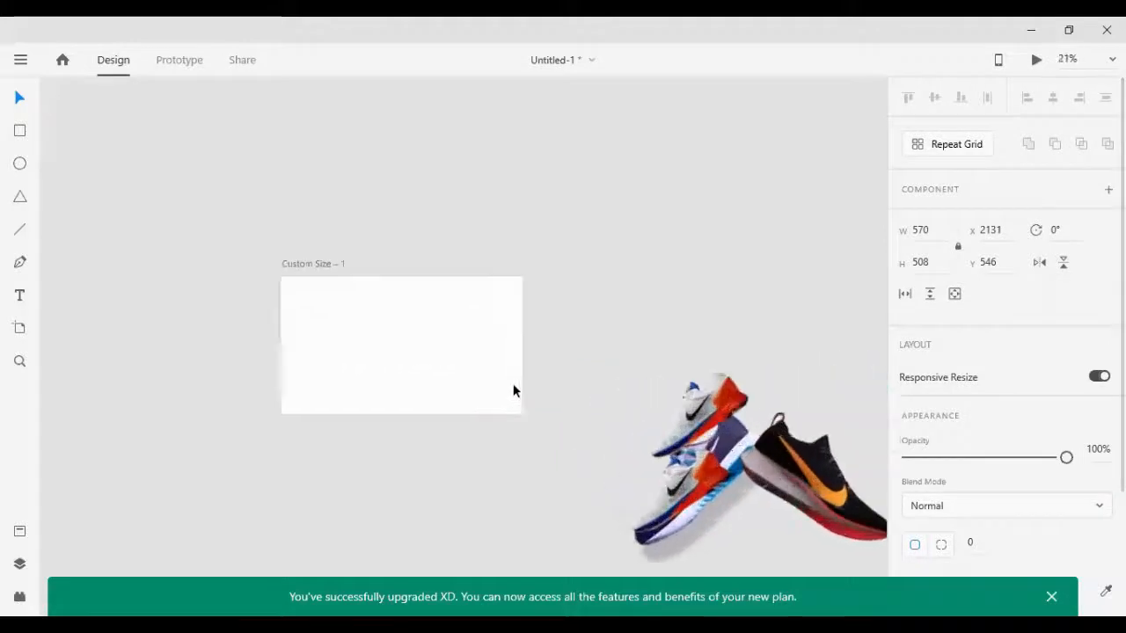
Paste the white Nike swoosh and move it above the Custom Size – 1 artboard
{"action": "scroll", "coordinate": [282, 234], "scroll_direction": "up", "scroll_amount": 1}
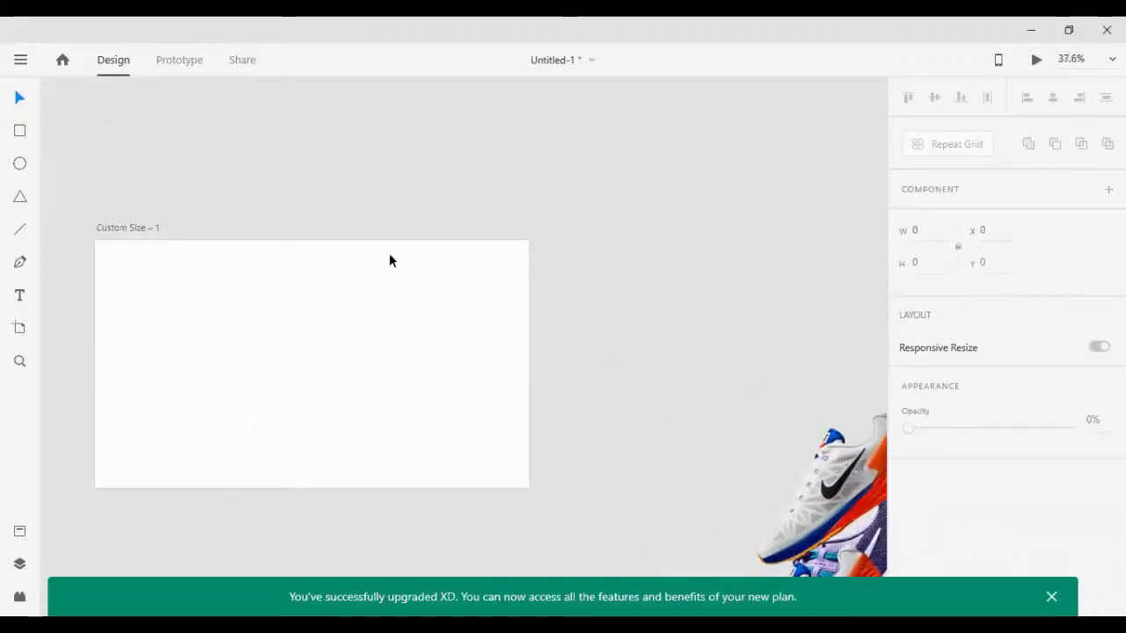
{"action": "key", "text": "ctrl+v"}
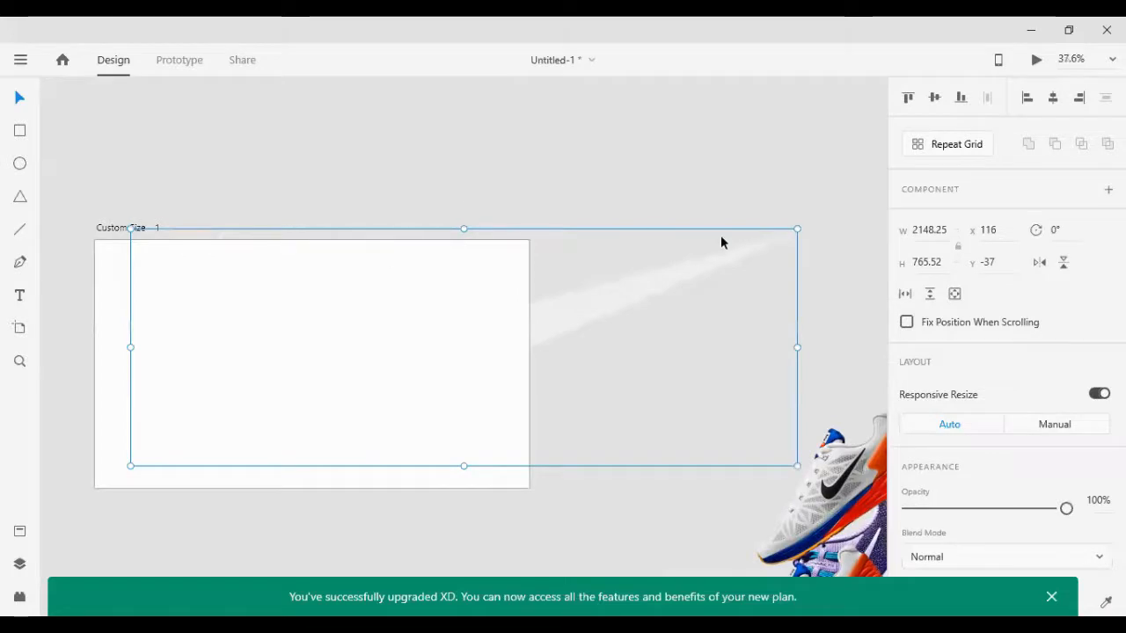
{"action": "left_click_drag", "start_coordinate": [659, 292], "coordinate": [650, 147]}
{"action": "left_click_drag", "start_coordinate": [370, 326], "coordinate": [323, 151]}
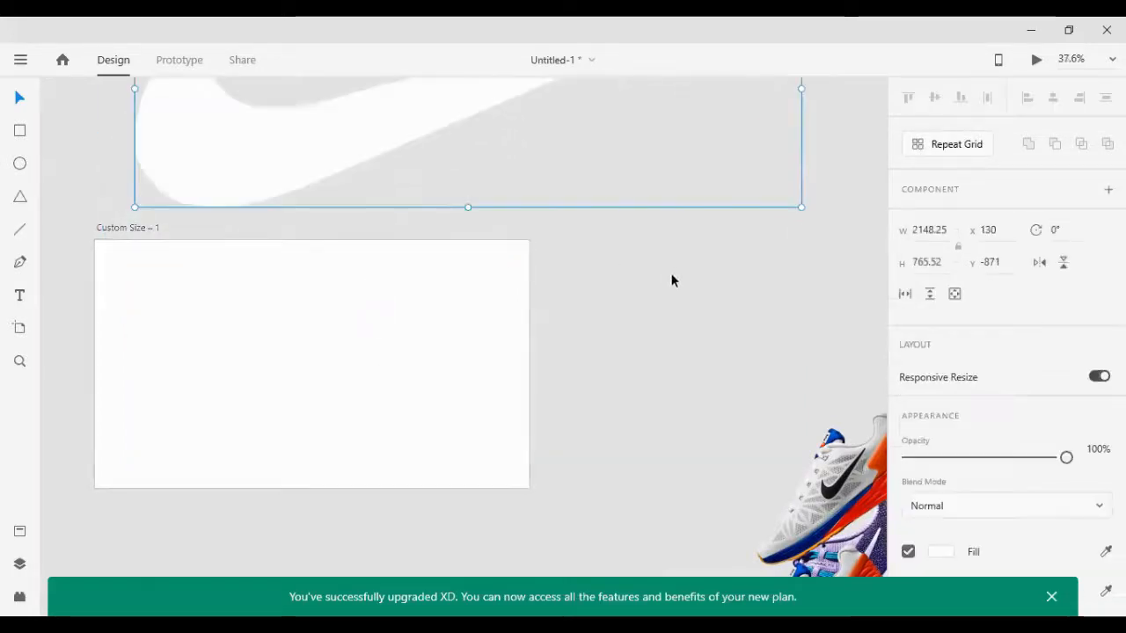
{"action": "left_click", "coordinate": [671, 279]}
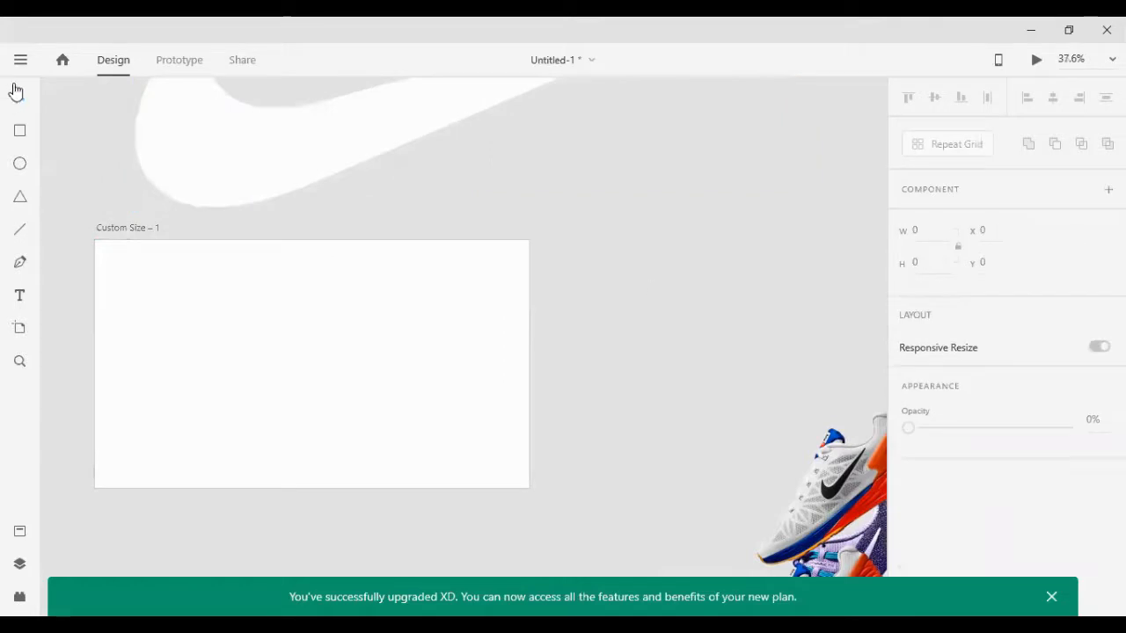
Draw a 1400 × 800 rectangle covering the whole artboard and remove its border
{"action": "left_click", "coordinate": [20, 132]}
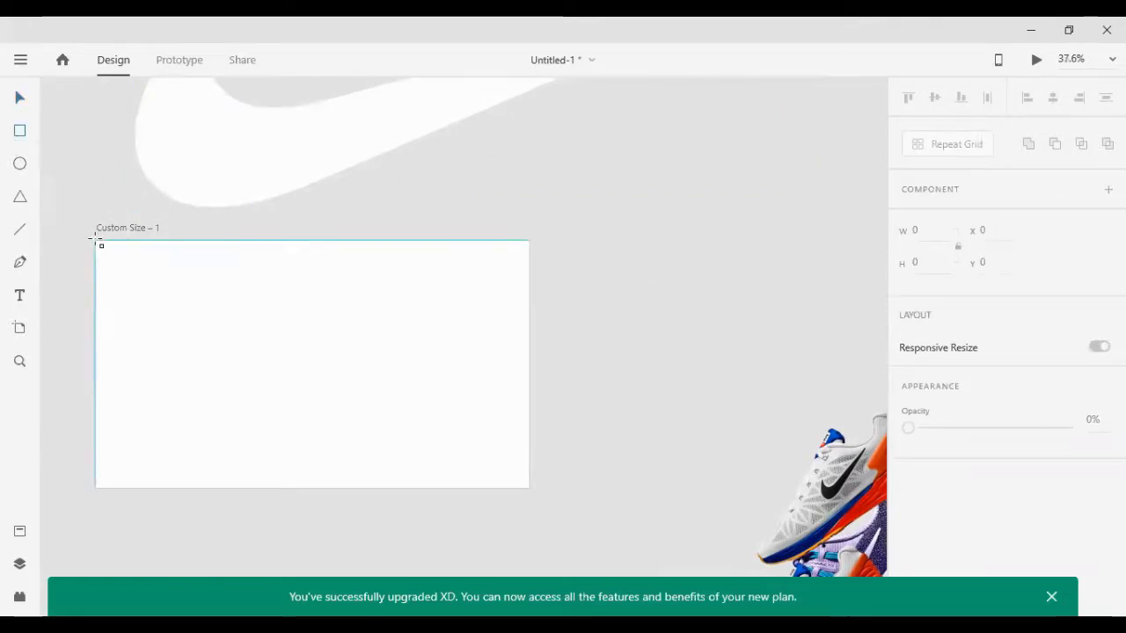
{"action": "left_click_drag", "start_coordinate": [96, 238], "coordinate": [529, 489]}
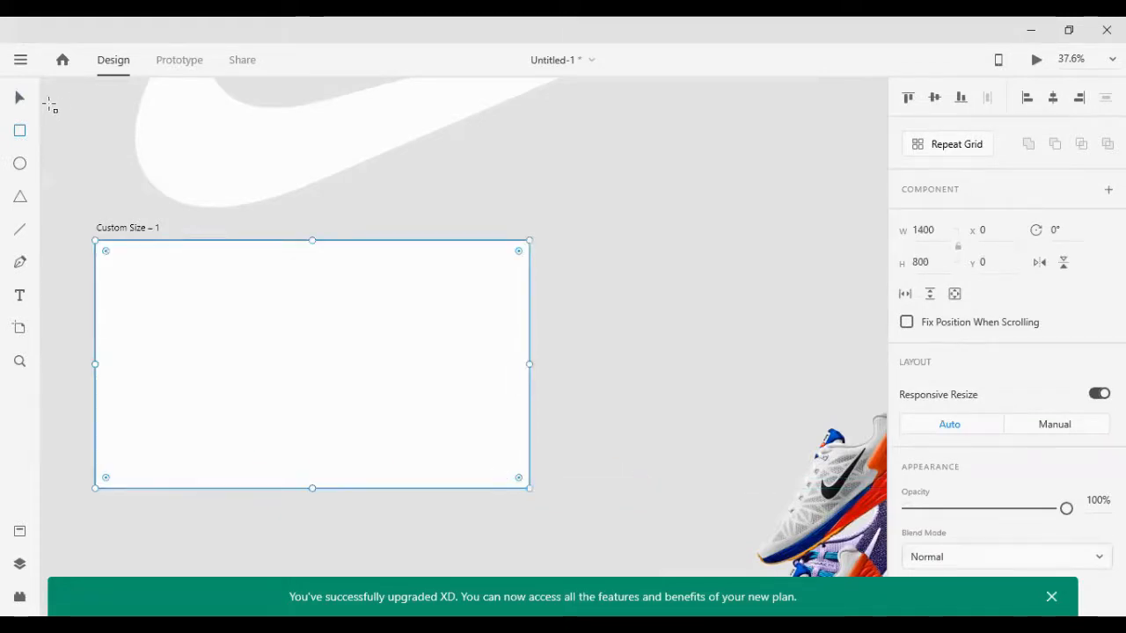
{"action": "scroll", "coordinate": [281, 377], "scroll_direction": "down", "scroll_amount": 1}
{"action": "scroll", "coordinate": [997, 431], "scroll_direction": "down", "scroll_amount": 5}
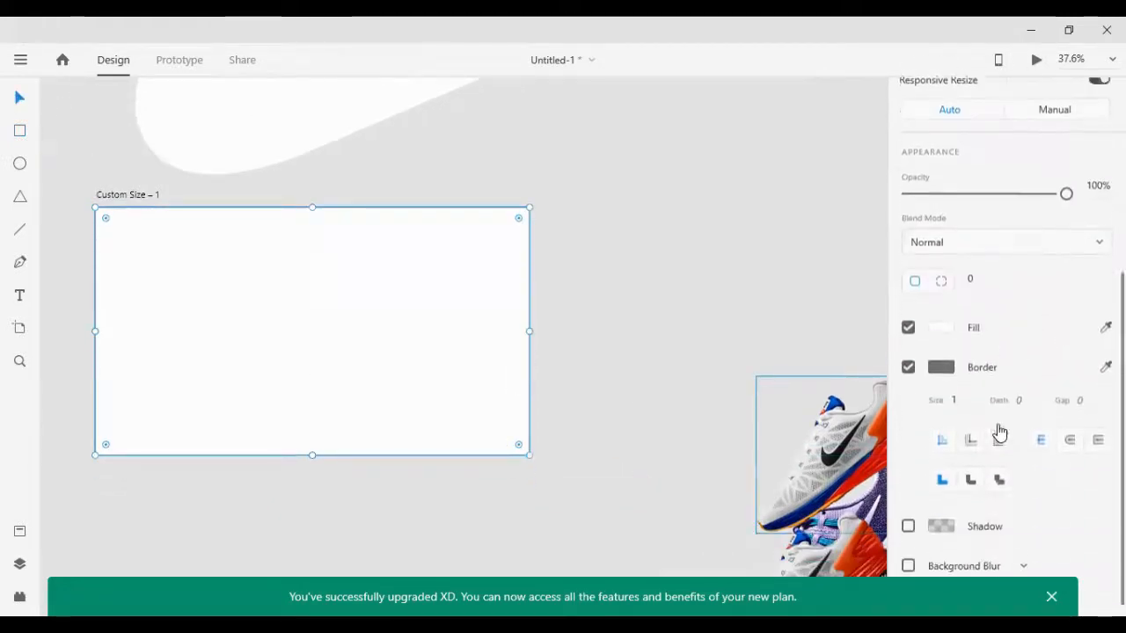
{"action": "left_click", "coordinate": [908, 349]}
{"action": "scroll", "coordinate": [930, 323], "scroll_direction": "up", "scroll_amount": 3}
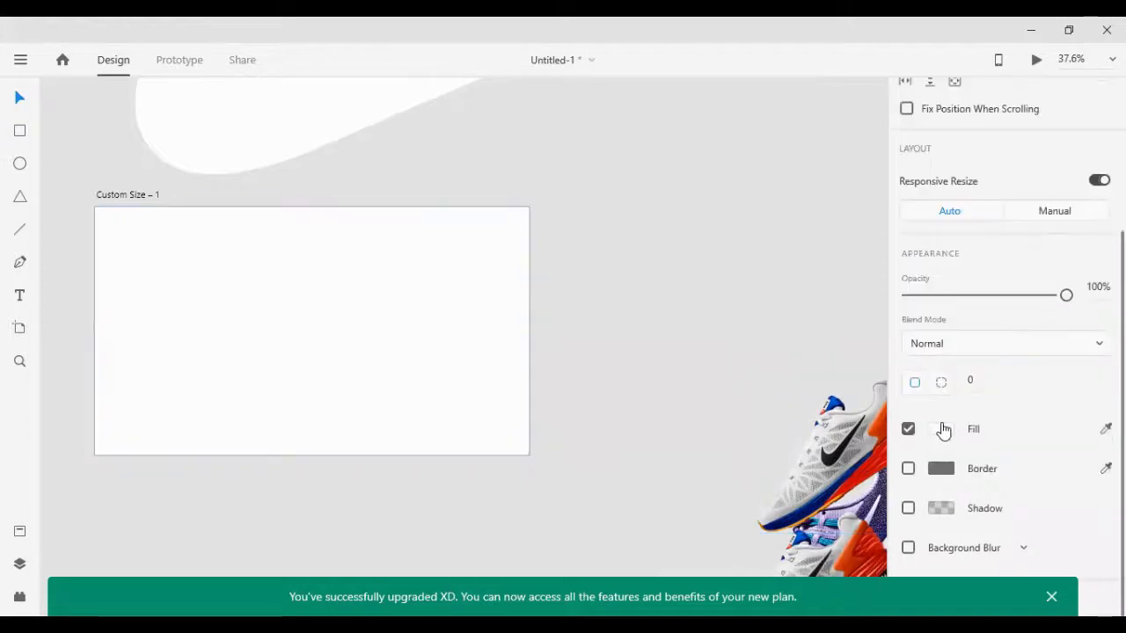
Fill the background rectangle with the solid blue #0052A4
{"action": "left_click", "coordinate": [940, 428]}
{"action": "left_click", "coordinate": [857, 386]}
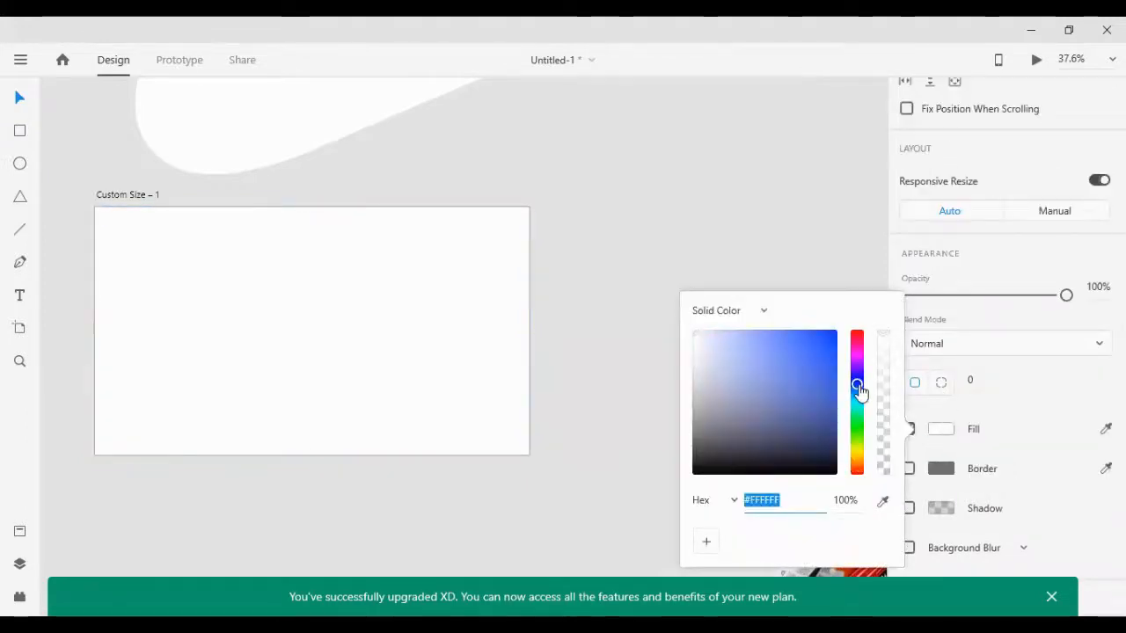
{"action": "mouse_move", "coordinate": [858, 386]}
{"action": "left_mouse_down"}
{"action": "mouse_move", "coordinate": [833, 397]}
{"action": "mouse_move", "coordinate": [862, 390]}
{"action": "left_mouse_up"}
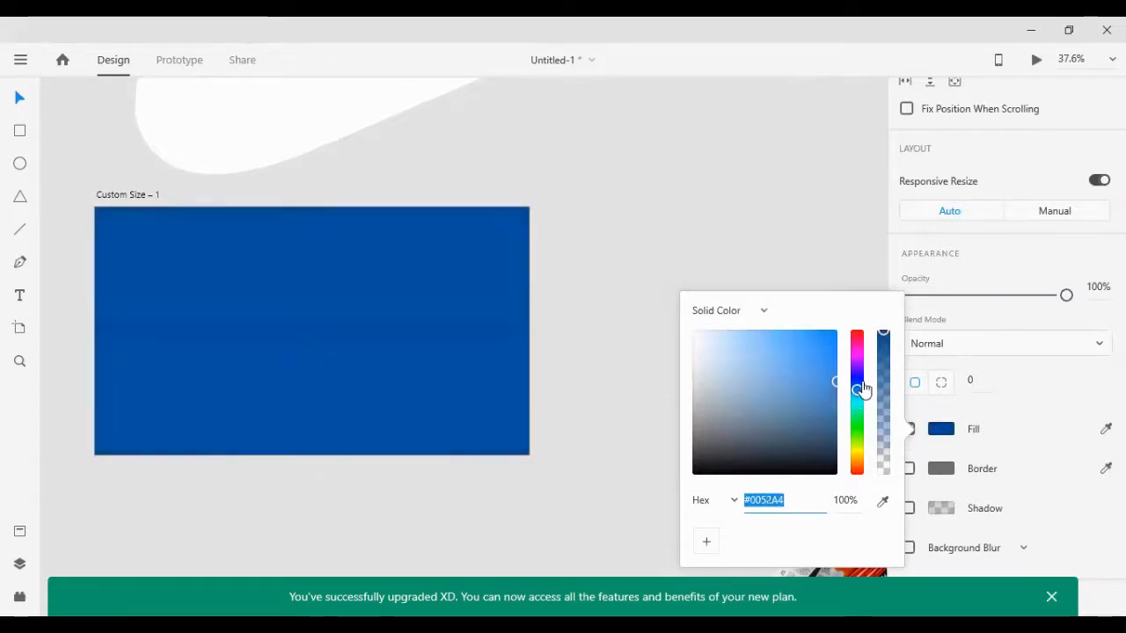
{"action": "left_click", "coordinate": [623, 329]}
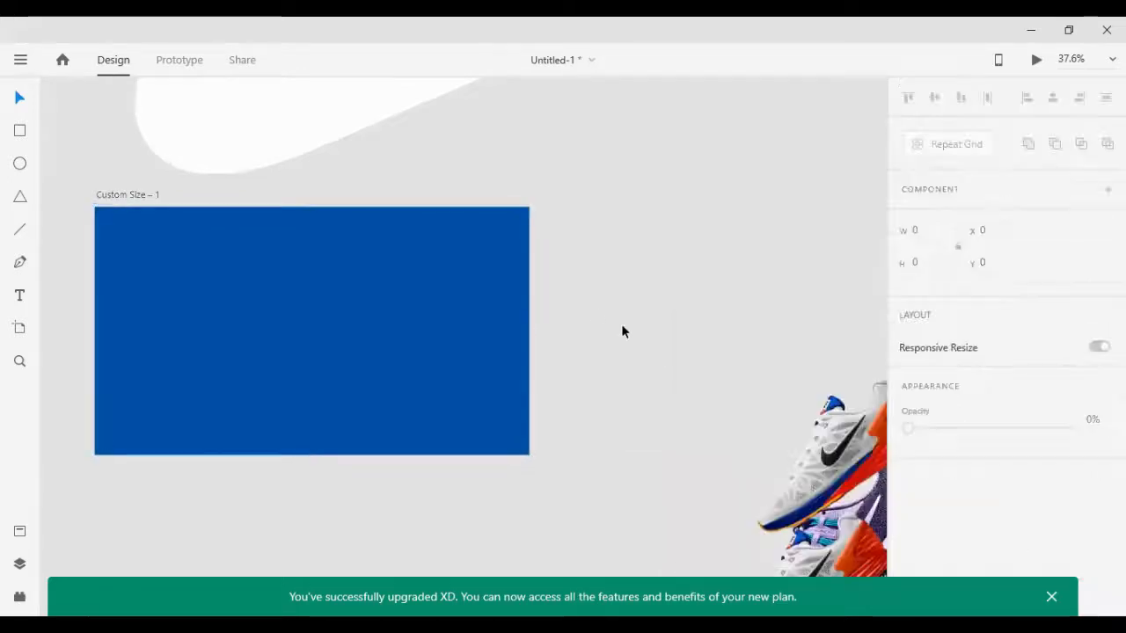
Move the white swoosh partly onto the artboard and darken the background rectangle's blue fill
{"action": "scroll", "coordinate": [244, 143], "scroll_direction": "up", "scroll_amount": 2}
{"action": "left_click_drag", "start_coordinate": [243, 143], "coordinate": [327, 284]}
{"action": "left_click", "coordinate": [246, 456]}
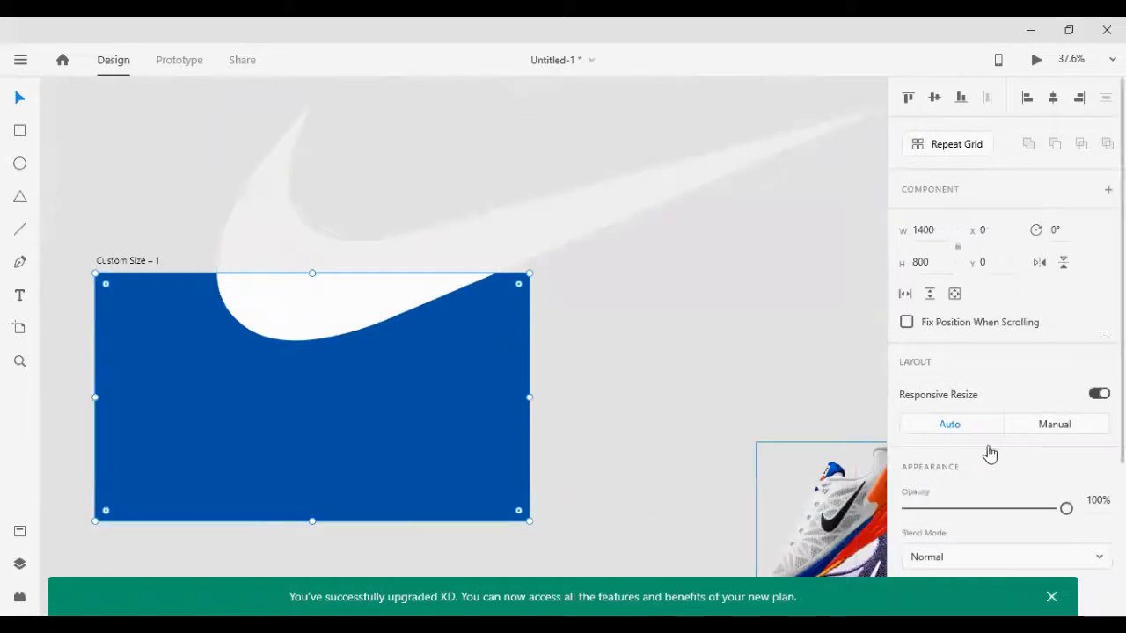
{"action": "scroll", "coordinate": [985, 452], "scroll_direction": "down", "scroll_amount": 3}
{"action": "left_click", "coordinate": [942, 433]}
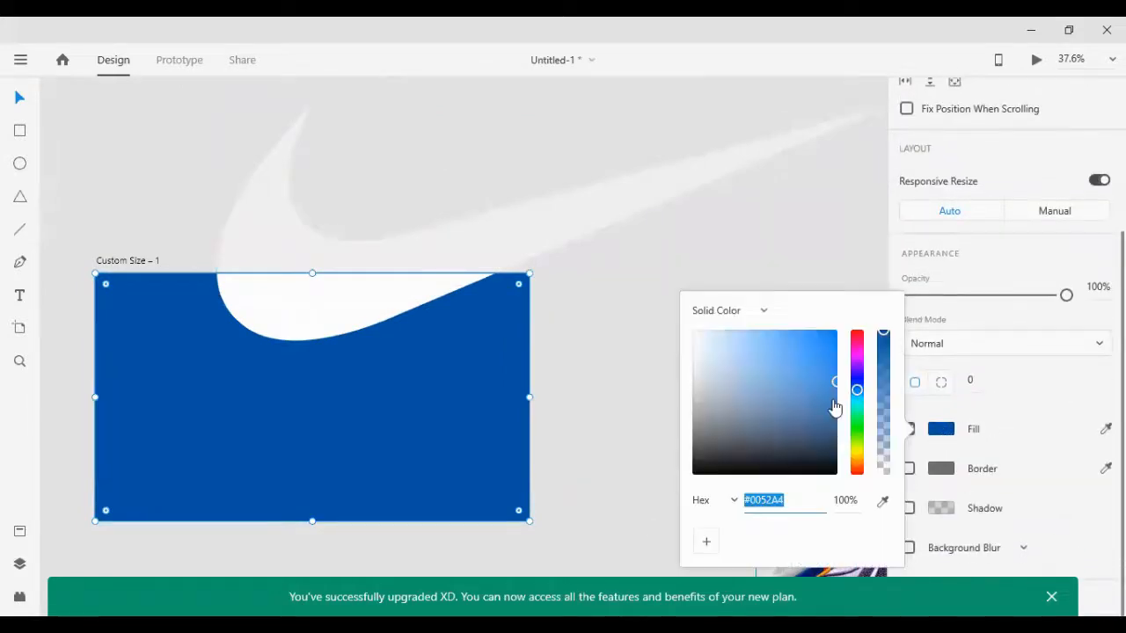
{"action": "left_click_drag", "start_coordinate": [834, 407], "coordinate": [849, 410]}
{"action": "left_click", "coordinate": [547, 157]}
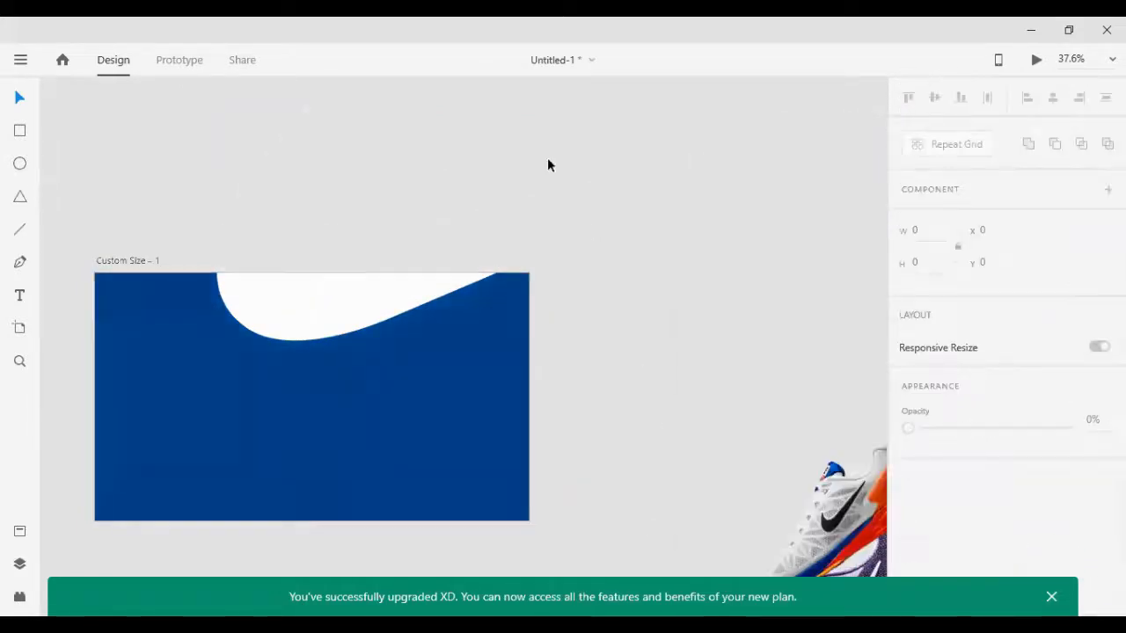
Move the swoosh into the artboard and scale it down to about 79 × 28 near the upper-left corner
{"action": "left_click_drag", "start_coordinate": [349, 296], "coordinate": [151, 354]}
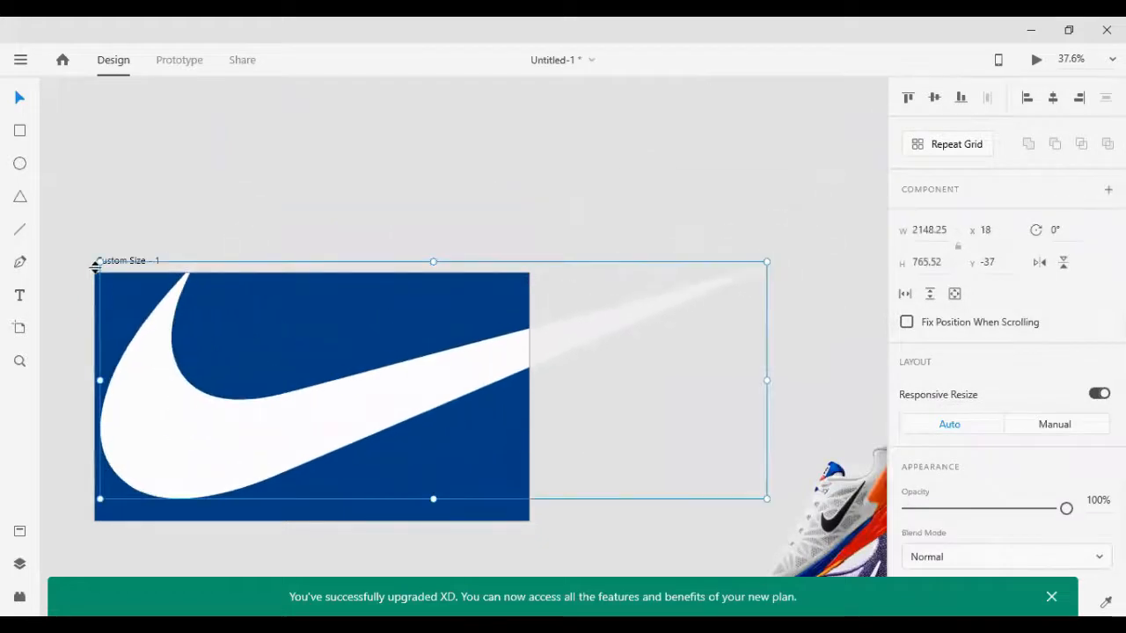
{"action": "left_click_drag", "start_coordinate": [100, 260], "coordinate": [138, 294]}
{"action": "scroll", "coordinate": [133, 280], "scroll_direction": "up", "scroll_amount": 6}
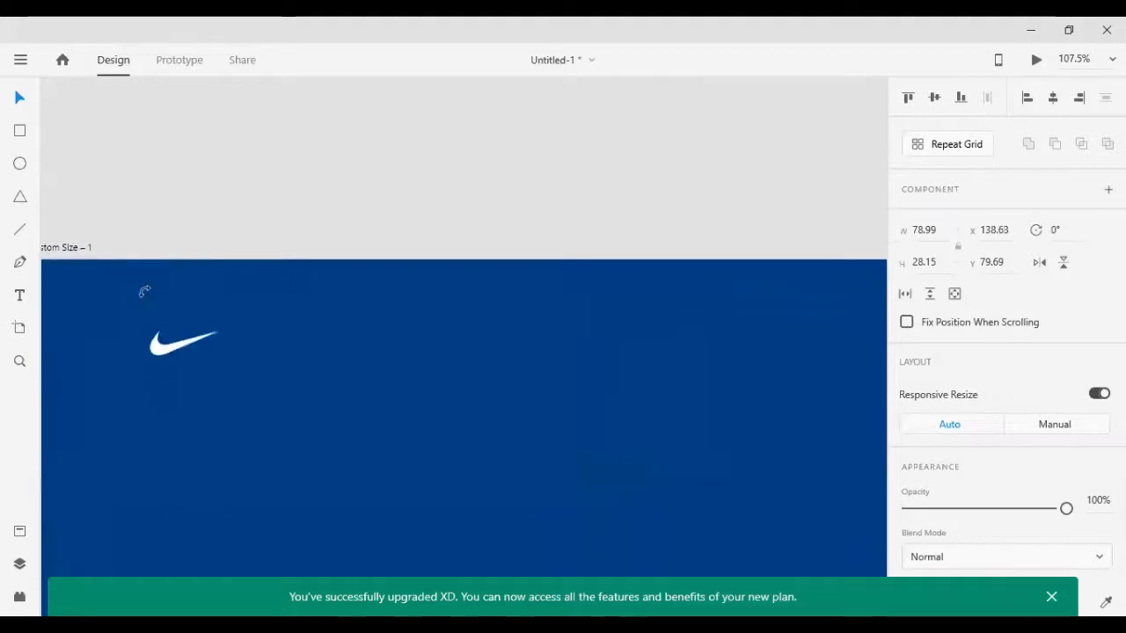
Nudge the swoosh logo into the artboard's upper-left corner, at about X 1.63, Y 2.69
{"action": "scroll", "coordinate": [144, 294], "scroll_direction": "down", "scroll_amount": 1}
{"action": "scroll", "coordinate": [143, 296], "scroll_direction": "left", "scroll_amount": 4}
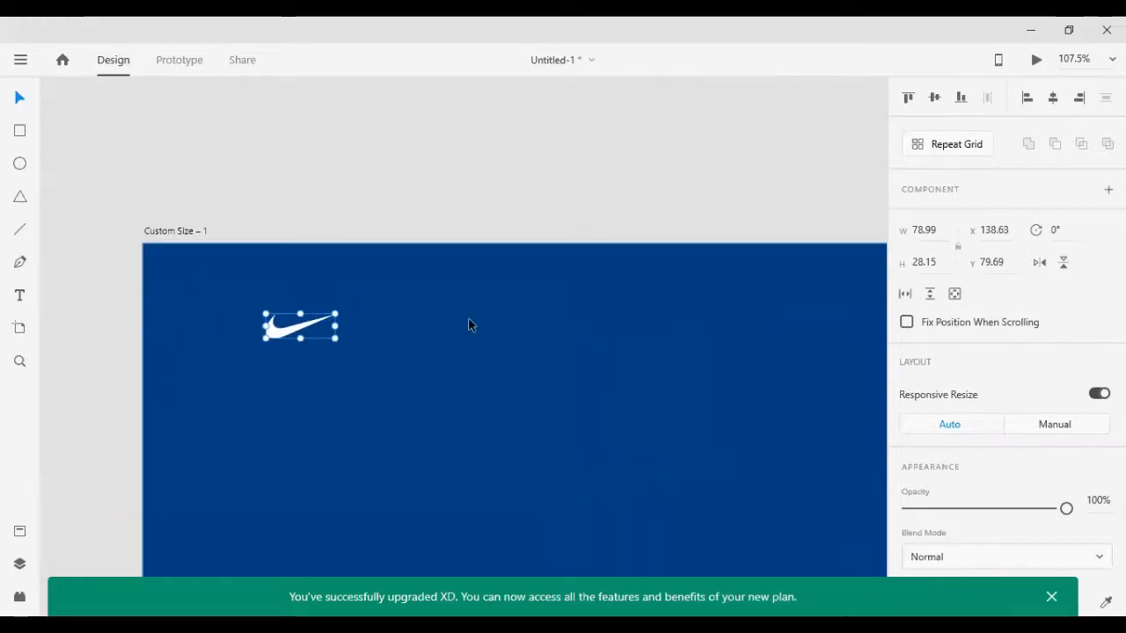
{"action": "key", "text": "shift+Up"}
{"action": "key", "text": "shift+Up"}
{"action": "key", "text": "shift+Up"}
{"action": "key", "text": "shift+Up"}
{"action": "key", "text": "shift+Up"}
{"action": "key", "text": "shift+Up"}
{"action": "key", "text": "shift+Up"}
{"action": "key", "text": "shift+Left"}
{"action": "key", "text": "shift+Left"}
{"action": "key", "text": "shift+Left"}
{"action": "key", "text": "shift+Left"}
{"action": "key", "text": "shift+Left"}
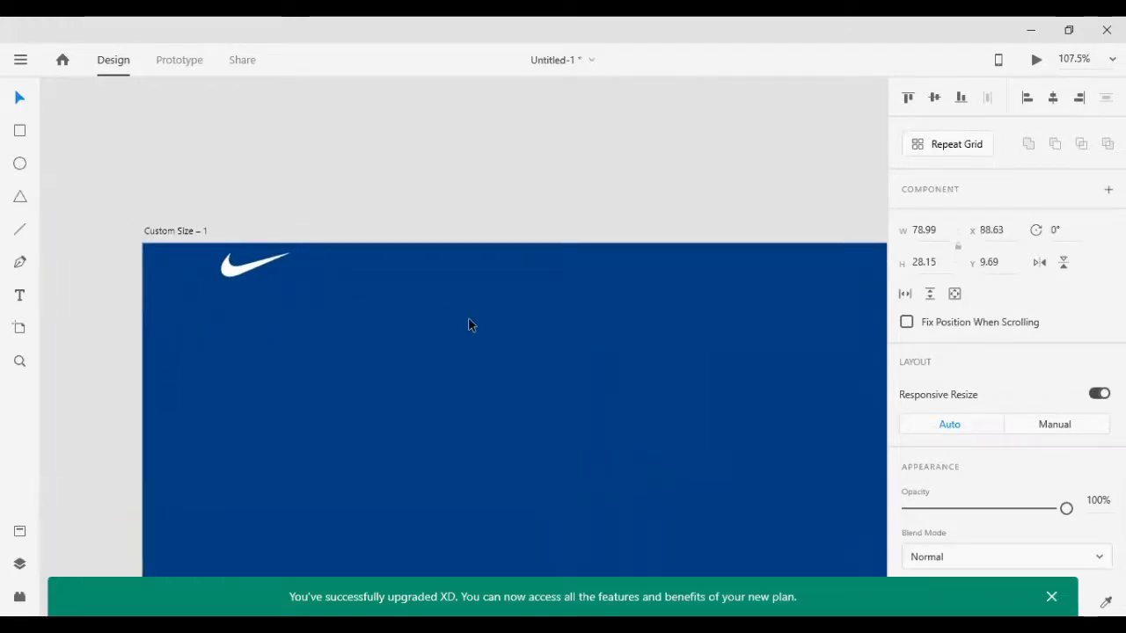
{"action": "key", "text": "shift+Left"}
{"action": "key", "text": "shift+Left"}
{"action": "key", "text": "shift+Left"}
{"action": "key", "text": "shift+Left"}
{"action": "key", "text": "shift+Left"}
{"action": "key", "text": "shift+Left"}
{"action": "key", "text": "shift+Left"}
{"action": "key", "text": "shift+Left"}
{"action": "key", "text": "shift+Left"}
{"action": "key", "text": "Up"}
{"action": "key", "text": "Up"}
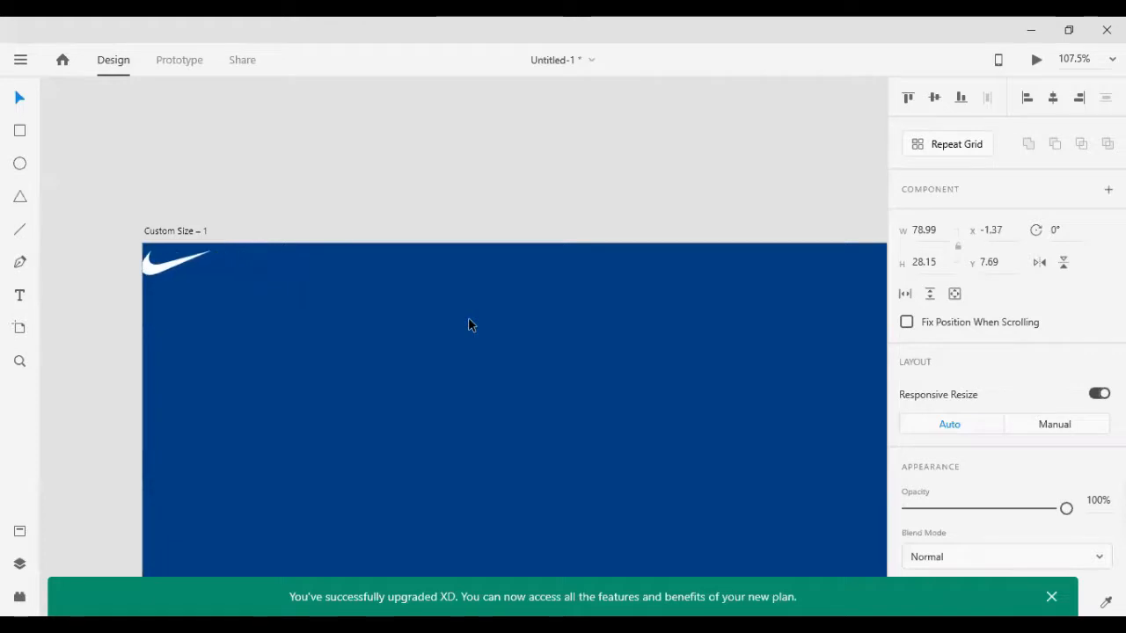
{"action": "key", "text": "Up"}
{"action": "key", "text": "Up"}
{"action": "key", "text": "Up"}
{"action": "key", "text": "Up"}
{"action": "key", "text": "Up"}
{"action": "key", "text": "Right"}
{"action": "key", "text": "Right"}
{"action": "key", "text": "Right"}
{"action": "key", "text": "Right"}
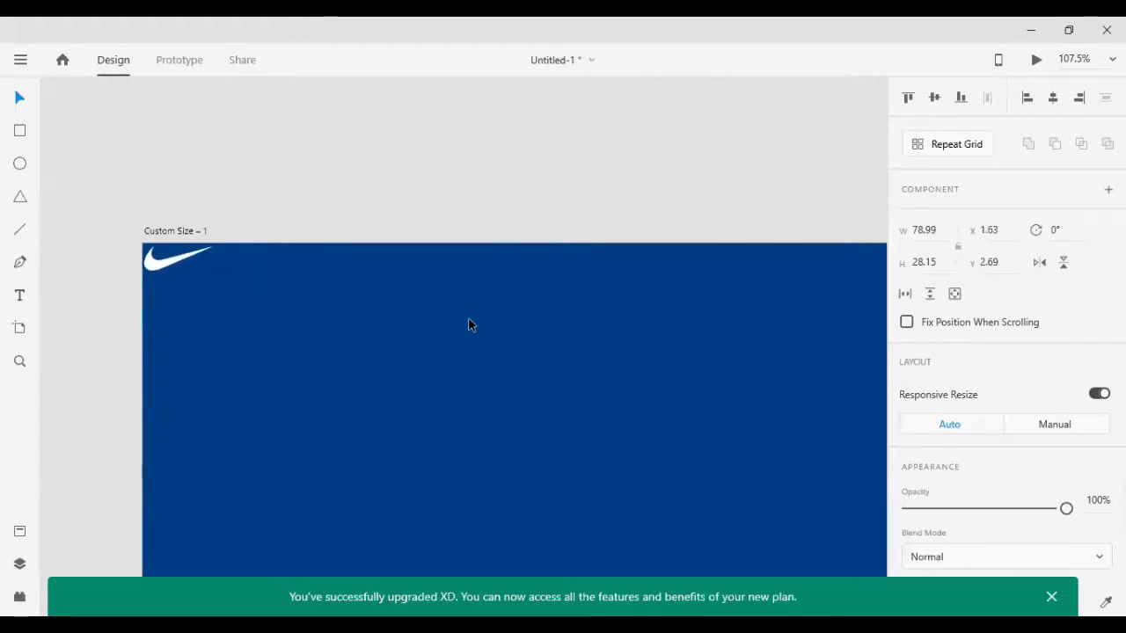
Nudge the swoosh logo away from the corner to X 40.63, Y 30.69 and deselect it
{"action": "key", "text": "Down"}
{"action": "key", "text": "Down"}
{"action": "key", "text": "Down"}
{"action": "key", "text": "Down"}
{"action": "key", "text": "Down"}
{"action": "key", "text": "Down"}
{"action": "key", "text": "Down"}
{"action": "key", "text": "Down"}
{"action": "key", "text": "Down"}
{"action": "key", "text": "Down"}
{"action": "key", "text": "Down"}
{"action": "key", "text": "Down"}
{"action": "key", "text": "Down"}
{"action": "key", "text": "Down"}
{"action": "key", "text": "Down"}
{"action": "key", "text": "Down"}
{"action": "key", "text": "Down"}
{"action": "key", "text": "Down"}
{"action": "key", "text": "Down"}
{"action": "key", "text": "Down"}
{"action": "key", "text": "Down"}
{"action": "key", "text": "Down"}
{"action": "key", "text": "Down"}
{"action": "key", "text": "Down"}
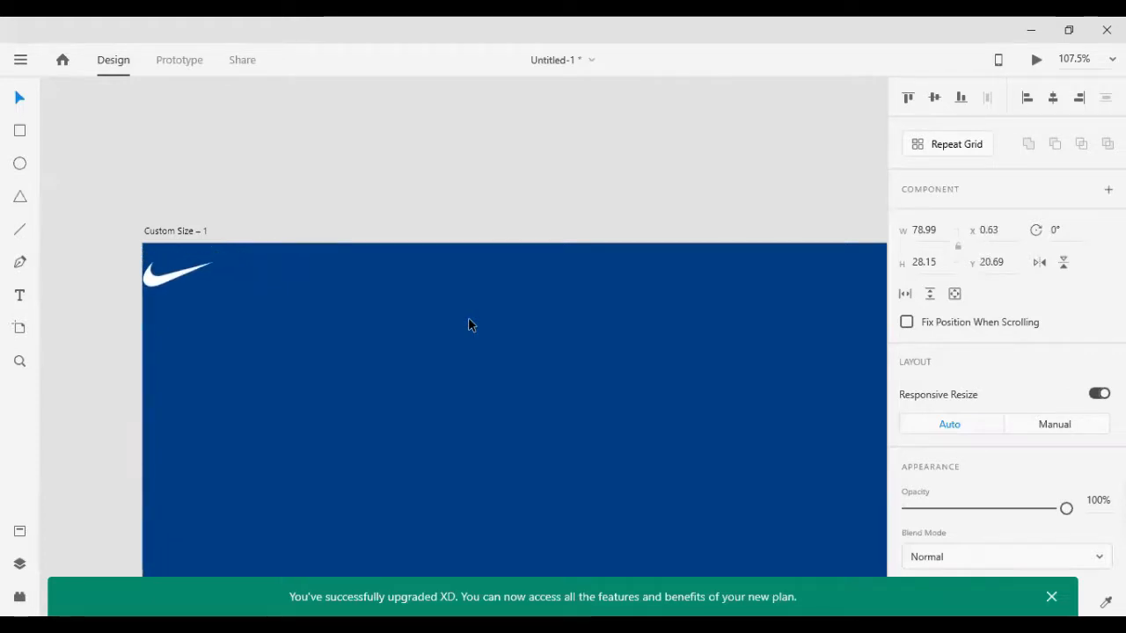
{"action": "key", "text": "shift+Right"}
{"action": "key", "text": "shift+Right"}
{"action": "key", "text": "shift+Right"}
{"action": "key", "text": "shift+Right"}
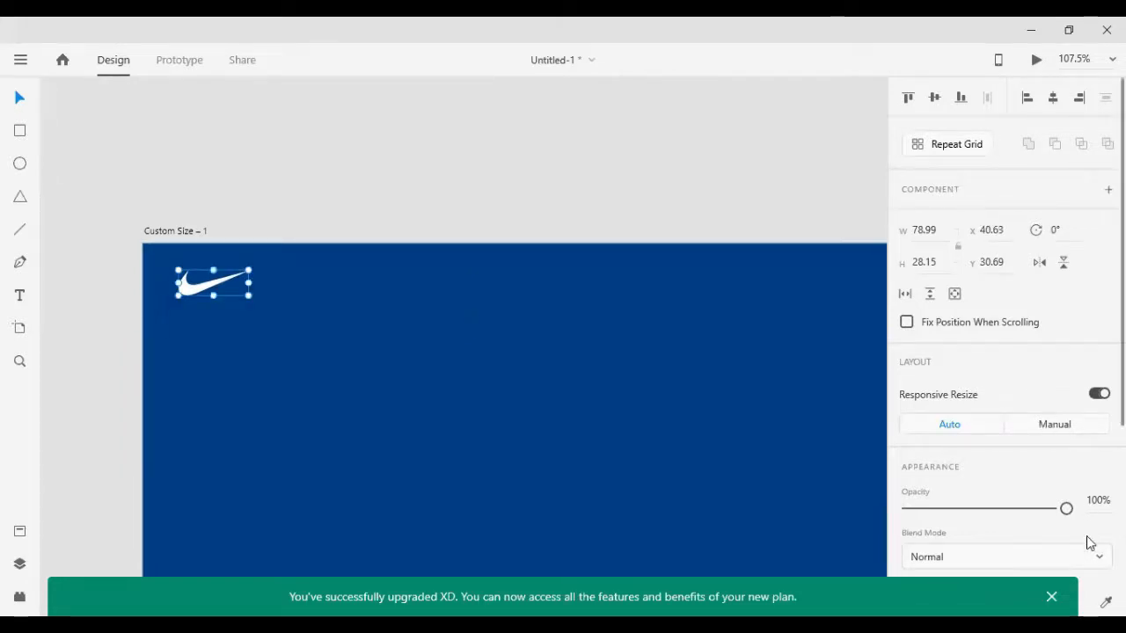
{"action": "left_click", "coordinate": [613, 176]}
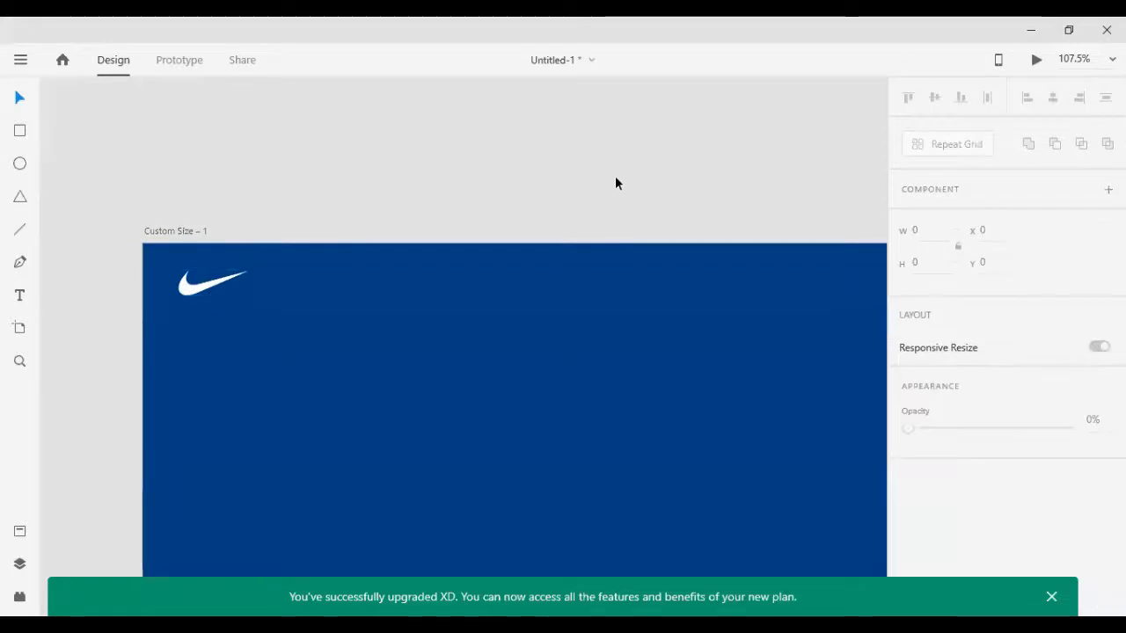
Add the text label HOME just above the artboard's upper edge
{"action": "scroll", "coordinate": [618, 185], "scroll_direction": "right", "scroll_amount": 5}
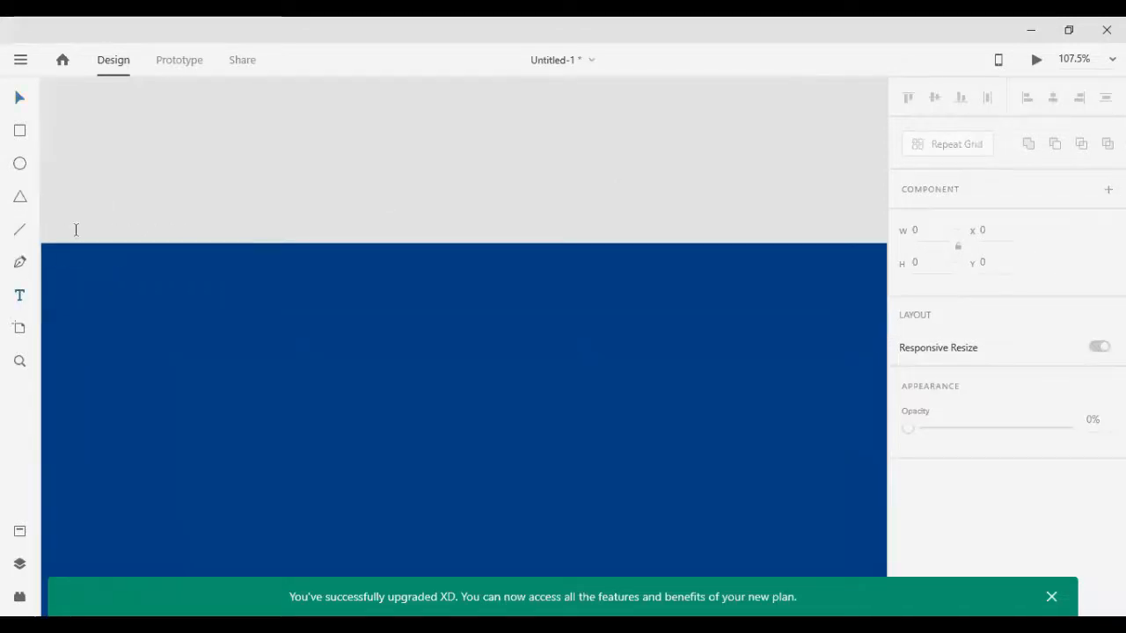
{"action": "left_click", "coordinate": [130, 201]}
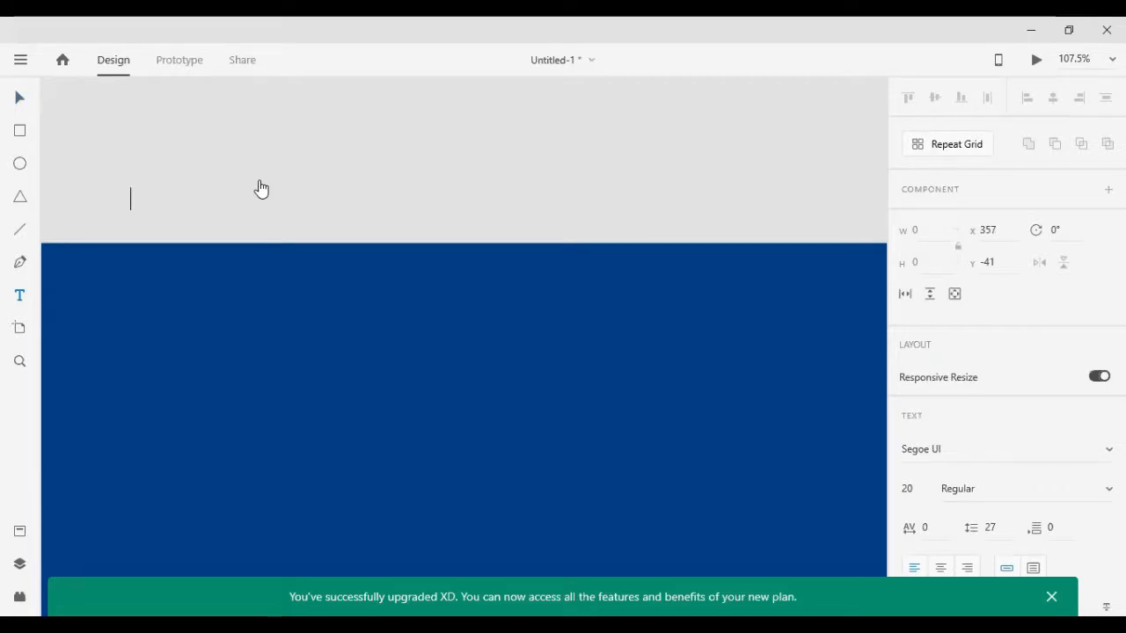
{"action": "type", "text": "HOME"}
{"action": "key", "text": "Escape"}
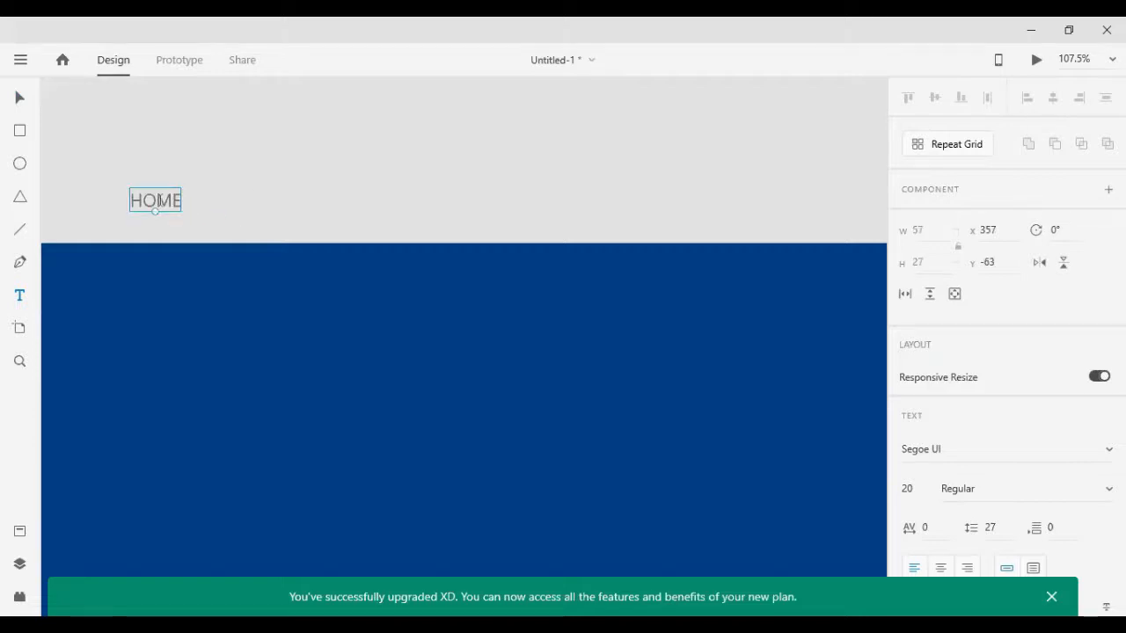
Duplicate the HOME label to its right on the same line and change the copy's text to SHOP
{"action": "left_click", "coordinate": [22, 96]}
{"action": "left_click_drag", "start_coordinate": [159, 199], "coordinate": [273, 199]}
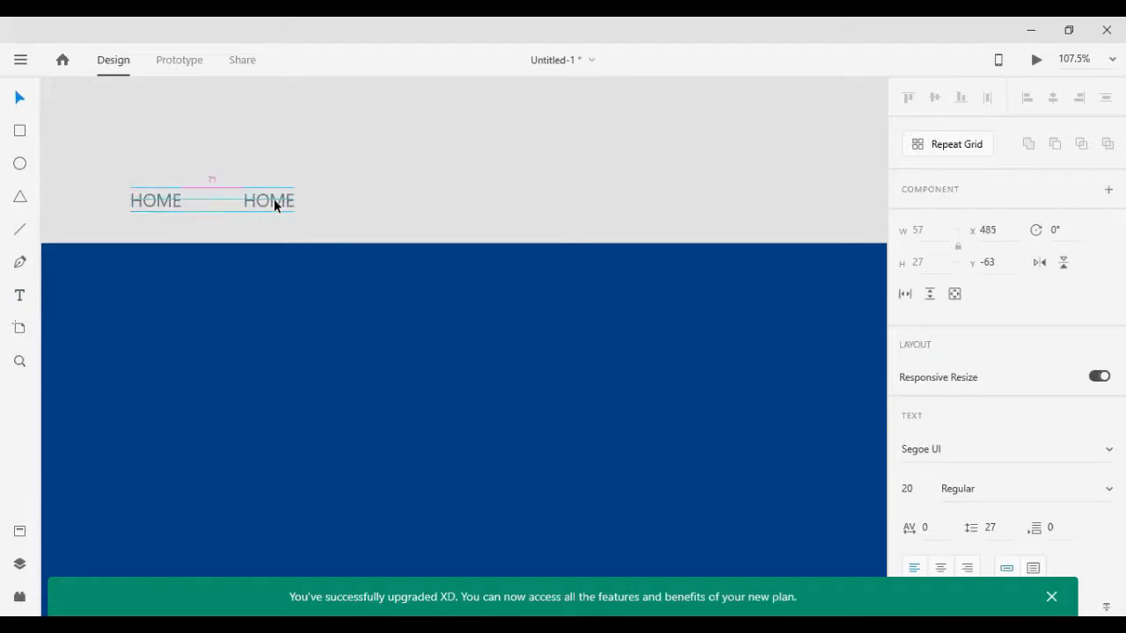
{"action": "double_click", "coordinate": [271, 199]}
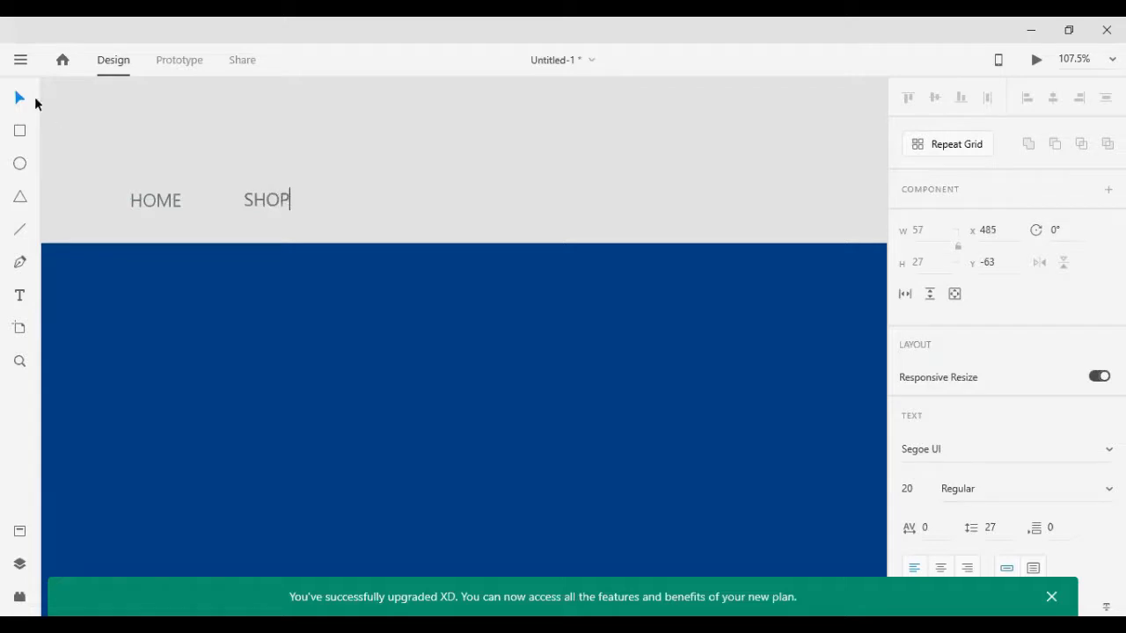
{"action": "left_click", "coordinate": [269, 184]}
Duplicate the SHOP label to its right and change the copy's text to MEN
{"action": "left_click", "coordinate": [270, 199]}
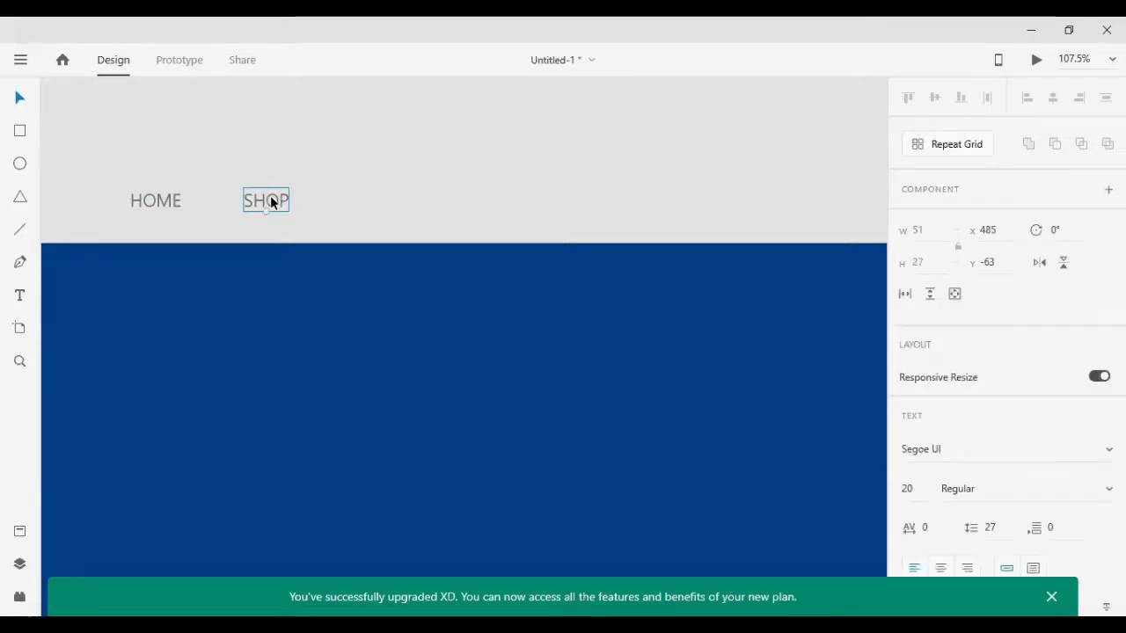
{"action": "left_click_drag", "start_coordinate": [271, 200], "coordinate": [367, 203]}
{"action": "double_click", "coordinate": [374, 205]}
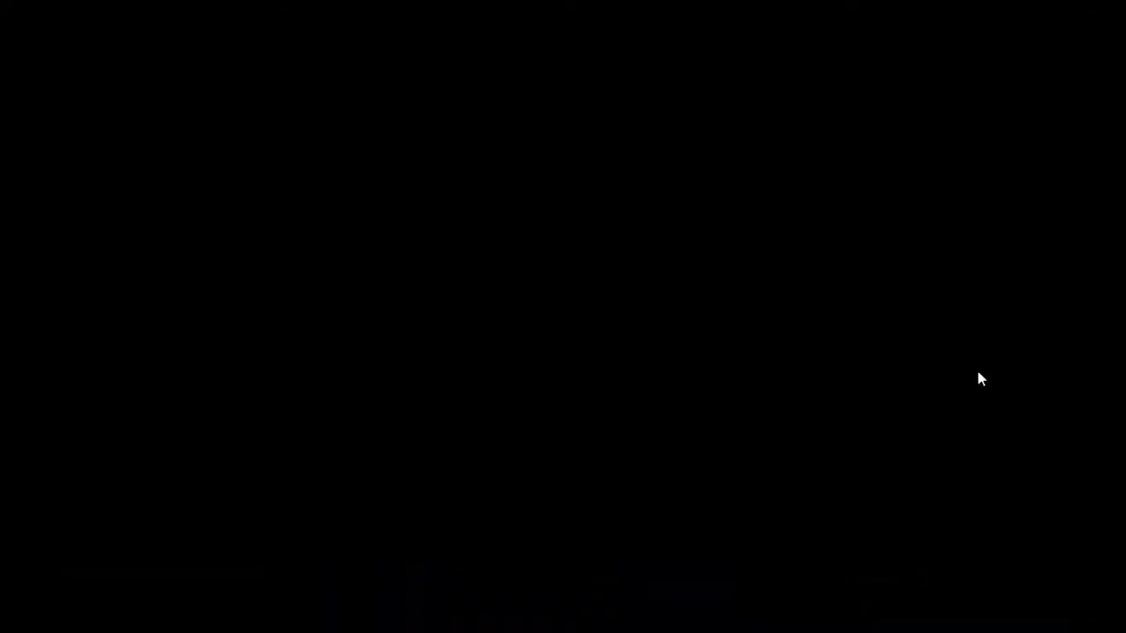
{"action": "type", "text": "M"}
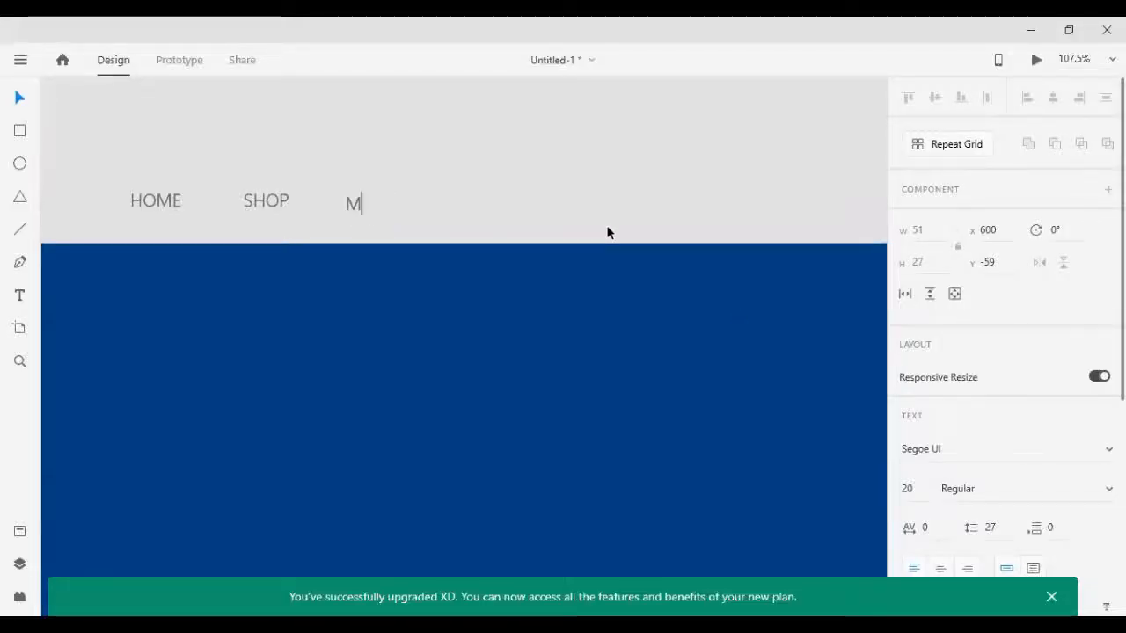
{"action": "type", "text": "EN"}
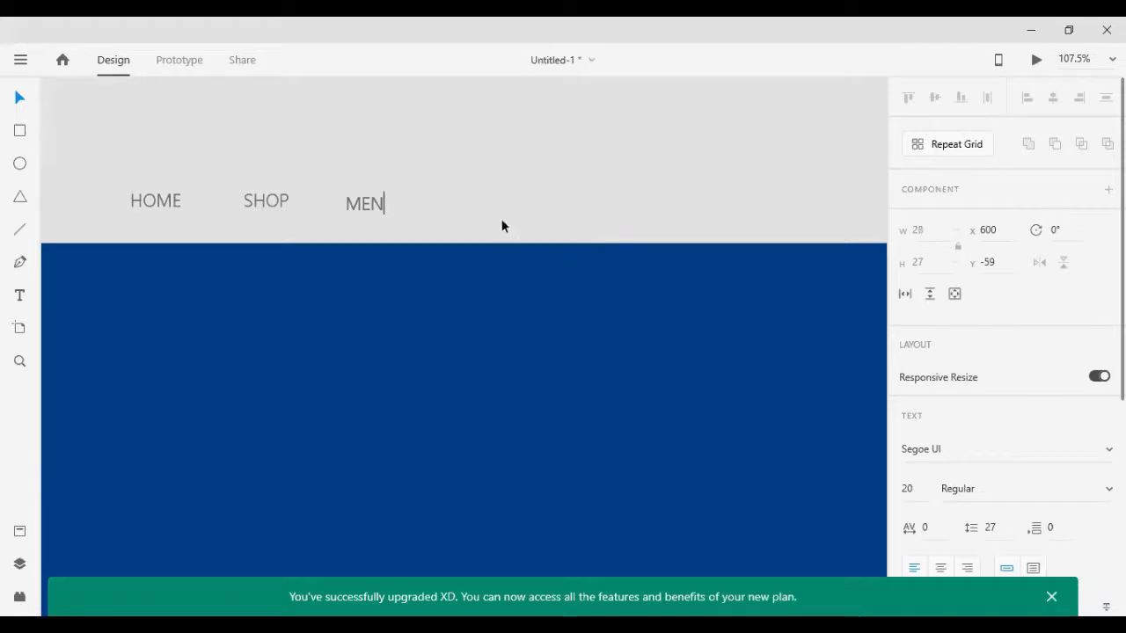
{"action": "key", "text": "Escape"}
Duplicate the MEN label to its right and change the copy's text to WOMEN
{"action": "left_click_drag", "start_coordinate": [361, 210], "coordinate": [442, 199]}
{"action": "double_click", "coordinate": [444, 196]}
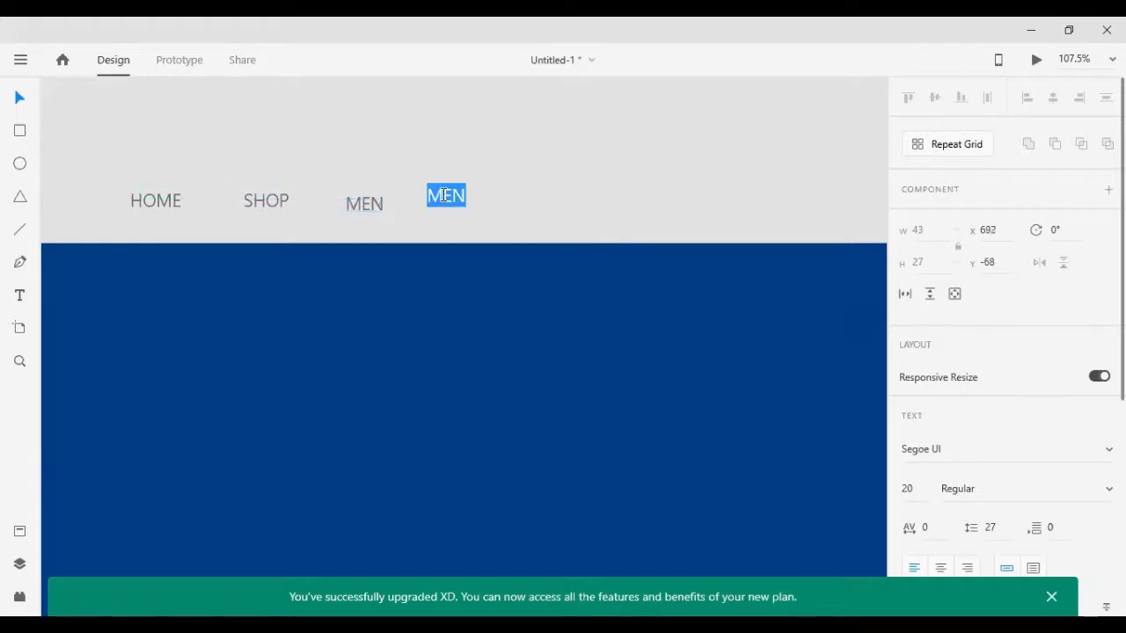
{"action": "type", "text": "WO"}
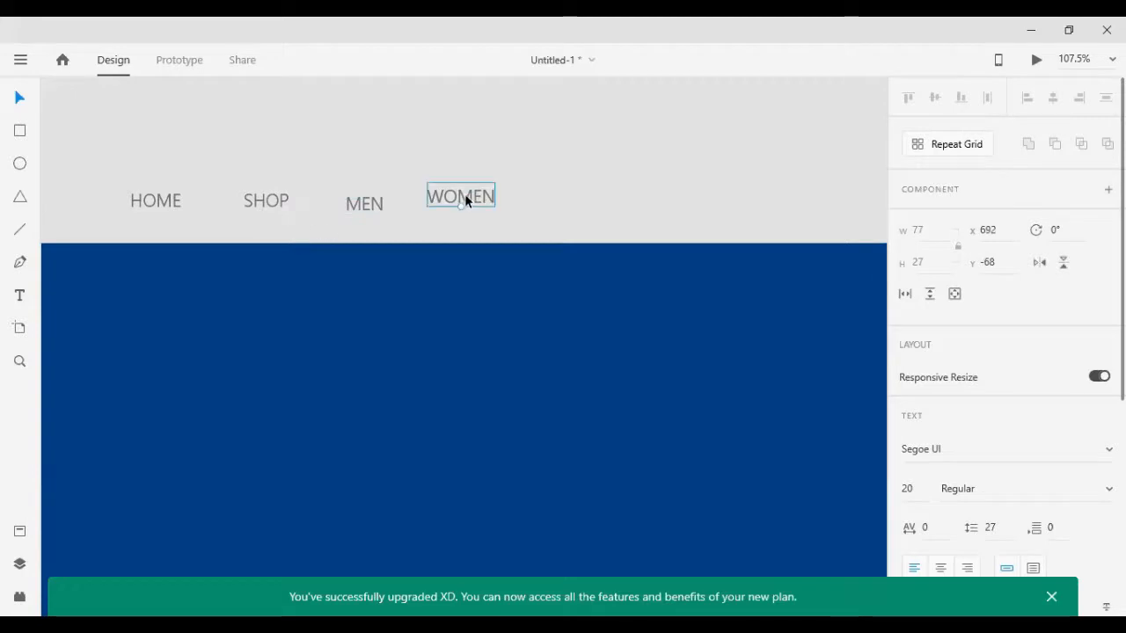
Duplicate the WOMEN label to its right and change the copy's text to KIDS
{"action": "left_click_drag", "start_coordinate": [465, 194], "coordinate": [542, 195]}
{"action": "double_click", "coordinate": [543, 196]}
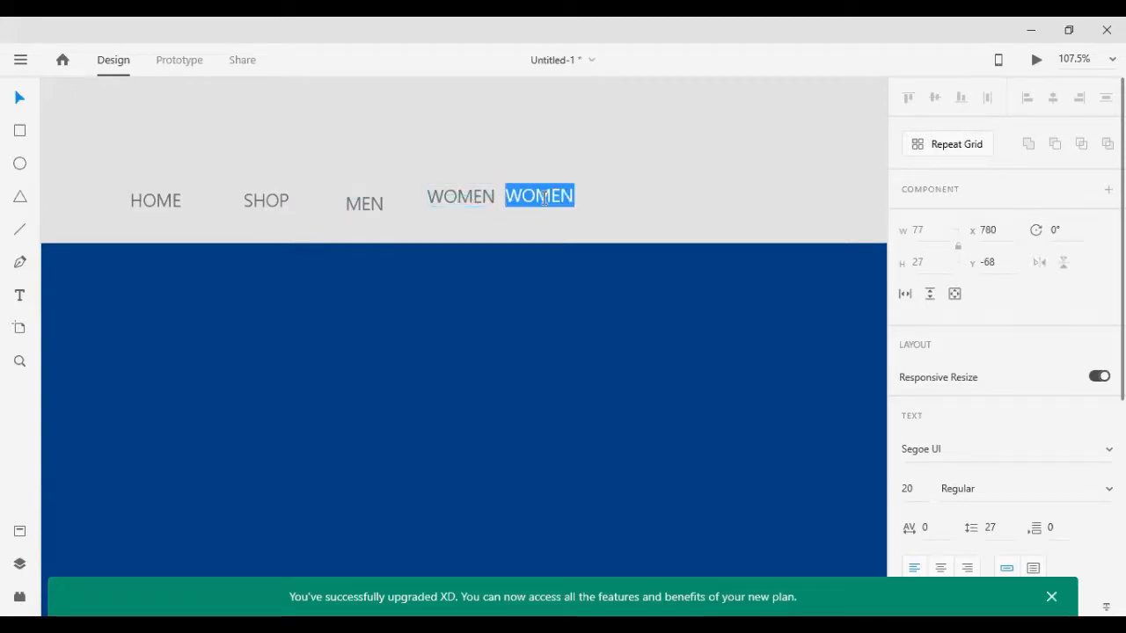
{"action": "type", "text": "KIDS"}
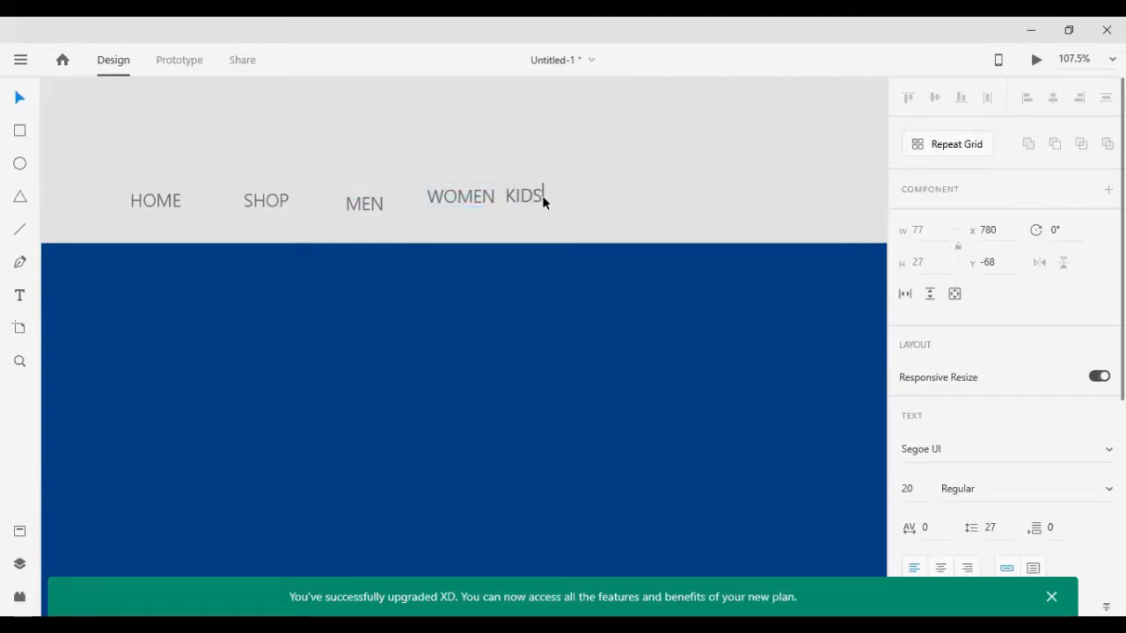
Duplicate the KIDS label to its right and change the copy's text to CUSTOMIZE
{"action": "left_click_drag", "start_coordinate": [520, 197], "coordinate": [572, 198]}
{"action": "double_click", "coordinate": [574, 202]}
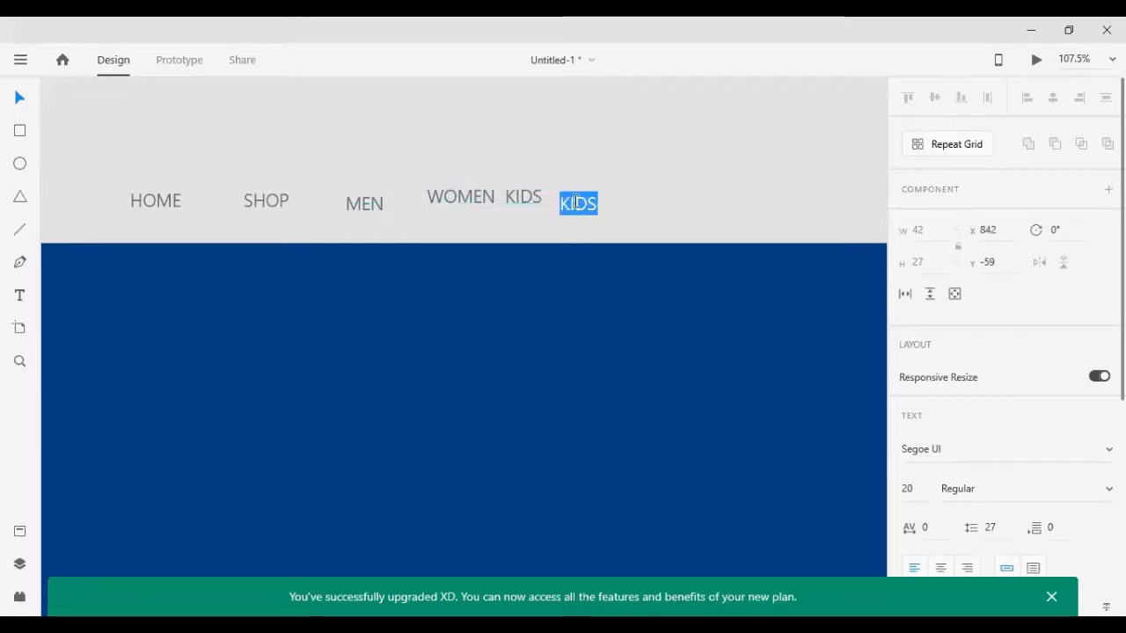
{"action": "type", "text": "CUSTOMI"}
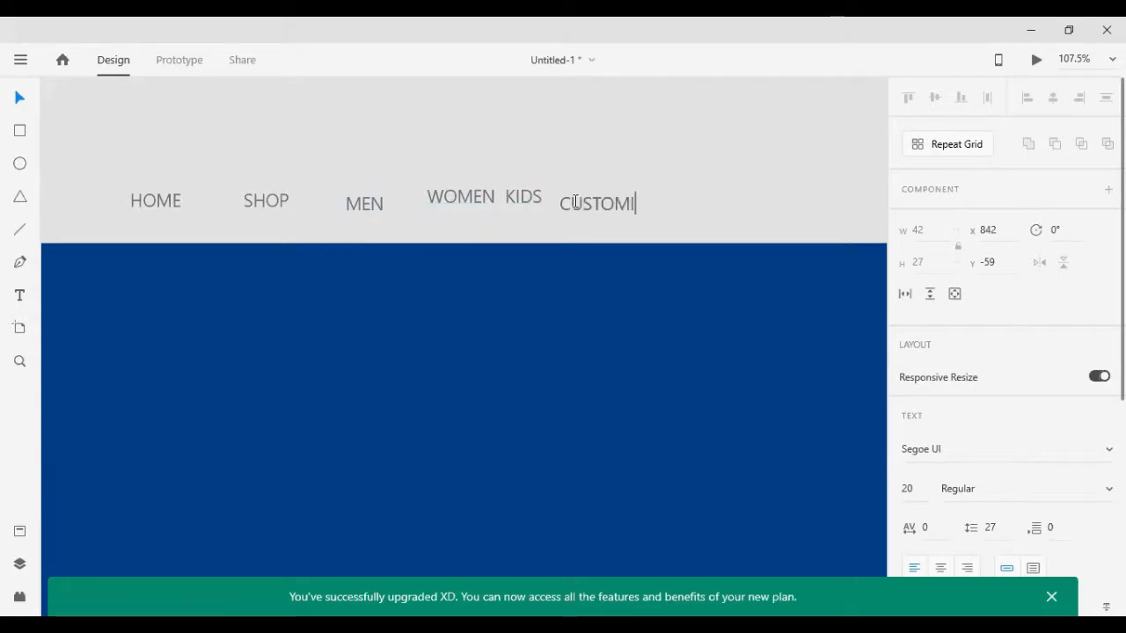
{"action": "type", "text": "z"}
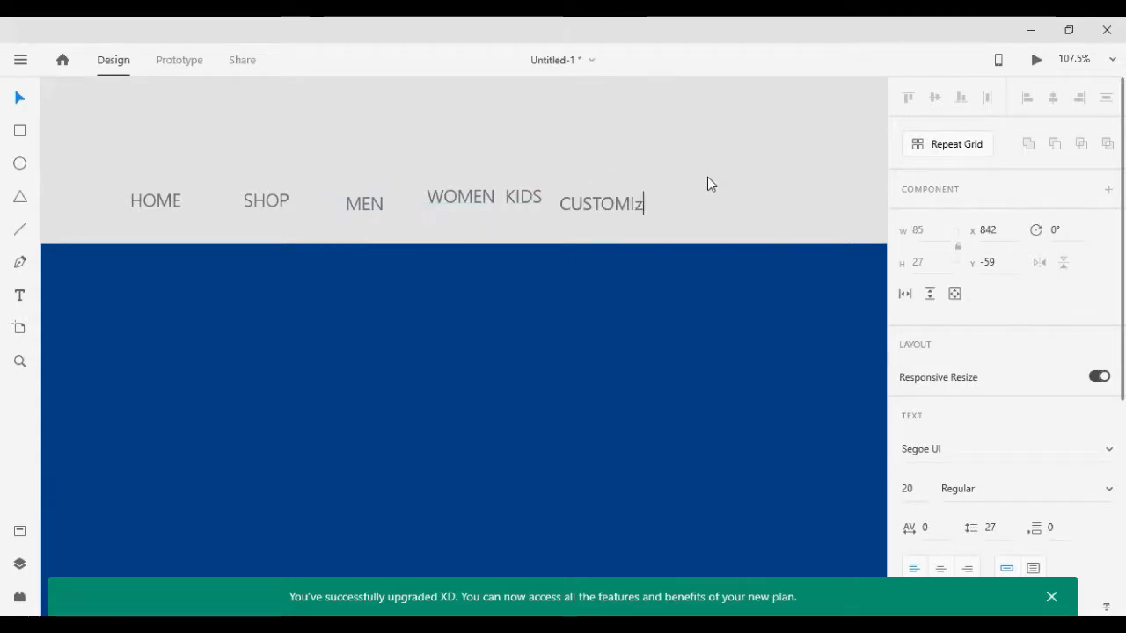
{"action": "key", "text": "BackSpace"}
{"action": "type", "text": "Z"}
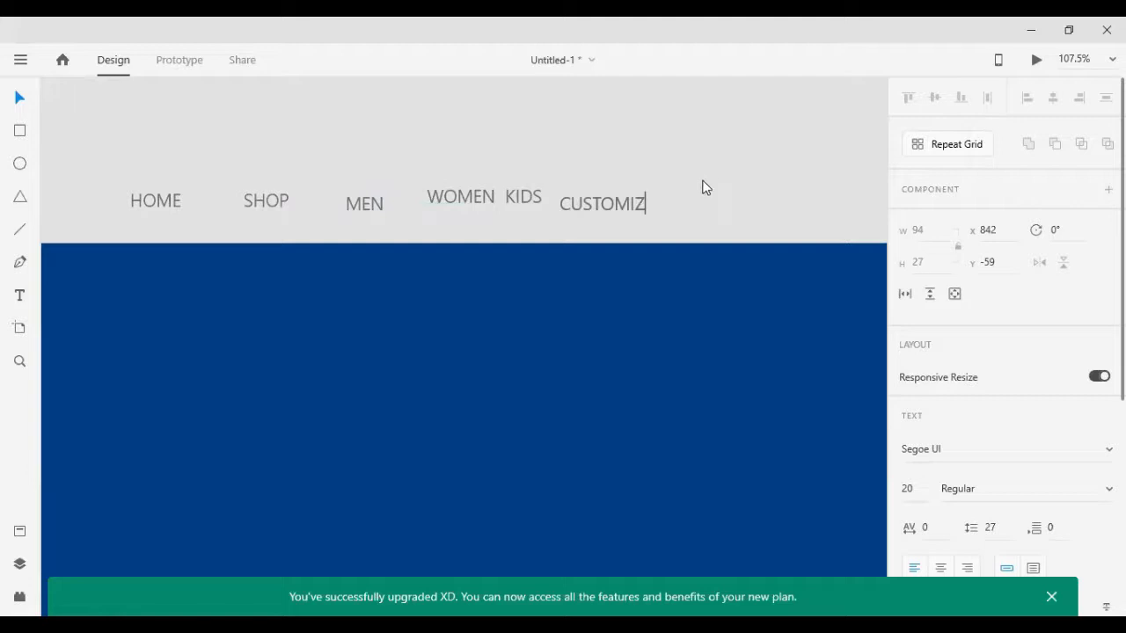
{"action": "key", "text": "Escape"}
{"action": "mouse_move", "coordinate": [628, 203]}
{"action": "left_mouse_down"}
{"action": "mouse_move", "coordinate": [626, 214]}
{"action": "mouse_move", "coordinate": [636, 194]}
{"action": "left_mouse_up"}
{"action": "double_click", "coordinate": [634, 198]}
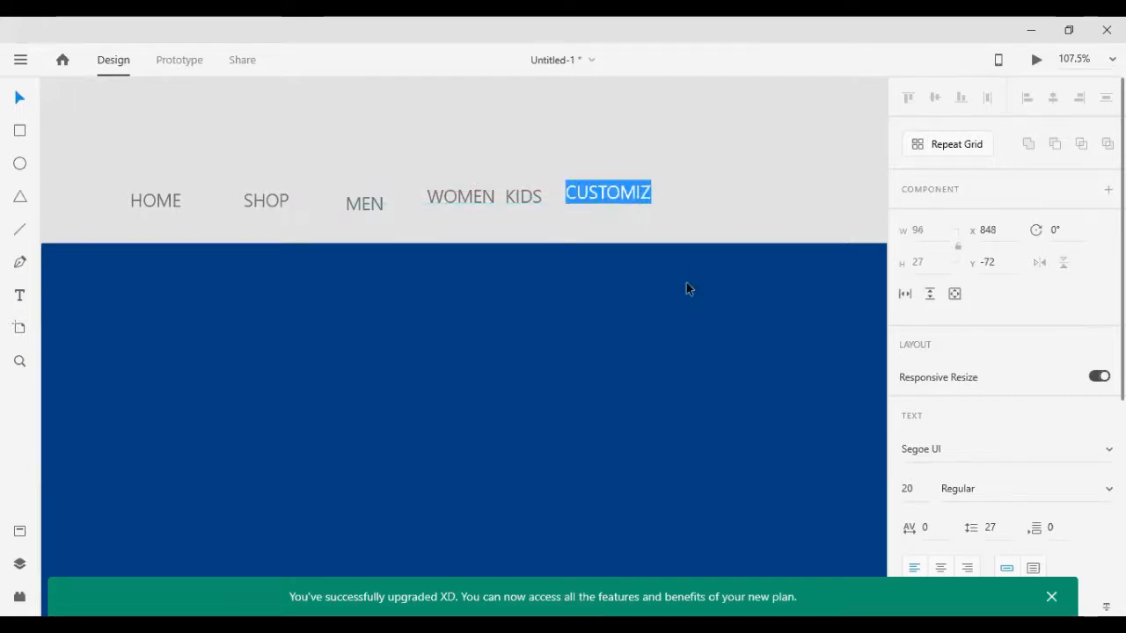
{"action": "key", "text": "Right"}
{"action": "type", "text": "E"}
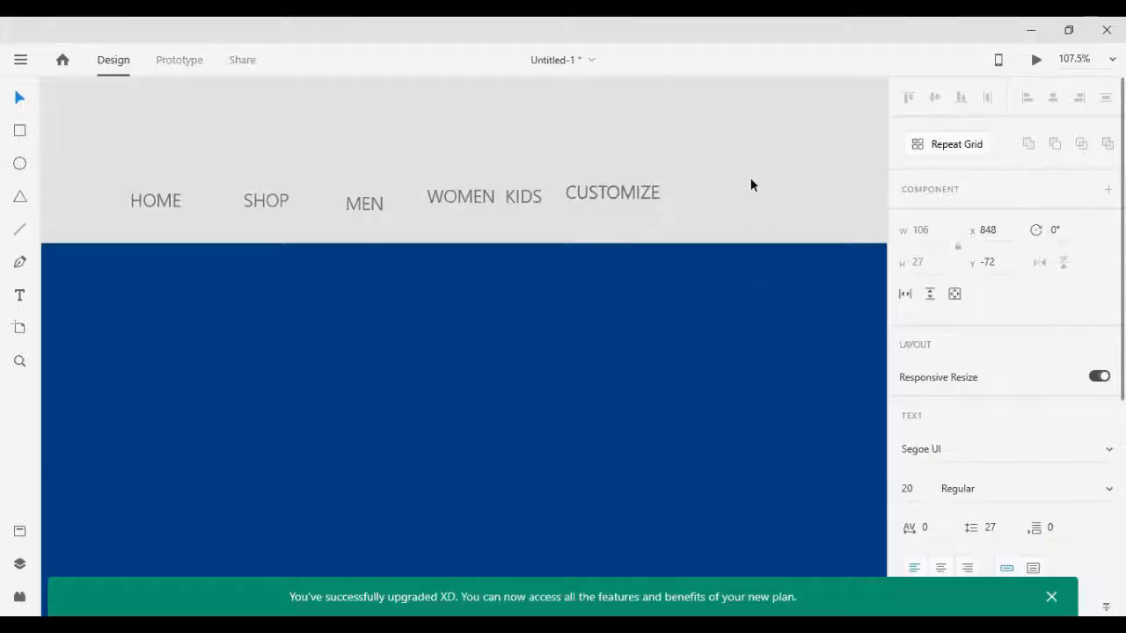
{"action": "left_click", "coordinate": [750, 178]}
Align the six navigation labels on their vertical middles and distribute them evenly in a horizontal row
{"action": "left_click_drag", "start_coordinate": [129, 141], "coordinate": [628, 218]}
{"action": "left_click_drag", "start_coordinate": [530, 193], "coordinate": [609, 186]}
{"action": "scroll", "coordinate": [567, 192], "scroll_direction": "down", "scroll_amount": 5}
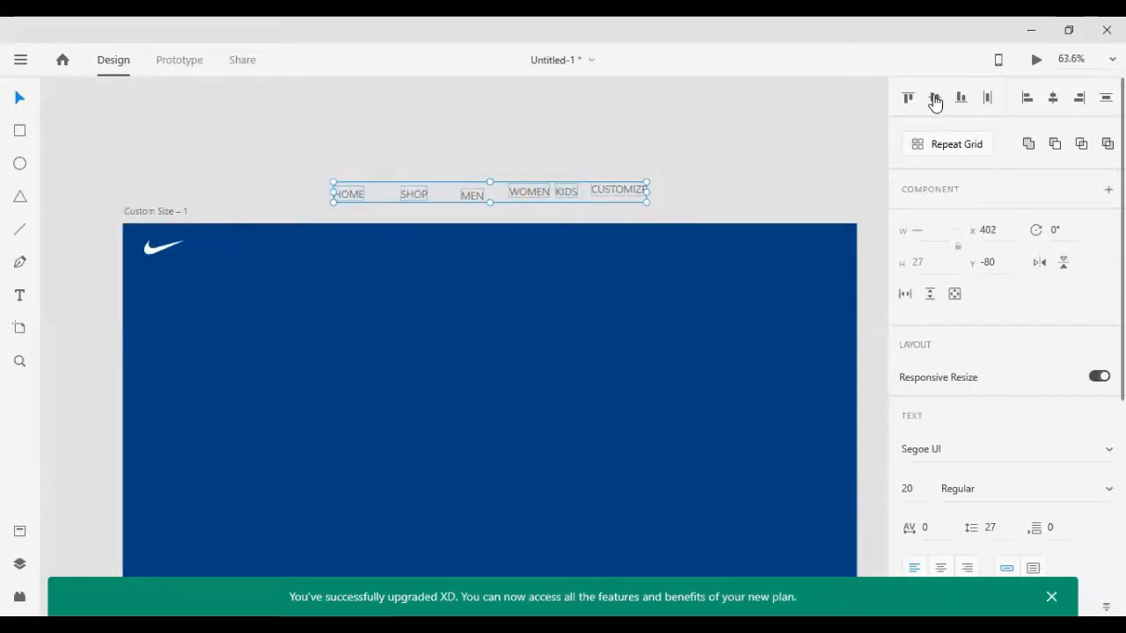
{"action": "left_click", "coordinate": [935, 100]}
{"action": "left_click", "coordinate": [984, 100]}
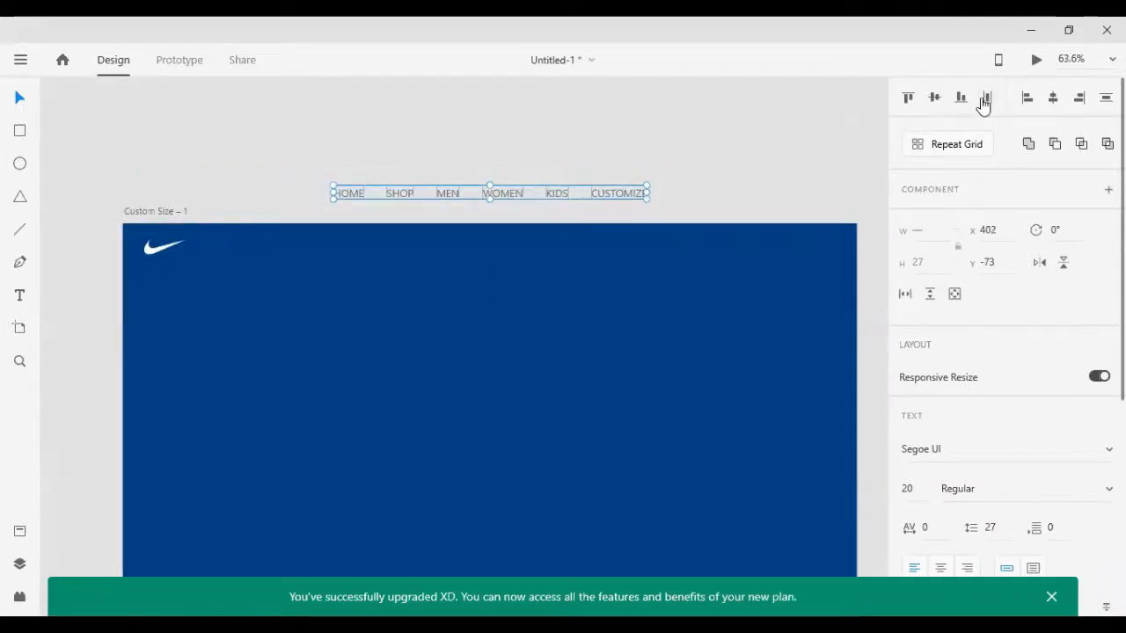
Move the navigation labels onto the artboard's header area beside the swoosh logo and set their font size to 16
{"action": "left_click_drag", "start_coordinate": [626, 194], "coordinate": [639, 256]}
{"action": "scroll", "coordinate": [975, 389], "scroll_direction": "down", "scroll_amount": 5}
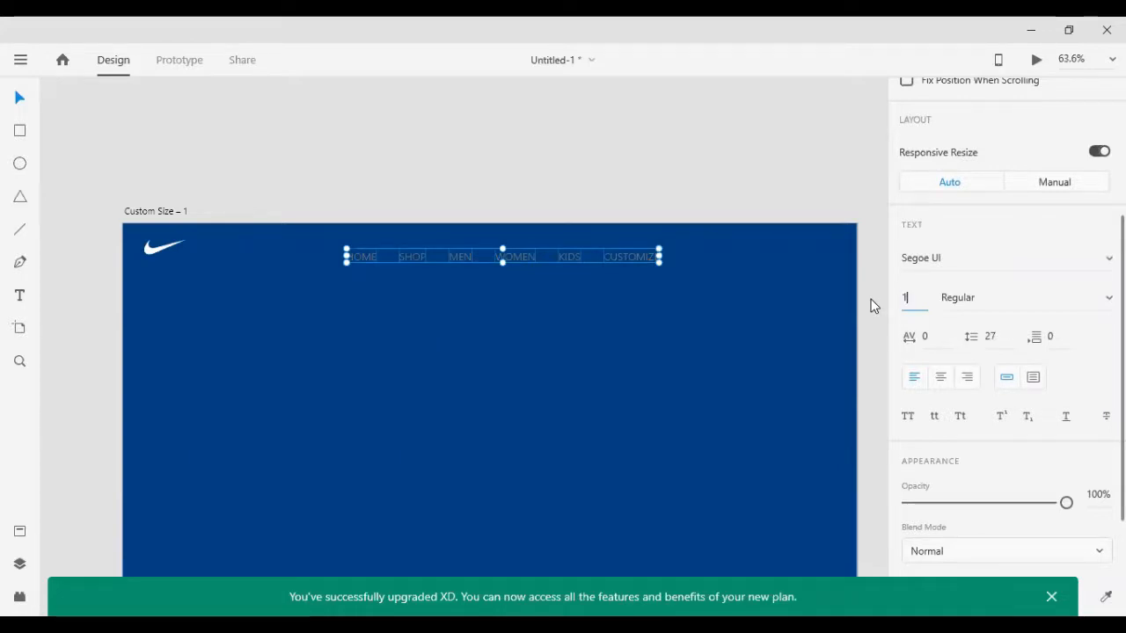
{"action": "key", "text": "Return"}
{"action": "left_click", "coordinate": [395, 127]}
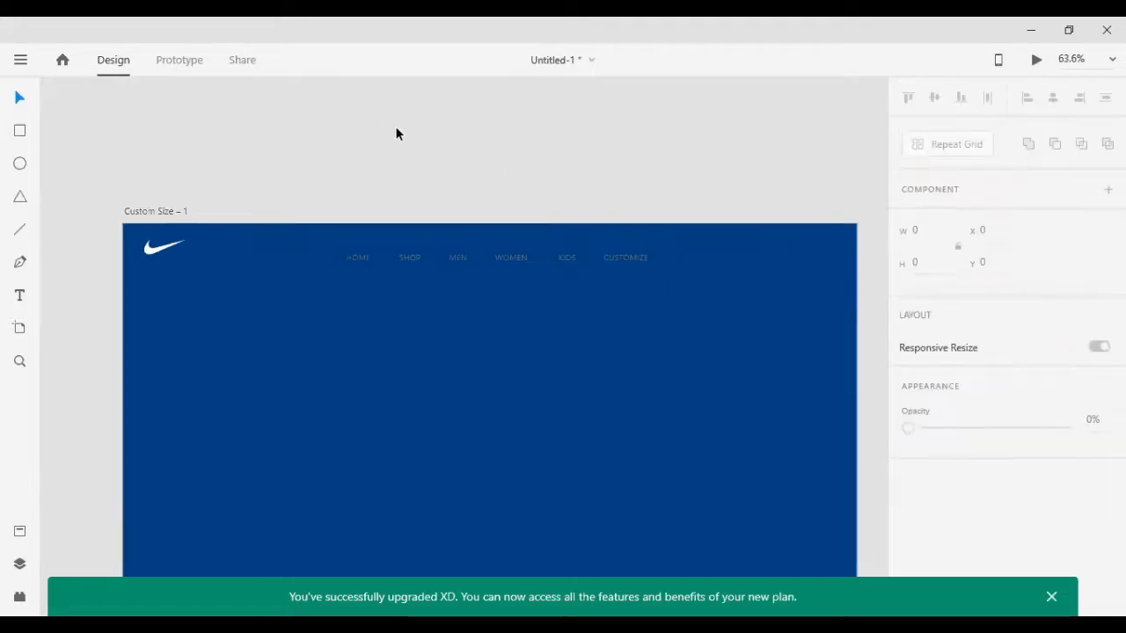
Shift the labels following HOME leftward in stages to shorten the navigation row
{"action": "left_click_drag", "start_coordinate": [379, 130], "coordinate": [748, 339]}
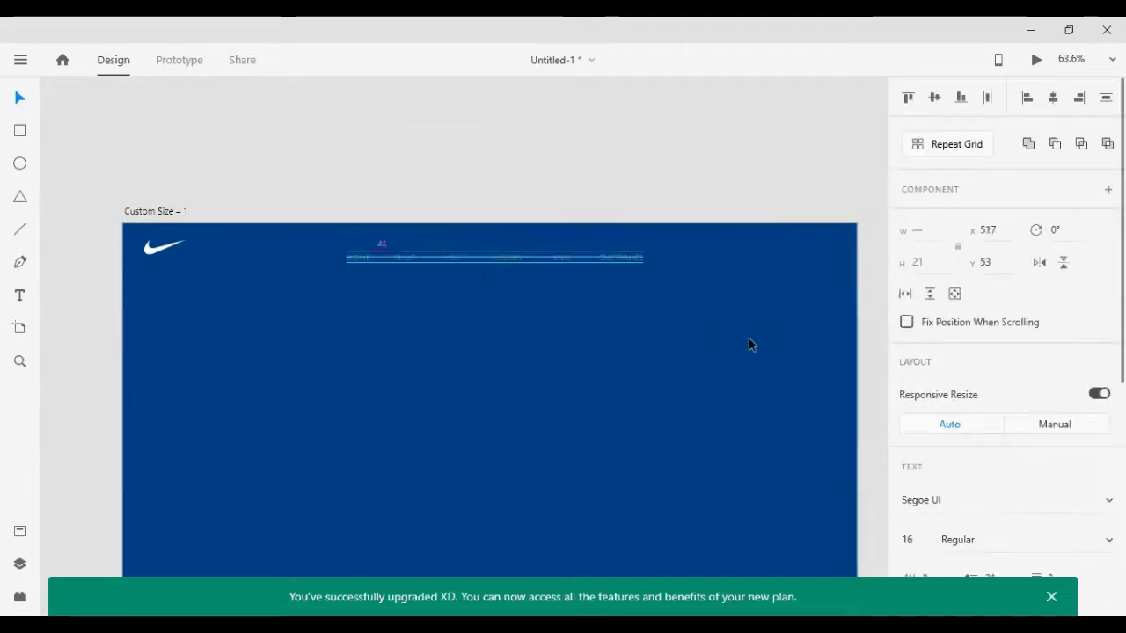
{"action": "left_click_drag", "start_coordinate": [419, 141], "coordinate": [729, 409]}
{"action": "key", "text": "shift+Left"}
{"action": "key", "text": "shift+Left"}
{"action": "key", "text": "shift+Left"}
{"action": "left_click_drag", "start_coordinate": [410, 172], "coordinate": [683, 364]}
{"action": "key", "text": "shift+Left"}
{"action": "left_click_drag", "start_coordinate": [407, 139], "coordinate": [685, 295]}
{"action": "left_click", "coordinate": [419, 141]}
{"action": "left_click_drag", "start_coordinate": [442, 156], "coordinate": [702, 303]}
{"action": "key", "text": "shift+Left"}
{"action": "key", "text": "shift+Left"}
{"action": "key", "text": "shift+Left"}
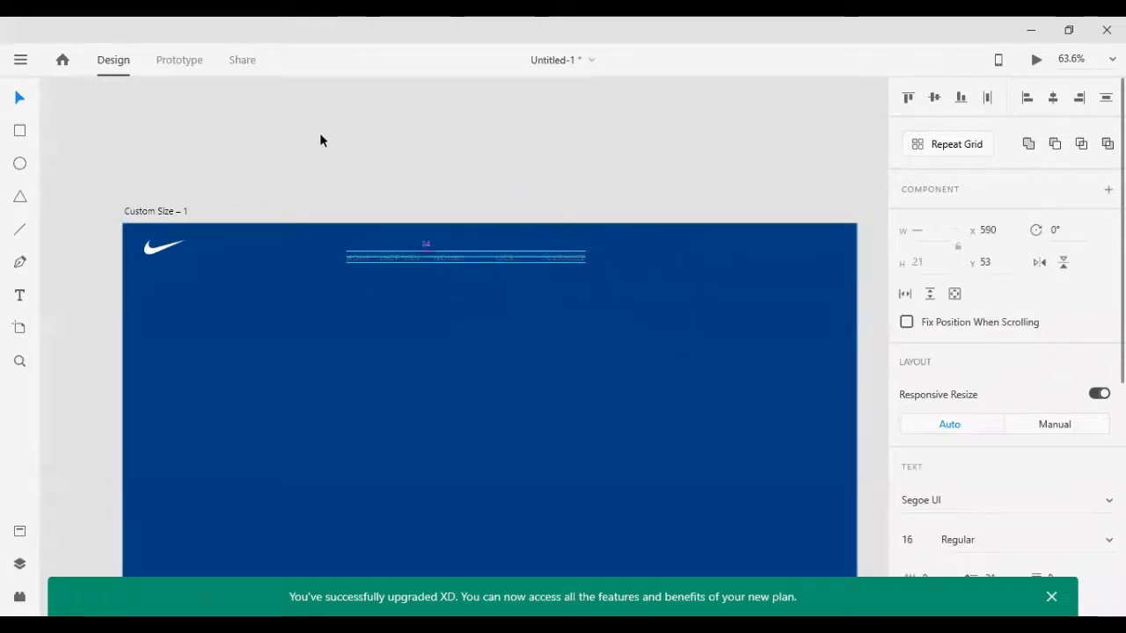
Distribute the six navigation labels horizontally with equal gaps
{"action": "left_click_drag", "start_coordinate": [303, 142], "coordinate": [680, 318]}
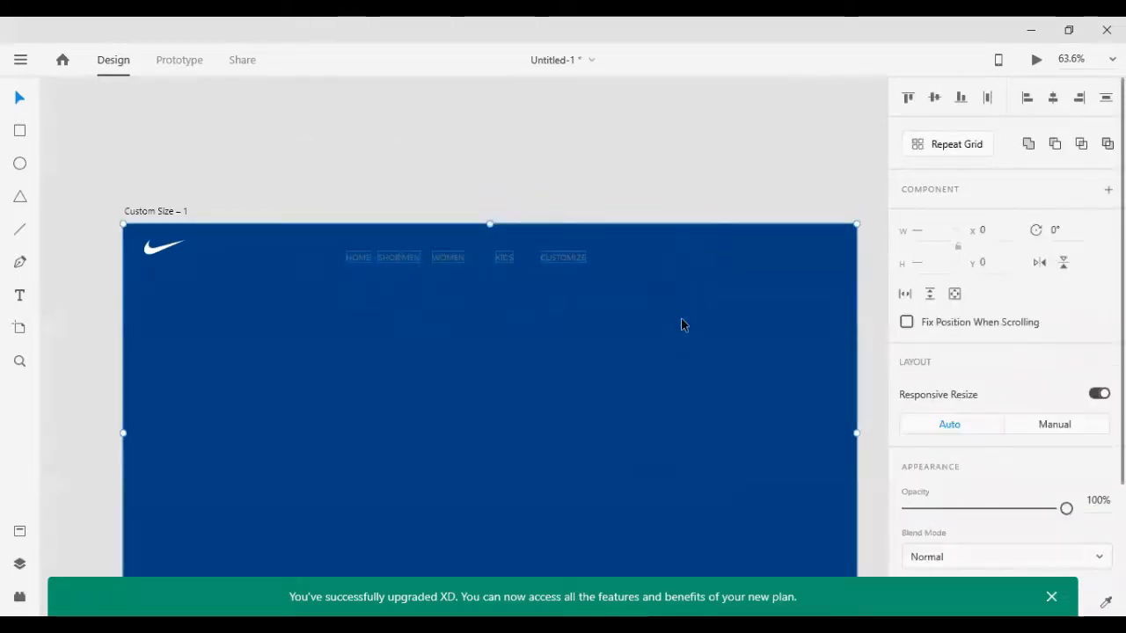
{"action": "left_click", "coordinate": [986, 100]}
{"action": "left_click", "coordinate": [712, 191]}
Change the fill colour of all six navigation labels to white
{"action": "left_click_drag", "start_coordinate": [289, 131], "coordinate": [666, 319]}
{"action": "scroll", "coordinate": [950, 394], "scroll_direction": "down", "scroll_amount": 6}
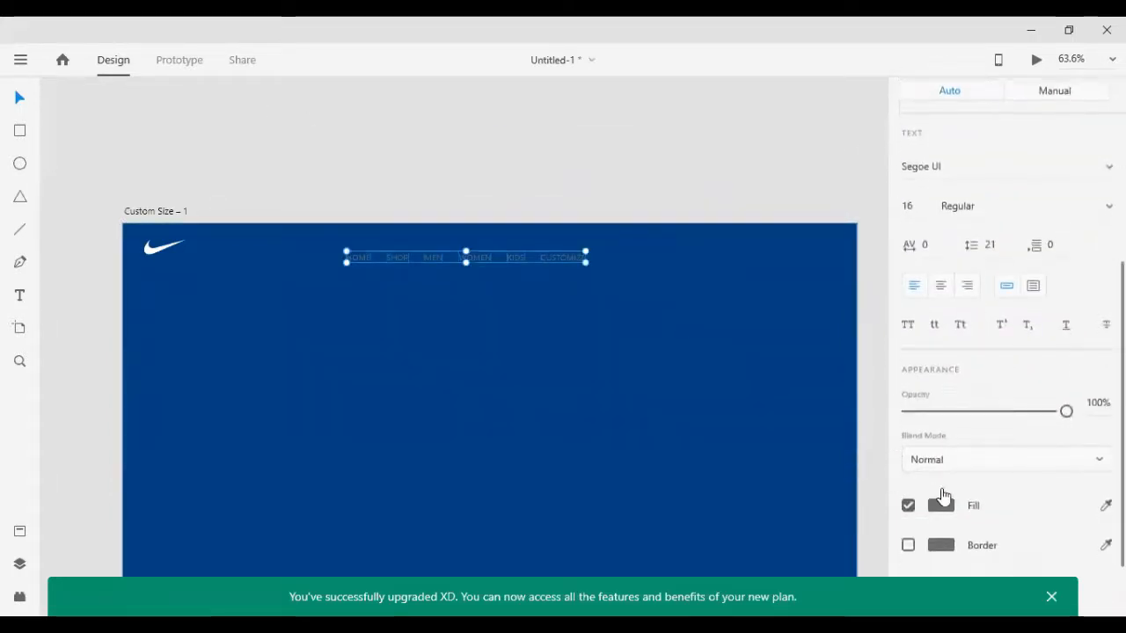
{"action": "left_click", "coordinate": [941, 428]}
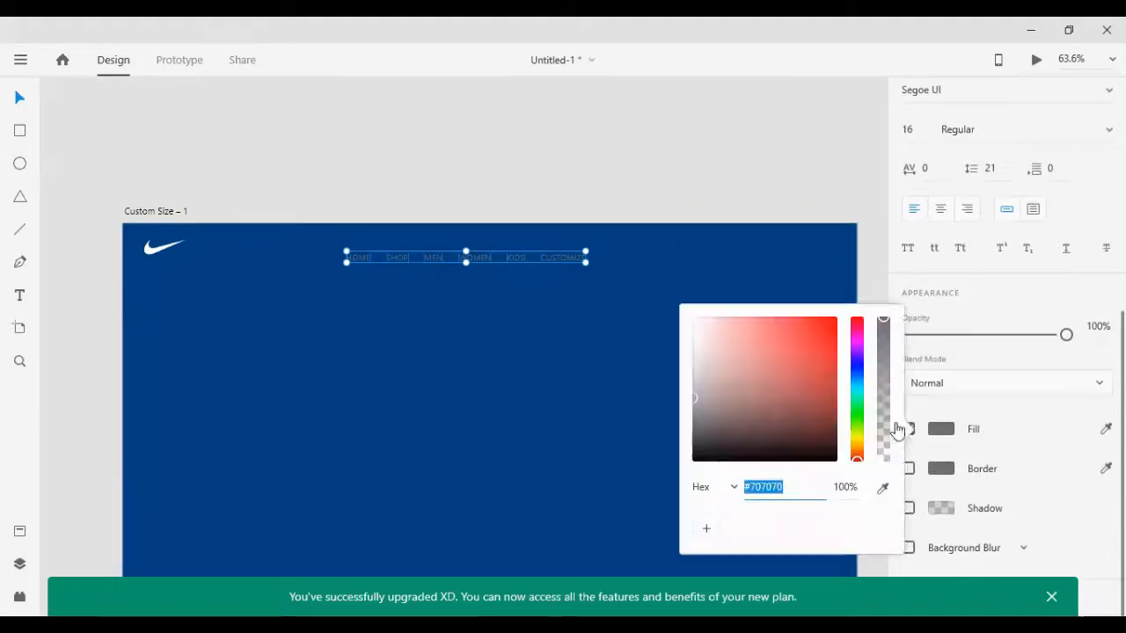
{"action": "left_click", "coordinate": [782, 400]}
{"action": "left_click_drag", "start_coordinate": [782, 400], "coordinate": [579, 143]}
{"action": "left_click", "coordinate": [579, 144]}
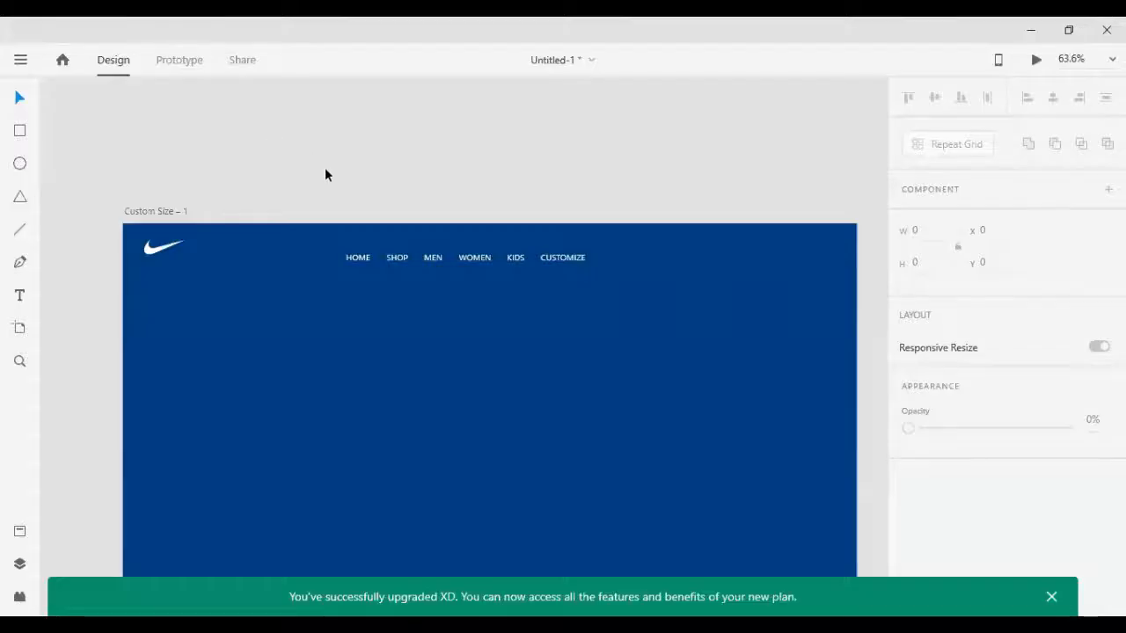
Group the navigation labels and nudge the group up to Y 37, level with the swoosh logo
{"action": "left_click_drag", "start_coordinate": [312, 168], "coordinate": [661, 332]}
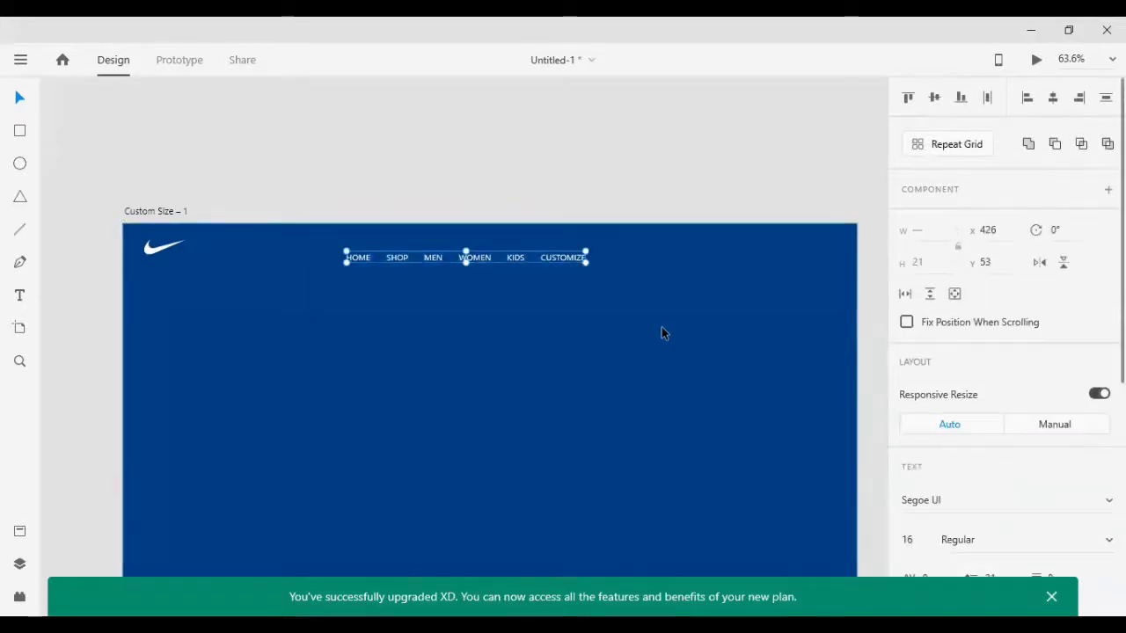
{"action": "key", "text": "ctrl+g"}
{"action": "key", "text": "Up"}
{"action": "key", "text": "Up"}
{"action": "key", "text": "Up"}
{"action": "key", "text": "Up"}
{"action": "key", "text": "Up"}
{"action": "key", "text": "Up"}
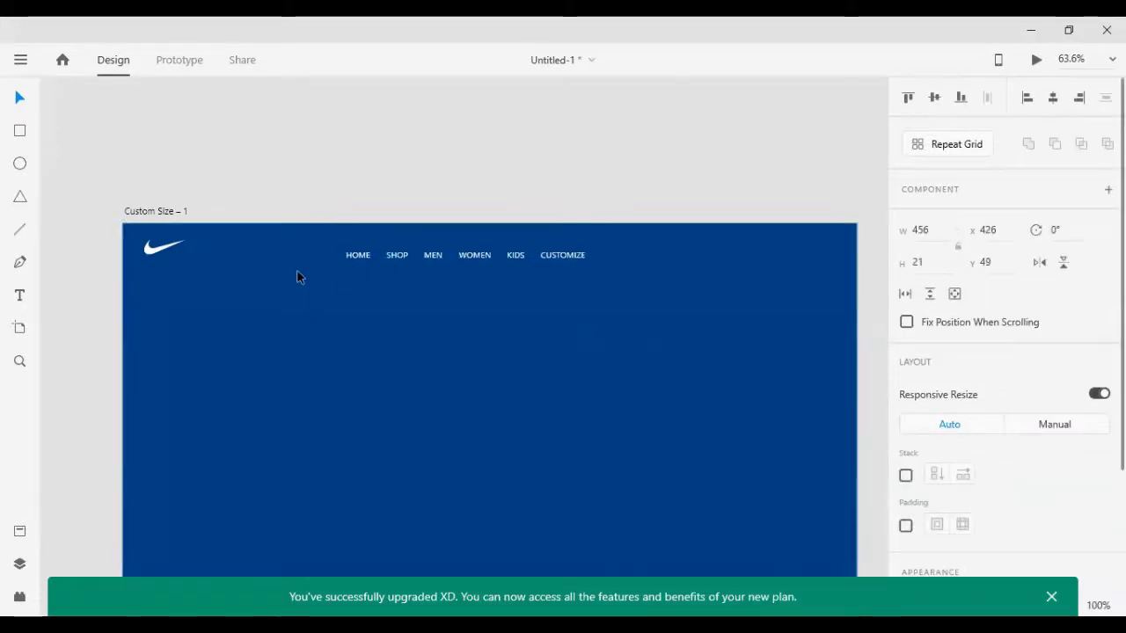
{"action": "key", "text": "Up"}
{"action": "key", "text": "Up"}
{"action": "key", "text": "Up"}
{"action": "key", "text": "Up"}
{"action": "key", "text": "Up"}
{"action": "key", "text": "Up"}
{"action": "key", "text": "Up"}
{"action": "key", "text": "Up"}
{"action": "key", "text": "Up"}
{"action": "key", "text": "Up"}
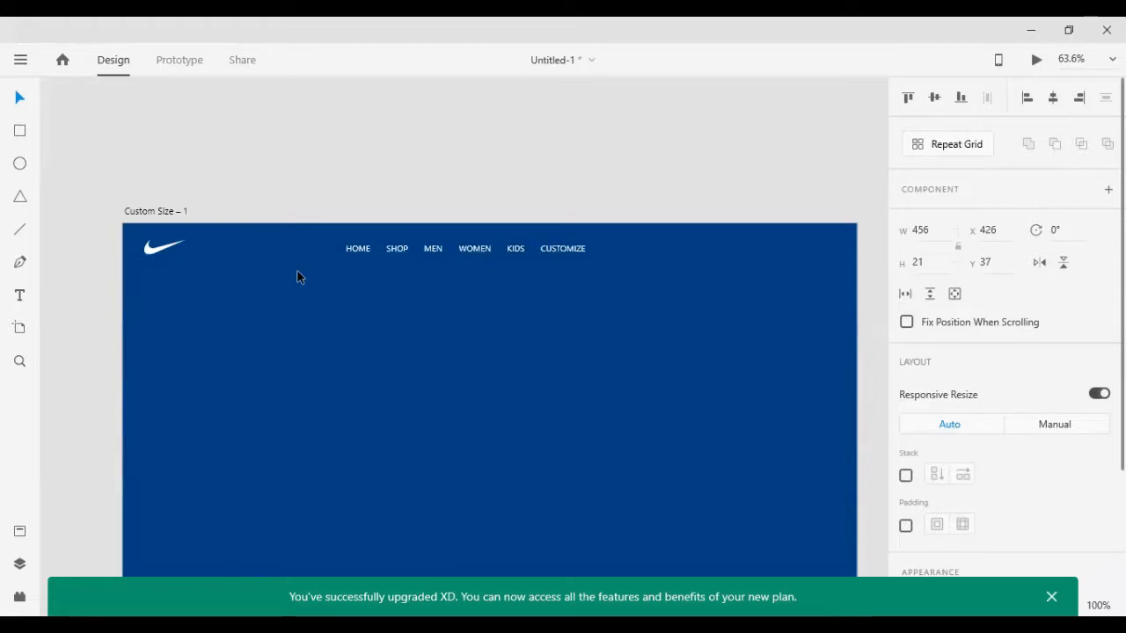
Centre the navigation group horizontally on the artboard
{"action": "left_click", "coordinate": [407, 395], "text": "shift"}
{"action": "left_click", "coordinate": [1047, 97]}
{"action": "left_click", "coordinate": [636, 179]}
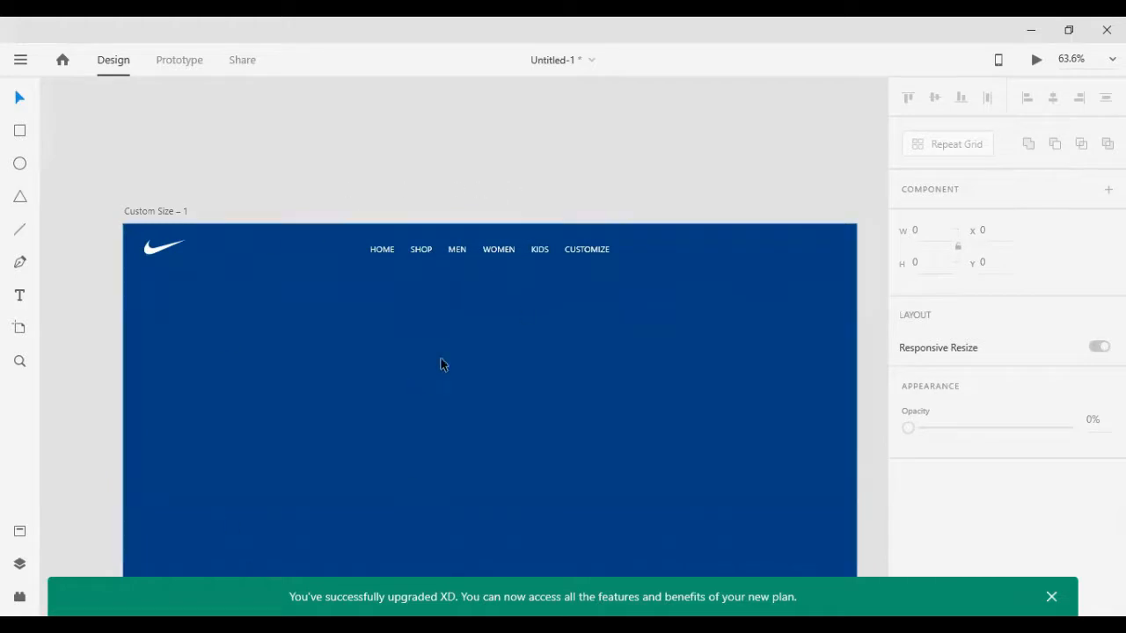
Move the white and red shoe image onto the artboard and place it near the centre, below the navigation labels
{"action": "scroll", "coordinate": [480, 337], "scroll_direction": "down", "scroll_amount": 5}
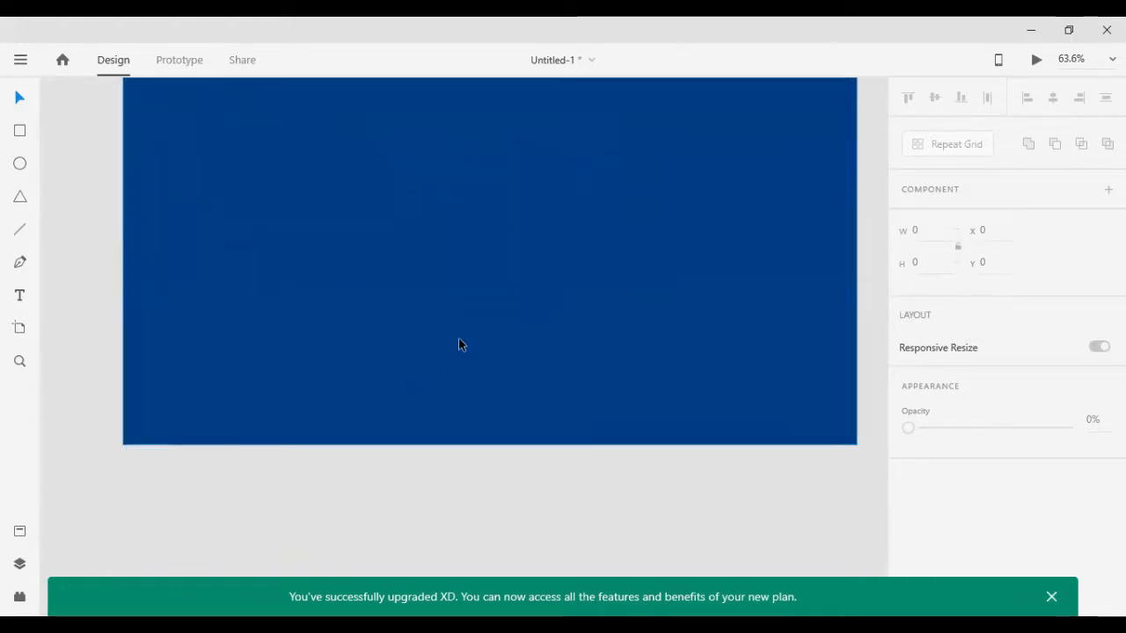
{"action": "scroll", "coordinate": [461, 352], "scroll_direction": "down", "scroll_amount": 5}
{"action": "scroll", "coordinate": [546, 232], "scroll_direction": "down", "scroll_amount": 5, "text": "ctrl"}
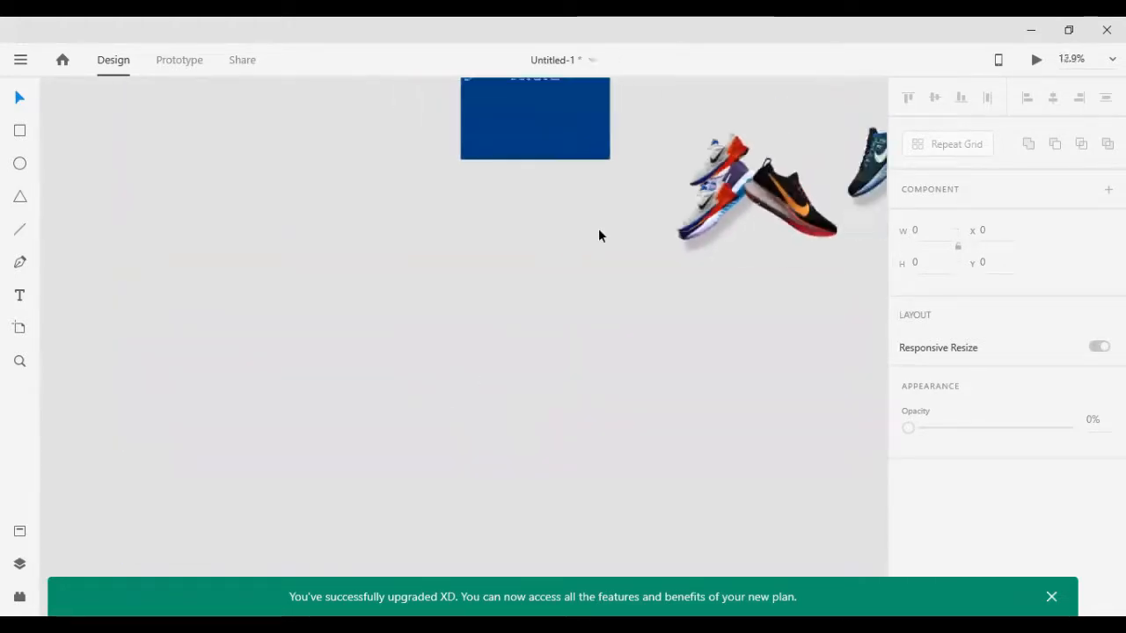
{"action": "left_click_drag", "start_coordinate": [693, 172], "coordinate": [550, 152]}
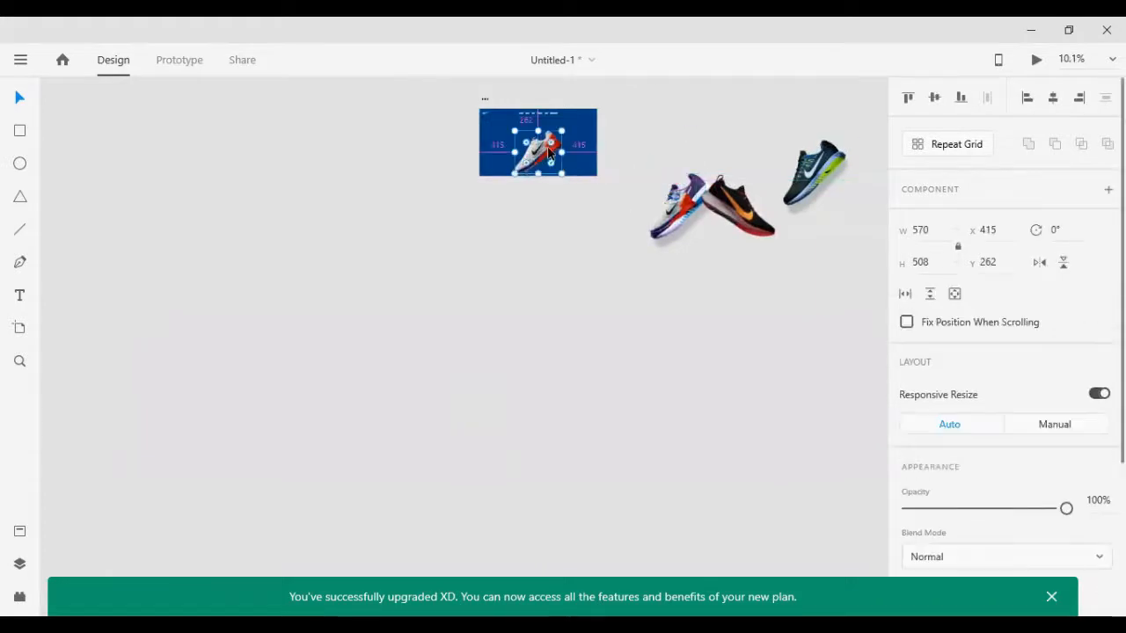
{"action": "scroll", "coordinate": [549, 152], "scroll_direction": "up", "scroll_amount": 8, "text": "ctrl"}
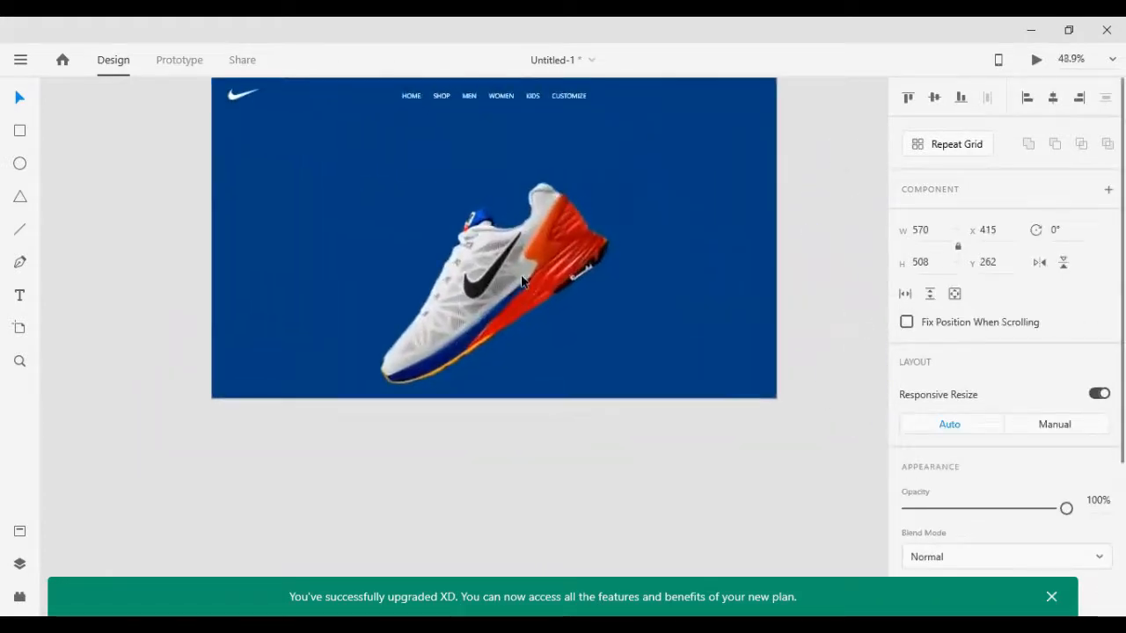
{"action": "scroll", "coordinate": [528, 274], "scroll_direction": "up", "scroll_amount": 3, "text": "ctrl"}
{"action": "scroll", "coordinate": [536, 271], "scroll_direction": "up", "scroll_amount": 1}
{"action": "left_click_drag", "start_coordinate": [516, 360], "coordinate": [538, 317]}
{"action": "scroll", "coordinate": [632, 243], "scroll_direction": "up", "scroll_amount": 1}
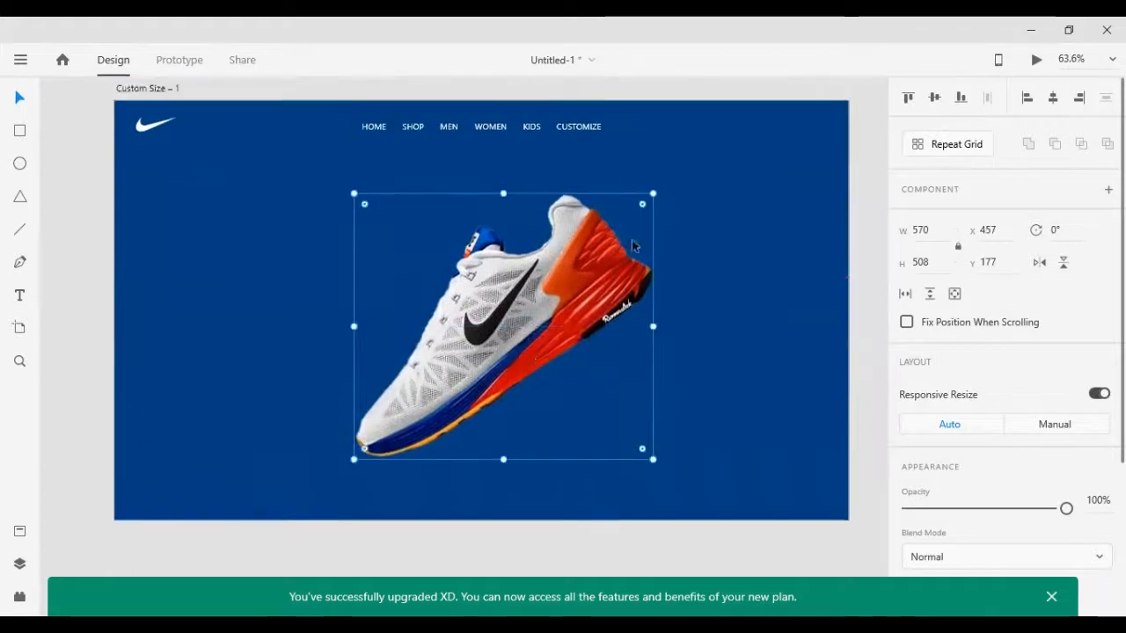
Scale the white and red shoe down to about 490 by 436, keep it near the centre and rotate it 9°
{"action": "left_click_drag", "start_coordinate": [653, 192], "coordinate": [632, 213]}
{"action": "left_click_drag", "start_coordinate": [466, 342], "coordinate": [466, 331]}
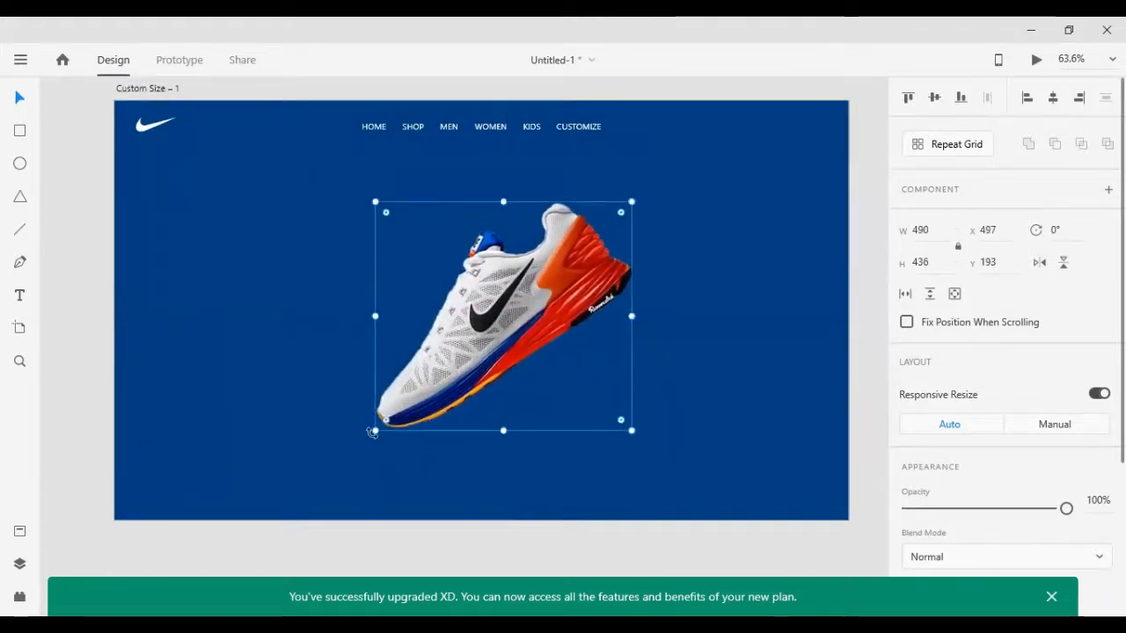
{"action": "left_click_drag", "start_coordinate": [481, 376], "coordinate": [474, 370]}
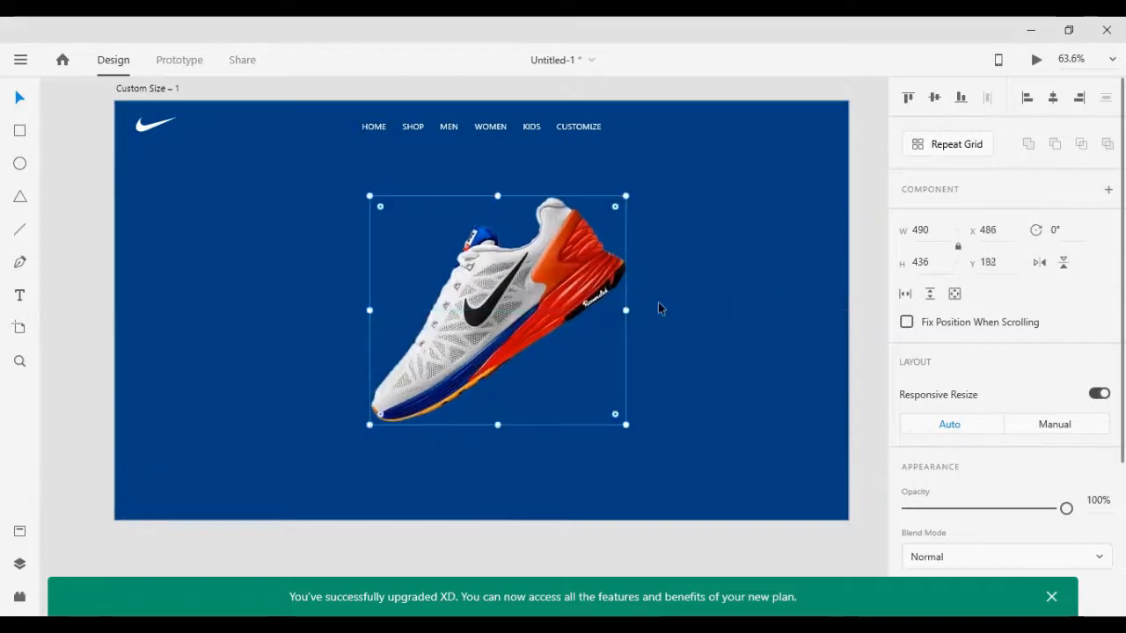
{"action": "left_click_drag", "start_coordinate": [632, 191], "coordinate": [643, 211]}
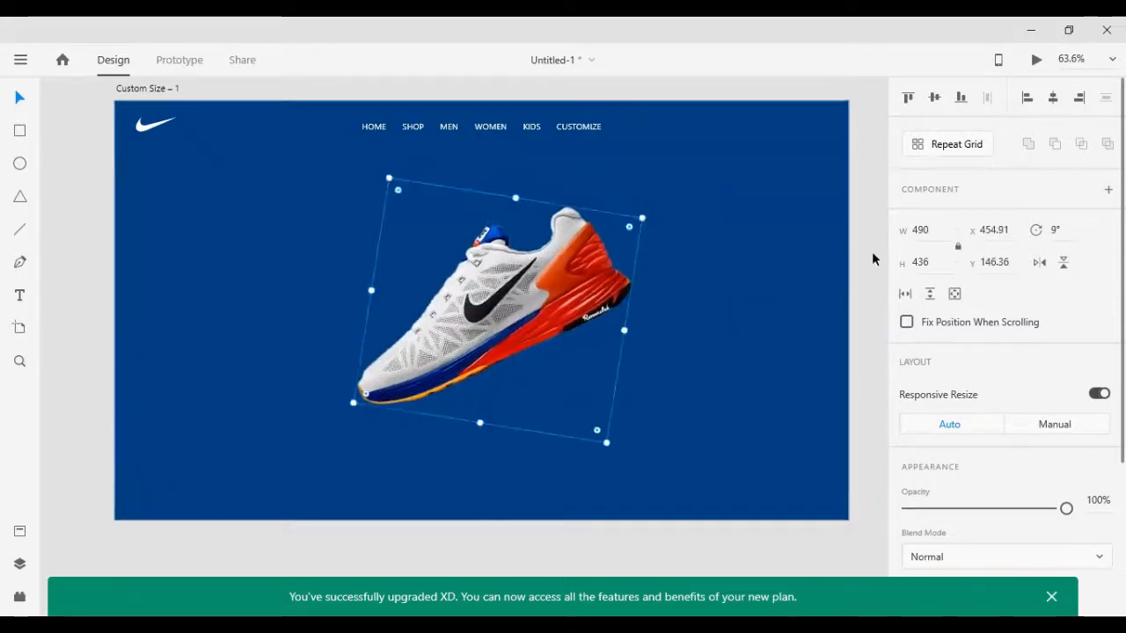
{"action": "scroll", "coordinate": [992, 329], "scroll_direction": "down", "scroll_amount": 5}
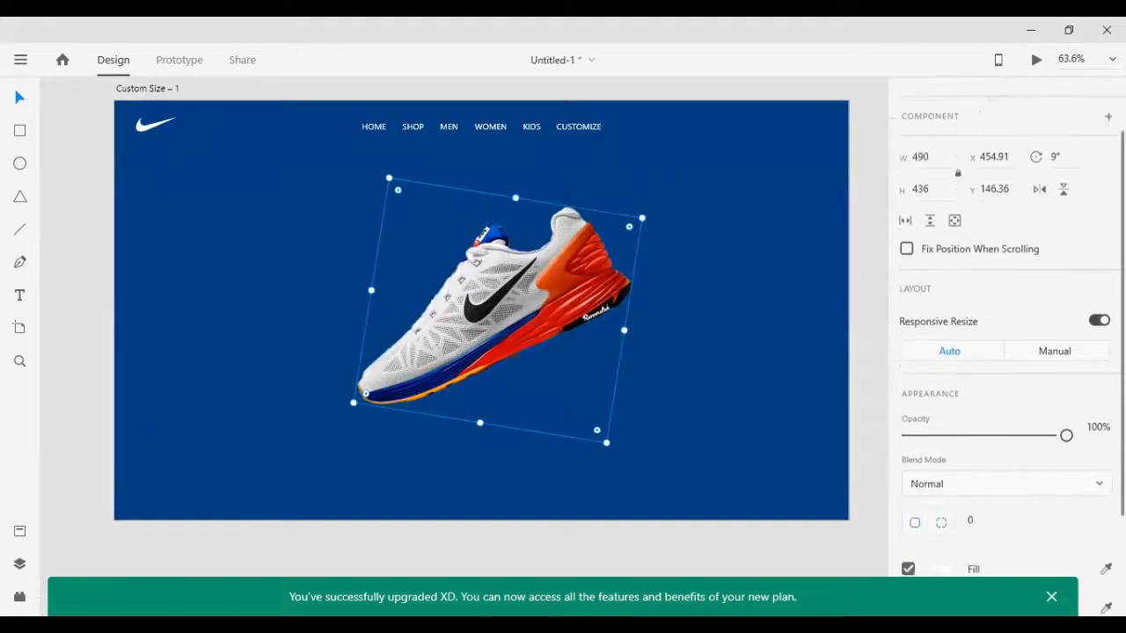
{"action": "left_click", "coordinate": [44, 180]}
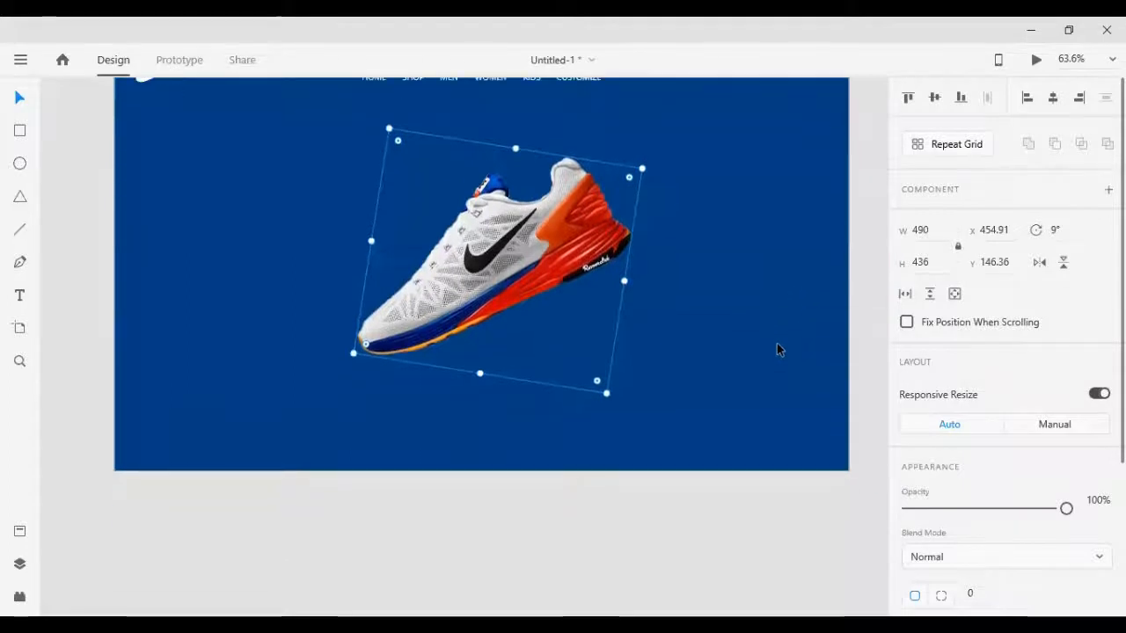
Move the rotated white shoe to the artboard's lower-left corner and shift its unrotated copy off the purple shoe
{"action": "left_click_drag", "start_coordinate": [530, 353], "coordinate": [291, 481]}
{"action": "scroll", "coordinate": [483, 430], "scroll_direction": "down", "scroll_amount": 10}
{"action": "scroll", "coordinate": [670, 401], "scroll_direction": "down", "scroll_amount": 3}
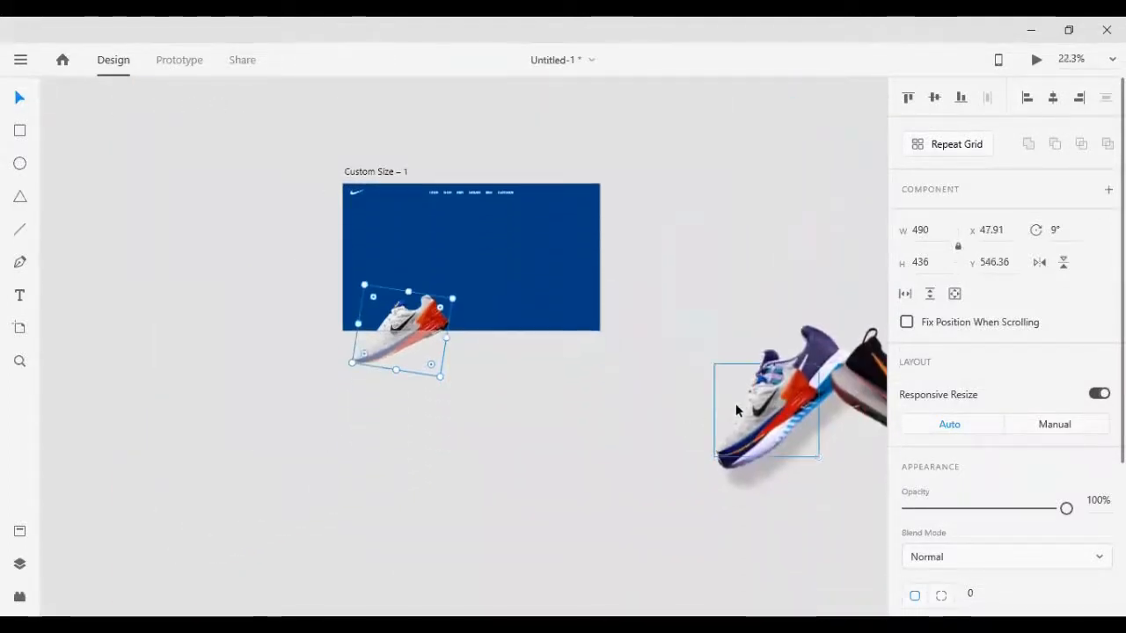
{"action": "left_click_drag", "start_coordinate": [781, 417], "coordinate": [670, 441]}
Place the purple shoe in the middle of the artboard and move the rotated white shoe to the artboard's lower-right corner
{"action": "left_click_drag", "start_coordinate": [843, 424], "coordinate": [452, 272]}
{"action": "scroll", "coordinate": [485, 297], "scroll_direction": "up", "scroll_amount": 5}
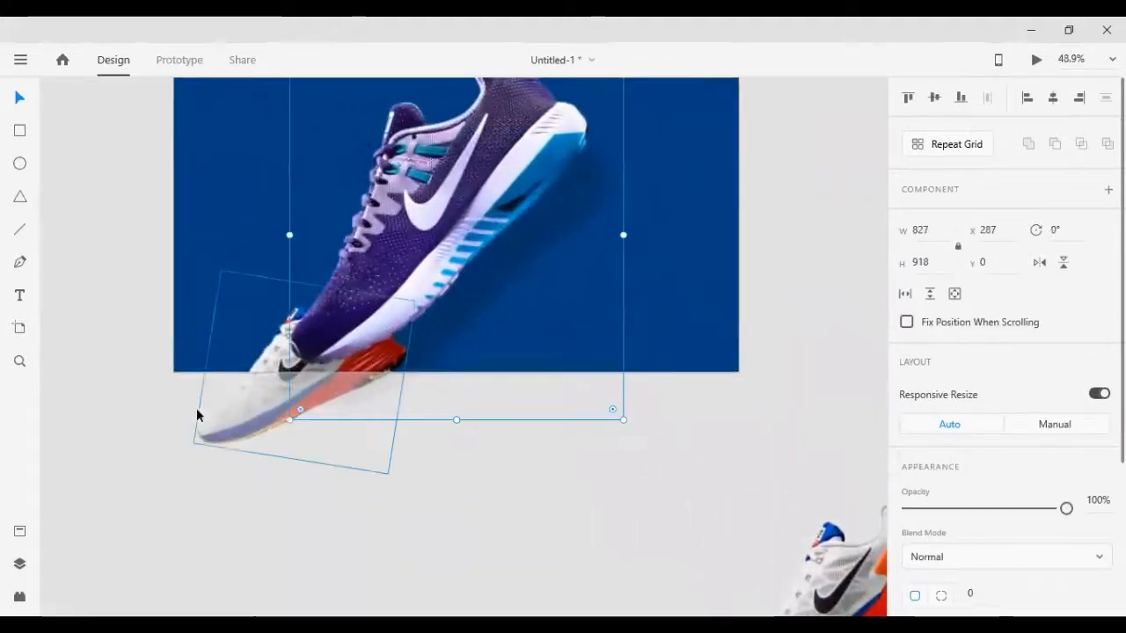
{"action": "left_click_drag", "start_coordinate": [197, 415], "coordinate": [650, 433]}
{"action": "scroll", "coordinate": [436, 245], "scroll_direction": "up", "scroll_amount": 3}
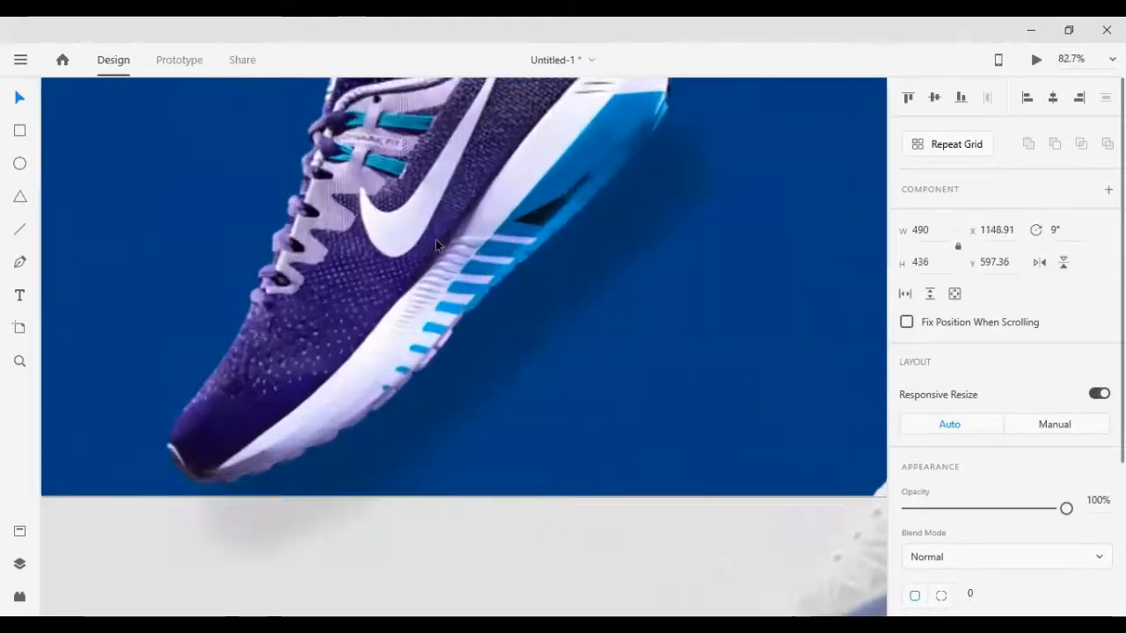
Scale the purple shoe down to about 407 by 452 and centre it on the artboard below the navigation labels
{"action": "left_click", "coordinate": [437, 245]}
{"action": "scroll", "coordinate": [398, 189], "scroll_direction": "up", "scroll_amount": 2}
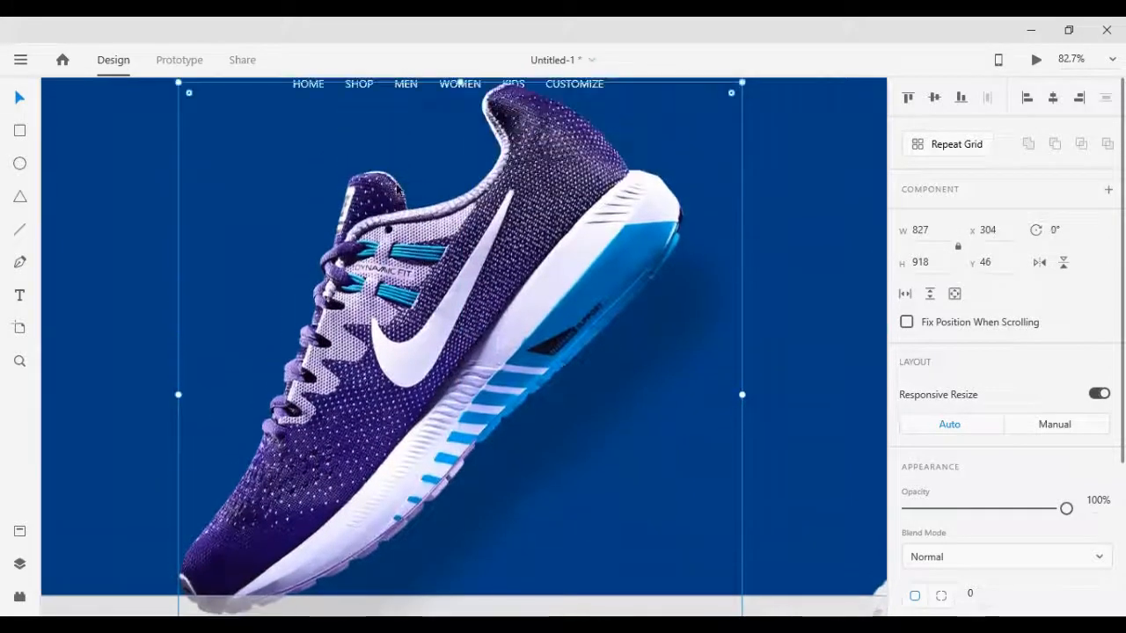
{"action": "scroll", "coordinate": [397, 189], "scroll_direction": "up", "scroll_amount": 2}
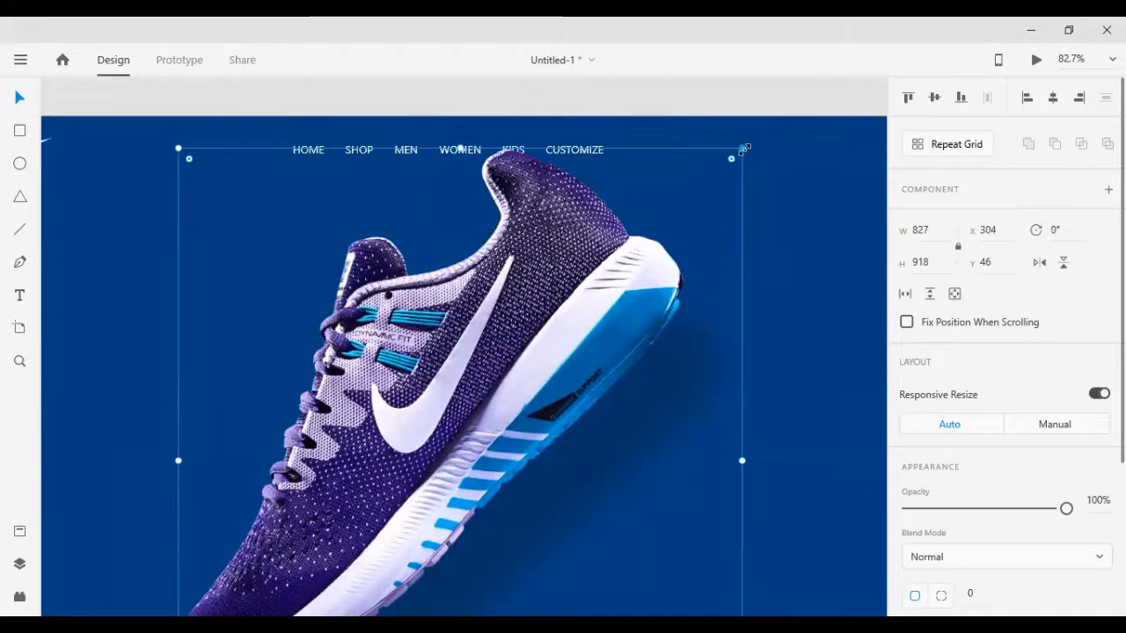
{"action": "left_click_drag", "start_coordinate": [743, 149], "coordinate": [568, 336]}
{"action": "left_click_drag", "start_coordinate": [456, 422], "coordinate": [463, 335]}
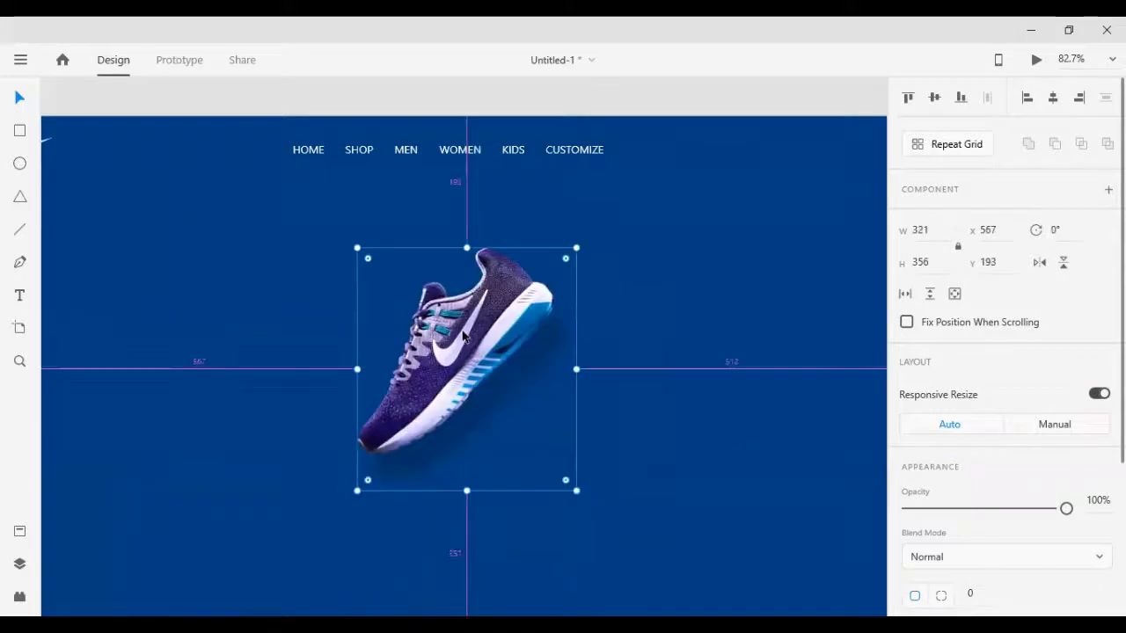
{"action": "scroll", "coordinate": [463, 334], "scroll_direction": "down", "scroll_amount": 3}
{"action": "scroll", "coordinate": [478, 346], "scroll_direction": "up", "scroll_amount": 1}
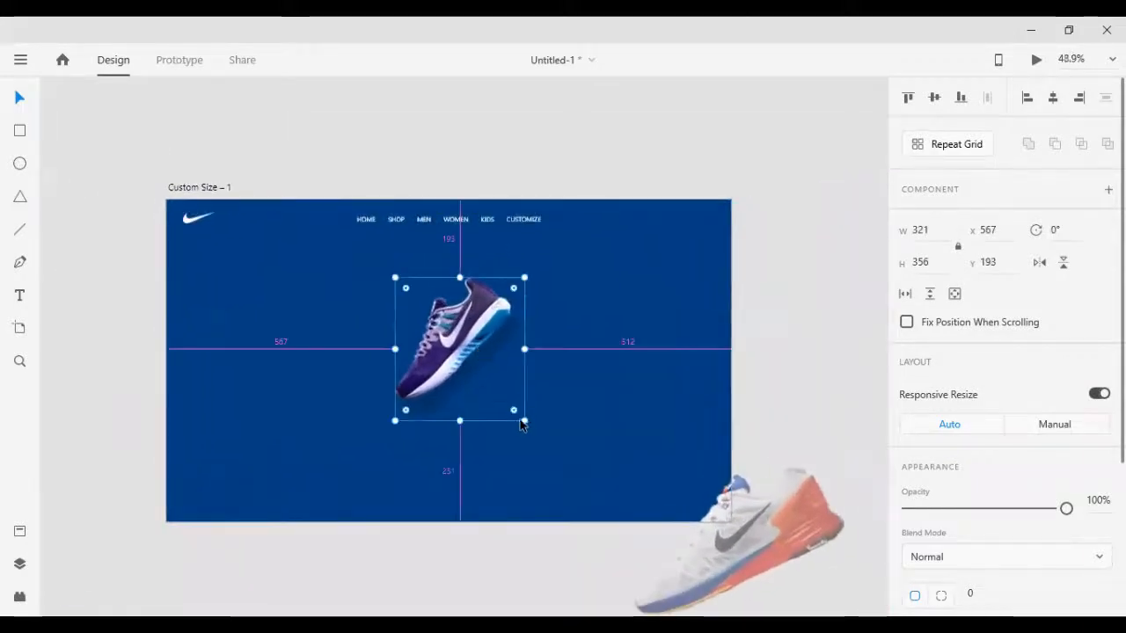
{"action": "left_click_drag", "start_coordinate": [524, 421], "coordinate": [542, 441]}
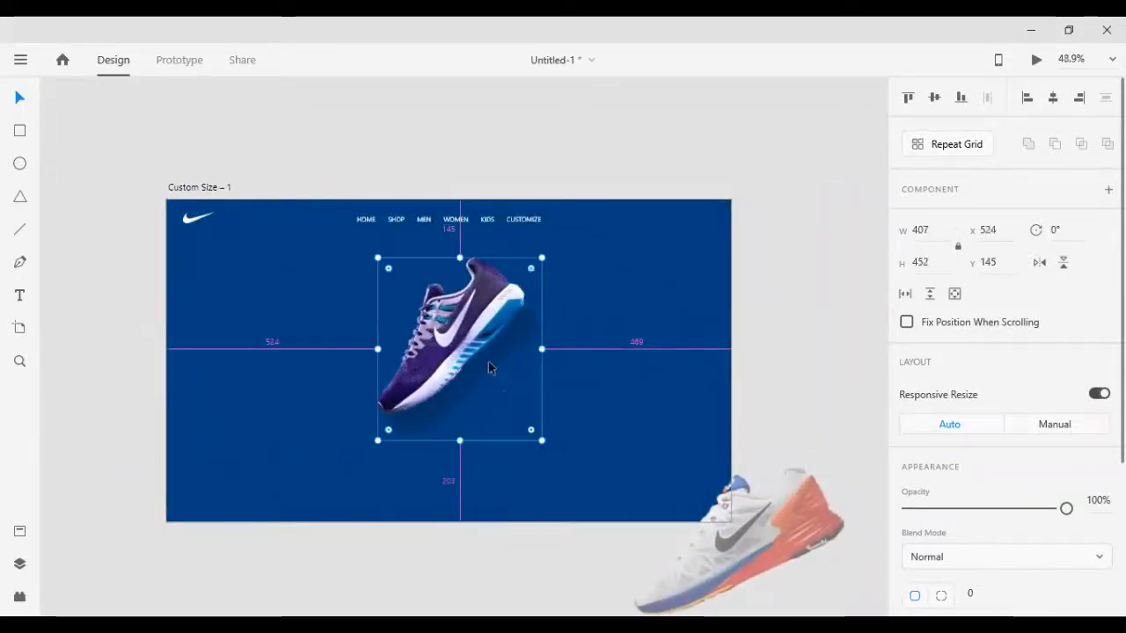
{"action": "scroll", "coordinate": [519, 258], "scroll_direction": "up", "scroll_amount": 3}
Ungroup the navigation labels and shift SHOP through CUSTOMIZE 20 px away from HOME
{"action": "left_click", "coordinate": [271, 129]}
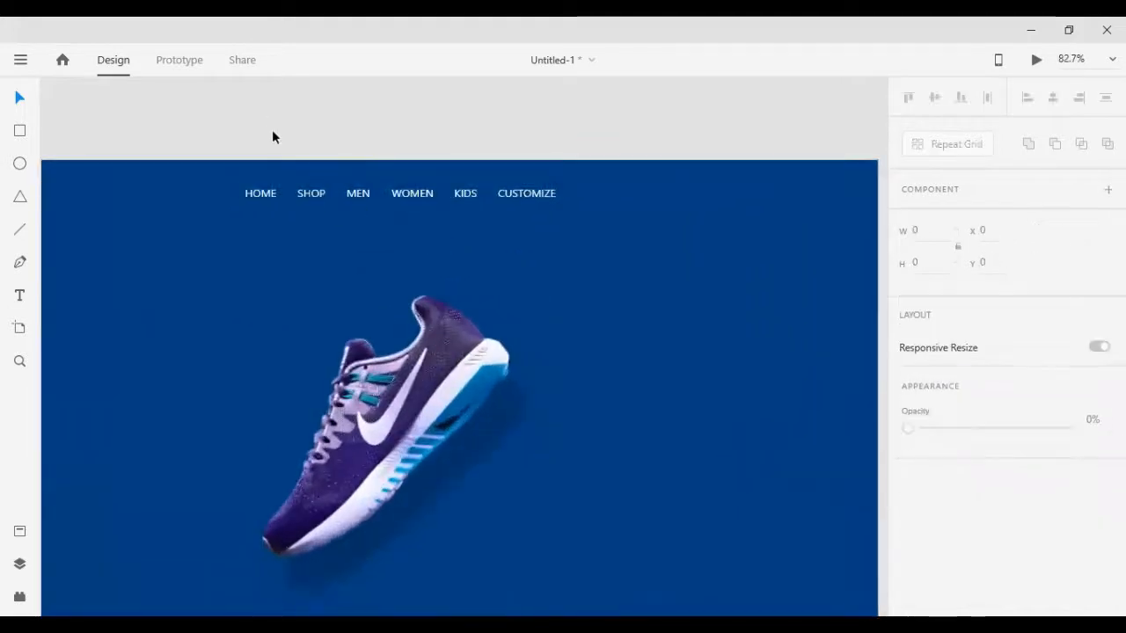
{"action": "left_click", "coordinate": [317, 192]}
{"action": "right_click", "coordinate": [317, 191]}
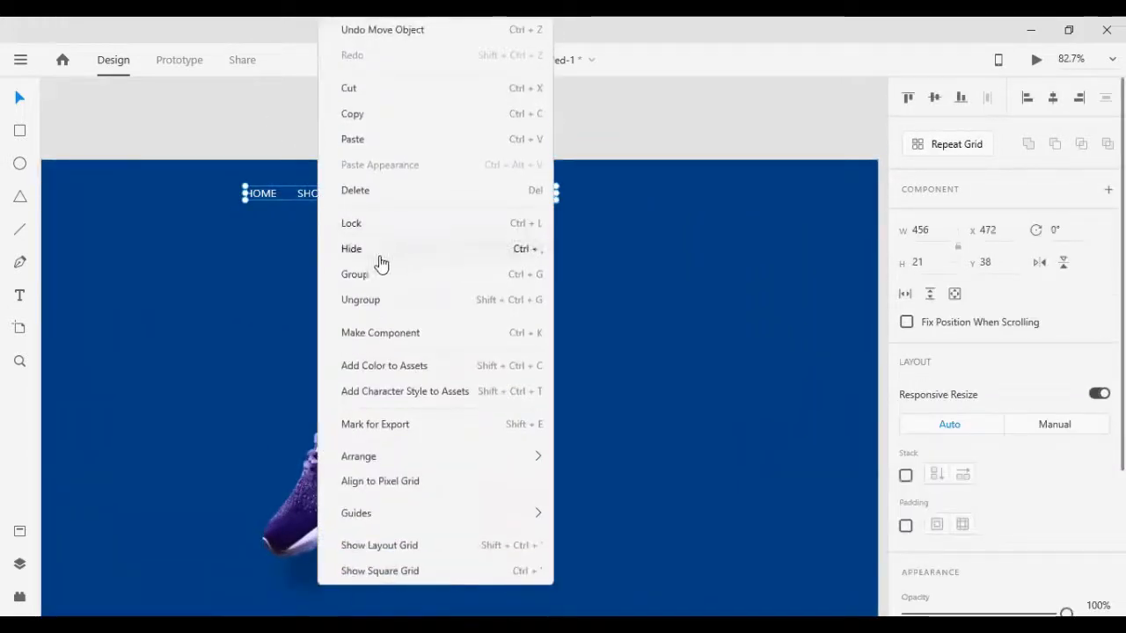
{"action": "left_click", "coordinate": [361, 299]}
{"action": "left_click_drag", "start_coordinate": [270, 104], "coordinate": [614, 246]}
{"action": "left_click_drag", "start_coordinate": [290, 120], "coordinate": [601, 232]}
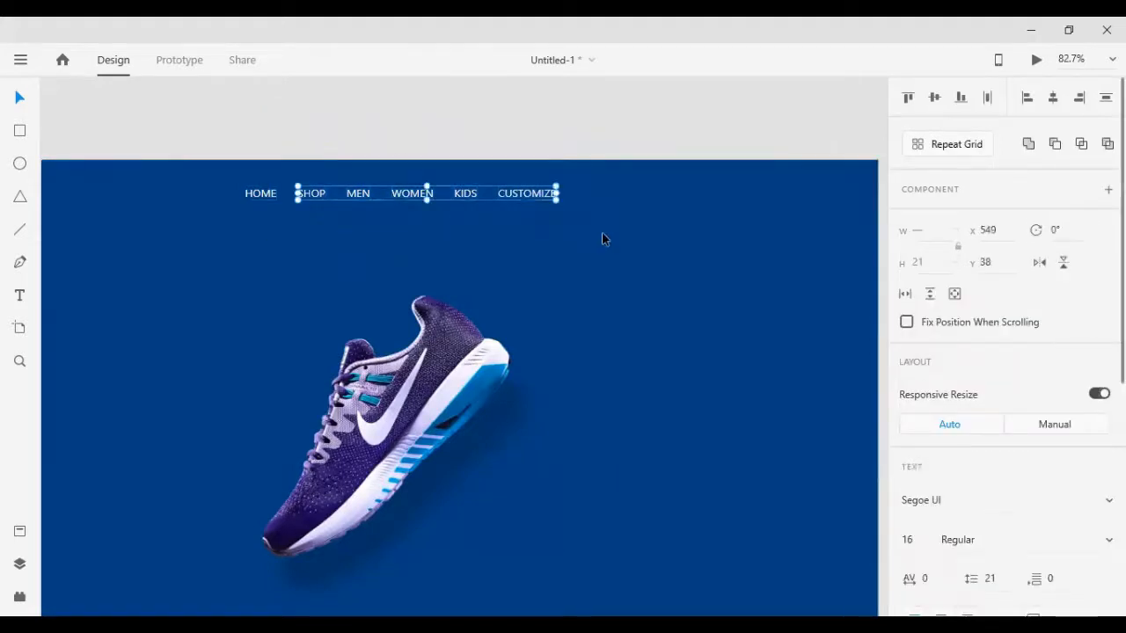
{"action": "key", "text": "shift+Right"}
{"action": "key", "text": "shift+Right"}
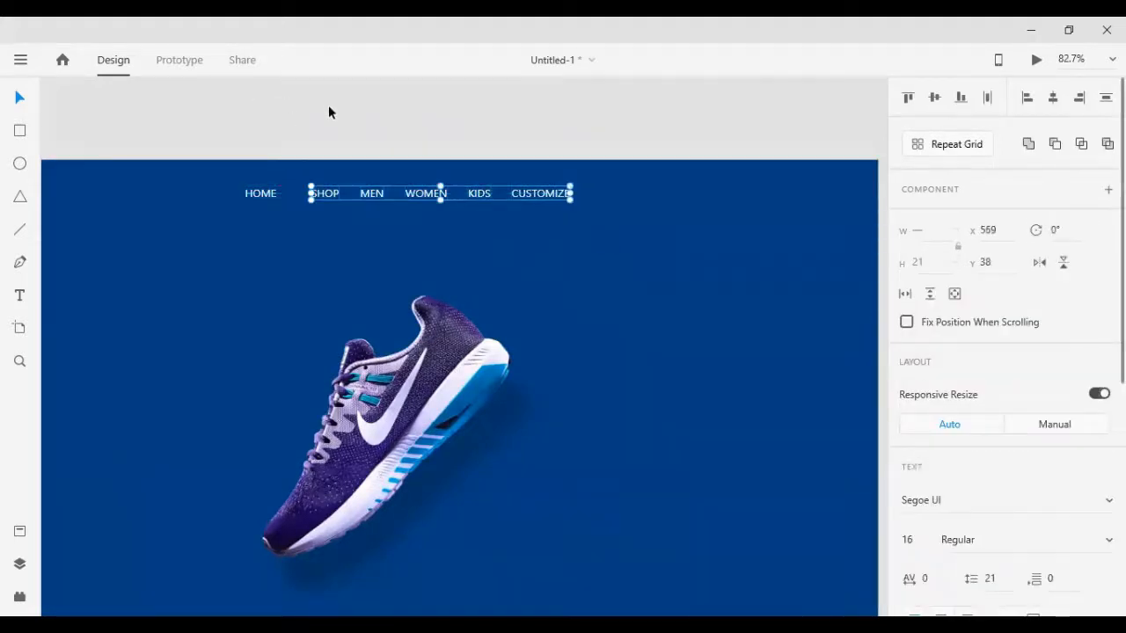
Widen the gaps before MEN and WOMEN by shifting each label together with those following it by 20 px
{"action": "left_click_drag", "start_coordinate": [383, 109], "coordinate": [641, 255]}
{"action": "key", "text": "shift+Right"}
{"action": "key", "text": "shift+Right"}
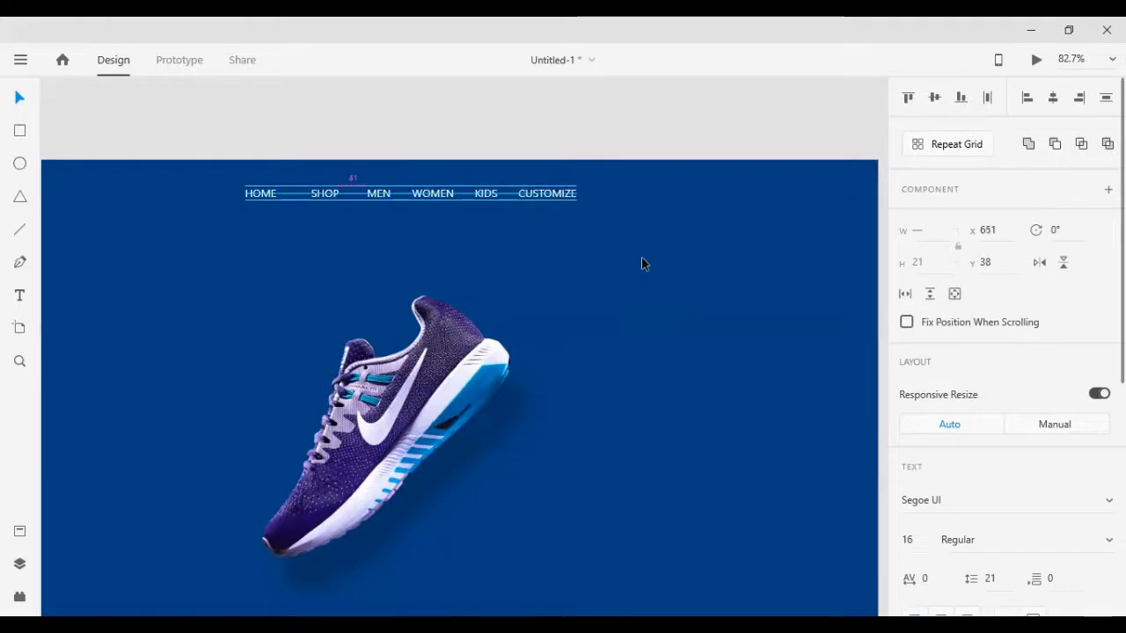
{"action": "left_click_drag", "start_coordinate": [185, 96], "coordinate": [649, 240]}
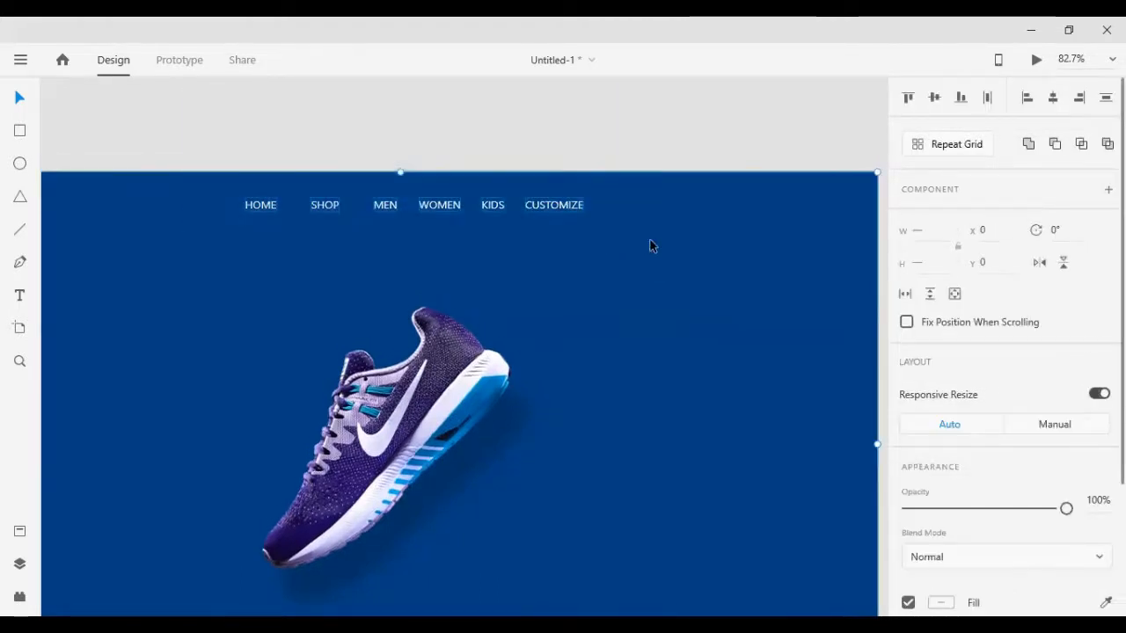
{"action": "left_click", "coordinate": [421, 96]}
{"action": "left_click_drag", "start_coordinate": [421, 97], "coordinate": [677, 283]}
{"action": "key", "text": "shift+Right"}
{"action": "key", "text": "shift+Right"}
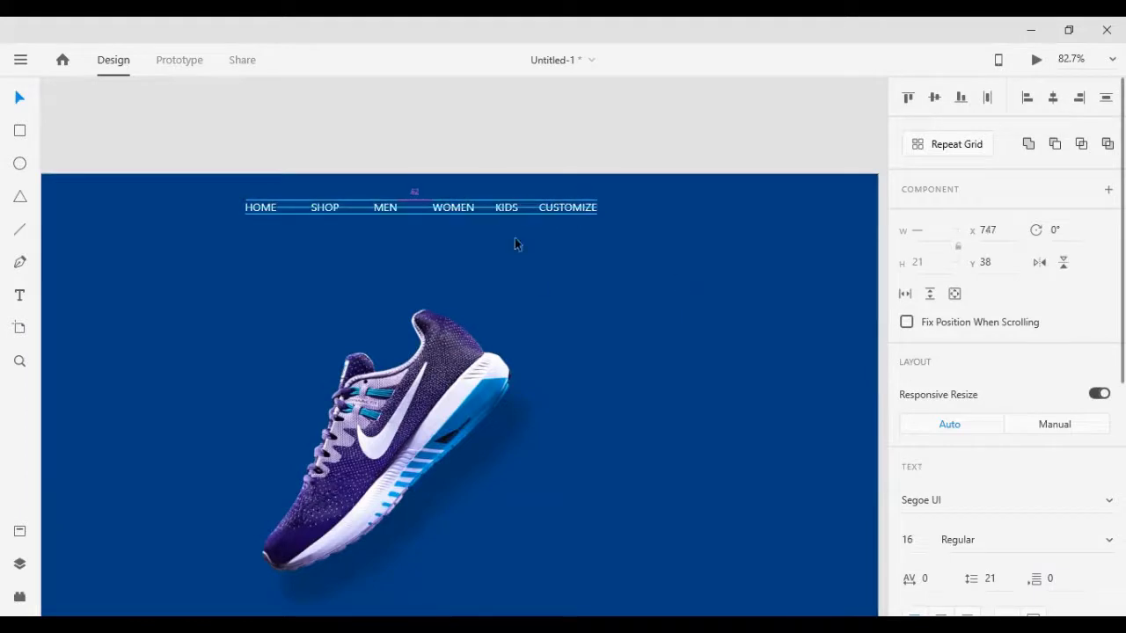
Widen the gaps before KIDS and CUSTOMIZE to match the spacing of the other navigation labels
{"action": "left_click_drag", "start_coordinate": [489, 122], "coordinate": [691, 276]}
{"action": "key", "text": "shift+Right"}
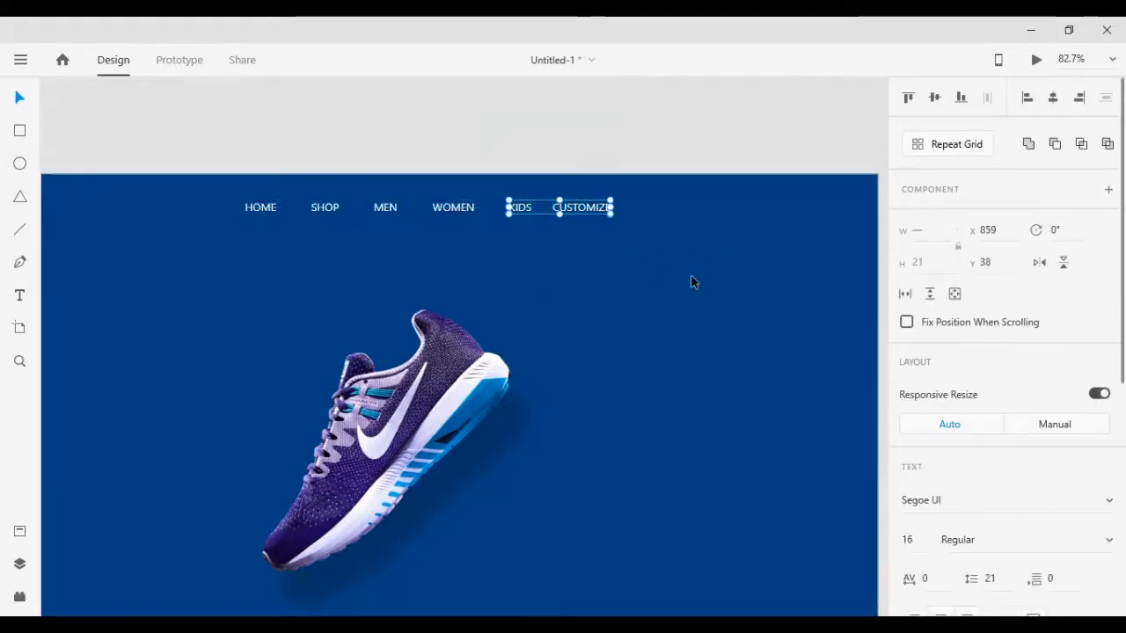
{"action": "left_click_drag", "start_coordinate": [592, 108], "coordinate": [668, 300]}
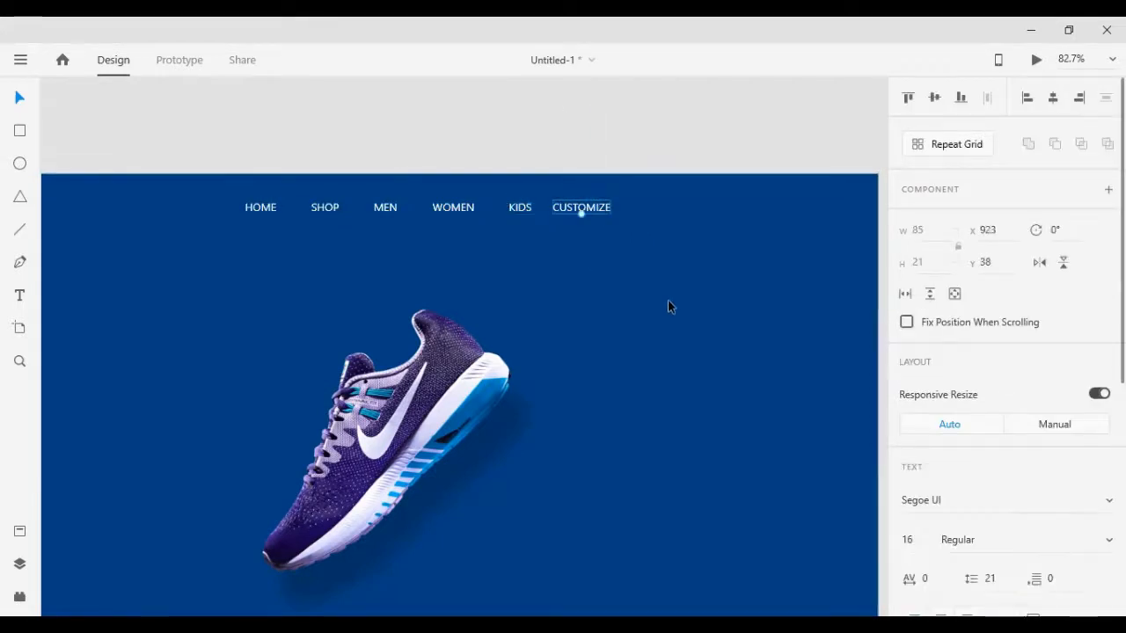
{"action": "key", "text": "shift+Right"}
{"action": "key", "text": "shift+Right"}
Select the whole row of six navigation labels and centre it horizontally against the blue background
{"action": "left_click_drag", "start_coordinate": [189, 122], "coordinate": [738, 231]}
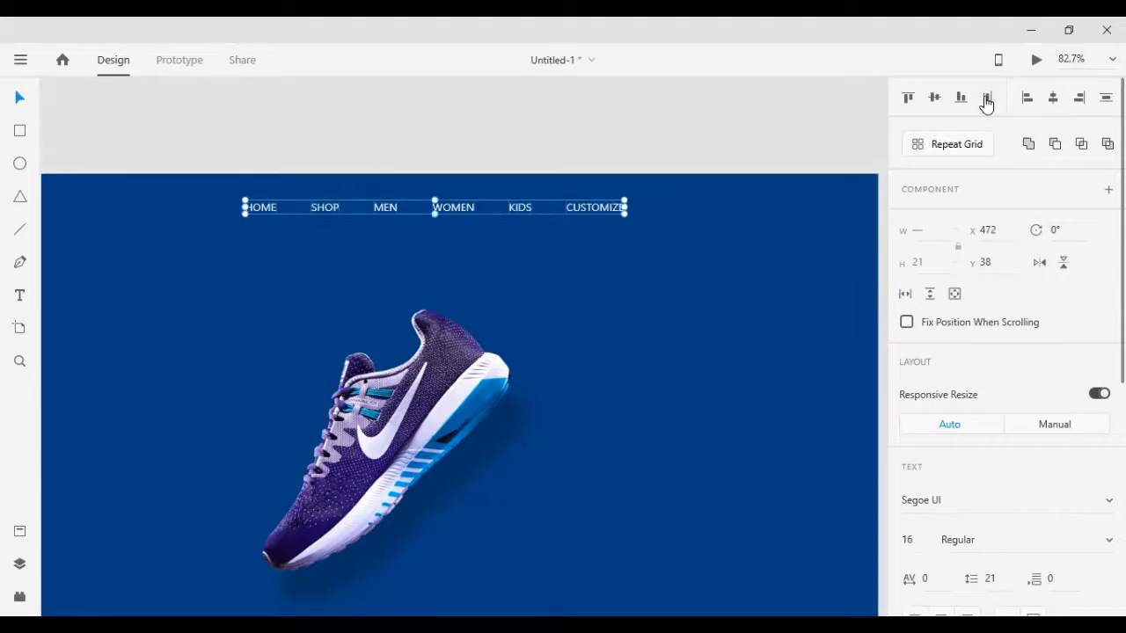
{"action": "key", "text": "ctrl+0"}
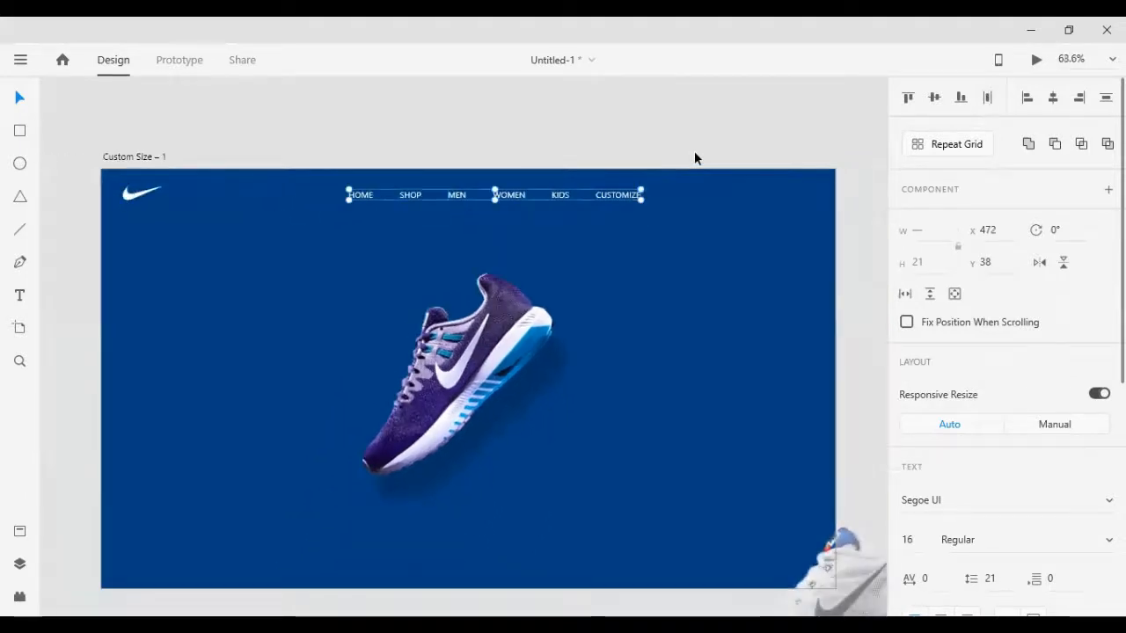
{"action": "left_click", "coordinate": [612, 146]}
{"action": "key", "text": "ctrl+a"}
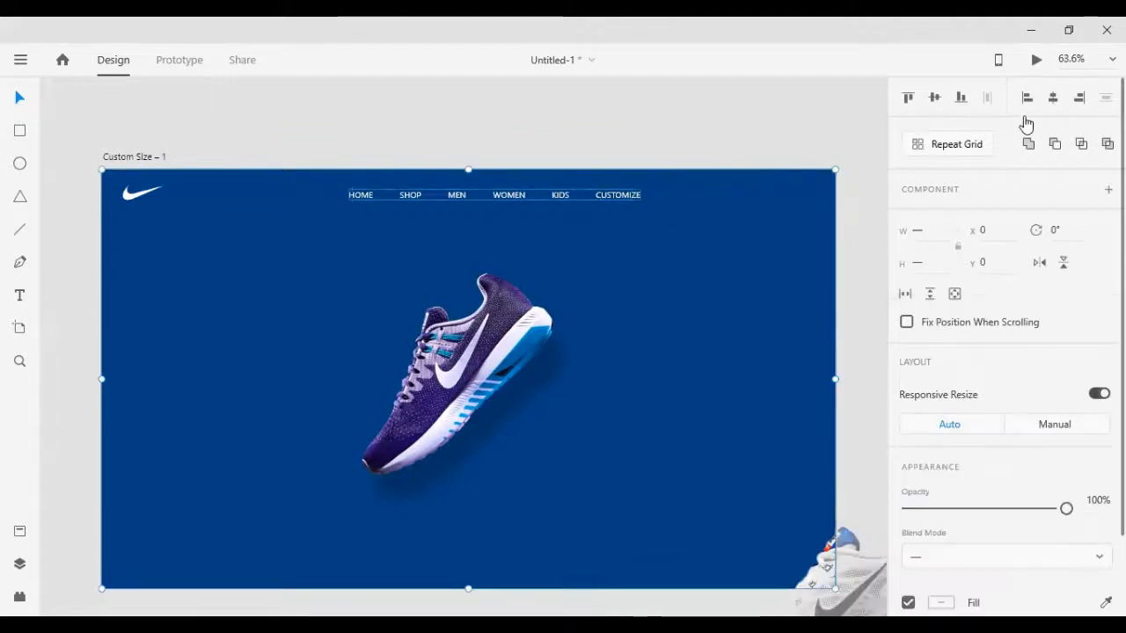
{"action": "left_click", "coordinate": [1054, 100]}
{"action": "left_click", "coordinate": [688, 118]}
Enlarge the purple shoe to about 491 by 544 and rotate it 21°
{"action": "scroll", "coordinate": [670, 148], "scroll_direction": "down", "scroll_amount": 3}
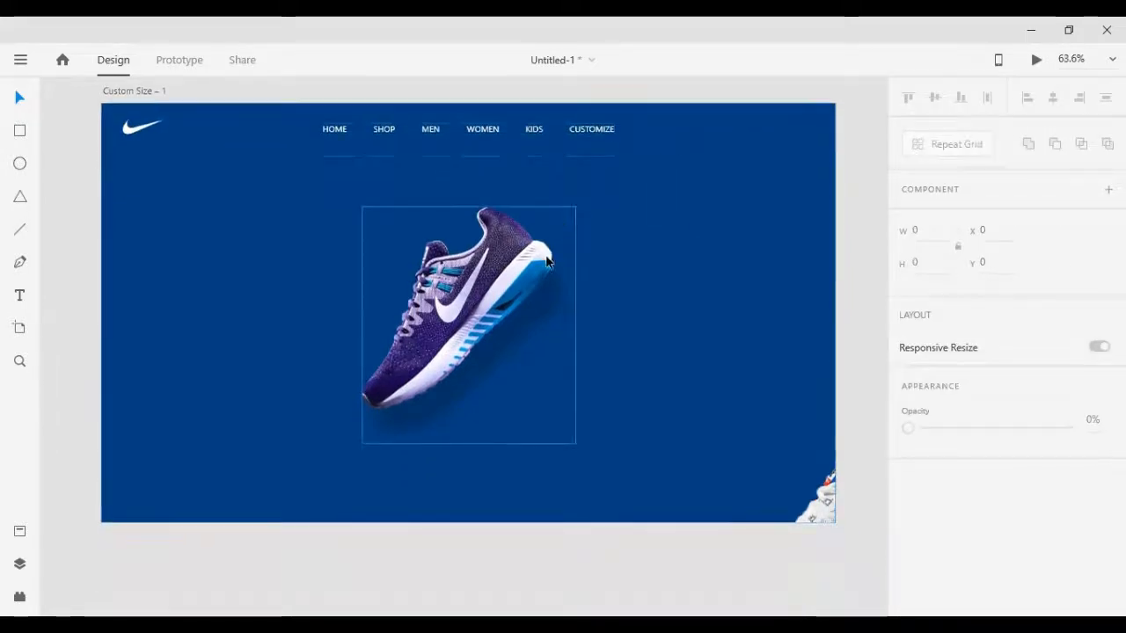
{"action": "scroll", "coordinate": [546, 257], "scroll_direction": "up", "scroll_amount": 1}
{"action": "scroll", "coordinate": [517, 274], "scroll_direction": "down", "scroll_amount": 2}
{"action": "scroll", "coordinate": [508, 280], "scroll_direction": "up", "scroll_amount": 1}
{"action": "scroll", "coordinate": [504, 283], "scroll_direction": "down", "scroll_amount": 1}
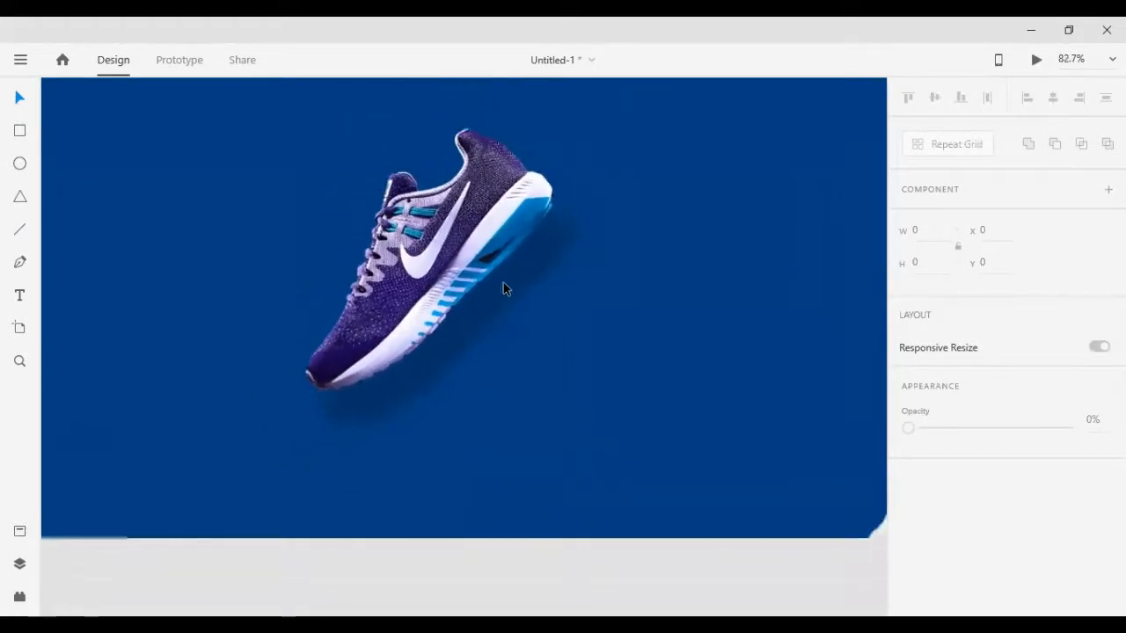
{"action": "left_click", "coordinate": [503, 283]}
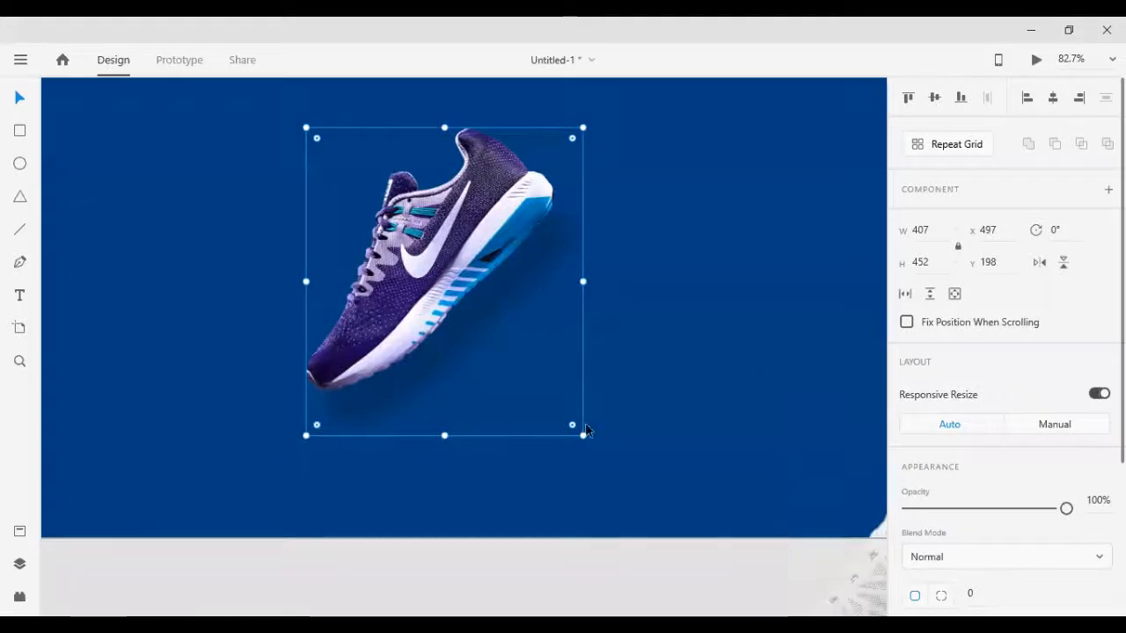
{"action": "left_click_drag", "start_coordinate": [582, 435], "coordinate": [633, 467]}
{"action": "scroll", "coordinate": [622, 123], "scroll_direction": "up", "scroll_amount": 2}
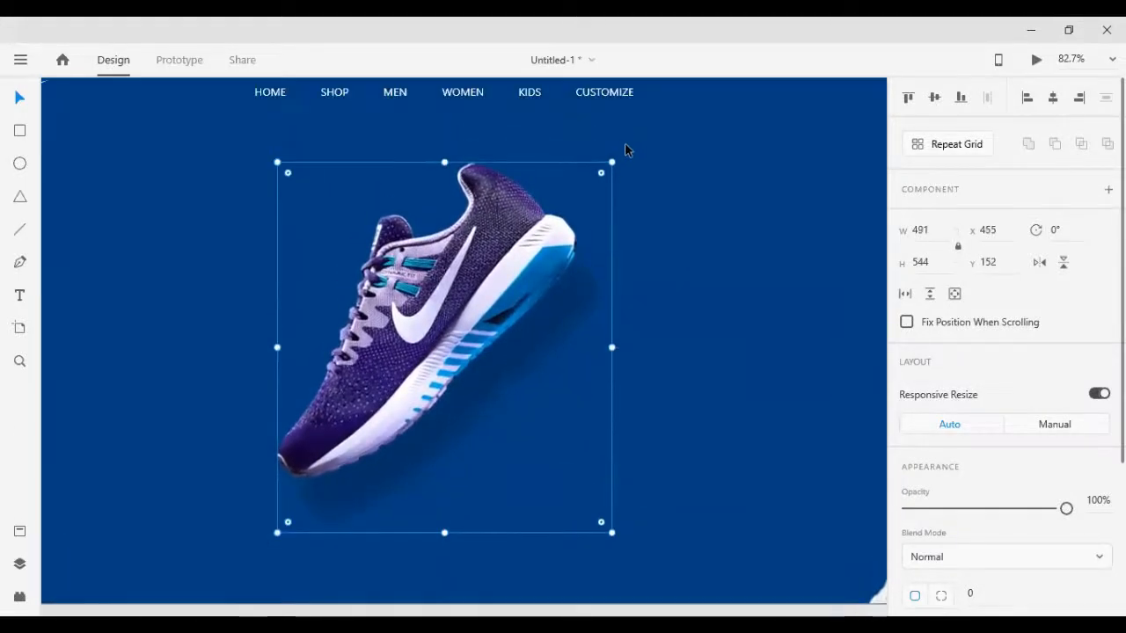
{"action": "left_click_drag", "start_coordinate": [620, 159], "coordinate": [676, 231]}
Enlarge the rotated purple shoe to about 557 by 618 and centre it horizontally against the blue background
{"action": "scroll", "coordinate": [677, 235], "scroll_direction": "down", "scroll_amount": 2}
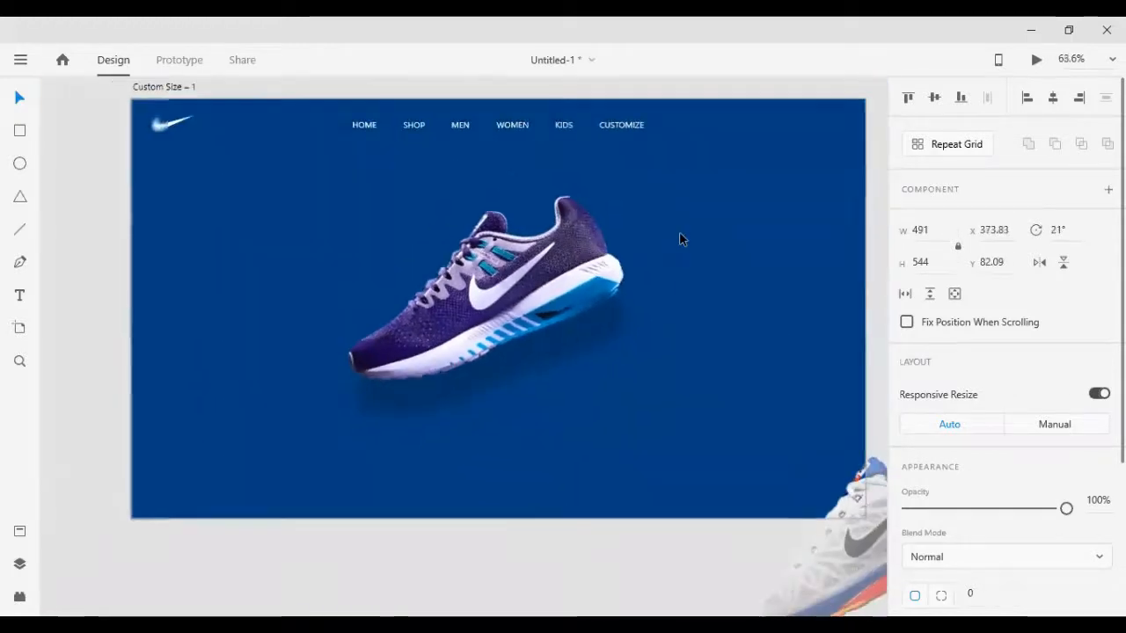
{"action": "mouse_move", "coordinate": [566, 268]}
{"action": "left_mouse_down"}
{"action": "mouse_move", "coordinate": [574, 262]}
{"action": "mouse_move", "coordinate": [560, 272]}
{"action": "left_mouse_up"}
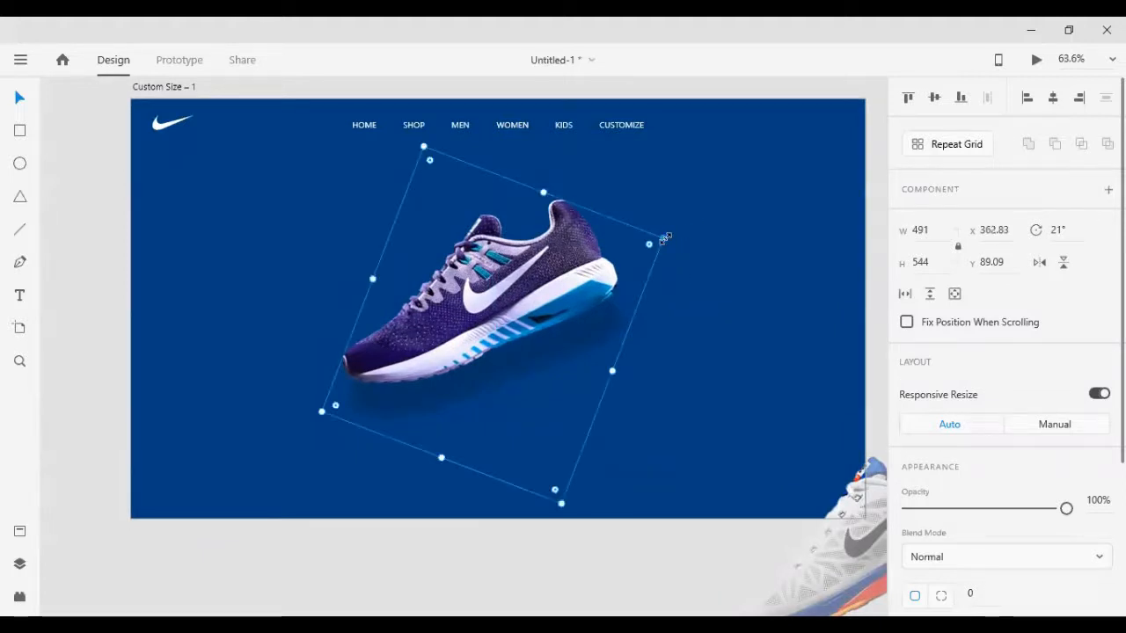
{"action": "left_click_drag", "start_coordinate": [666, 237], "coordinate": [694, 233]}
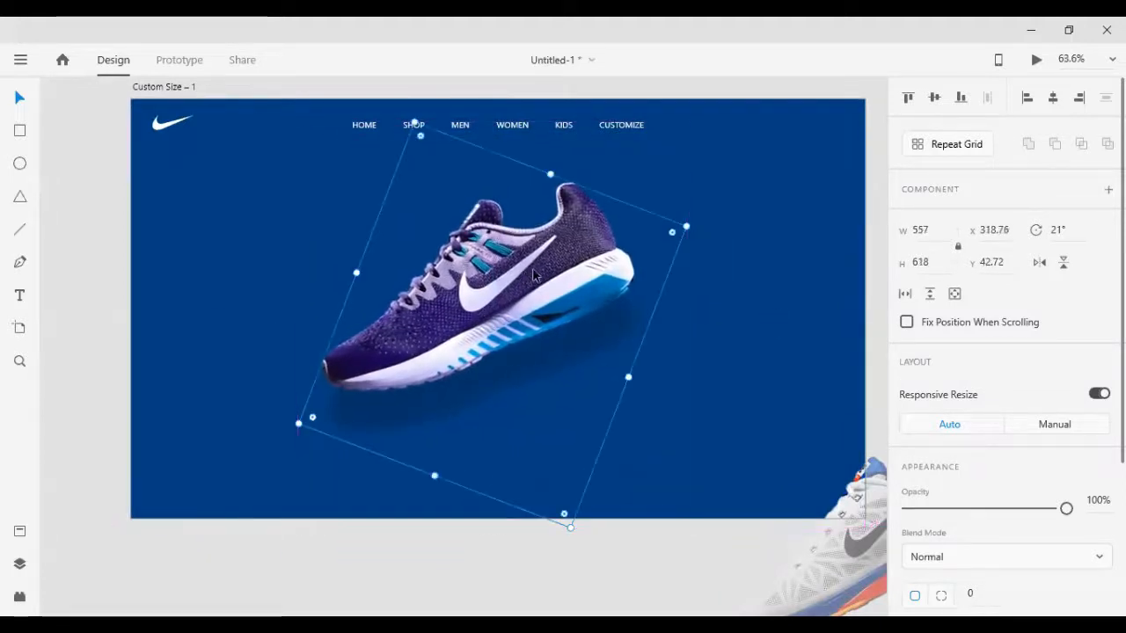
{"action": "left_click_drag", "start_coordinate": [523, 272], "coordinate": [532, 274]}
{"action": "left_click", "coordinate": [755, 316], "text": "shift"}
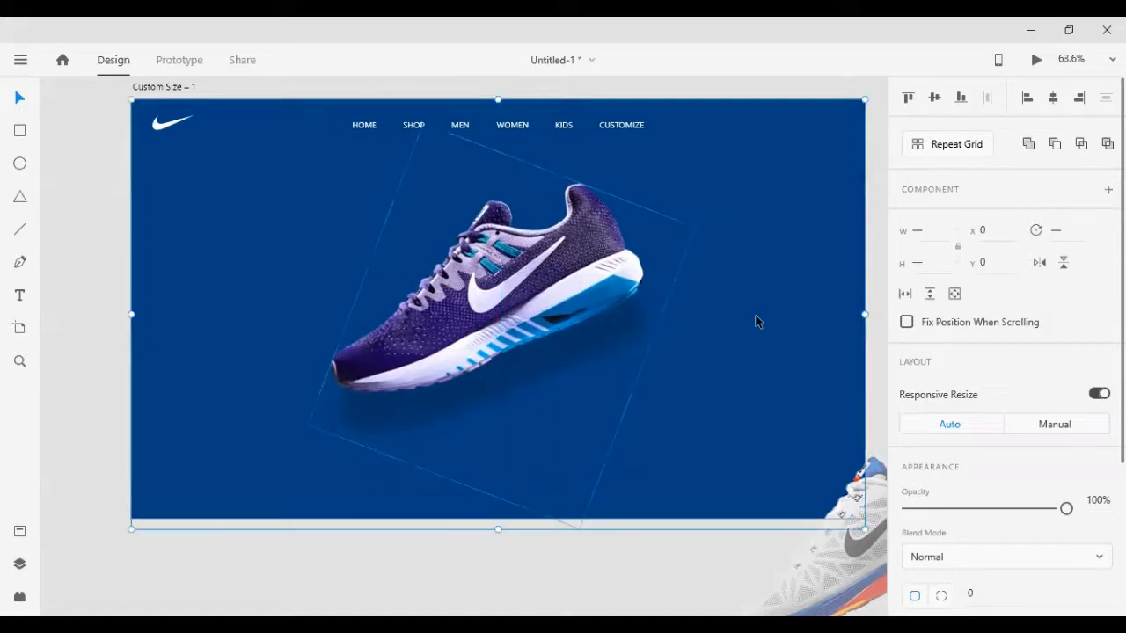
{"action": "left_click", "coordinate": [1053, 99]}
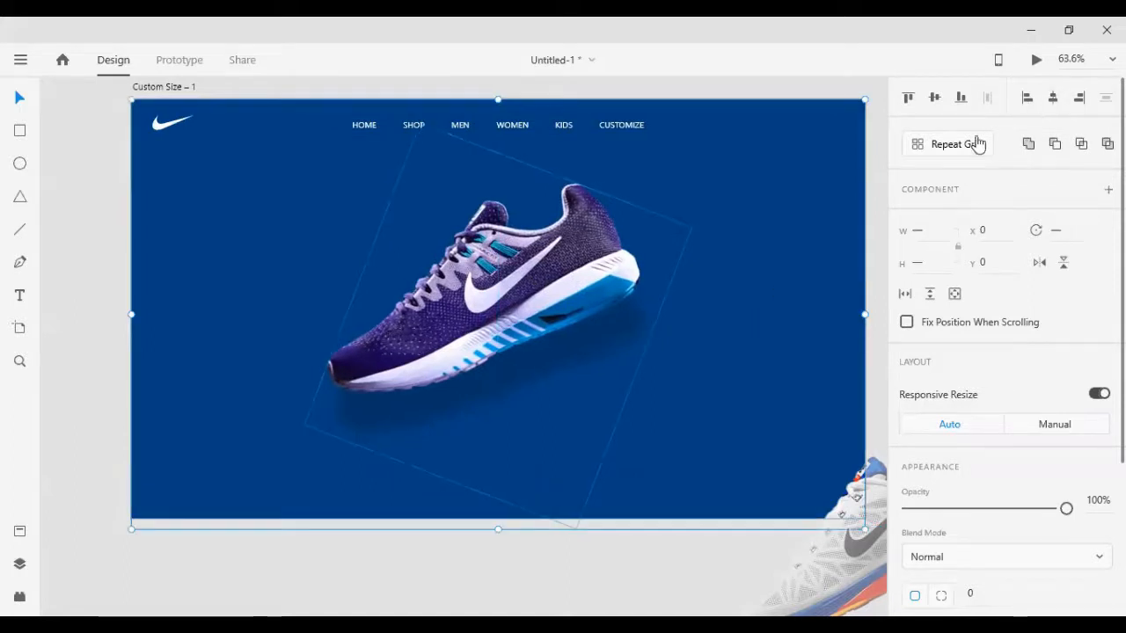
{"action": "left_click", "coordinate": [88, 267]}
Add the two-line white text "JUST DO IT", enlarge it to size 79 and place it beside the shoe, below the swoosh logo
{"action": "scroll", "coordinate": [538, 387], "scroll_direction": "down", "scroll_amount": 3}
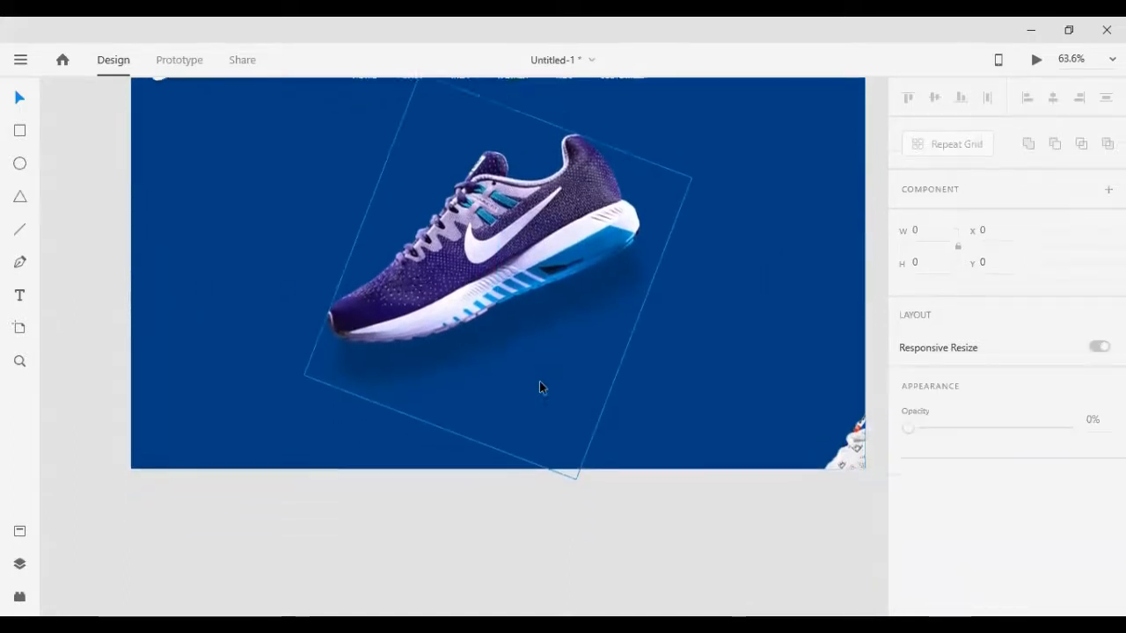
{"action": "scroll", "coordinate": [759, 284], "scroll_direction": "up", "scroll_amount": 5}
{"action": "scroll", "coordinate": [296, 205], "scroll_direction": "down", "scroll_amount": 3}
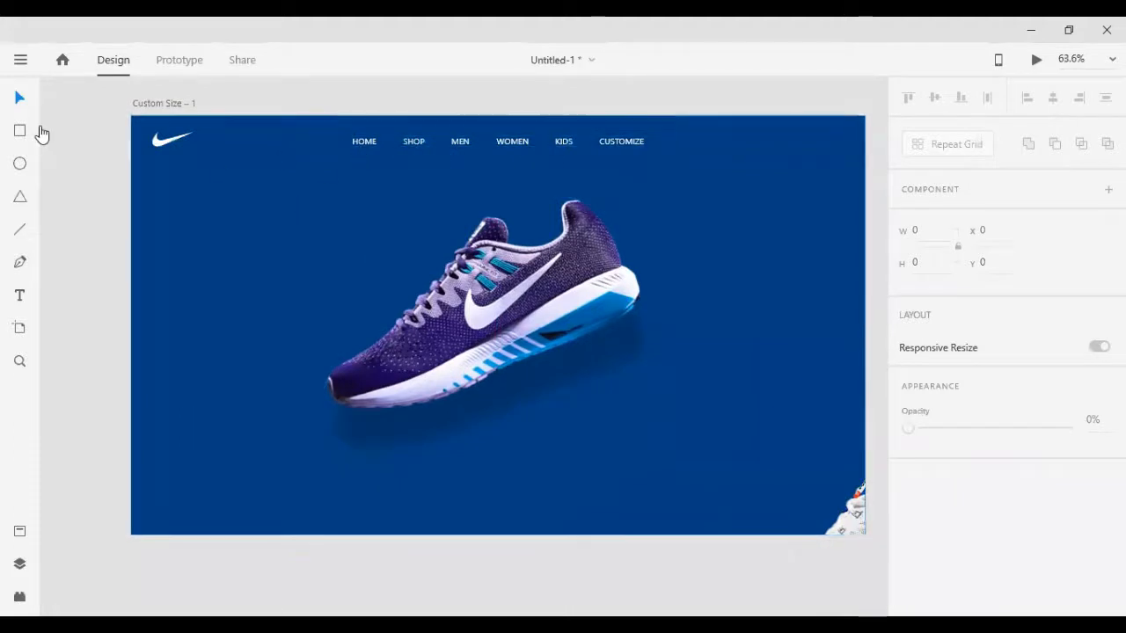
{"action": "left_click", "coordinate": [16, 299]}
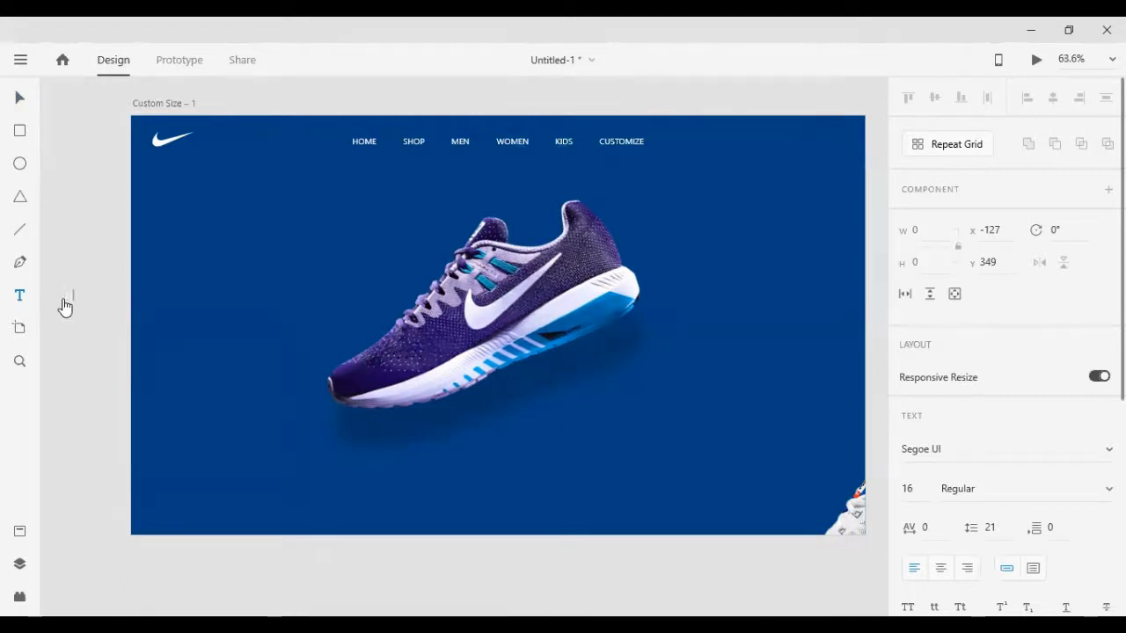
{"action": "type", "text": "K"}
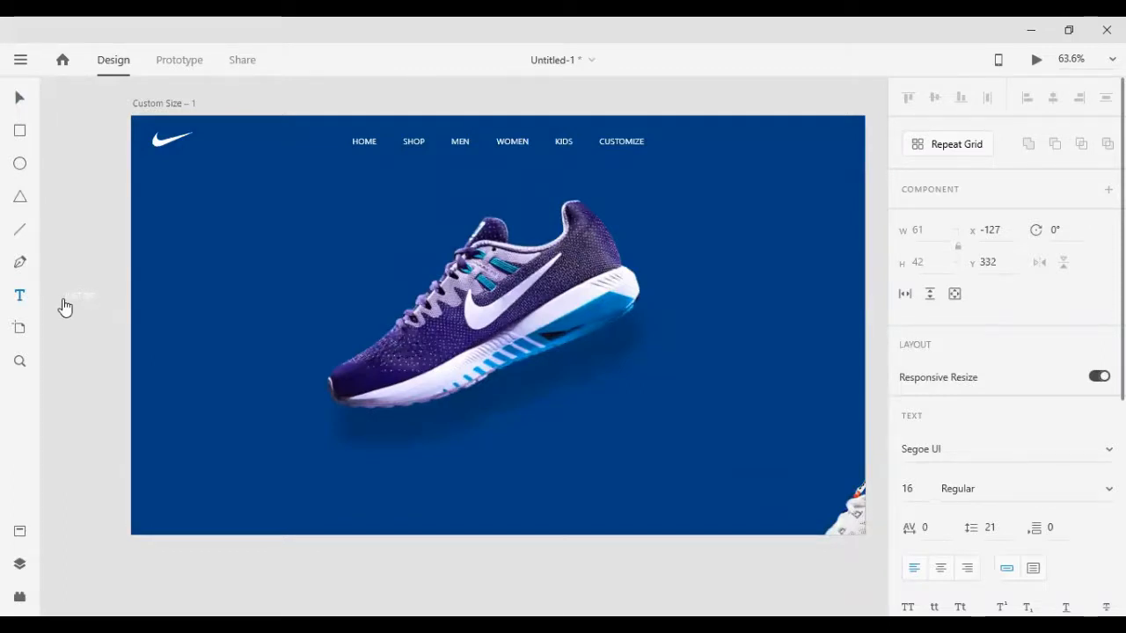
{"action": "left_click", "coordinate": [21, 101]}
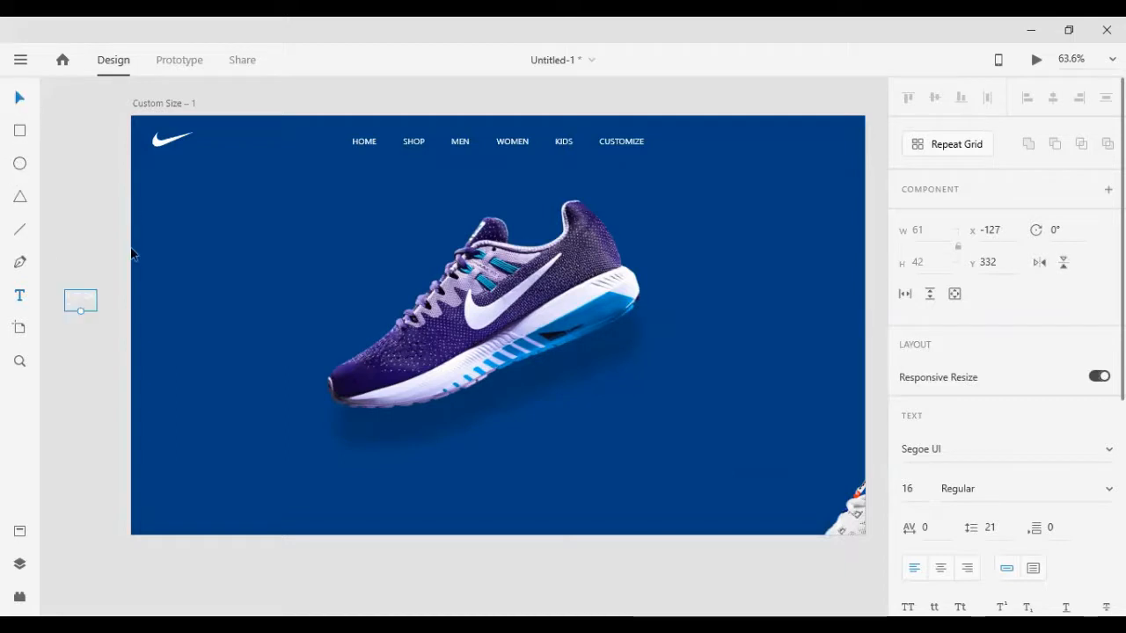
{"action": "left_click_drag", "start_coordinate": [80, 312], "coordinate": [266, 257]}
Set the font of the "JUST DO IT" text to Bebas Neue
{"action": "scroll", "coordinate": [967, 396], "scroll_direction": "down", "scroll_amount": 4}
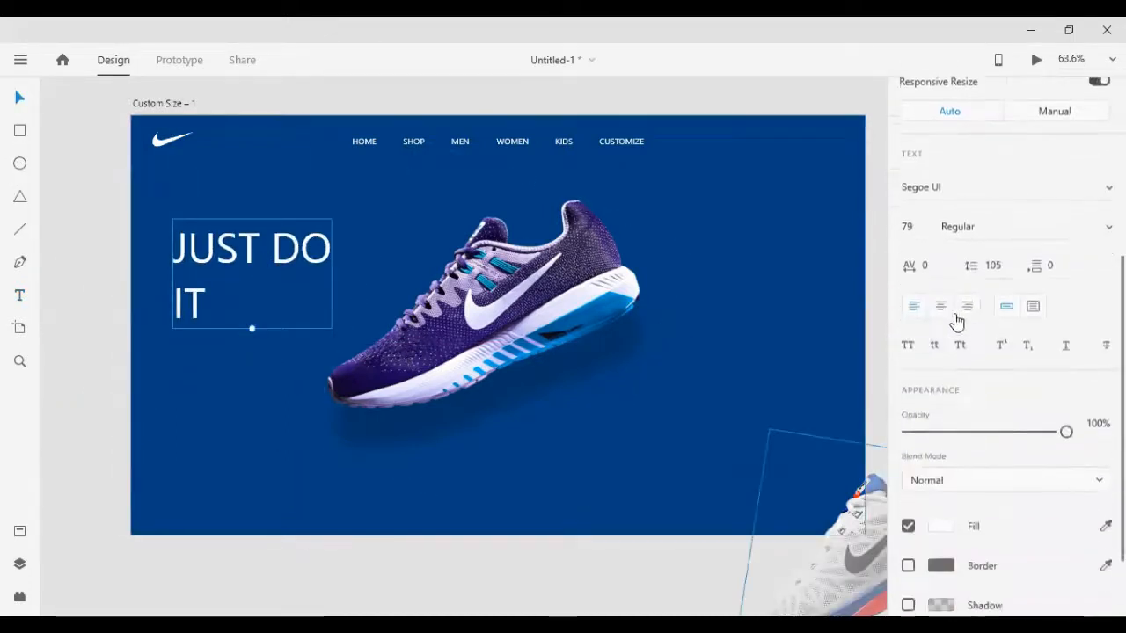
{"action": "left_click", "coordinate": [954, 177]}
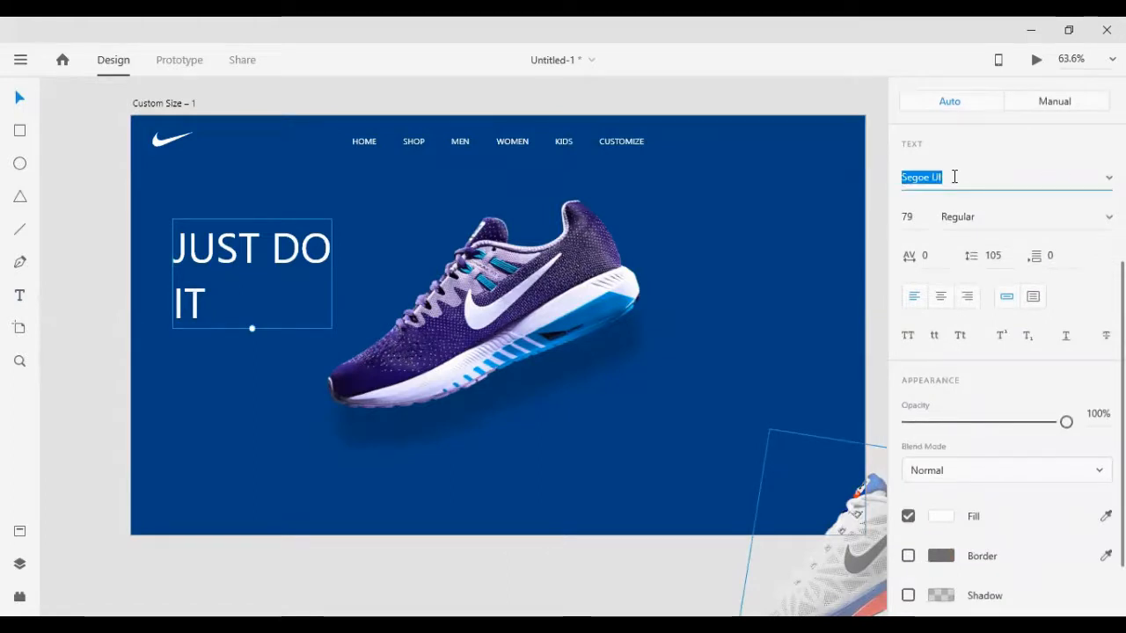
{"action": "type", "text": "Be"}
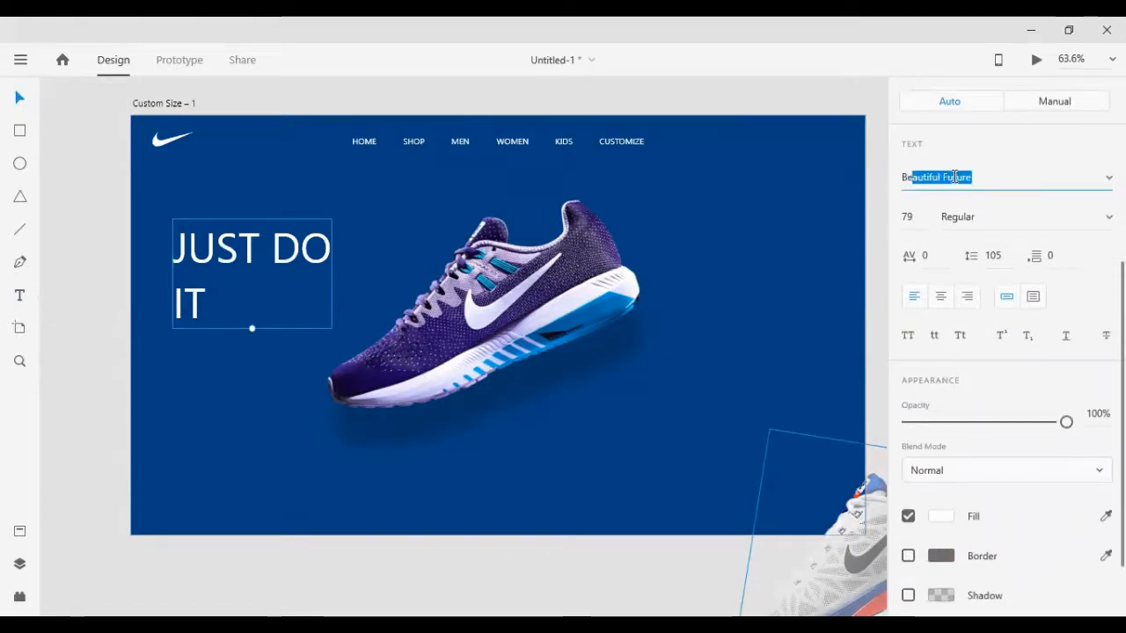
{"action": "type", "text": "bas Neue"}
{"action": "key", "text": "Return"}
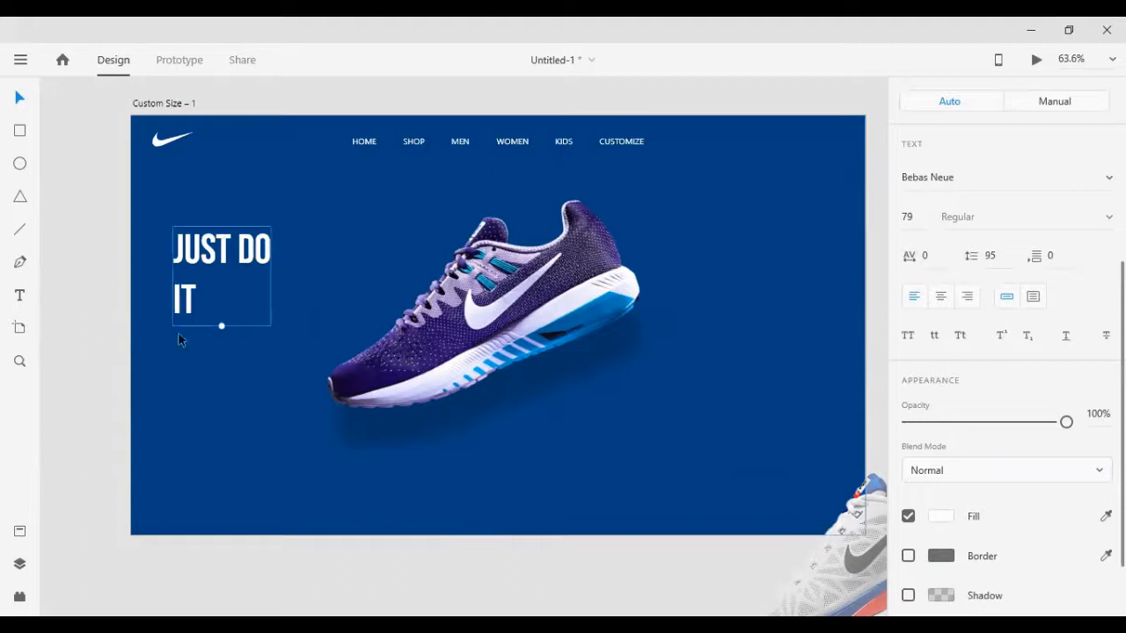
Enlarge the "JUST DO IT" text to size 90 and place a copy of the swoosh logo beside the word "IT"
{"action": "left_click_drag", "start_coordinate": [222, 326], "coordinate": [221, 339]}
{"action": "mouse_move", "coordinate": [216, 245]}
{"action": "left_mouse_down"}
{"action": "mouse_move", "coordinate": [233, 233]}
{"action": "mouse_move", "coordinate": [209, 241]}
{"action": "left_mouse_up"}
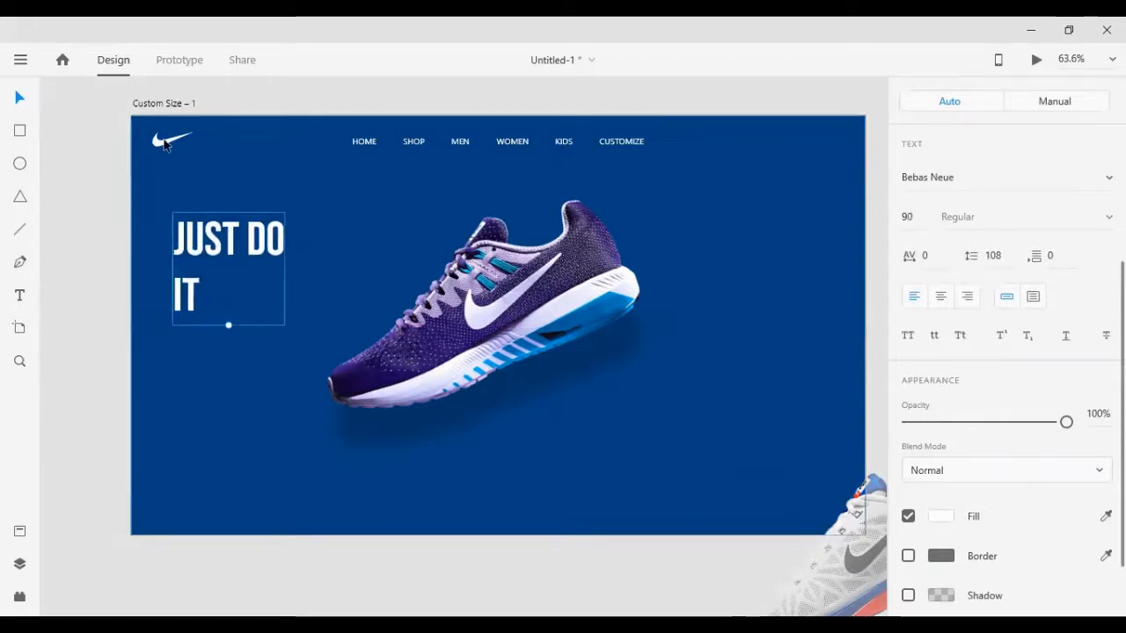
{"action": "left_click", "coordinate": [165, 145]}
{"action": "left_click", "coordinate": [165, 145]}
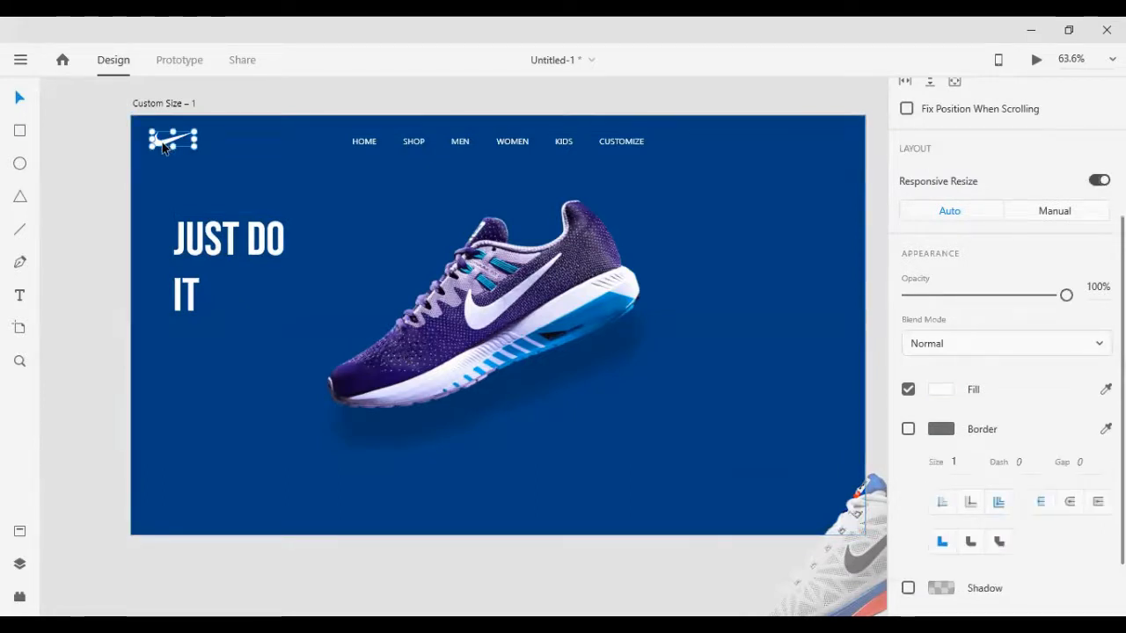
{"action": "left_click_drag", "start_coordinate": [165, 148], "coordinate": [169, 310]}
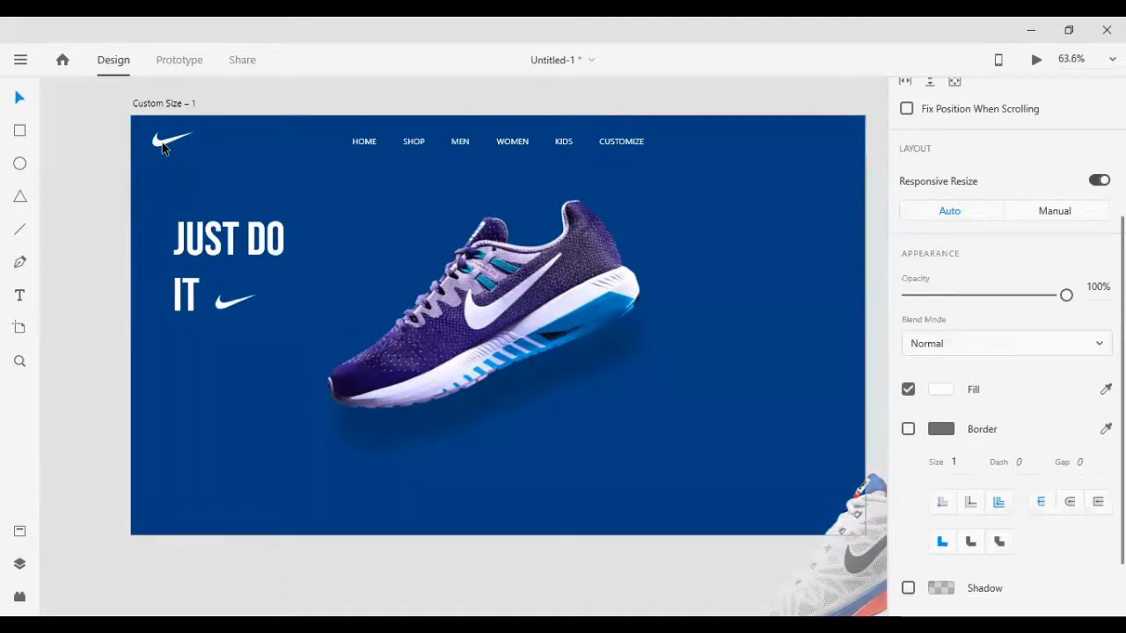
Set the width of the copied swoosh beside "IT" to 48.99 with its proportions locked
{"action": "scroll", "coordinate": [924, 252], "scroll_direction": "up", "scroll_amount": 3}
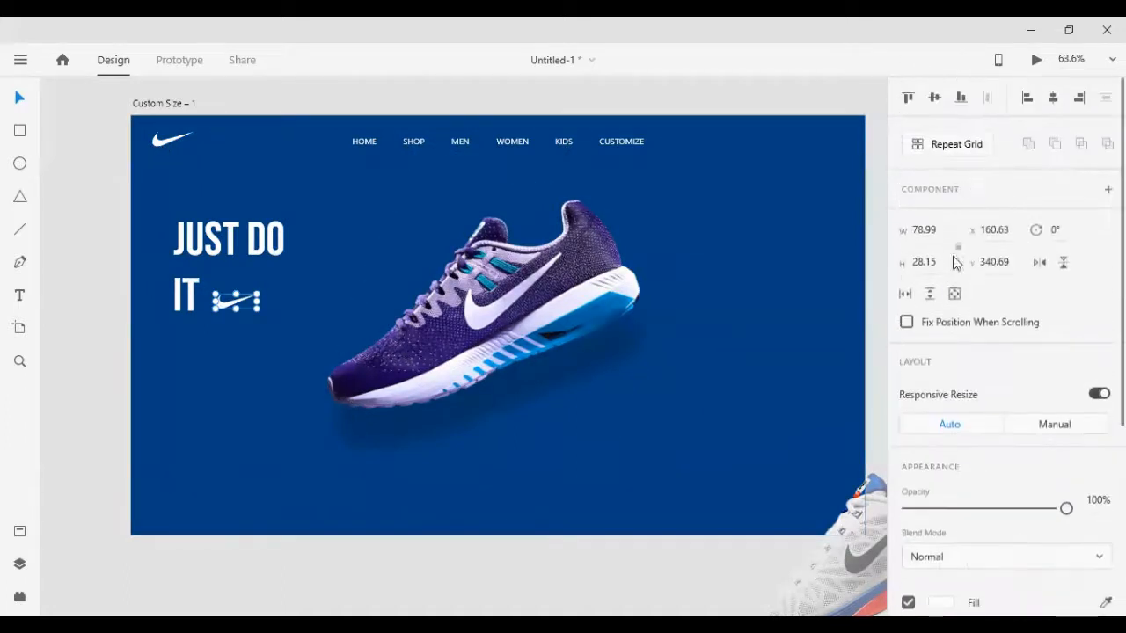
{"action": "left_click", "coordinate": [945, 234]}
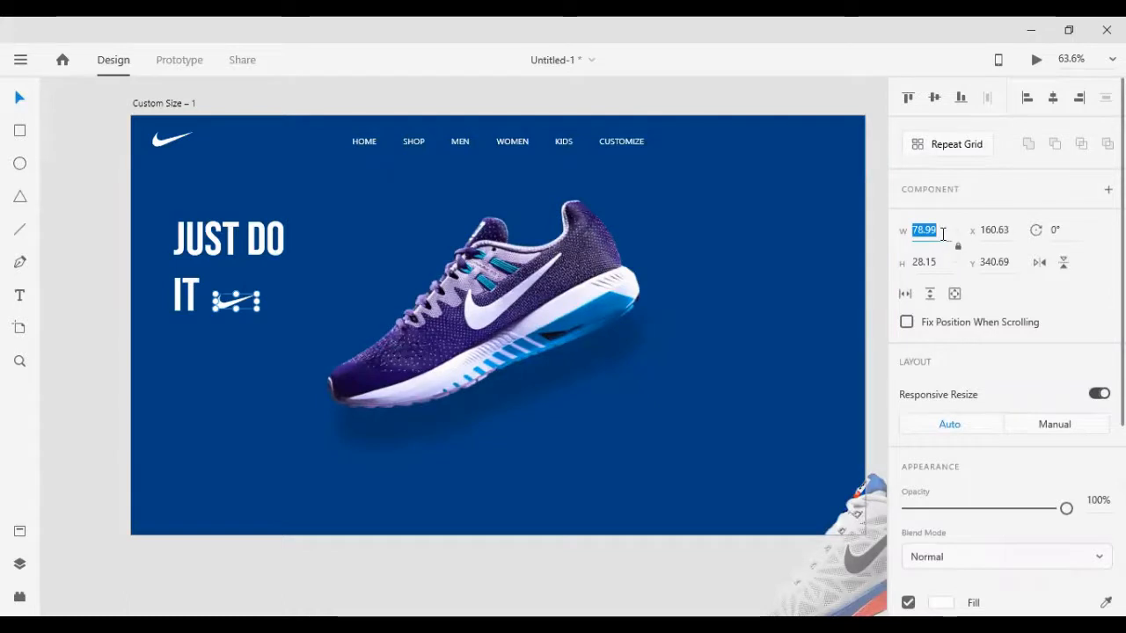
{"action": "type", "text": "68.99"}
{"action": "key", "text": "Return"}
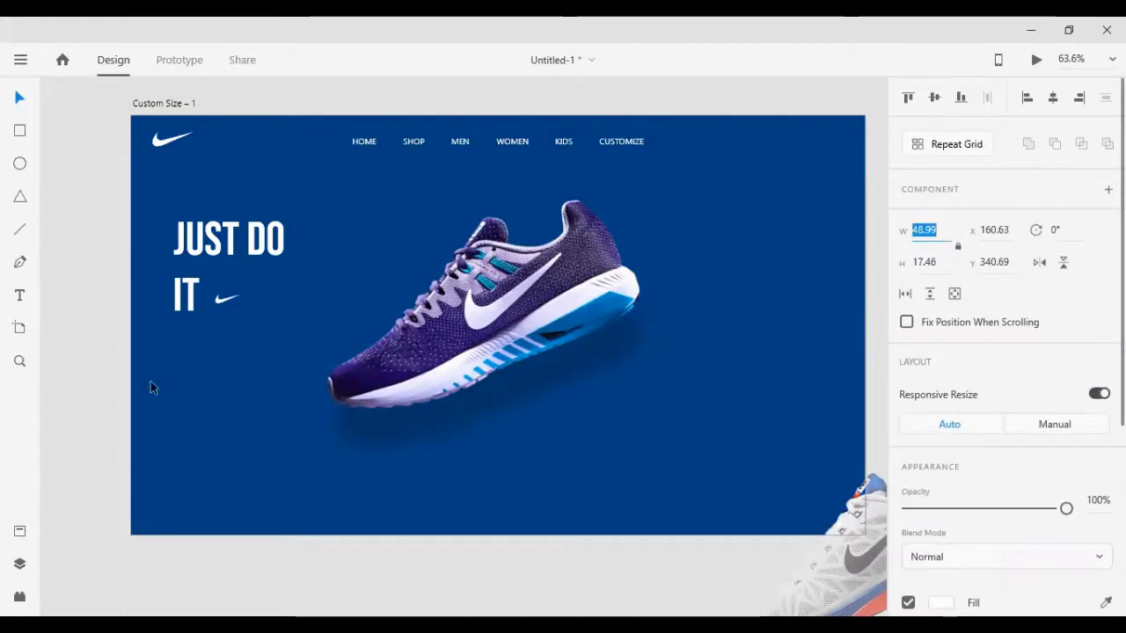
Try moving the small swoosh closer to "IT" with a -38° rotation, and undo the changes
{"action": "left_click_drag", "start_coordinate": [251, 295], "coordinate": [222, 290]}
{"action": "key", "text": "shift+Left"}
{"action": "key", "text": "shift+Left"}
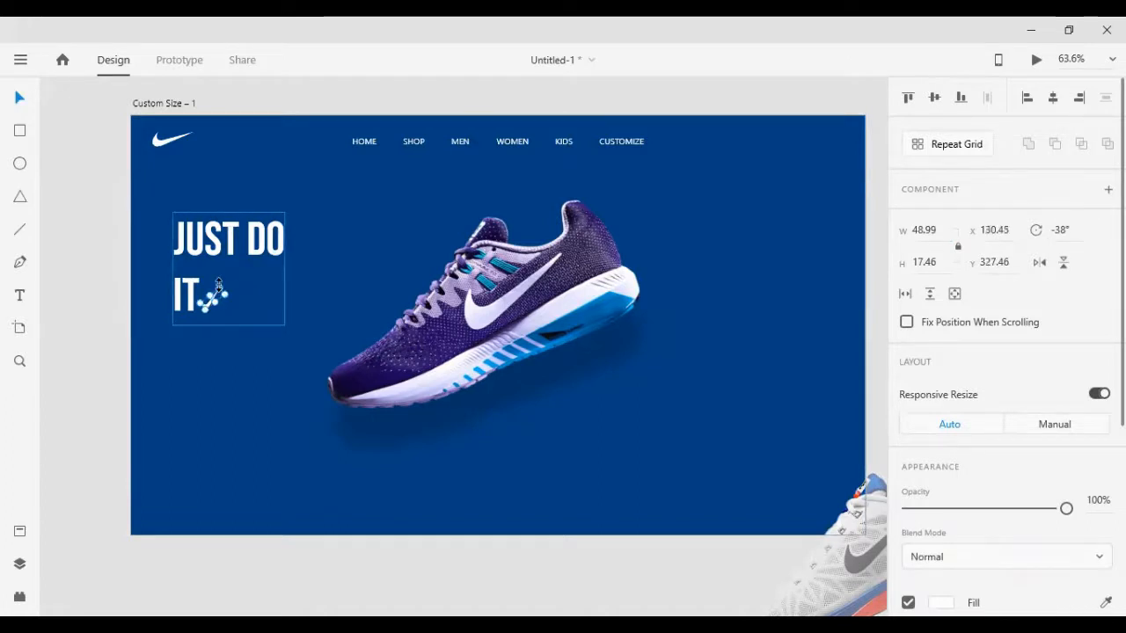
{"action": "key", "text": "ctrl+z"}
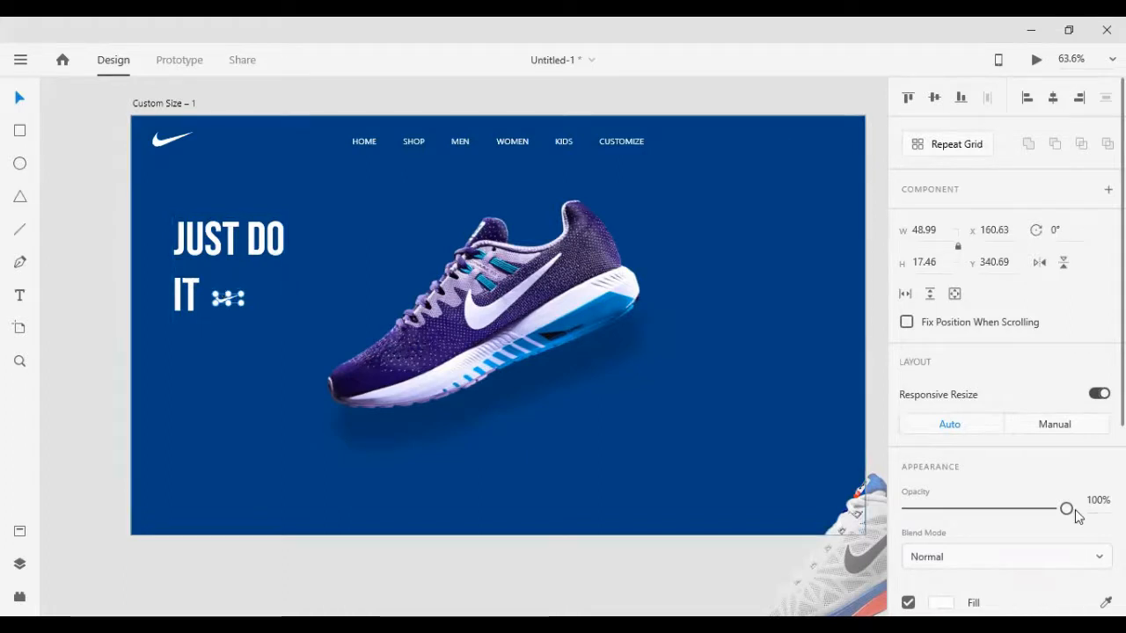
{"action": "key", "text": "ctrl+z"}
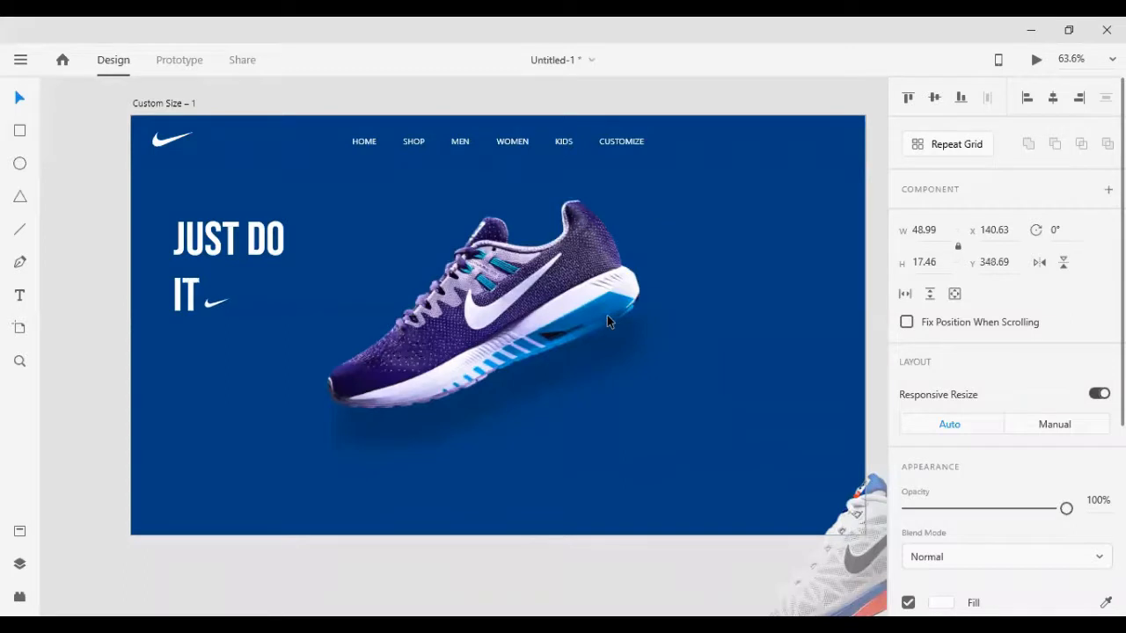
Position the unrotated small swoosh directly after "IT" at about X 140.63, Y 348.69
{"action": "key", "text": "Left"}
{"action": "key", "text": "Left"}
{"action": "key", "text": "Left"}
{"action": "key", "text": "Return"}
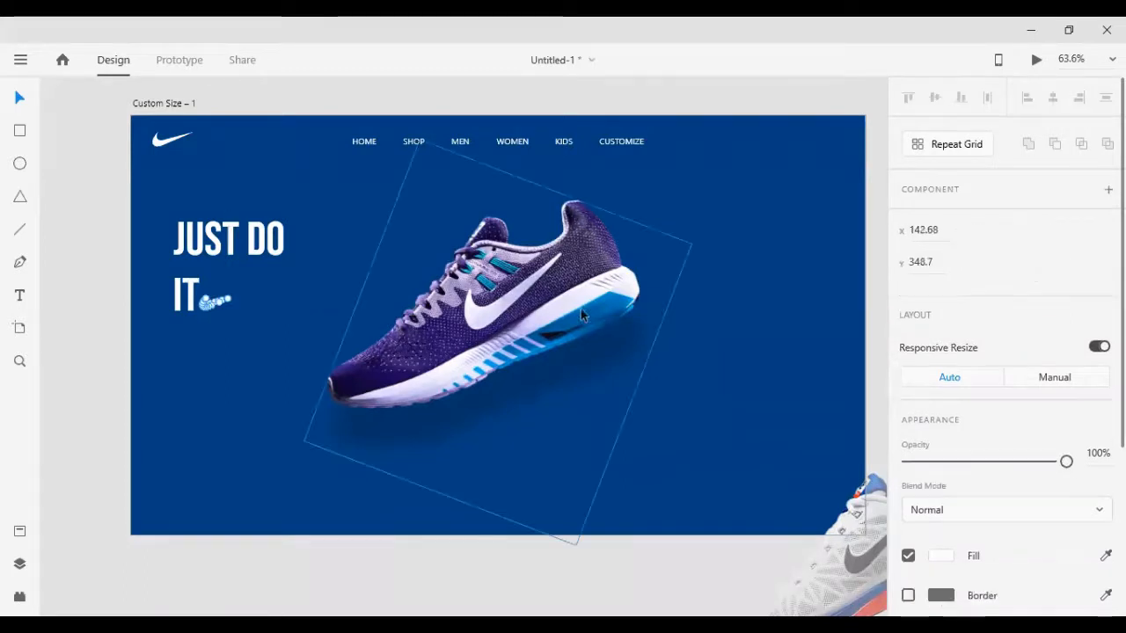
Group the "JUST DO IT" text with its small swoosh and set the group's width to 232
{"action": "left_click", "coordinate": [214, 244]}
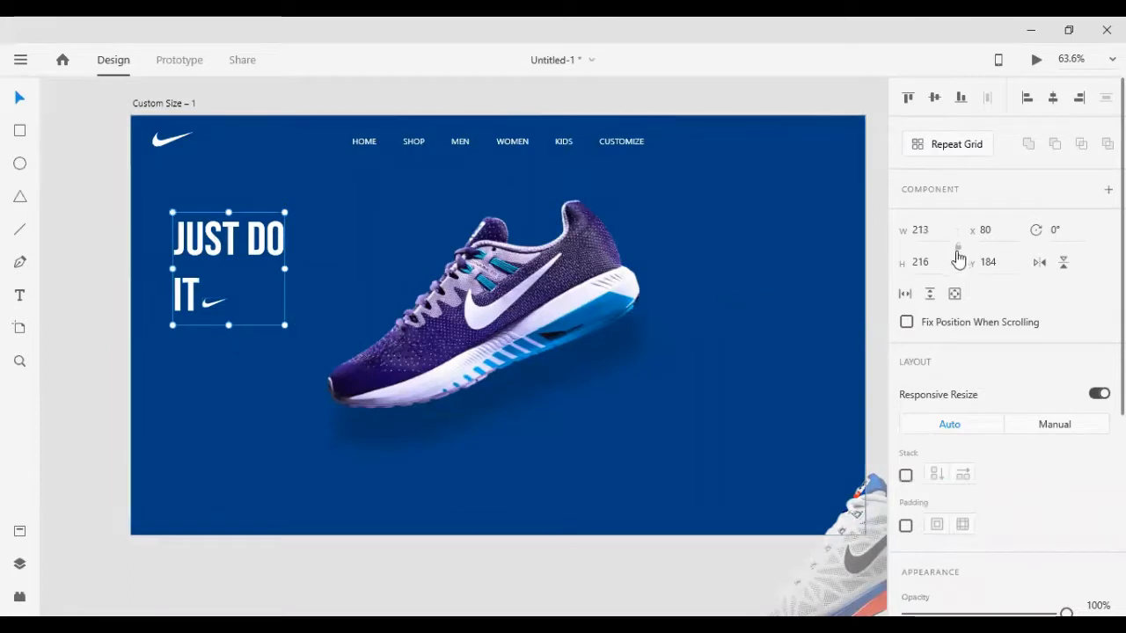
{"action": "type", "text": "232"}
{"action": "key", "text": "Return"}
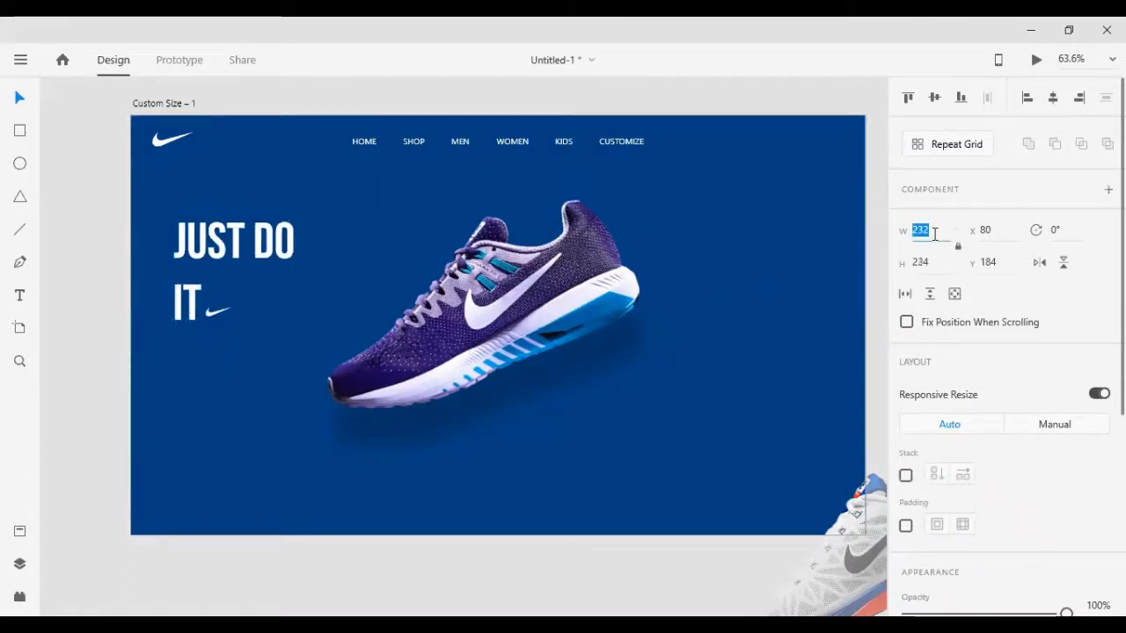
Move the headline group to about X 88, Y 166 and add a horizontal guide near the top of the purple shoe
{"action": "left_click", "coordinate": [53, 244]}
{"action": "left_click_drag", "start_coordinate": [232, 241], "coordinate": [235, 232]}
{"action": "left_click_drag", "start_coordinate": [320, 109], "coordinate": [315, 197]}
{"action": "left_click", "coordinate": [261, 248]}
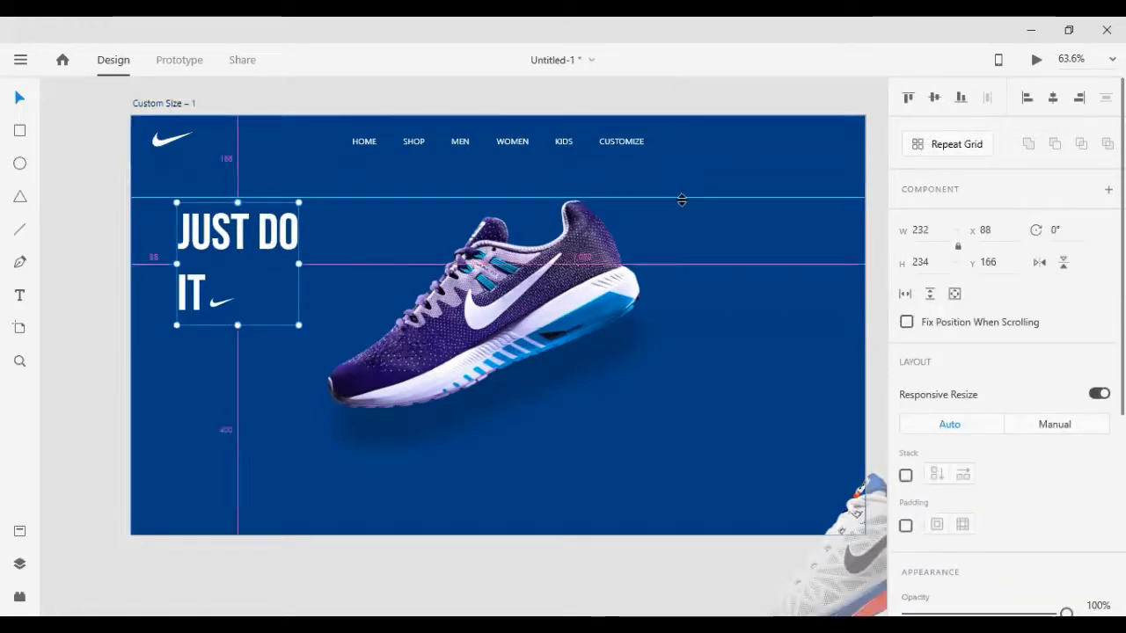
Fine-tune the horizontal guide to line up with the top of the purple shoe's heel
{"action": "scroll", "coordinate": [648, 222], "scroll_direction": "up", "scroll_amount": 3}
{"action": "scroll", "coordinate": [479, 198], "scroll_direction": "up", "scroll_amount": 4}
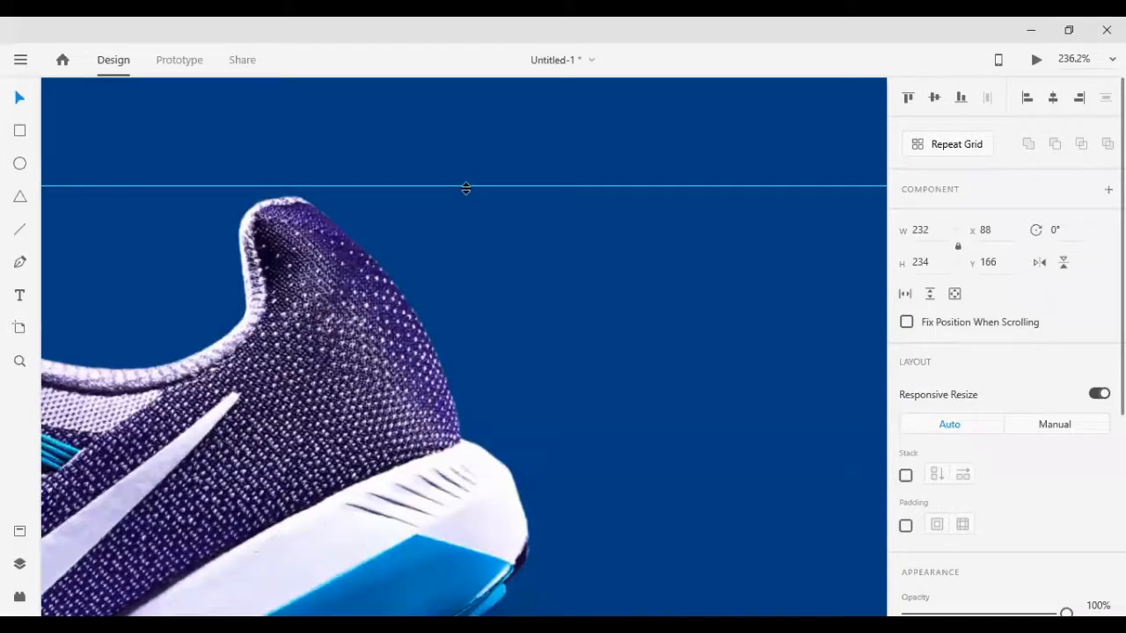
{"action": "left_click_drag", "start_coordinate": [466, 188], "coordinate": [467, 191]}
{"action": "left_click", "coordinate": [467, 191]}
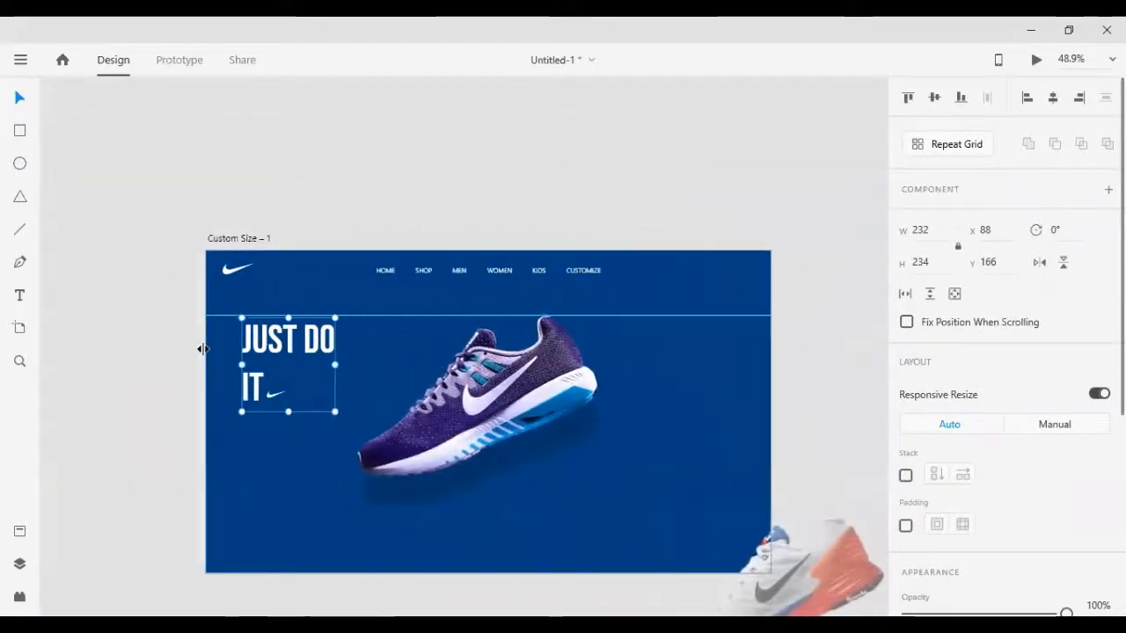
Move the headline group up to Y 140 so the tops of its letters meet the horizontal guide
{"action": "scroll", "coordinate": [229, 347], "scroll_direction": "up", "scroll_amount": 6}
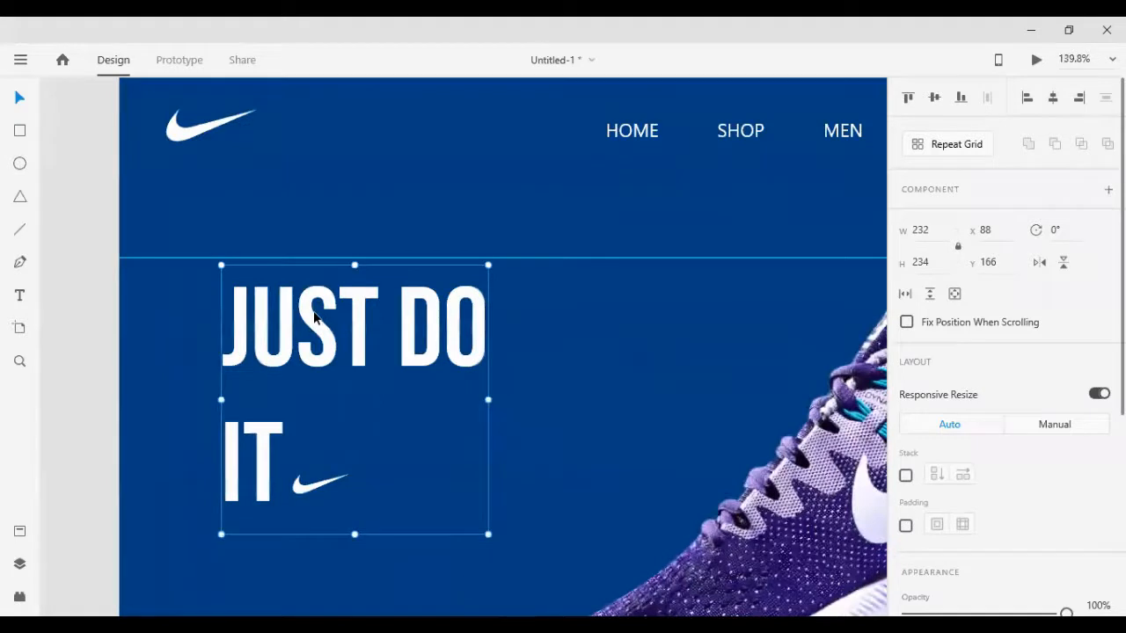
{"action": "key", "text": "shift+Up"}
{"action": "key", "text": "shift+Up"}
{"action": "key", "text": "shift+Up"}
{"action": "key", "text": "Down"}
{"action": "key", "text": "Down"}
{"action": "key", "text": "Down"}
{"action": "key", "text": "Down"}
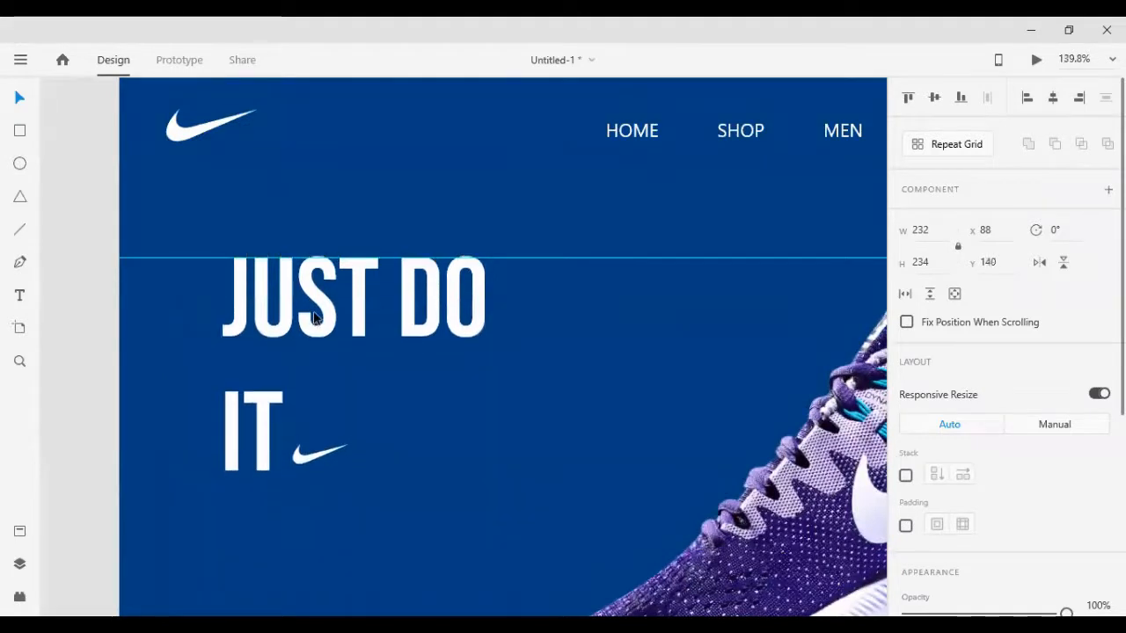
Shift the headline group toward the page's left edge to X 18
{"action": "key", "text": "shift+Left"}
{"action": "key", "text": "shift+Left"}
{"action": "key", "text": "shift+Left"}
{"action": "key", "text": "shift+Left"}
{"action": "key", "text": "shift+Left"}
{"action": "key", "text": "shift+Left"}
{"action": "key", "text": "shift+Left"}
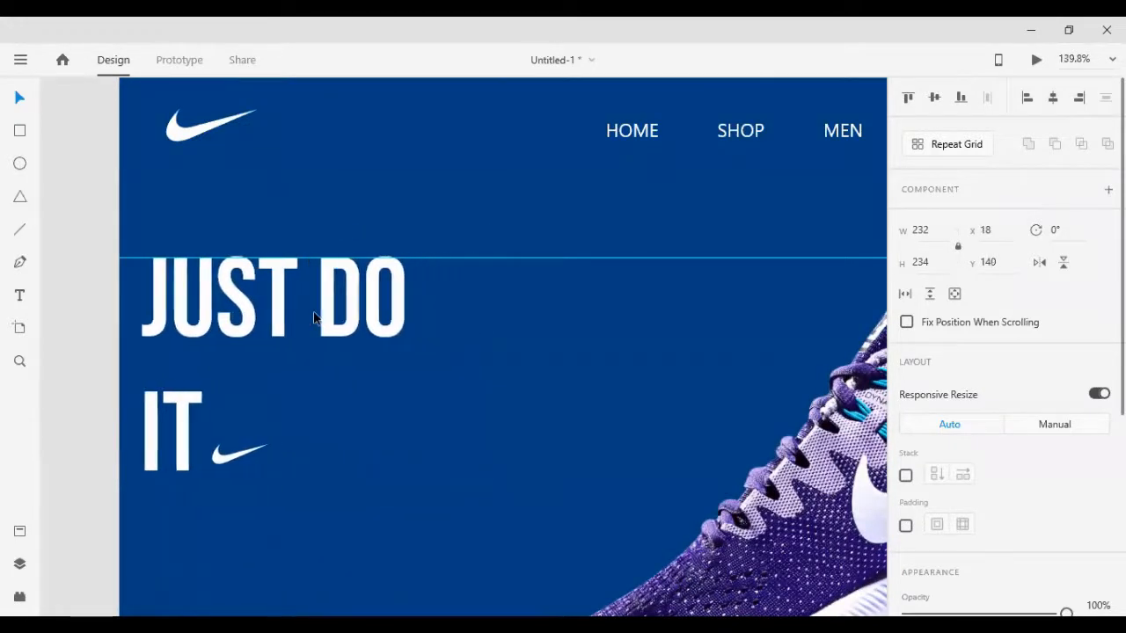
Move the header swoosh logo further inward from the page's left edge, keeping its vertical position
{"action": "left_click", "coordinate": [176, 139]}
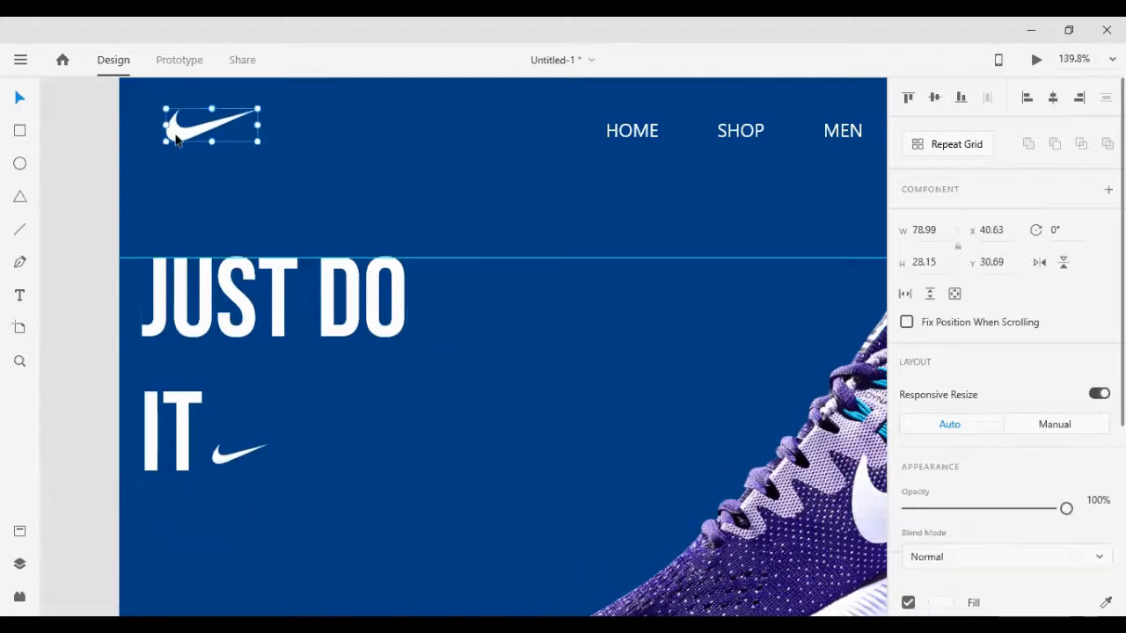
{"action": "key", "text": "shift+Left"}
{"action": "key", "text": "shift+Left"}
{"action": "key", "text": "shift+Left"}
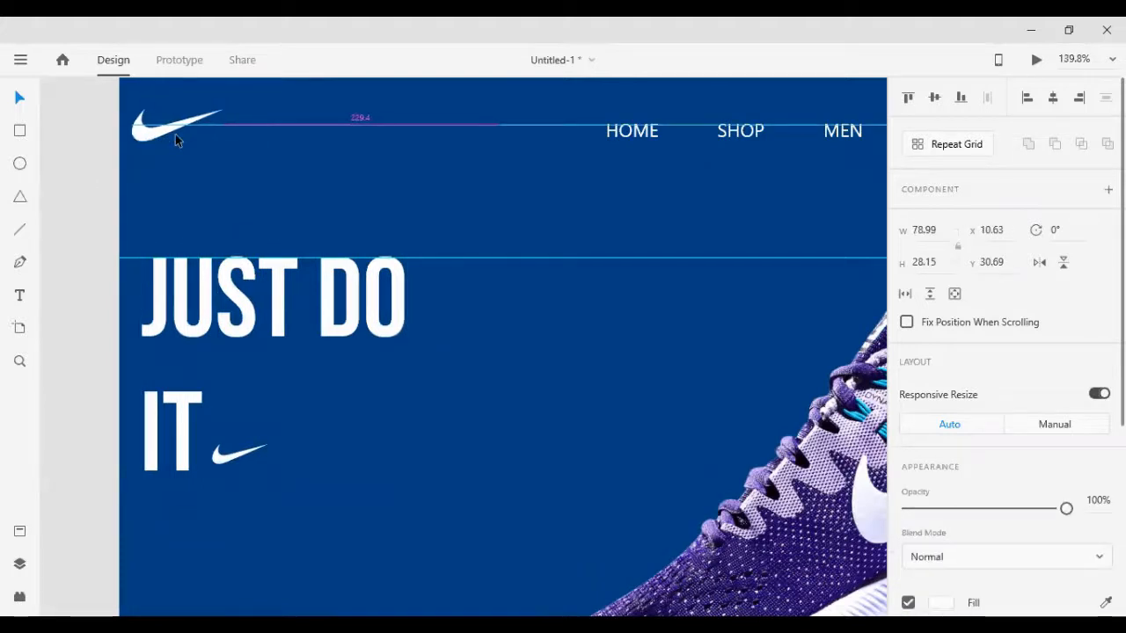
{"action": "key", "text": "shift+Right"}
{"action": "key", "text": "shift+Right"}
{"action": "key", "text": "shift+Right"}
{"action": "key", "text": "shift+Right"}
{"action": "key", "text": "shift+Right"}
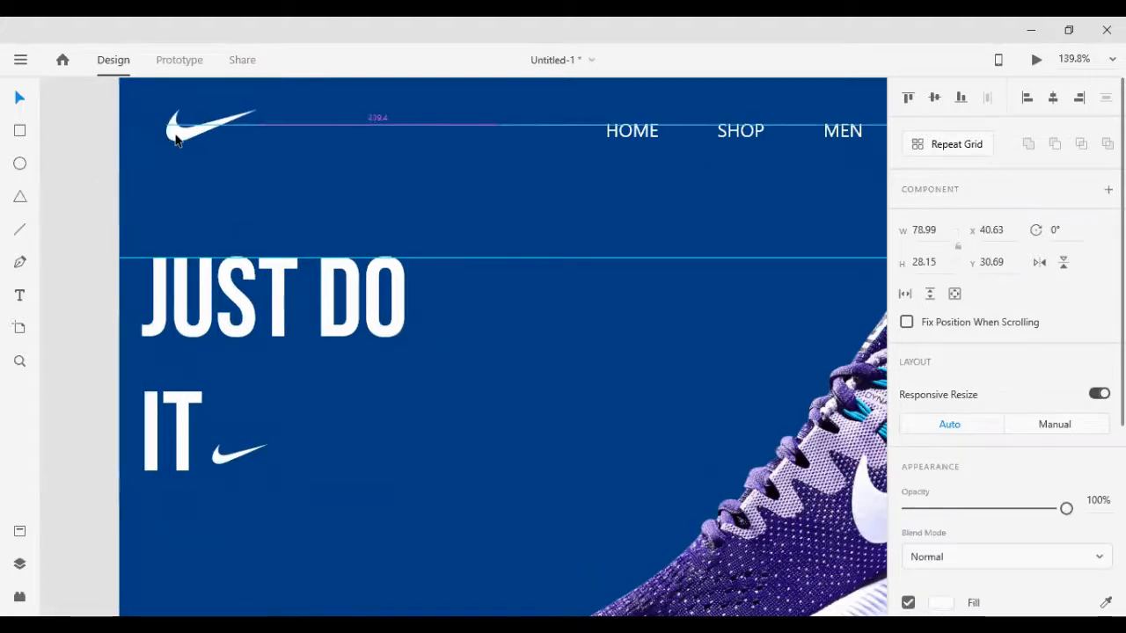
Shift the headline group horizontally to X 59, aligning its left edge with the header swoosh logo
{"action": "left_click", "coordinate": [165, 308]}
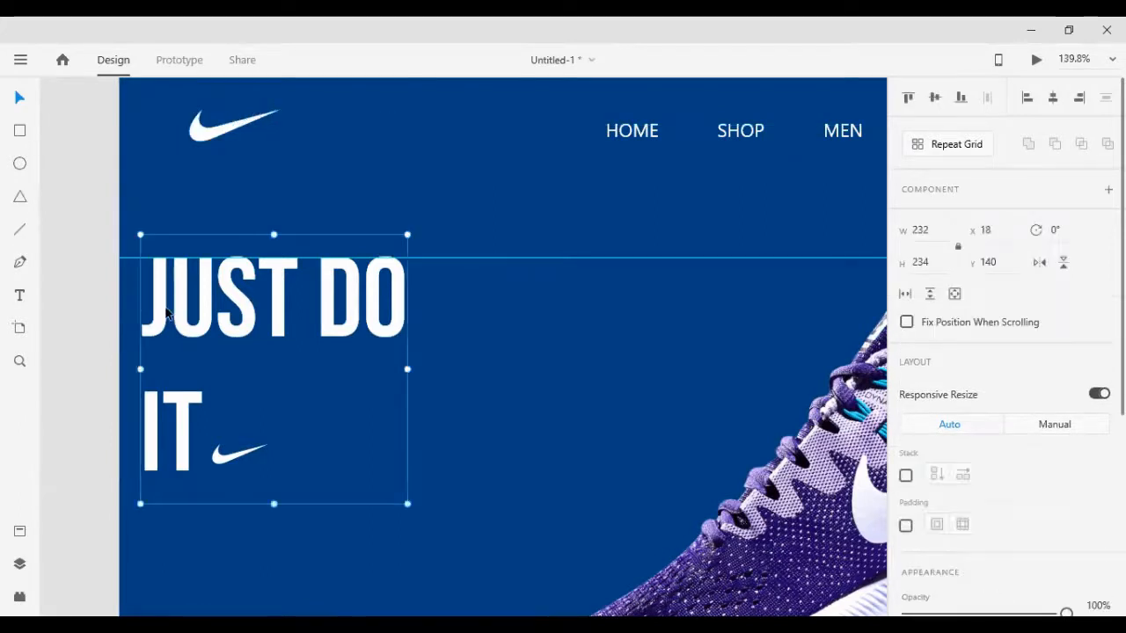
{"action": "key", "text": "Left"}
{"action": "key", "text": "Left"}
{"action": "key", "text": "Left"}
{"action": "key", "text": "Left"}
{"action": "key", "text": "Left"}
{"action": "key", "text": "Left"}
{"action": "key", "text": "Left"}
{"action": "key", "text": "Left"}
{"action": "key", "text": "Left"}
{"action": "key", "text": "Left"}
{"action": "key", "text": "Left"}
{"action": "key", "text": "Left"}
{"action": "key", "text": "Left"}
{"action": "key", "text": "Left"}
{"action": "key", "text": "Left"}
{"action": "key", "text": "Left"}
{"action": "key", "text": "Left"}
{"action": "key", "text": "Left"}
{"action": "key", "text": "Left"}
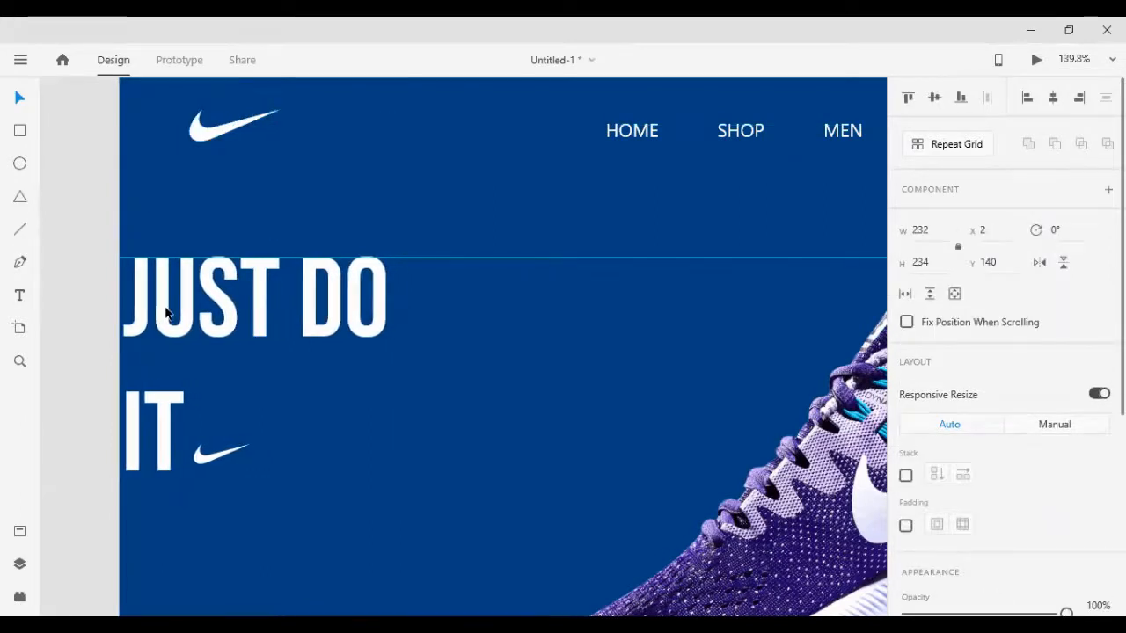
{"action": "key", "text": "shift+Right"}
{"action": "key", "text": "shift+Right"}
{"action": "key", "text": "shift+Right"}
{"action": "key", "text": "shift+Right"}
{"action": "key", "text": "shift+Right"}
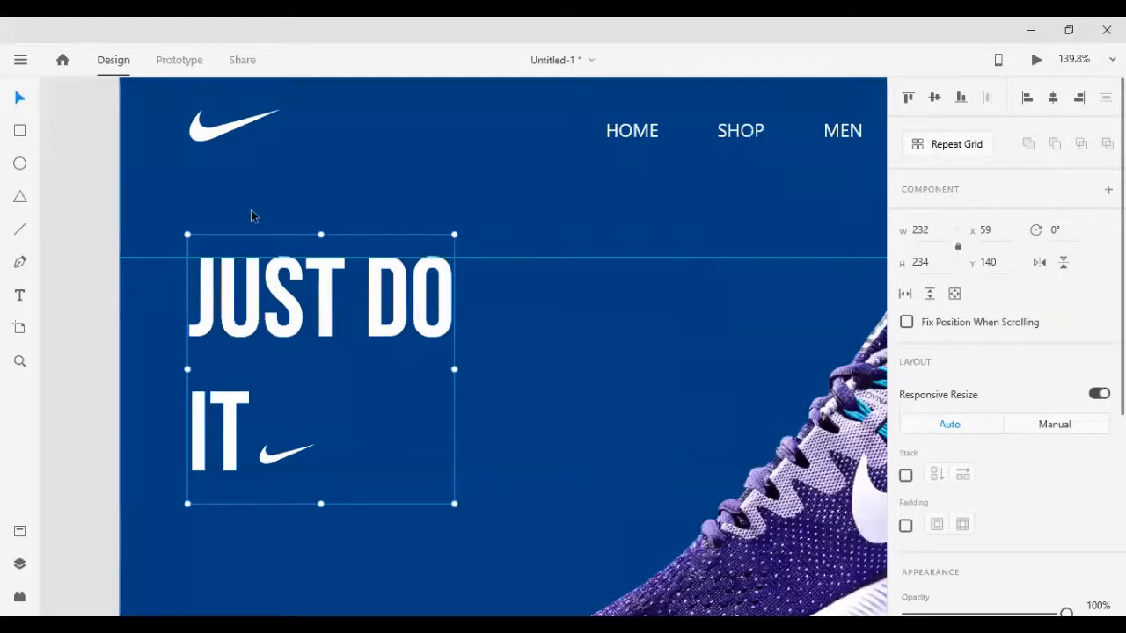
Remove the horizontal guide from the artboard
{"action": "mouse_move", "coordinate": [115, 191]}
{"action": "left_mouse_down"}
{"action": "mouse_move", "coordinate": [188, 184]}
{"action": "mouse_move", "coordinate": [102, 180]}
{"action": "left_mouse_up"}
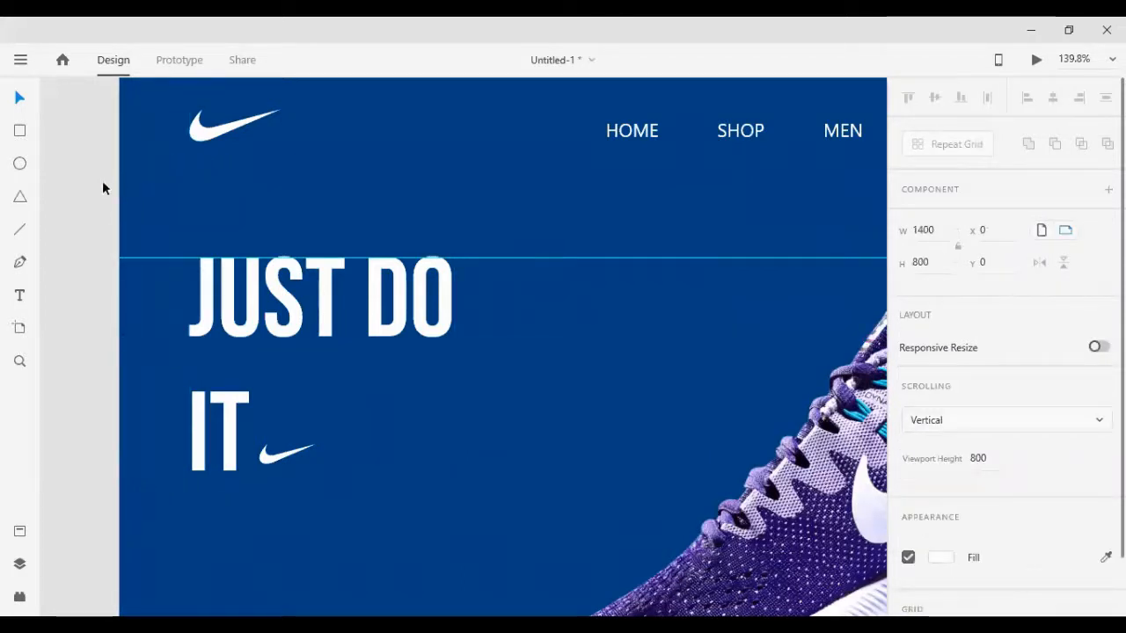
{"action": "left_click_drag", "start_coordinate": [163, 258], "coordinate": [208, 177]}
{"action": "scroll", "coordinate": [237, 189], "scroll_direction": "down", "scroll_amount": 3}
{"action": "scroll", "coordinate": [242, 189], "scroll_direction": "down", "scroll_amount": 5}
{"action": "scroll", "coordinate": [428, 173], "scroll_direction": "down", "scroll_amount": 1}
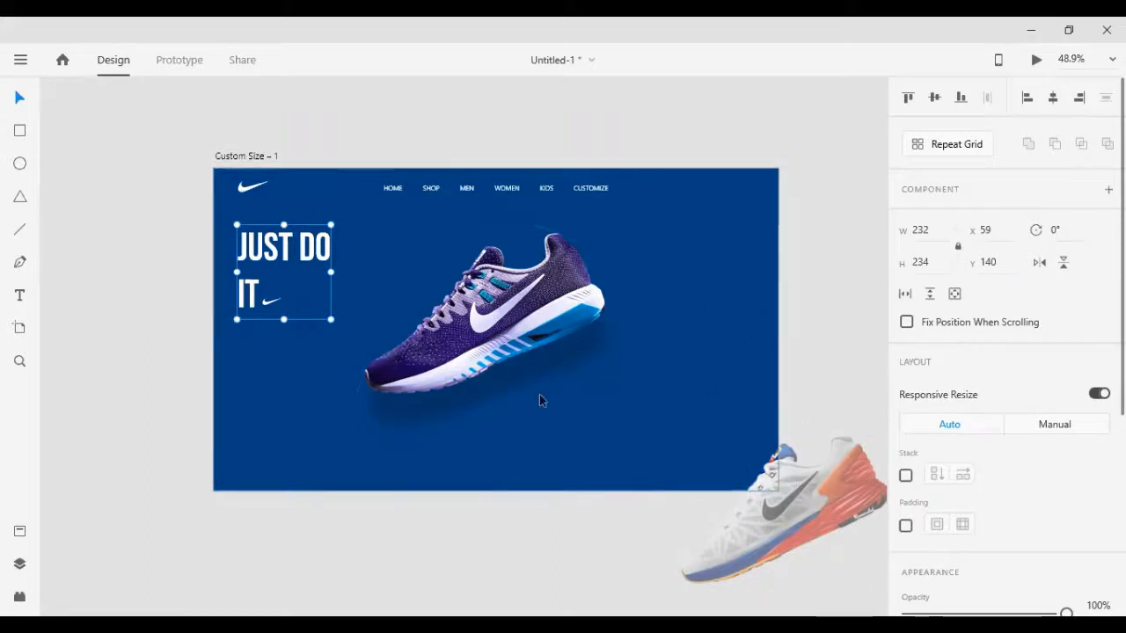
Move the white and orange shoe off the artboard, beyond its lower-right corner
{"action": "left_click", "coordinate": [399, 96]}
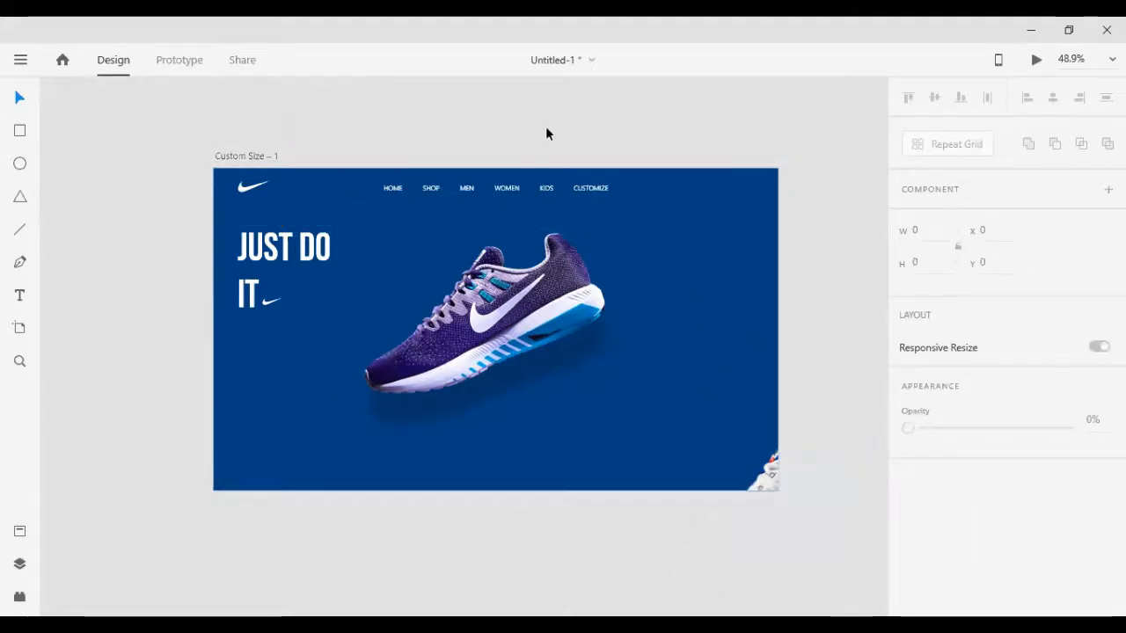
{"action": "scroll", "coordinate": [545, 133], "scroll_direction": "down", "scroll_amount": 1}
{"action": "left_click", "coordinate": [765, 454]}
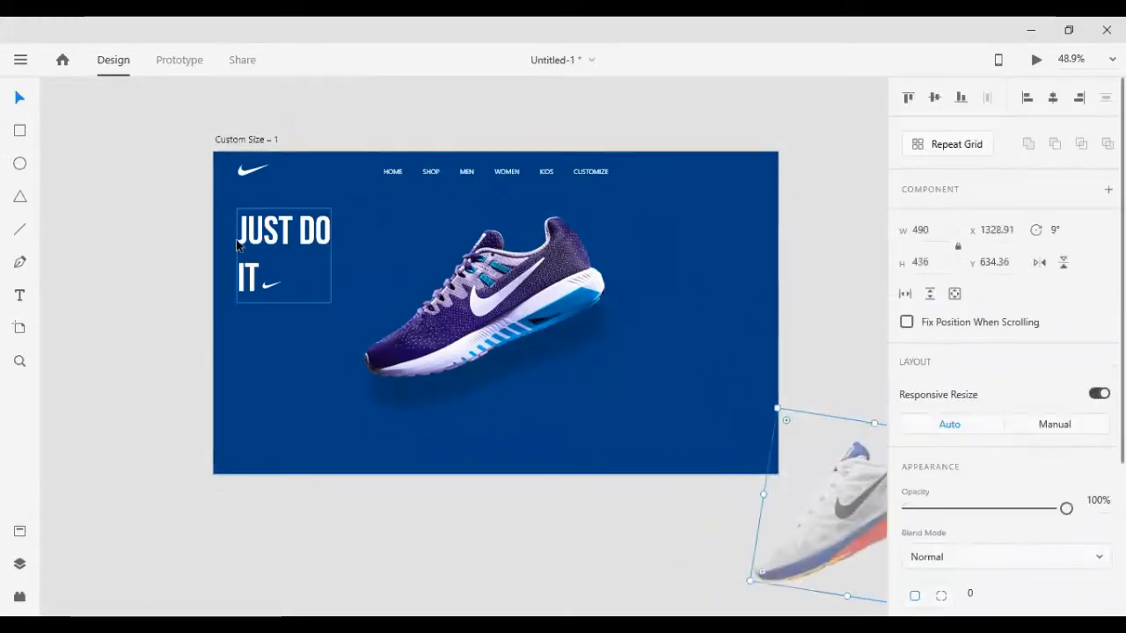
Place a copy of the headline group on the empty canvas beside the artboard and ungroup it
{"action": "left_click_drag", "start_coordinate": [237, 247], "coordinate": [119, 299]}
{"action": "right_click", "coordinate": [121, 292]}
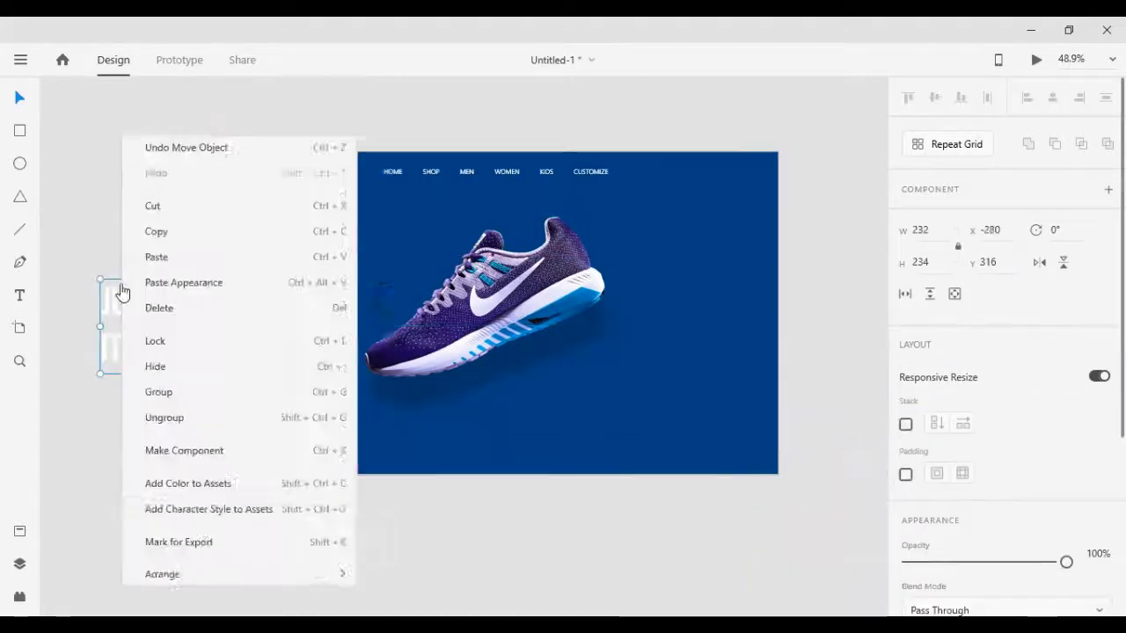
{"action": "left_click", "coordinate": [141, 245]}
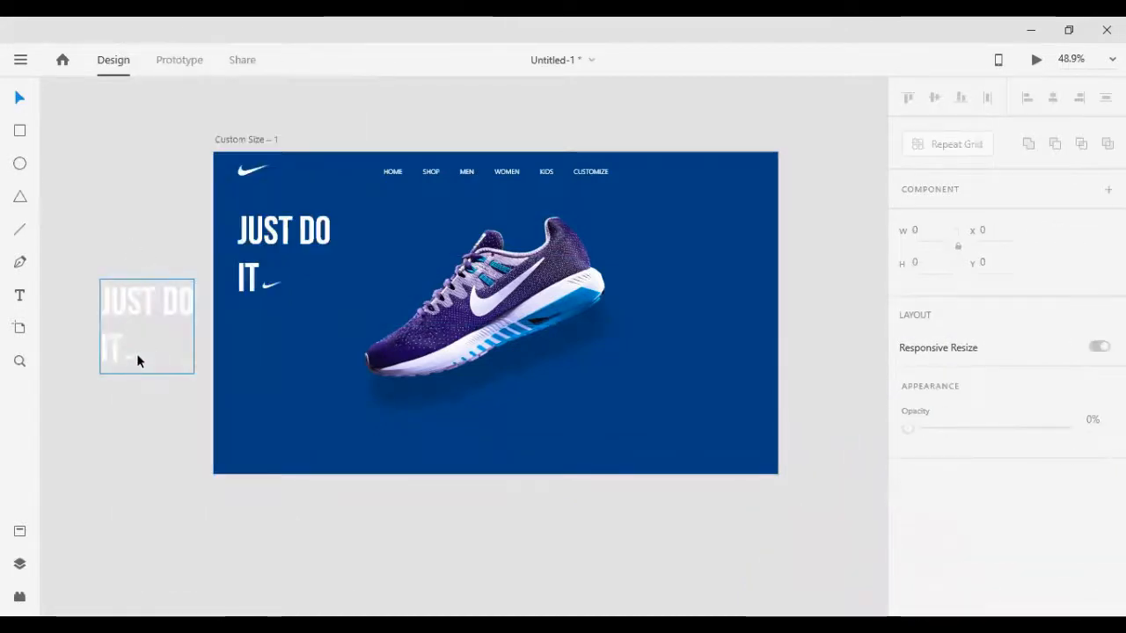
Delete the small swoosh from the copied headline and replace its text with "NIKE"
{"action": "left_click", "coordinate": [128, 356]}
{"action": "key", "text": "Delete"}
{"action": "left_click", "coordinate": [139, 308]}
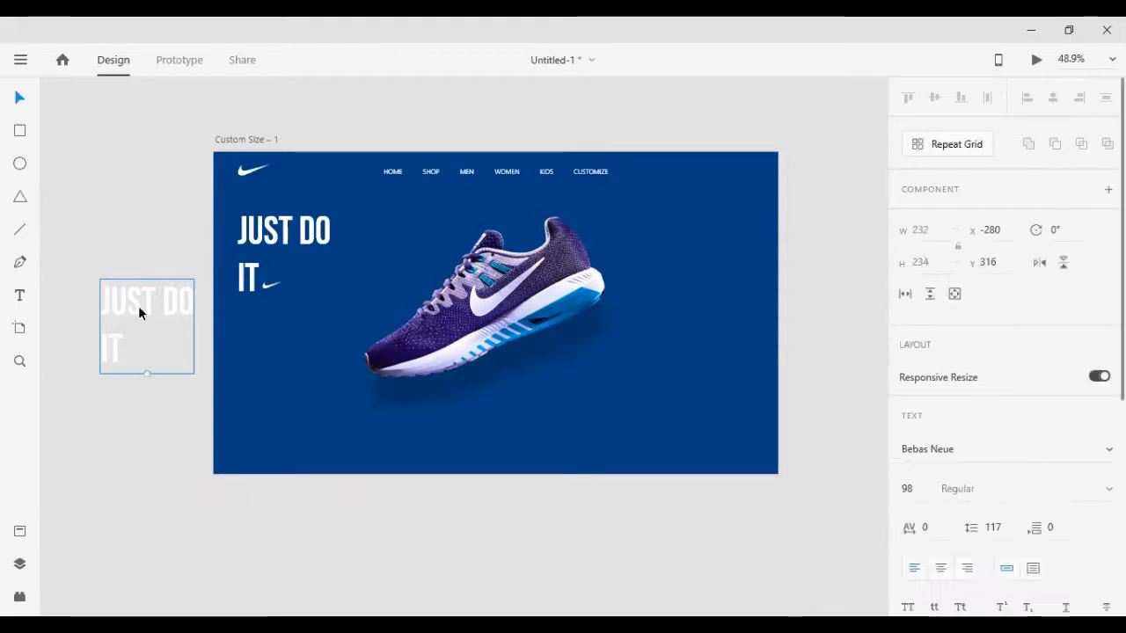
{"action": "double_click", "coordinate": [139, 306]}
{"action": "type", "text": "NIKE"}
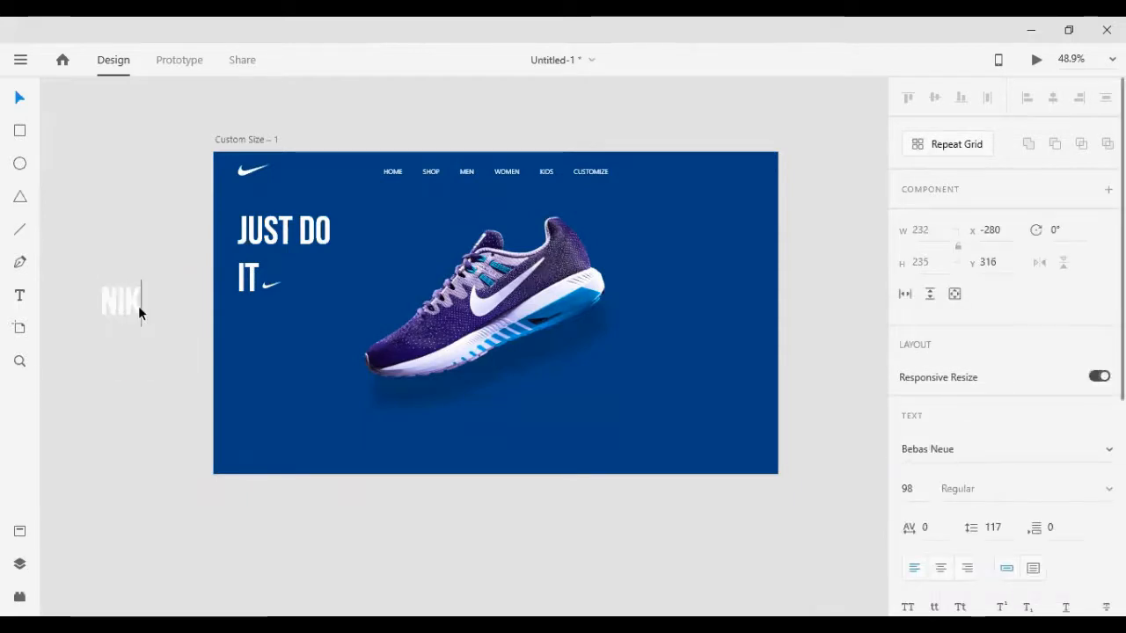
{"action": "left_click", "coordinate": [17, 97]}
Enlarge the "NIKE" text to size 498 and place it over the purple shoe at about X 318, Y 45
{"action": "left_click_drag", "start_coordinate": [127, 324], "coordinate": [126, 422]}
{"action": "left_click_drag", "start_coordinate": [131, 377], "coordinate": [455, 288]}
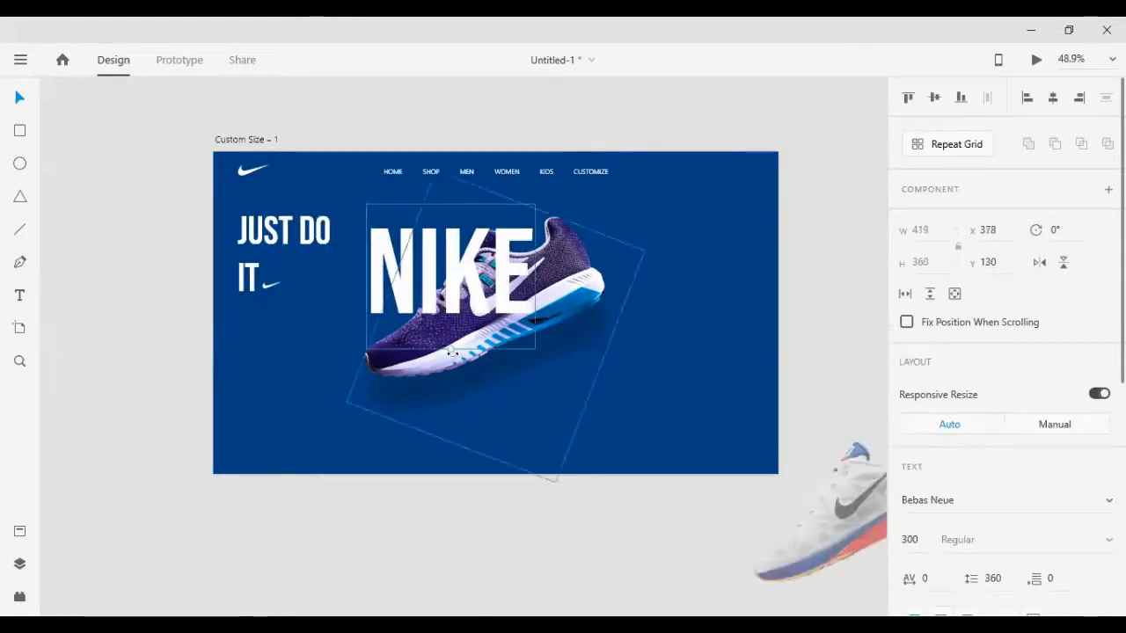
{"action": "left_click_drag", "start_coordinate": [450, 350], "coordinate": [450, 380]}
{"action": "left_click_drag", "start_coordinate": [456, 322], "coordinate": [474, 320]}
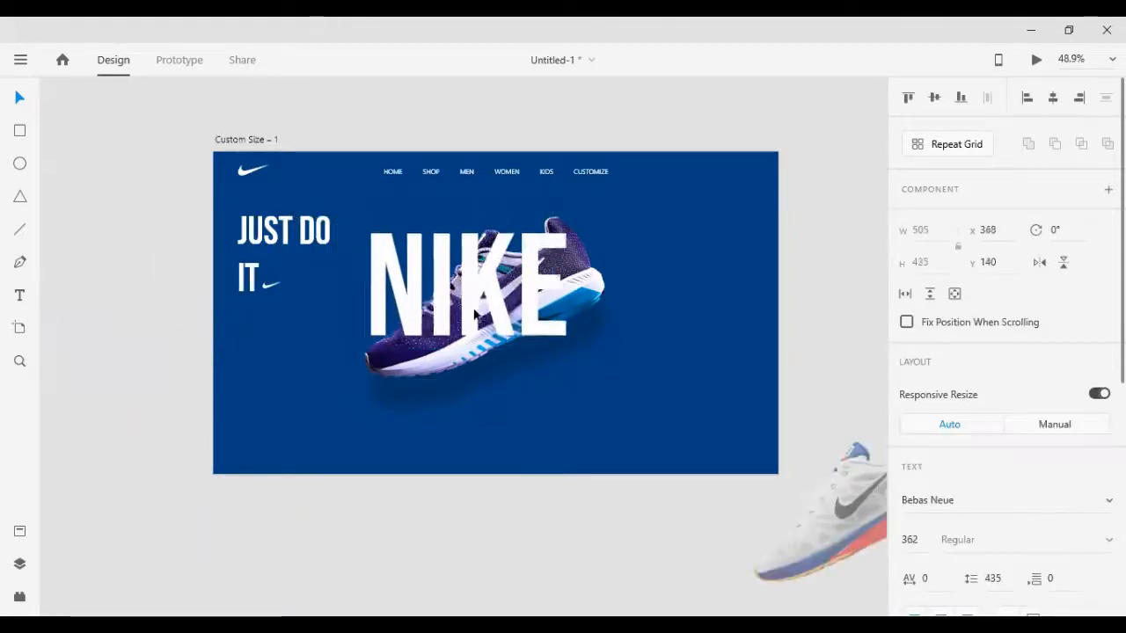
{"action": "left_click_drag", "start_coordinate": [470, 381], "coordinate": [455, 346]}
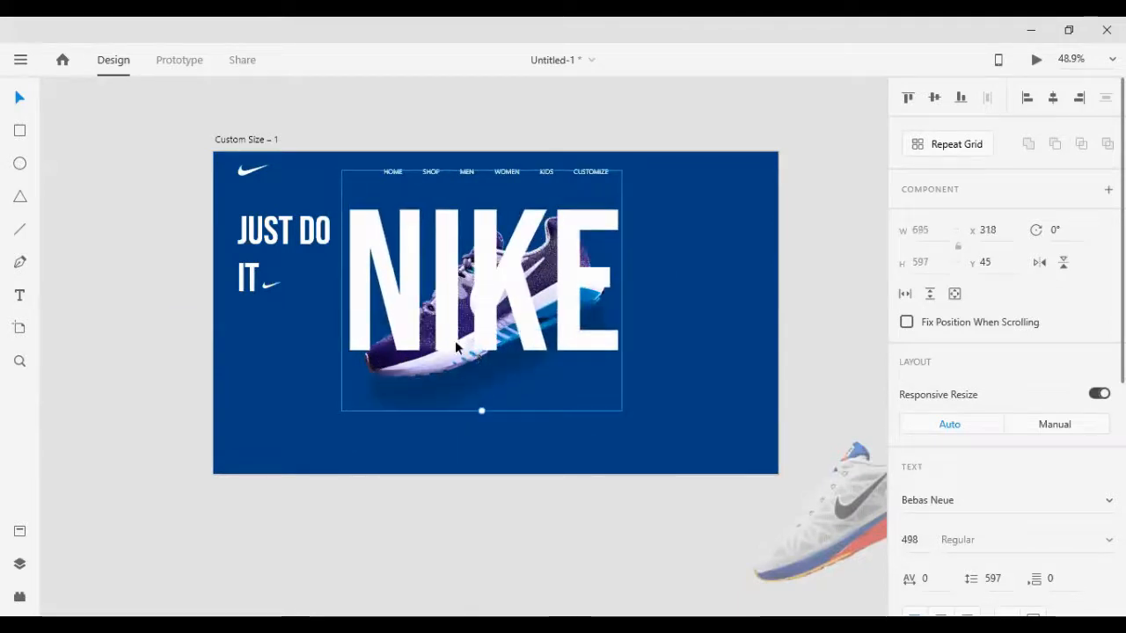
Send the large "NIKE" text behind the purple shoe and lower its opacity to about 10%
{"action": "left_click", "coordinate": [745, 388]}
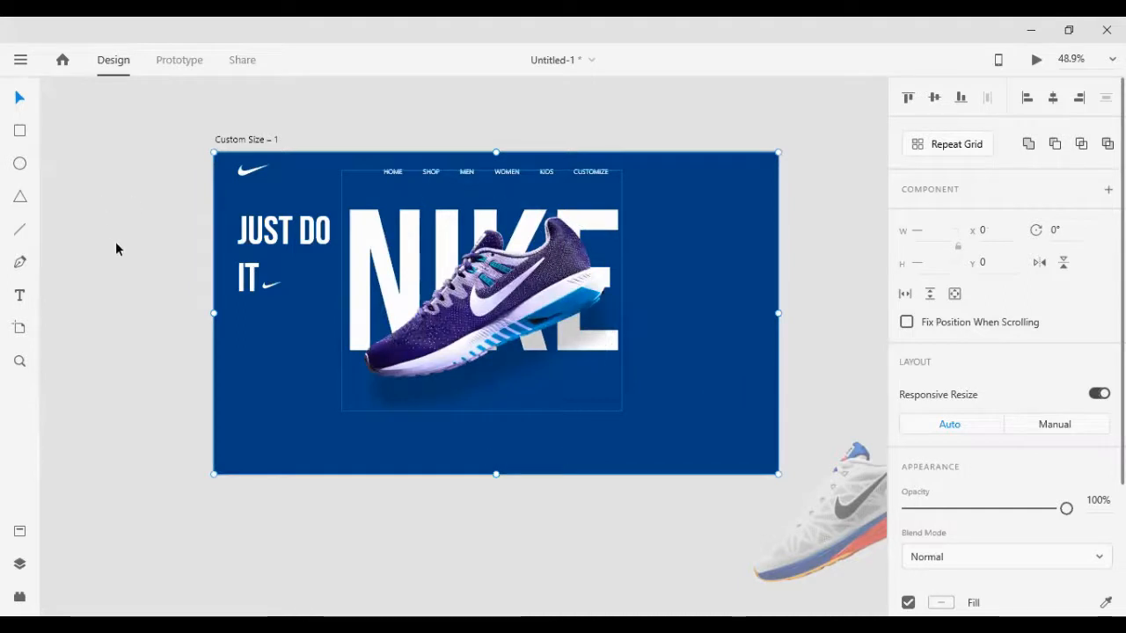
{"action": "left_click", "coordinate": [115, 249]}
{"action": "left_click", "coordinate": [391, 275]}
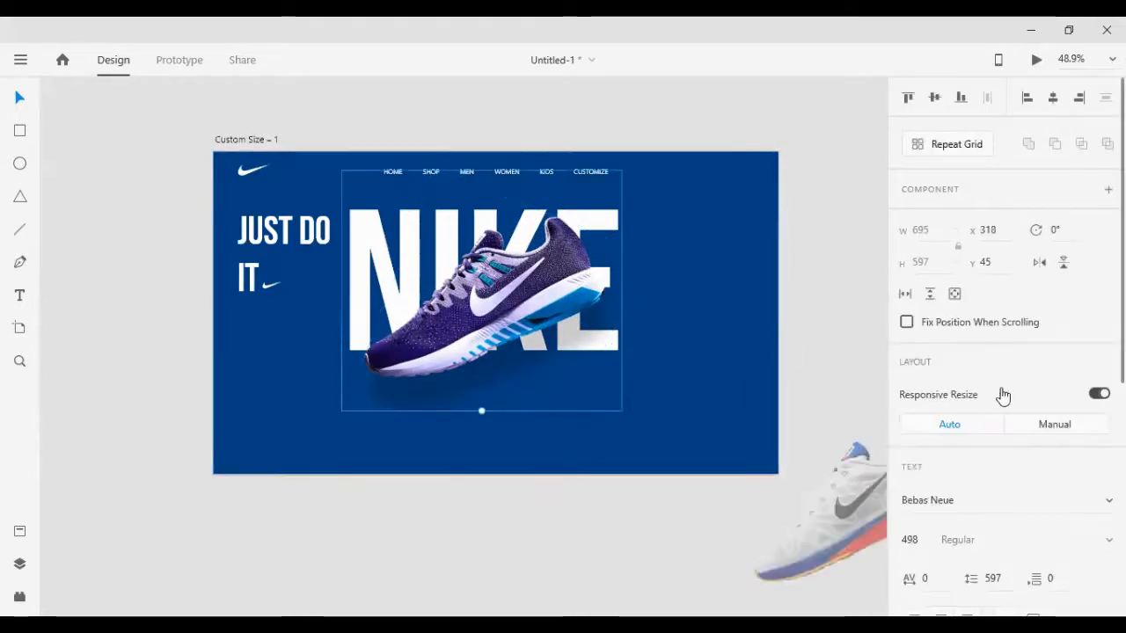
{"action": "scroll", "coordinate": [1000, 394], "scroll_direction": "down", "scroll_amount": 5}
{"action": "left_click_drag", "start_coordinate": [1067, 421], "coordinate": [930, 427]}
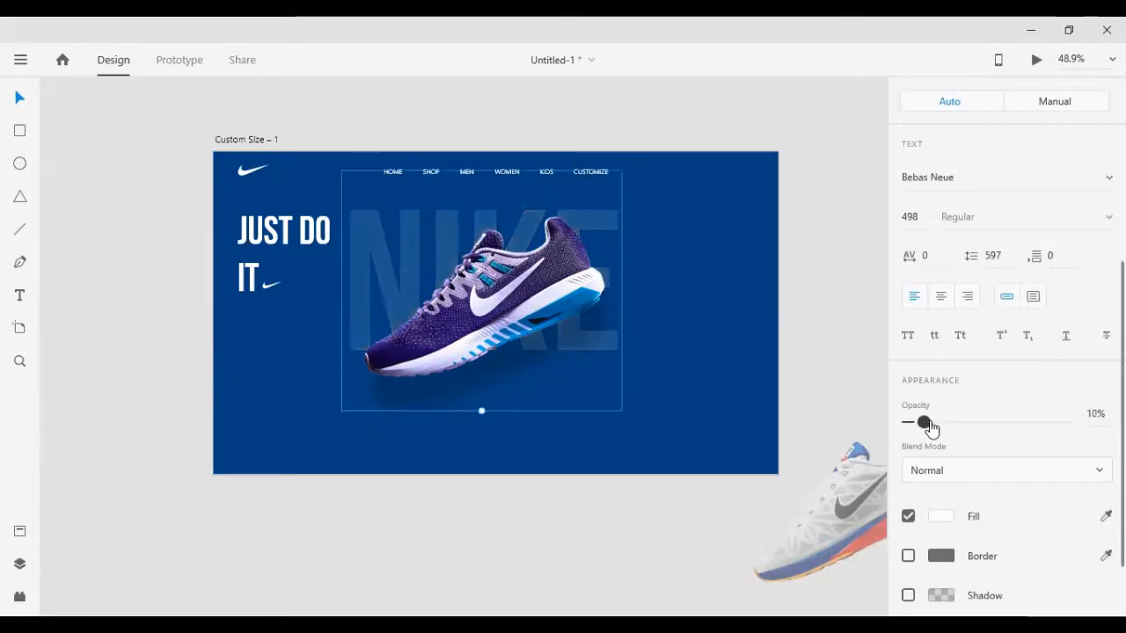
{"action": "left_click", "coordinate": [848, 366]}
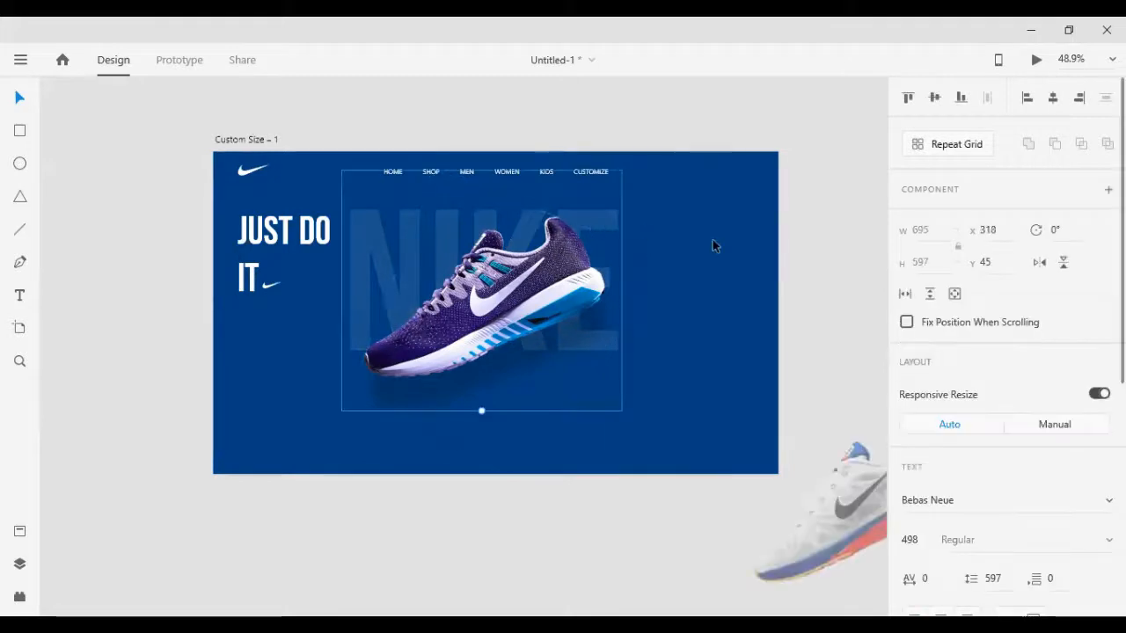
Enlarge the faded "NIKE" text to size 578 and center it on the artboard behind the shoe
{"action": "left_click", "coordinate": [714, 246]}
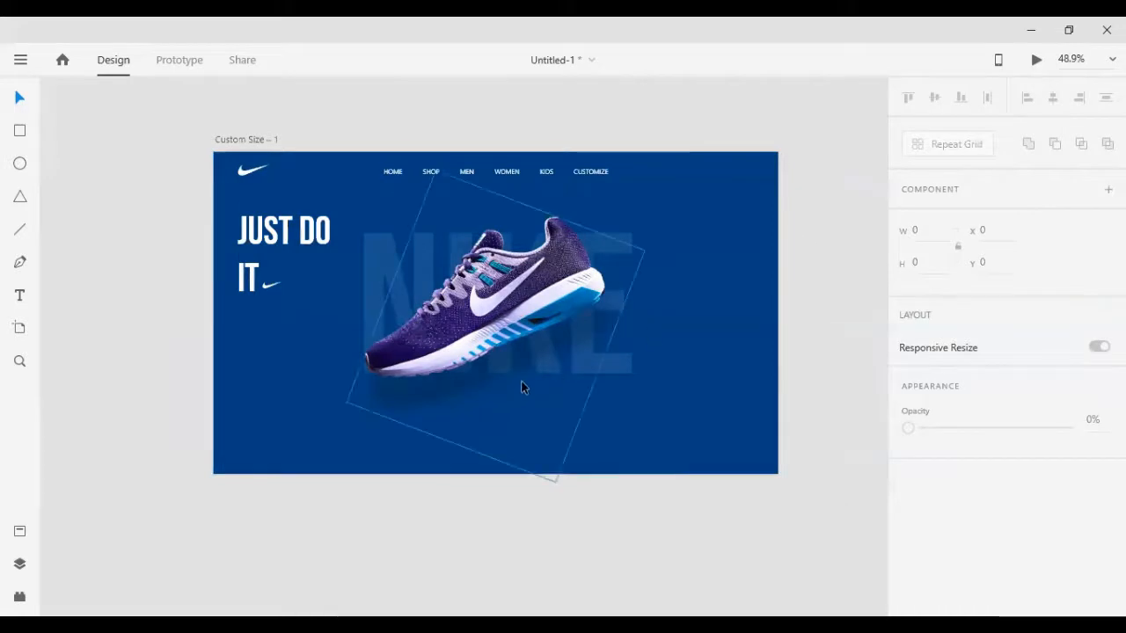
{"action": "left_click", "coordinate": [615, 365]}
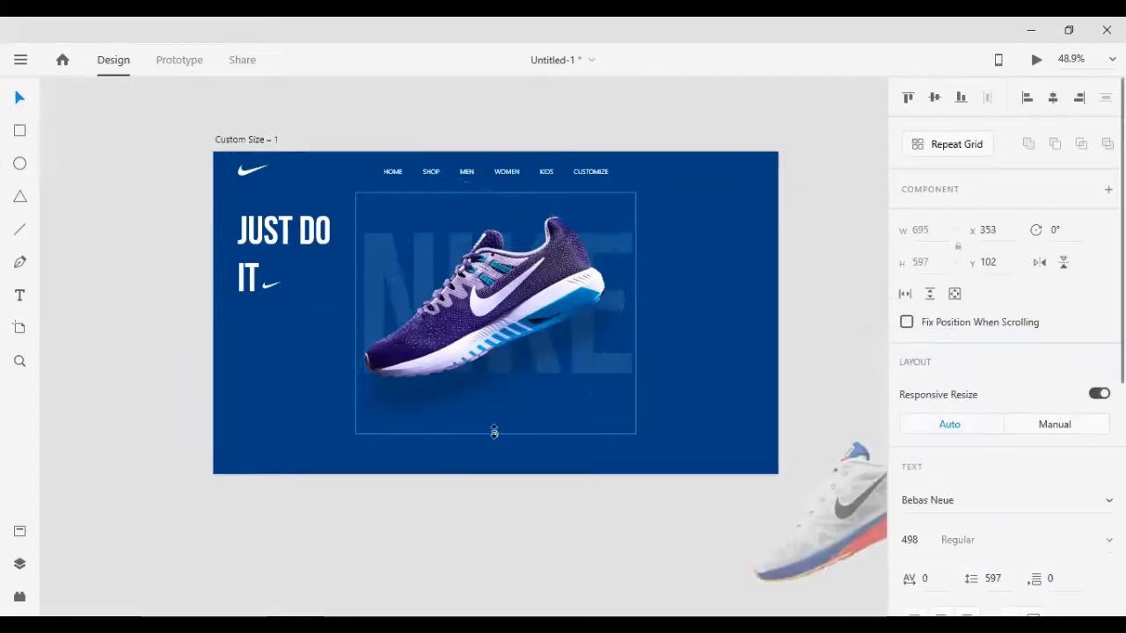
{"action": "left_click_drag", "start_coordinate": [494, 435], "coordinate": [497, 475]}
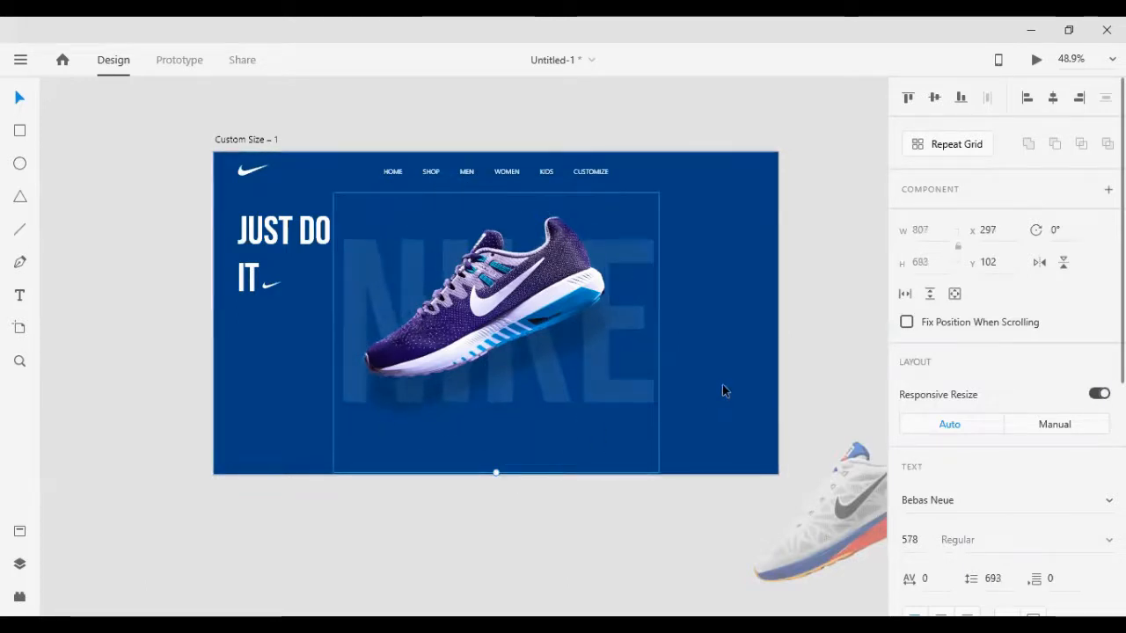
{"action": "left_click", "coordinate": [722, 385]}
{"action": "left_click", "coordinate": [934, 100]}
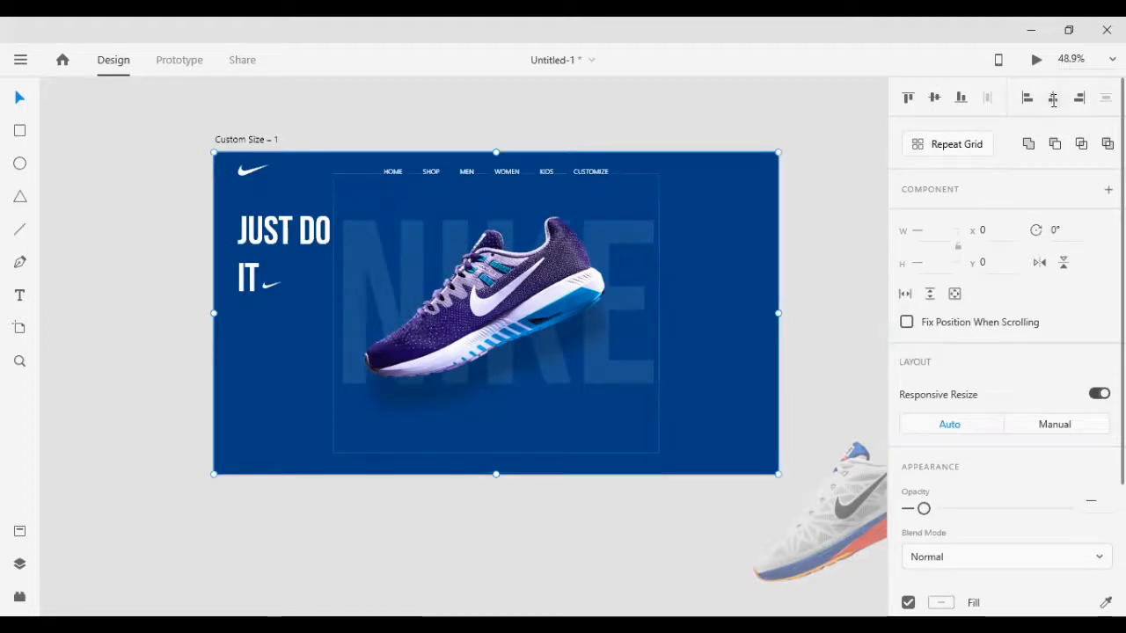
{"action": "left_click", "coordinate": [804, 319]}
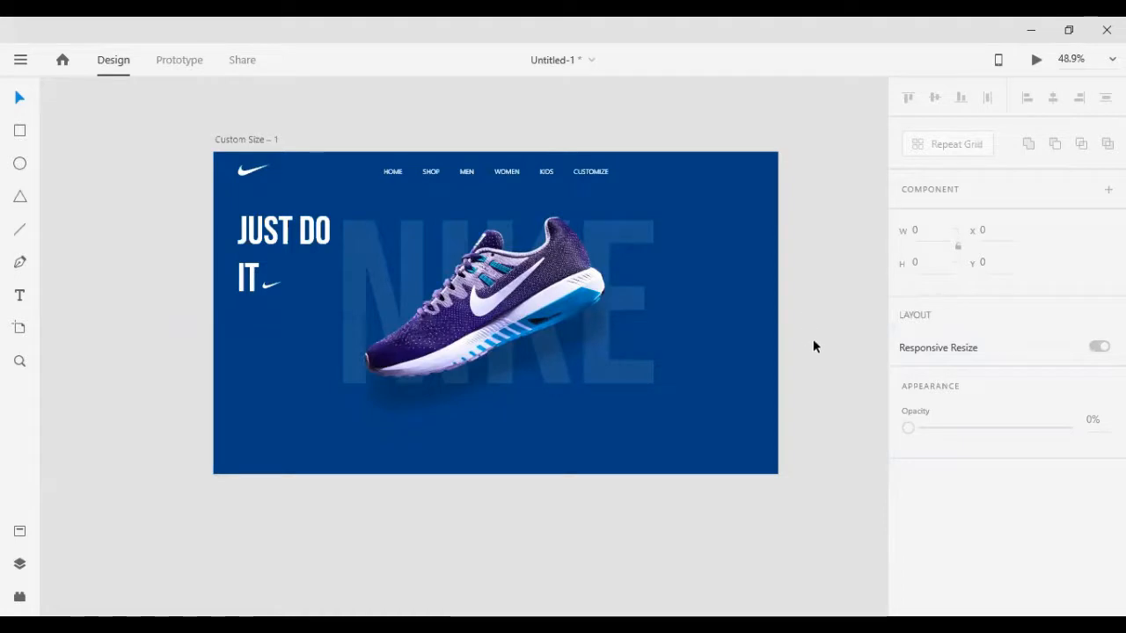
{"action": "scroll", "coordinate": [812, 339], "scroll_direction": "down", "scroll_amount": 2}
{"action": "scroll", "coordinate": [816, 349], "scroll_direction": "up", "scroll_amount": 6}
{"action": "scroll", "coordinate": [816, 354], "scroll_direction": "down", "scroll_amount": 5}
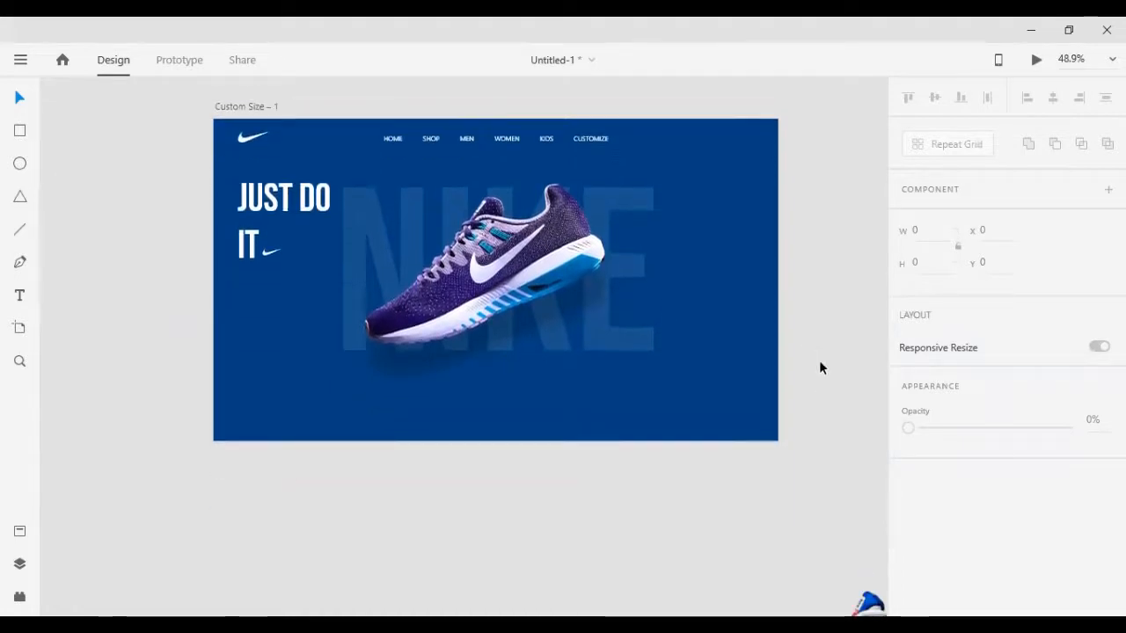
{"action": "scroll", "coordinate": [819, 364], "scroll_direction": "up", "scroll_amount": 3}
{"action": "scroll", "coordinate": [819, 368], "scroll_direction": "down", "scroll_amount": 2}
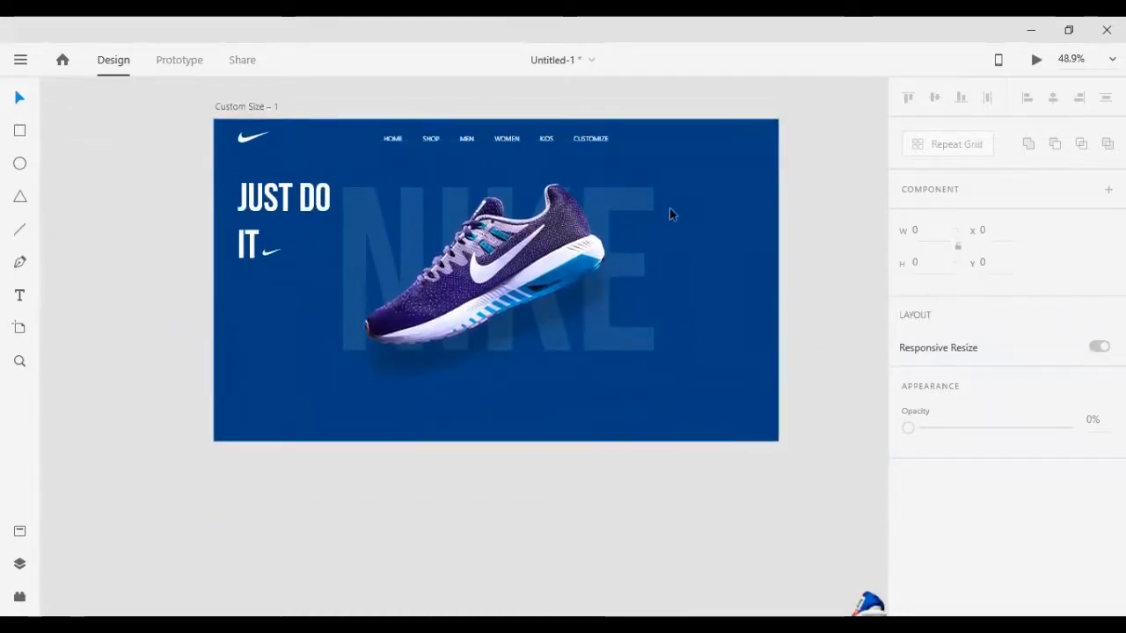
Try enlarging the "JUST DO IT" headline group in proportion and undo the resize
{"action": "left_click", "coordinate": [281, 260]}
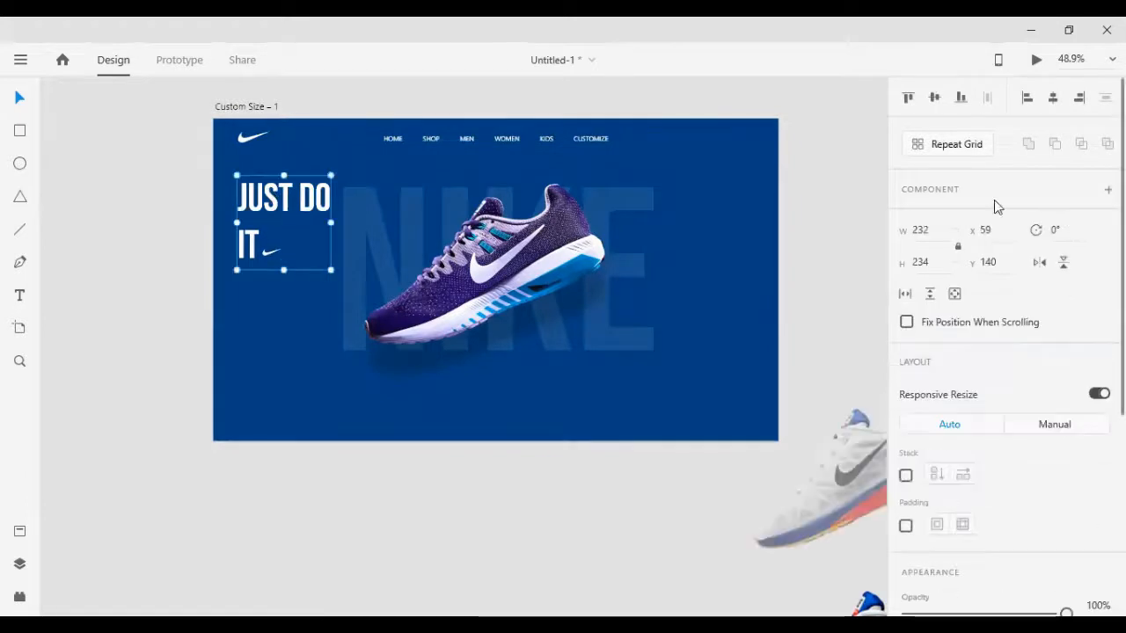
{"action": "key", "text": "Up"}
{"action": "key", "text": "Up"}
{"action": "key", "text": "Up"}
{"action": "key", "text": "Up"}
{"action": "key", "text": "Up"}
{"action": "key", "text": "Up"}
{"action": "key", "text": "Up"}
{"action": "key", "text": "Up"}
{"action": "key", "text": "Up"}
{"action": "key", "text": "Up"}
{"action": "key", "text": "Up"}
{"action": "key", "text": "Up"}
{"action": "key", "text": "Up"}
{"action": "key", "text": "Up"}
{"action": "key", "text": "Up"}
{"action": "key", "text": "Up"}
{"action": "key", "text": "Up"}
{"action": "key", "text": "Up"}
{"action": "key", "text": "Up"}
{"action": "key", "text": "Up"}
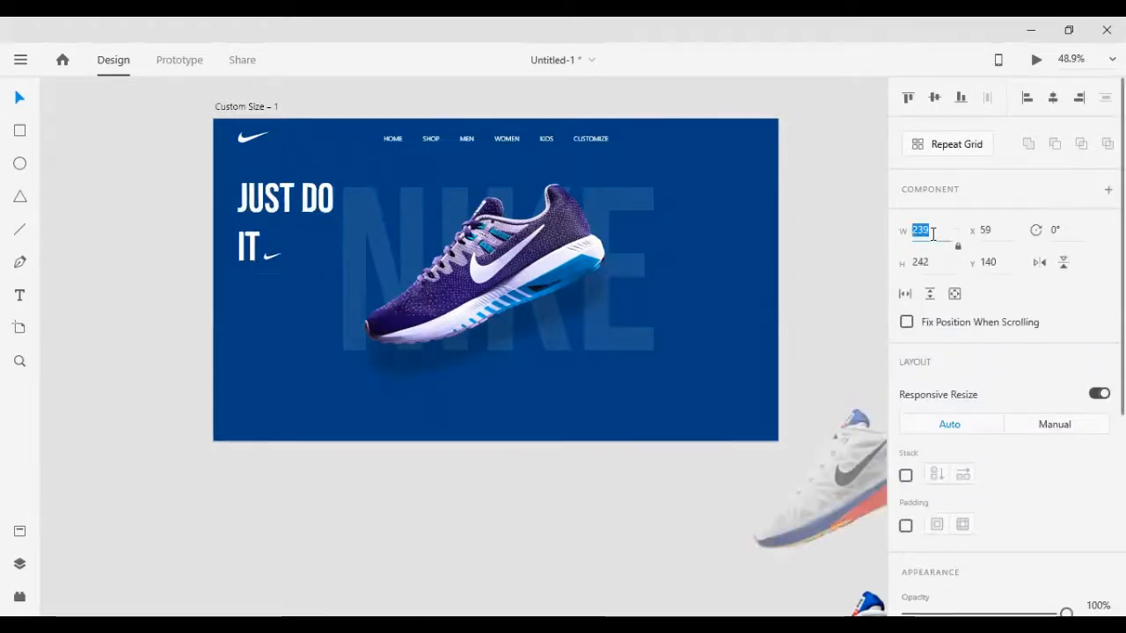
{"action": "left_click", "coordinate": [99, 252]}
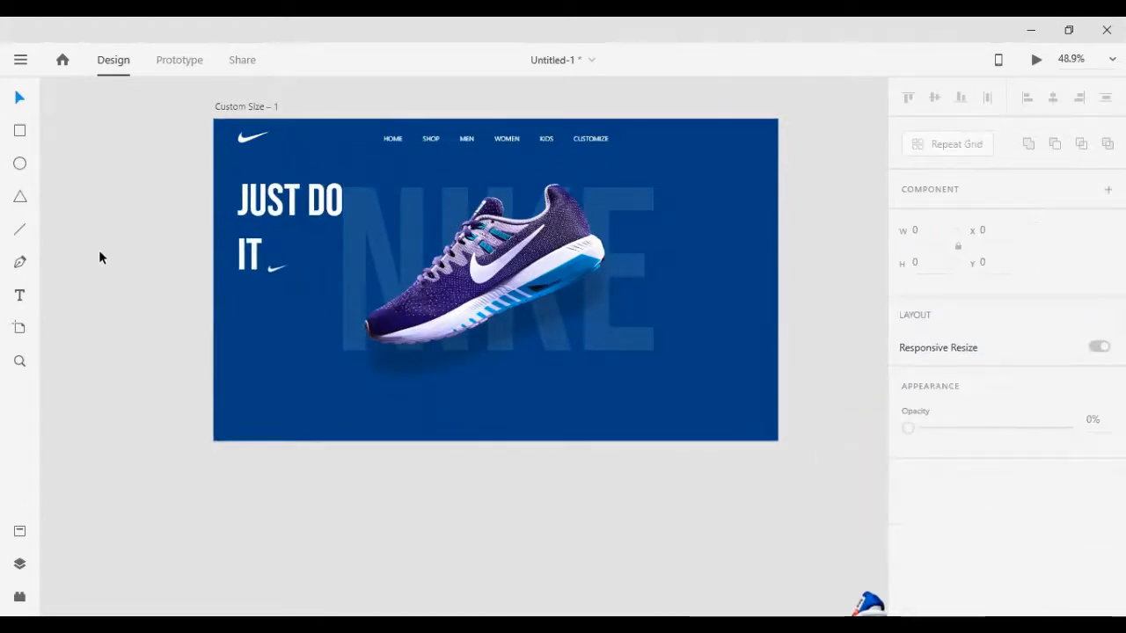
{"action": "key", "text": "ctrl+z"}
{"action": "left_click", "coordinate": [147, 315]}
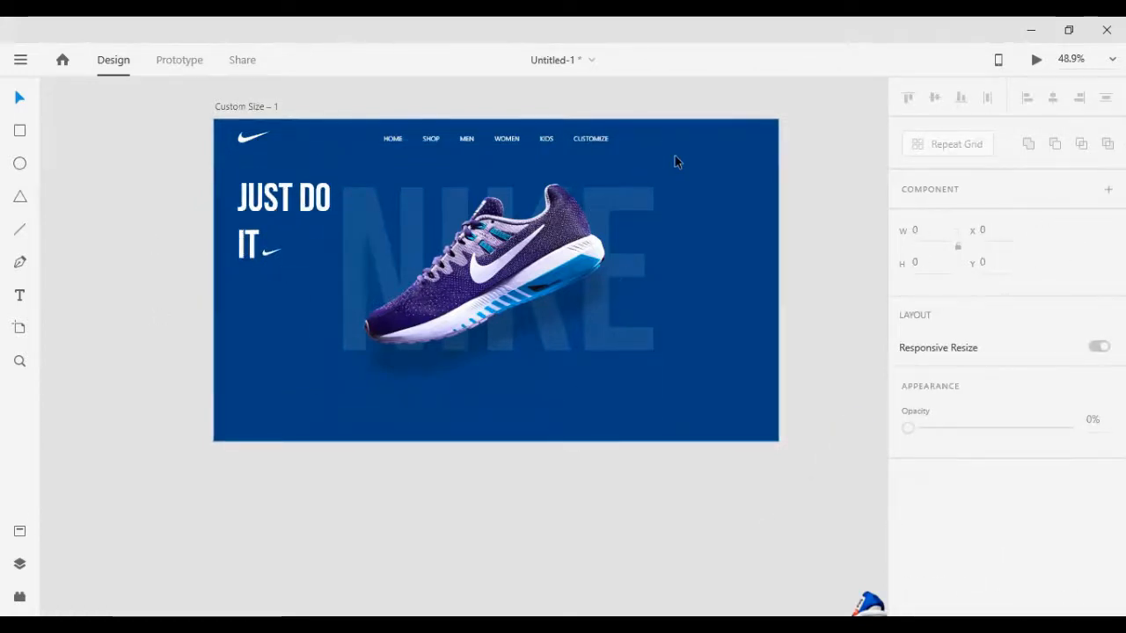
Switch to Illustrator, paste the shopping cart and magnifying glass images onto the canvas and move them apart
{"action": "scroll", "coordinate": [729, 136], "scroll_direction": "up", "scroll_amount": 6}
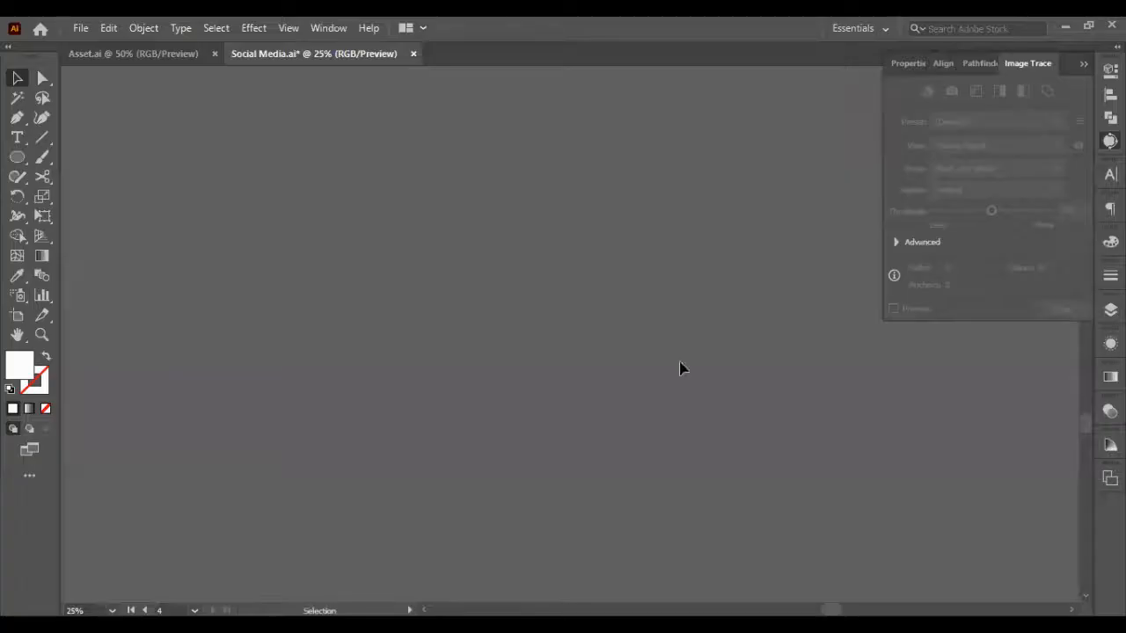
{"action": "key", "text": "ctrl+v"}
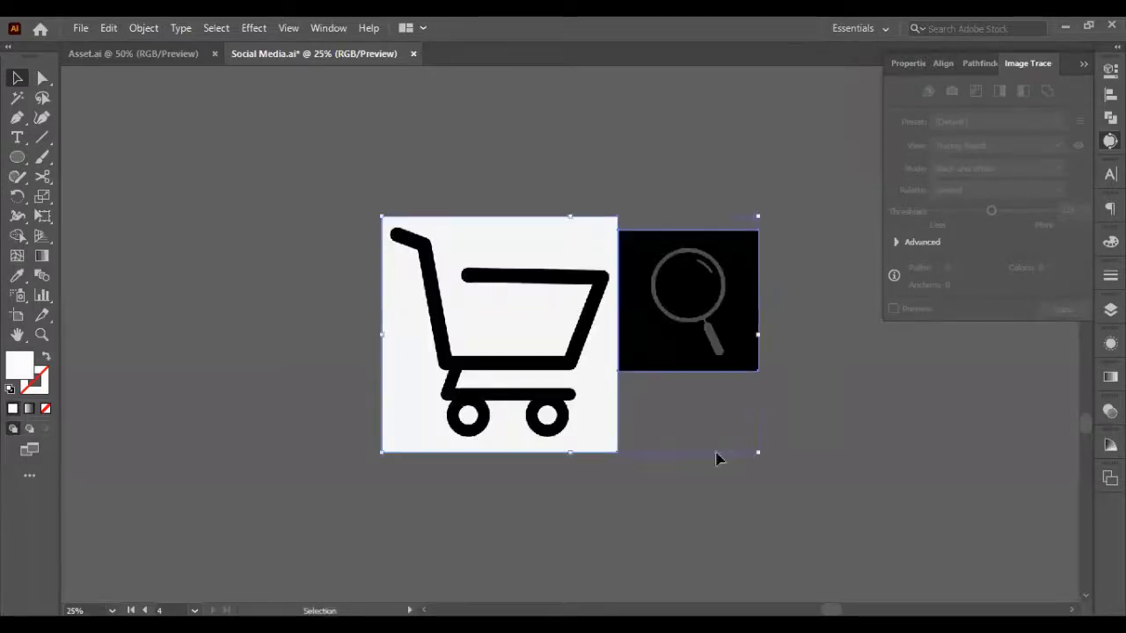
{"action": "left_click", "coordinate": [715, 456]}
{"action": "left_click_drag", "start_coordinate": [559, 378], "coordinate": [454, 352]}
{"action": "left_click_drag", "start_coordinate": [696, 318], "coordinate": [698, 353]}
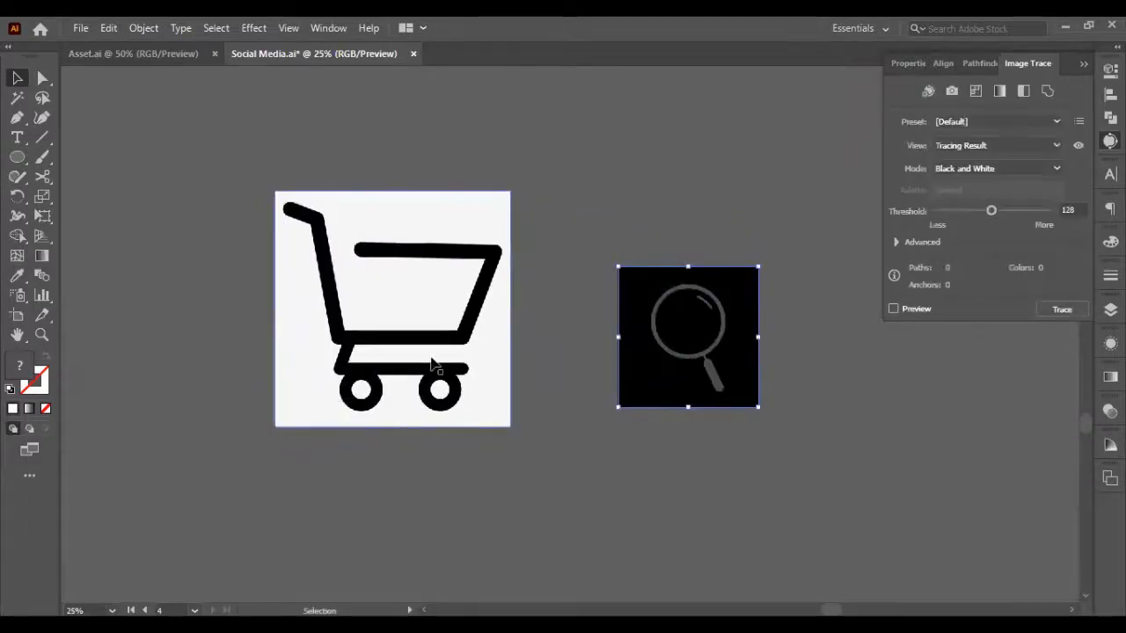
{"action": "left_click_drag", "start_coordinate": [431, 362], "coordinate": [414, 371]}
{"action": "left_click_drag", "start_coordinate": [671, 346], "coordinate": [701, 260]}
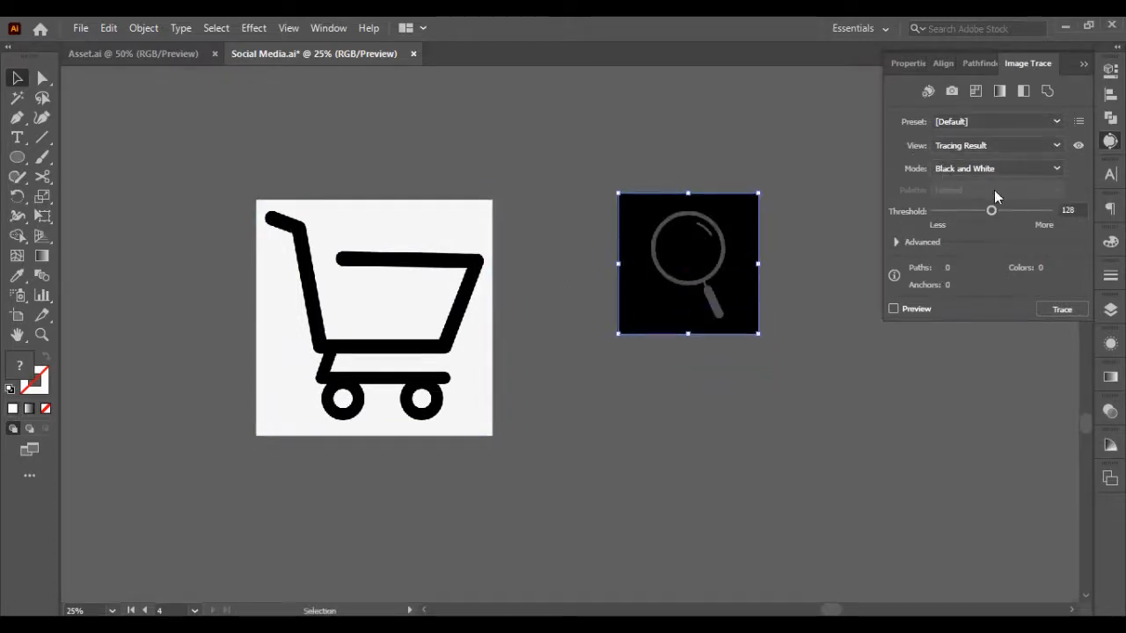
Image-trace the magnifying glass in Color mode and expand its object and fill into paths
{"action": "left_click", "coordinate": [978, 168]}
{"action": "left_click", "coordinate": [979, 185]}
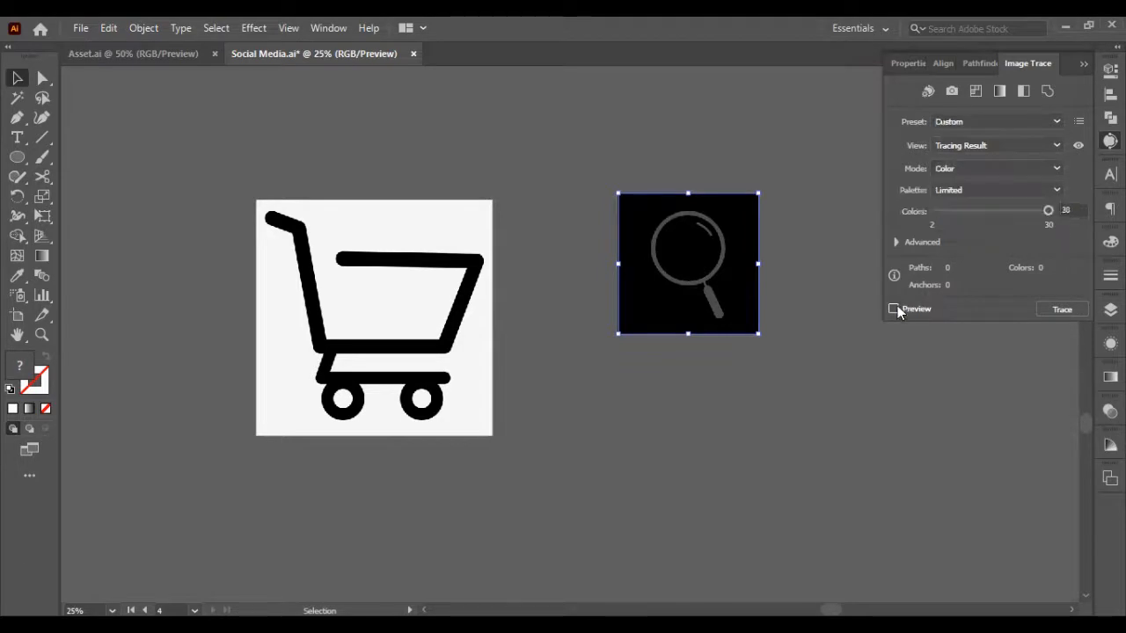
{"action": "left_click", "coordinate": [893, 309]}
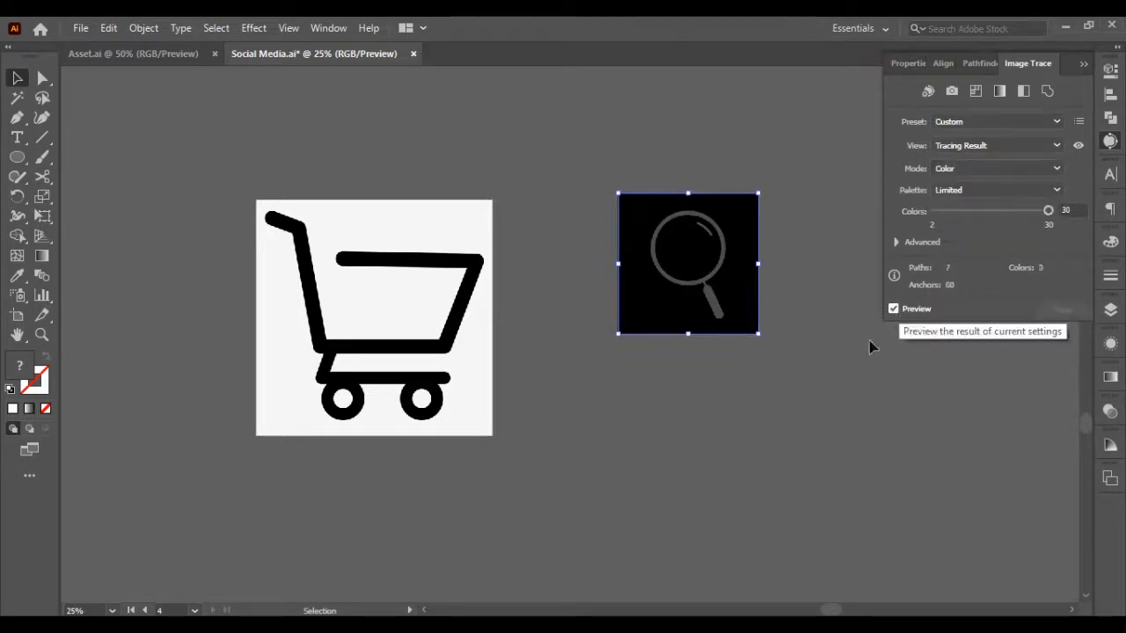
{"action": "left_click", "coordinate": [143, 31]}
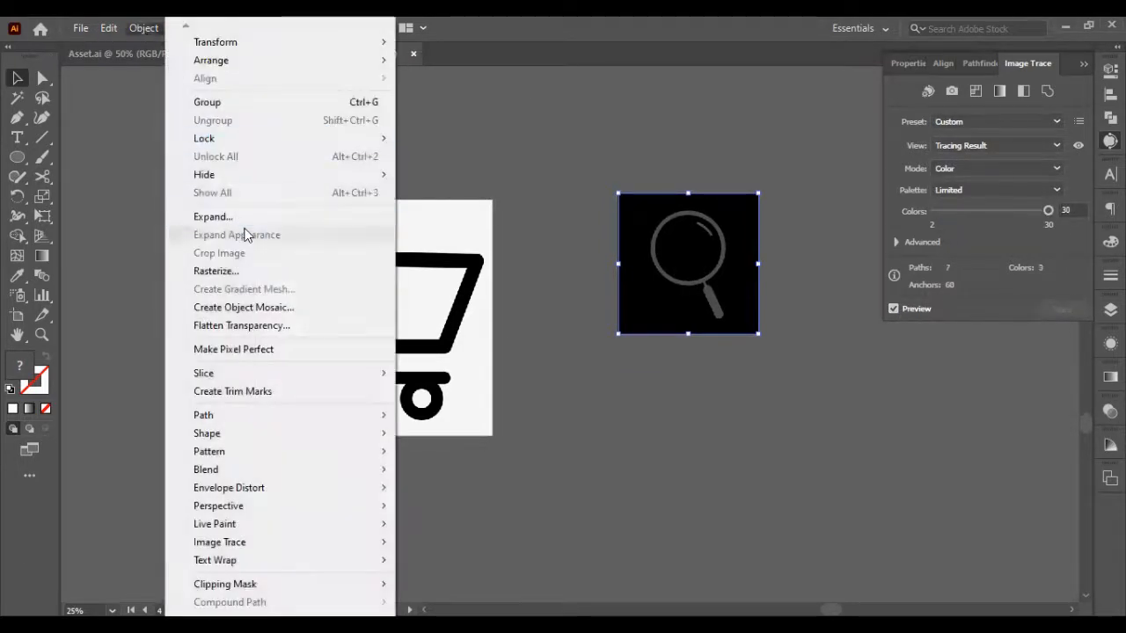
{"action": "left_click", "coordinate": [239, 218]}
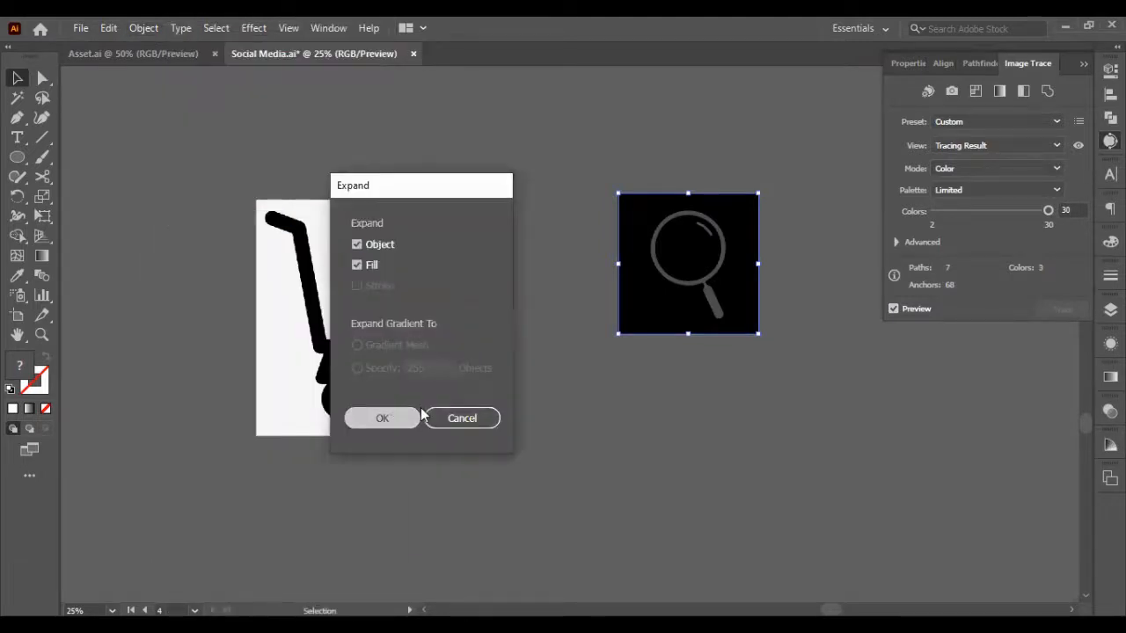
{"action": "left_click", "coordinate": [420, 414]}
Image-trace the shopping cart in Black and White mode and expand its object and fill into paths
{"action": "left_click", "coordinate": [467, 402]}
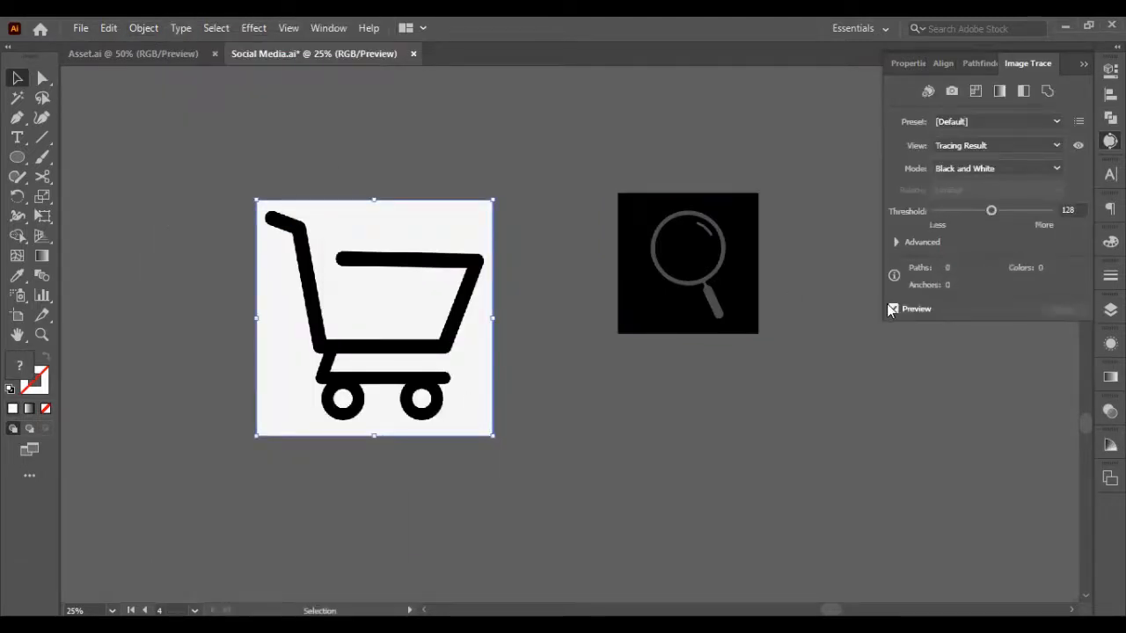
{"action": "left_click", "coordinate": [893, 309]}
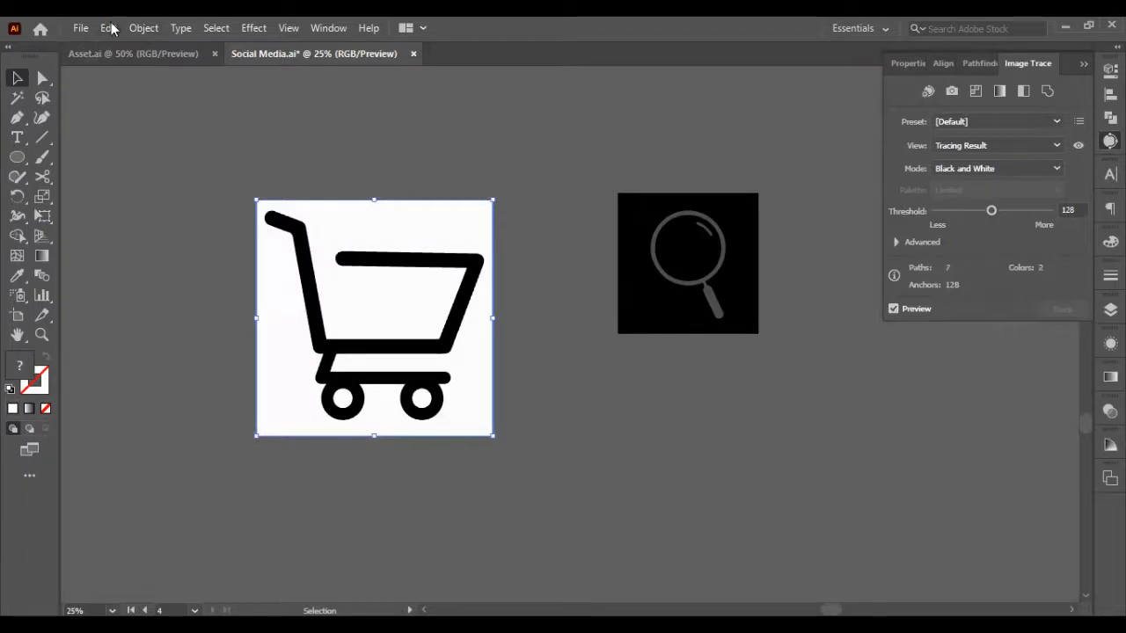
{"action": "left_click", "coordinate": [143, 31]}
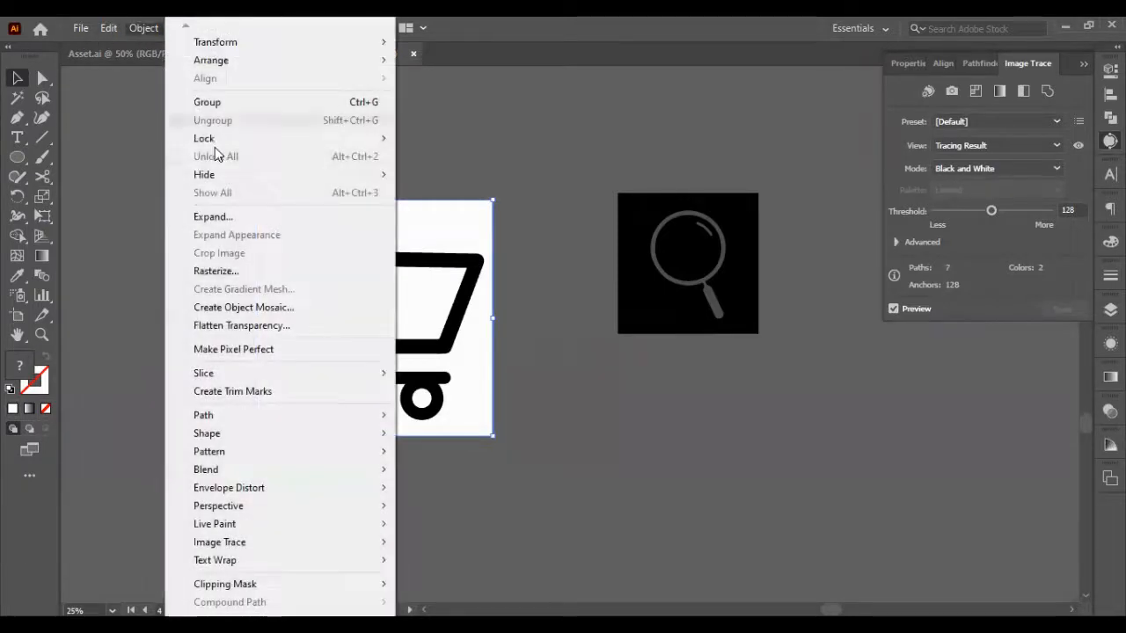
{"action": "left_click", "coordinate": [224, 216]}
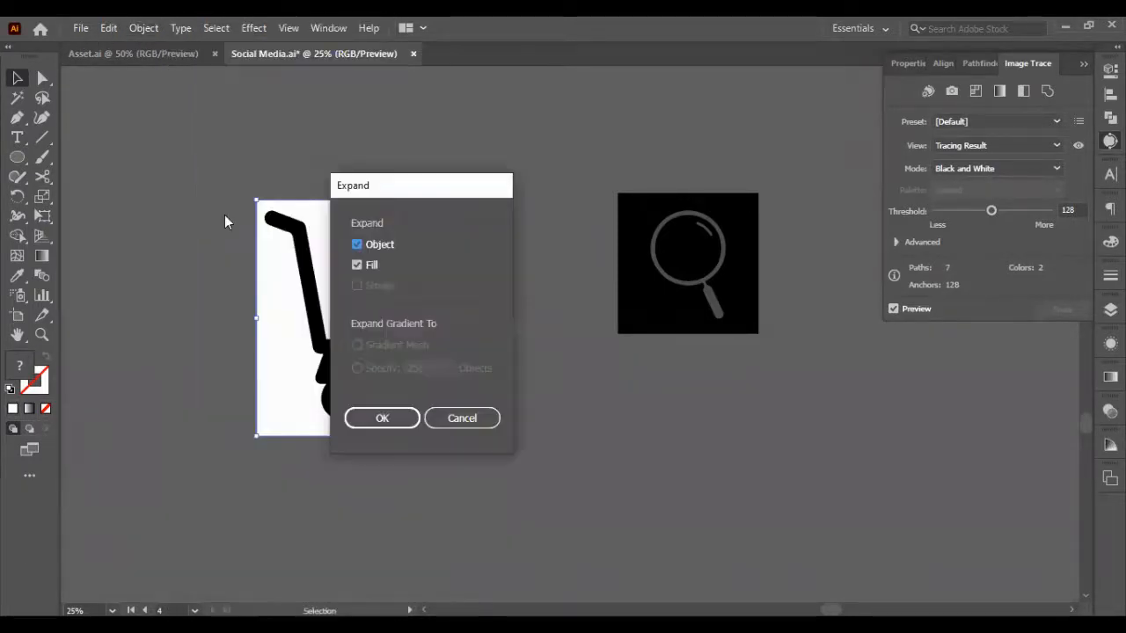
{"action": "left_click", "coordinate": [376, 416]}
{"action": "left_click_drag", "start_coordinate": [444, 356], "coordinate": [476, 340]}
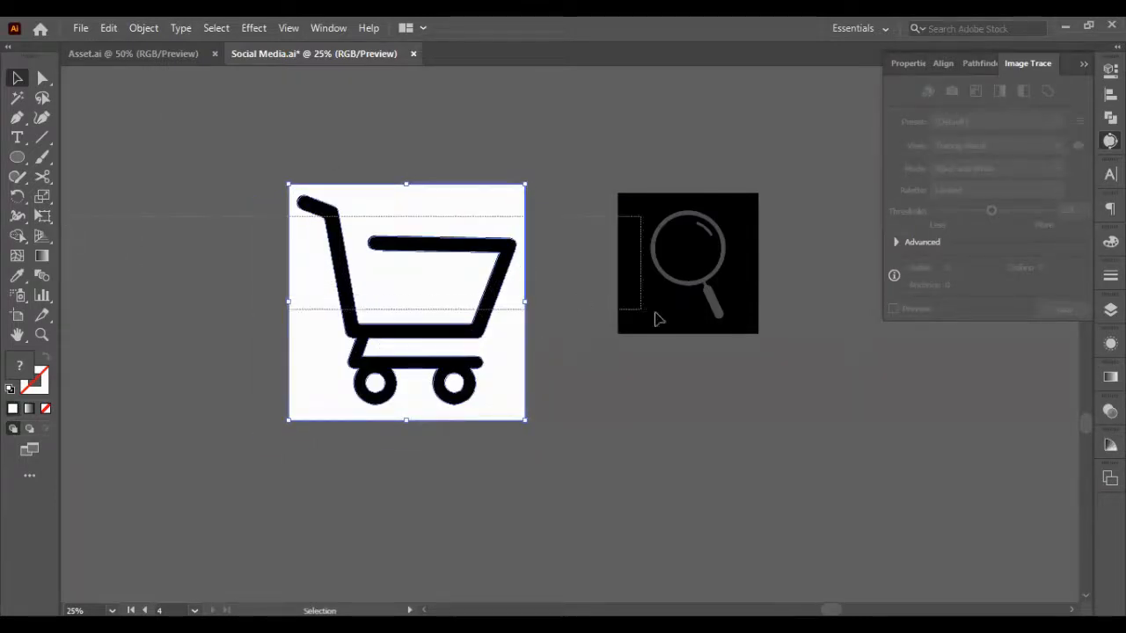
Ungroup both traced icons and delete the cart's white background and the white centers of its two wheels
{"action": "left_click", "coordinate": [669, 290], "text": "shift"}
{"action": "key", "text": "ctrl"}
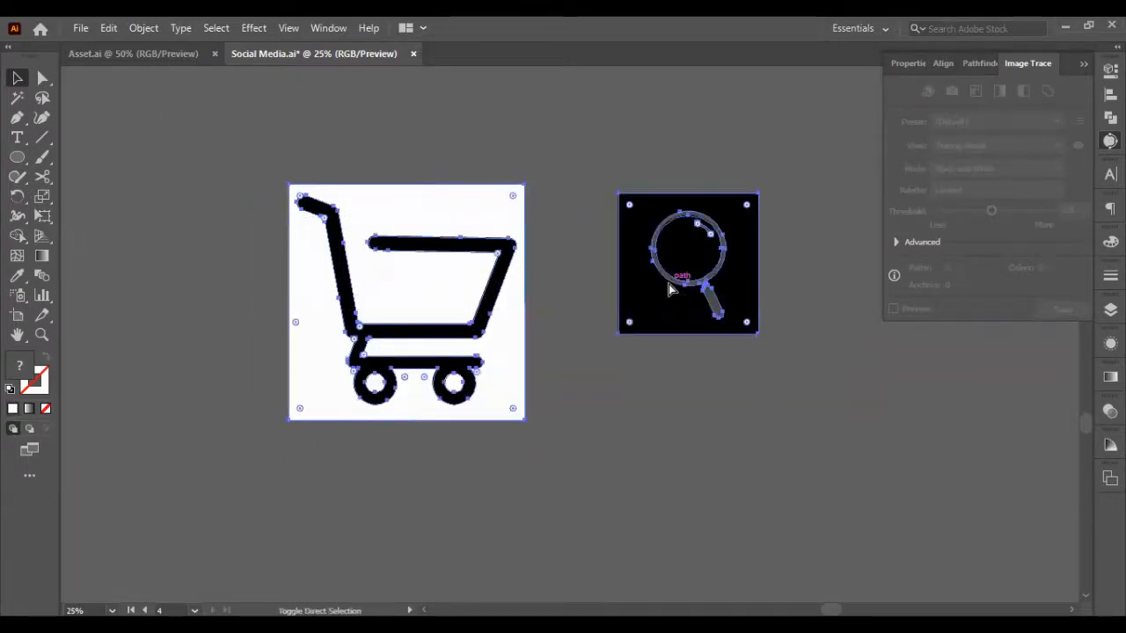
{"action": "left_click", "coordinate": [445, 482]}
{"action": "left_click", "coordinate": [493, 393]}
{"action": "key", "text": "Delete"}
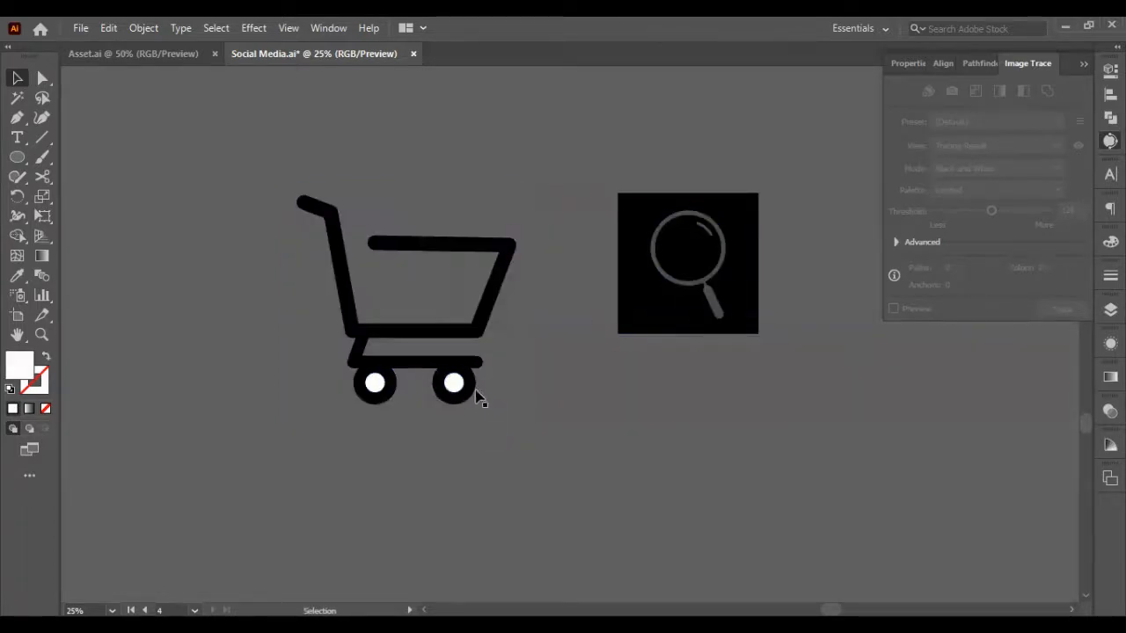
{"action": "left_click", "coordinate": [454, 382]}
{"action": "key", "text": "Delete"}
{"action": "left_click", "coordinate": [374, 382]}
{"action": "key", "text": "Delete"}
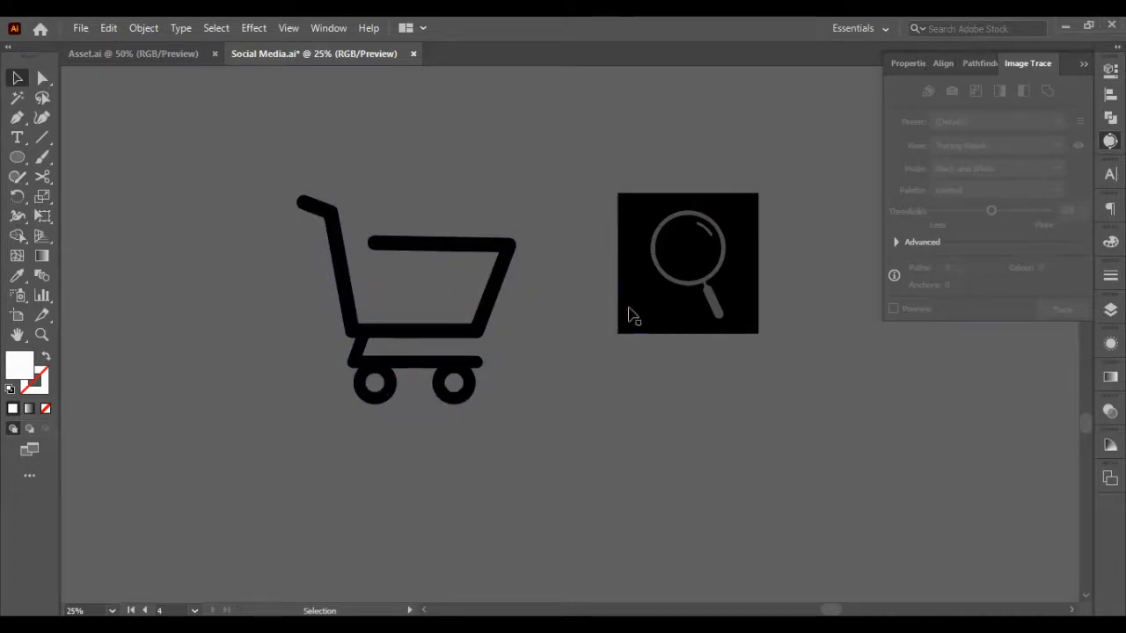
Delete the magnifying glass's black background and black lens fill, and group its remaining parts
{"action": "left_click", "coordinate": [630, 315]}
{"action": "key", "text": "Delete"}
{"action": "left_click", "coordinate": [693, 249]}
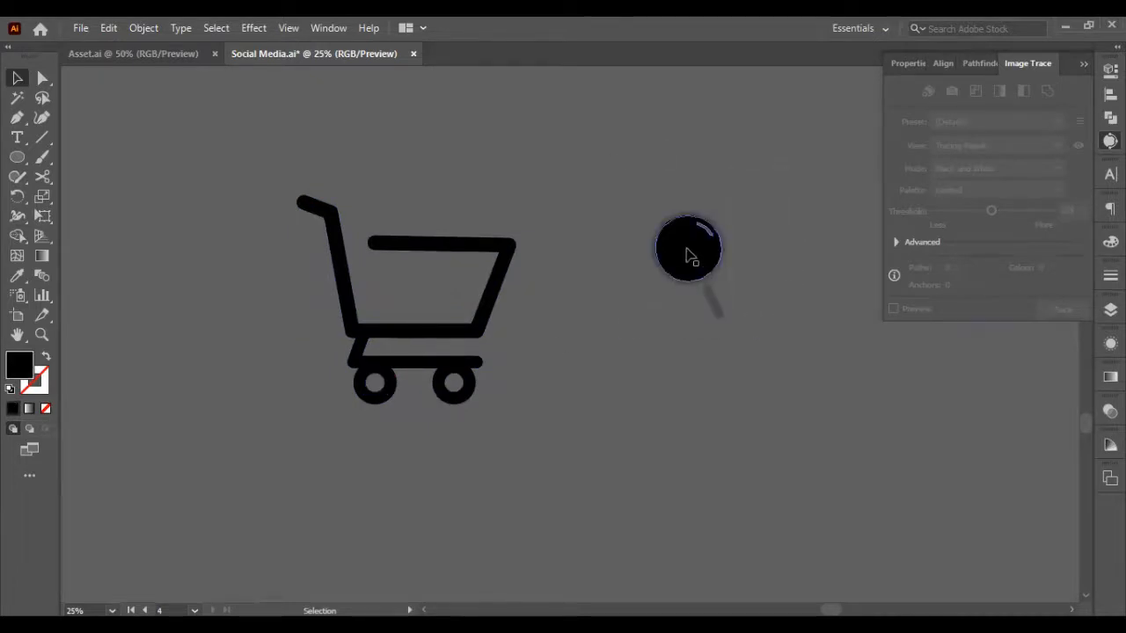
{"action": "key", "text": "Delete"}
{"action": "left_click_drag", "start_coordinate": [630, 196], "coordinate": [779, 412]}
{"action": "key", "text": "ctrl+g"}
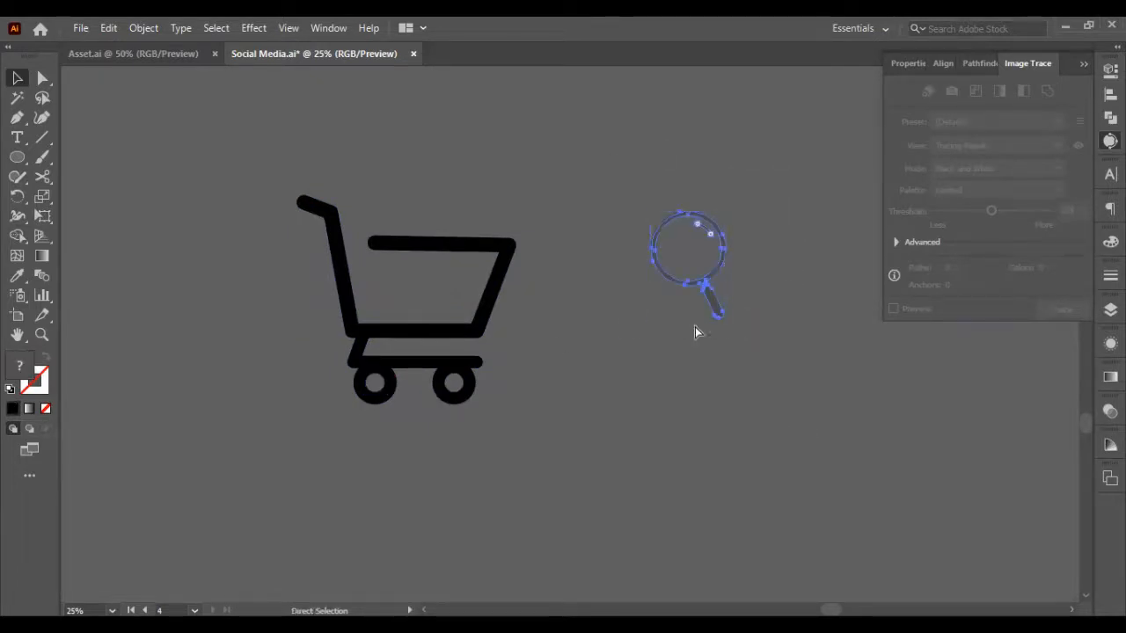
Cut the cart and magnifying glass icons together and paste them over the shoe store page in Adobe XD
{"action": "left_click_drag", "start_coordinate": [237, 244], "coordinate": [799, 408]}
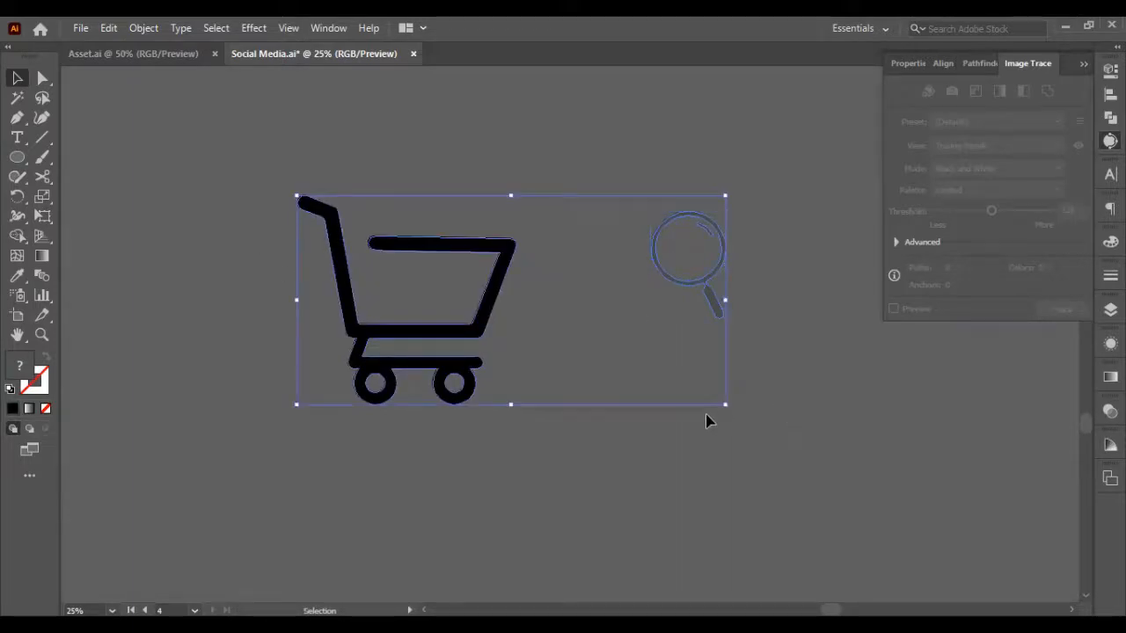
{"action": "key", "text": "ctrl+c"}
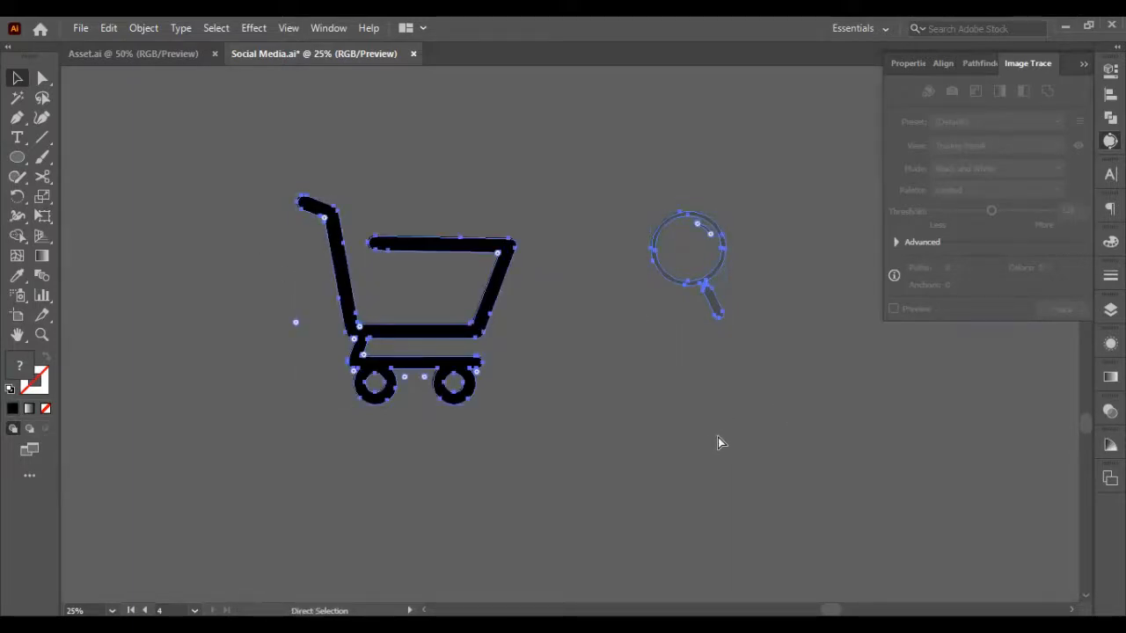
{"action": "key", "text": "ctrl+x"}
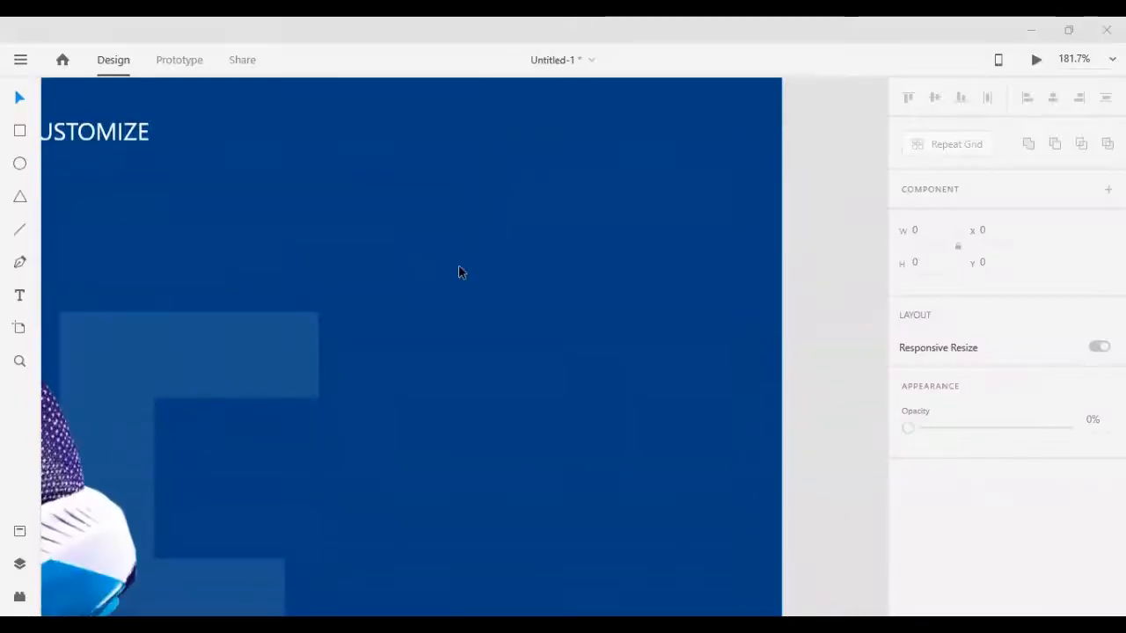
{"action": "scroll", "coordinate": [412, 307], "scroll_direction": "down", "scroll_amount": 6}
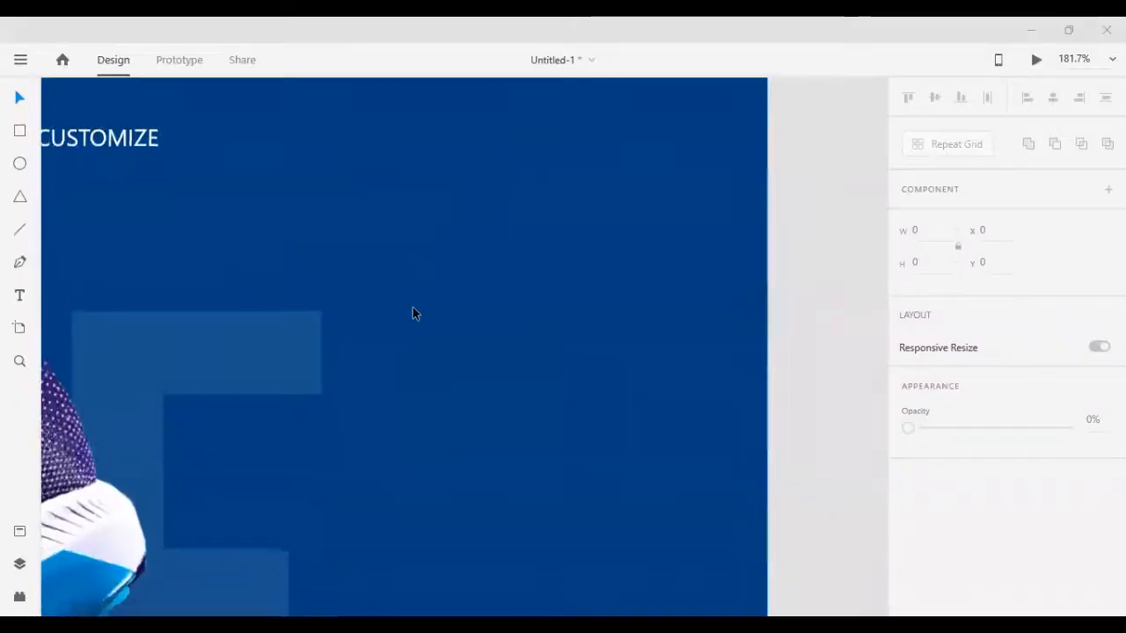
{"action": "scroll", "coordinate": [458, 259], "scroll_direction": "up", "scroll_amount": 3}
{"action": "scroll", "coordinate": [460, 264], "scroll_direction": "up", "scroll_amount": 3}
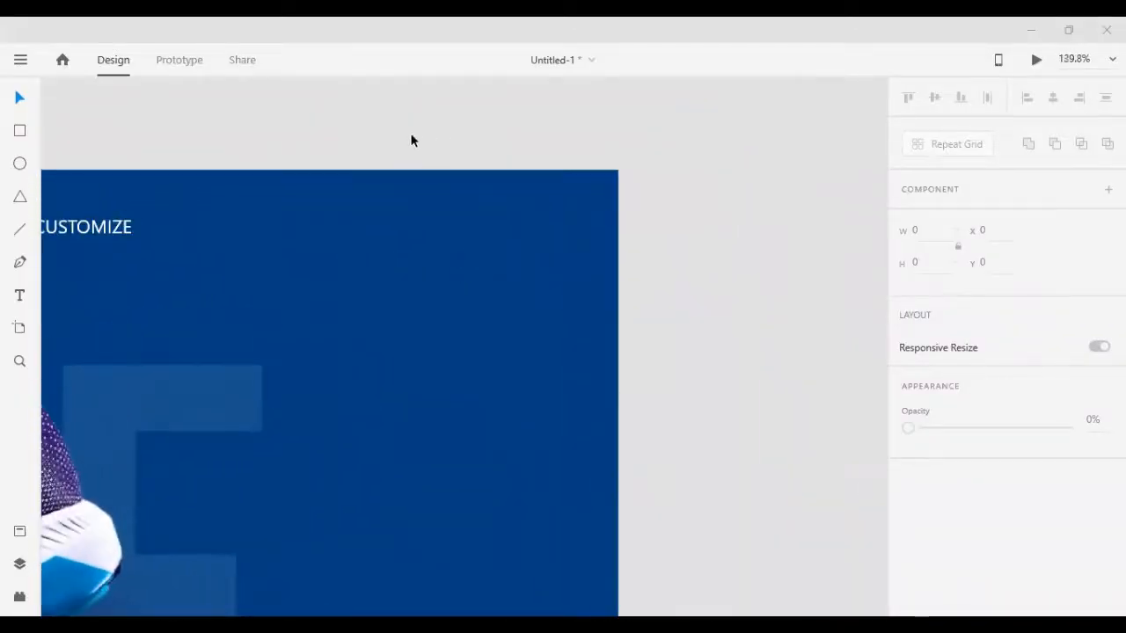
{"action": "key", "text": "ctrl+v"}
{"action": "left_click_drag", "start_coordinate": [429, 207], "coordinate": [569, 216]}
{"action": "left_click", "coordinate": [788, 207]}
{"action": "left_click_drag", "start_coordinate": [514, 269], "coordinate": [605, 275]}
Ungroup the pasted cart and magnifying glass so each icon can be handled separately
{"action": "scroll", "coordinate": [605, 276], "scroll_direction": "down", "scroll_amount": 6}
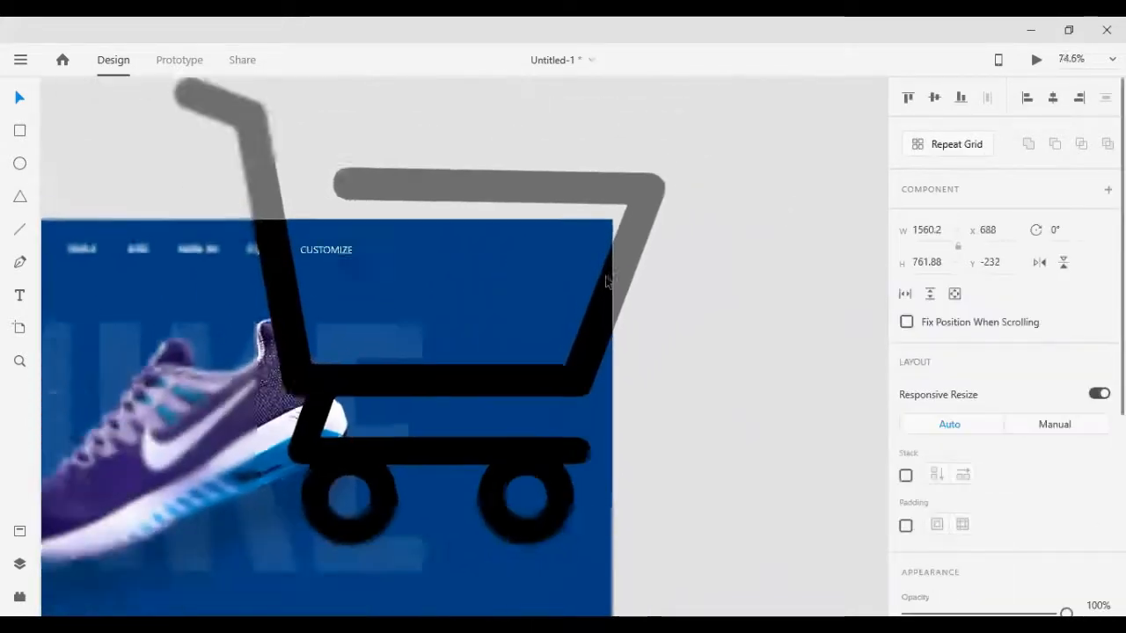
{"action": "left_click", "coordinate": [752, 292], "text": "shift"}
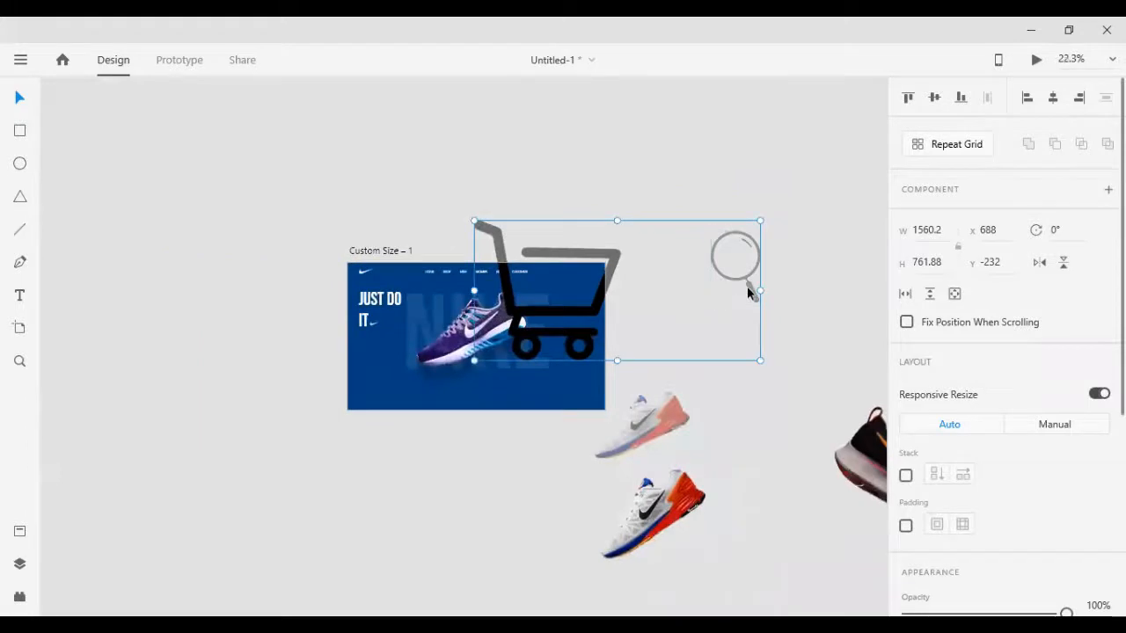
{"action": "left_click", "coordinate": [745, 271]}
{"action": "left_click", "coordinate": [580, 307]}
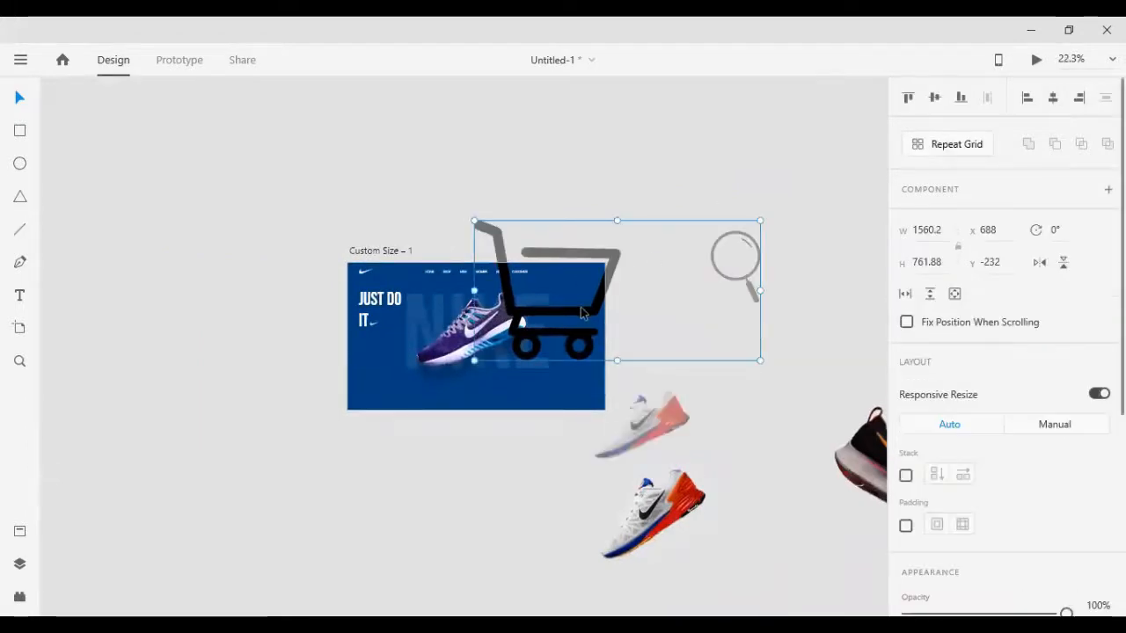
{"action": "right_click", "coordinate": [580, 312]}
{"action": "left_click", "coordinate": [692, 299]}
{"action": "left_click", "coordinate": [748, 294]}
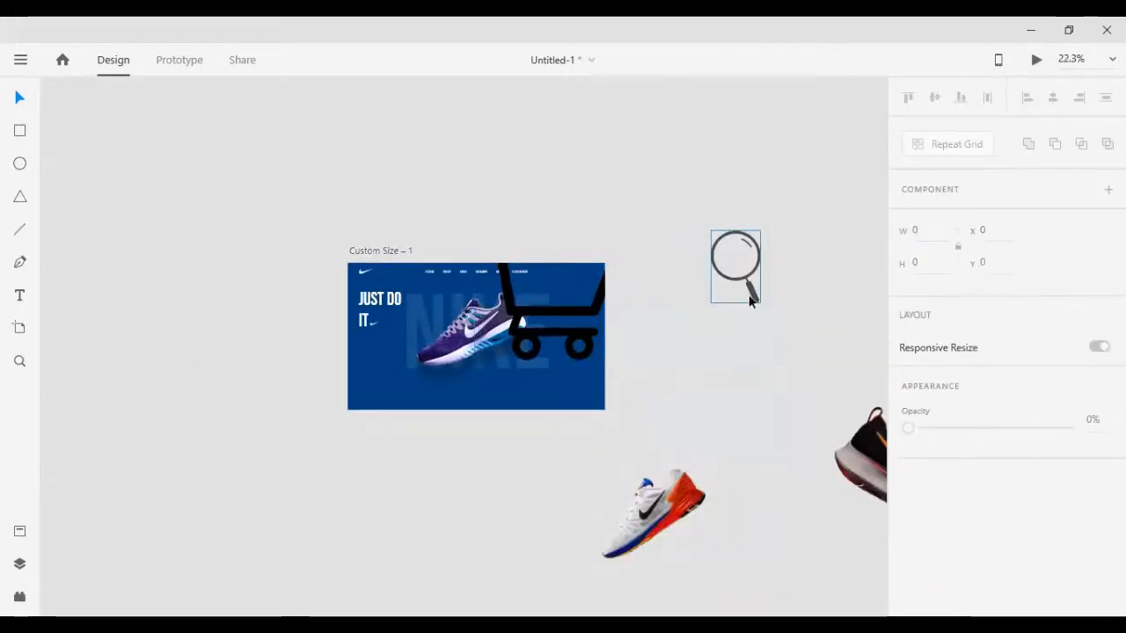
{"action": "left_click", "coordinate": [728, 304]}
Shrink the cart icon to about 79 by 76 and move it up beside the CUSTOMIZE navigation item
{"action": "left_click", "coordinate": [525, 322]}
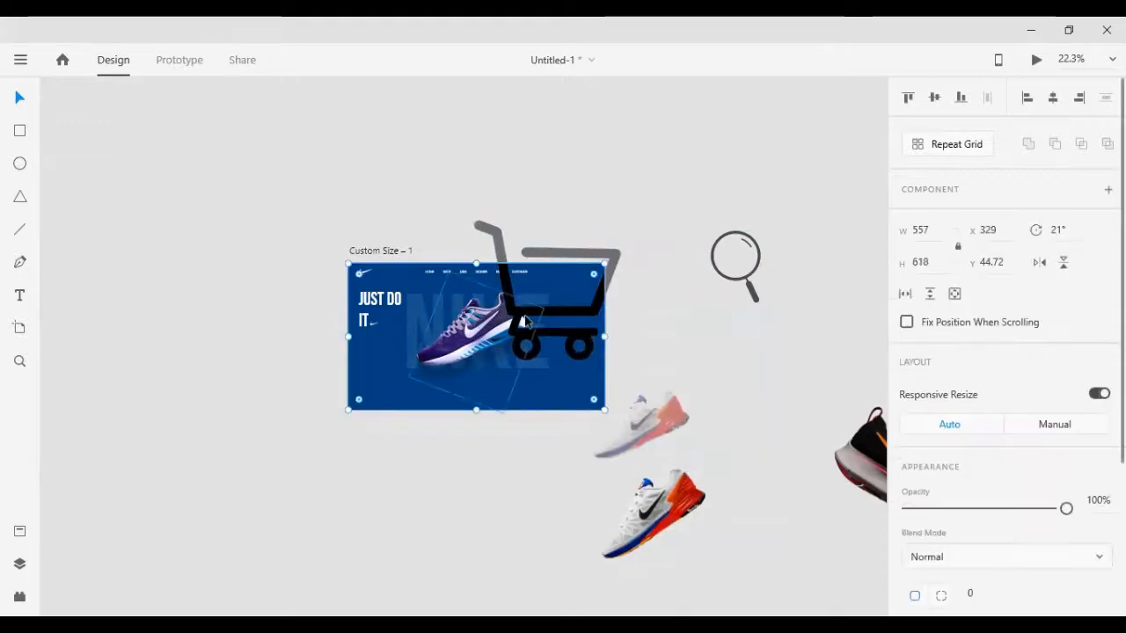
{"action": "left_click", "coordinate": [575, 317]}
{"action": "left_click_drag", "start_coordinate": [621, 218], "coordinate": [554, 275]}
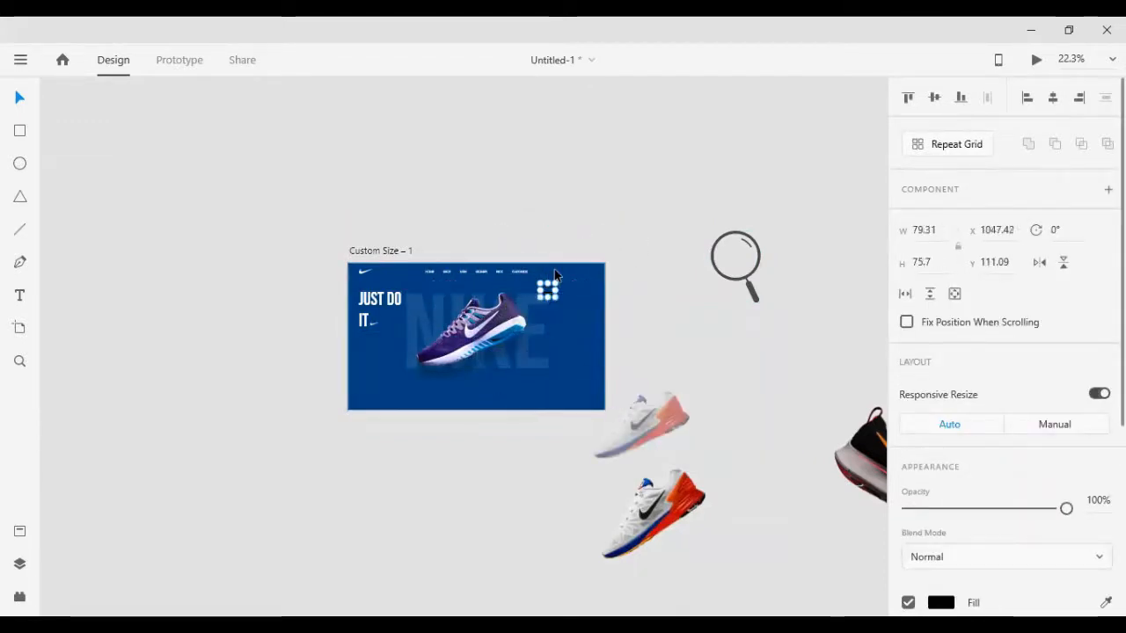
{"action": "key", "text": "shift+Up"}
{"action": "key", "text": "shift+Up"}
{"action": "key", "text": "shift+Up"}
{"action": "key", "text": "shift+Up"}
{"action": "key", "text": "shift+Up"}
{"action": "key", "text": "shift+Up"}
{"action": "key", "text": "shift+Up"}
{"action": "key", "text": "shift+Up"}
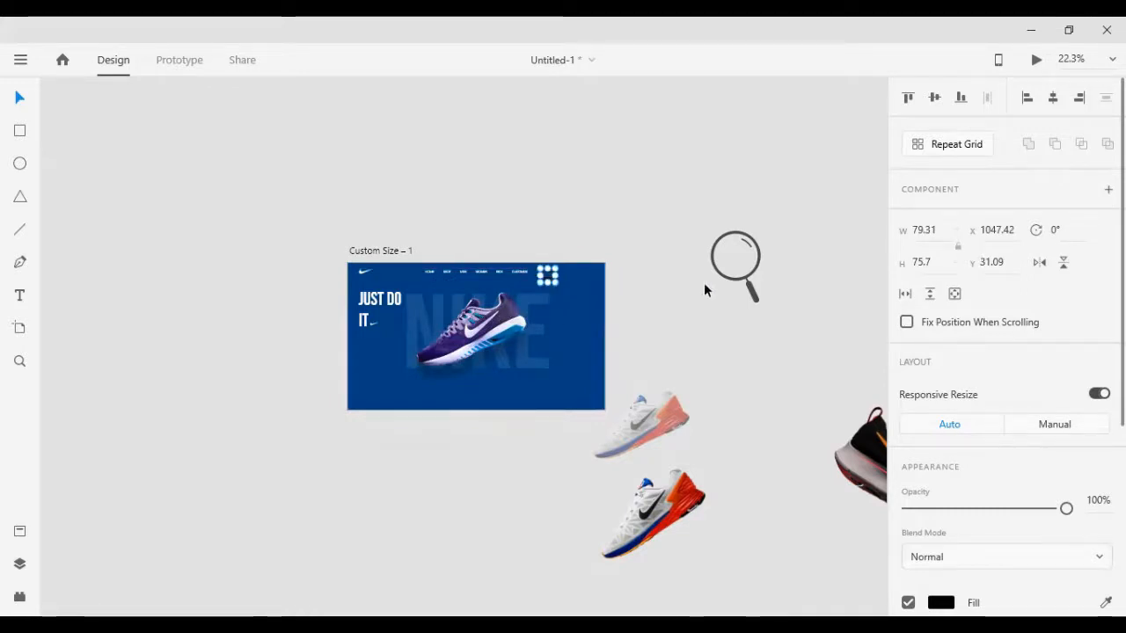
Shrink the magnifying glass to about 59 by 85 in the page's upper-right corner and move the cart directly beside it
{"action": "left_click", "coordinate": [748, 291]}
{"action": "left_click_drag", "start_coordinate": [748, 291], "coordinate": [608, 308]}
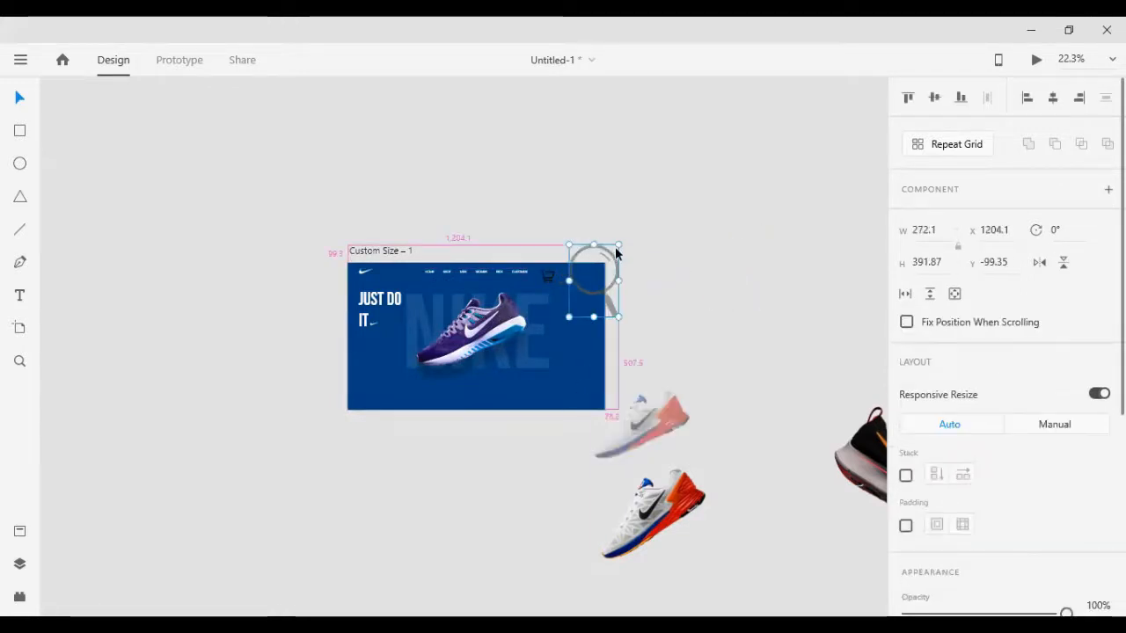
{"action": "left_click_drag", "start_coordinate": [617, 245], "coordinate": [599, 271]}
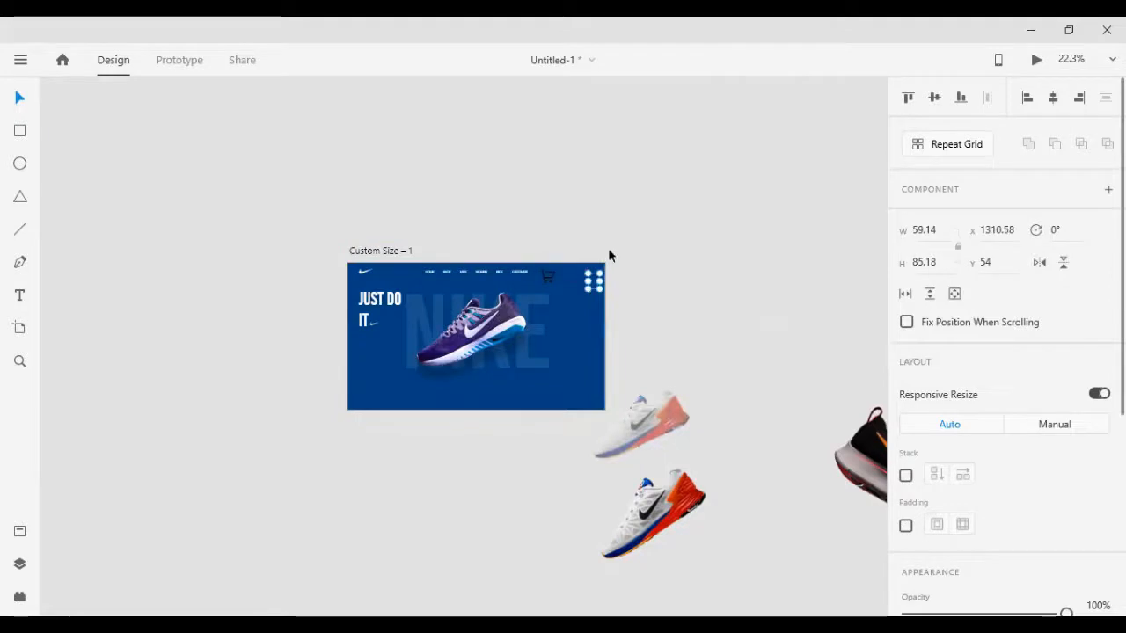
{"action": "scroll", "coordinate": [590, 255], "scroll_direction": "up", "scroll_amount": 8}
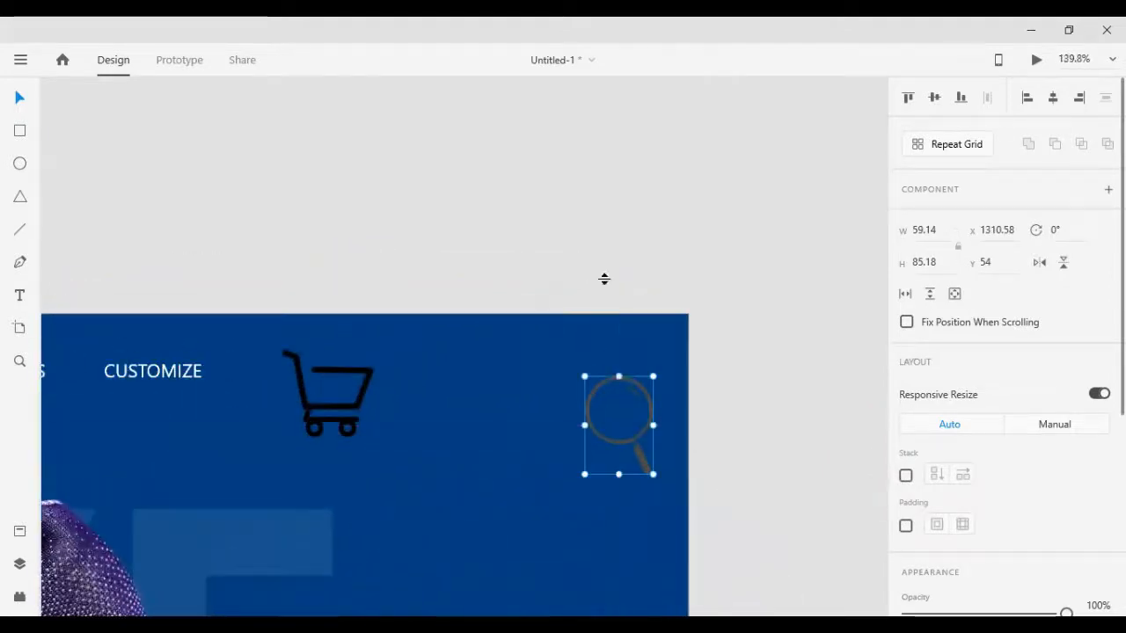
{"action": "scroll", "coordinate": [604, 277], "scroll_direction": "up", "scroll_amount": 2}
{"action": "scroll", "coordinate": [707, 252], "scroll_direction": "up", "scroll_amount": 2}
{"action": "left_click_drag", "start_coordinate": [586, 497], "coordinate": [565, 460]}
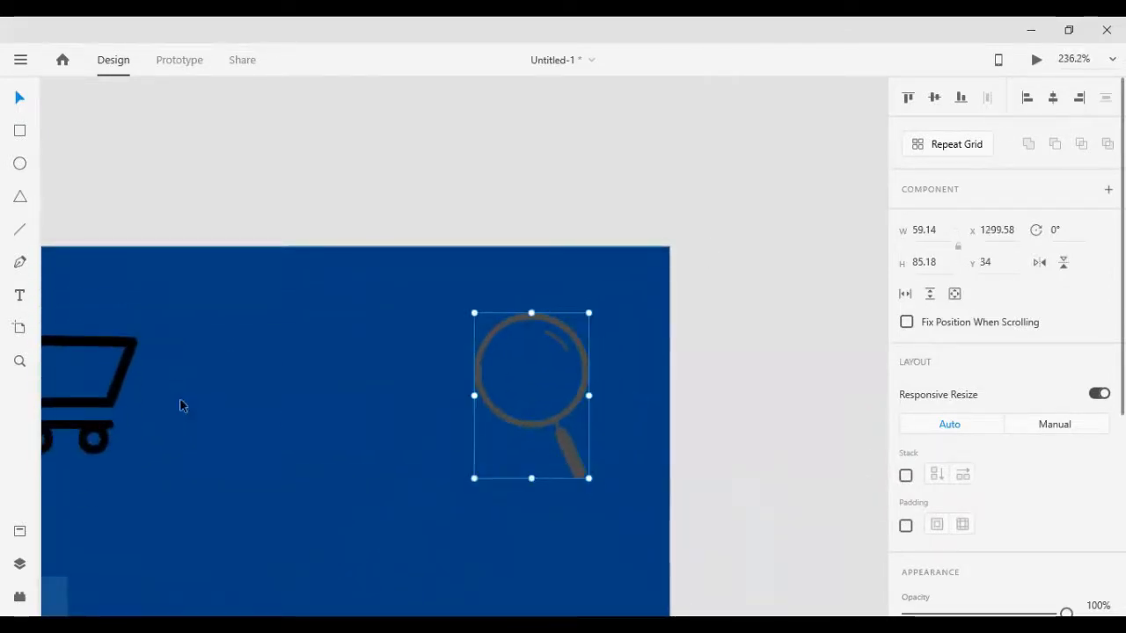
{"action": "left_click_drag", "start_coordinate": [126, 390], "coordinate": [416, 389]}
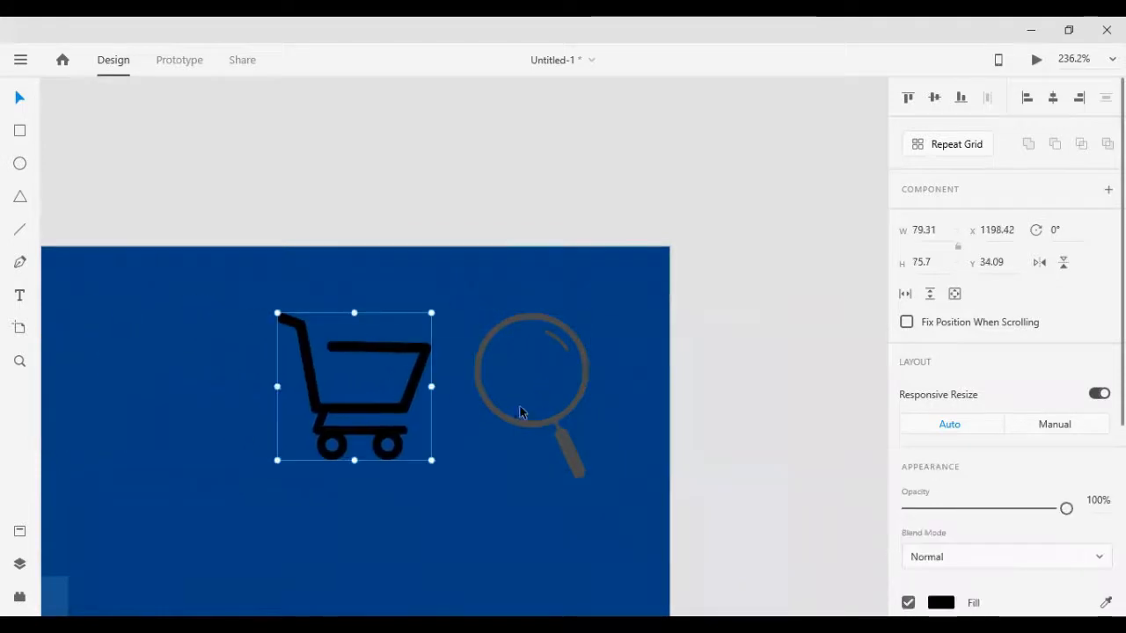
Set the fill of both the cart and magnifying glass icons to white, #FFFFFF
{"action": "left_click", "coordinate": [508, 421], "text": "shift"}
{"action": "scroll", "coordinate": [941, 440], "scroll_direction": "down", "scroll_amount": 5}
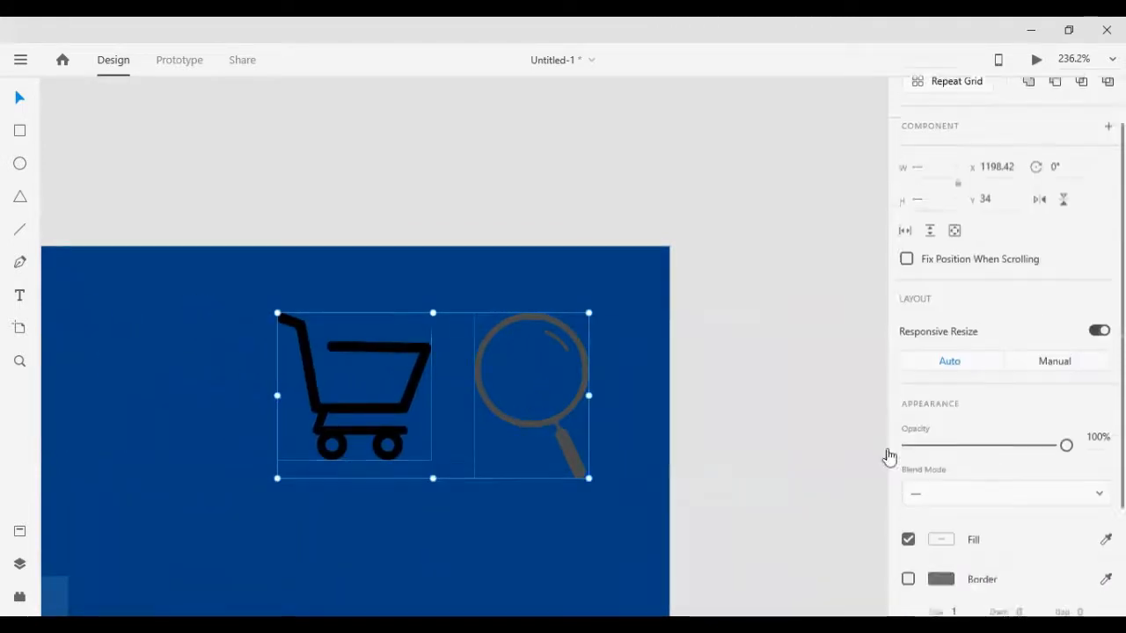
{"action": "left_click", "coordinate": [941, 389]}
{"action": "left_click_drag", "start_coordinate": [726, 308], "coordinate": [684, 281]}
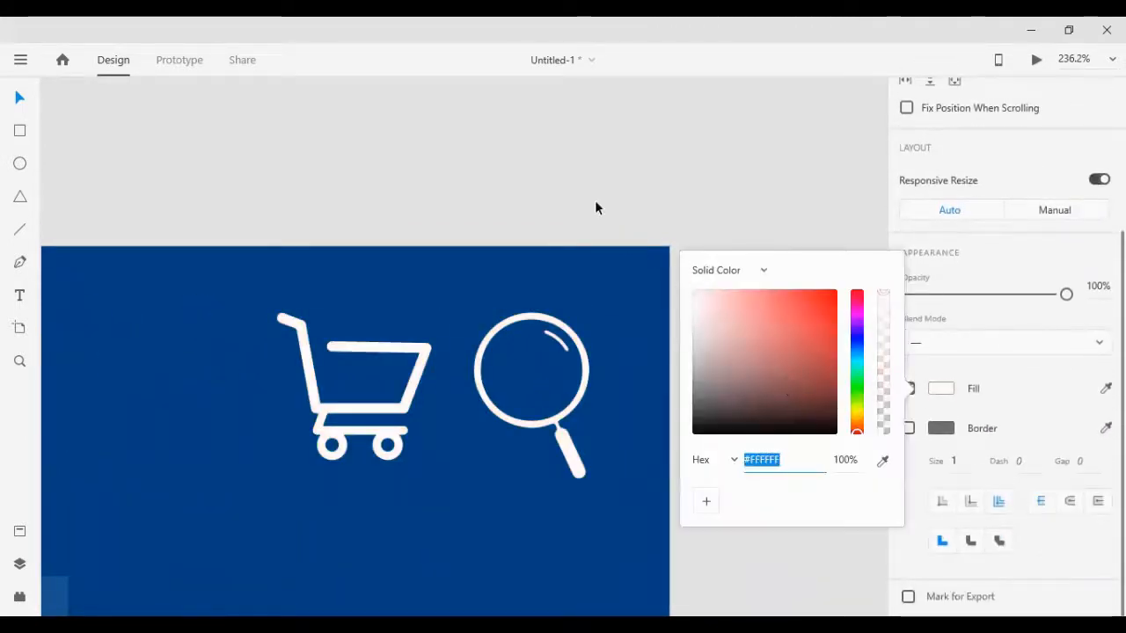
{"action": "left_click", "coordinate": [595, 199]}
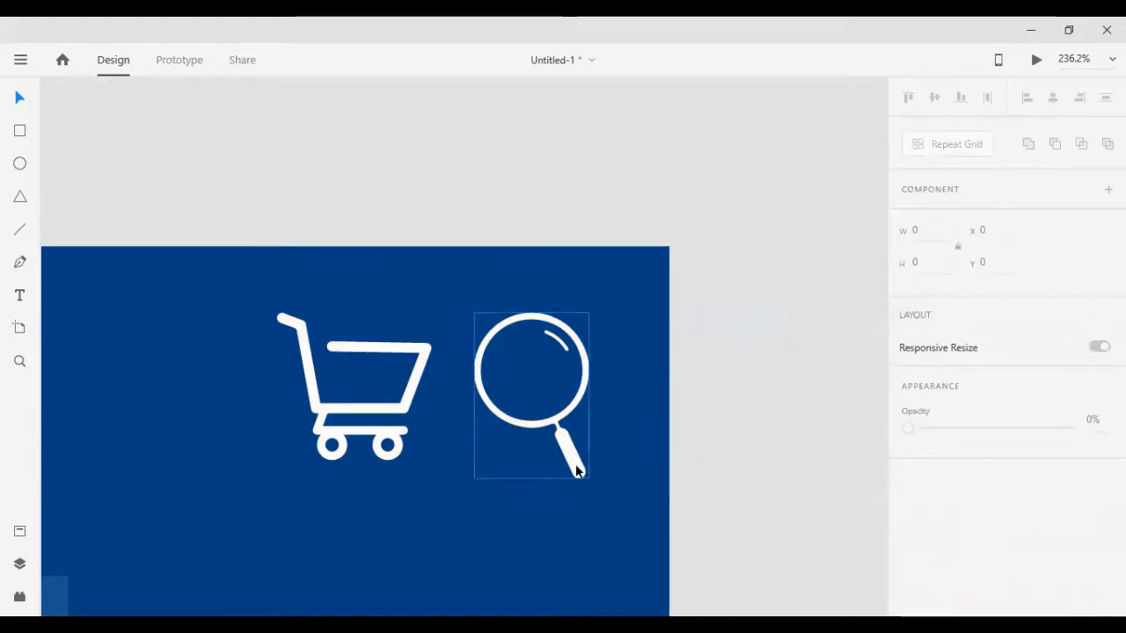
Shrink the magnifying glass to about 27 by 39 and rotate it to -21°
{"action": "left_click", "coordinate": [572, 465]}
{"action": "left_click_drag", "start_coordinate": [588, 480], "coordinate": [572, 419]}
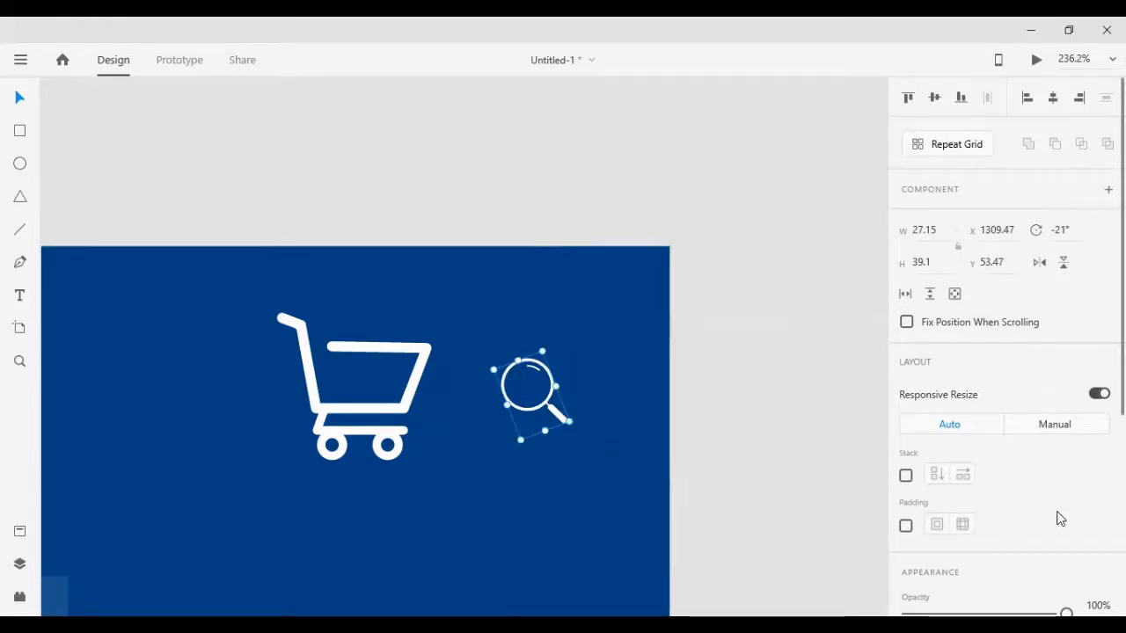
{"action": "left_click", "coordinate": [727, 452]}
Shrink the cart icon to about 25 by 23 and move it into the navigation row after CUSTOMIZE
{"action": "left_click", "coordinate": [421, 363]}
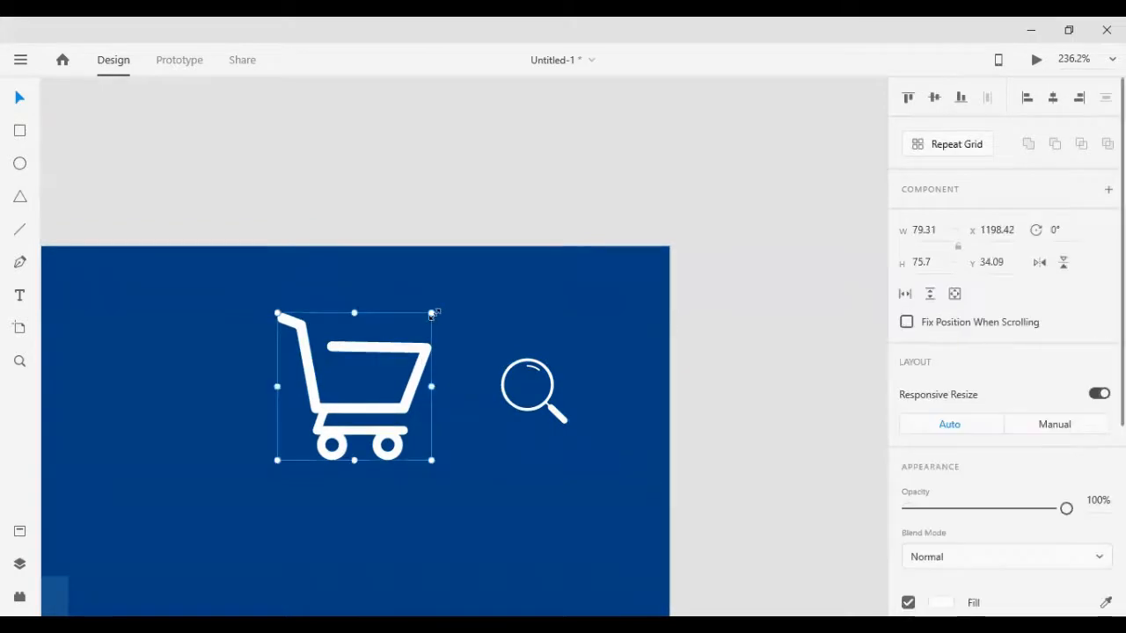
{"action": "left_click_drag", "start_coordinate": [434, 311], "coordinate": [414, 369]}
{"action": "scroll", "coordinate": [413, 367], "scroll_direction": "down", "scroll_amount": 5}
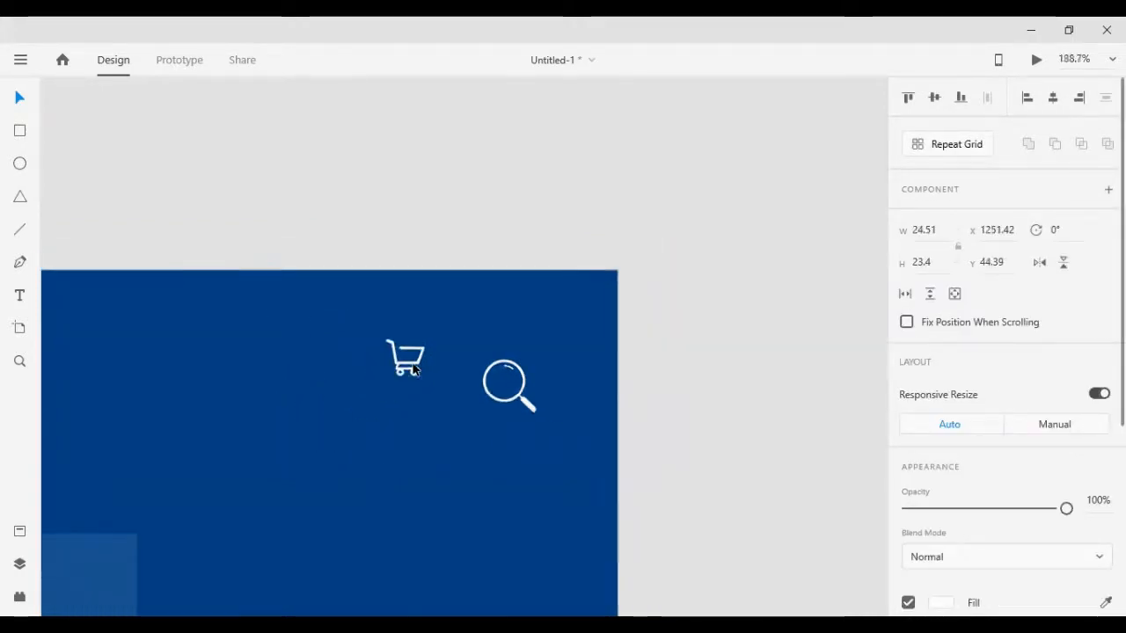
{"action": "scroll", "coordinate": [411, 368], "scroll_direction": "up", "scroll_amount": 1}
{"action": "scroll", "coordinate": [411, 368], "scroll_direction": "down", "scroll_amount": 1}
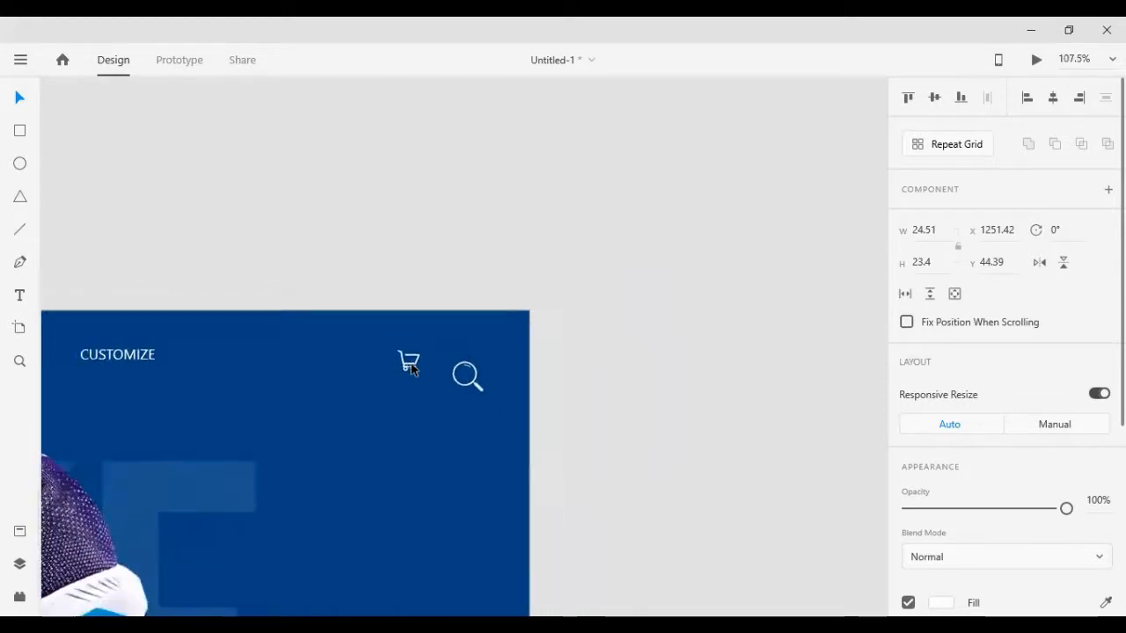
{"action": "left_click_drag", "start_coordinate": [410, 369], "coordinate": [268, 362]}
Move only the magnifying glass left and up to about X 1169, Y 33, following the cart in the navigation row
{"action": "left_click", "coordinate": [472, 388]}
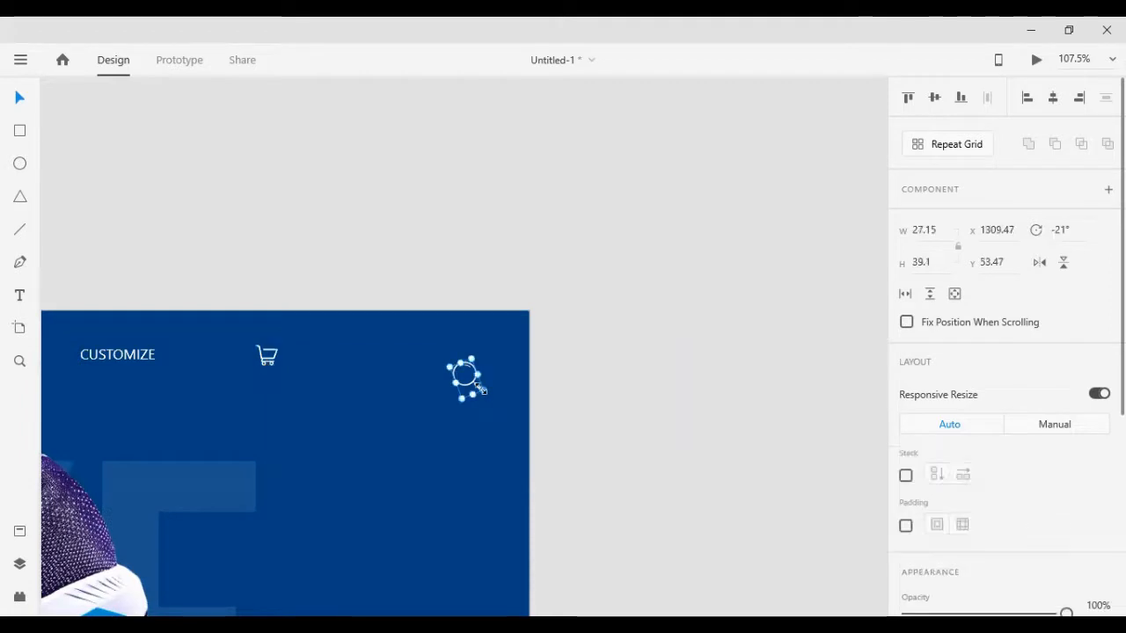
{"action": "left_click", "coordinate": [404, 371]}
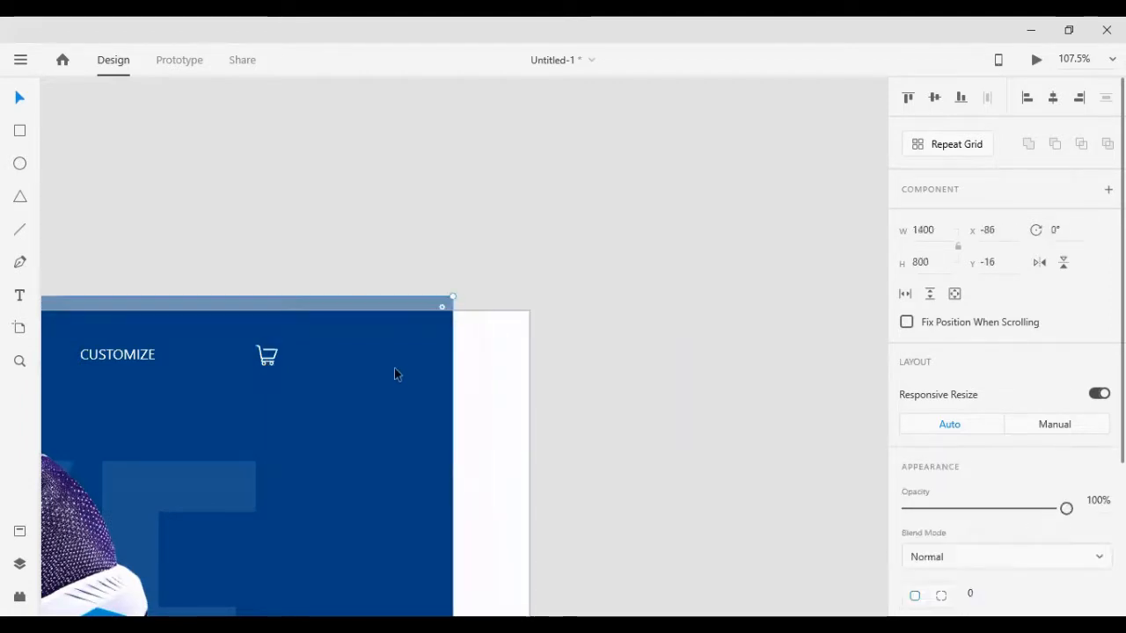
{"action": "left_click_drag", "start_coordinate": [448, 261], "coordinate": [586, 495]}
{"action": "left_click", "coordinate": [465, 442], "text": "shift"}
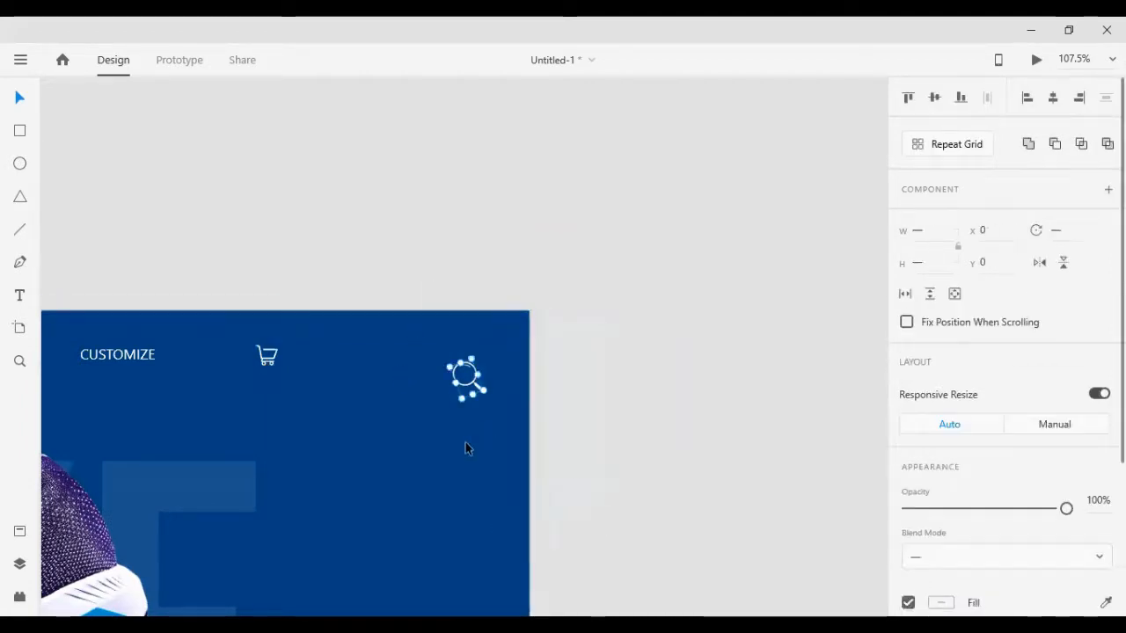
{"action": "key", "text": "shift+Left"}
{"action": "key", "text": "shift+Left"}
{"action": "key", "text": "shift+Left"}
{"action": "key", "text": "shift+Left"}
{"action": "key", "text": "shift+Left"}
{"action": "key", "text": "shift+Left"}
{"action": "key", "text": "shift+Left"}
{"action": "key", "text": "shift+Left"}
{"action": "key", "text": "shift+Left"}
{"action": "key", "text": "shift+Up"}
{"action": "key", "text": "shift+Up"}
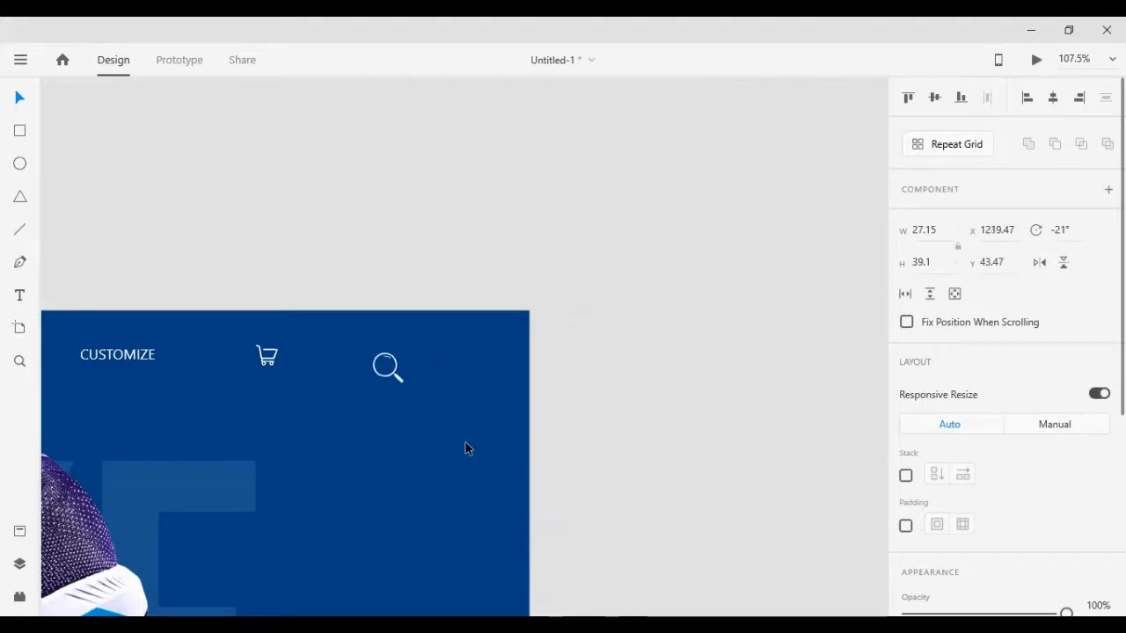
{"action": "key", "text": "shift+Left"}
{"action": "key", "text": "shift+Left"}
{"action": "key", "text": "shift+Left"}
{"action": "key", "text": "shift+Left"}
{"action": "key", "text": "shift+Left"}
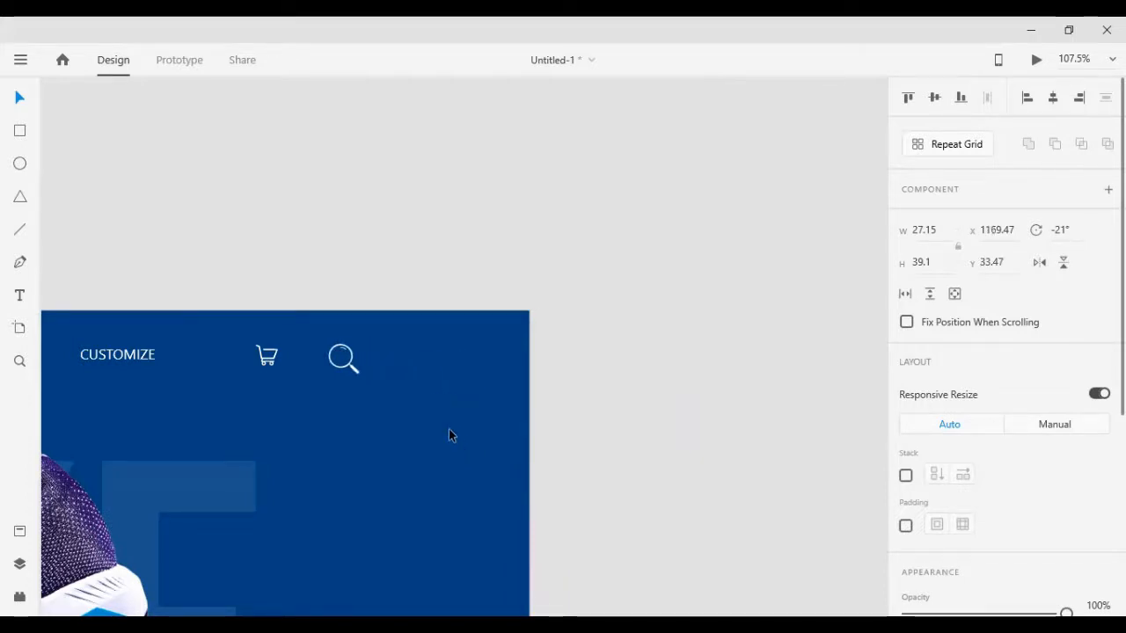
Shrink the magnifying glass proportionally about its center to about 18 by 26
{"action": "scroll", "coordinate": [183, 319], "scroll_direction": "up", "scroll_amount": 3}
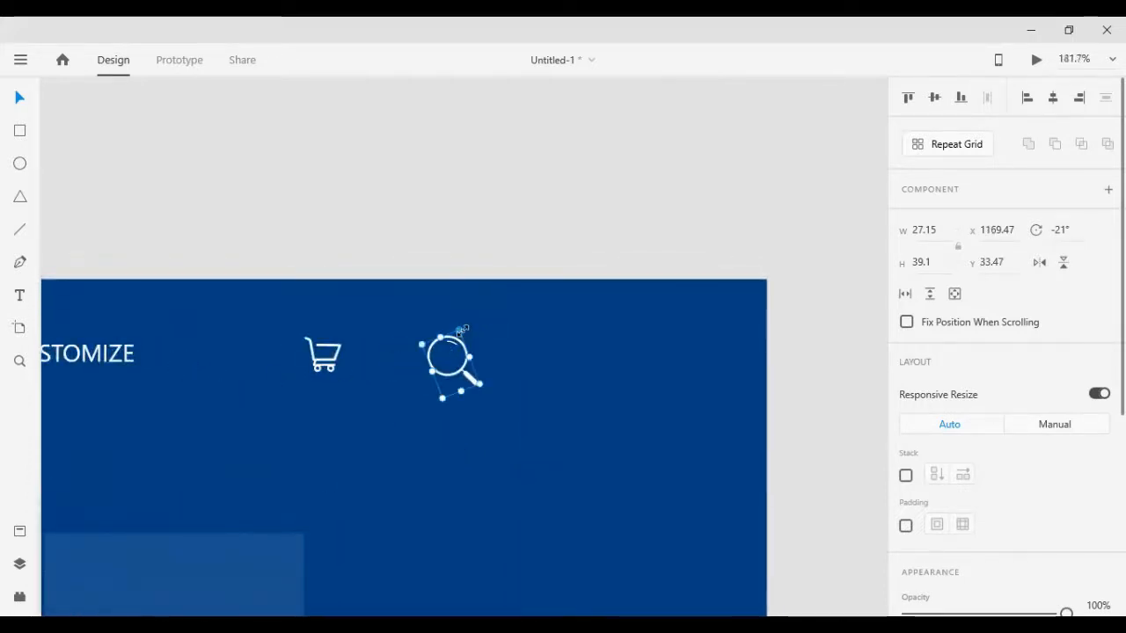
{"action": "key", "text": "alt"}
{"action": "left_click_drag", "start_coordinate": [459, 330], "coordinate": [457, 339]}
Align the cart and magnifying glass icons to each other by their vertical middles
{"action": "left_click_drag", "start_coordinate": [291, 231], "coordinate": [537, 426]}
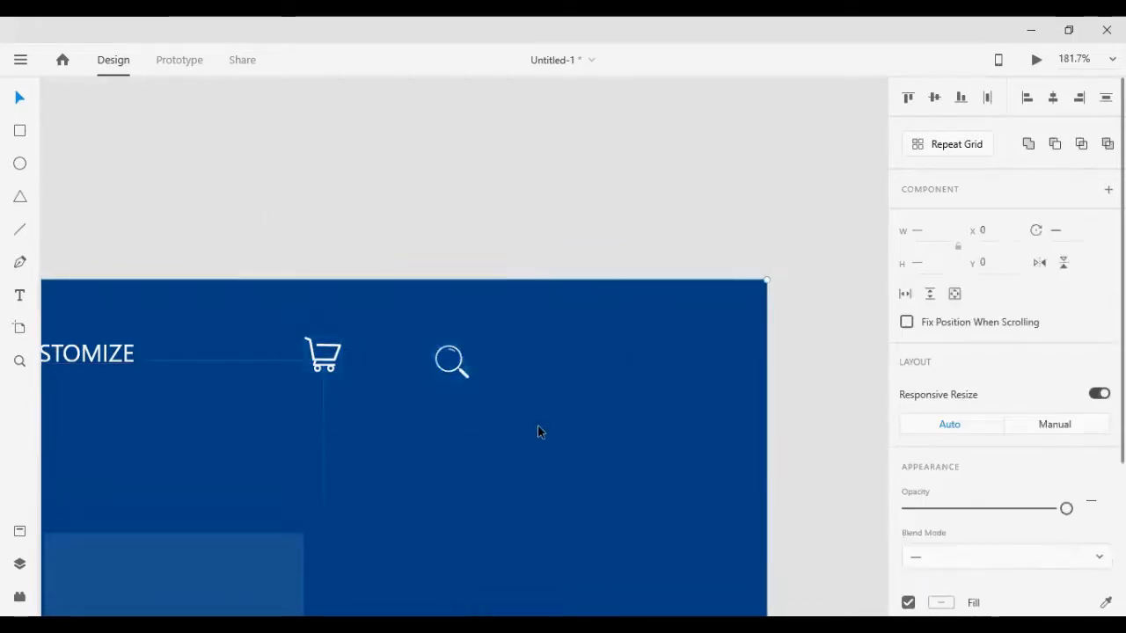
{"action": "left_click", "coordinate": [150, 499], "text": "shift"}
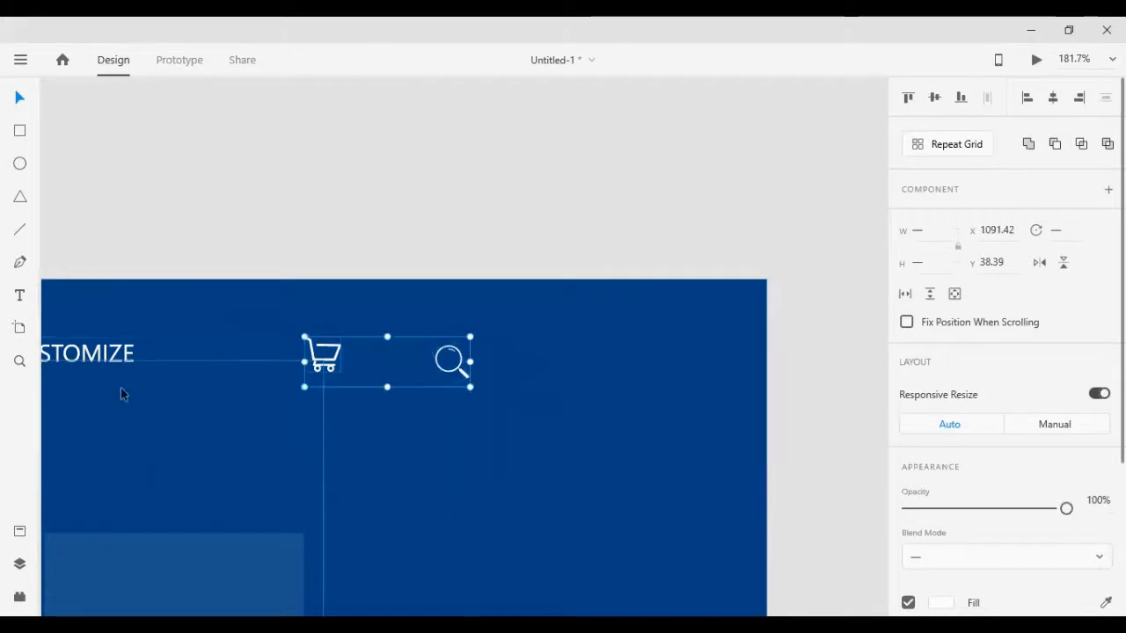
{"action": "left_click", "coordinate": [934, 99]}
{"action": "left_click", "coordinate": [425, 206]}
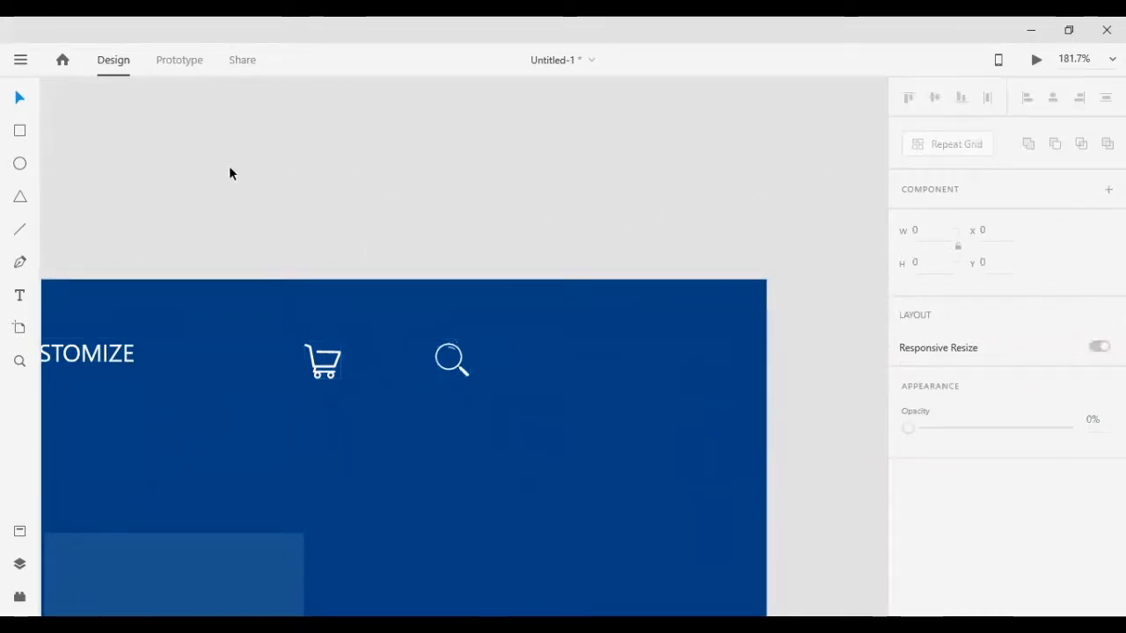
Move only the magnifying glass down to Y 43 and left past the cart to about X 1052, leaving a small gap
{"action": "left_click_drag", "start_coordinate": [421, 242], "coordinate": [559, 443]}
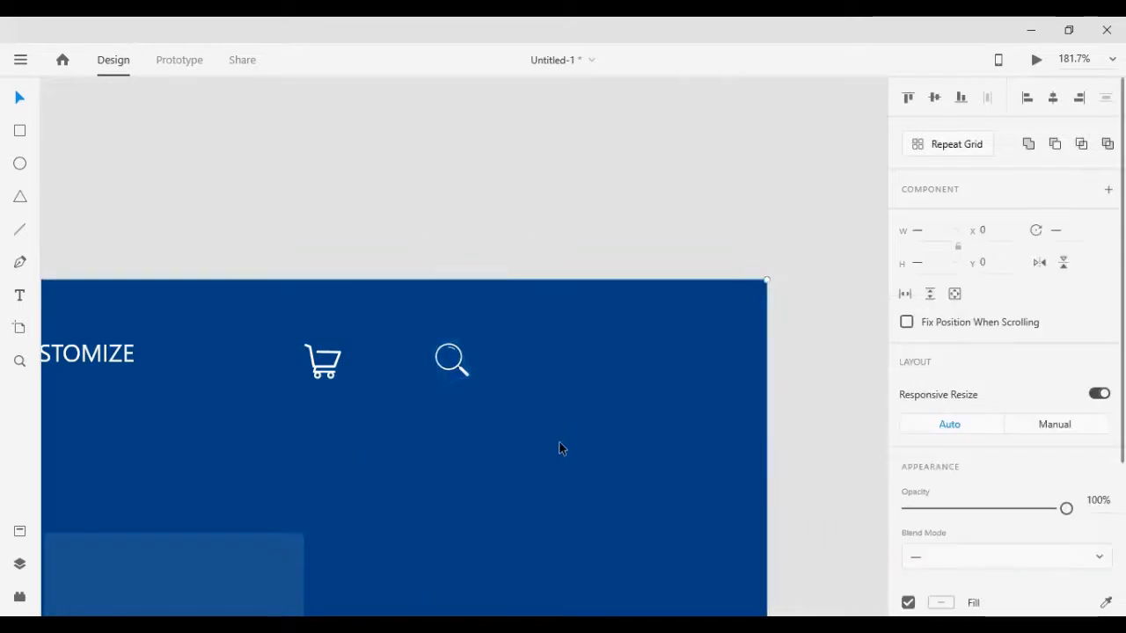
{"action": "left_click", "coordinate": [537, 456], "text": "shift"}
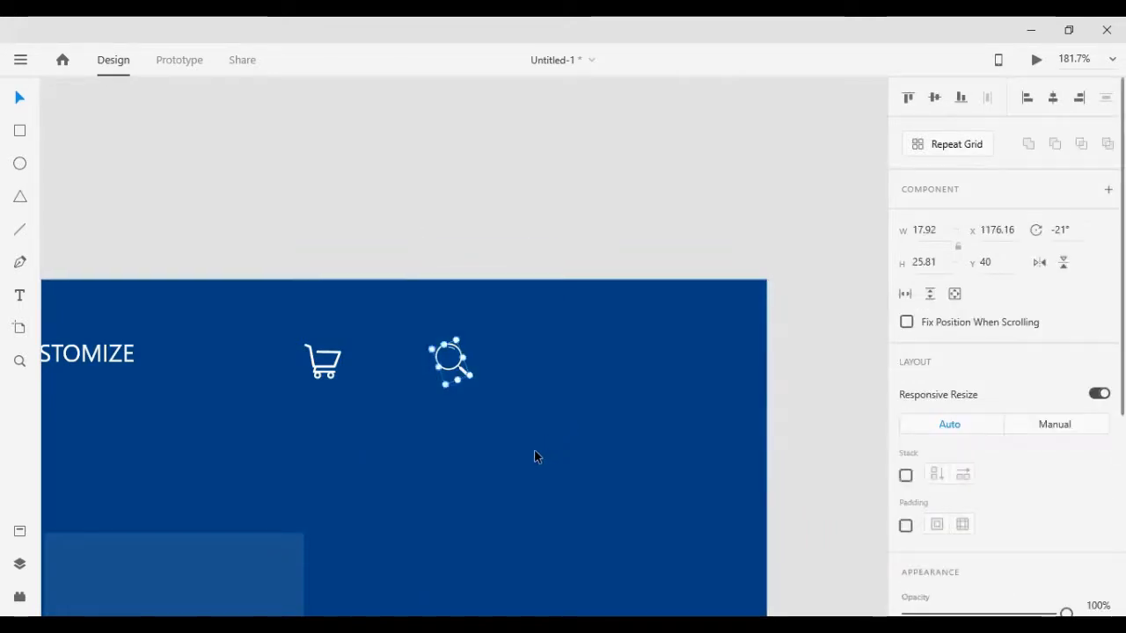
{"action": "key", "text": "Down"}
{"action": "key", "text": "Down"}
{"action": "key", "text": "Down"}
{"action": "key", "text": "shift+Left"}
{"action": "key", "text": "shift+Left"}
{"action": "key", "text": "shift+Left"}
{"action": "key", "text": "shift+Left"}
{"action": "key", "text": "shift+Left"}
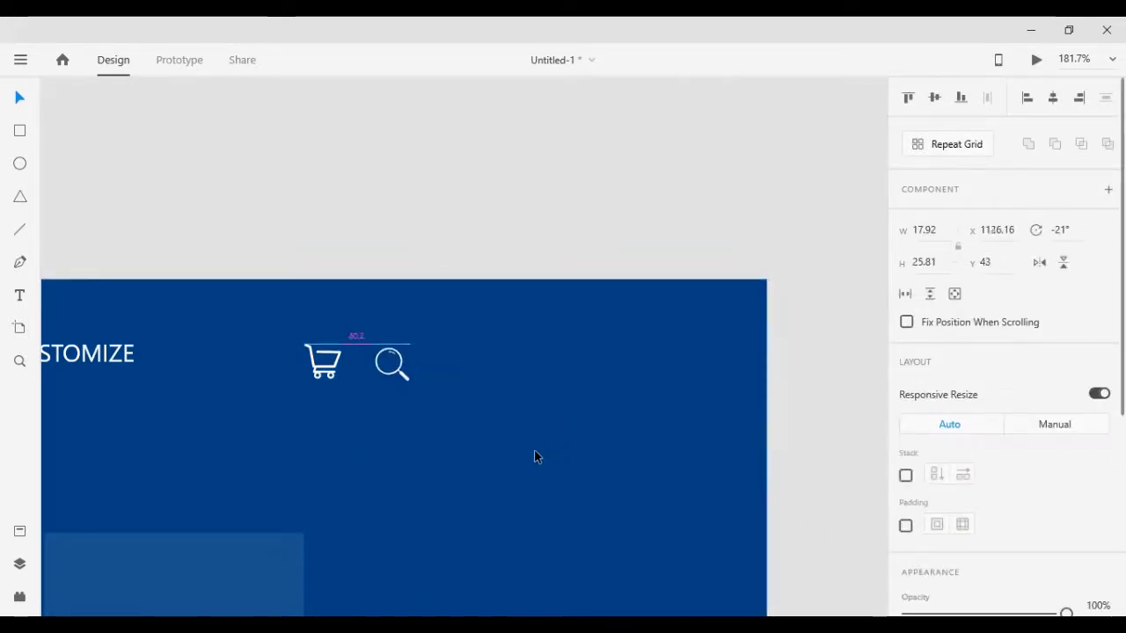
{"action": "key", "text": "shift+Left"}
{"action": "key", "text": "shift+Left"}
{"action": "key", "text": "shift+Left"}
{"action": "key", "text": "shift+Left"}
{"action": "key", "text": "shift+Left"}
{"action": "key", "text": "shift+Left"}
{"action": "key", "text": "Right"}
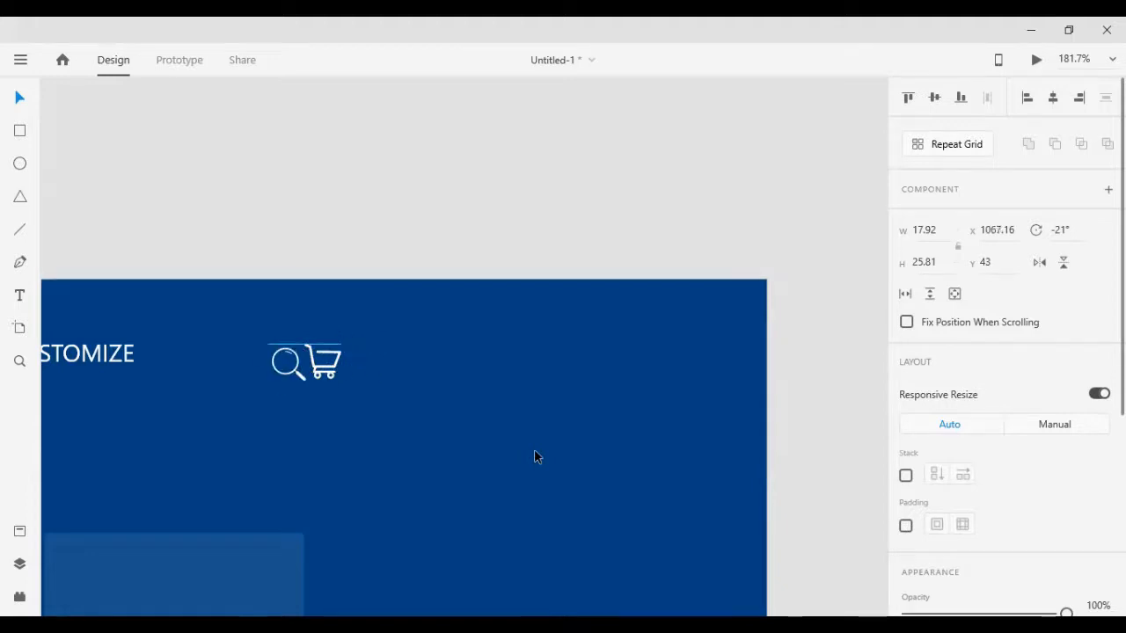
{"action": "key", "text": "Right"}
{"action": "key", "text": "Right"}
{"action": "key", "text": "Right"}
{"action": "key", "text": "Right"}
{"action": "key", "text": "Right"}
{"action": "key", "text": "shift+Left"}
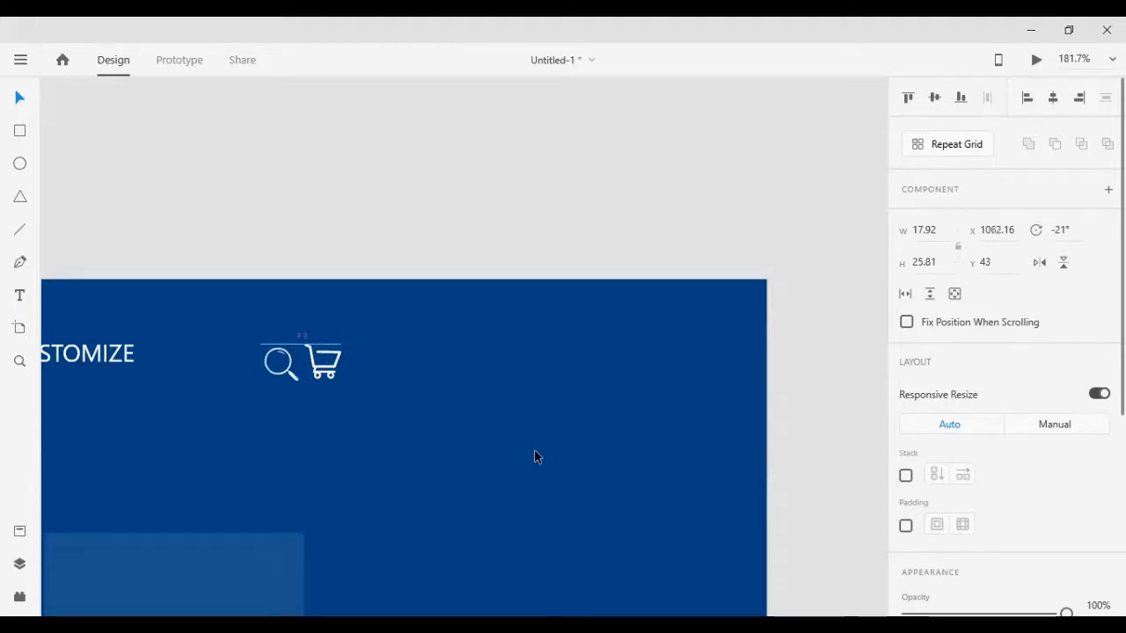
{"action": "key", "text": "shift+Left"}
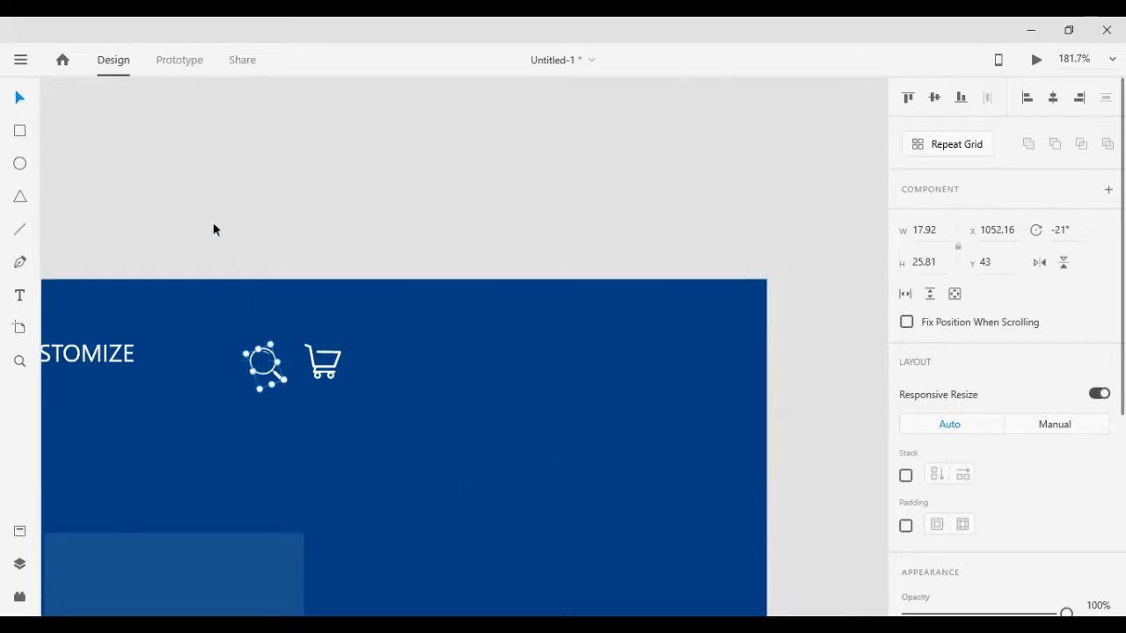
Group the magnifying glass and cart icons together, leaving the blue background out of the group
{"action": "left_click_drag", "start_coordinate": [193, 210], "coordinate": [482, 427]}
{"action": "left_click", "coordinate": [441, 455], "text": "shift"}
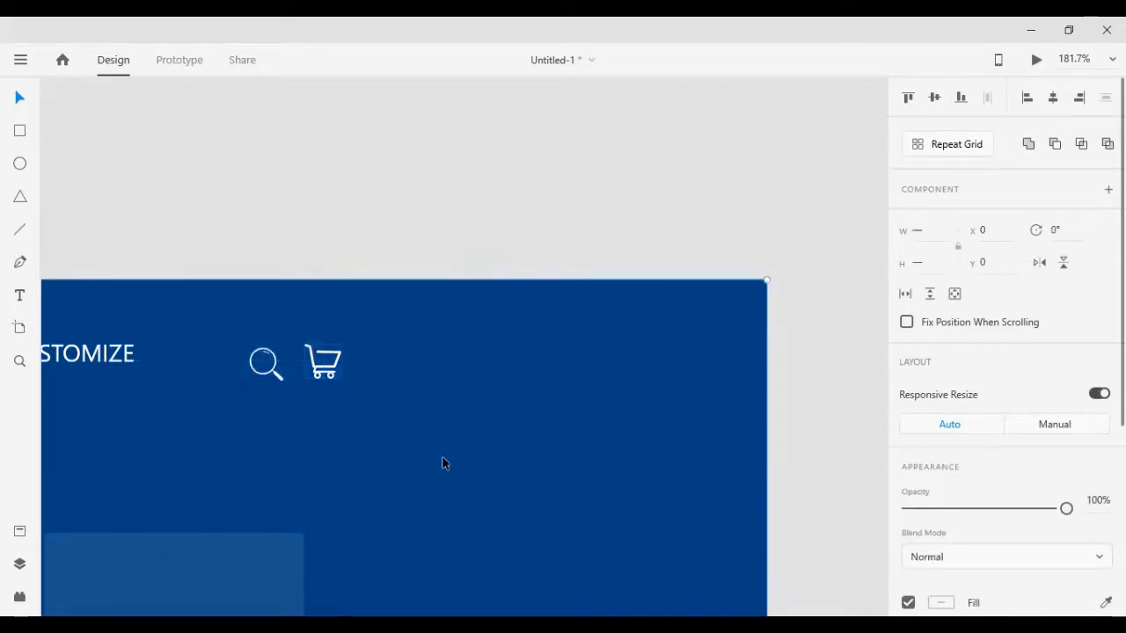
{"action": "left_click_drag", "start_coordinate": [193, 205], "coordinate": [419, 446]}
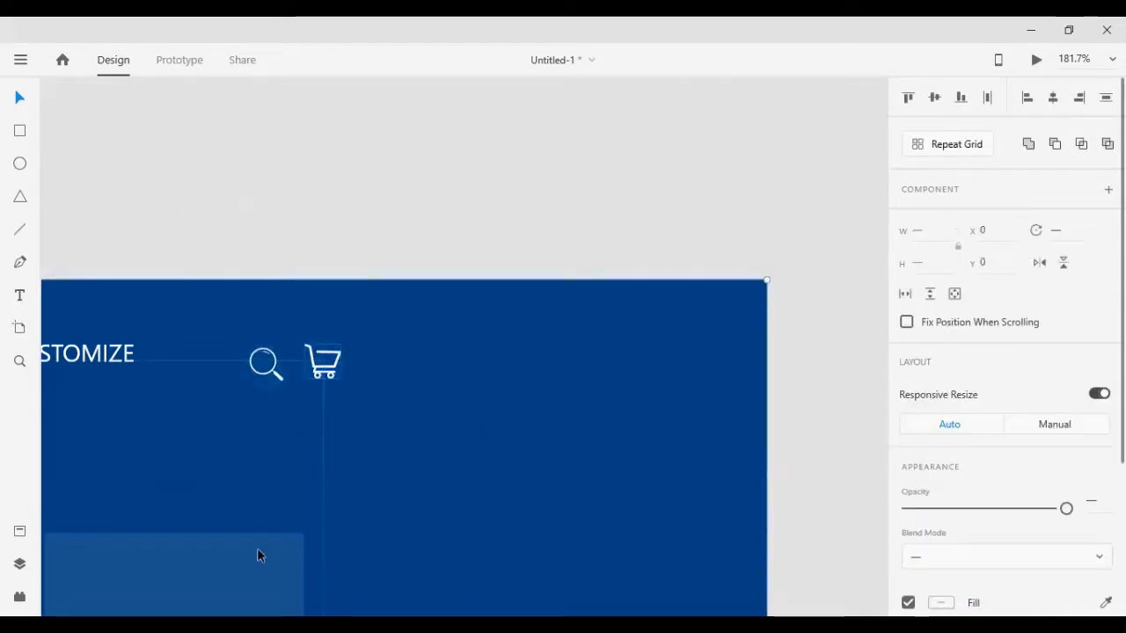
{"action": "key", "text": "ctrl+g"}
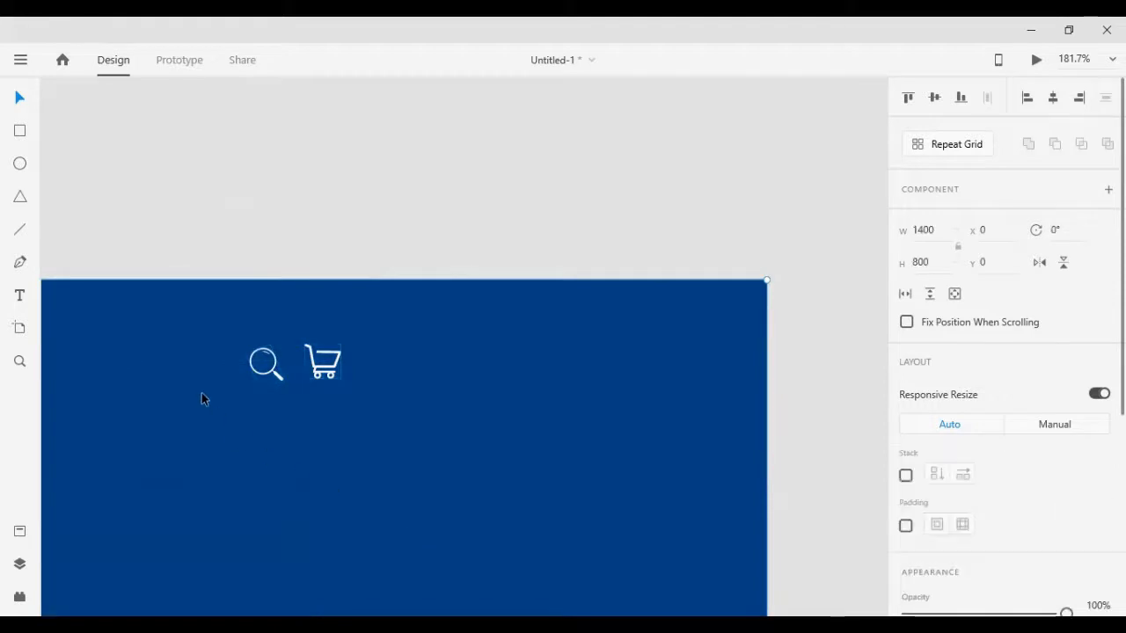
{"action": "key", "text": "ctrl+z"}
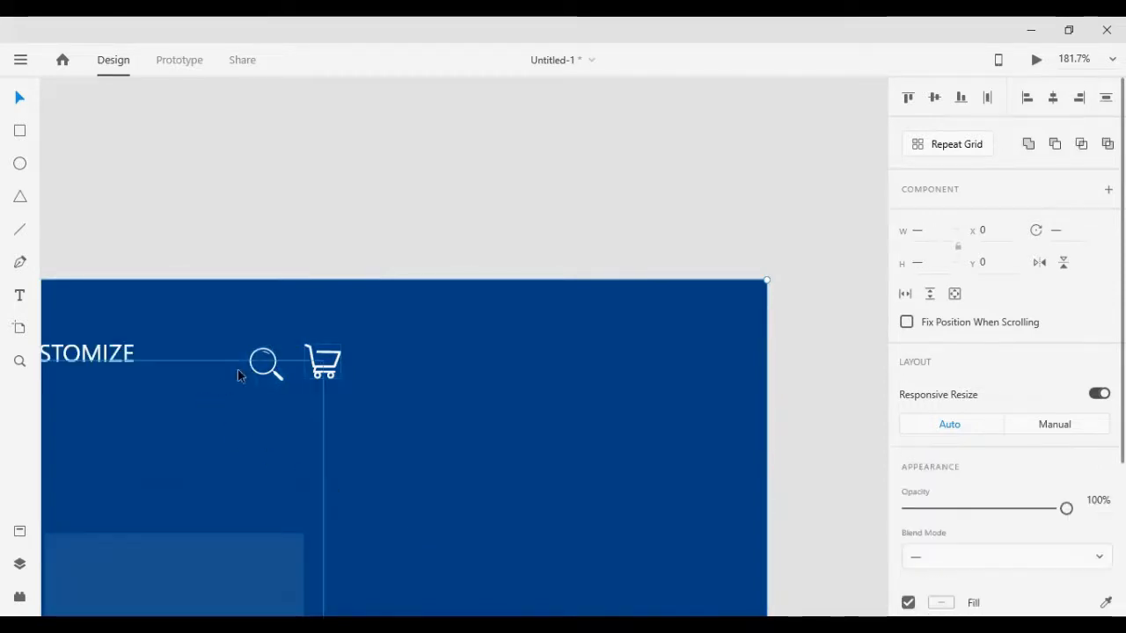
{"action": "left_click", "coordinate": [664, 413], "text": "shift"}
{"action": "key", "text": "ctrl+g"}
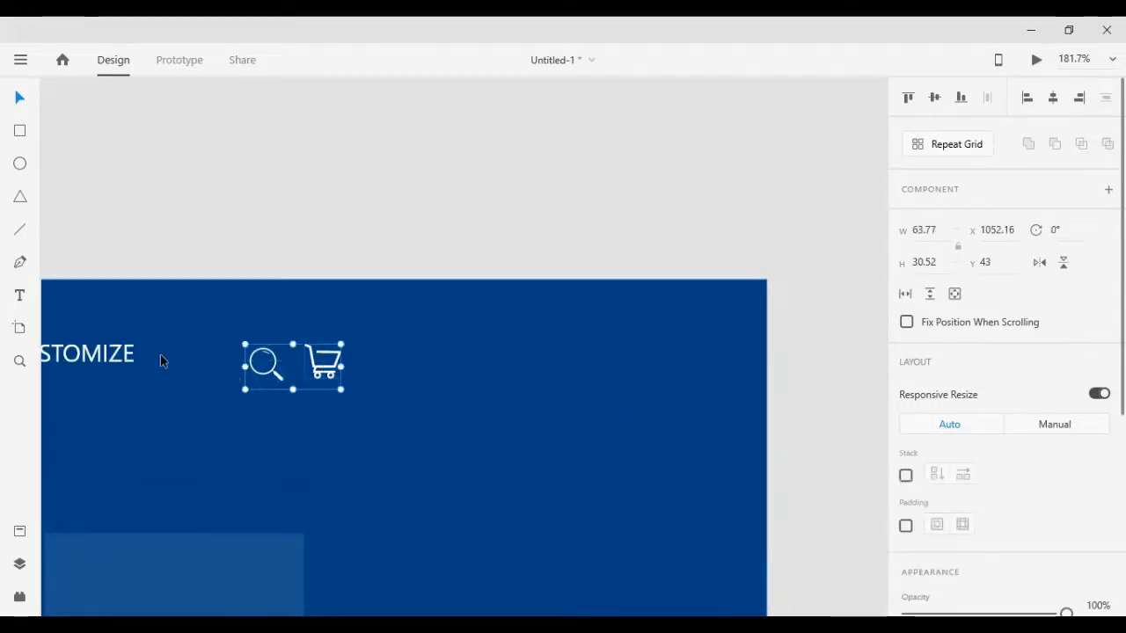
Move the icon group up to Y 36 and left to about X 977, directly beside CUSTOMIZE
{"action": "key", "text": "Up"}
{"action": "key", "text": "Up"}
{"action": "key", "text": "Up"}
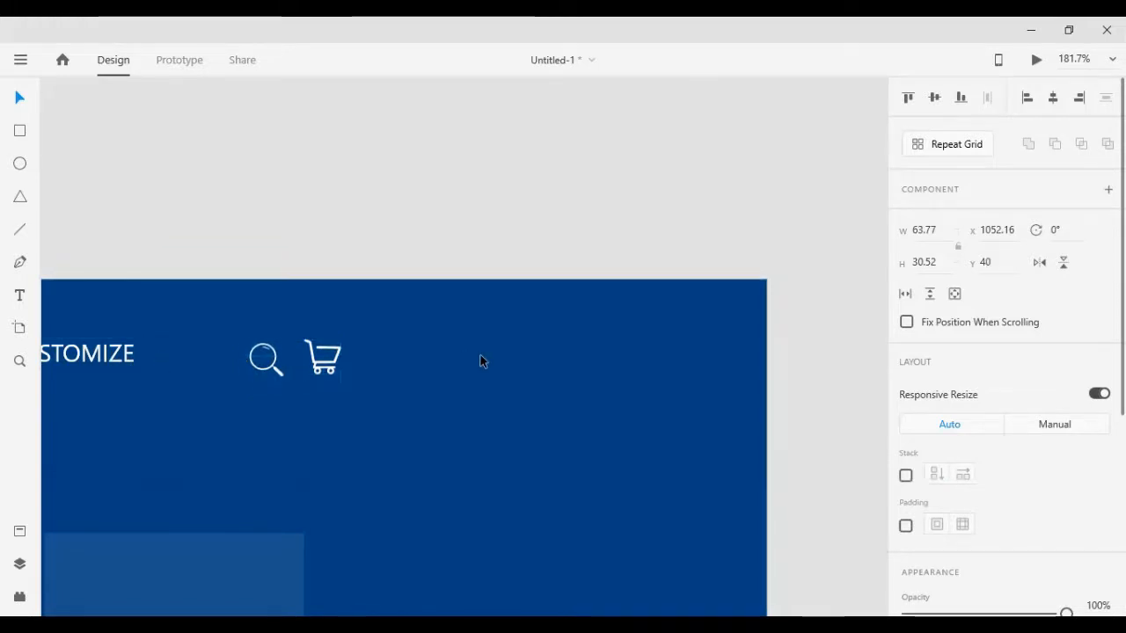
{"action": "key", "text": "Up"}
{"action": "key", "text": "Up"}
{"action": "key", "text": "Up"}
{"action": "key", "text": "Left"}
{"action": "key", "text": "Left"}
{"action": "key", "text": "Left"}
{"action": "key", "text": "Left"}
{"action": "key", "text": "Left"}
{"action": "key", "text": "Left"}
{"action": "key", "text": "Left"}
{"action": "key", "text": "Left"}
{"action": "key", "text": "Left"}
{"action": "key", "text": "Left"}
{"action": "key", "text": "Left"}
{"action": "key", "text": "Left"}
{"action": "key", "text": "Left"}
{"action": "key", "text": "Left"}
{"action": "key", "text": "Left"}
{"action": "key", "text": "Left"}
{"action": "key", "text": "Left"}
{"action": "key", "text": "Left"}
{"action": "key", "text": "Left"}
{"action": "key", "text": "Left"}
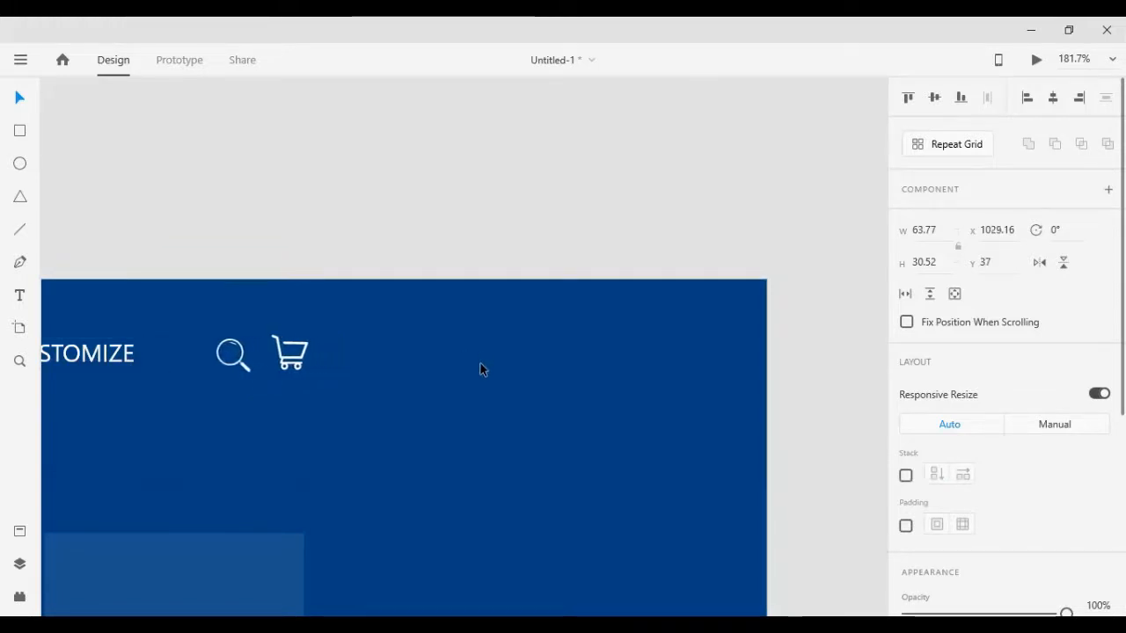
{"action": "key", "text": "Left"}
{"action": "key", "text": "Left"}
{"action": "key", "text": "Left"}
{"action": "key", "text": "Left"}
{"action": "key", "text": "Left"}
{"action": "key", "text": "Left"}
{"action": "key", "text": "Left"}
{"action": "key", "text": "Left"}
{"action": "key", "text": "Left"}
{"action": "key", "text": "Left"}
{"action": "key", "text": "Left"}
{"action": "key", "text": "Left"}
{"action": "key", "text": "Left"}
{"action": "key", "text": "Left"}
{"action": "key", "text": "Left"}
{"action": "key", "text": "Left"}
{"action": "key", "text": "Left"}
{"action": "key", "text": "Left"}
{"action": "key", "text": "Left"}
{"action": "key", "text": "Left"}
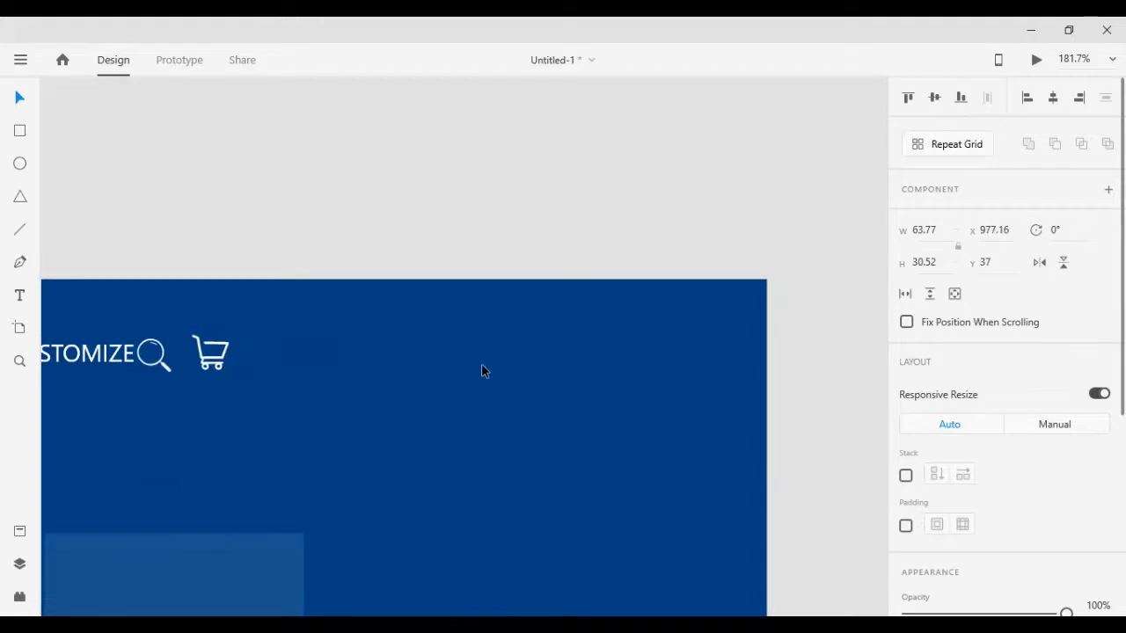
{"action": "key", "text": "Up"}
Move the icon group right to about X 1336, flush with the artboard's right edge
{"action": "key", "text": "shift+Right"}
{"action": "key", "text": "shift+Right"}
{"action": "key", "text": "shift+Right"}
{"action": "key", "text": "shift+Right"}
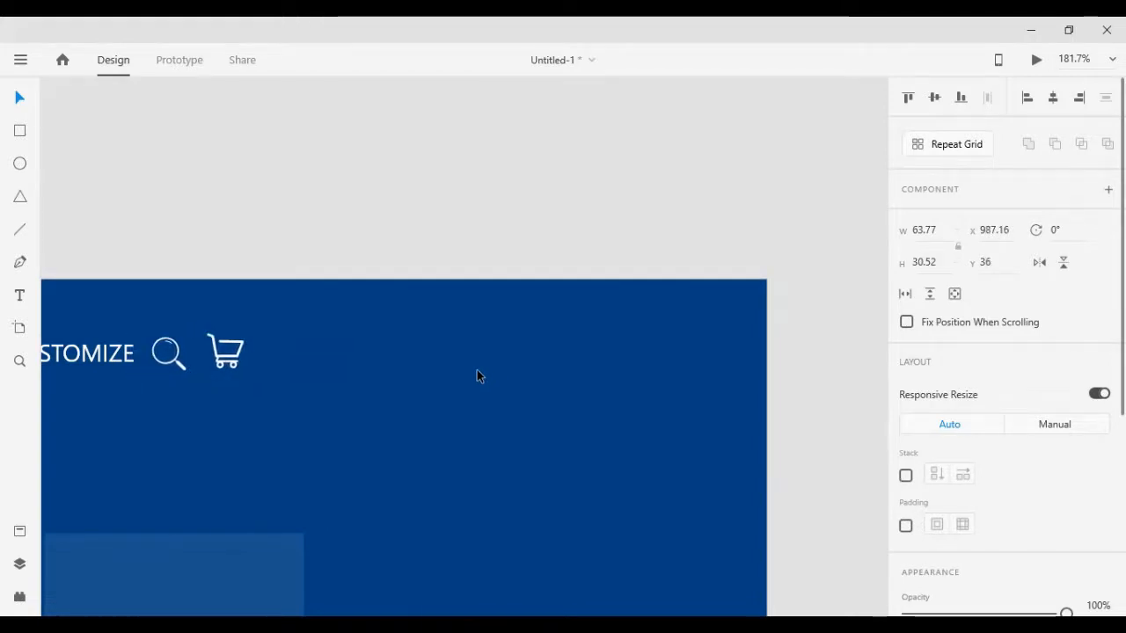
{"action": "key", "text": "shift+Right"}
{"action": "key", "text": "shift+Right"}
{"action": "key", "text": "shift+Right"}
{"action": "key", "text": "shift+Right"}
{"action": "key", "text": "shift+Right"}
{"action": "key", "text": "shift+Right"}
{"action": "key", "text": "shift+Right"}
{"action": "key", "text": "shift+Right"}
{"action": "key", "text": "shift+Right"}
{"action": "key", "text": "shift+Right"}
{"action": "key", "text": "shift+Right"}
{"action": "key", "text": "shift+Right"}
{"action": "key", "text": "shift+Right"}
{"action": "key", "text": "shift+Right"}
{"action": "key", "text": "shift+Right"}
{"action": "key", "text": "shift+Right"}
{"action": "key", "text": "shift+Right"}
{"action": "key", "text": "shift+Right"}
{"action": "key", "text": "shift+Right"}
{"action": "key", "text": "shift+Right"}
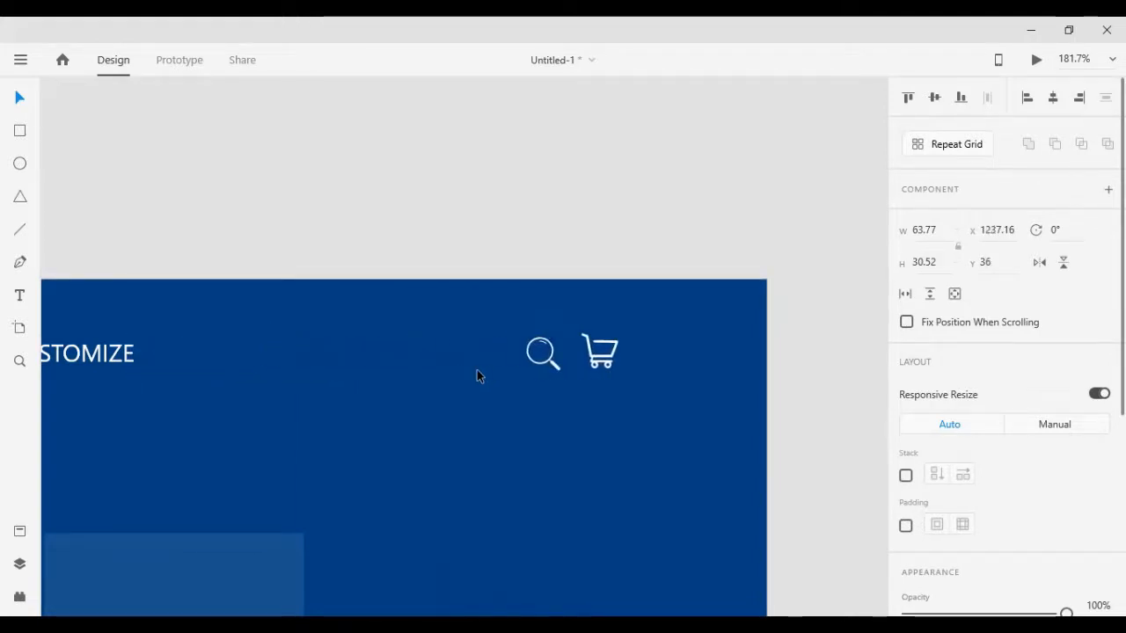
{"action": "key", "text": "shift+Right"}
{"action": "key", "text": "shift+Right"}
{"action": "key", "text": "shift+Right"}
{"action": "key", "text": "shift+Right"}
{"action": "key", "text": "shift+Right"}
{"action": "key", "text": "shift+Right"}
{"action": "key", "text": "shift+Right"}
{"action": "key", "text": "shift+Right"}
{"action": "key", "text": "shift+Right"}
{"action": "key", "text": "shift+Right"}
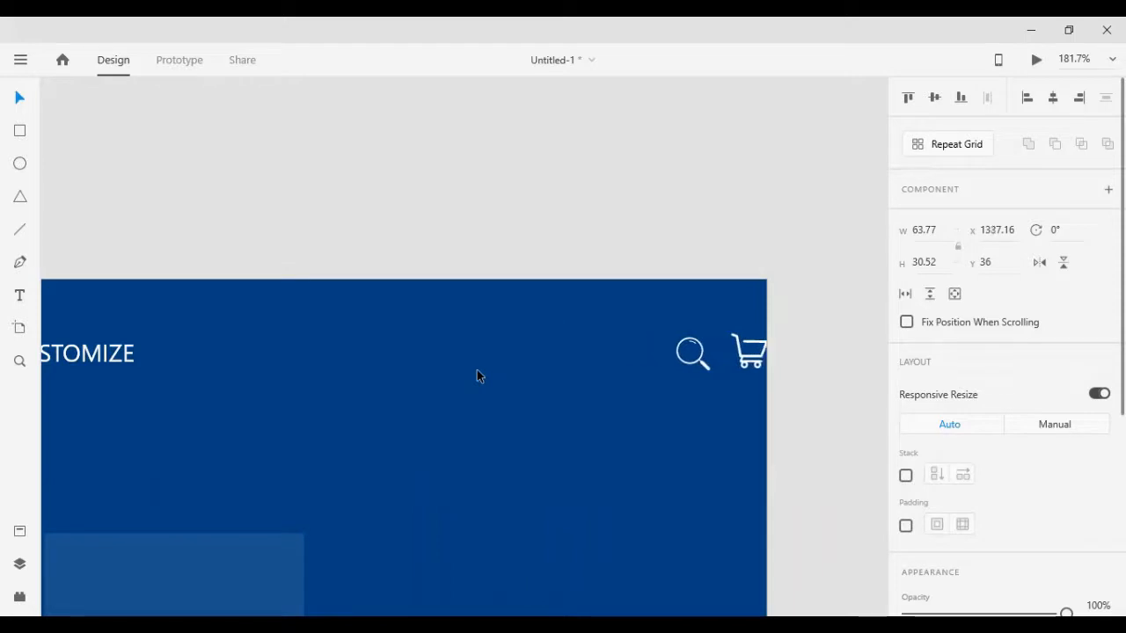
{"action": "key", "text": "Left"}
{"action": "key", "text": "Left"}
{"action": "key", "text": "Right"}
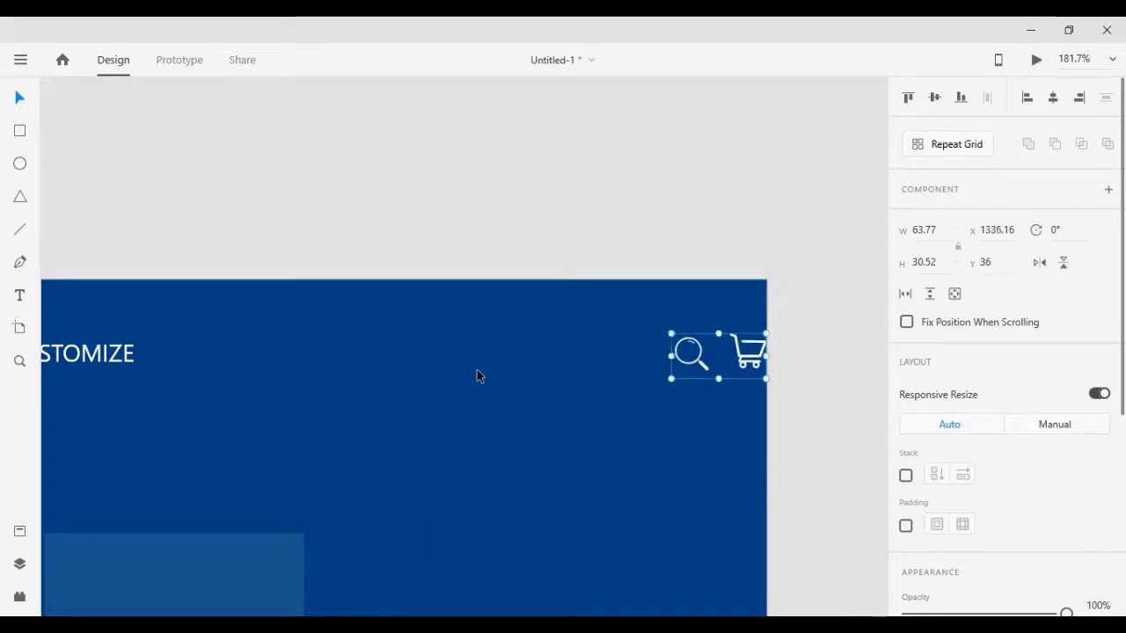
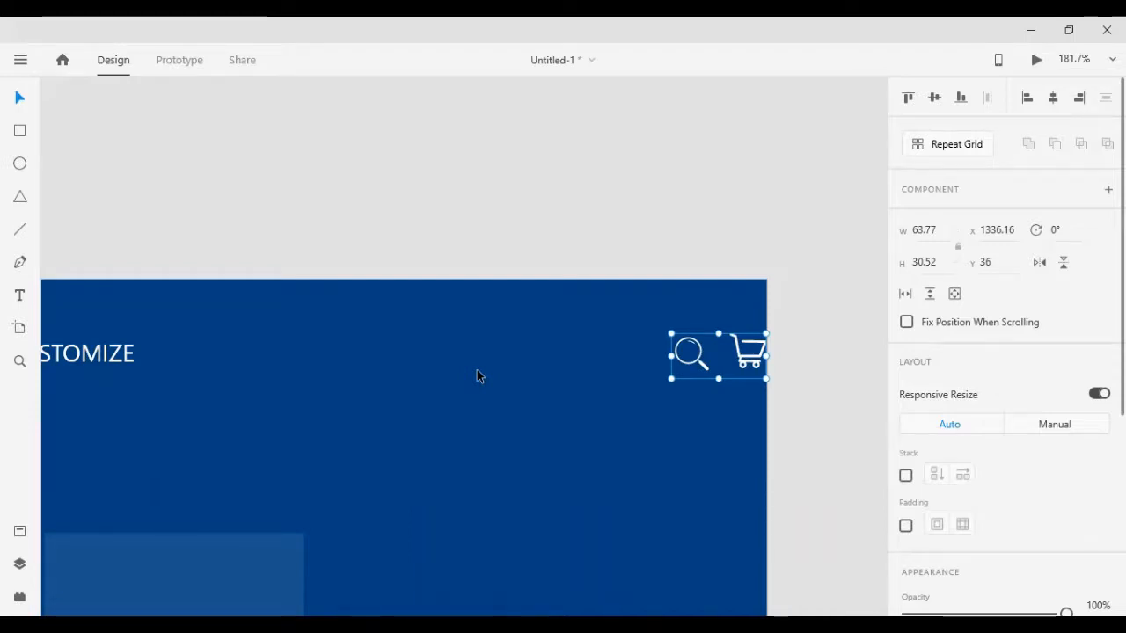
Select only the icon group and move it 60 px in from the artboard's right edge, to about X 1276
{"action": "key", "text": "Escape"}
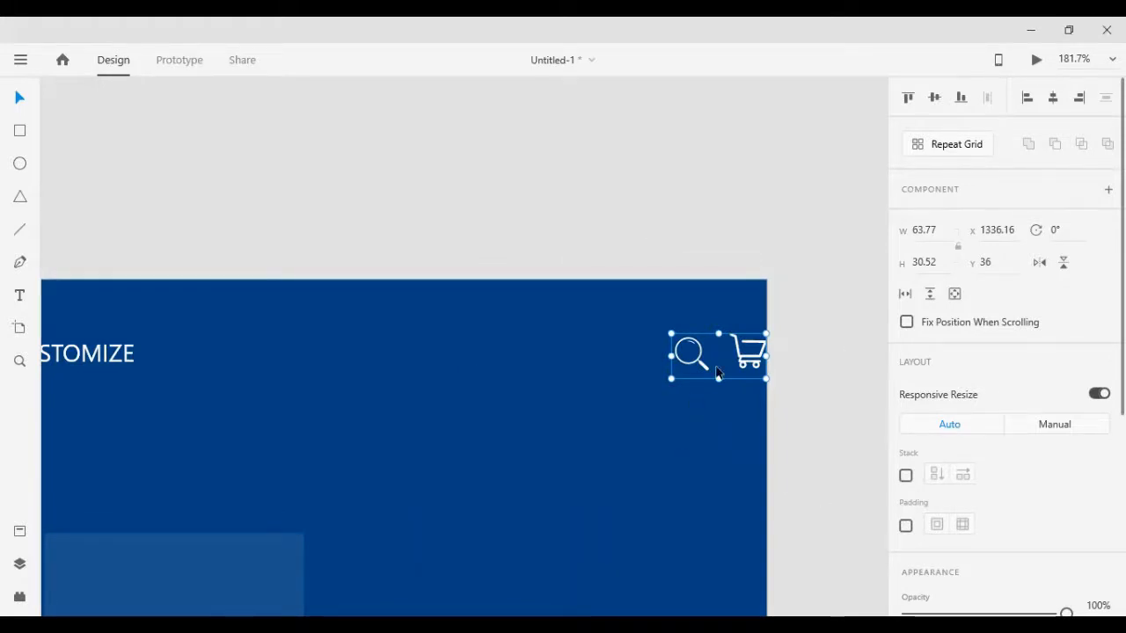
{"action": "left_click", "coordinate": [780, 389]}
{"action": "left_click_drag", "start_coordinate": [634, 187], "coordinate": [781, 387]}
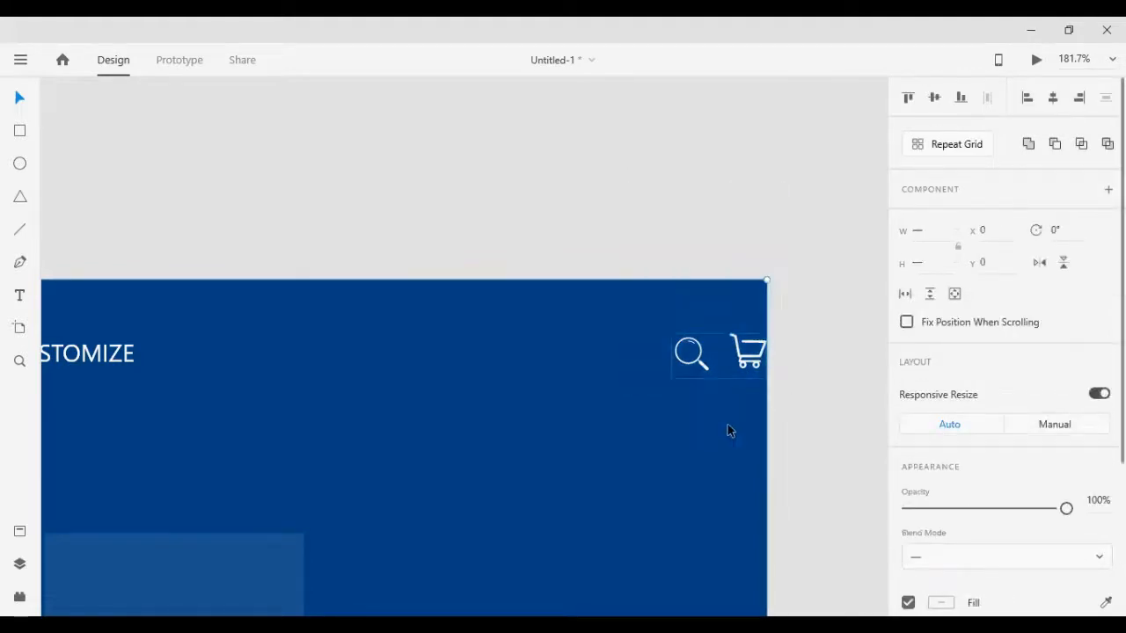
{"action": "key", "text": "shift+Left"}
{"action": "key", "text": "shift+Left"}
{"action": "key", "text": "shift+Left"}
{"action": "key", "text": "shift+Left"}
{"action": "key", "text": "shift+Left"}
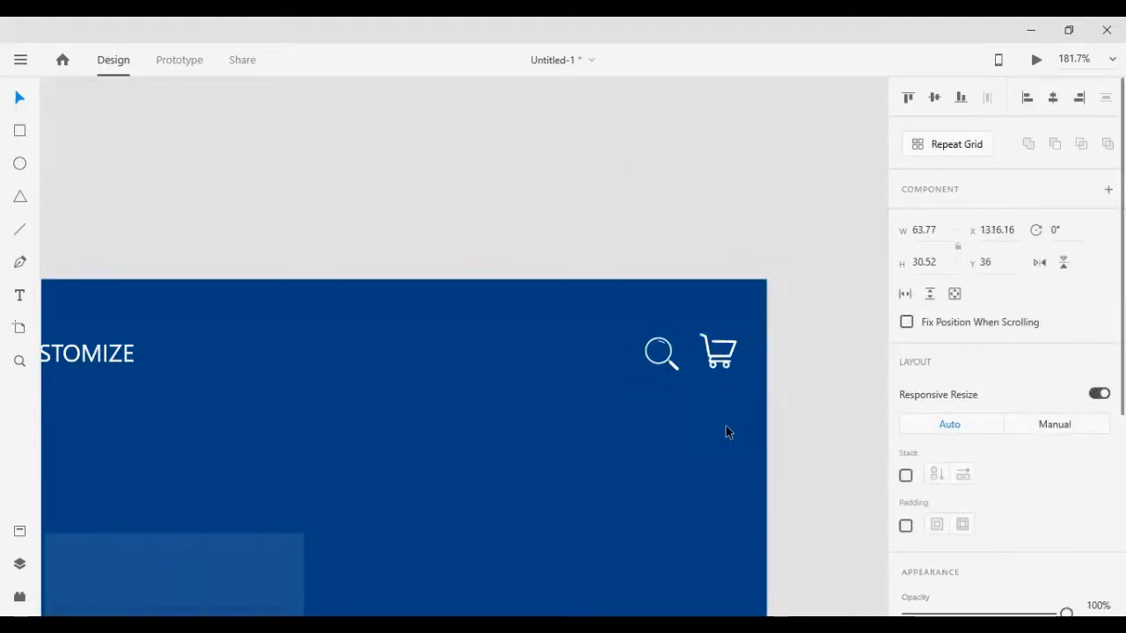
{"action": "key", "text": "shift+Left"}
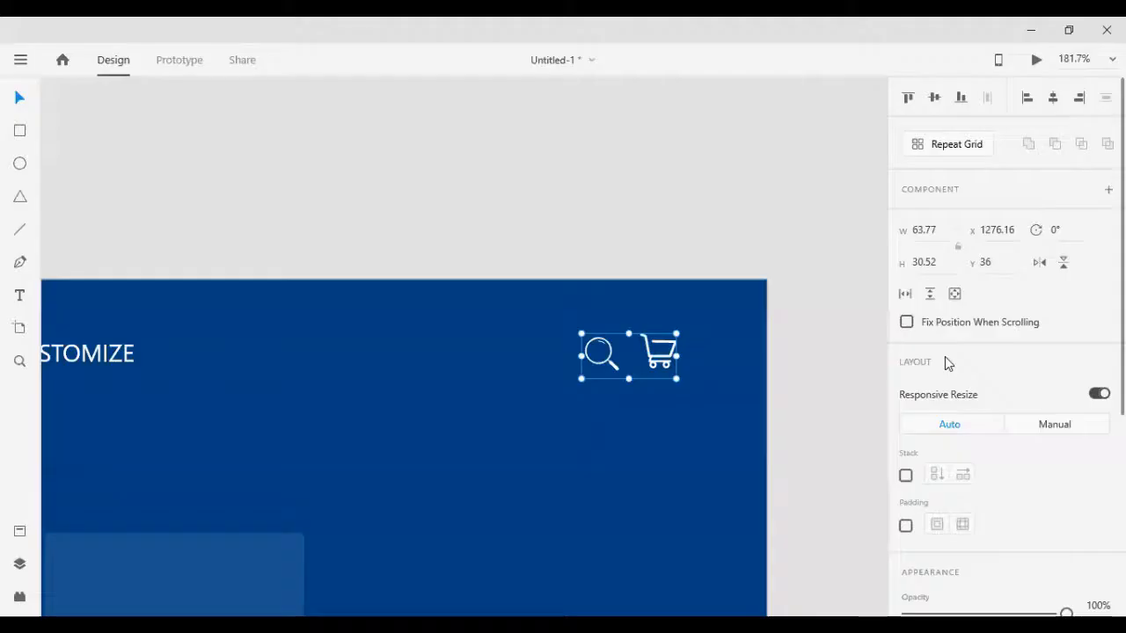
Move the JUST DO IT headline, its small swoosh, the shoe and the faded NIKE text down together by 20 px
{"action": "scroll", "coordinate": [536, 354], "scroll_direction": "down", "scroll_amount": 5}
{"action": "scroll", "coordinate": [444, 311], "scroll_direction": "down", "scroll_amount": 5}
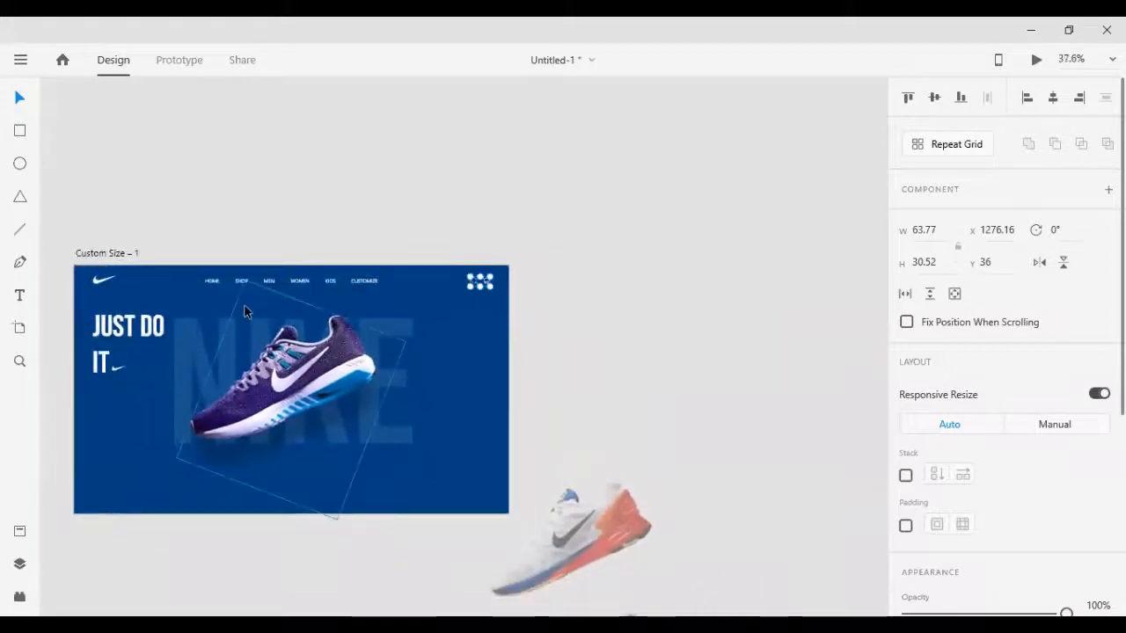
{"action": "scroll", "coordinate": [260, 302], "scroll_direction": "left", "scroll_amount": 3}
{"action": "scroll", "coordinate": [289, 286], "scroll_direction": "up", "scroll_amount": 1}
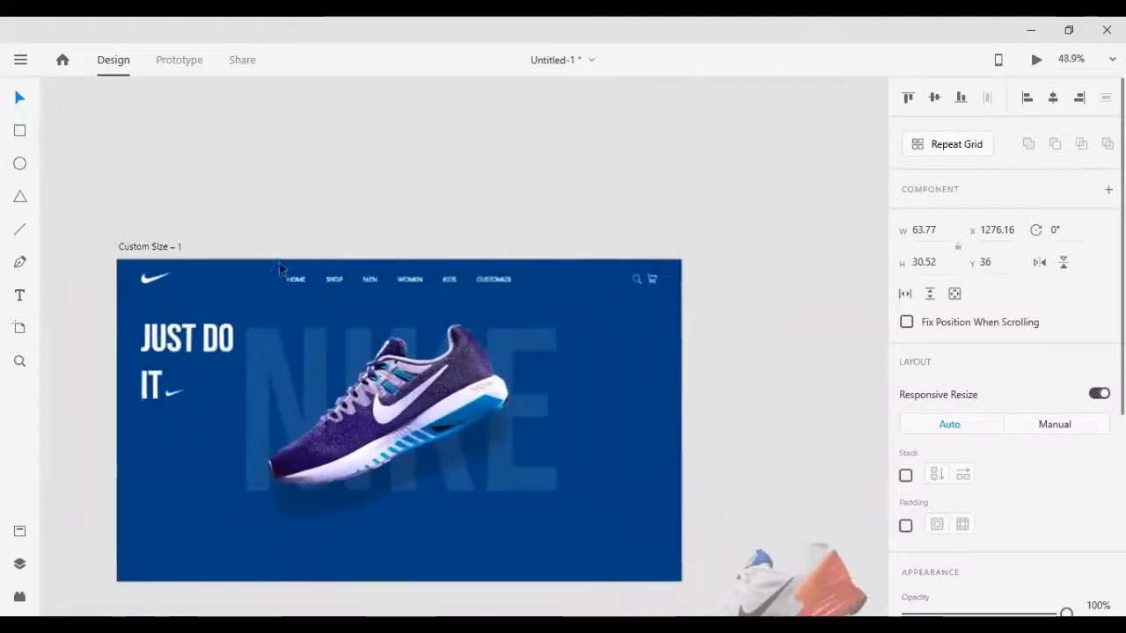
{"action": "left_click", "coordinate": [270, 207]}
{"action": "left_click_drag", "start_coordinate": [79, 179], "coordinate": [695, 280]}
{"action": "left_click", "coordinate": [522, 181]}
{"action": "scroll", "coordinate": [123, 362], "scroll_direction": "left", "scroll_amount": 1}
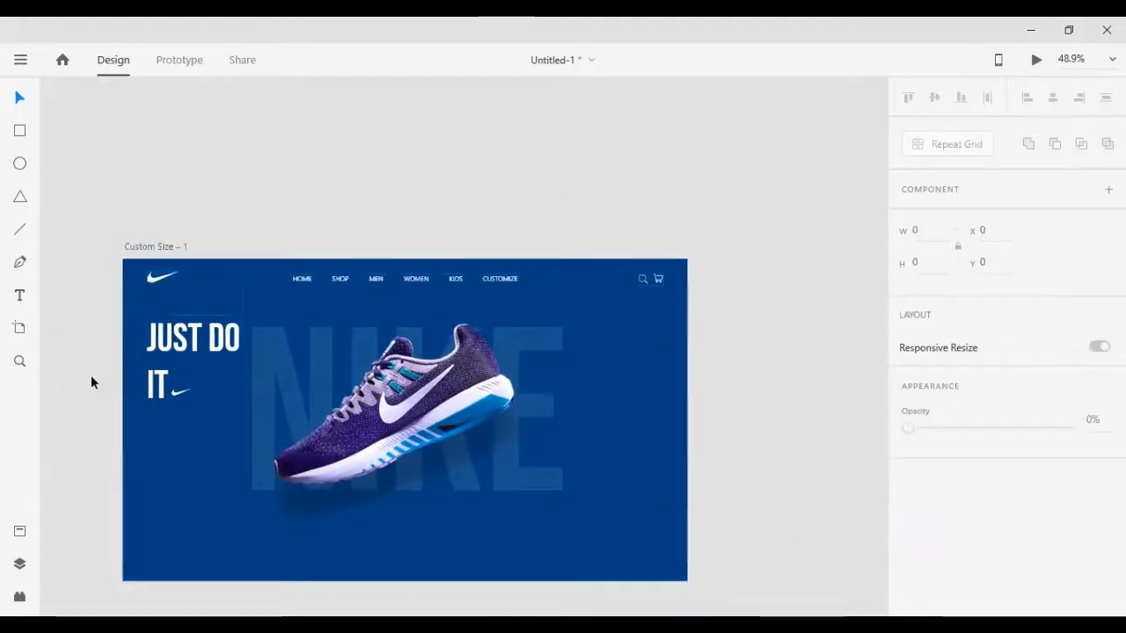
{"action": "left_click_drag", "start_coordinate": [50, 357], "coordinate": [370, 450]}
{"action": "left_click", "coordinate": [123, 505], "text": "shift"}
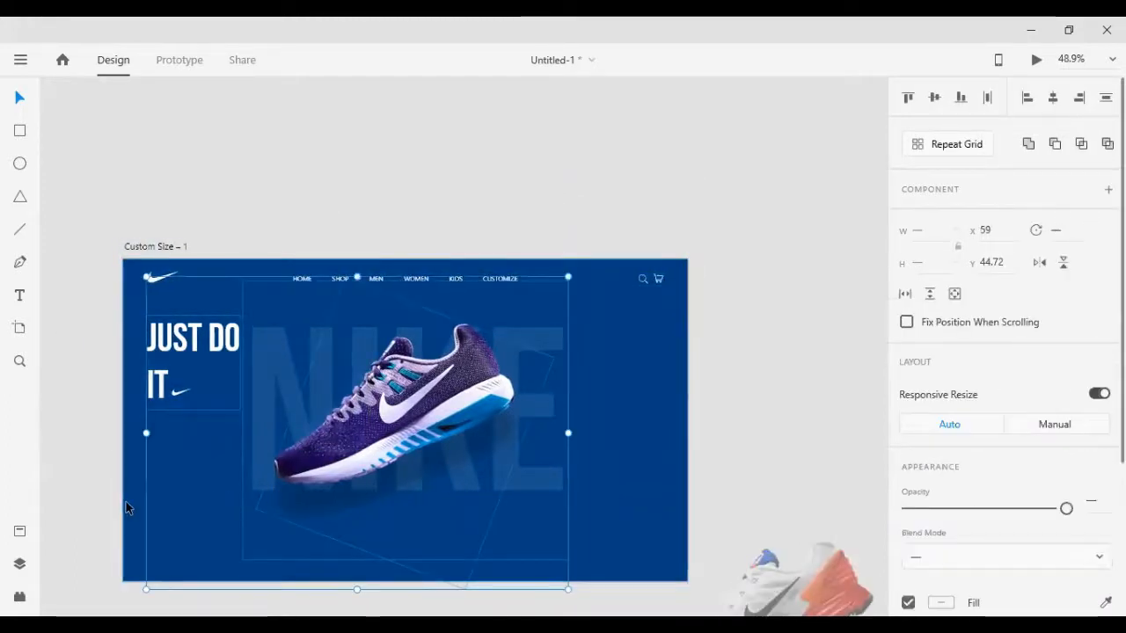
{"action": "key", "text": "shift+Down"}
{"action": "key", "text": "shift+Down"}
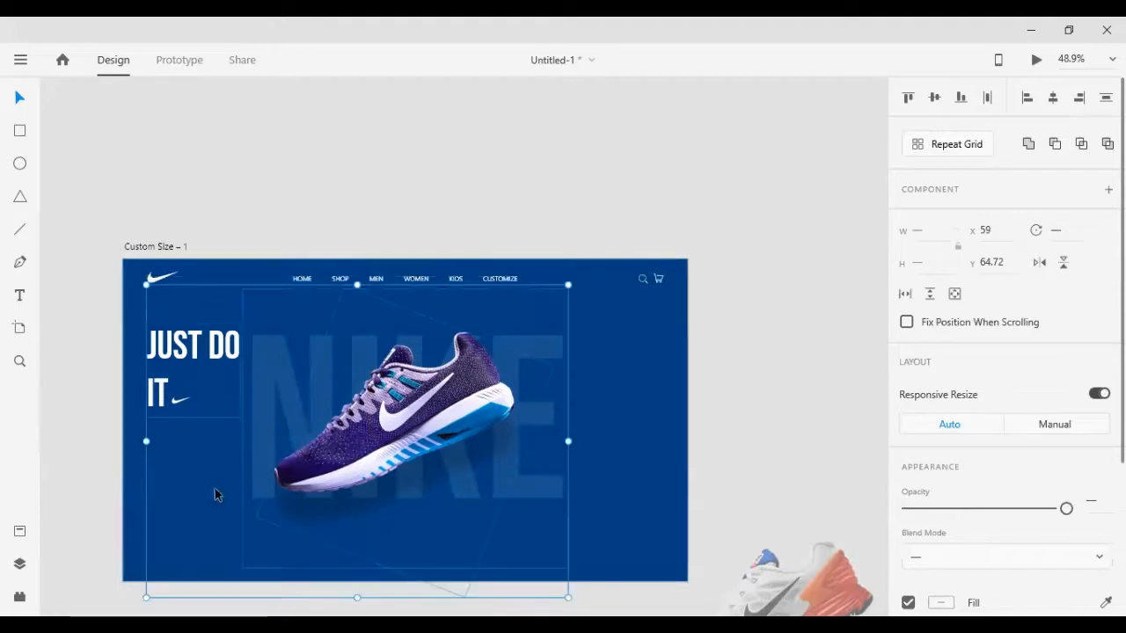
{"action": "left_click", "coordinate": [221, 188]}
Lower the JUST DO IT headline slightly to align its top with the faded NIKE text, using a temporary horizontal guide
{"action": "left_click", "coordinate": [211, 358]}
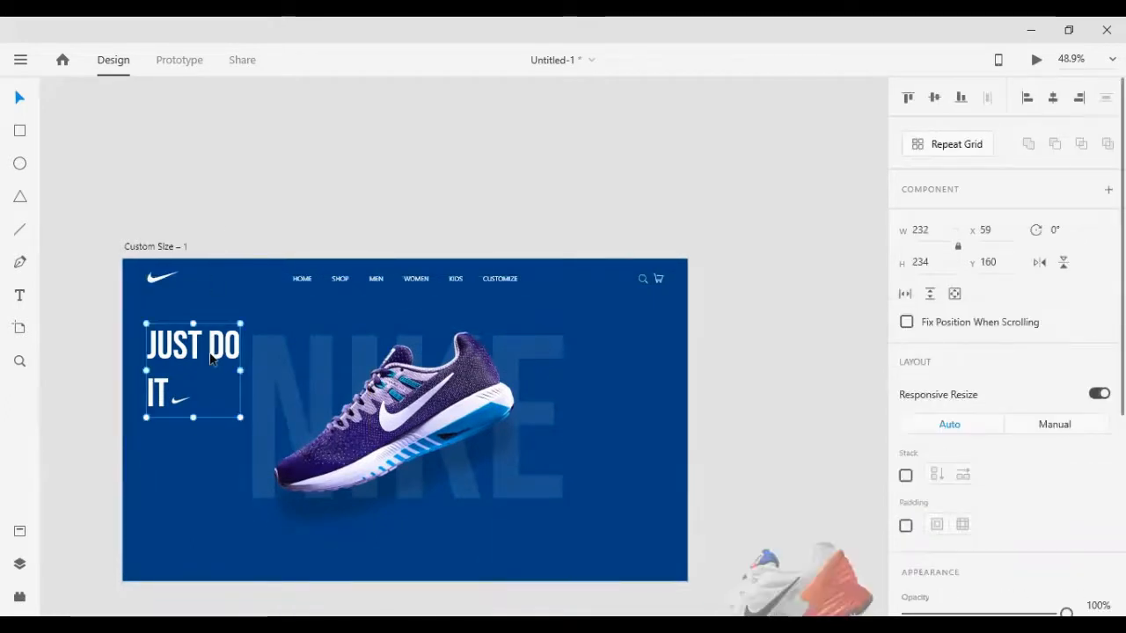
{"action": "left_click_drag", "start_coordinate": [357, 257], "coordinate": [358, 334]}
{"action": "left_click", "coordinate": [283, 208]}
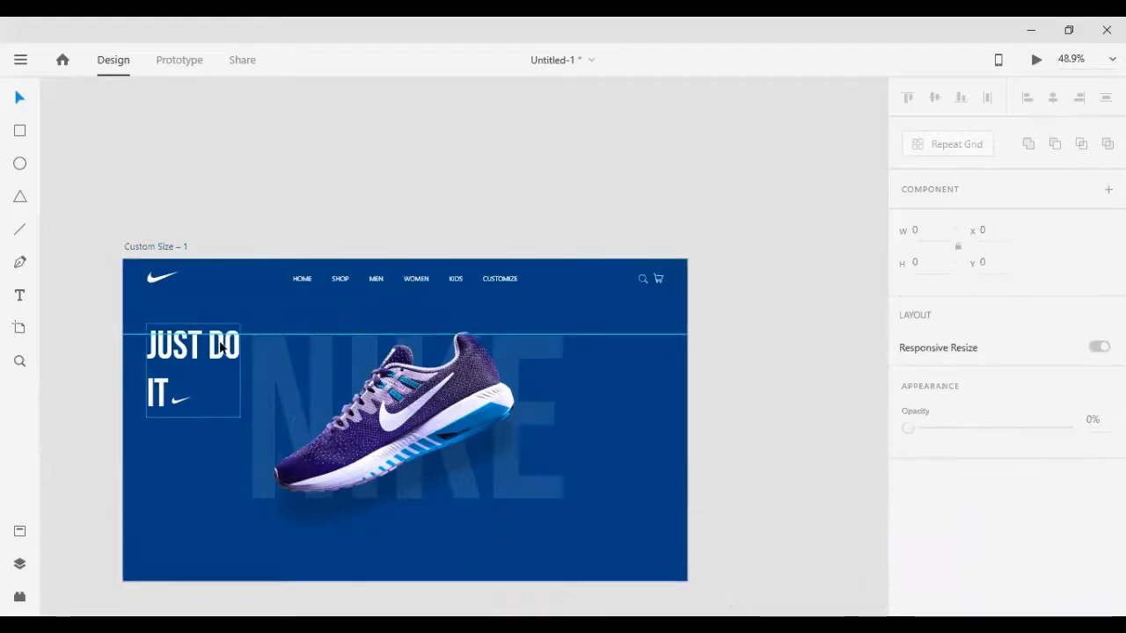
{"action": "left_click", "coordinate": [219, 349]}
{"action": "left_click_drag", "start_coordinate": [219, 349], "coordinate": [219, 350]}
{"action": "left_click_drag", "start_coordinate": [577, 334], "coordinate": [562, 229]}
{"action": "left_click_drag", "start_coordinate": [73, 381], "coordinate": [405, 446]}
{"action": "left_click", "coordinate": [70, 353]}
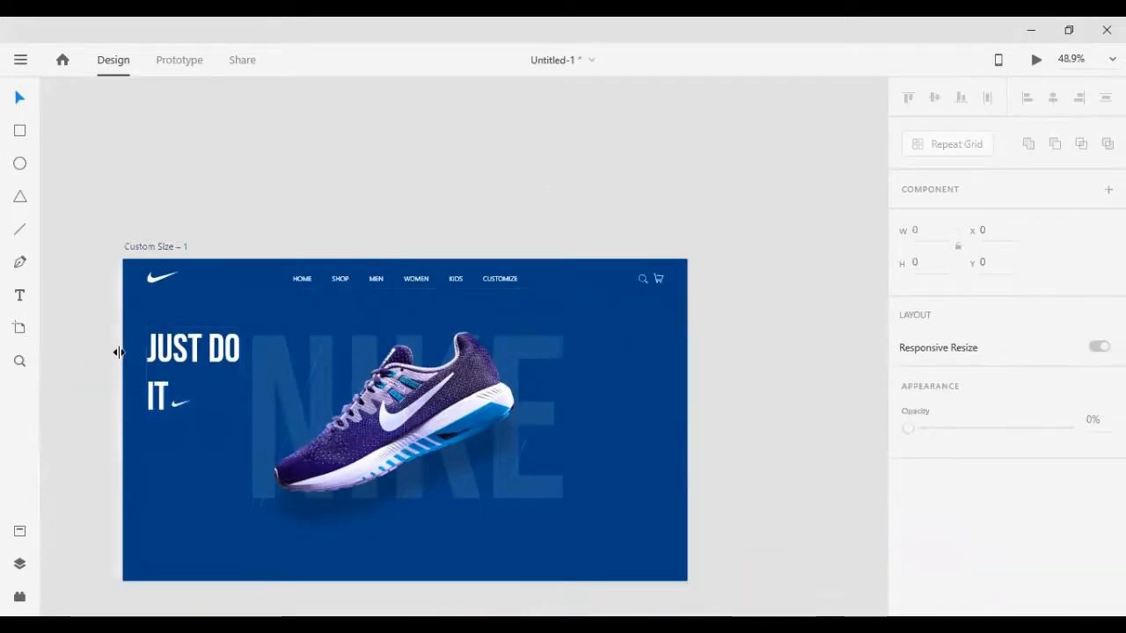
Add the text "NKE AIR RETRO" in white Bebas Neue, size 79, on the empty canvas beside the artboard
{"action": "scroll", "coordinate": [117, 352], "scroll_direction": "down", "scroll_amount": 2}
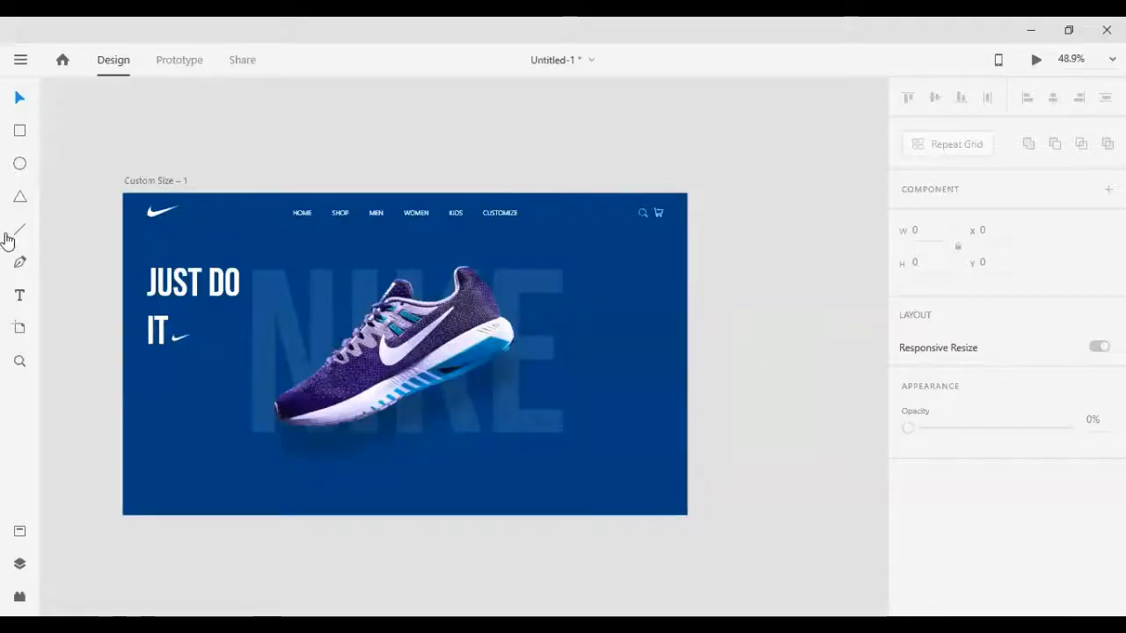
{"action": "left_click", "coordinate": [721, 369]}
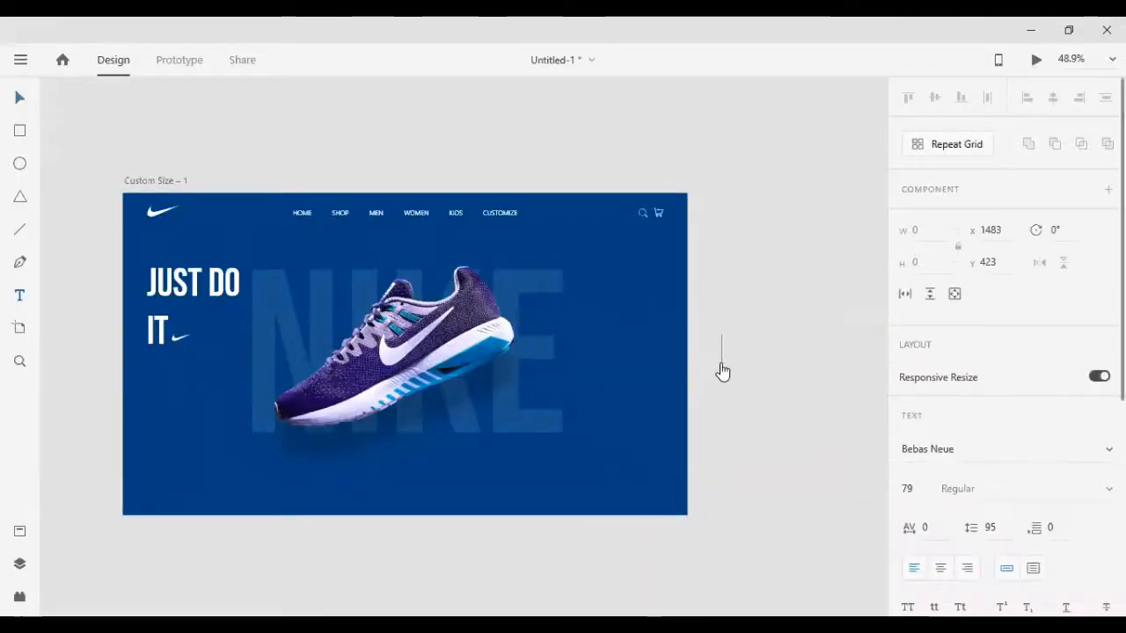
{"action": "type", "text": "NK"}
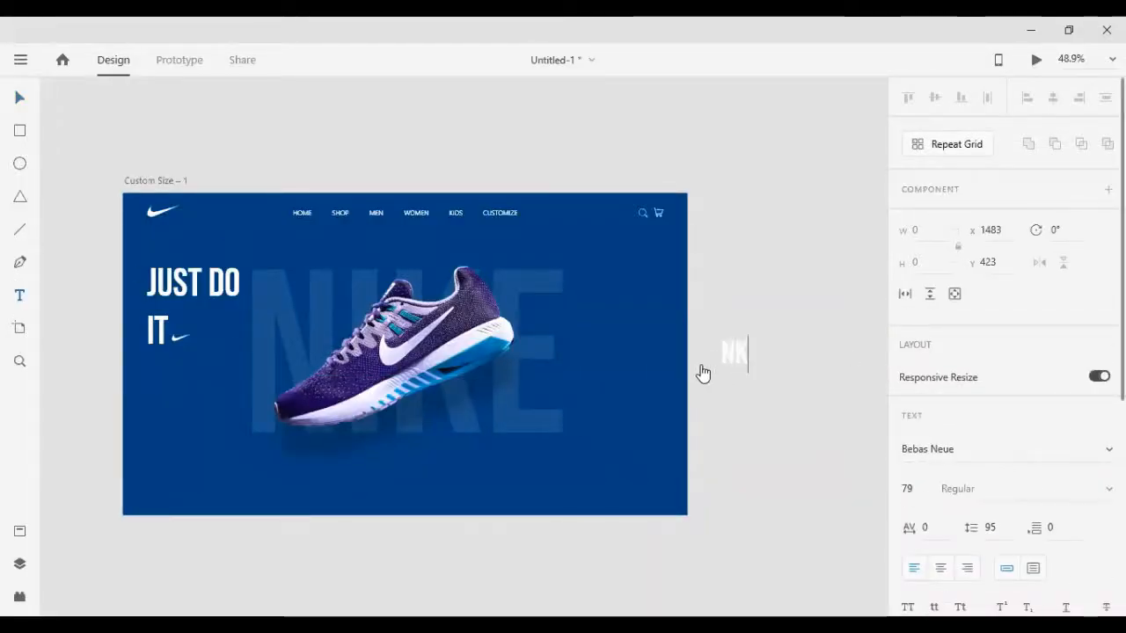
{"action": "type", "text": "E AIR"}
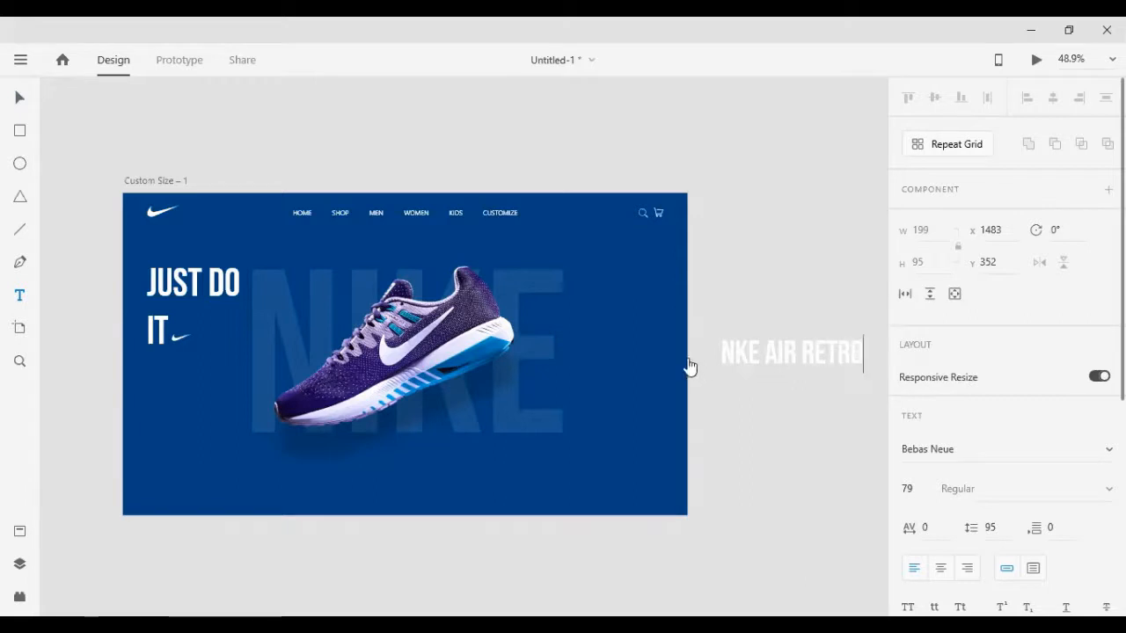
{"action": "type", "text": " RETRO"}
{"action": "key", "text": "Escape"}
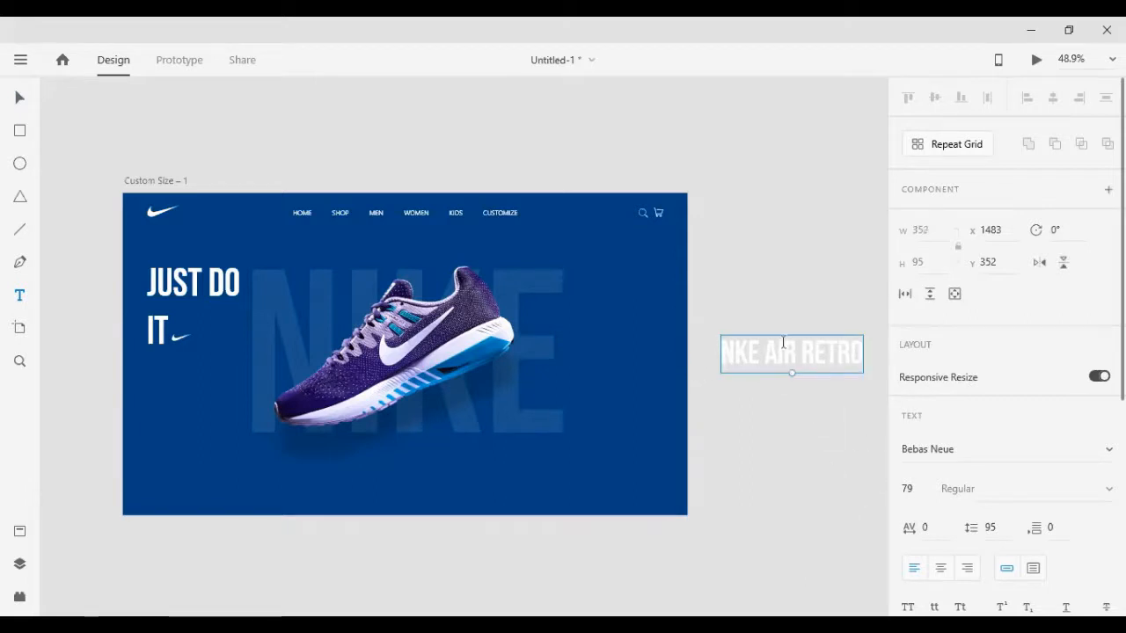
Move the new text onto the artboard beside the shoe's heel and break it into two lines, "NKE AIR" and "RETRO"
{"action": "left_click", "coordinate": [18, 98]}
{"action": "left_click_drag", "start_coordinate": [769, 332], "coordinate": [593, 309]}
{"action": "double_click", "coordinate": [626, 312]}
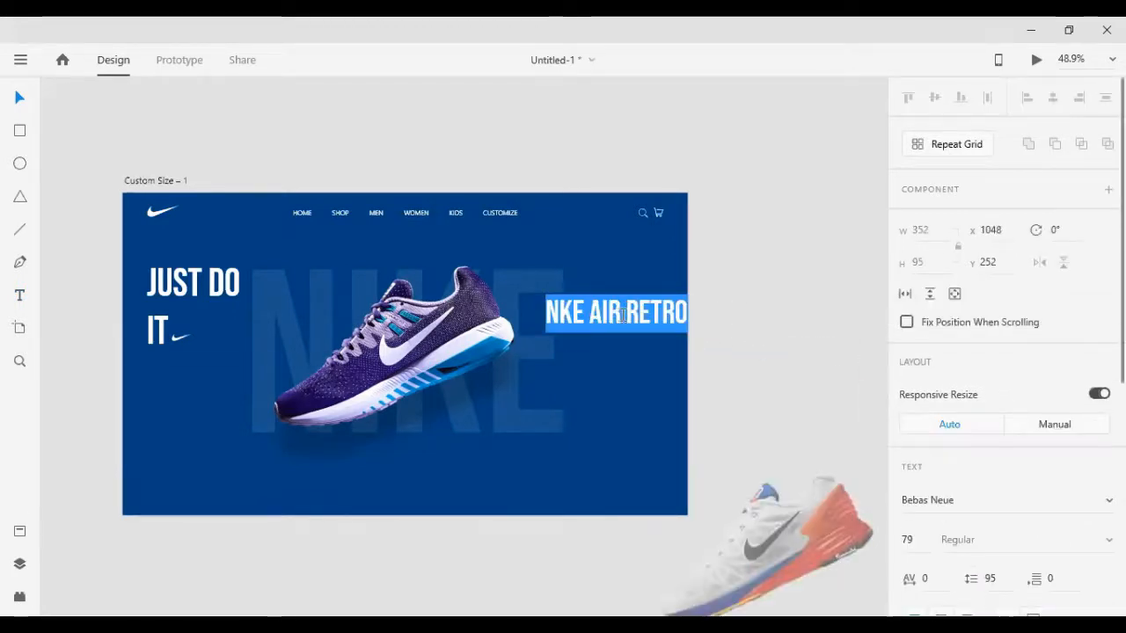
{"action": "left_click", "coordinate": [624, 313]}
{"action": "key", "text": "Delete"}
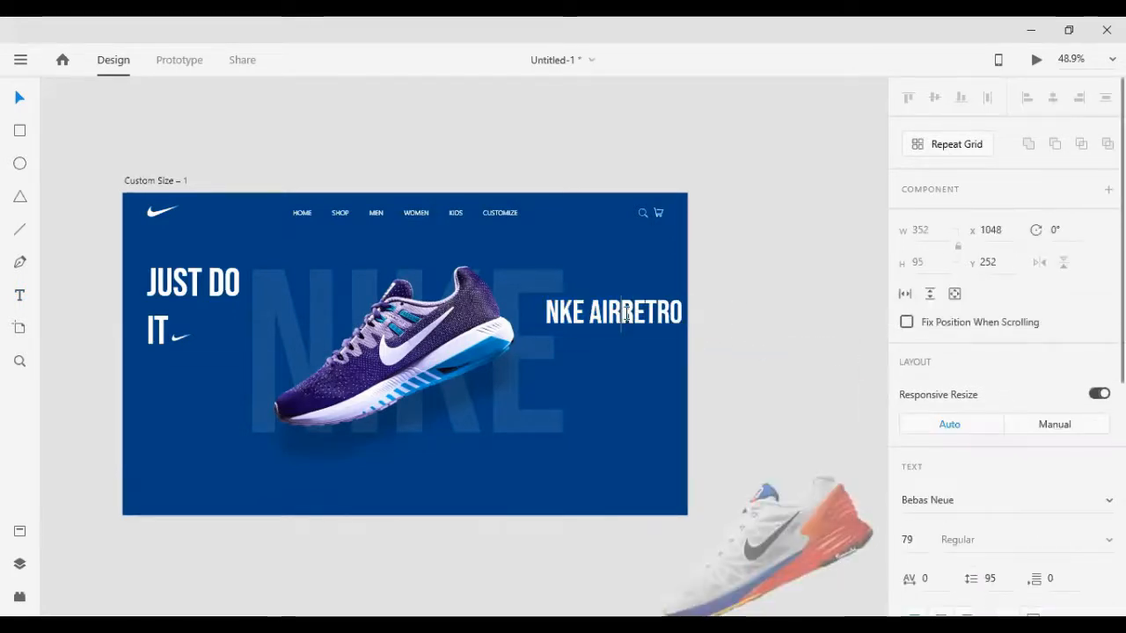
{"action": "key", "text": "Return"}
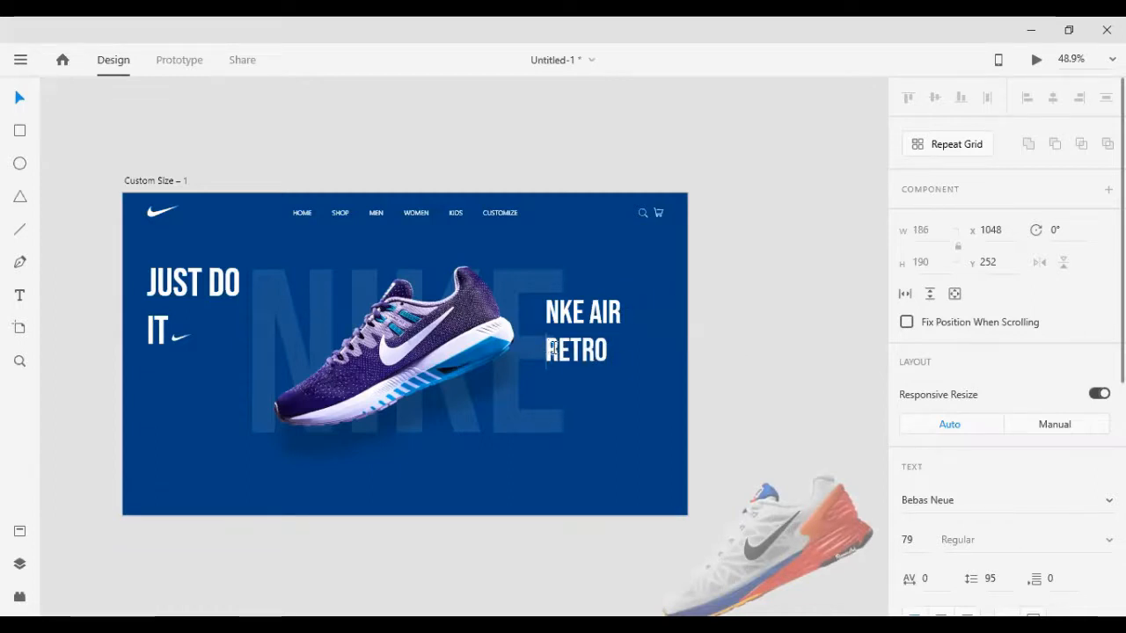
Select the RETRO line and try a paragraph spacing of 4 before resetting it to 0
{"action": "left_click_drag", "start_coordinate": [551, 349], "coordinate": [604, 352]}
{"action": "scroll", "coordinate": [1022, 401], "scroll_direction": "down", "scroll_amount": 5}
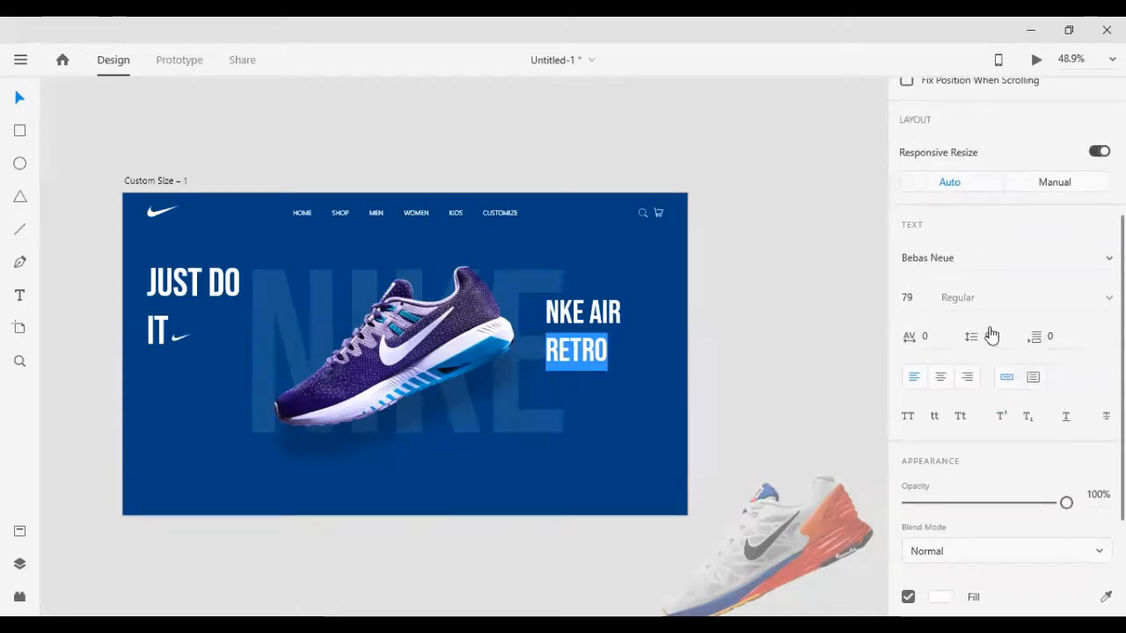
{"action": "left_click", "coordinate": [1065, 337]}
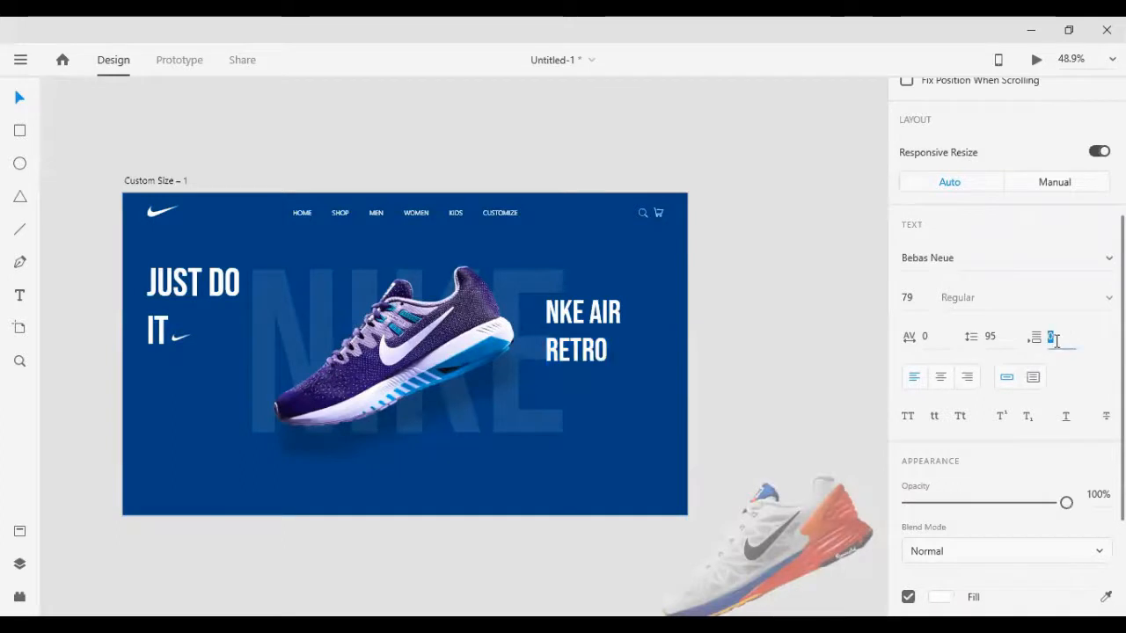
{"action": "key", "text": "Up"}
{"action": "key", "text": "Up"}
{"action": "key", "text": "Up"}
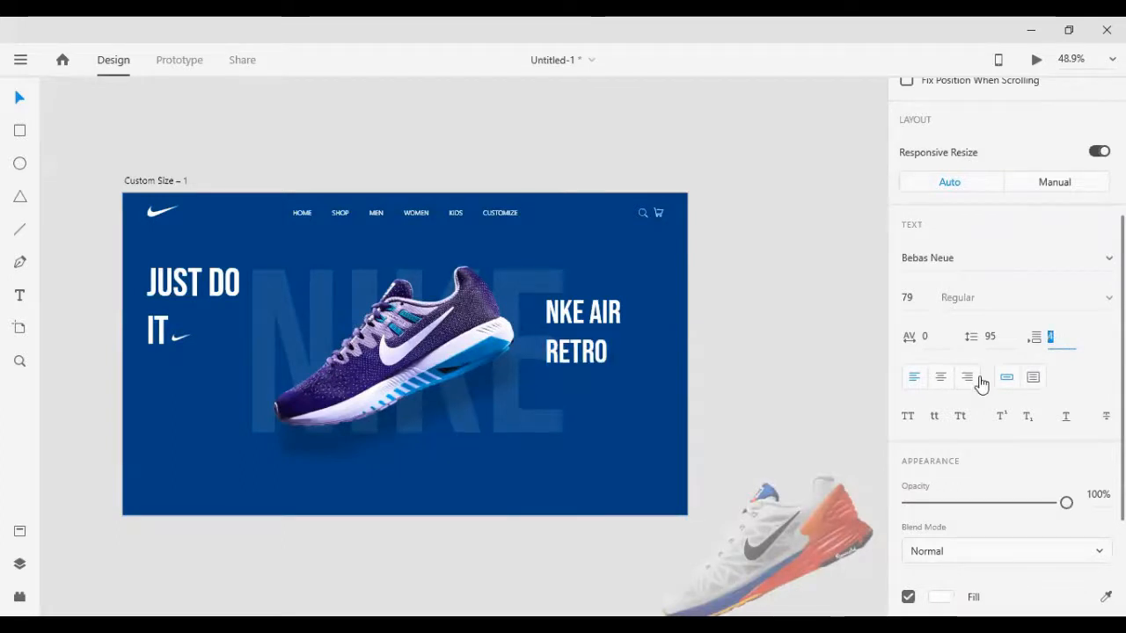
{"action": "key", "text": "Down"}
{"action": "key", "text": "Down"}
{"action": "key", "text": "Down"}
Set the RETRO line's line spacing to 68 to tighten the two-line product name
{"action": "left_click", "coordinate": [991, 344]}
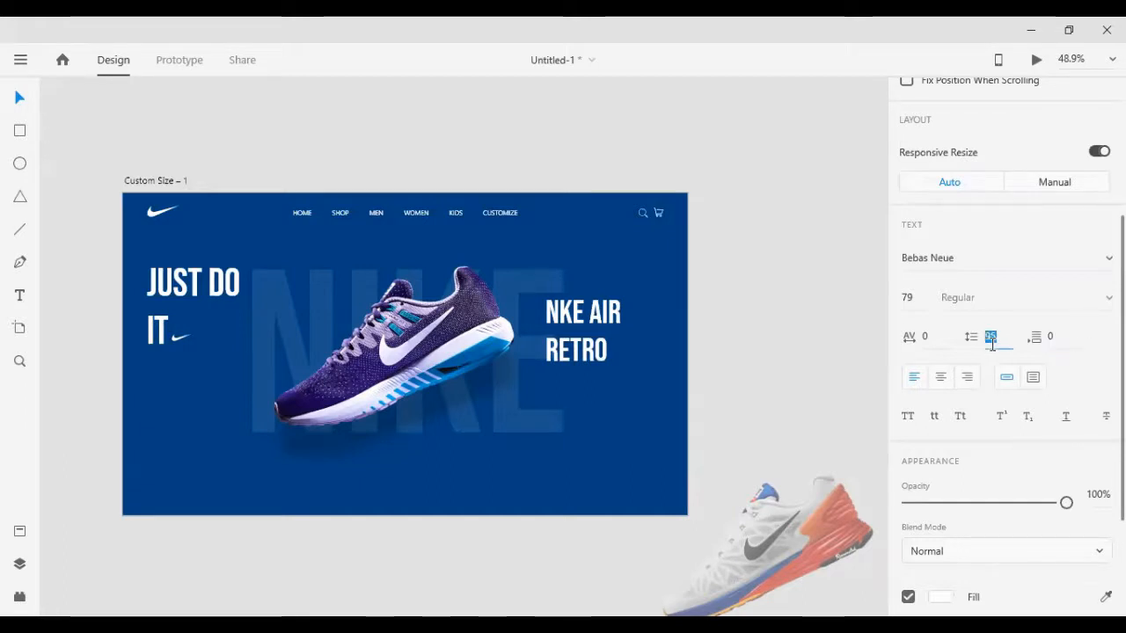
{"action": "key", "text": "Up"}
{"action": "key", "text": "Up"}
{"action": "key", "text": "Up"}
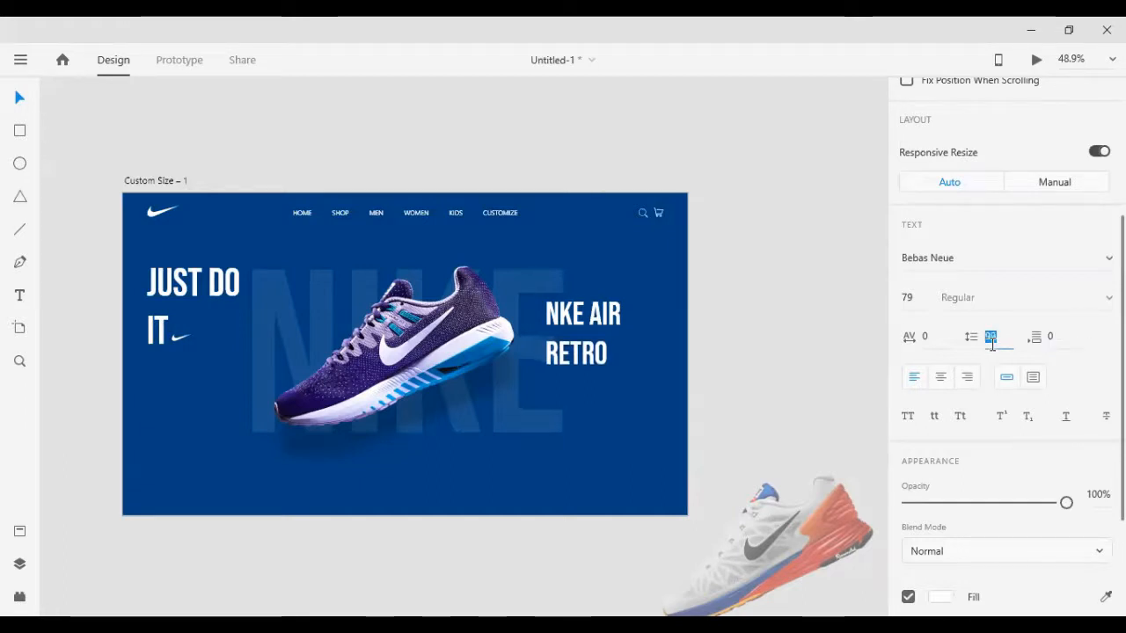
{"action": "key", "text": "Up"}
{"action": "key", "text": "Up"}
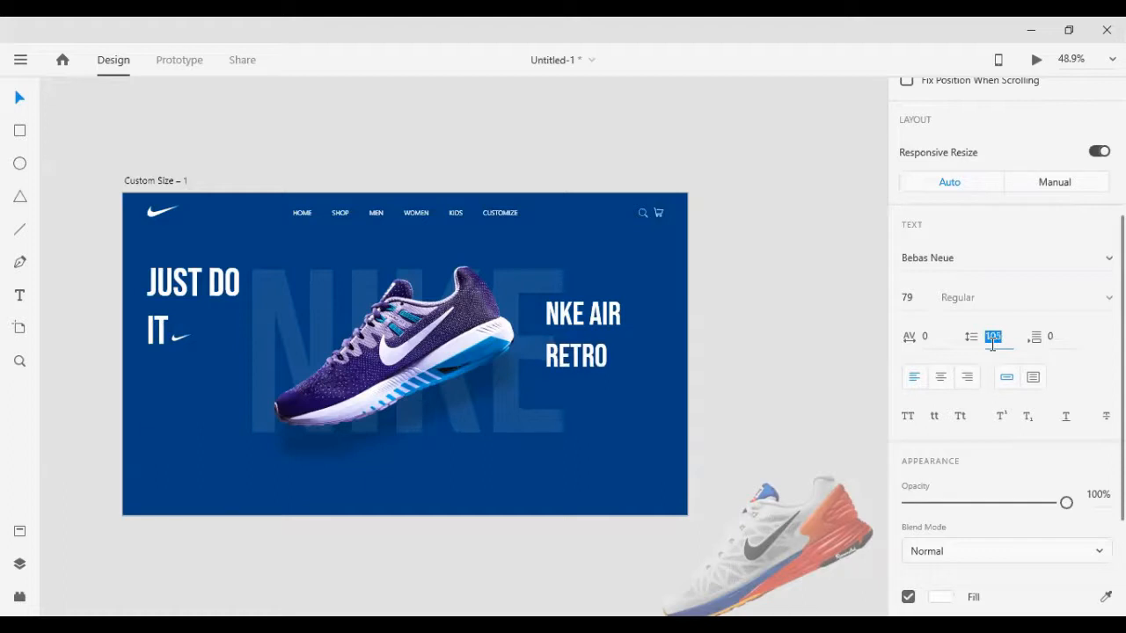
{"action": "key", "text": "Down"}
{"action": "key", "text": "Down"}
{"action": "key", "text": "Down"}
{"action": "key", "text": "Down"}
{"action": "key", "text": "Down"}
{"action": "key", "text": "Down"}
{"action": "key", "text": "Down"}
{"action": "key", "text": "Down"}
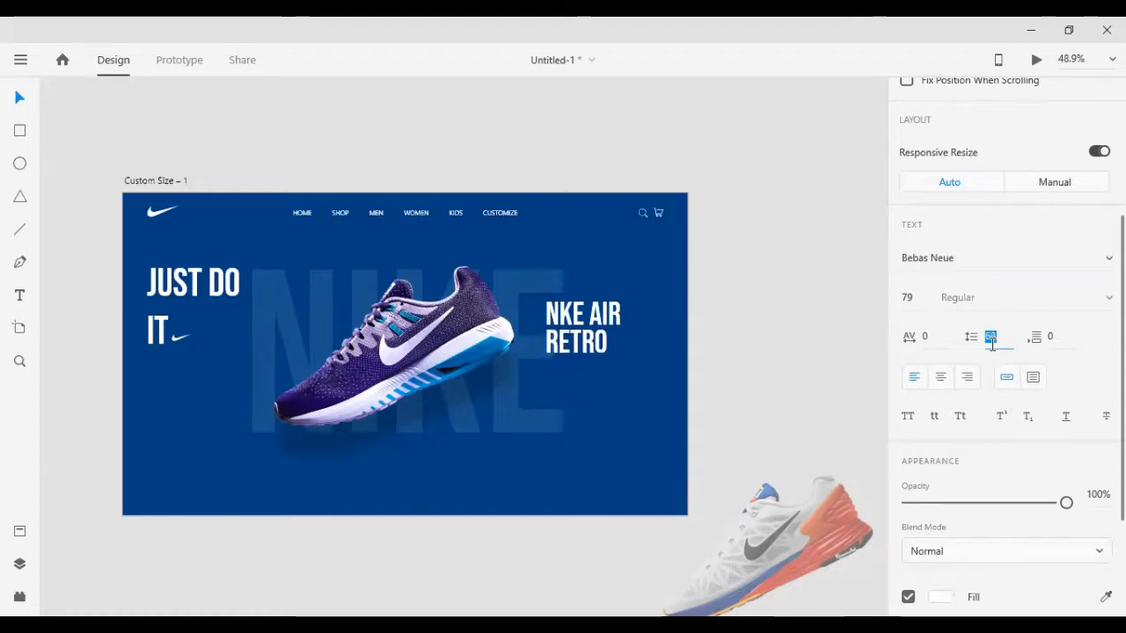
Widen the RETRO line's character spacing to 113
{"action": "left_click", "coordinate": [923, 336]}
{"action": "key", "text": "Up"}
{"action": "key", "text": "Up"}
{"action": "key", "text": "Up"}
{"action": "key", "text": "Up"}
{"action": "key", "text": "Up"}
{"action": "key", "text": "Up"}
{"action": "key", "text": "Up"}
{"action": "key", "text": "Up"}
{"action": "key", "text": "Up"}
{"action": "key", "text": "Up"}
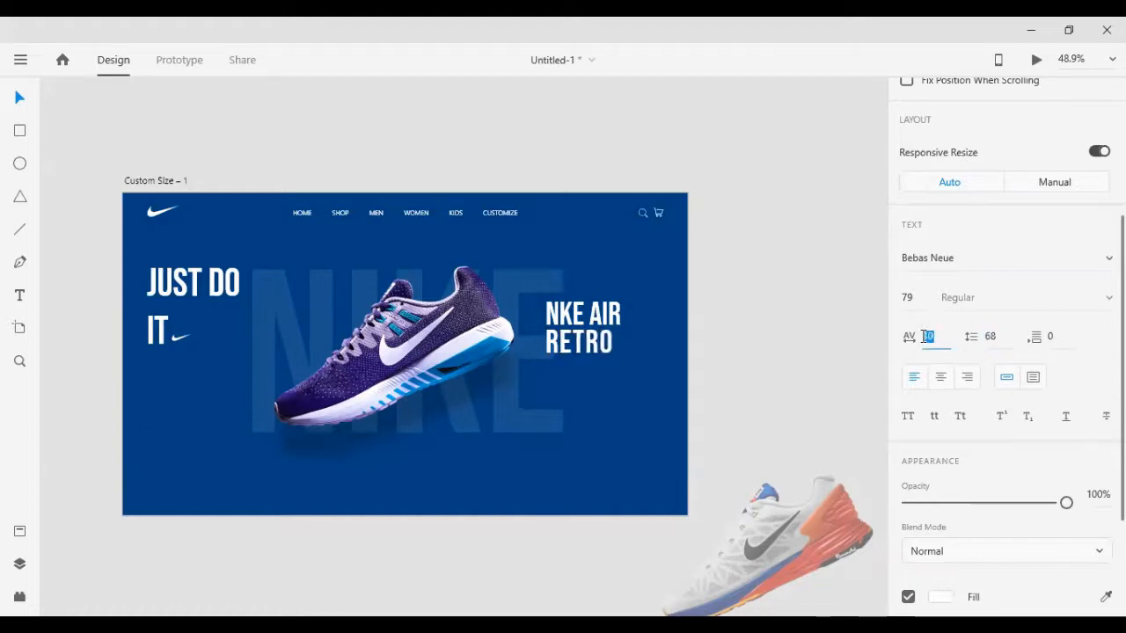
{"action": "key", "text": "Up"}
{"action": "key", "text": "Up"}
{"action": "key", "text": "Up"}
{"action": "key", "text": "Up"}
{"action": "key", "text": "Up"}
{"action": "key", "text": "Up"}
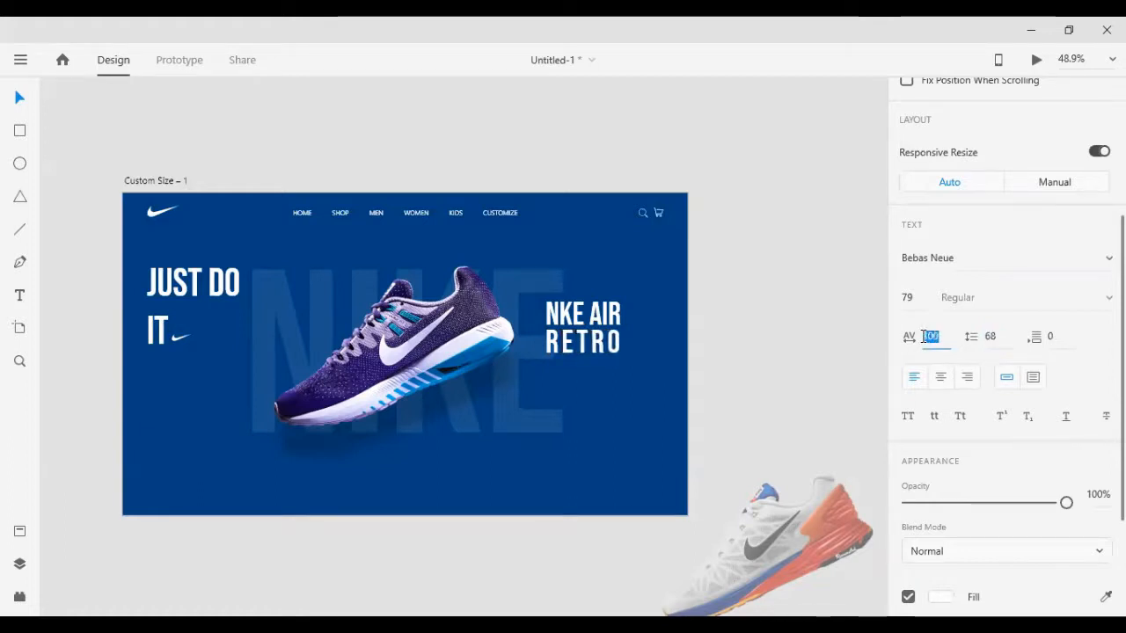
{"action": "key", "text": "Up"}
{"action": "key", "text": "Up"}
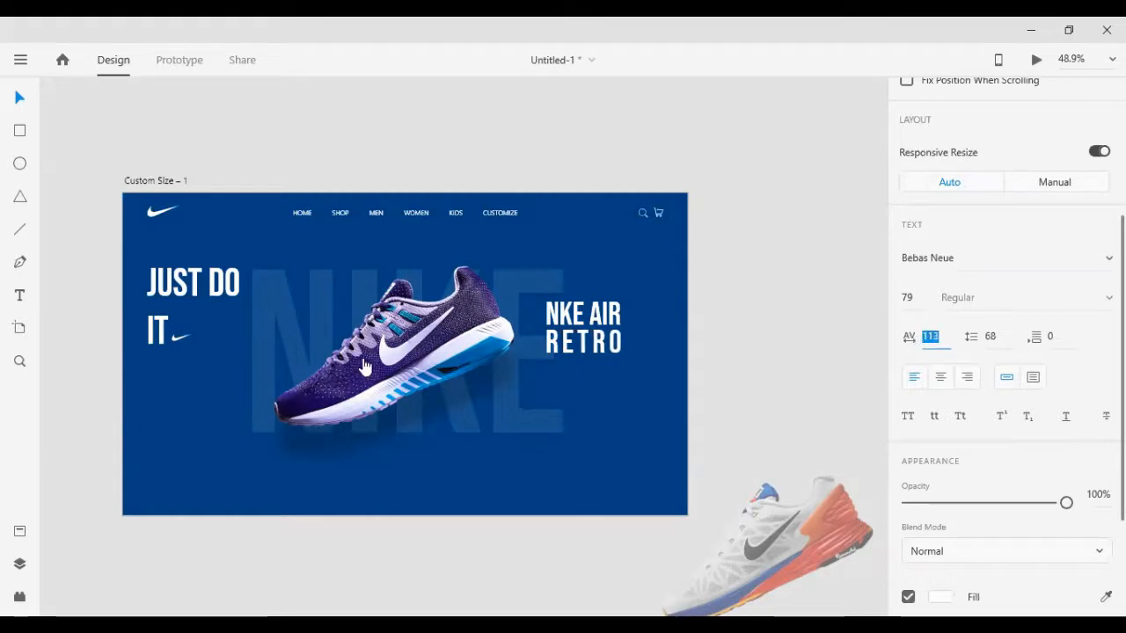
Shift the product name slightly right and down, and fill RETRO with the blue sampled from the shoe's sole
{"action": "left_click_drag", "start_coordinate": [613, 324], "coordinate": [629, 332]}
{"action": "double_click", "coordinate": [585, 343]}
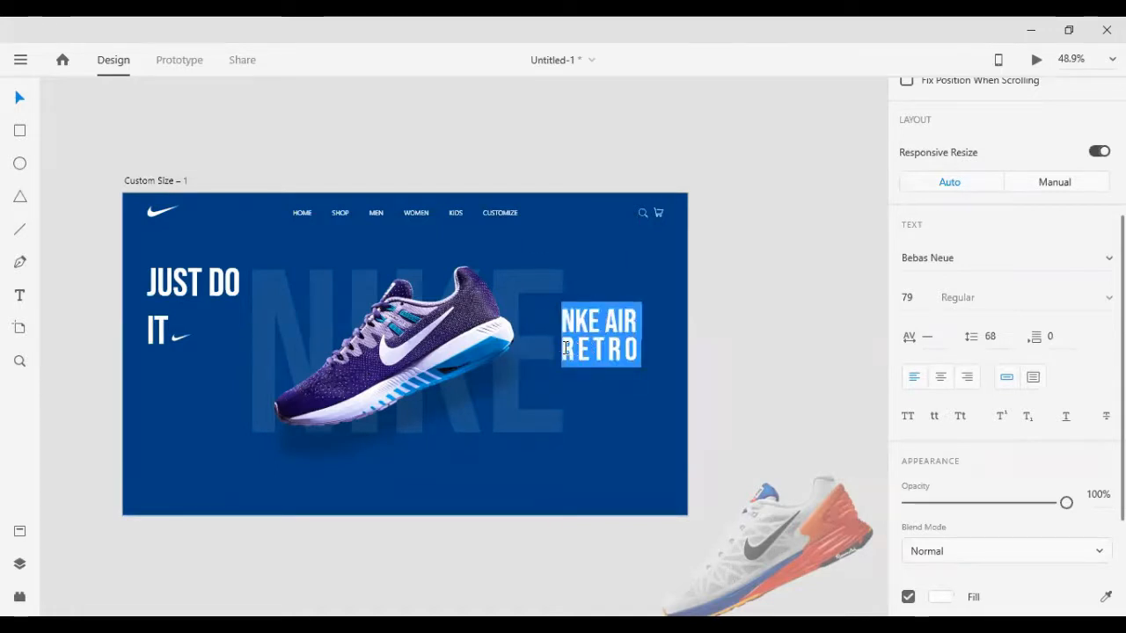
{"action": "left_click_drag", "start_coordinate": [566, 348], "coordinate": [645, 351]}
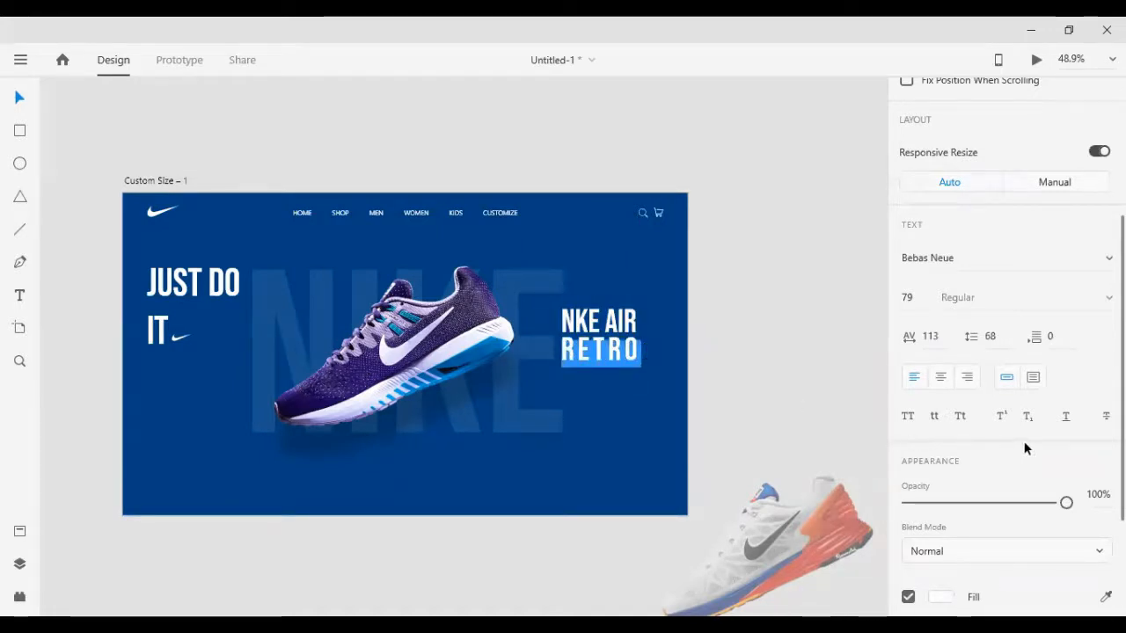
{"action": "scroll", "coordinate": [1024, 448], "scroll_direction": "down", "scroll_amount": 4}
{"action": "left_click", "coordinate": [1106, 429]}
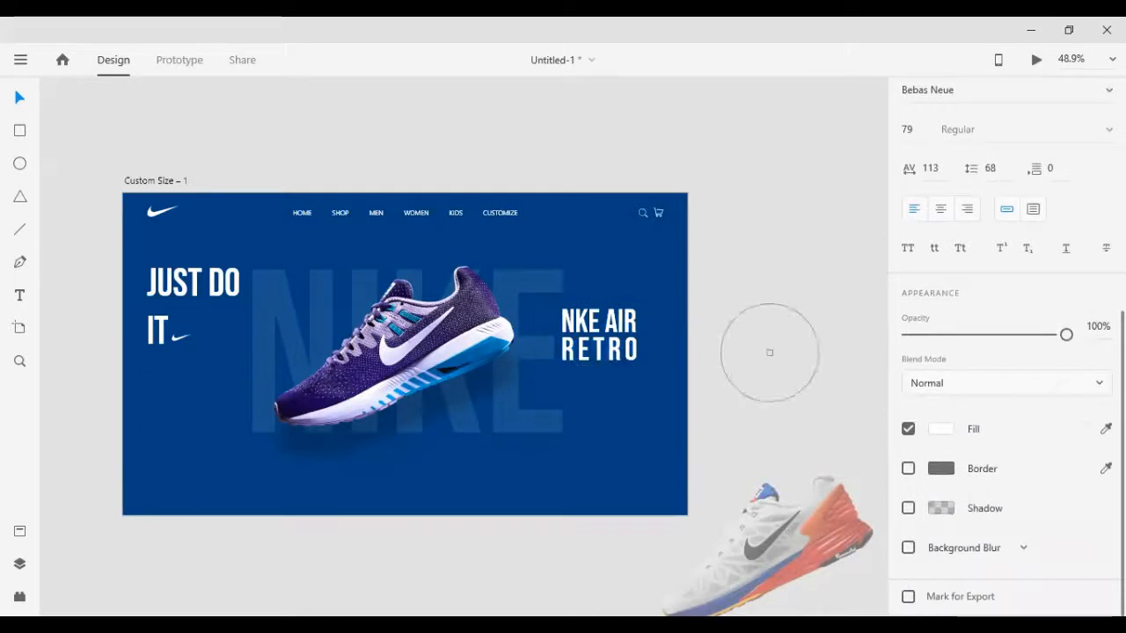
{"action": "left_click", "coordinate": [495, 350]}
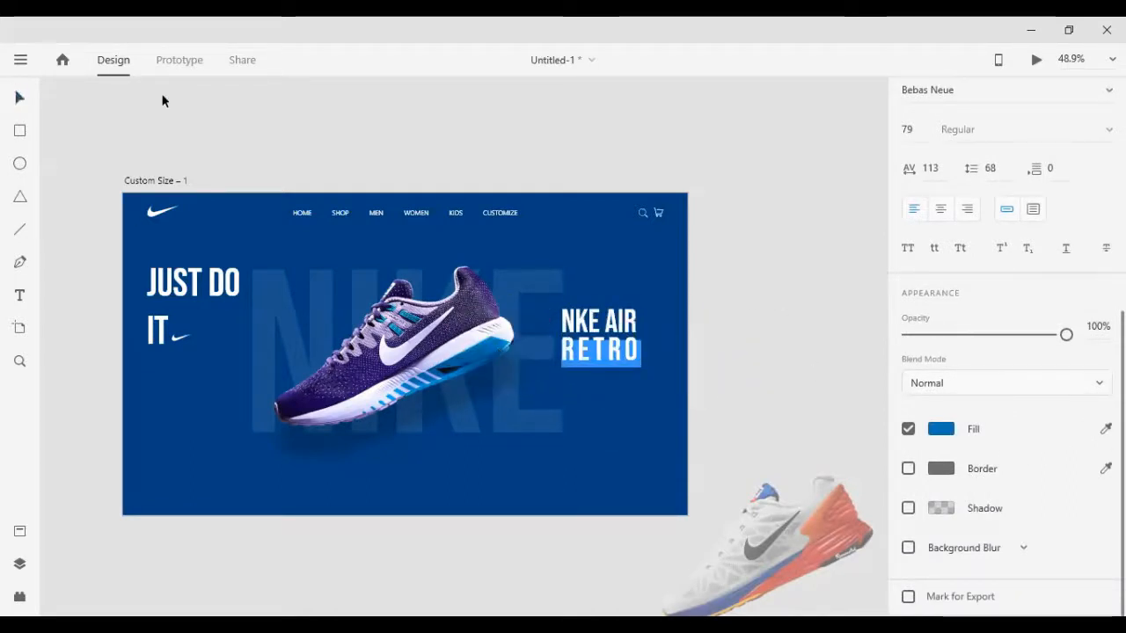
{"action": "key", "text": "Escape"}
{"action": "left_click", "coordinate": [492, 167]}
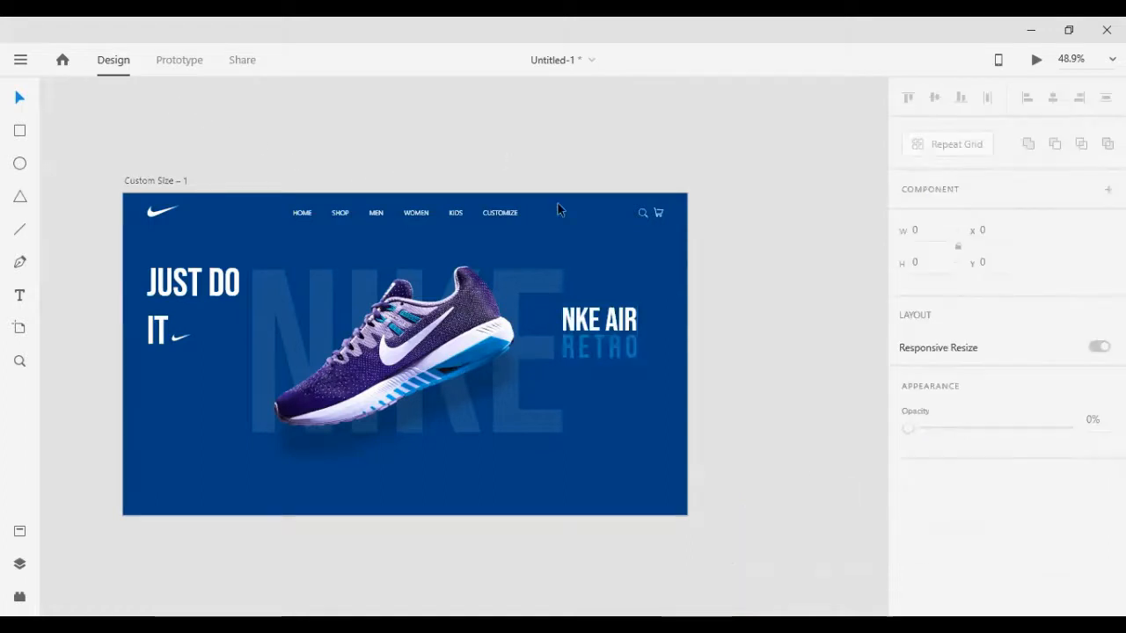
Fill the RETRO line with the dark purple sampled from the toe of the shoe
{"action": "left_click", "coordinate": [603, 352]}
{"action": "double_click", "coordinate": [579, 353]}
{"action": "left_click_drag", "start_coordinate": [561, 350], "coordinate": [649, 353]}
{"action": "scroll", "coordinate": [1015, 426], "scroll_direction": "down", "scroll_amount": 8}
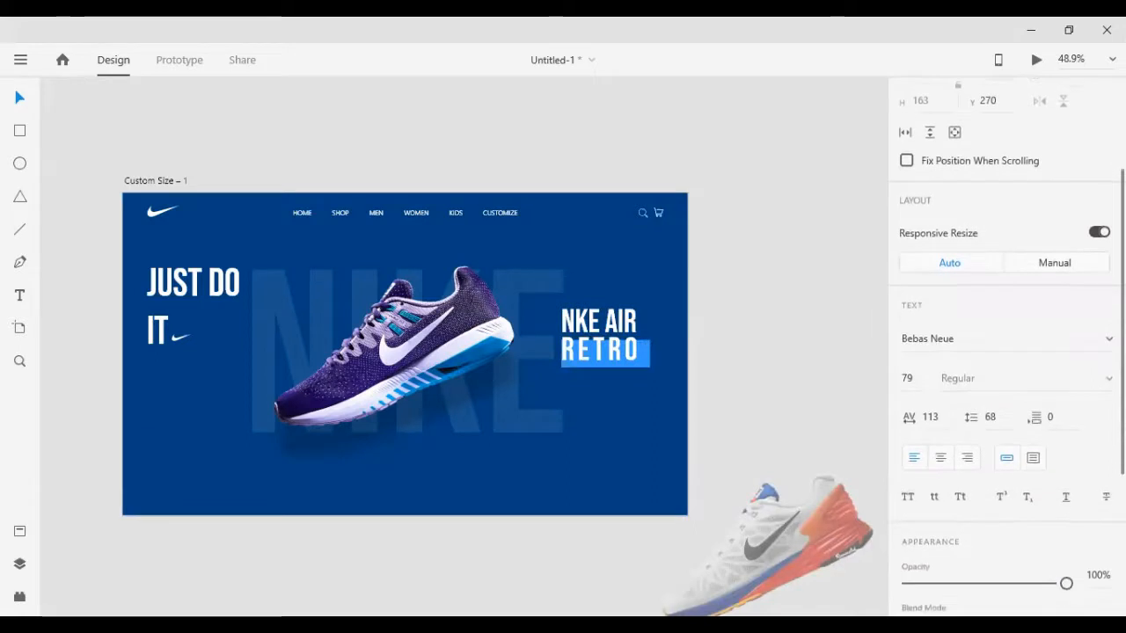
{"action": "scroll", "coordinate": [1070, 490], "scroll_direction": "down", "scroll_amount": 2}
{"action": "left_click", "coordinate": [1106, 429]}
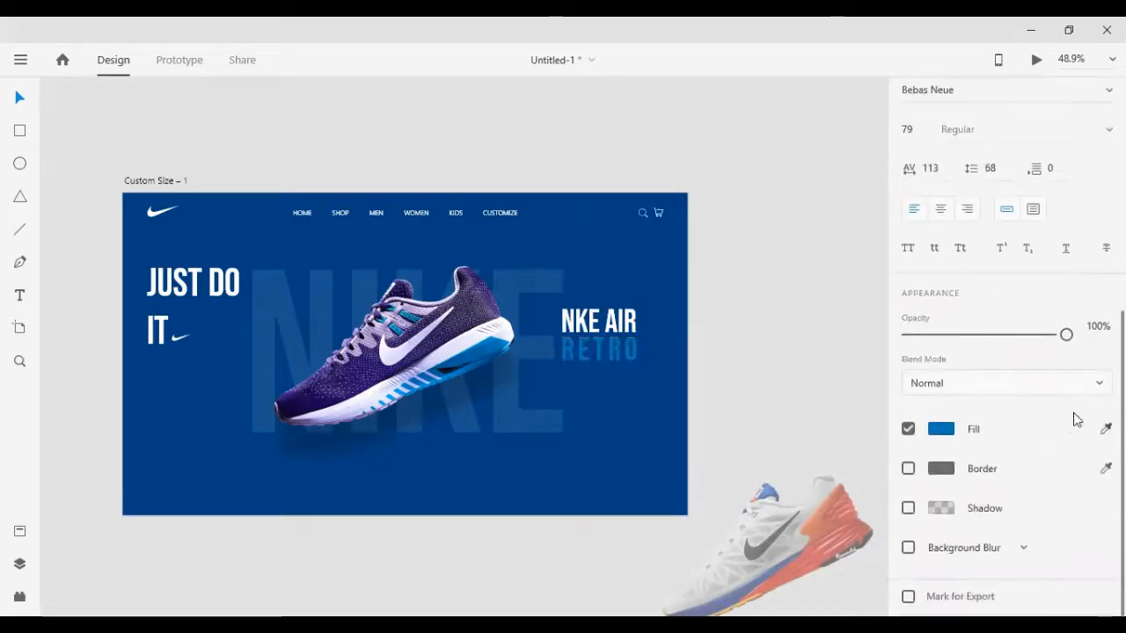
{"action": "left_click", "coordinate": [295, 402]}
{"action": "key", "text": "Escape"}
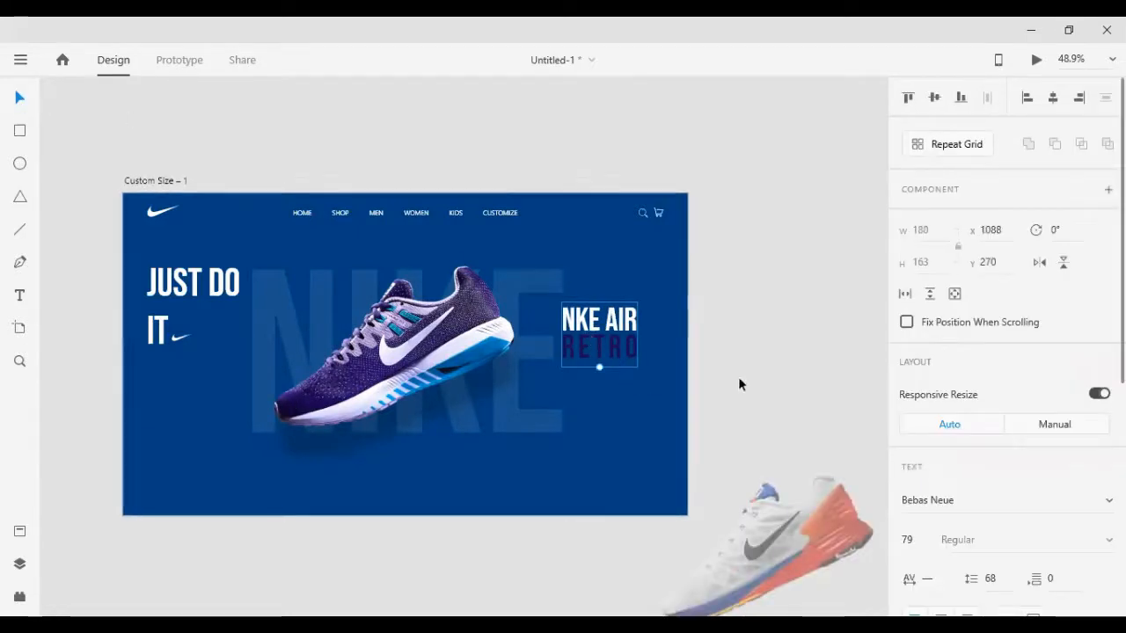
Undo the product name's recolouring, move and wider character spacing, and deselect it
{"action": "key", "text": "ctrl+z"}
{"action": "key", "text": "ctrl+z"}
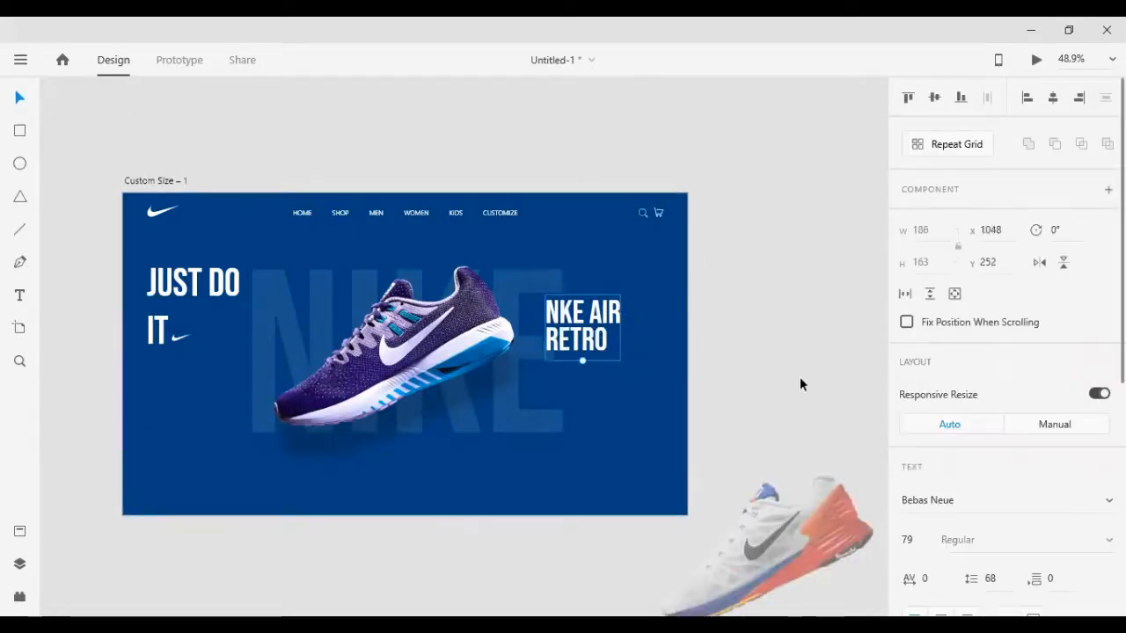
{"action": "left_click", "coordinate": [799, 378]}
Enlarge the product name to font size 83 and move it to X 1144, Y 175, aligned with the cart icon's right edge
{"action": "mouse_move", "coordinate": [590, 332]}
{"action": "left_mouse_down"}
{"action": "mouse_move", "coordinate": [608, 335]}
{"action": "mouse_move", "coordinate": [600, 368]}
{"action": "mouse_move", "coordinate": [581, 328]}
{"action": "left_mouse_up"}
{"action": "key", "text": "shift+Right"}
{"action": "key", "text": "shift+Right"}
{"action": "key", "text": "shift+Right"}
{"action": "key", "text": "shift+Right"}
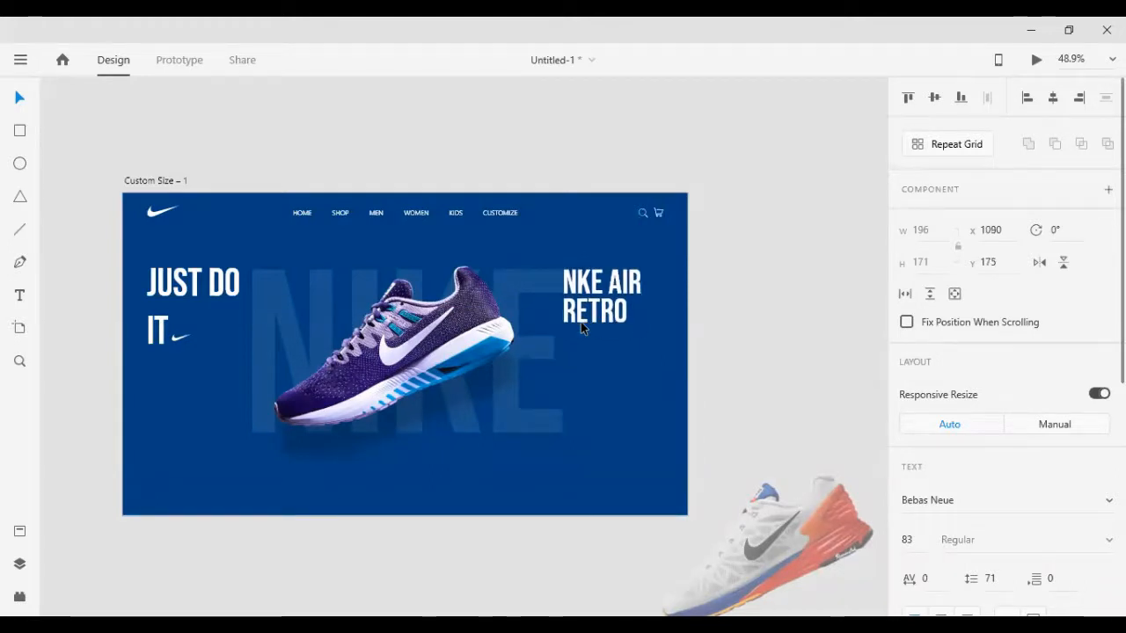
{"action": "key", "text": "shift+Right"}
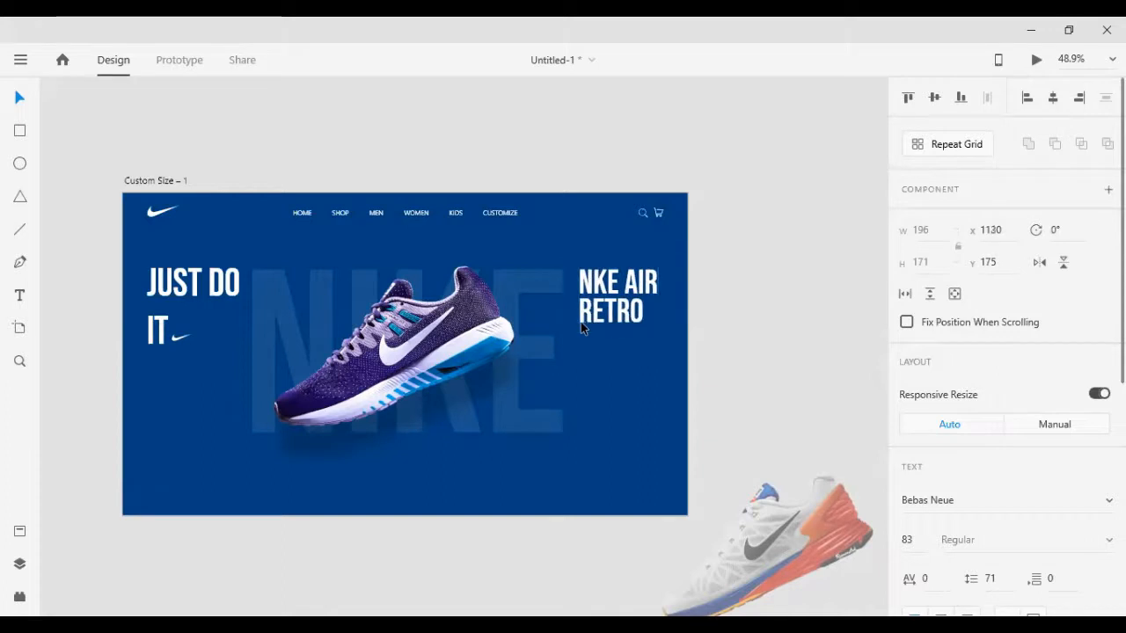
{"action": "key", "text": "shift+Right"}
{"action": "key", "text": "Right"}
{"action": "key", "text": "Right"}
{"action": "key", "text": "Right"}
{"action": "key", "text": "Right"}
{"action": "key", "text": "Right"}
{"action": "key", "text": "Right"}
{"action": "key", "text": "Right"}
{"action": "key", "text": "Right"}
{"action": "key", "text": "Right"}
{"action": "key", "text": "Right"}
{"action": "key", "text": "Right"}
{"action": "key", "text": "Right"}
{"action": "key", "text": "Right"}
{"action": "key", "text": "Right"}
{"action": "key", "text": "Right"}
{"action": "key", "text": "Right"}
{"action": "key", "text": "Right"}
{"action": "key", "text": "Right"}
{"action": "key", "text": "Right"}
{"action": "key", "text": "Right"}
{"action": "key", "text": "Right"}
{"action": "key", "text": "Right"}
{"action": "key", "text": "Right"}
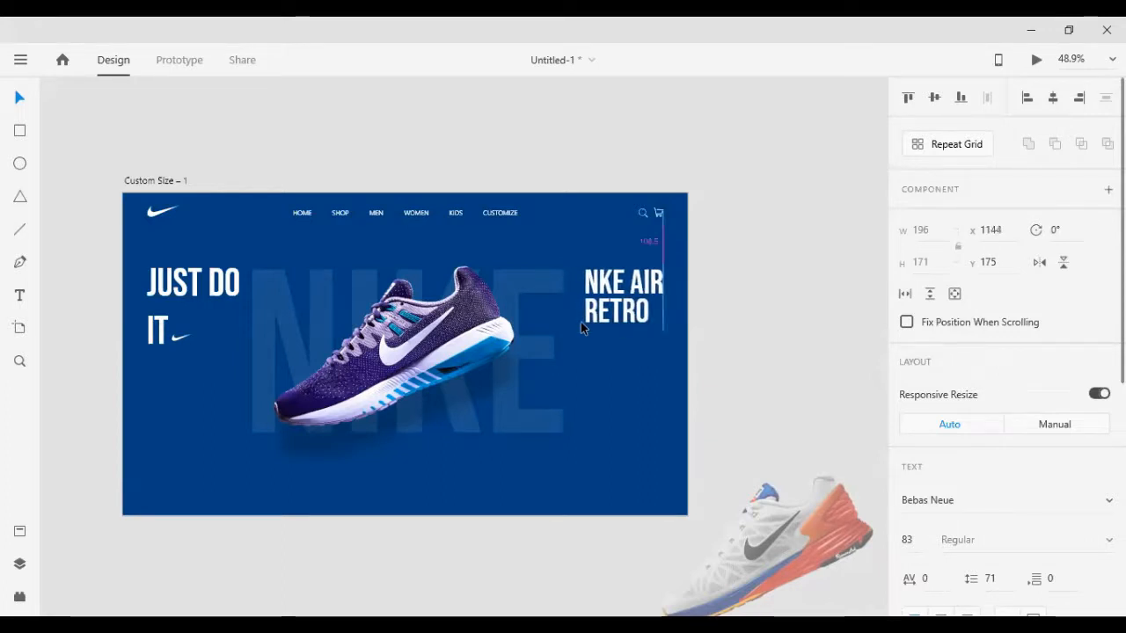
Move the product name right to the artboard's right edge, at about X 1201
{"action": "key", "text": "Right"}
{"action": "key", "text": "Right"}
{"action": "key", "text": "Right"}
{"action": "key", "text": "Right"}
{"action": "key", "text": "Right"}
{"action": "key", "text": "Right"}
{"action": "key", "text": "Right"}
{"action": "key", "text": "Right"}
{"action": "key", "text": "Right"}
{"action": "key", "text": "Right"}
{"action": "key", "text": "Right"}
{"action": "key", "text": "Right"}
{"action": "key", "text": "Right"}
{"action": "key", "text": "Right"}
{"action": "key", "text": "Right"}
{"action": "key", "text": "Right"}
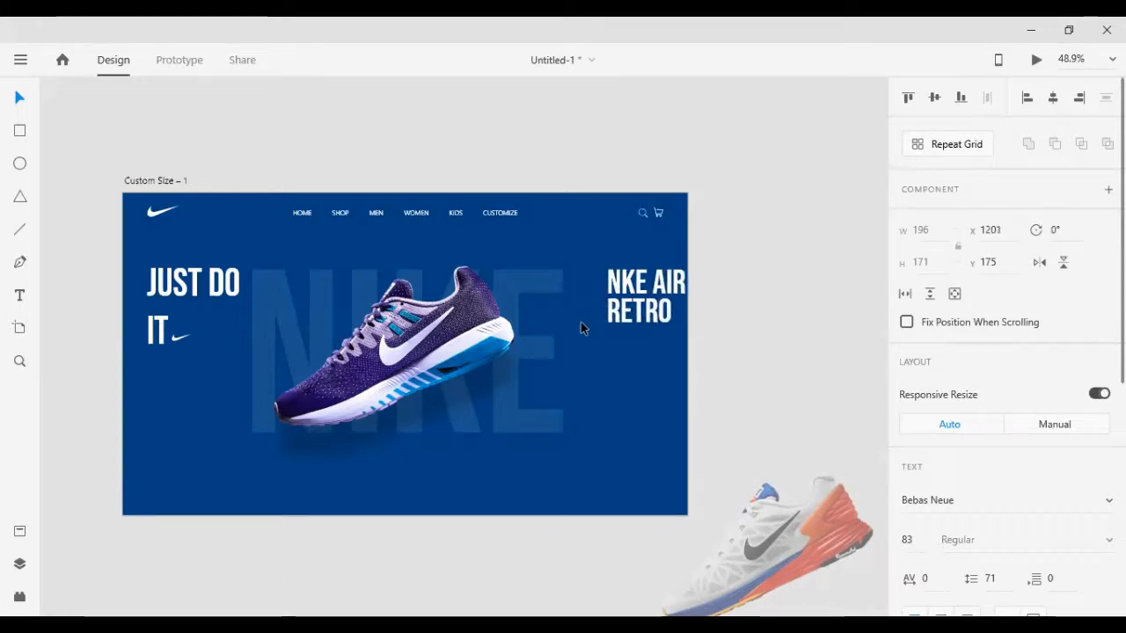
Move the product name back left to X 1144, in line with the cart icon, and deselect it
{"action": "key", "text": "Left"}
{"action": "key", "text": "Left"}
{"action": "key", "text": "Left"}
{"action": "key", "text": "Left"}
{"action": "key", "text": "Left"}
{"action": "key", "text": "Left"}
{"action": "key", "text": "Left"}
{"action": "key", "text": "Left"}
{"action": "key", "text": "Left"}
{"action": "key", "text": "Left"}
{"action": "key", "text": "Left"}
{"action": "key", "text": "Left"}
{"action": "key", "text": "Left"}
{"action": "key", "text": "Left"}
{"action": "key", "text": "Left"}
{"action": "key", "text": "Left"}
{"action": "key", "text": "Left"}
{"action": "key", "text": "Left"}
{"action": "key", "text": "Left"}
{"action": "key", "text": "Left"}
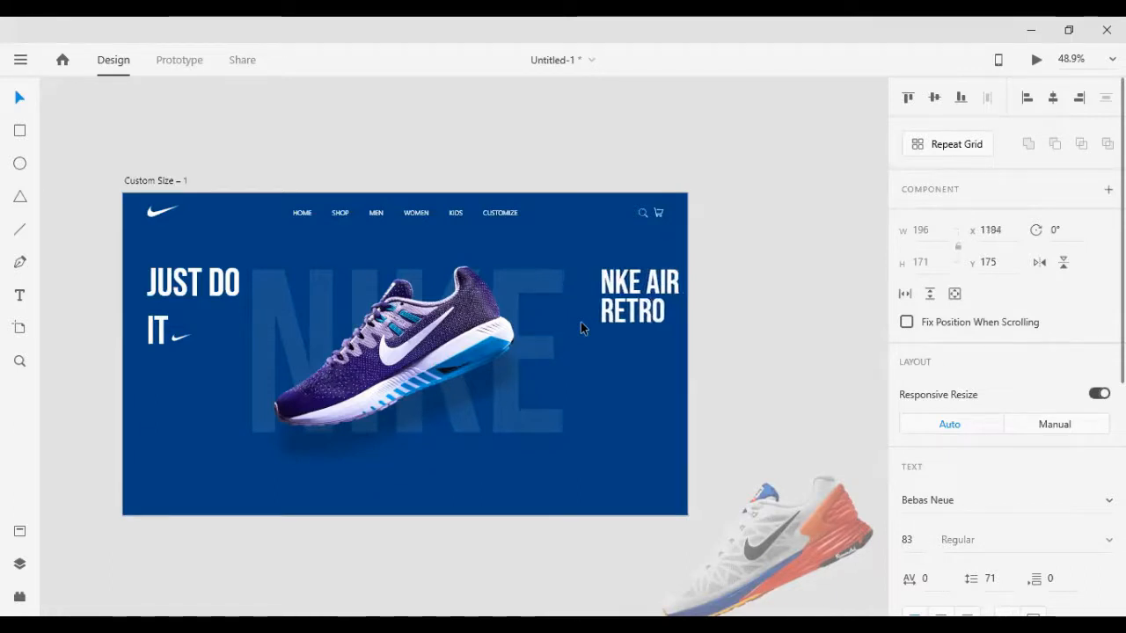
{"action": "left_click", "coordinate": [793, 365]}
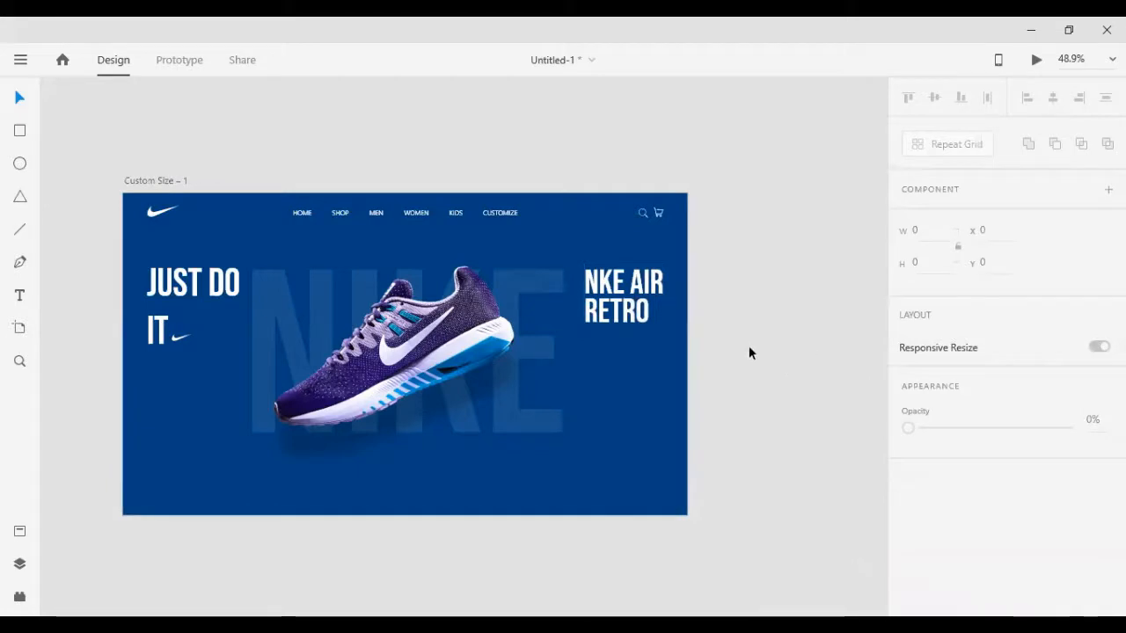
Move the product name 30 px left, to X 1114
{"action": "left_click", "coordinate": [631, 276]}
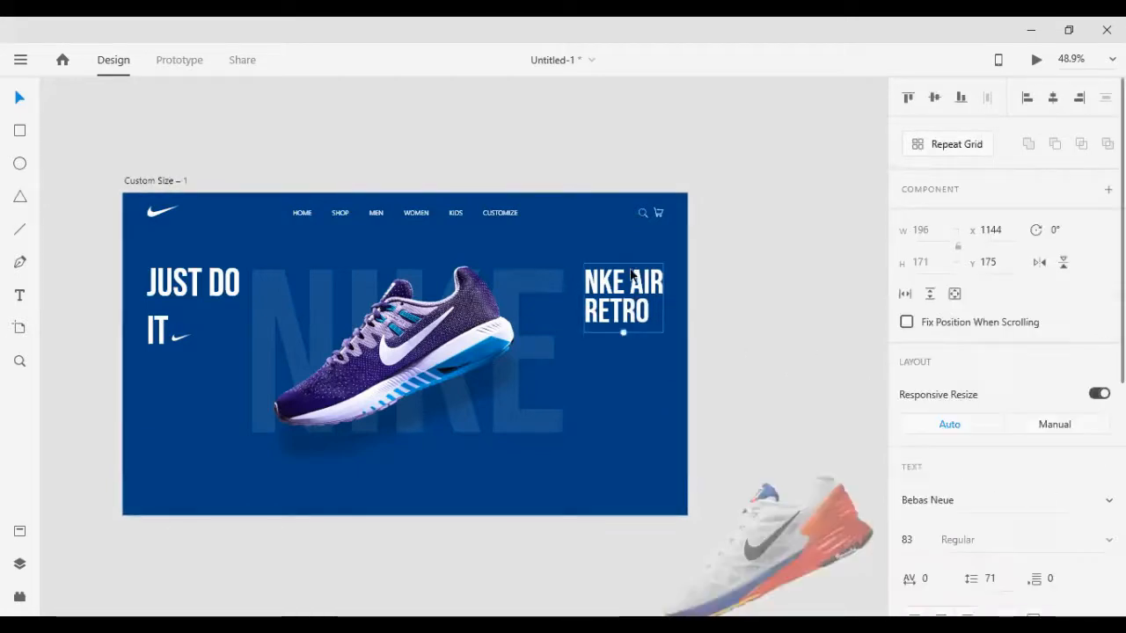
{"action": "key", "text": "shift+Left"}
{"action": "key", "text": "shift+Left"}
{"action": "key", "text": "shift+Left"}
{"action": "scroll", "coordinate": [684, 298], "scroll_direction": "up", "scroll_amount": 5}
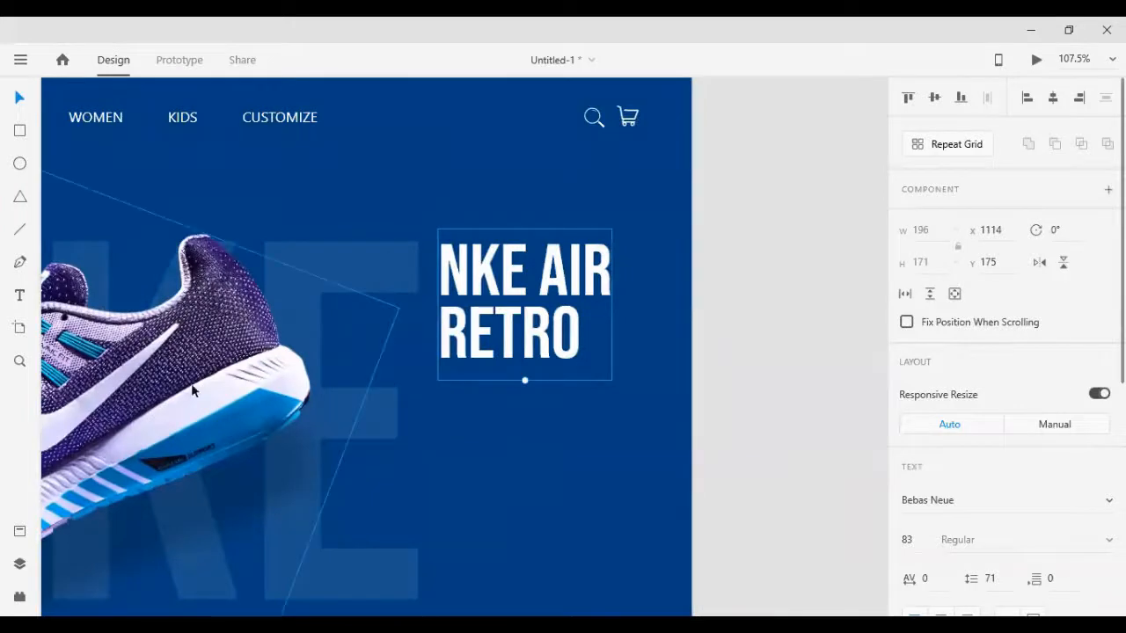
Move the product name left to X 1082, with its right edge near the search icon, and deselect it
{"action": "scroll", "coordinate": [111, 352], "scroll_direction": "left", "scroll_amount": 10}
{"action": "scroll", "coordinate": [100, 362], "scroll_direction": "left", "scroll_amount": 2}
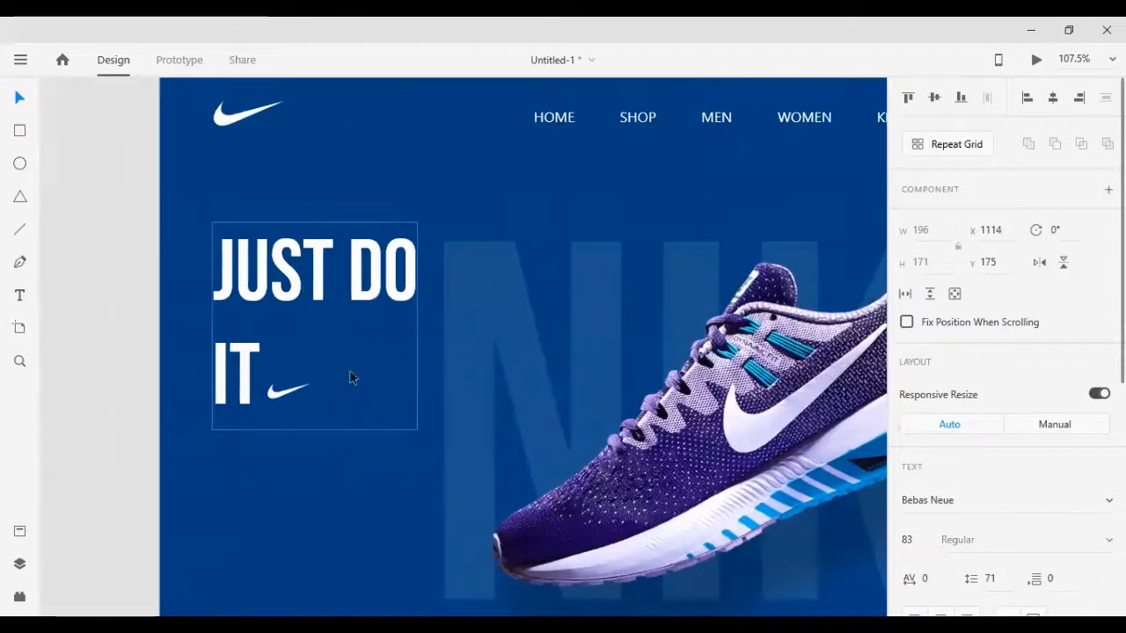
{"action": "left_click_drag", "start_coordinate": [153, 332], "coordinate": [525, 315]}
{"action": "left_click", "coordinate": [607, 351]}
{"action": "left_click", "coordinate": [633, 352]}
{"action": "left_click", "coordinate": [551, 317]}
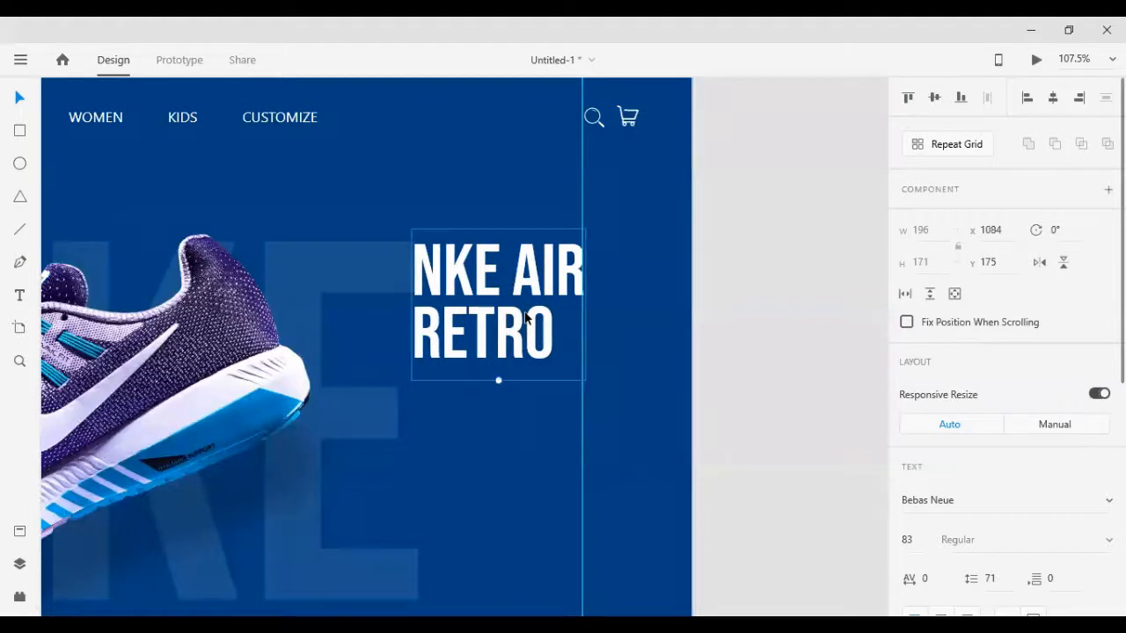
{"action": "key", "text": "Left"}
{"action": "key", "text": "Left"}
{"action": "left_click_drag", "start_coordinate": [580, 334], "coordinate": [771, 334]}
{"action": "left_click", "coordinate": [738, 351]}
Nudge the product name up to Y 172
{"action": "scroll", "coordinate": [738, 351], "scroll_direction": "down", "scroll_amount": 3}
{"action": "scroll", "coordinate": [735, 350], "scroll_direction": "up", "scroll_amount": 3}
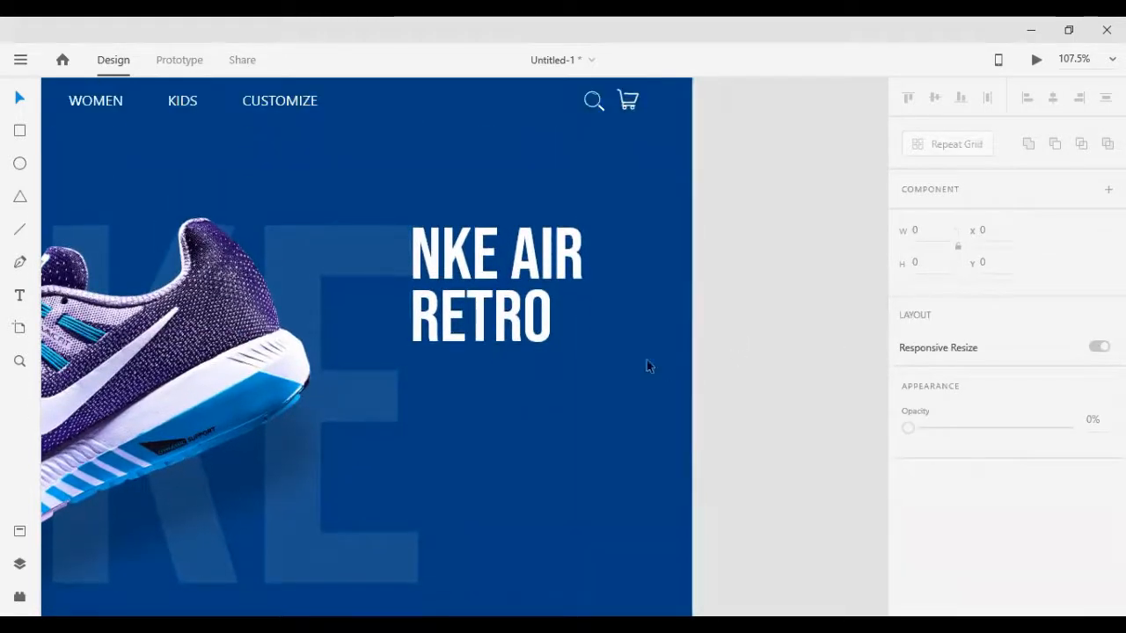
{"action": "left_click", "coordinate": [527, 313]}
{"action": "key", "text": "Up"}
{"action": "key", "text": "Up"}
{"action": "key", "text": "Up"}
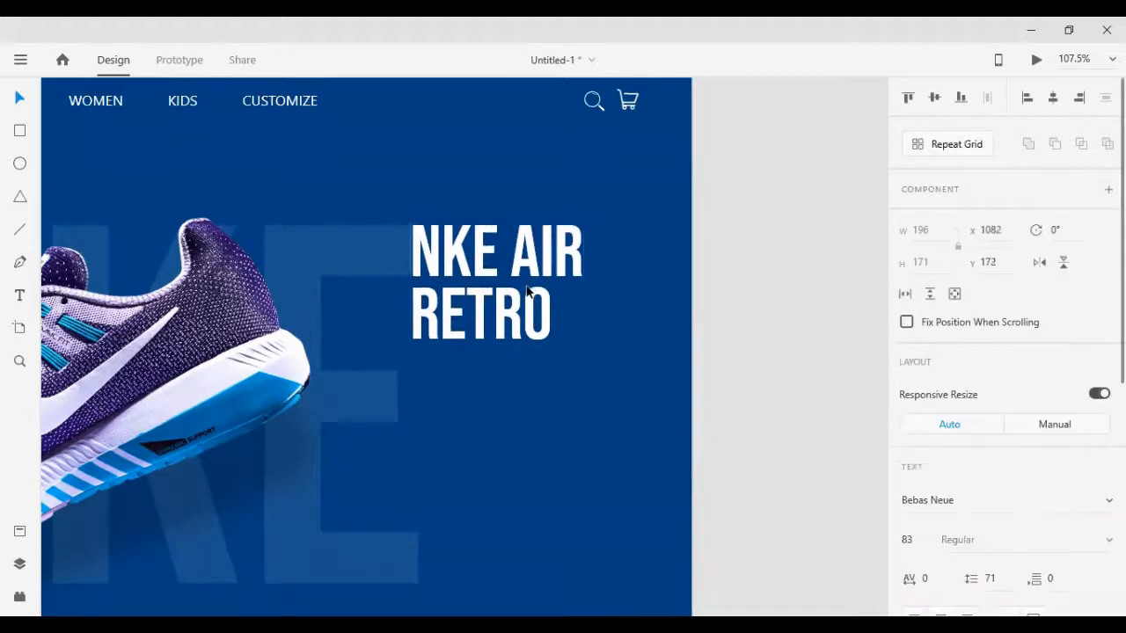
Duplicate the product name below the original, at about X 1104, Y 364
{"action": "scroll", "coordinate": [841, 447], "scroll_direction": "down", "scroll_amount": 1}
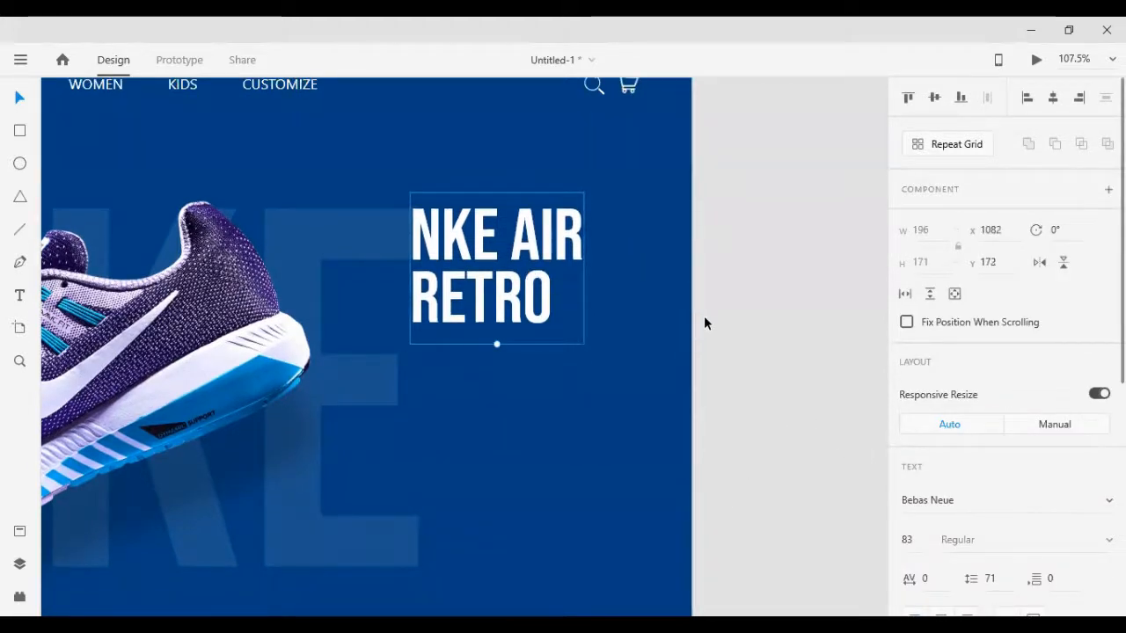
{"action": "scroll", "coordinate": [703, 323], "scroll_direction": "down", "scroll_amount": 2}
{"action": "scroll", "coordinate": [588, 266], "scroll_direction": "down", "scroll_amount": 3}
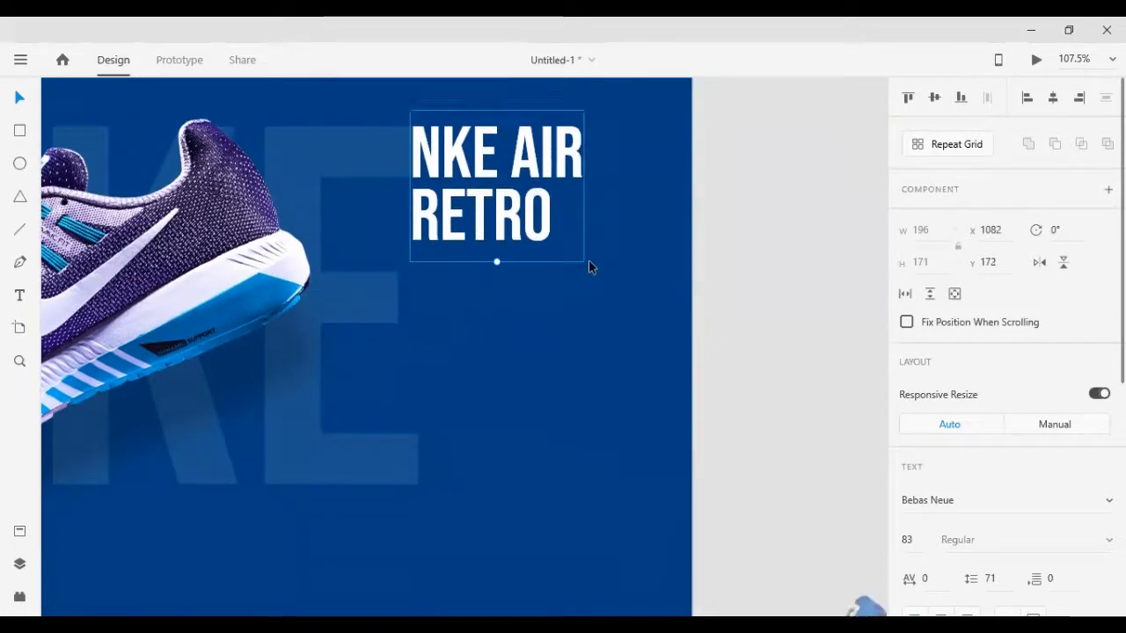
{"action": "scroll", "coordinate": [691, 281], "scroll_direction": "down", "scroll_amount": 2}
{"action": "left_click", "coordinate": [726, 302]}
{"action": "scroll", "coordinate": [726, 302], "scroll_direction": "up", "scroll_amount": 1}
{"action": "left_click", "coordinate": [477, 176]}
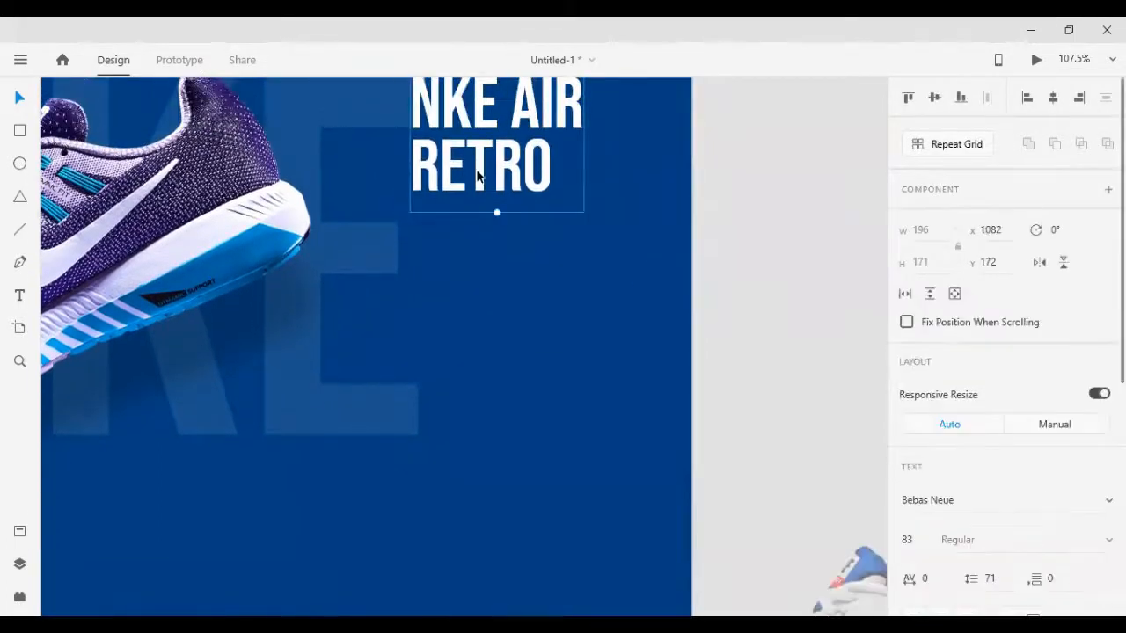
{"action": "left_click_drag", "start_coordinate": [477, 180], "coordinate": [497, 344]}
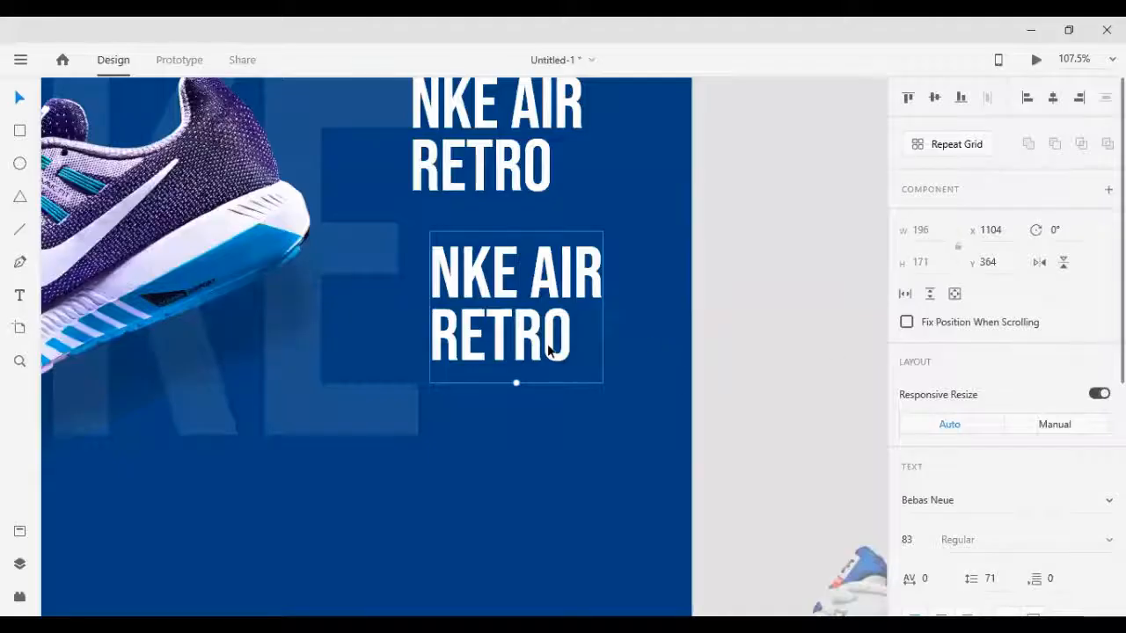
Replace the duplicate's text with the copied Lorem Ipsum sentence and move it to X 1082, Y 350, left-aligned with the product name
{"action": "double_click", "coordinate": [549, 346]}
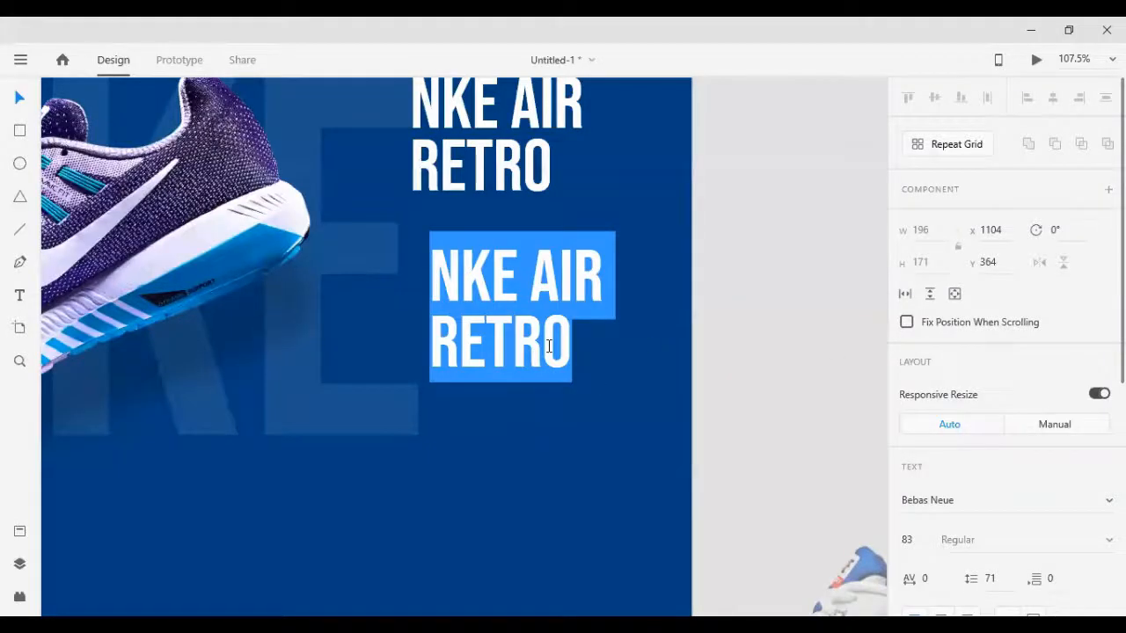
{"action": "key", "text": "ctrl+v"}
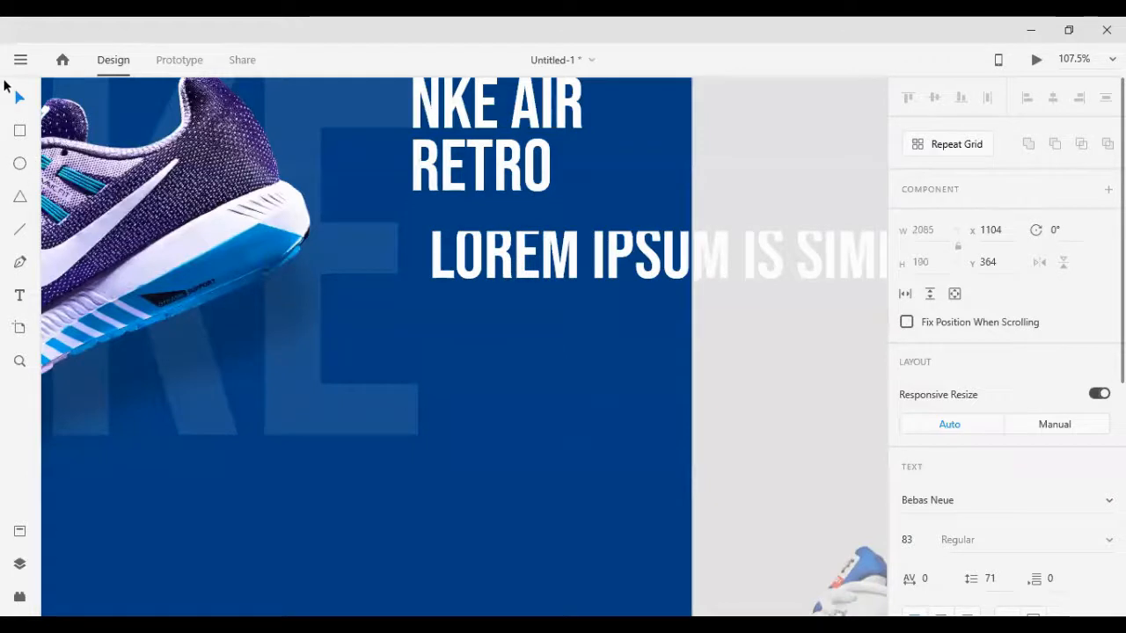
{"action": "key", "text": "Escape"}
{"action": "left_click_drag", "start_coordinate": [530, 299], "coordinate": [507, 266]}
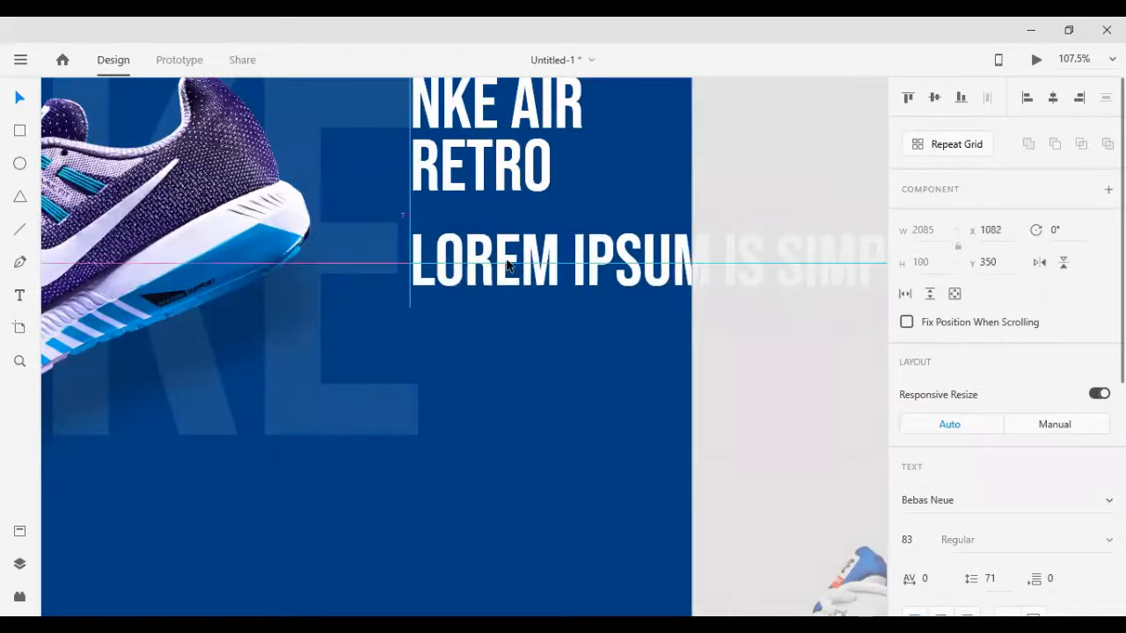
Change the Lorem Ipsum description's font to Segoe UI
{"action": "left_click", "coordinate": [949, 498]}
{"action": "type", "text": "Se"}
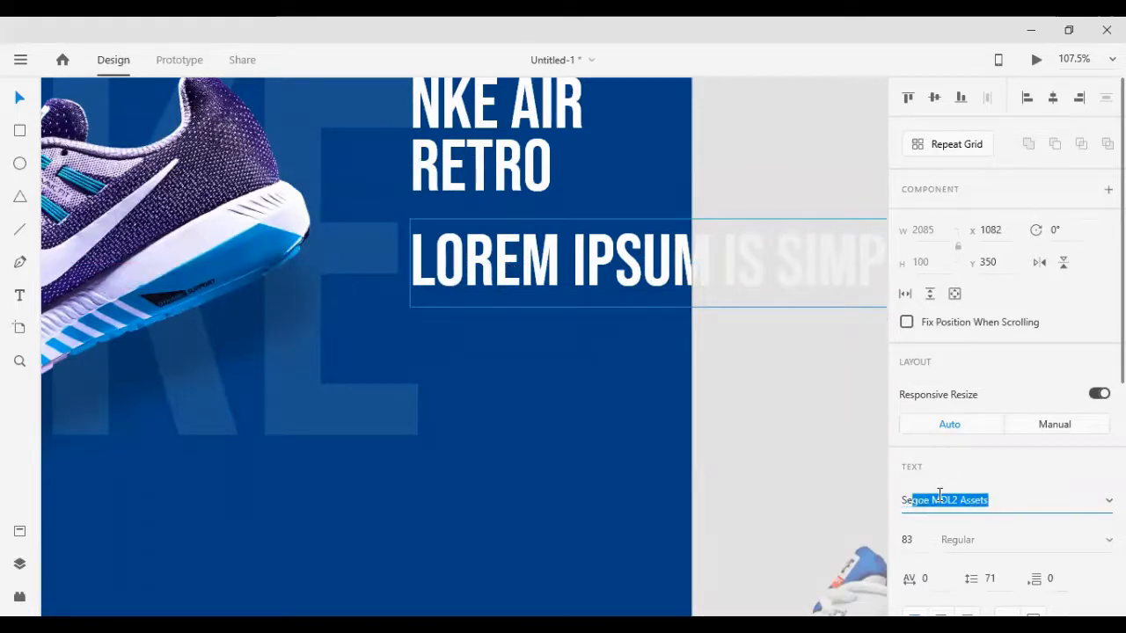
{"action": "type", "text": "goe "}
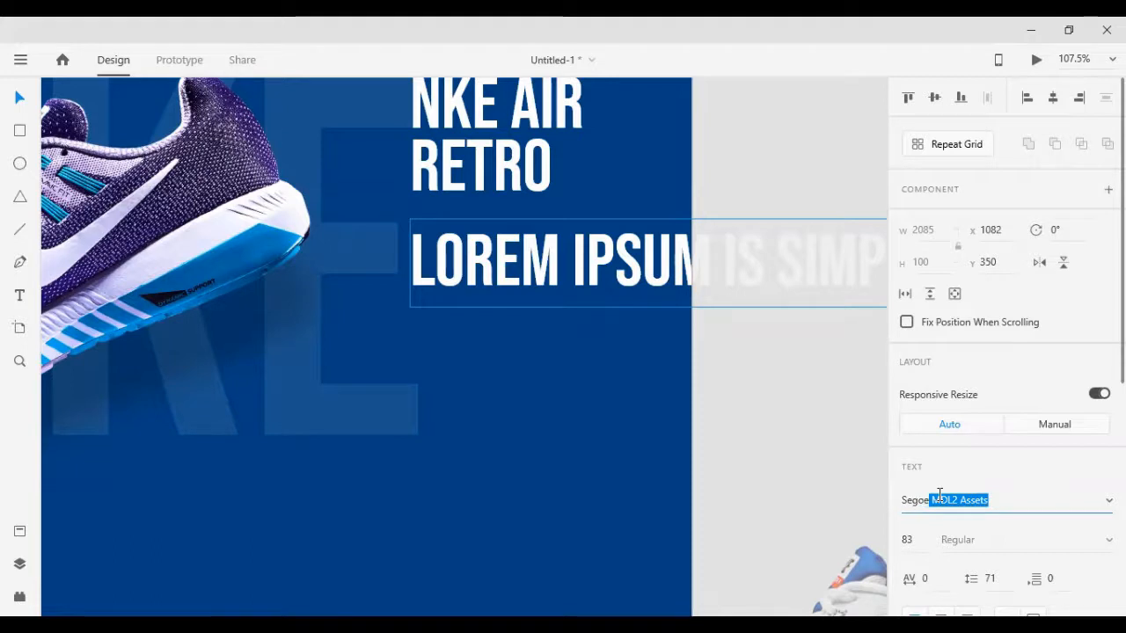
{"action": "type", "text": "UI"}
{"action": "key", "text": "Return"}
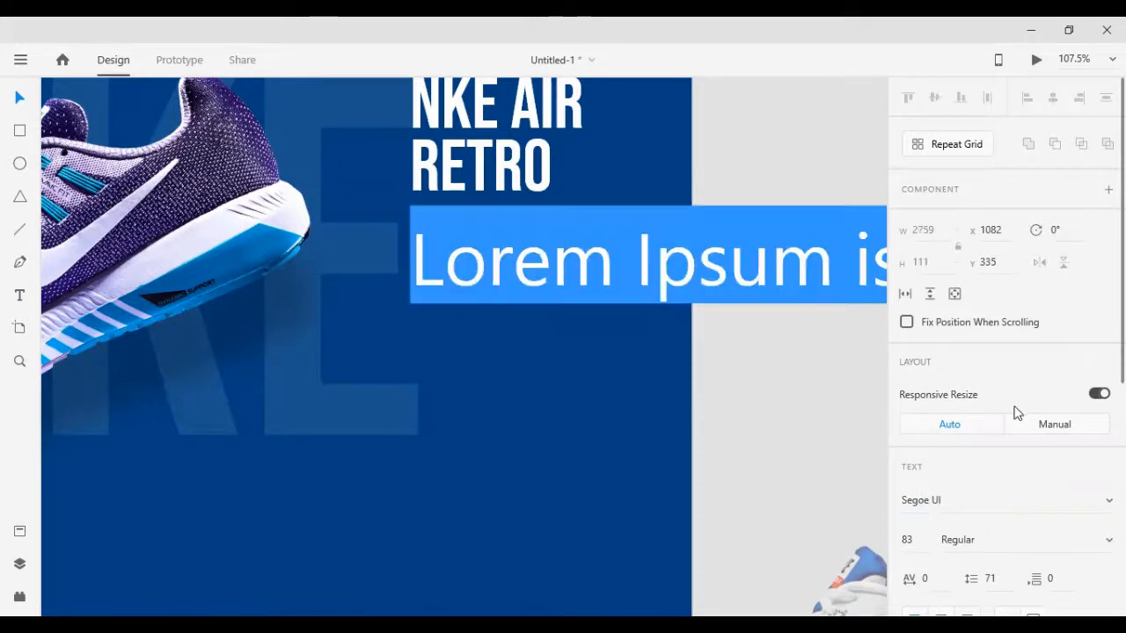
{"action": "key", "text": "Escape"}
Reduce the description's font size to 12 and move the line up just beneath the product name
{"action": "scroll", "coordinate": [1013, 413], "scroll_direction": "down", "scroll_amount": 5}
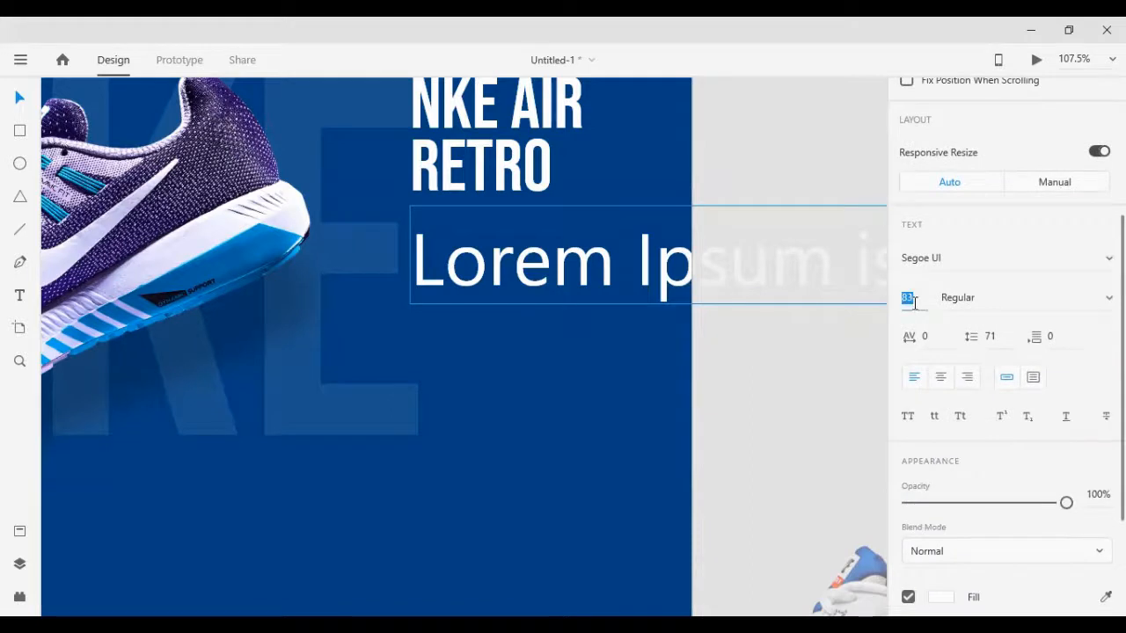
{"action": "key", "text": "shift+Down"}
{"action": "key", "text": "shift+Down"}
{"action": "key", "text": "shift+Down"}
{"action": "key", "text": "shift+Down"}
{"action": "key", "text": "shift+Down"}
{"action": "key", "text": "shift+Down"}
{"action": "key", "text": "shift+Down"}
{"action": "key", "text": "shift+Down"}
{"action": "key", "text": "shift+Down"}
{"action": "key", "text": "shift+Up"}
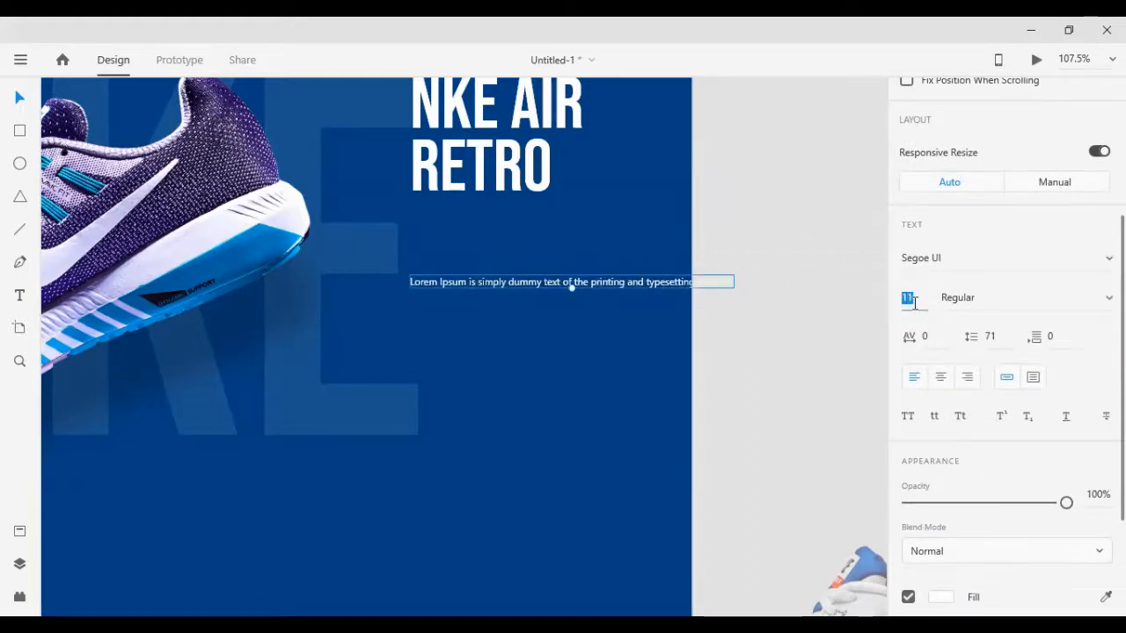
{"action": "key", "text": "Down"}
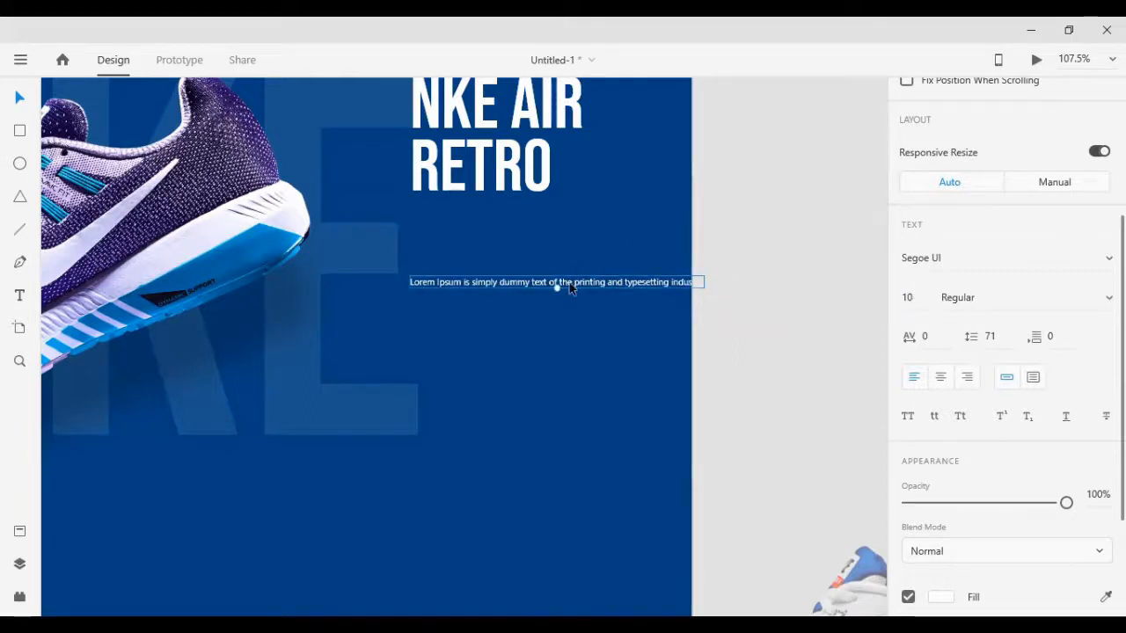
{"action": "left_click_drag", "start_coordinate": [570, 288], "coordinate": [571, 227]}
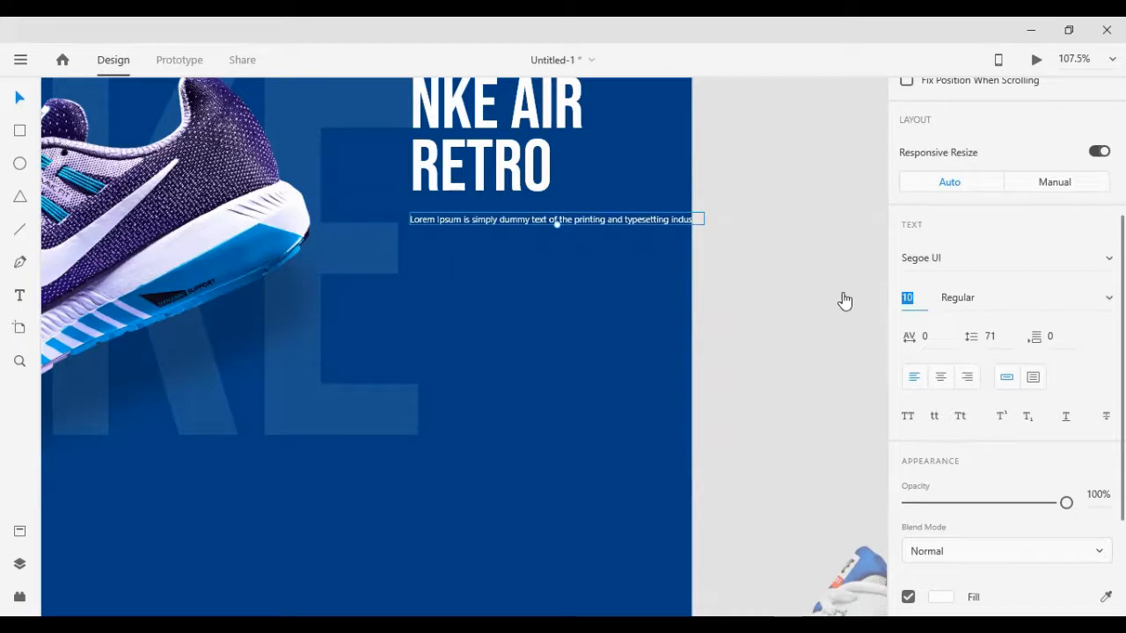
{"action": "key", "text": "Return"}
{"action": "left_click", "coordinate": [557, 220]}
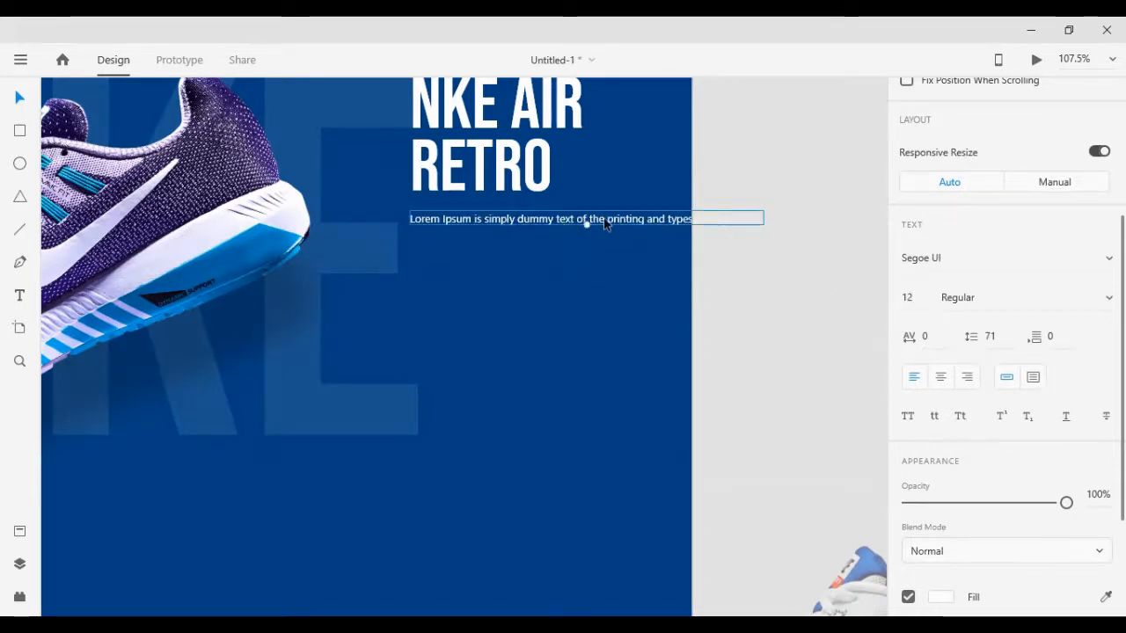
Break the description into two lines before "printing" and finish editing the text
{"action": "double_click", "coordinate": [606, 221]}
{"action": "left_click", "coordinate": [605, 220]}
{"action": "key", "text": "Return"}
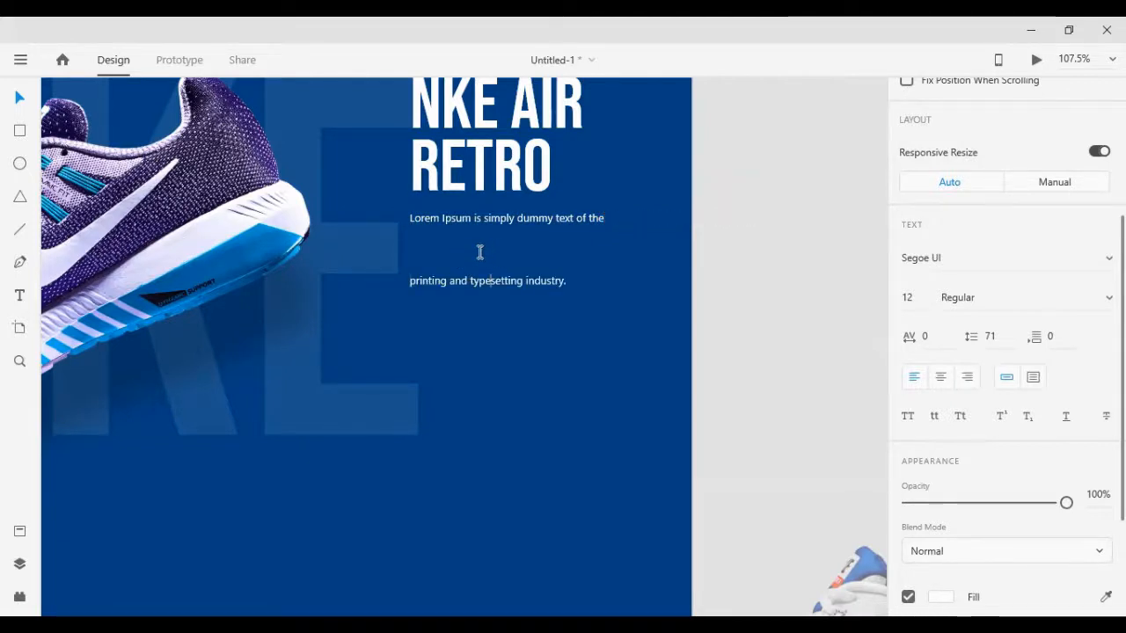
{"action": "left_click_drag", "start_coordinate": [480, 253], "coordinate": [414, 240]}
{"action": "left_click", "coordinate": [15, 99]}
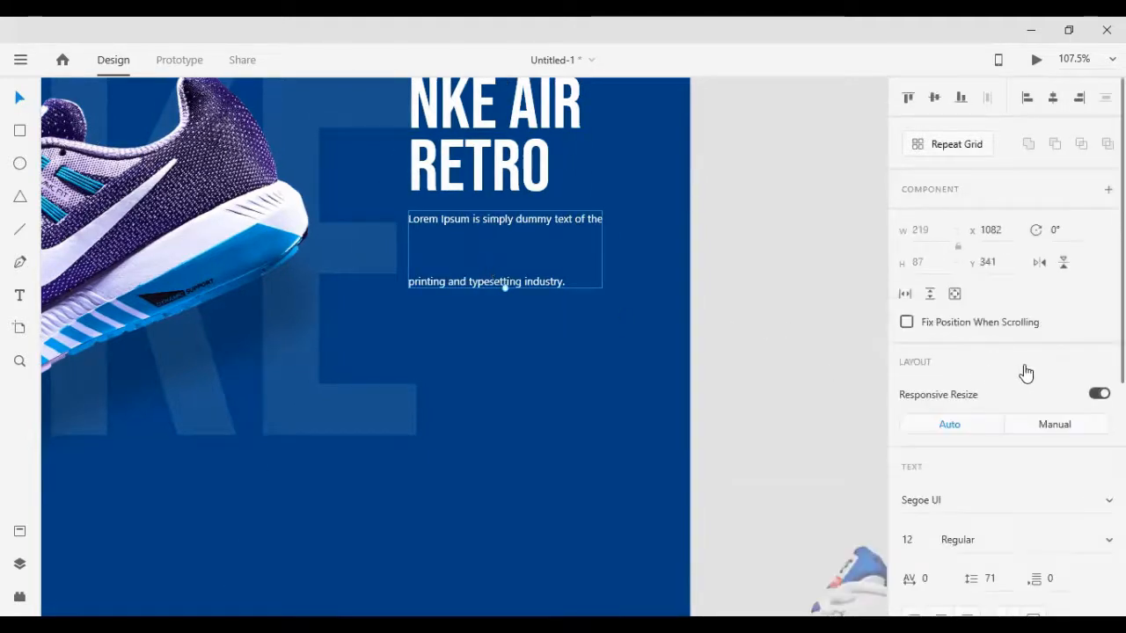
Tighten the description's line spacing to 20 and deselect the text
{"action": "scroll", "coordinate": [1023, 372], "scroll_direction": "down", "scroll_amount": 3}
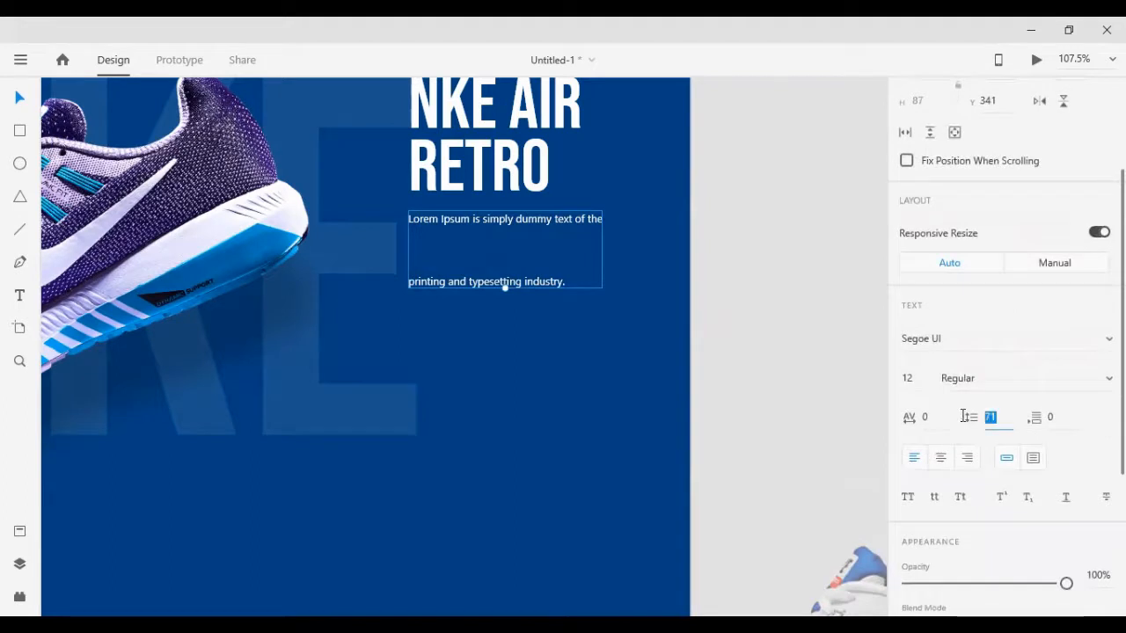
{"action": "key", "text": "Down"}
{"action": "key", "text": "Down"}
{"action": "key", "text": "Down"}
{"action": "key", "text": "Down"}
{"action": "key", "text": "Down"}
{"action": "key", "text": "Down"}
{"action": "key", "text": "Down"}
{"action": "key", "text": "Down"}
{"action": "key", "text": "Down"}
{"action": "key", "text": "Down"}
{"action": "key", "text": "Down"}
{"action": "key", "text": "Down"}
{"action": "key", "text": "Down"}
{"action": "key", "text": "Down"}
{"action": "key", "text": "Down"}
{"action": "key", "text": "Down"}
{"action": "key", "text": "Down"}
{"action": "key", "text": "Down"}
{"action": "key", "text": "Down"}
{"action": "key", "text": "Down"}
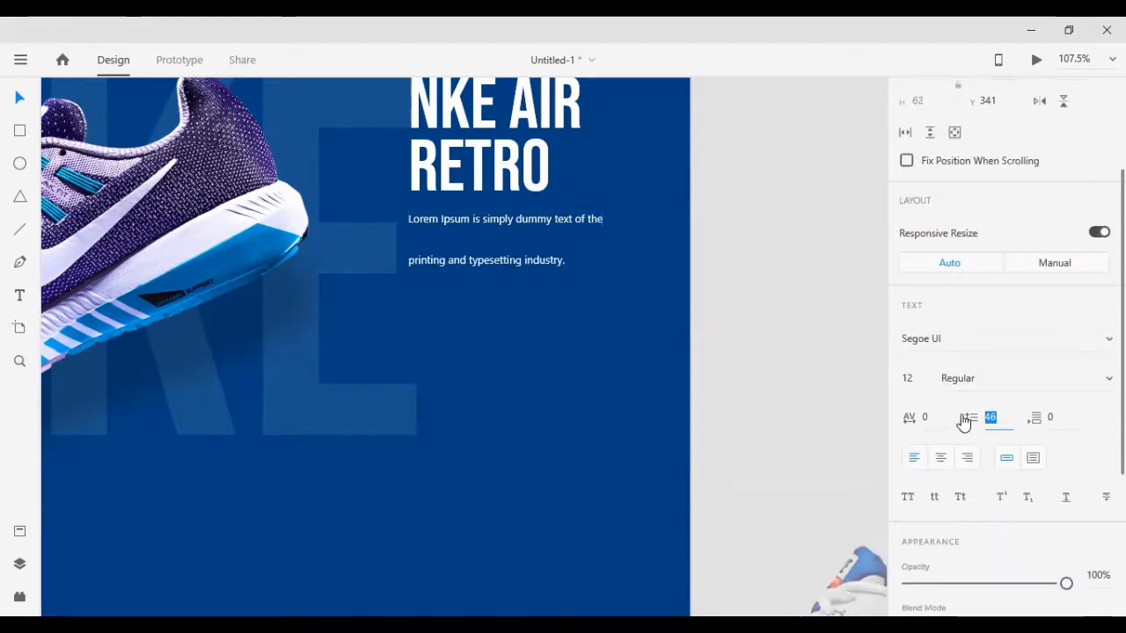
{"action": "key", "text": "Down"}
{"action": "key", "text": "Down"}
{"action": "key", "text": "Down"}
{"action": "key", "text": "Down"}
{"action": "key", "text": "Down"}
{"action": "key", "text": "Down"}
{"action": "key", "text": "Down"}
{"action": "key", "text": "Down"}
{"action": "key", "text": "Down"}
{"action": "key", "text": "Down"}
{"action": "key", "text": "Down"}
{"action": "key", "text": "Down"}
{"action": "key", "text": "Down"}
{"action": "key", "text": "Down"}
{"action": "key", "text": "Down"}
{"action": "key", "text": "Down"}
{"action": "key", "text": "Down"}
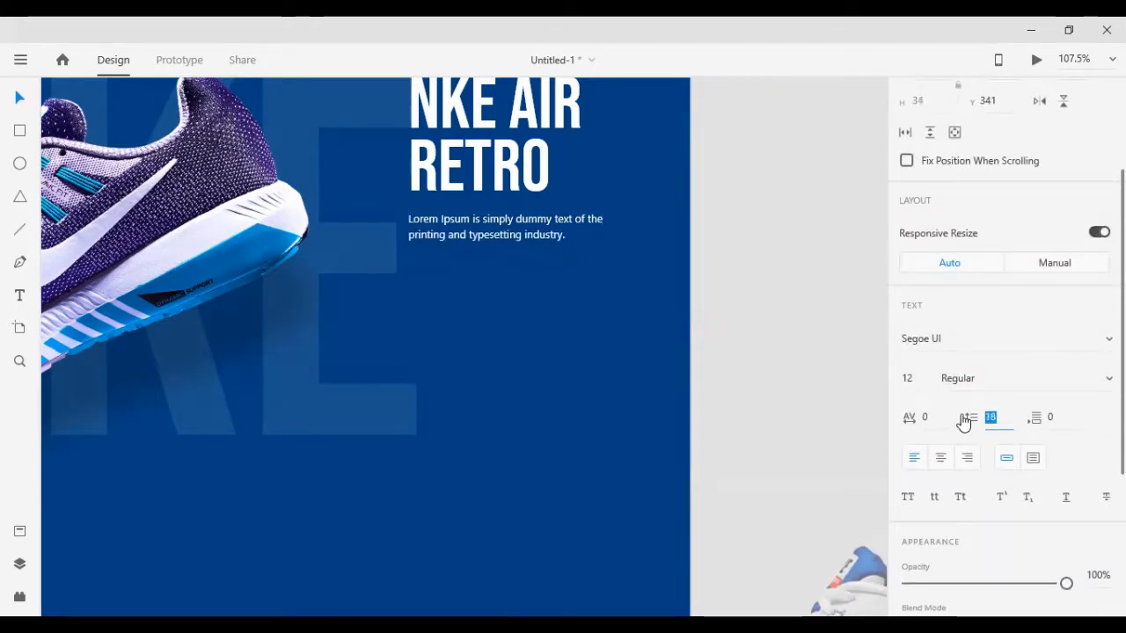
{"action": "key", "text": "Down"}
{"action": "key", "text": "Down"}
{"action": "key", "text": "Down"}
{"action": "key", "text": "Down"}
{"action": "key", "text": "Down"}
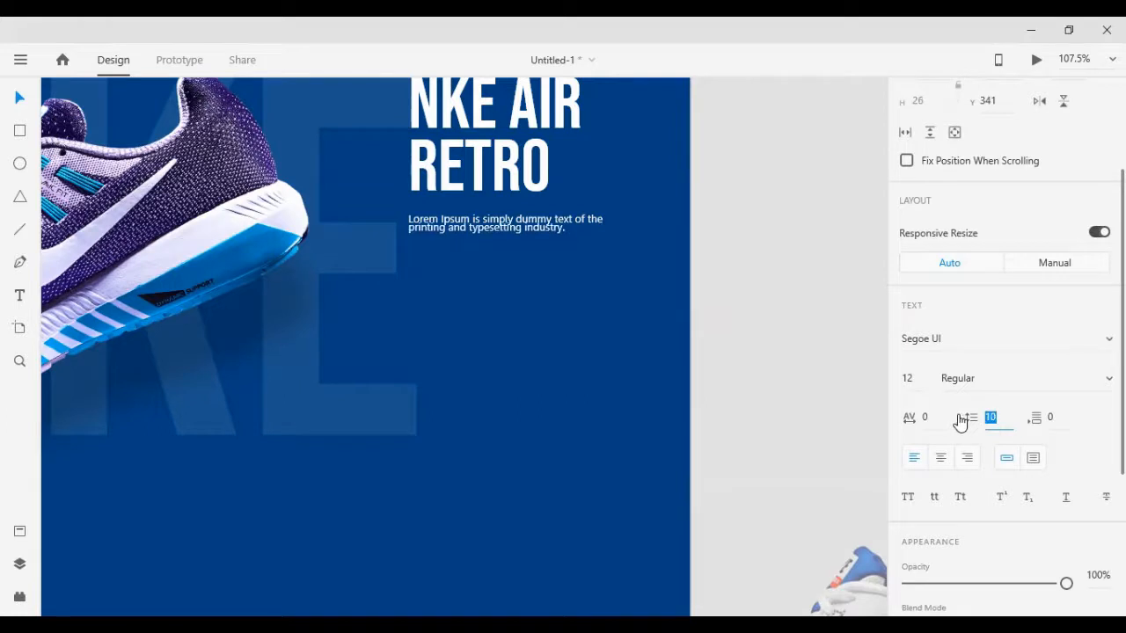
{"action": "key", "text": "shift+Up"}
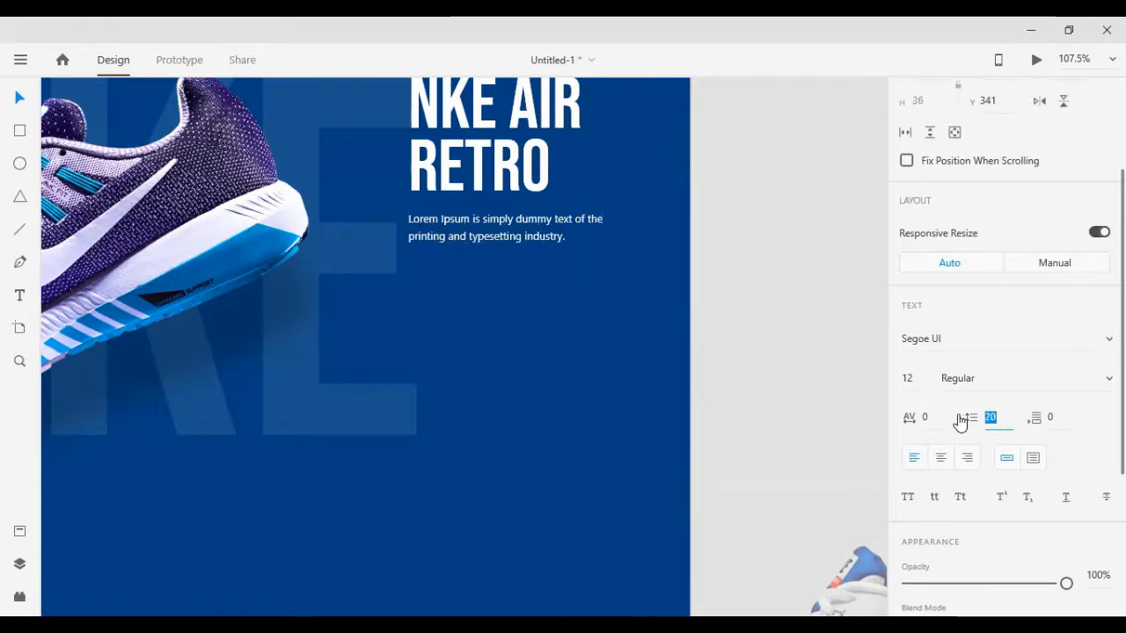
{"action": "left_click", "coordinate": [758, 367]}
Adjust the gap below the product name by moving the description down to about Y 343, and deselect it
{"action": "scroll", "coordinate": [670, 269], "scroll_direction": "down", "scroll_amount": 5}
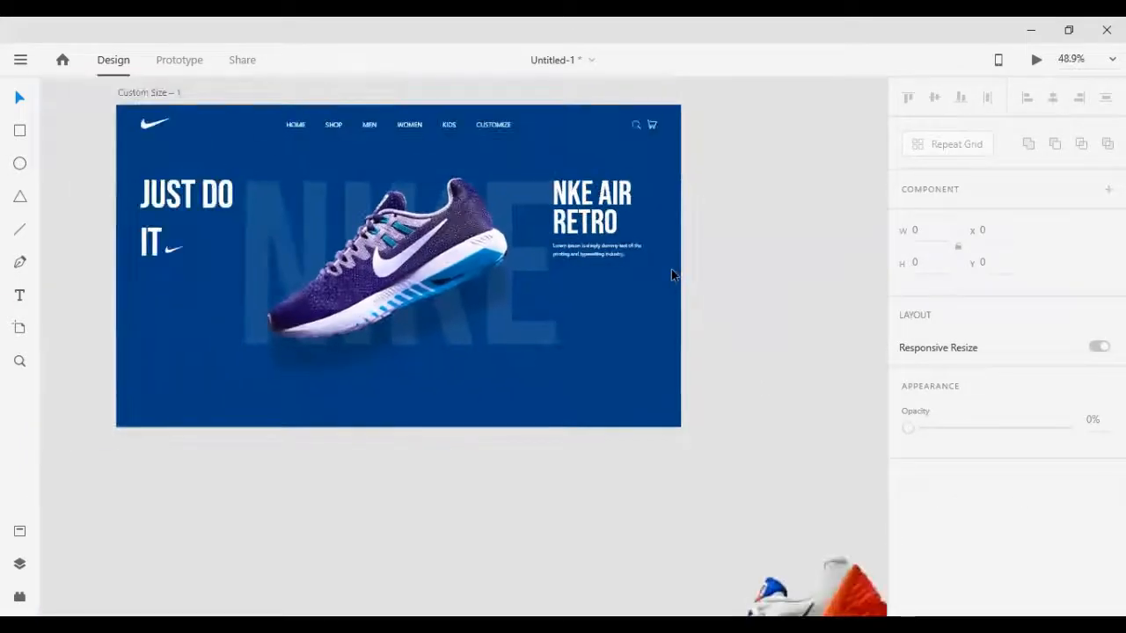
{"action": "scroll", "coordinate": [685, 223], "scroll_direction": "up", "scroll_amount": 5}
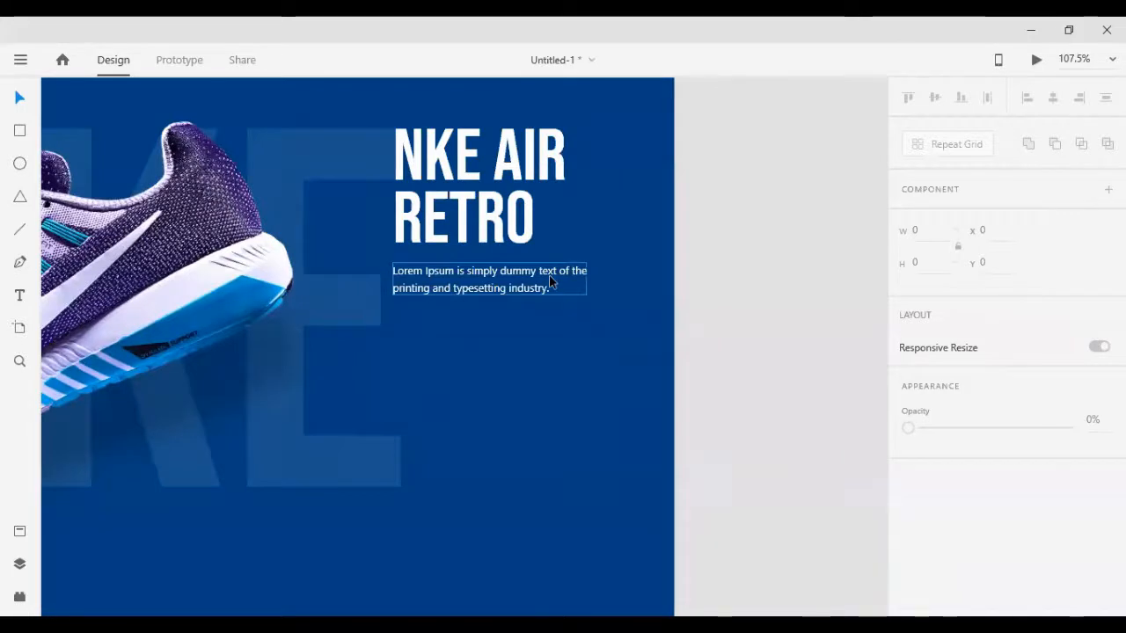
{"action": "left_click", "coordinate": [549, 276]}
{"action": "key", "text": "shift+Up"}
{"action": "key", "text": "shift+Up"}
{"action": "key", "text": "shift+Up"}
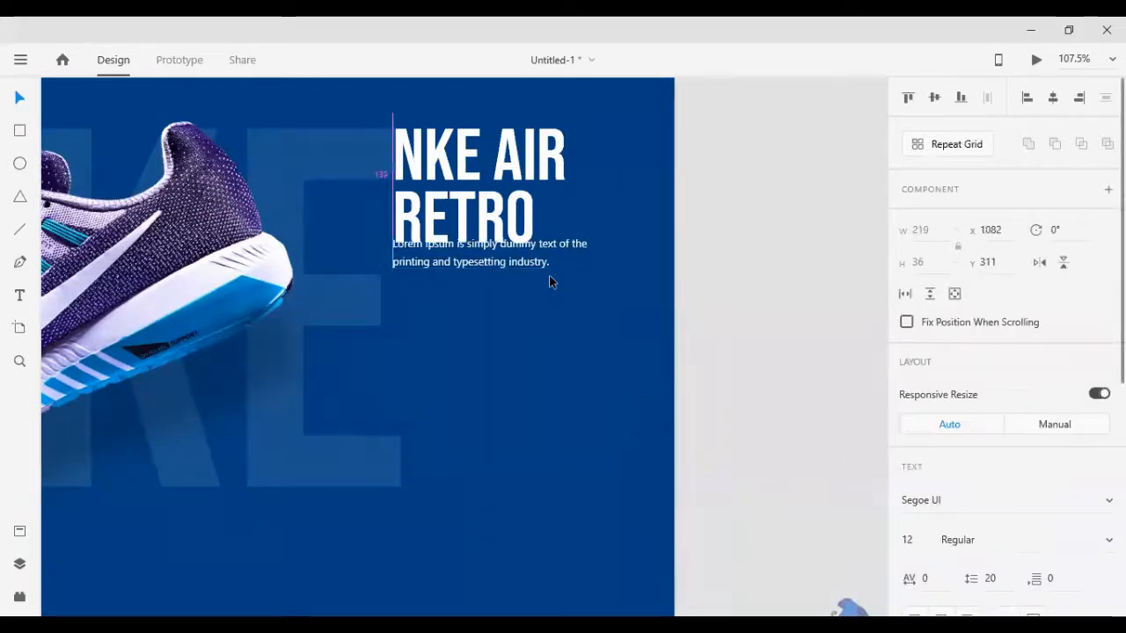
{"action": "key", "text": "Down"}
{"action": "key", "text": "Down"}
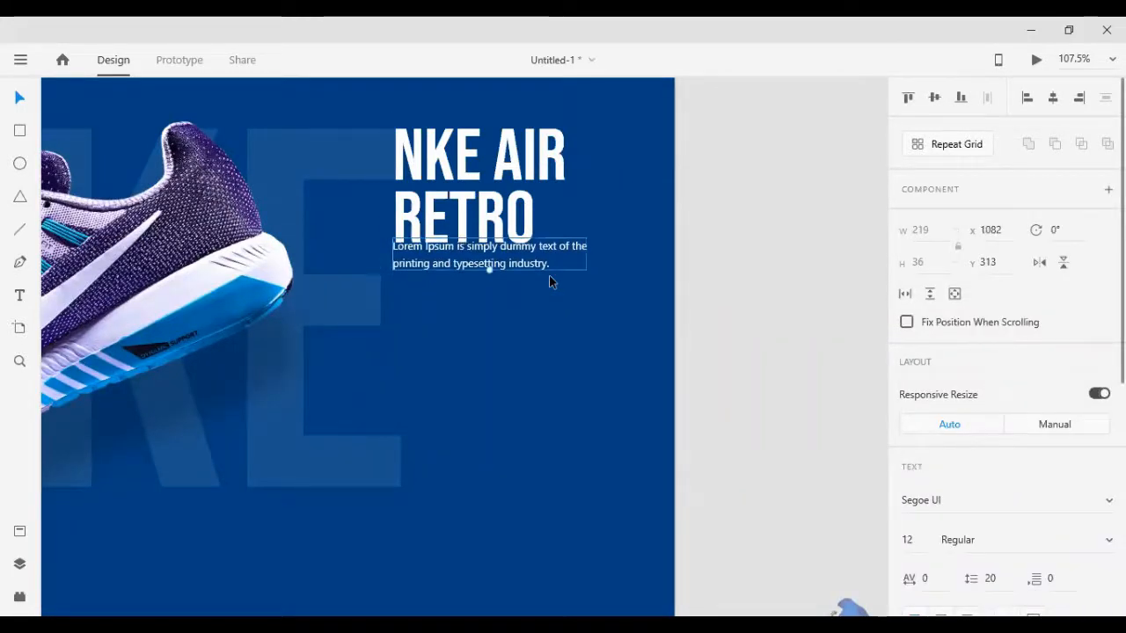
{"action": "key", "text": "shift+Down"}
{"action": "key", "text": "shift+Down"}
{"action": "key", "text": "shift+Down"}
{"action": "key", "text": "shift+Down"}
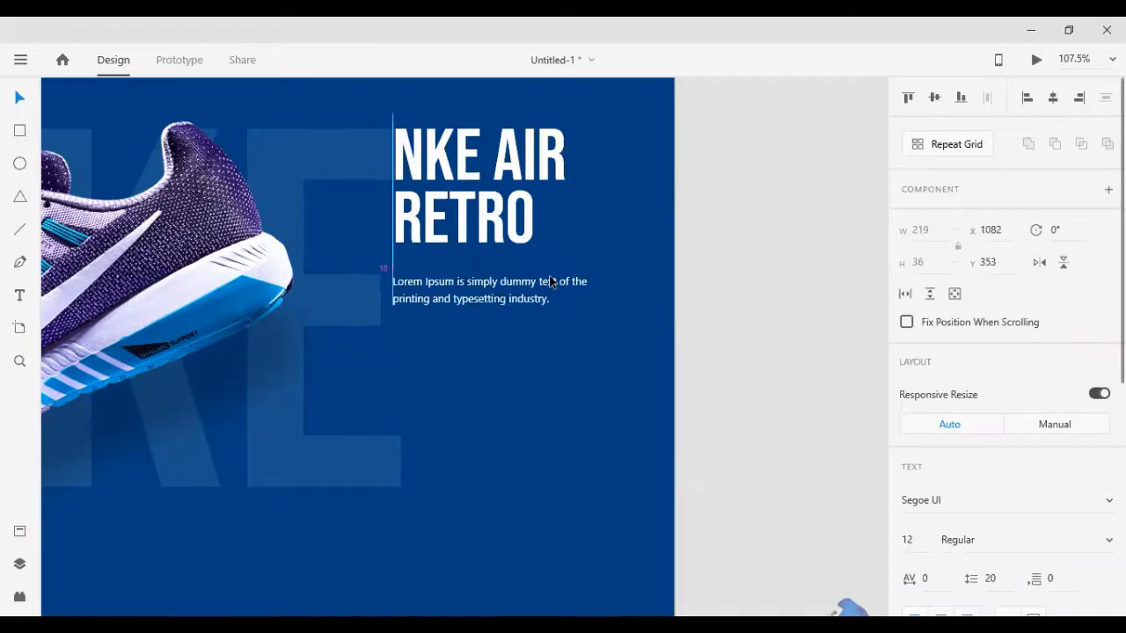
{"action": "key", "text": "shift+Up"}
{"action": "left_click", "coordinate": [766, 362]}
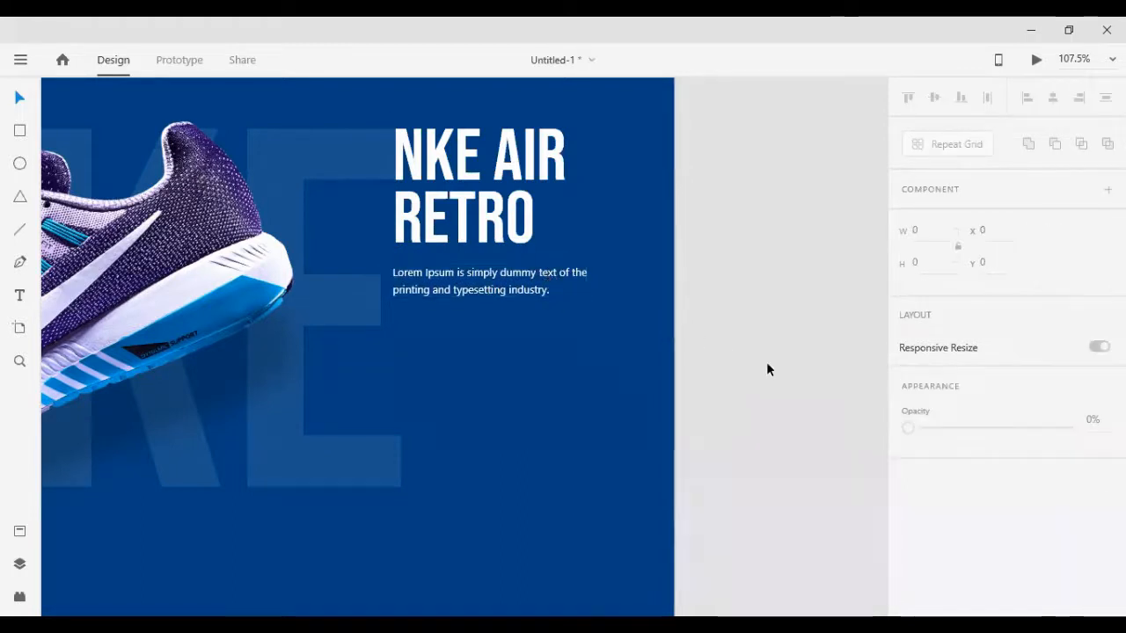
Duplicate the two-line description below the original and replace the copy's text with "£123"
{"action": "scroll", "coordinate": [766, 361], "scroll_direction": "down", "scroll_amount": 2}
{"action": "left_click", "coordinate": [496, 244]}
{"action": "left_click_drag", "start_coordinate": [495, 244], "coordinate": [488, 333]}
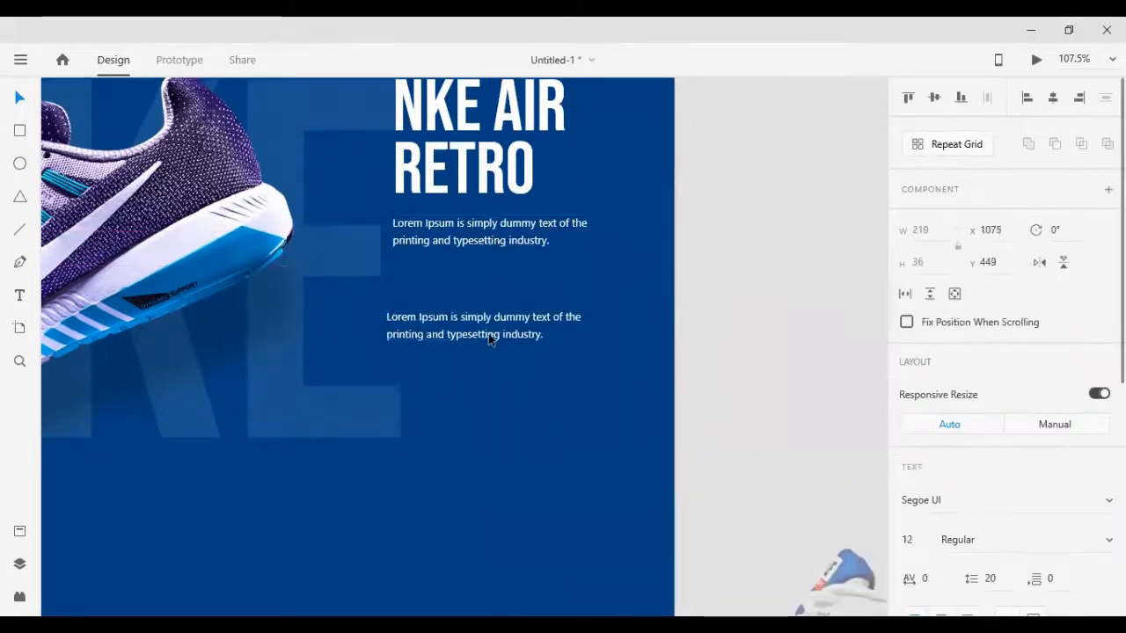
{"action": "double_click", "coordinate": [489, 335]}
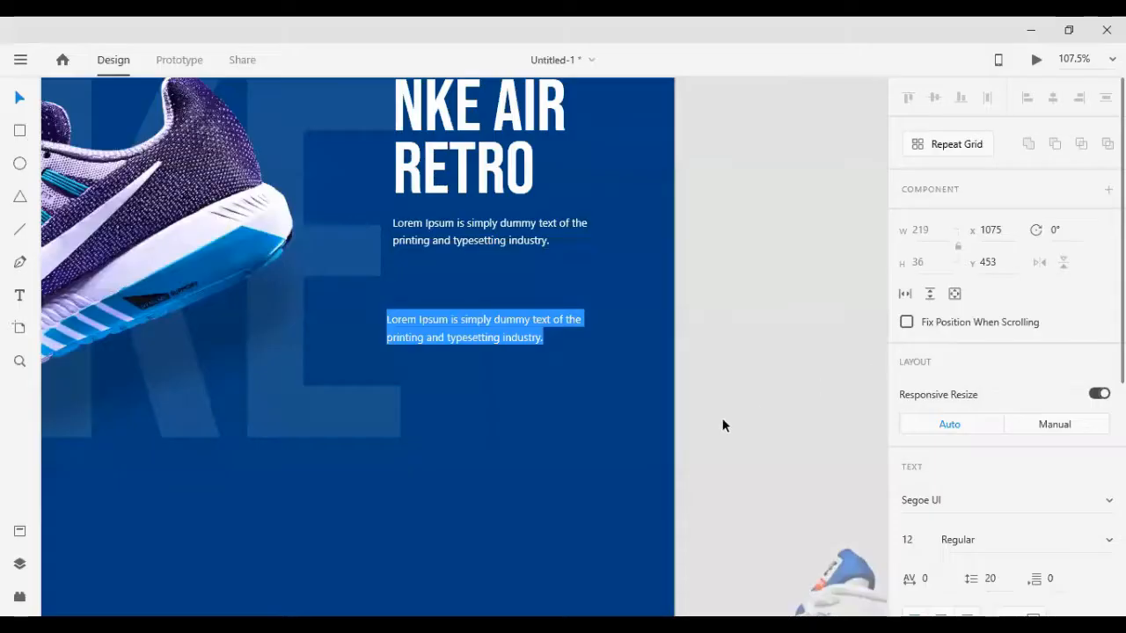
{"action": "key", "text": "BackSpace"}
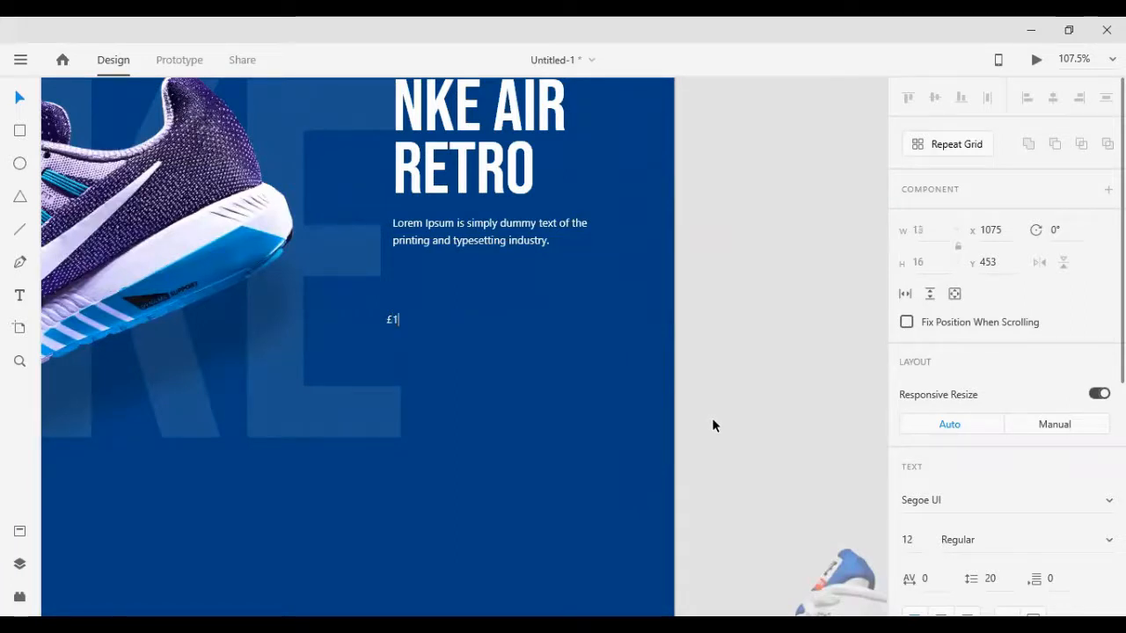
{"action": "type", "text": "123"}
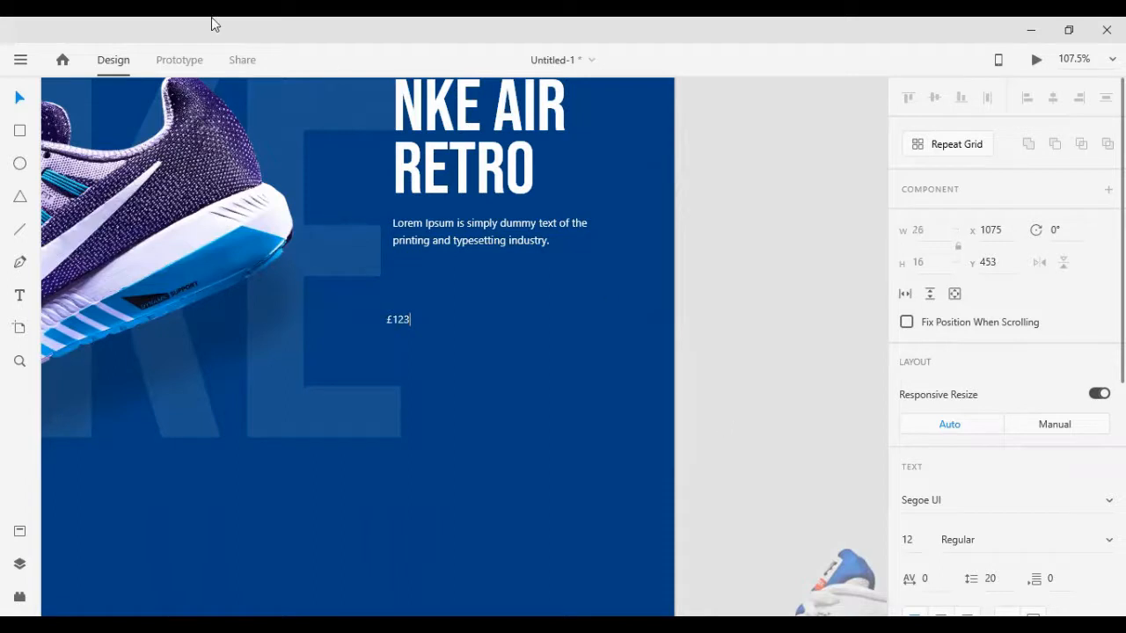
{"action": "left_click", "coordinate": [677, 347]}
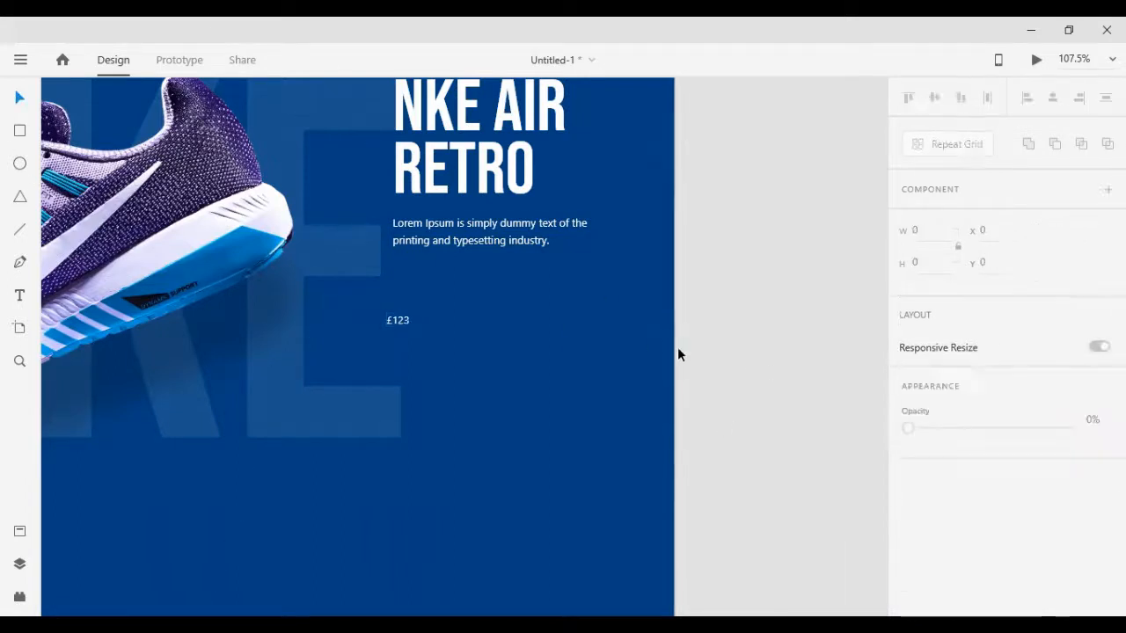
Set the font size of the price text to 30
{"action": "left_click", "coordinate": [400, 324]}
{"action": "scroll", "coordinate": [937, 495], "scroll_direction": "down", "scroll_amount": 4}
{"action": "left_click", "coordinate": [915, 380]}
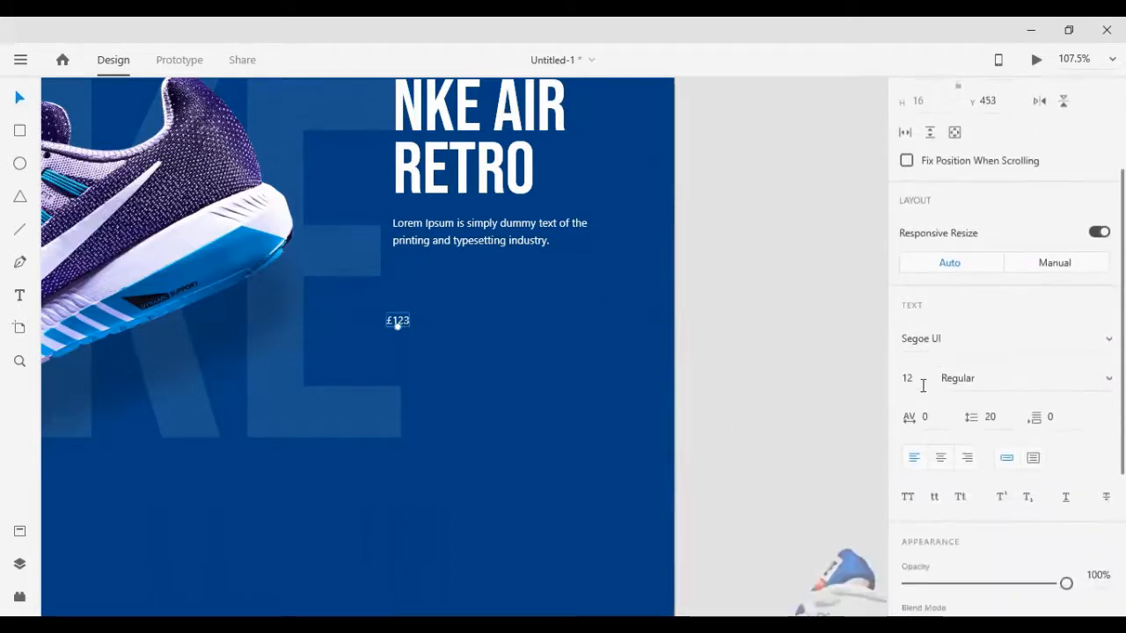
{"action": "type", "text": "3"}
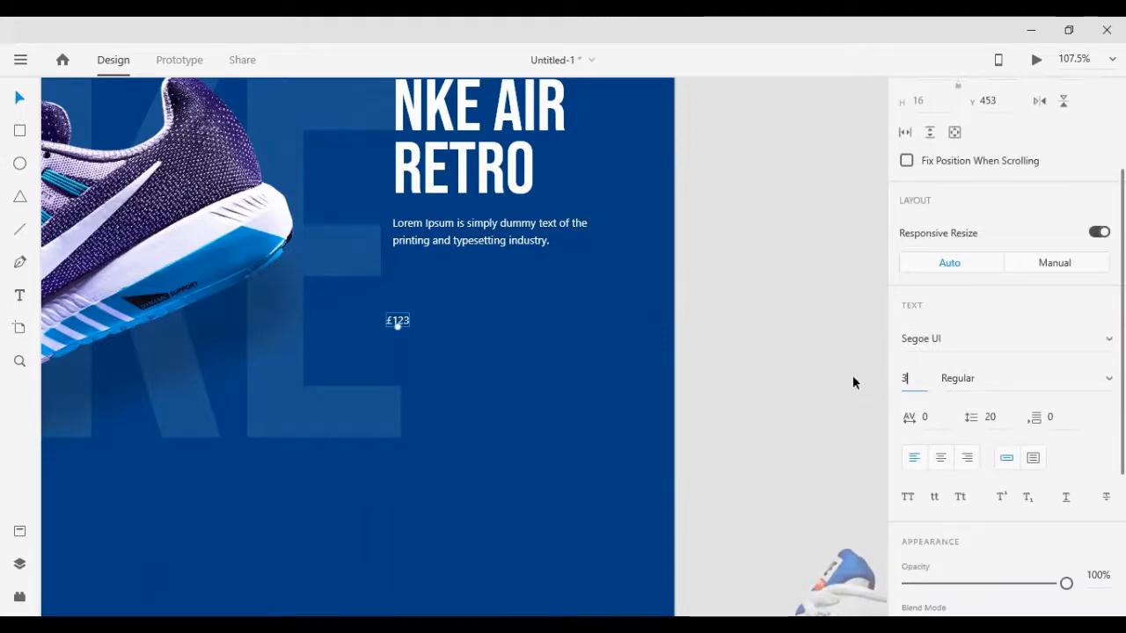
{"action": "type", "text": "0"}
{"action": "key", "text": "Return"}
Place the price beneath the description, aligned with its left edge, and nudge it vertically to about Y 395
{"action": "left_click_drag", "start_coordinate": [405, 316], "coordinate": [413, 290]}
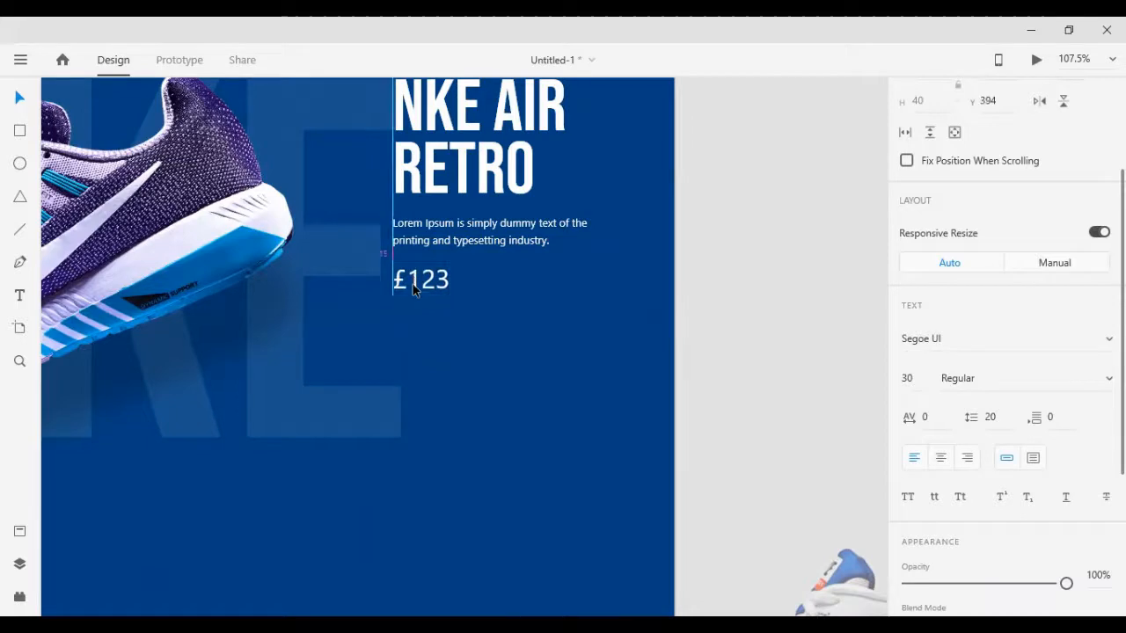
{"action": "key", "text": "Up"}
{"action": "key", "text": "Up"}
{"action": "key", "text": "Up"}
{"action": "key", "text": "Up"}
{"action": "key", "text": "Up"}
{"action": "key", "text": "Up"}
{"action": "key", "text": "Up"}
{"action": "key", "text": "Up"}
{"action": "key", "text": "Up"}
{"action": "key", "text": "Up"}
{"action": "key", "text": "Up"}
{"action": "key", "text": "Up"}
{"action": "key", "text": "Up"}
{"action": "key", "text": "Up"}
{"action": "key", "text": "Up"}
{"action": "key", "text": "Up"}
{"action": "key", "text": "Up"}
{"action": "key", "text": "Up"}
{"action": "key", "text": "Up"}
{"action": "key", "text": "Up"}
{"action": "key", "text": "Down"}
{"action": "key", "text": "Down"}
{"action": "key", "text": "Down"}
{"action": "key", "text": "Down"}
{"action": "key", "text": "Down"}
{"action": "key", "text": "Down"}
{"action": "key", "text": "Down"}
{"action": "key", "text": "Down"}
{"action": "key", "text": "Down"}
{"action": "key", "text": "Down"}
{"action": "key", "text": "Down"}
{"action": "key", "text": "Down"}
{"action": "key", "text": "Down"}
{"action": "key", "text": "Down"}
{"action": "key", "text": "Down"}
{"action": "key", "text": "Down"}
{"action": "key", "text": "Down"}
{"action": "key", "text": "Down"}
{"action": "key", "text": "Down"}
{"action": "key", "text": "Down"}
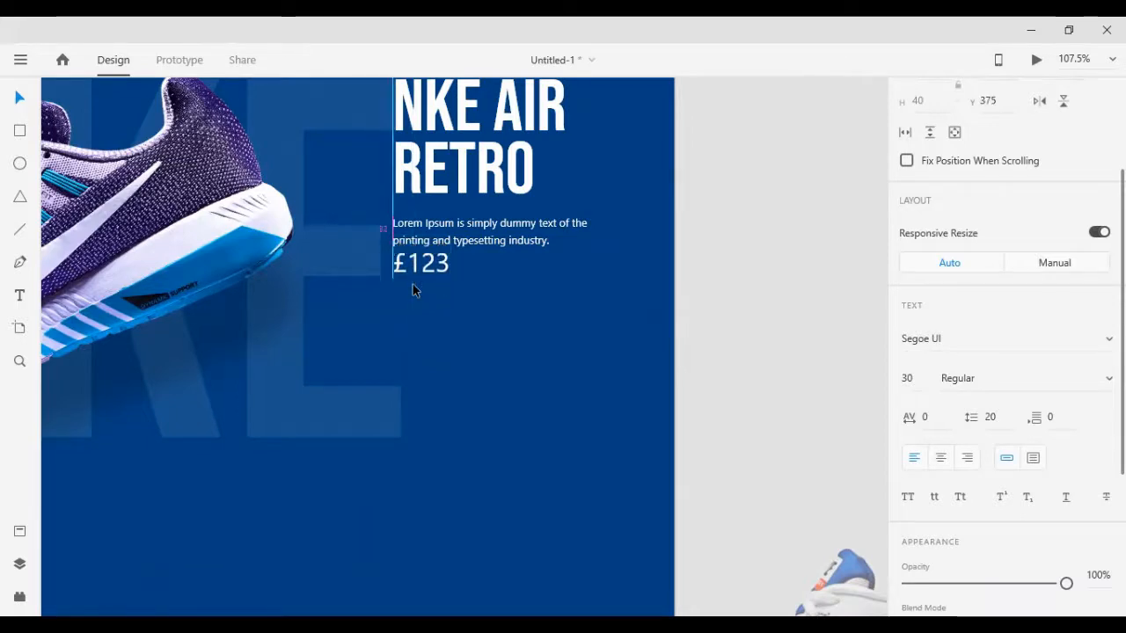
Draw a rectangle about 149 by 41 below the price, left-aligned with it, and round its corners to a radius of 21
{"action": "scroll", "coordinate": [311, 317], "scroll_direction": "down", "scroll_amount": 2}
{"action": "scroll", "coordinate": [384, 355], "scroll_direction": "down", "scroll_amount": 2}
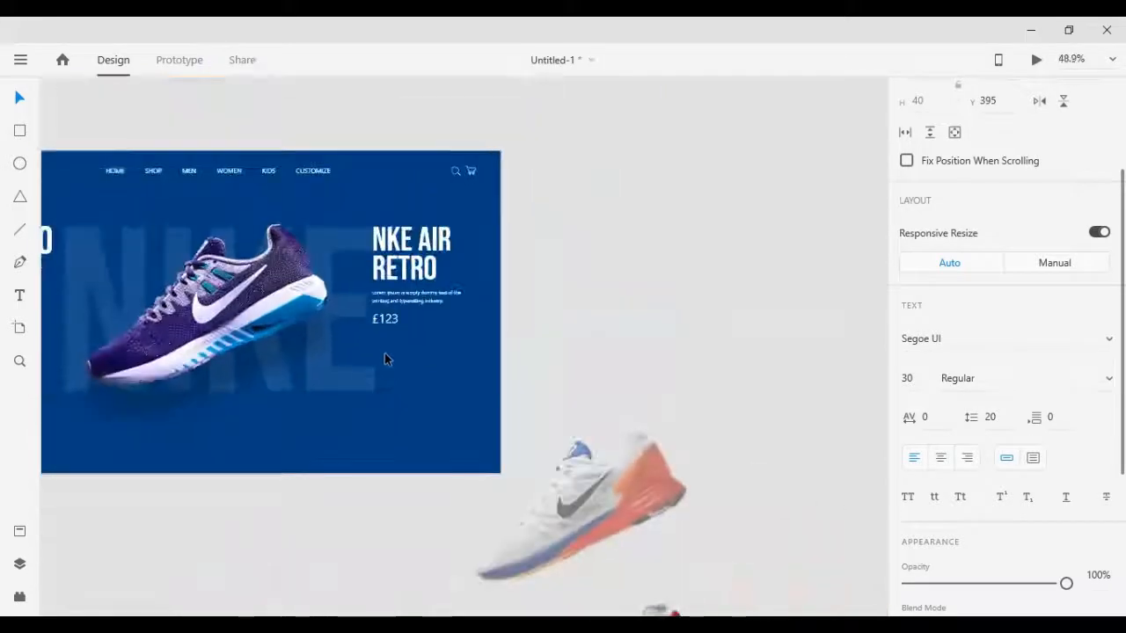
{"action": "scroll", "coordinate": [387, 355], "scroll_direction": "up", "scroll_amount": 4}
{"action": "scroll", "coordinate": [389, 355], "scroll_direction": "up", "scroll_amount": 3}
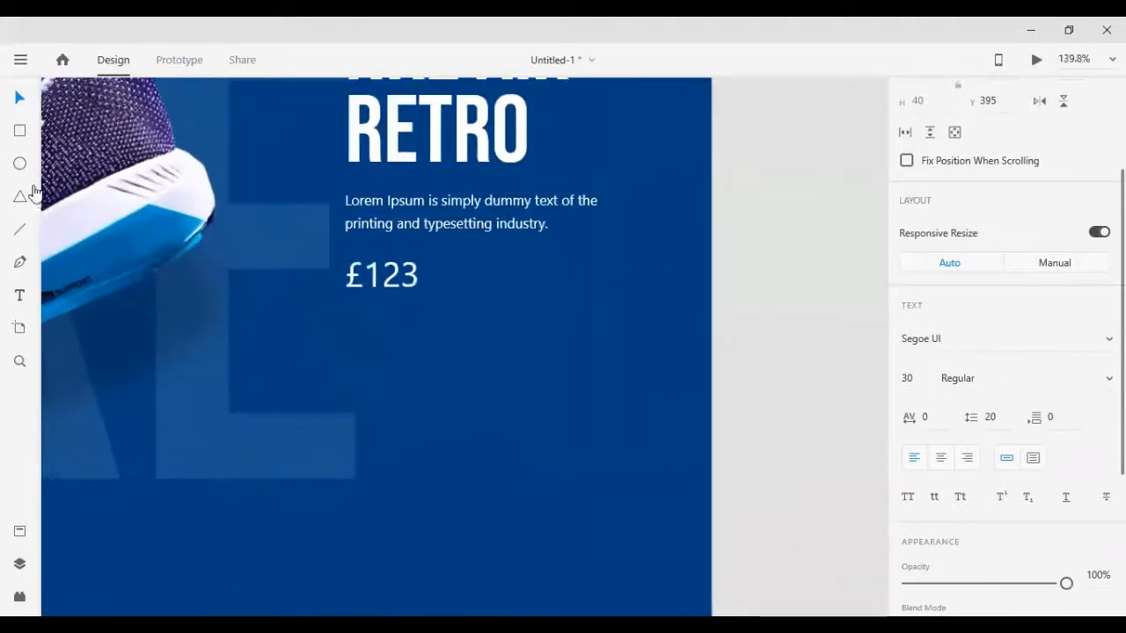
{"action": "left_click", "coordinate": [19, 130]}
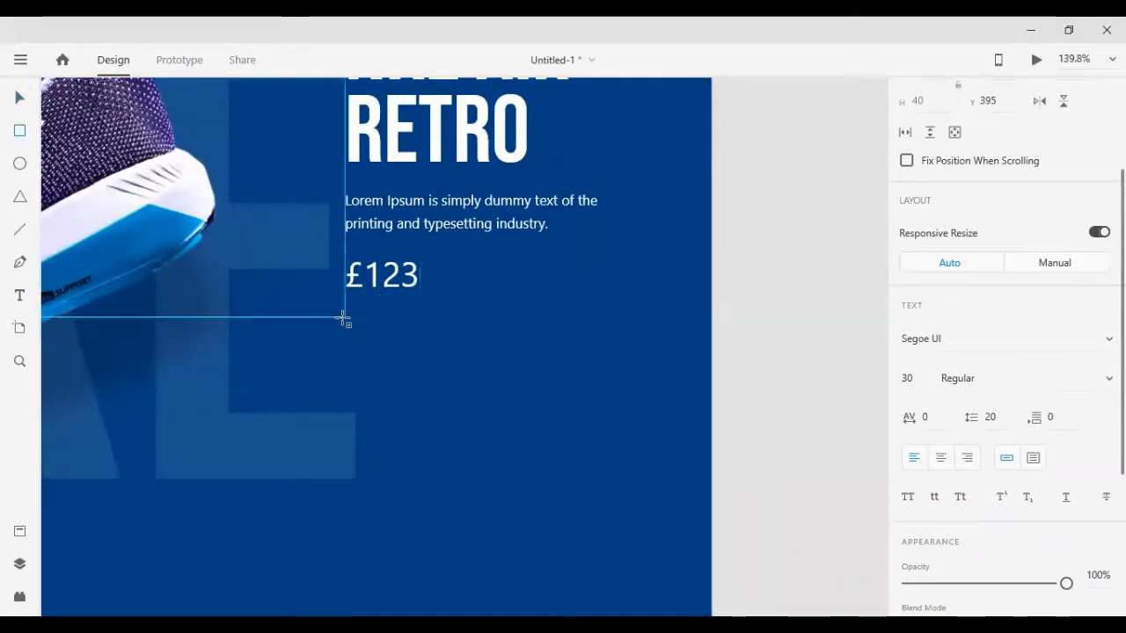
{"action": "mouse_move", "coordinate": [344, 320]}
{"action": "left_mouse_down"}
{"action": "mouse_move", "coordinate": [495, 370]}
{"action": "mouse_move", "coordinate": [528, 360]}
{"action": "mouse_move", "coordinate": [392, 374]}
{"action": "left_mouse_up"}
{"action": "left_click", "coordinate": [21, 93]}
{"action": "left_click", "coordinate": [777, 395]}
{"action": "left_click", "coordinate": [460, 343]}
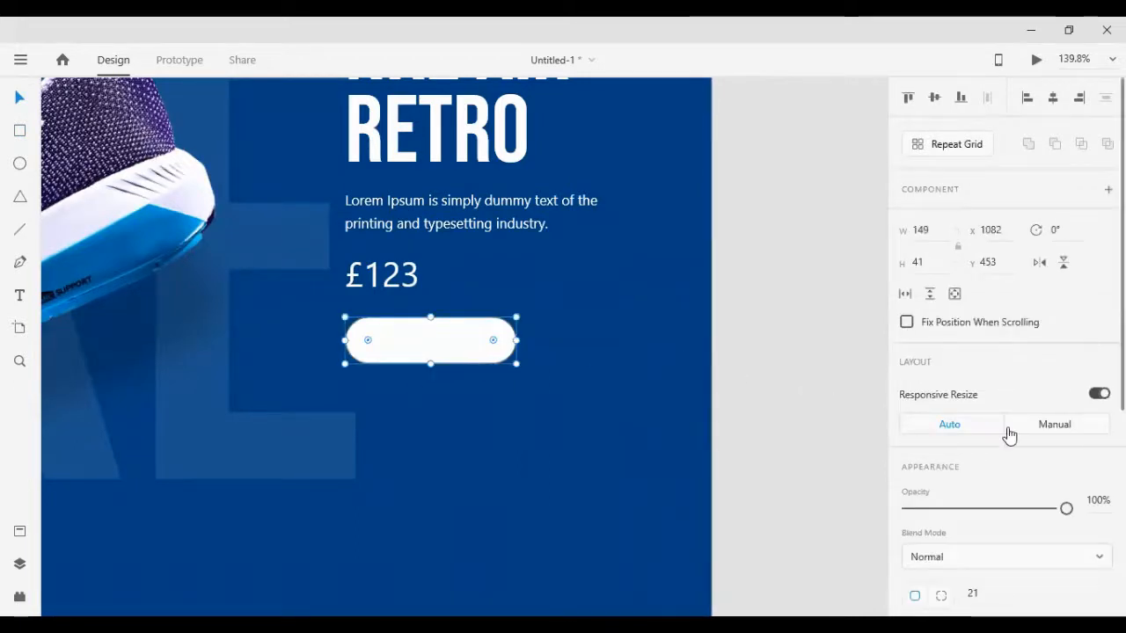
Remove the rounded rectangle's fill, set its border colour to white (#FFFFFF), and deselect it
{"action": "scroll", "coordinate": [1008, 435], "scroll_direction": "down", "scroll_amount": 5}
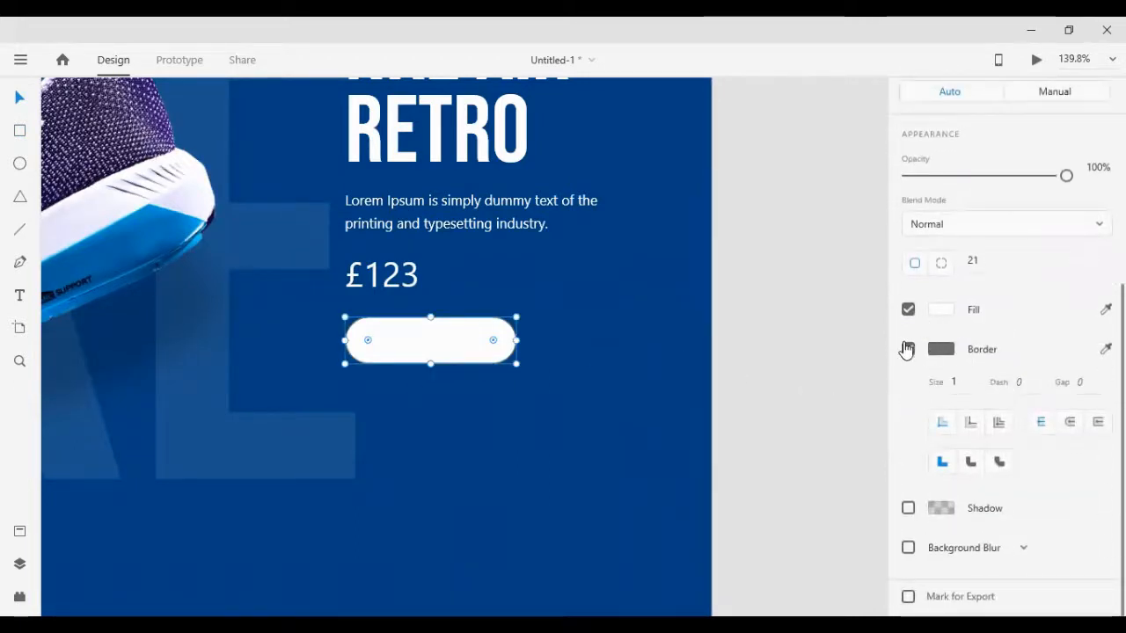
{"action": "left_click", "coordinate": [907, 349]}
{"action": "left_click", "coordinate": [907, 309]}
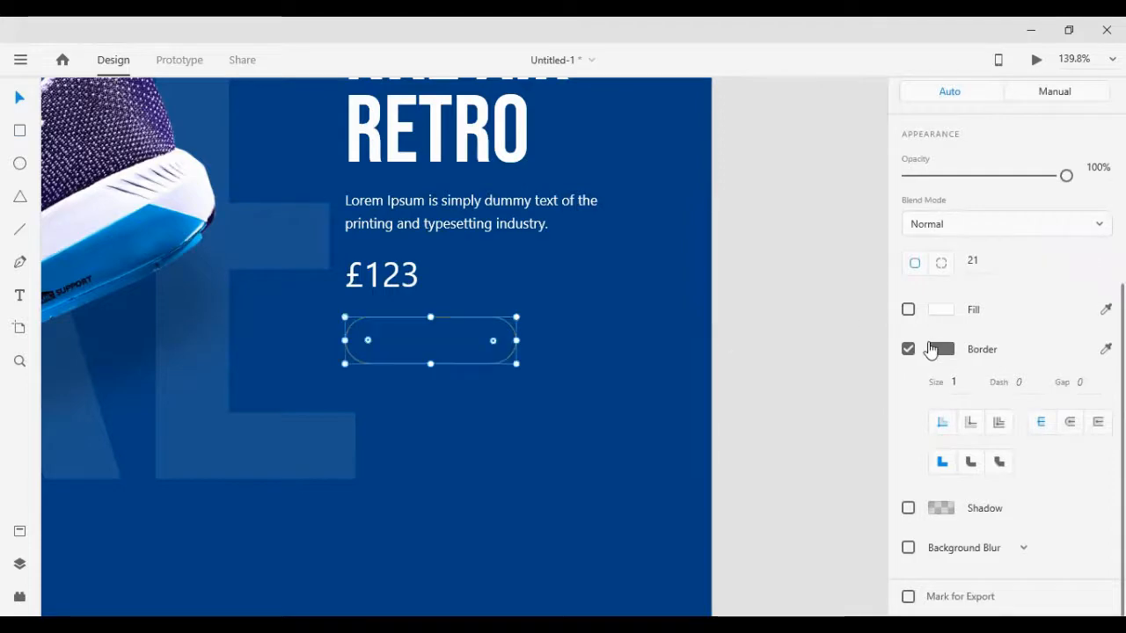
{"action": "left_click", "coordinate": [931, 352]}
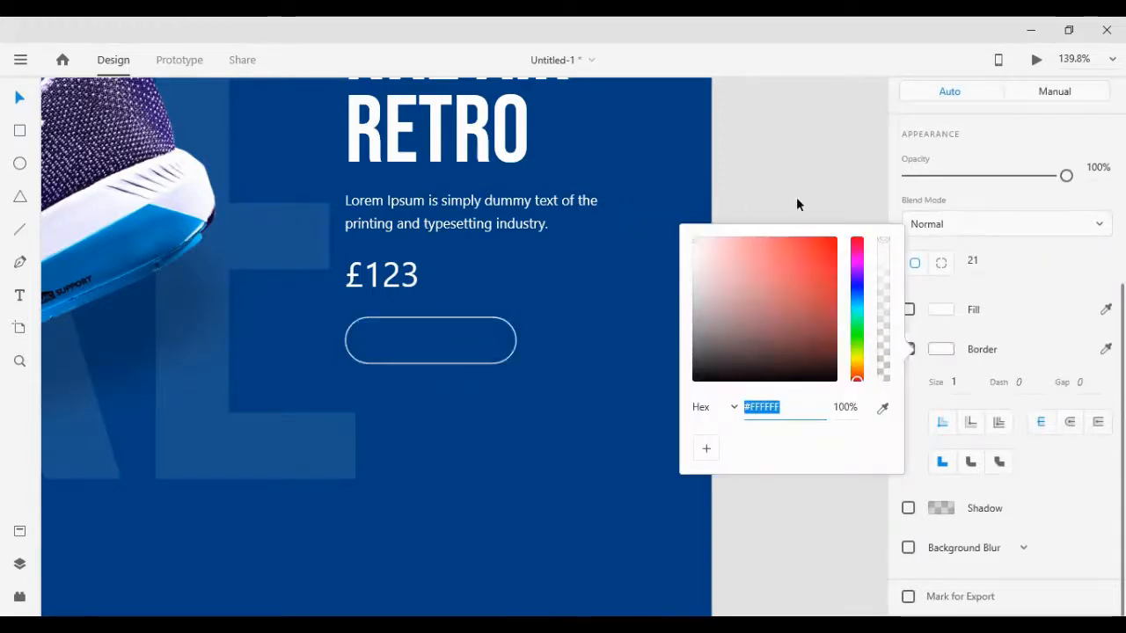
{"action": "left_click", "coordinate": [796, 204]}
{"action": "scroll", "coordinate": [579, 224], "scroll_direction": "down", "scroll_amount": 5}
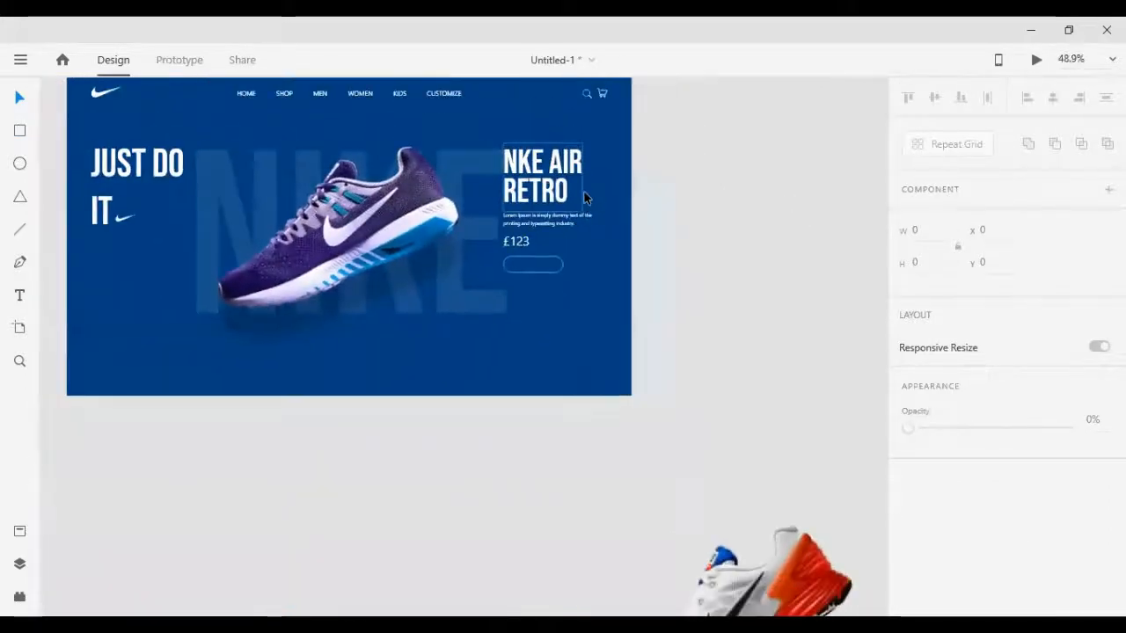
Duplicate the £123 price into the empty rounded outline below it and change the copy's text to BUY NOW
{"action": "scroll", "coordinate": [583, 190], "scroll_direction": "up", "scroll_amount": 5}
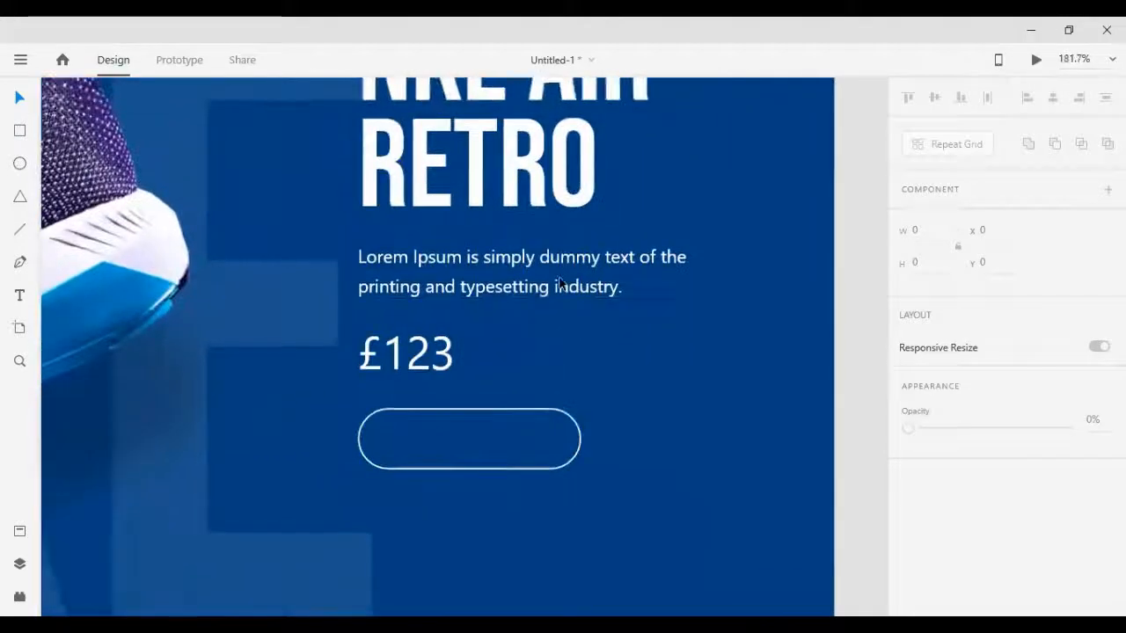
{"action": "scroll", "coordinate": [557, 285], "scroll_direction": "down", "scroll_amount": 1}
{"action": "left_click", "coordinate": [519, 239]}
{"action": "left_click", "coordinate": [358, 308]}
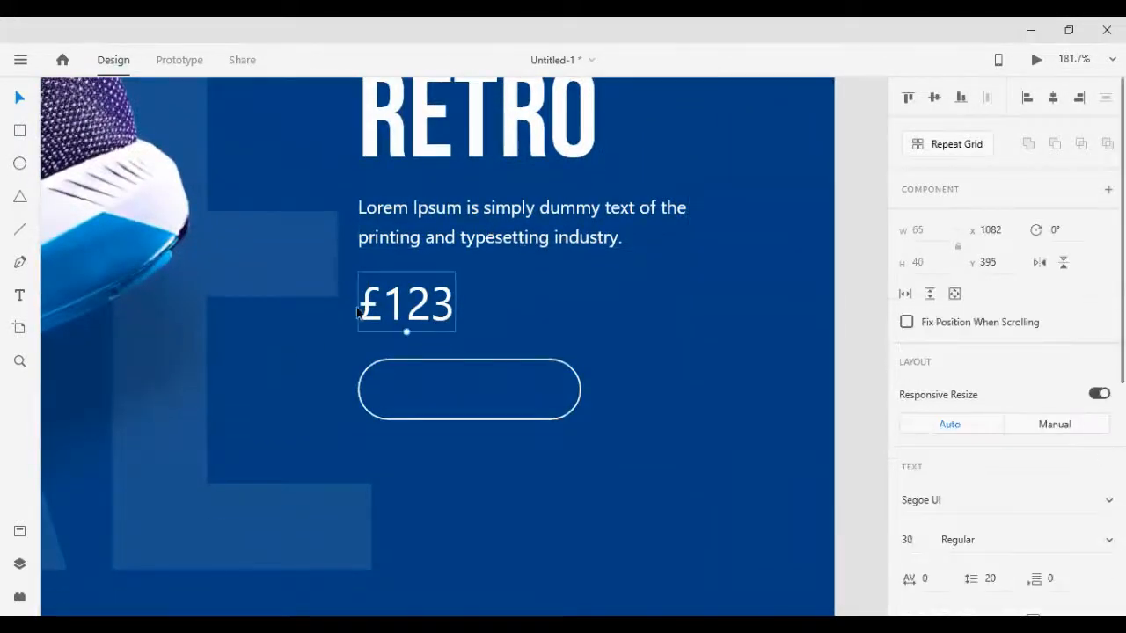
{"action": "left_click_drag", "start_coordinate": [358, 307], "coordinate": [423, 395]}
{"action": "double_click", "coordinate": [454, 391]}
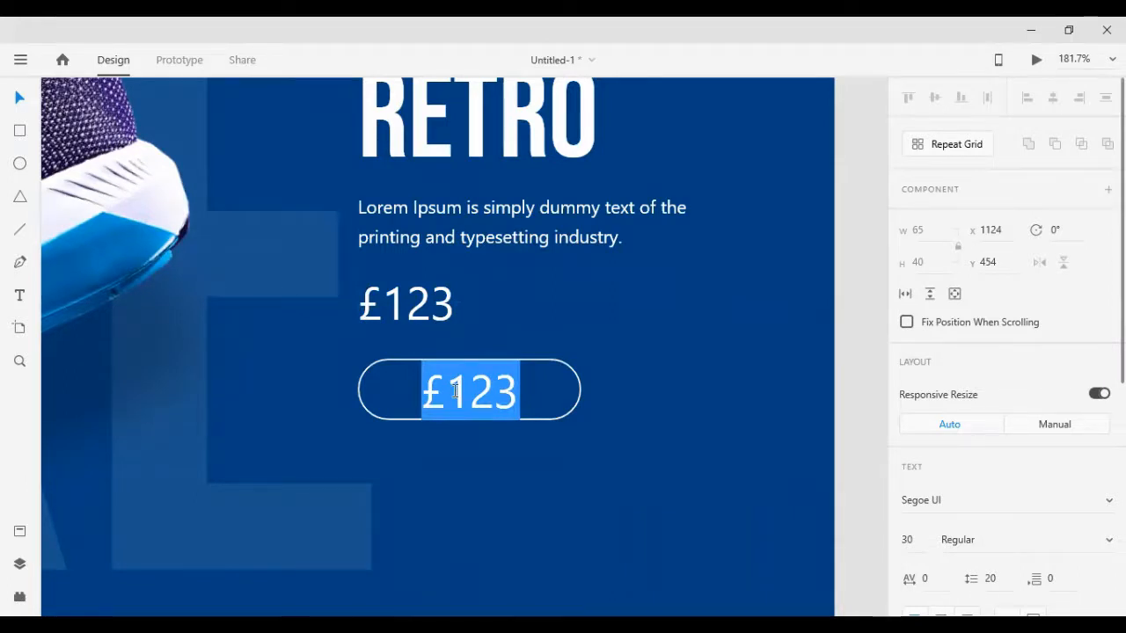
{"action": "type", "text": "BU"}
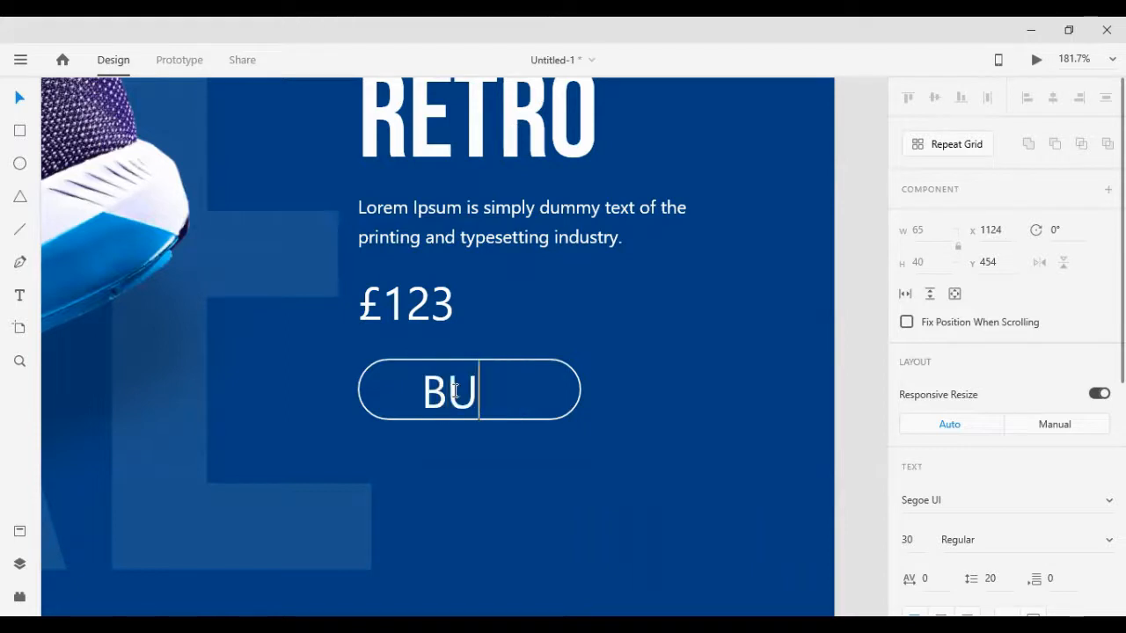
{"action": "type", "text": "Y NOW"}
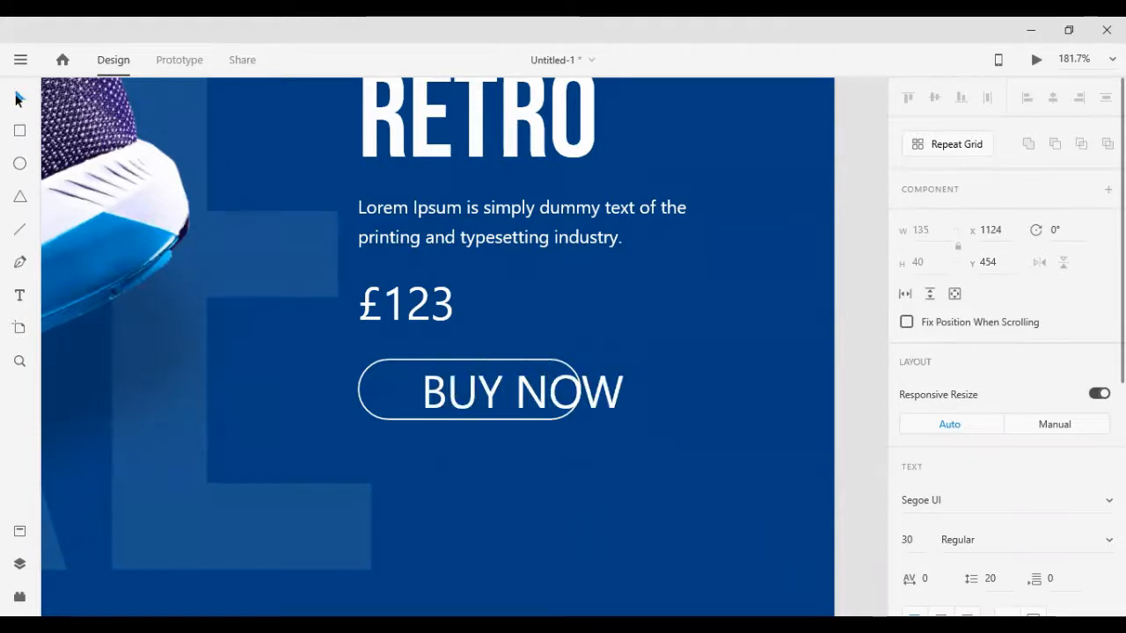
{"action": "key", "text": "Escape"}
Reduce the BUY NOW label's font size, trying 16 and settling on 15
{"action": "scroll", "coordinate": [958, 395], "scroll_direction": "down", "scroll_amount": 5}
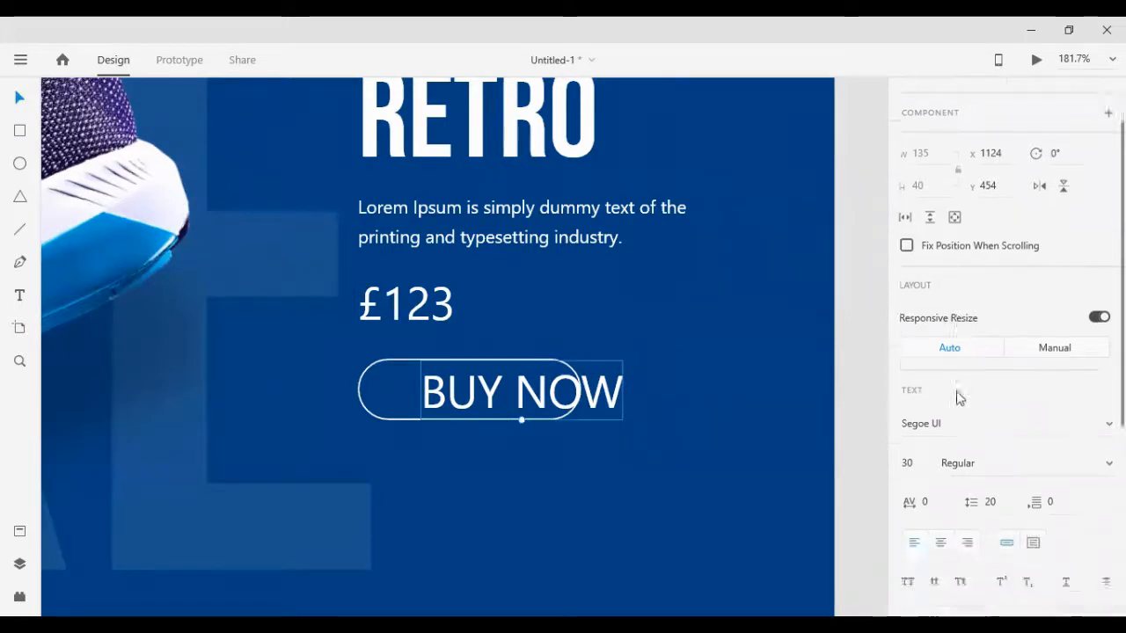
{"action": "type", "text": "10"}
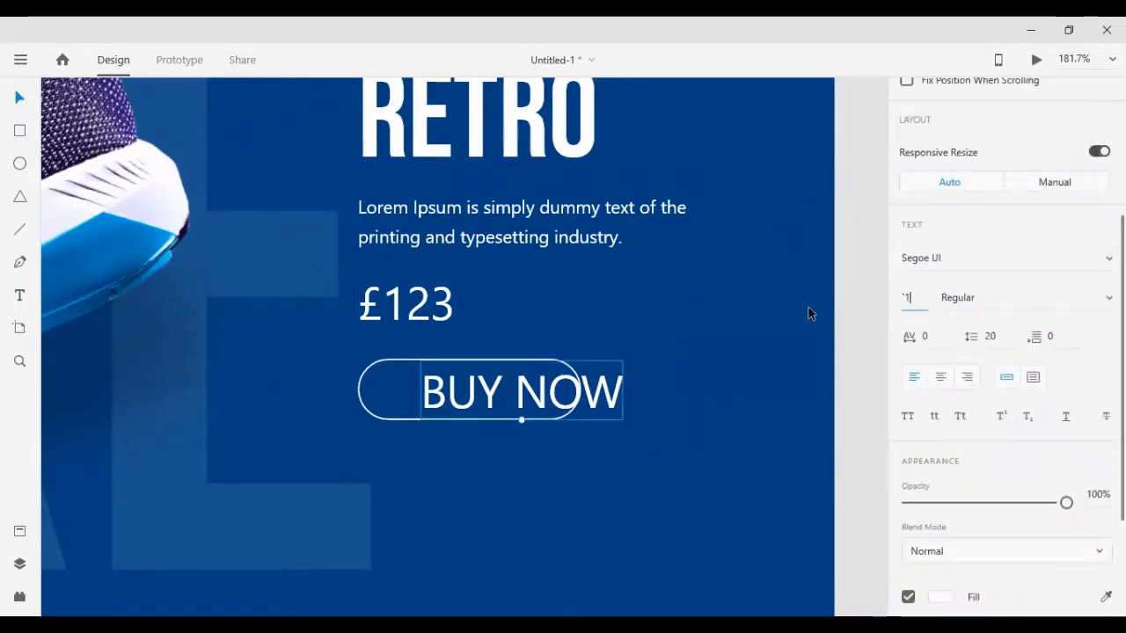
{"action": "double_click", "coordinate": [912, 298]}
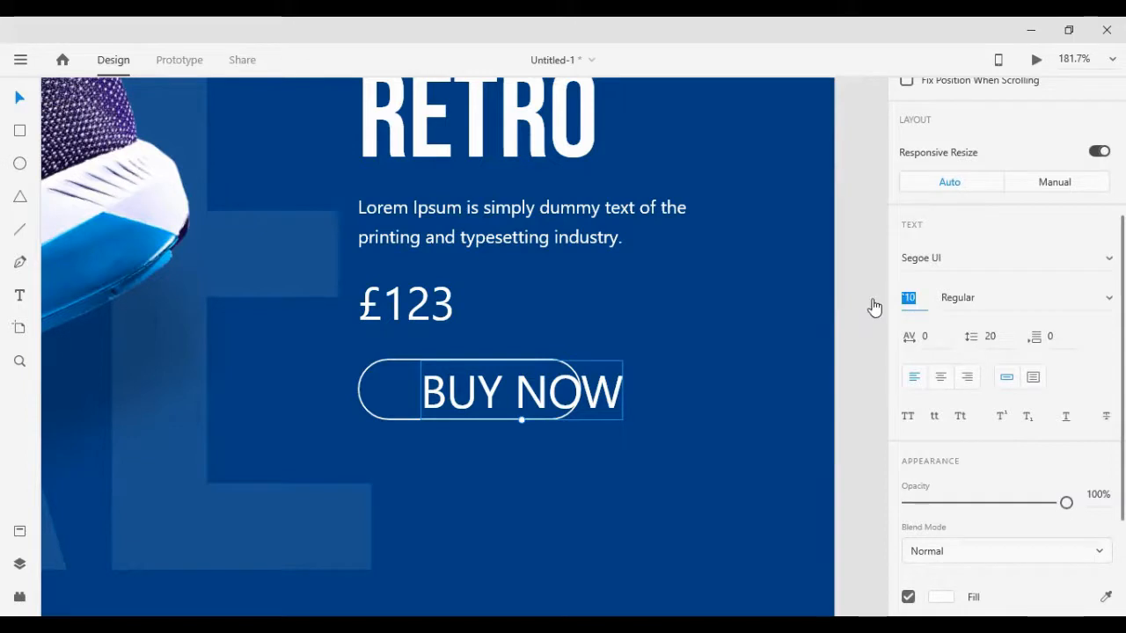
{"action": "type", "text": "16"}
{"action": "key", "text": "Return"}
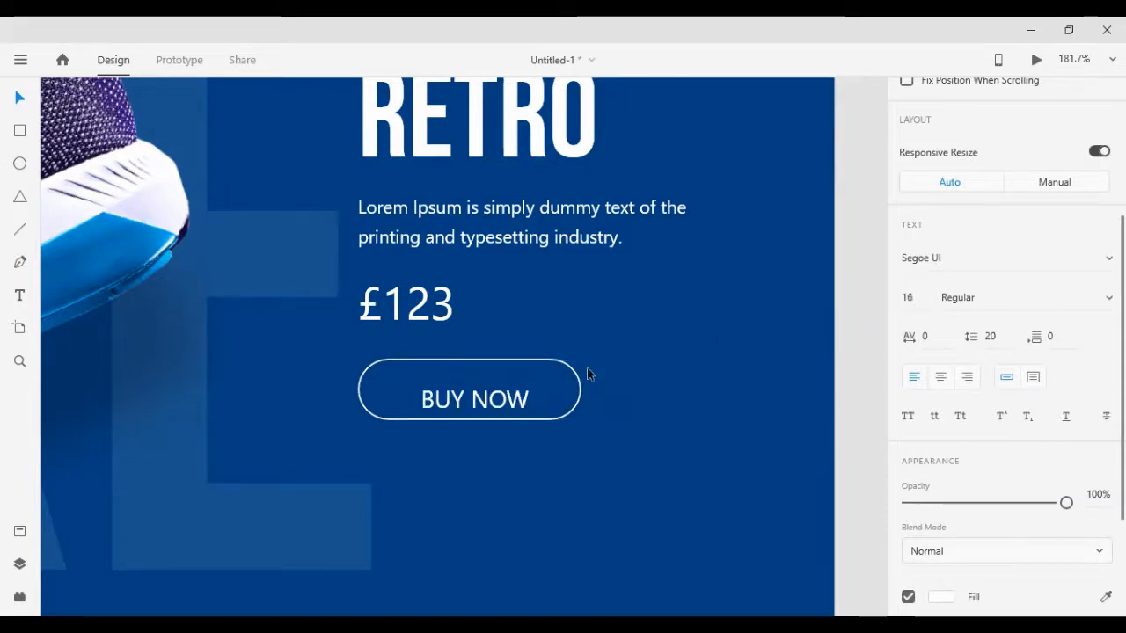
{"action": "double_click", "coordinate": [918, 301]}
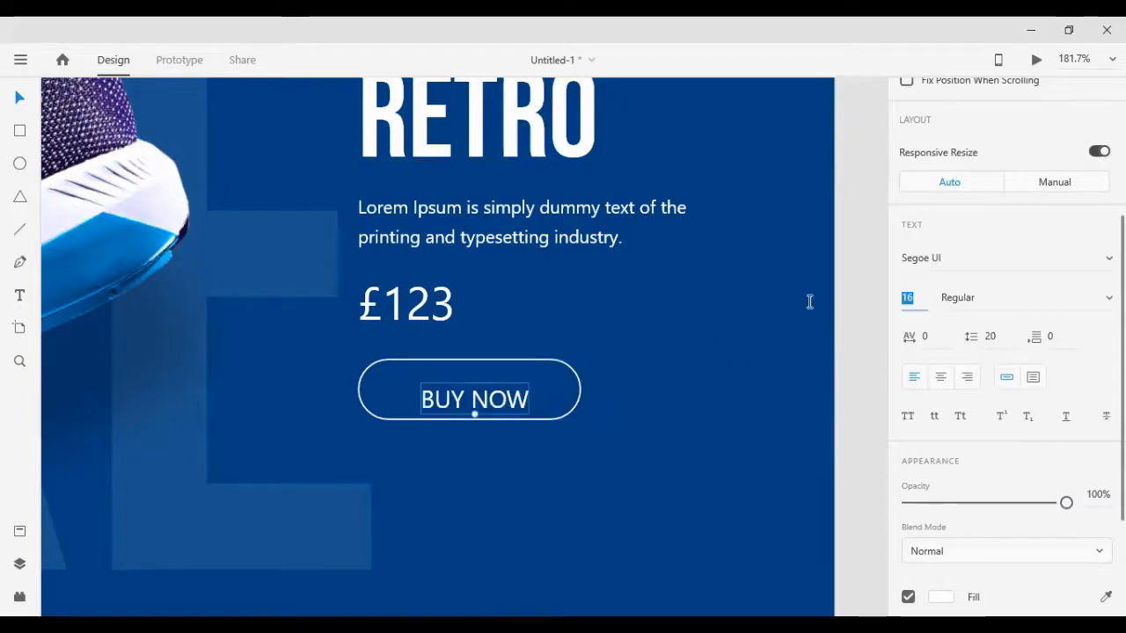
{"action": "type", "text": "15"}
{"action": "key", "text": "Return"}
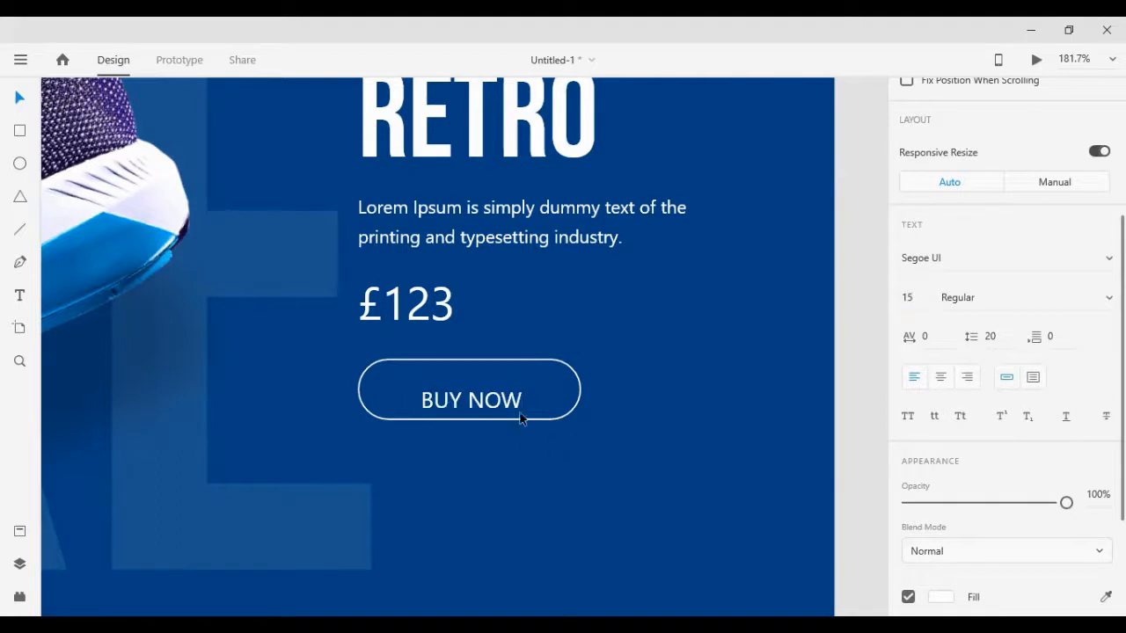
Centre the BUY NOW label horizontally and vertically with the rounded outline
{"action": "left_click", "coordinate": [516, 360]}
{"action": "scroll", "coordinate": [929, 132], "scroll_direction": "up", "scroll_amount": 1}
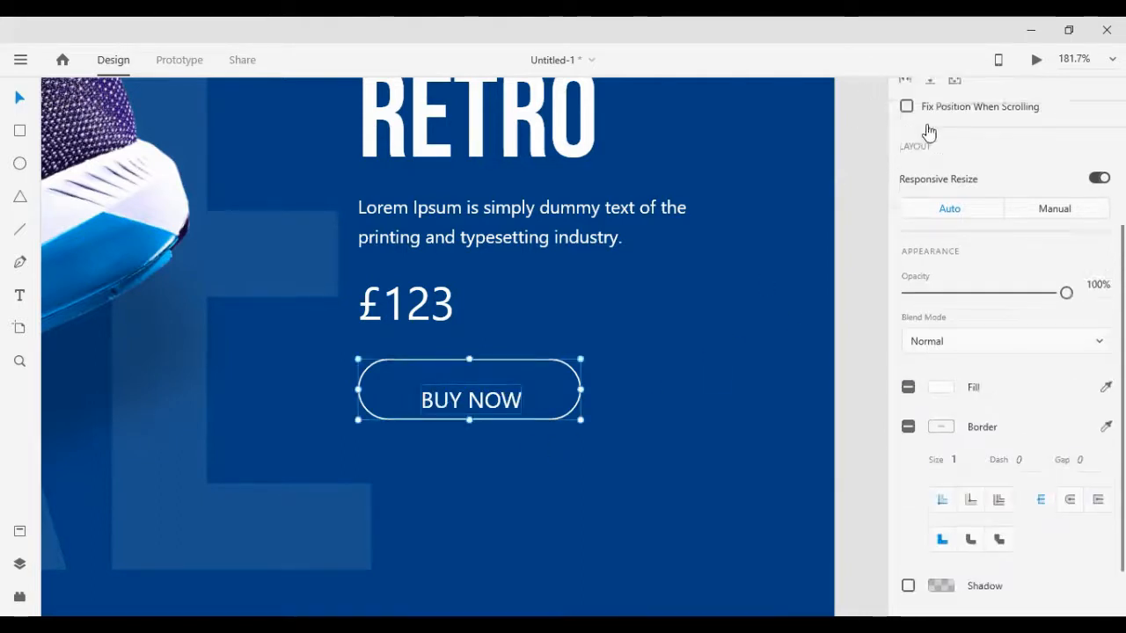
{"action": "scroll", "coordinate": [929, 132], "scroll_direction": "up", "scroll_amount": 3}
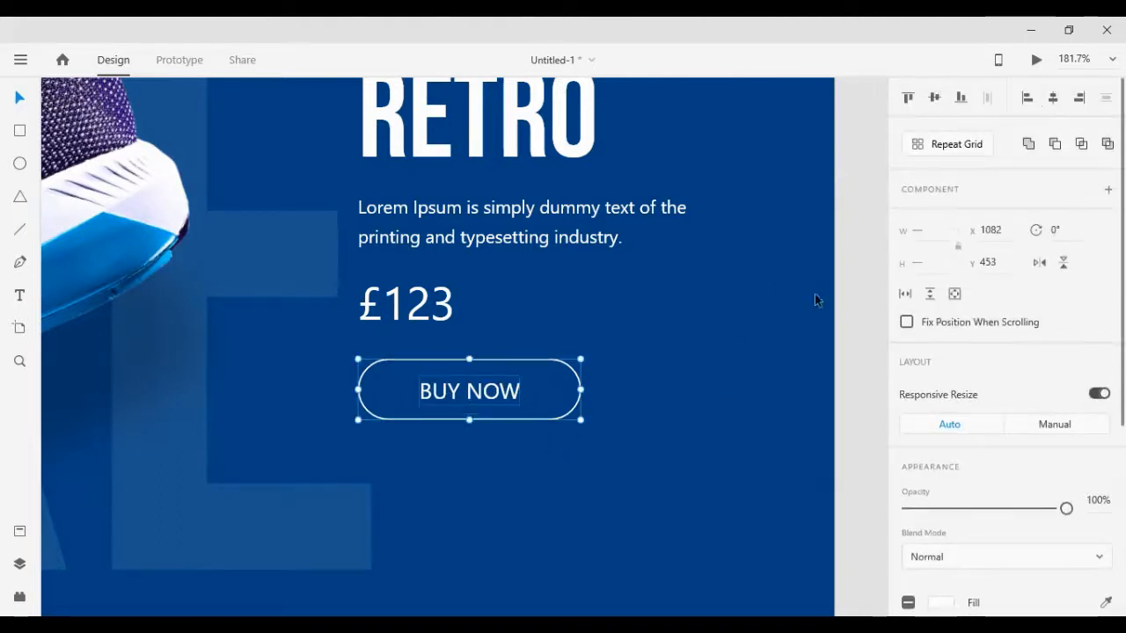
Shrink the rounded outline around BUY NOW to about 103 wide and 32 high
{"action": "left_click", "coordinate": [560, 437]}
{"action": "left_click", "coordinate": [539, 420]}
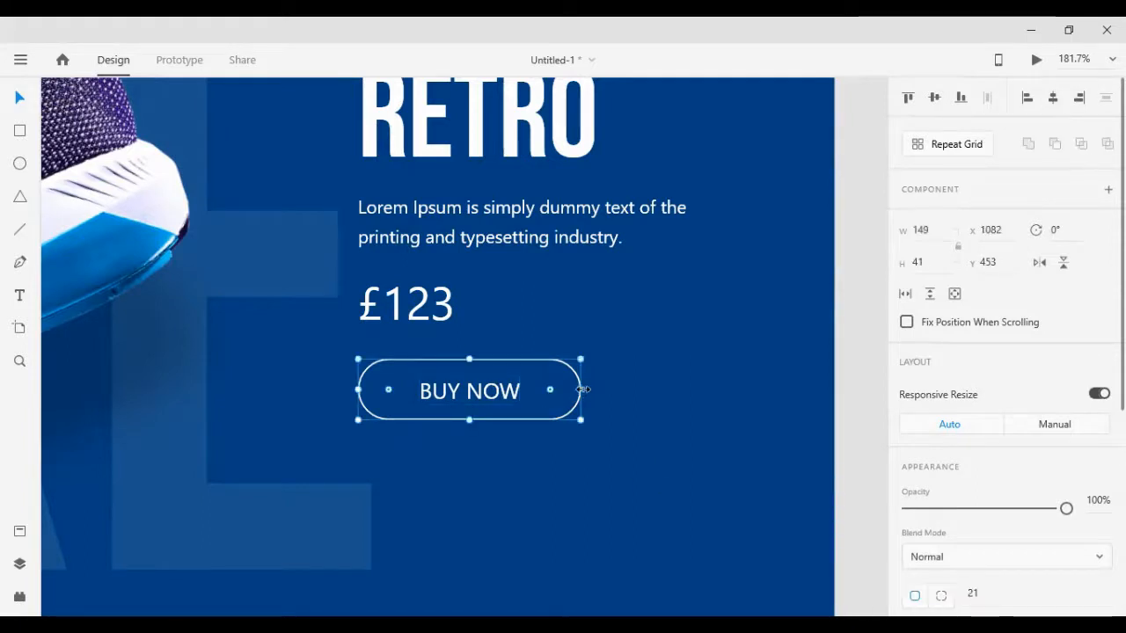
{"action": "left_click_drag", "start_coordinate": [583, 389], "coordinate": [542, 389]}
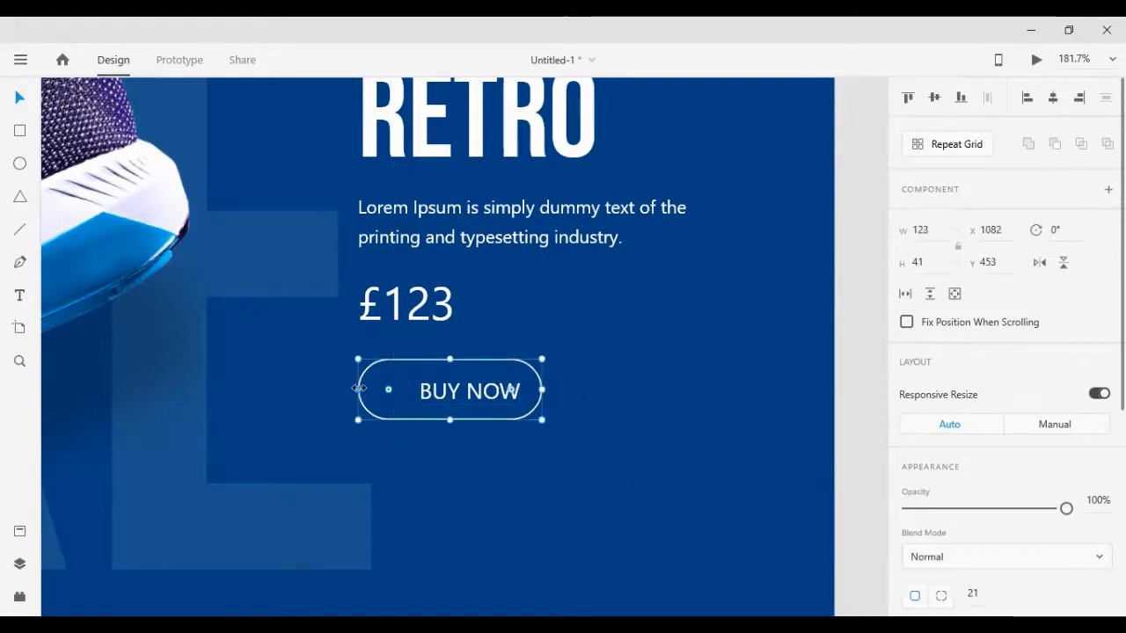
{"action": "left_click_drag", "start_coordinate": [358, 388], "coordinate": [387, 389]}
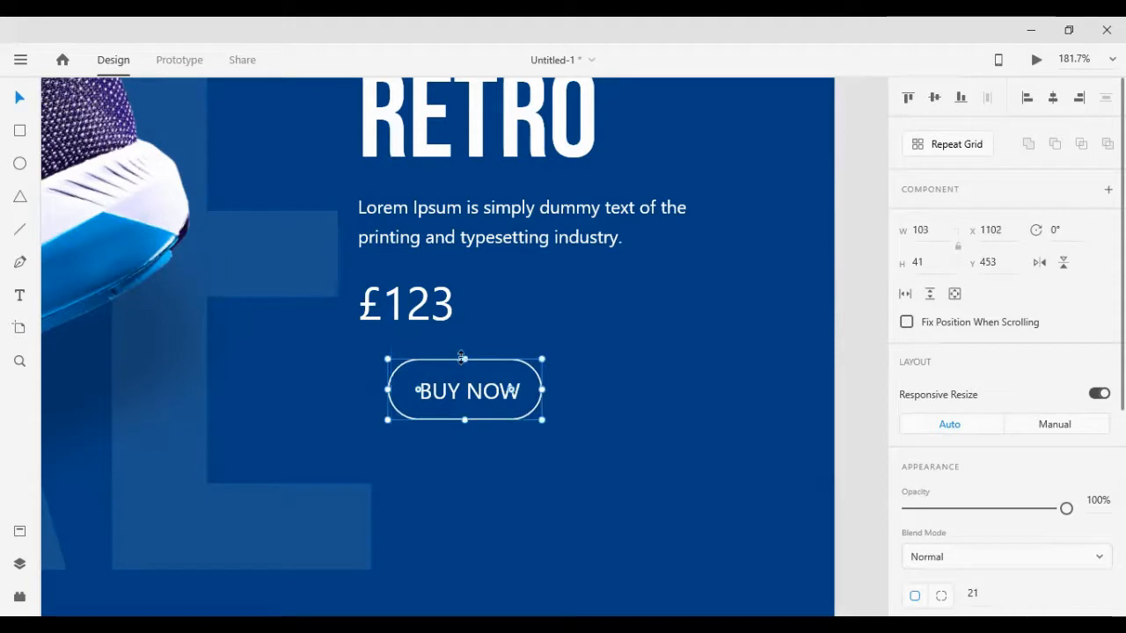
{"action": "left_click_drag", "start_coordinate": [461, 358], "coordinate": [464, 373]}
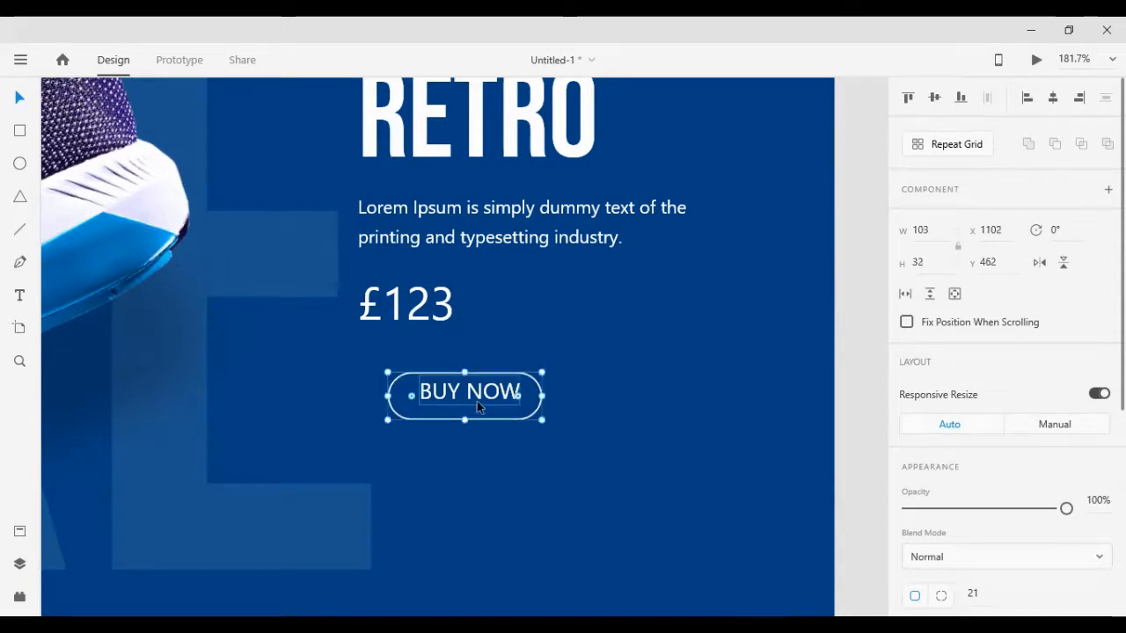
Set the BUY NOW label's font size to 12
{"action": "double_click", "coordinate": [477, 401]}
{"action": "scroll", "coordinate": [961, 465], "scroll_direction": "down", "scroll_amount": 2}
{"action": "left_click", "coordinate": [908, 458]}
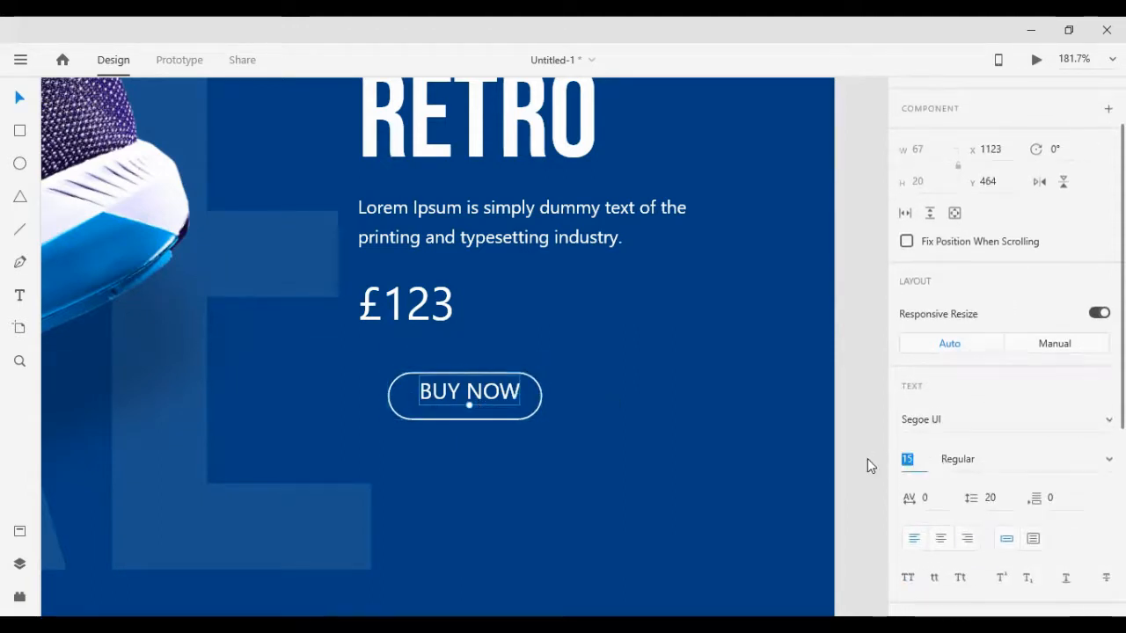
{"action": "type", "text": "12"}
{"action": "key", "text": "Return"}
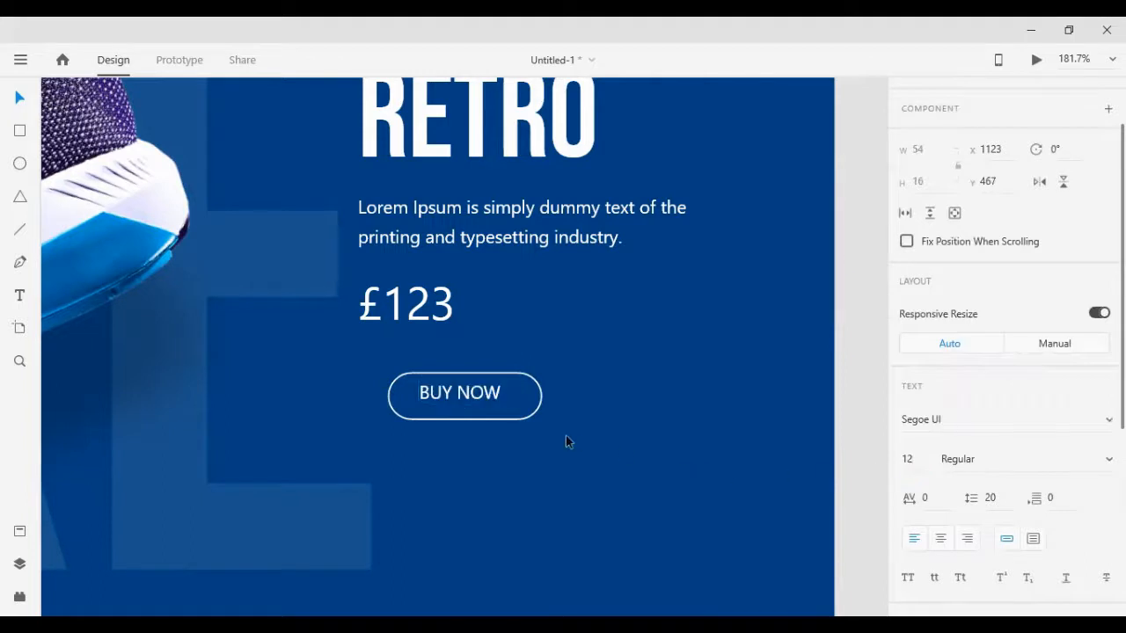
Centre BUY NOW inside the smaller rounded outline and move both to X 1082, Y 452, flush with the price above
{"action": "left_click", "coordinate": [515, 420], "text": "shift"}
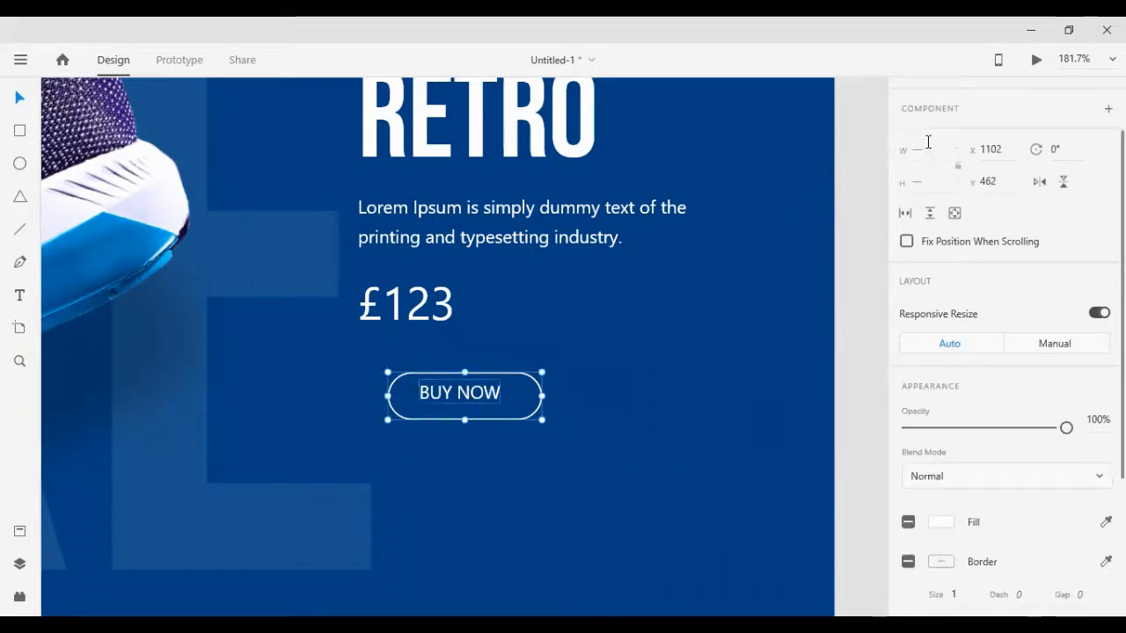
{"action": "scroll", "coordinate": [932, 132], "scroll_direction": "up", "scroll_amount": 2}
{"action": "left_click", "coordinate": [935, 98]}
{"action": "left_click", "coordinate": [1052, 98]}
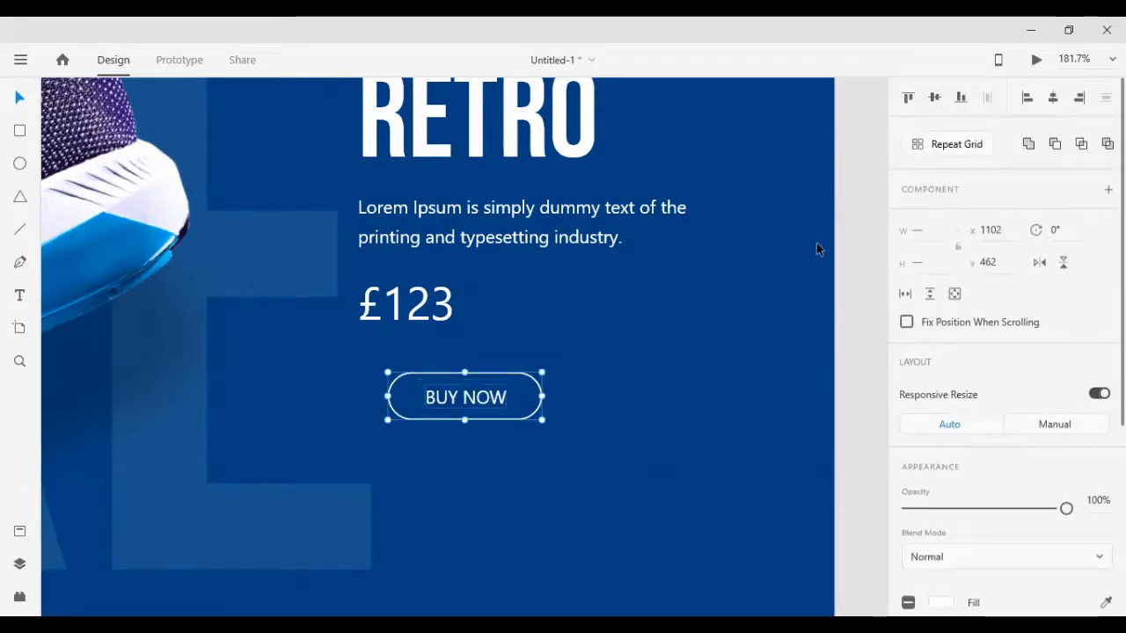
{"action": "key", "text": "shift+Left"}
{"action": "key", "text": "shift+Left"}
{"action": "key", "text": "shift+Up"}
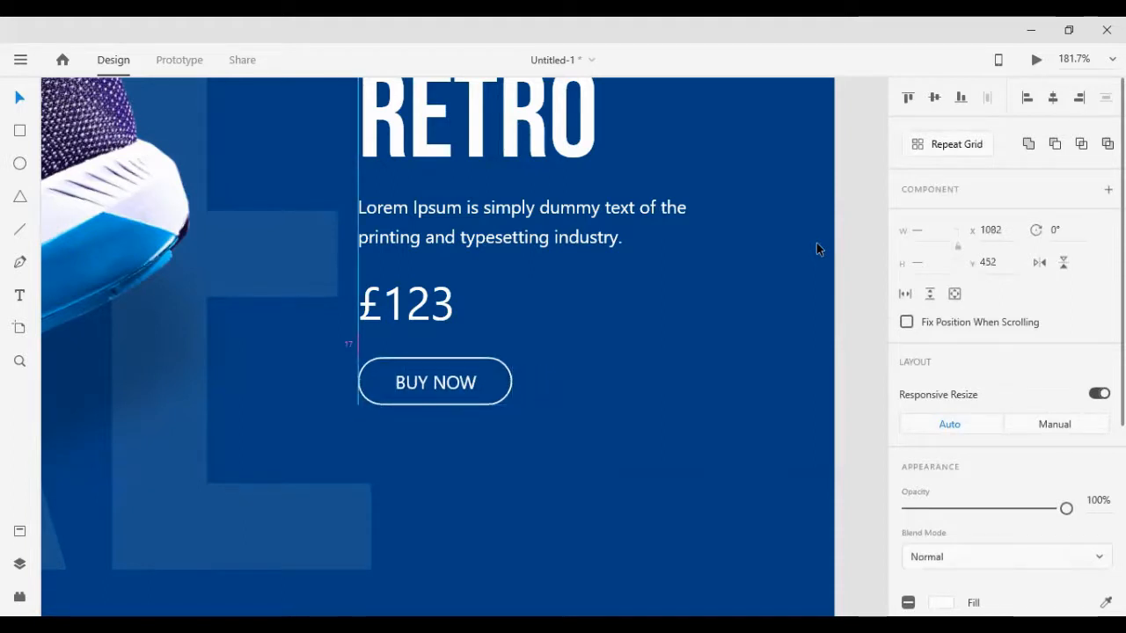
{"action": "key", "text": "shift+Up"}
{"action": "key", "text": "shift+Down"}
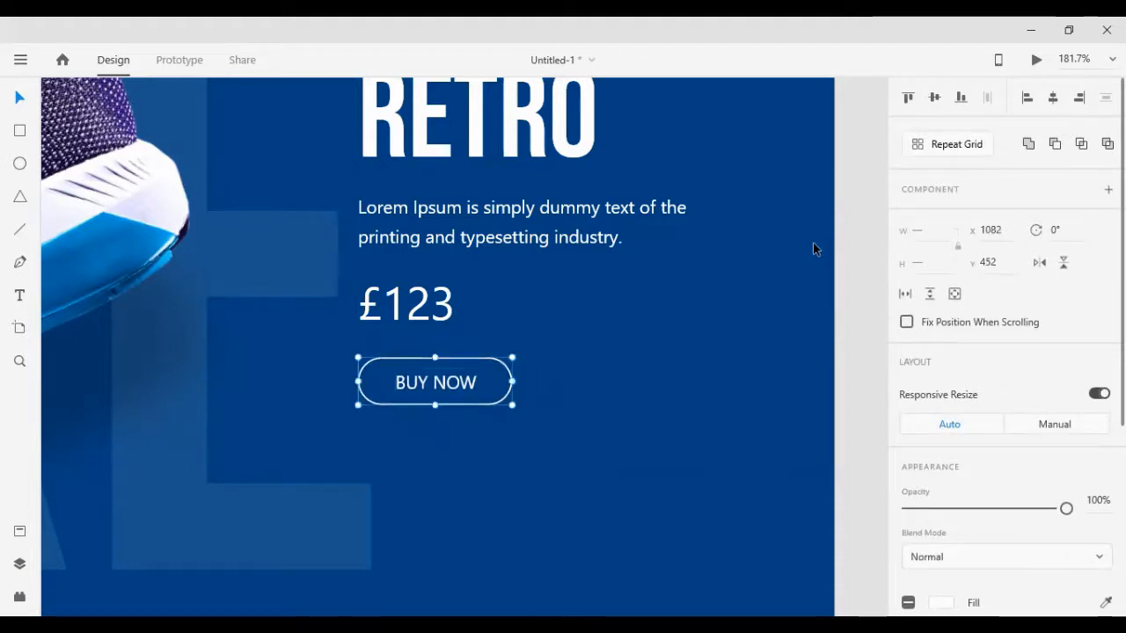
Draw a circle about 28 wide and high with the Ellipse tool, just below the right end of the BUY NOW button
{"action": "left_click", "coordinate": [651, 363]}
{"action": "scroll", "coordinate": [651, 363], "scroll_direction": "down", "scroll_amount": 2}
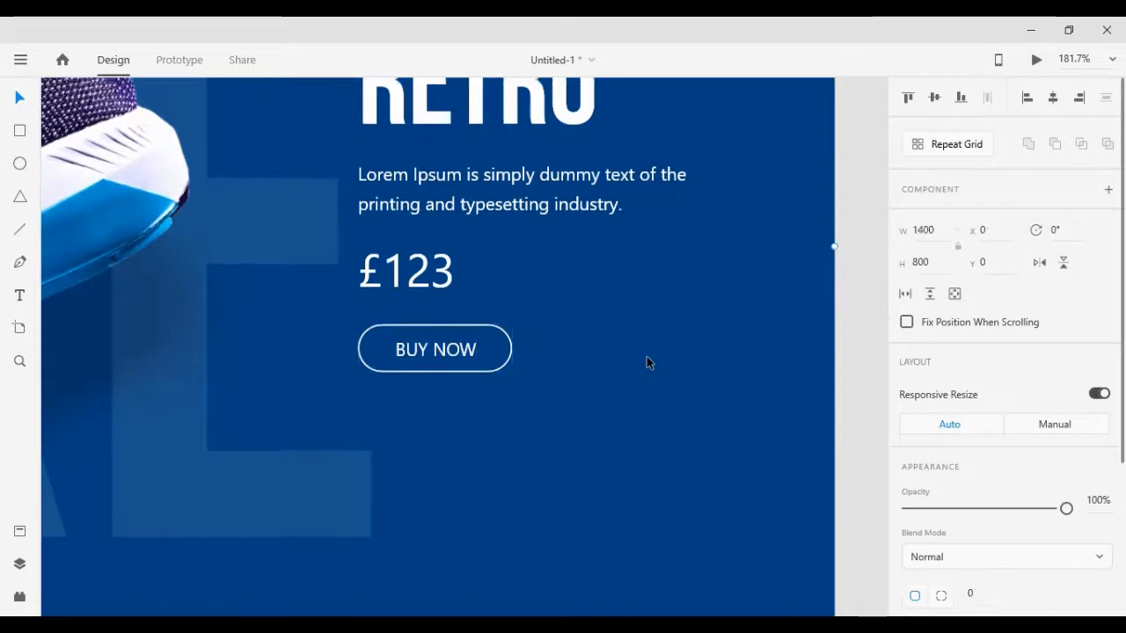
{"action": "left_click", "coordinate": [19, 164]}
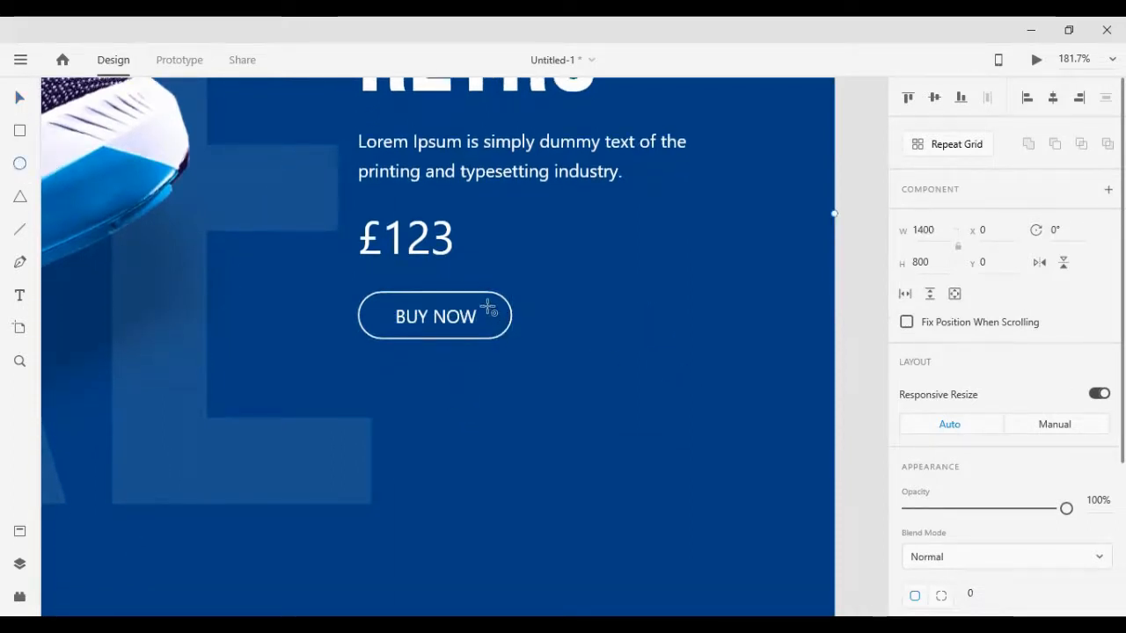
{"action": "left_click_drag", "start_coordinate": [491, 308], "coordinate": [574, 376]}
{"action": "key", "text": "ctrl+z"}
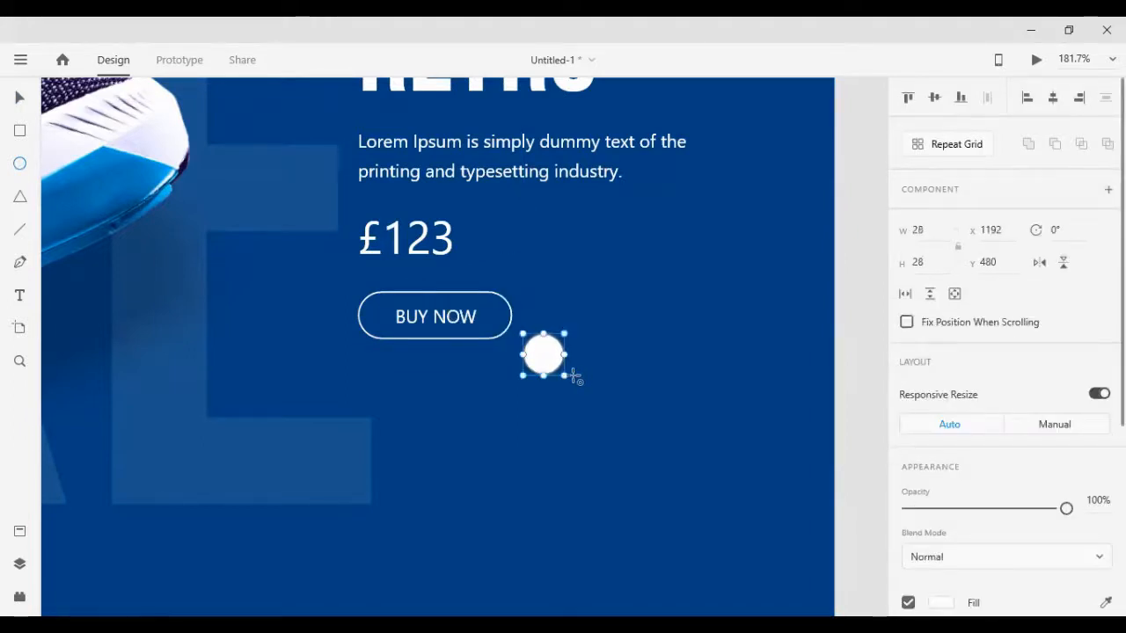
Move the BUY NOW label toward the left, partly outside the rounded outline, to make room for the circle
{"action": "left_click", "coordinate": [19, 98]}
{"action": "left_click", "coordinate": [426, 320]}
{"action": "left_click_drag", "start_coordinate": [420, 322], "coordinate": [335, 319]}
Enlarge the circle to 32 by 32 and place it at X 1153, Y 452, in the right end of the rounded outline
{"action": "left_click_drag", "start_coordinate": [546, 357], "coordinate": [518, 339]}
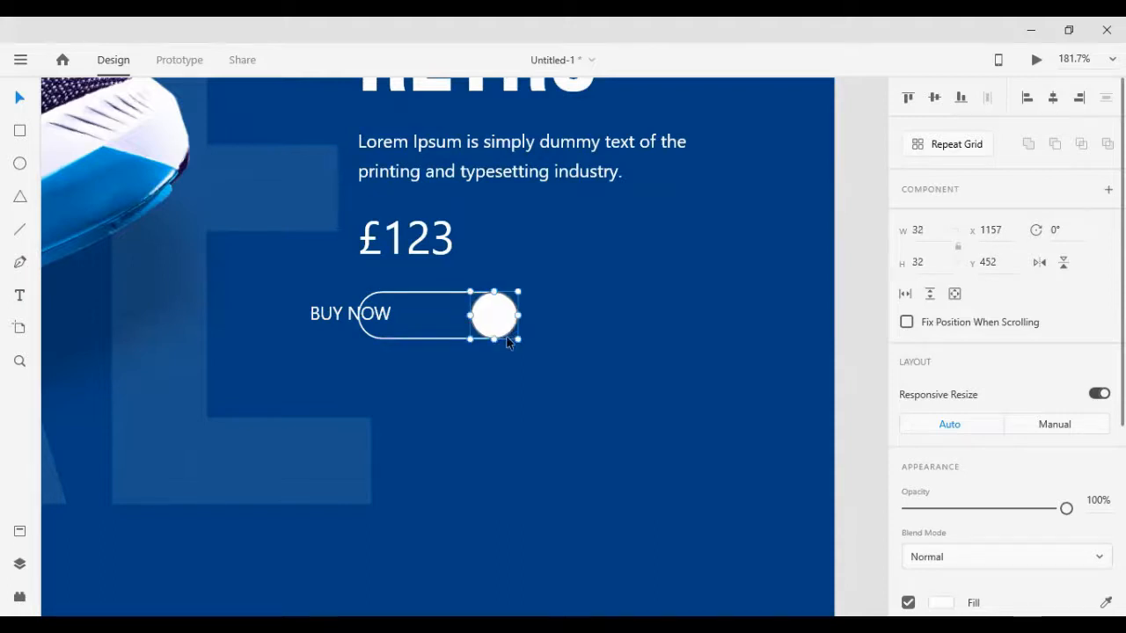
{"action": "key", "text": "Left"}
{"action": "key", "text": "Left"}
{"action": "key", "text": "Left"}
{"action": "key", "text": "Left"}
{"action": "key", "text": "Left"}
{"action": "key", "text": "Left"}
{"action": "key", "text": "Left"}
{"action": "key", "text": "Left"}
{"action": "key", "text": "Left"}
{"action": "key", "text": "Left"}
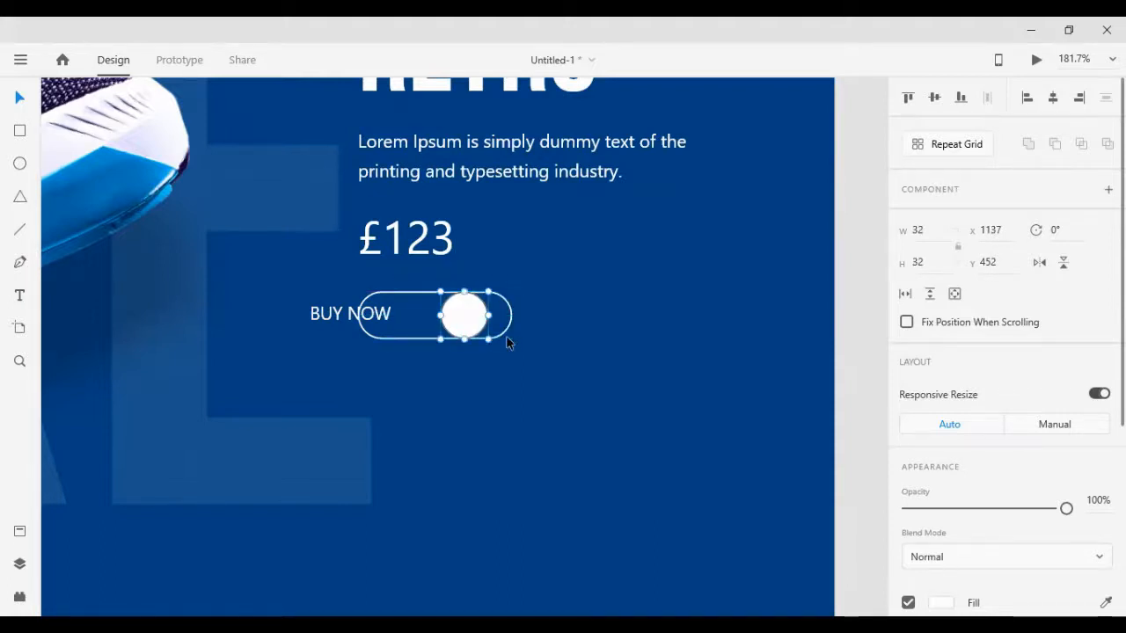
{"action": "key", "text": "Right"}
{"action": "key", "text": "Right"}
{"action": "key", "text": "Right"}
{"action": "key", "text": "Right"}
{"action": "key", "text": "Right"}
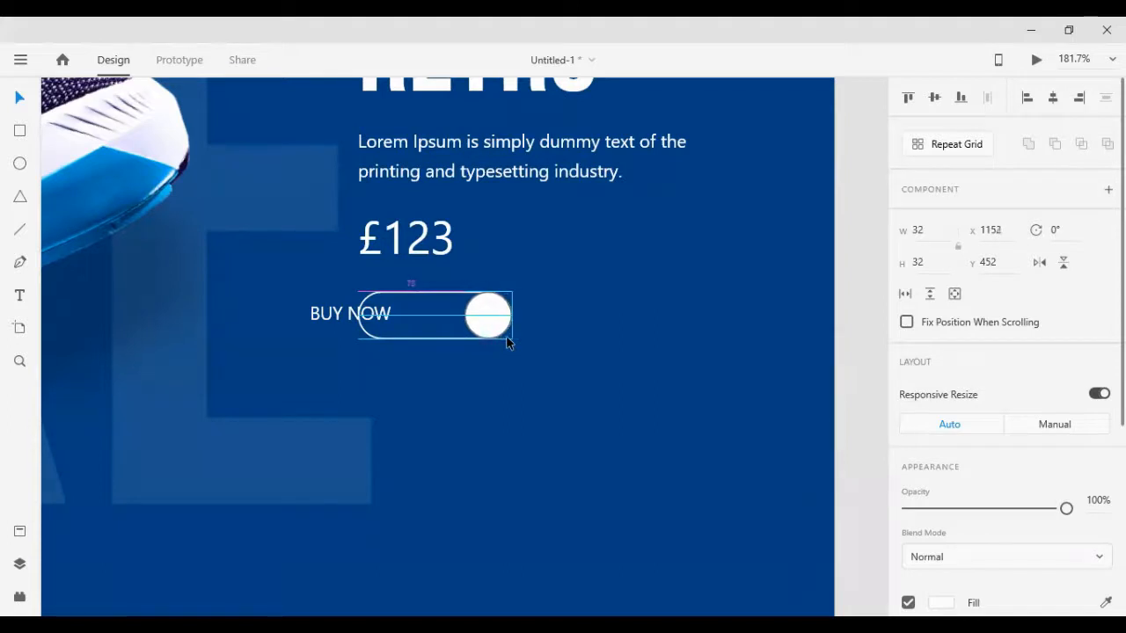
{"action": "key", "text": "Right"}
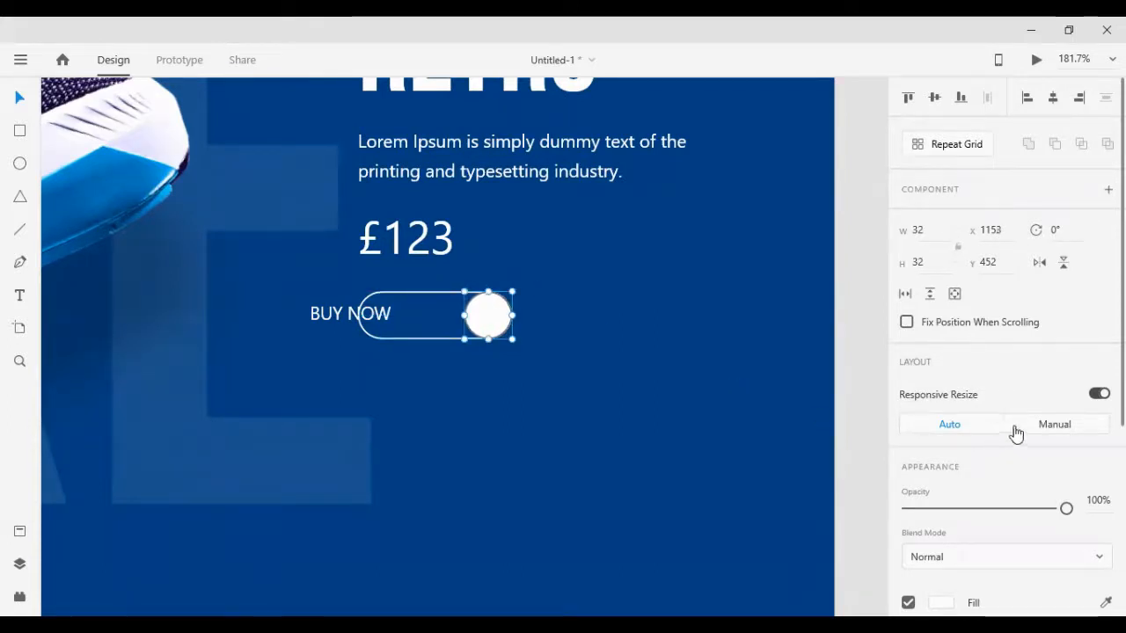
Remove the circle's fill and set its border colour to white (#FFFFFF)
{"action": "scroll", "coordinate": [1011, 431], "scroll_direction": "down", "scroll_amount": 5}
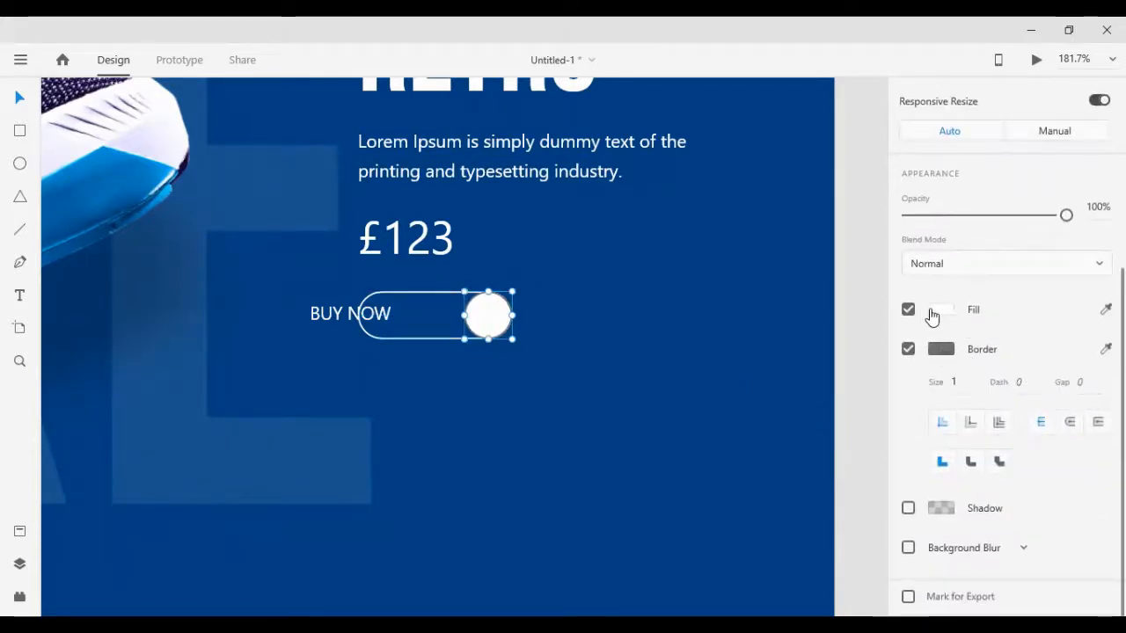
{"action": "left_click", "coordinate": [907, 309]}
{"action": "left_click", "coordinate": [933, 349]}
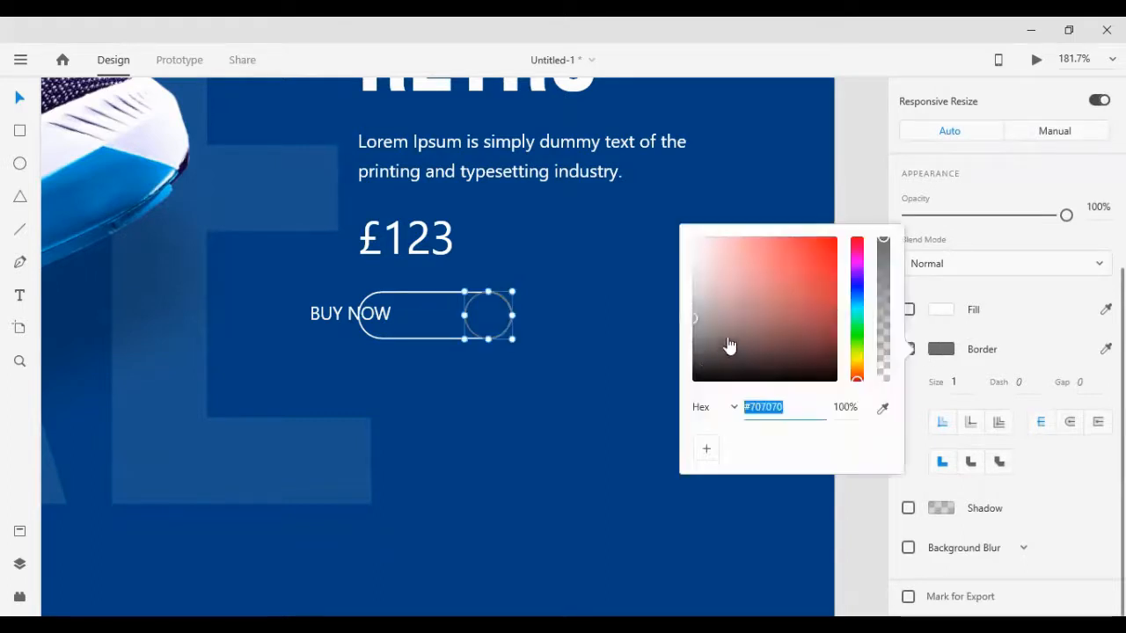
{"action": "left_click_drag", "start_coordinate": [729, 346], "coordinate": [633, 168]}
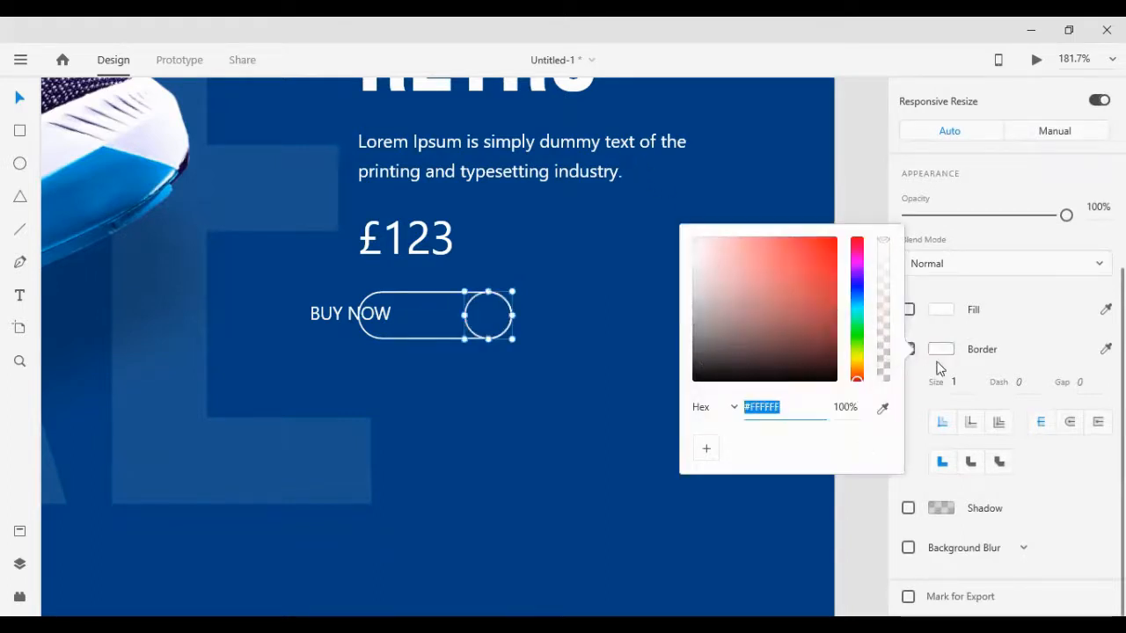
Move the BUY NOW label back inside the left part of the rounded outline and set its font size to 9
{"action": "left_click", "coordinate": [336, 315]}
{"action": "left_click_drag", "start_coordinate": [337, 318], "coordinate": [393, 320]}
{"action": "scroll", "coordinate": [950, 440], "scroll_direction": "down", "scroll_amount": 3}
{"action": "left_click", "coordinate": [907, 378]}
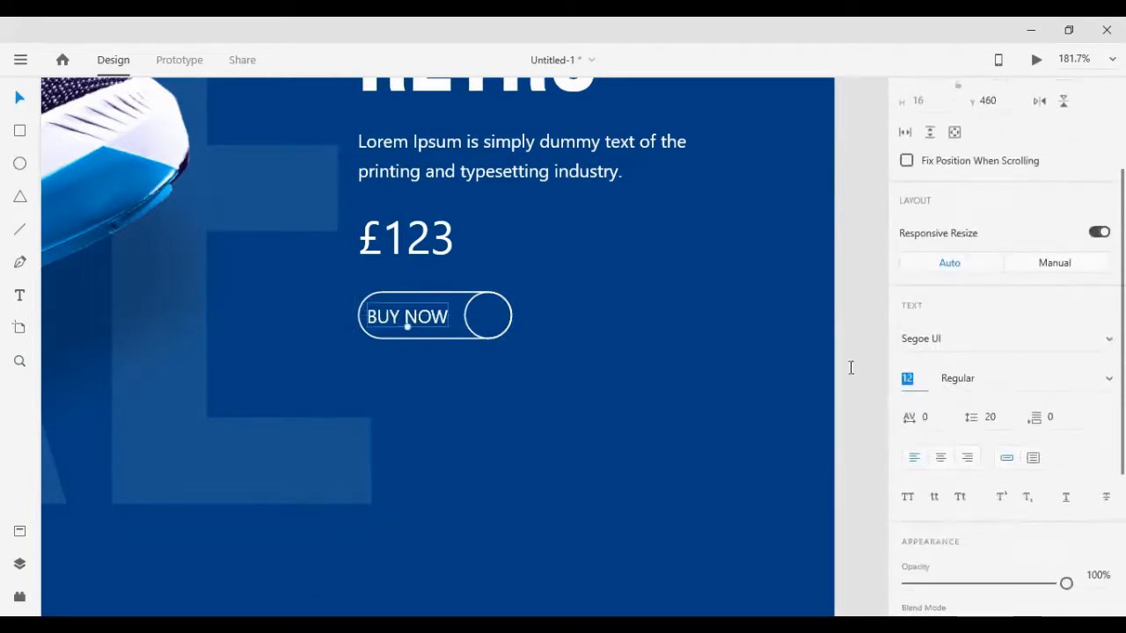
{"action": "type", "text": "9"}
{"action": "key", "text": "Return"}
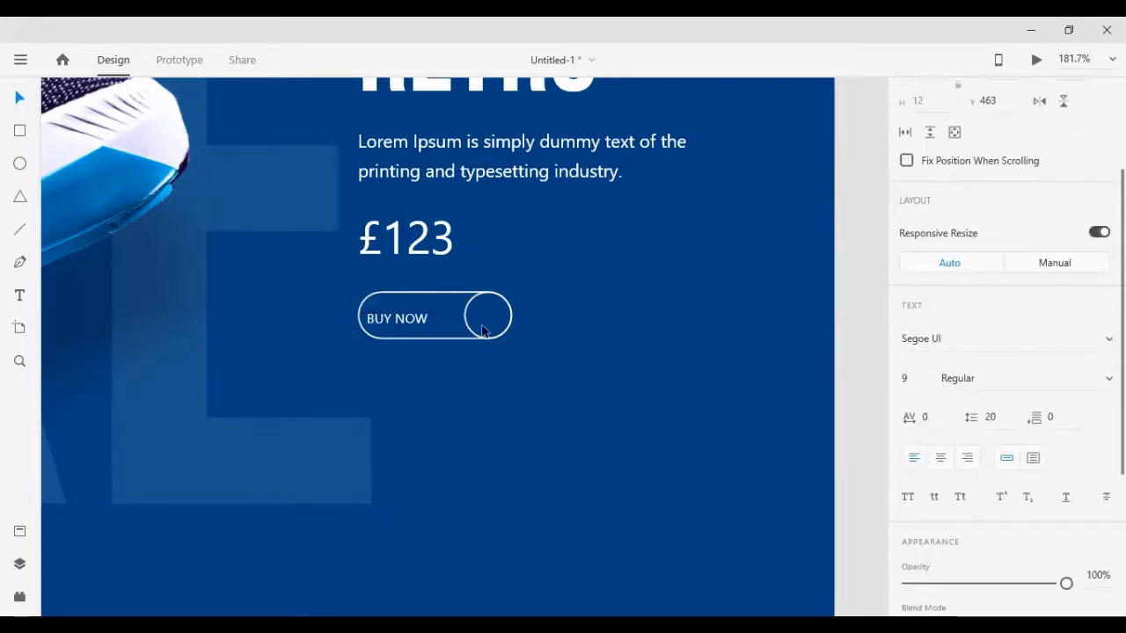
Nudge the BUY NOW label right to X 1098 and align it vertically to the middle of the rounded outline
{"action": "key", "text": "shift+Right"}
{"action": "left_click", "coordinate": [423, 298]}
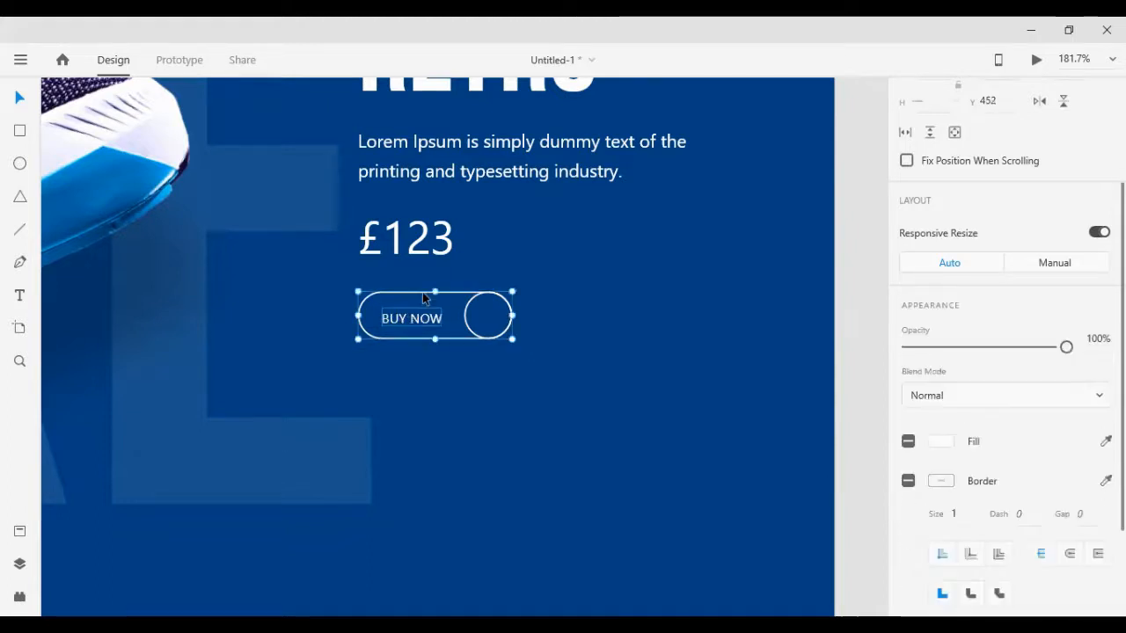
{"action": "scroll", "coordinate": [959, 241], "scroll_direction": "up", "scroll_amount": 4}
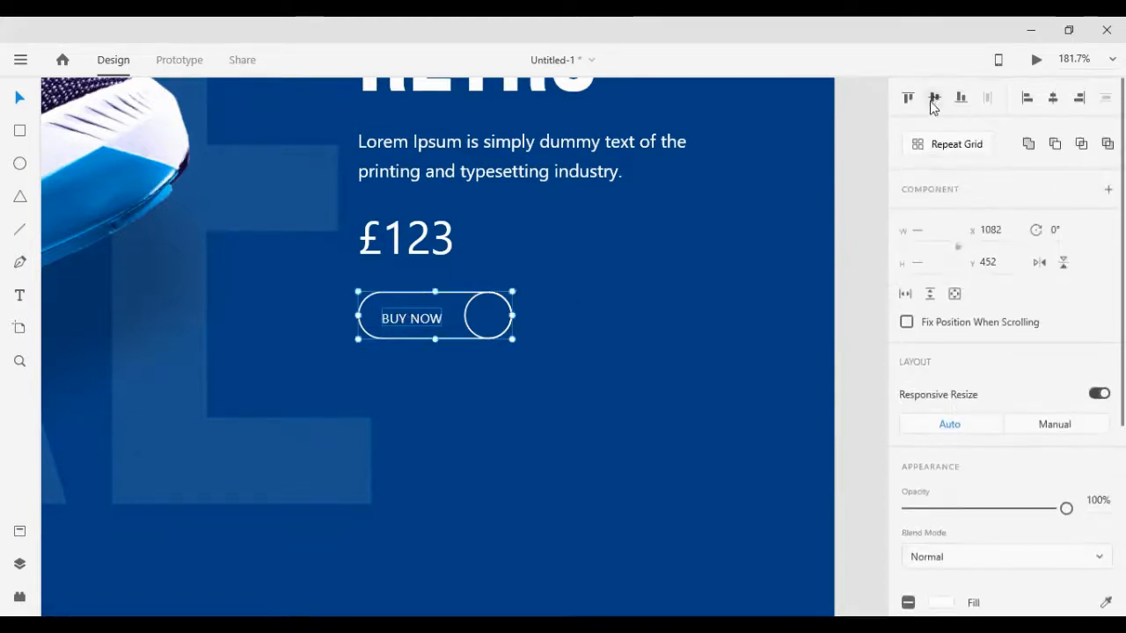
{"action": "left_click", "coordinate": [846, 252]}
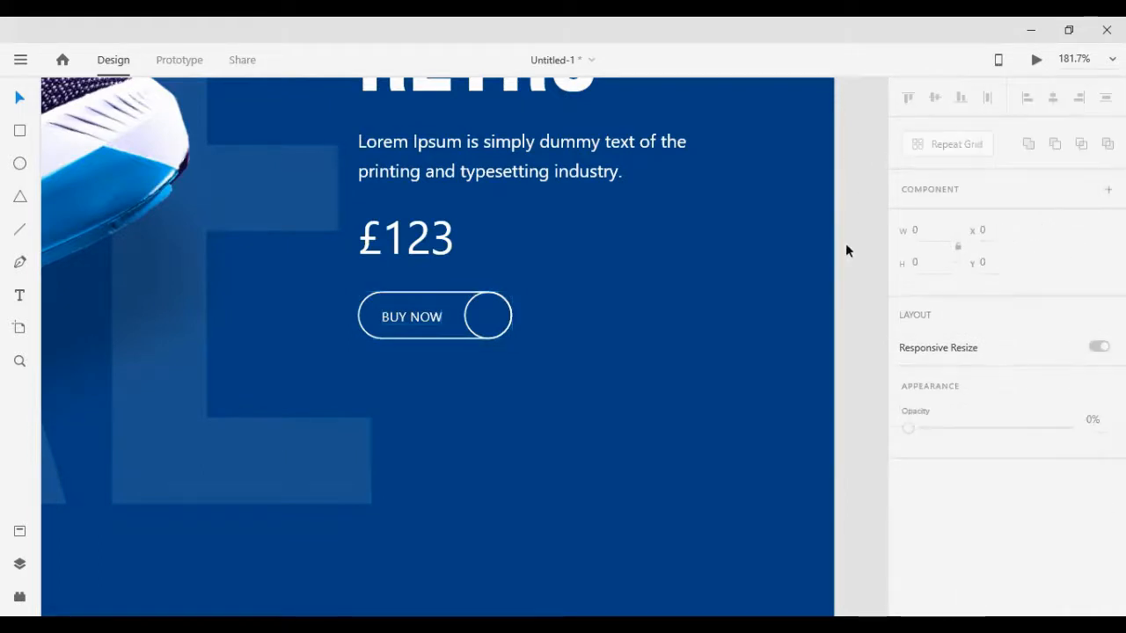
Add a shadow to the circle at the button's end with X and Y offsets of 6
{"action": "left_click", "coordinate": [504, 333]}
{"action": "scroll", "coordinate": [1005, 452], "scroll_direction": "down", "scroll_amount": 5}
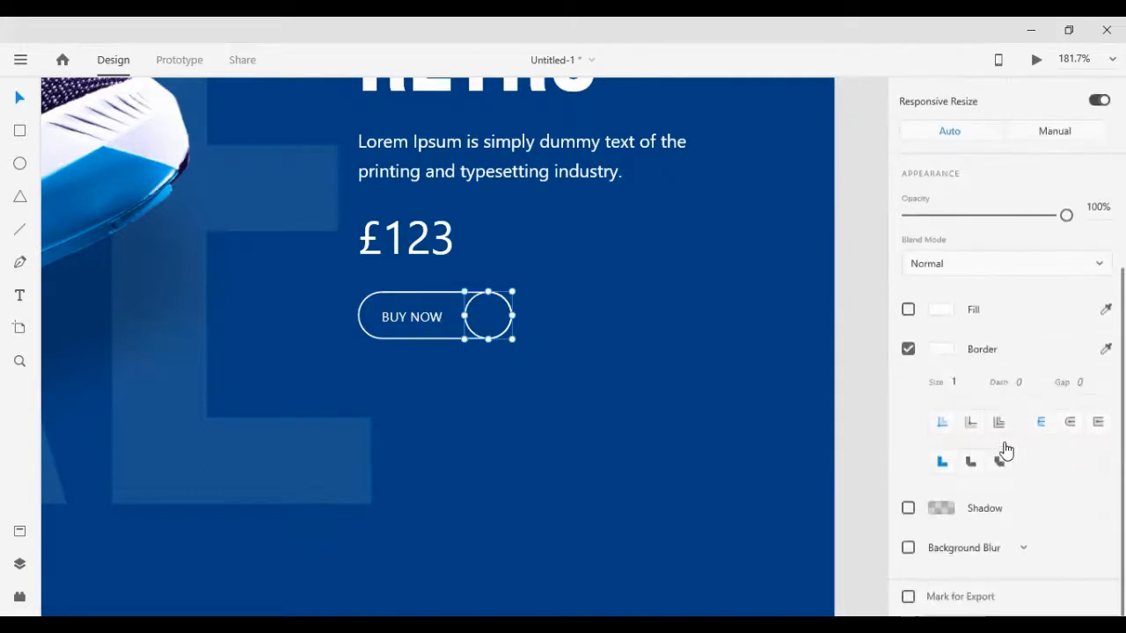
{"action": "left_click", "coordinate": [908, 508]}
{"action": "scroll", "coordinate": [910, 523], "scroll_direction": "down", "scroll_amount": 1}
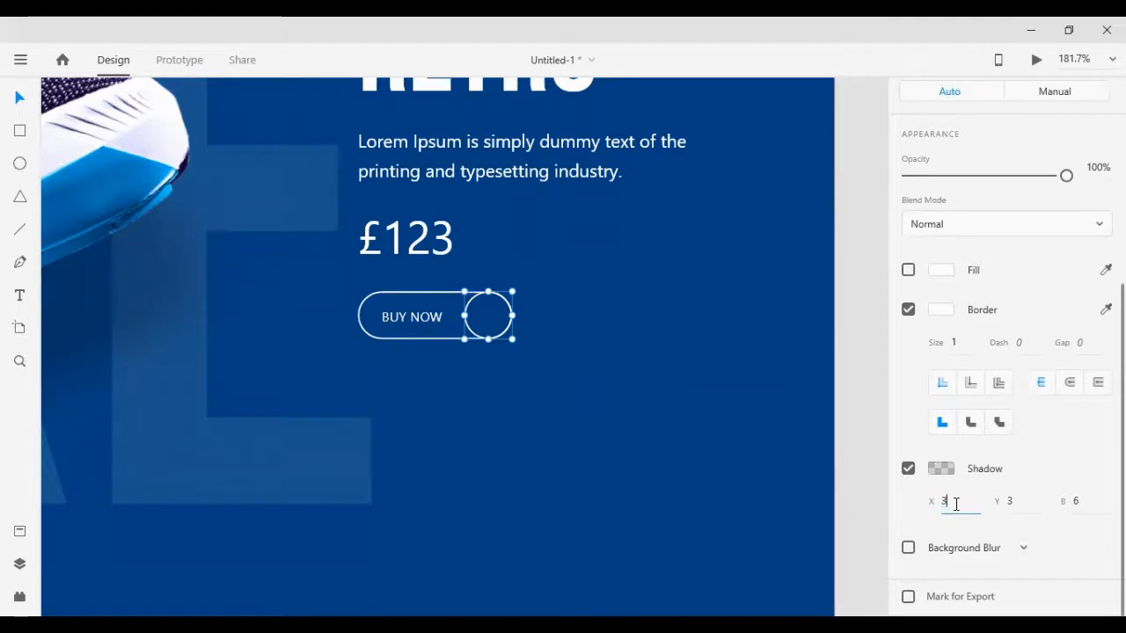
{"action": "left_click", "coordinate": [1024, 504]}
{"action": "type", "text": "6"}
{"action": "left_click", "coordinate": [950, 501]}
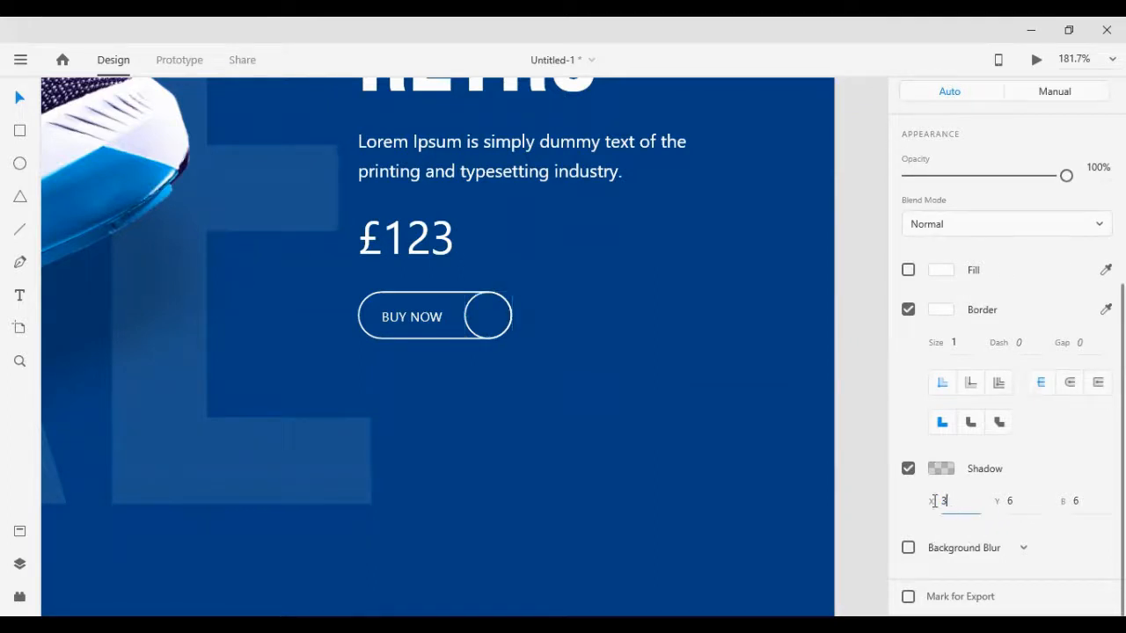
{"action": "type", "text": "6"}
{"action": "left_click", "coordinate": [839, 479]}
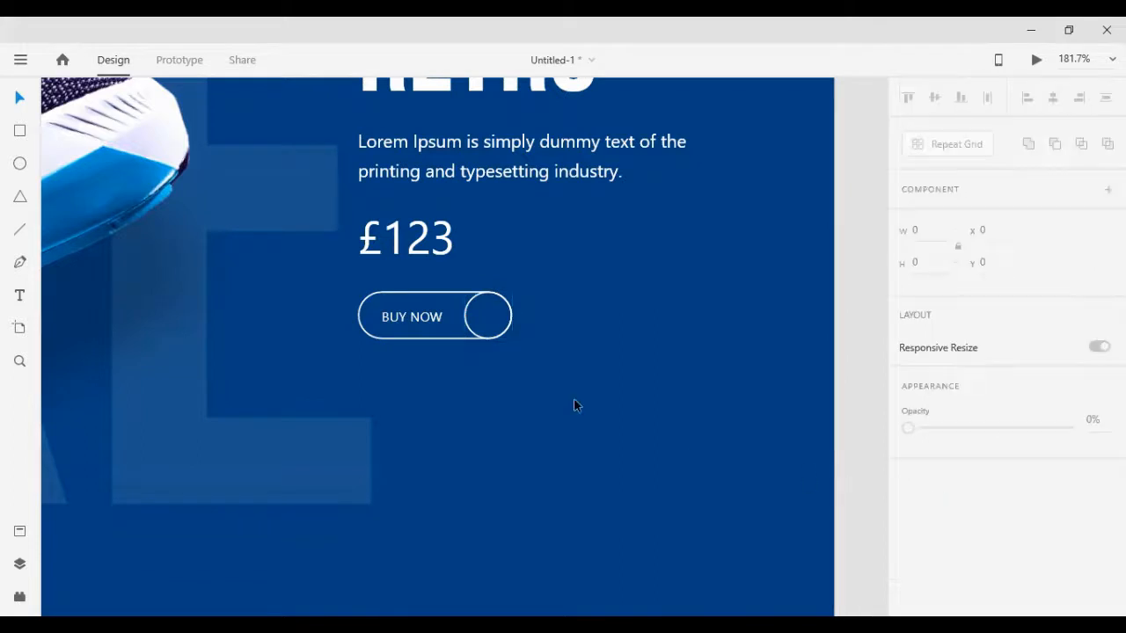
Raise the opacity of the circle's black shadow colour to 100%
{"action": "left_click", "coordinate": [508, 336]}
{"action": "scroll", "coordinate": [1012, 451], "scroll_direction": "down", "scroll_amount": 5}
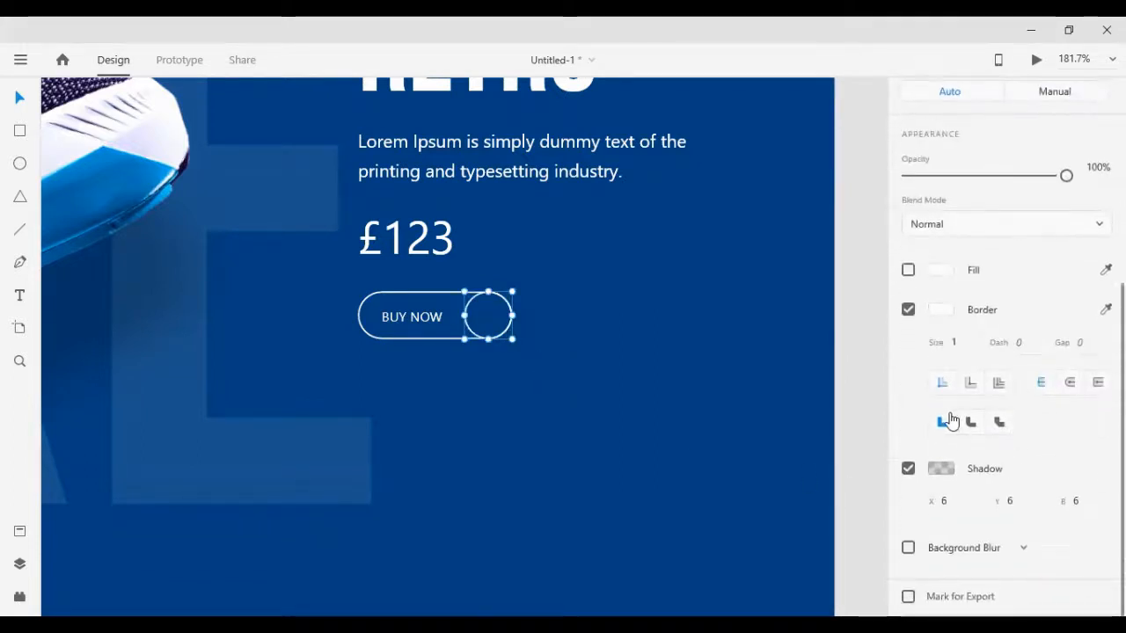
{"action": "left_click", "coordinate": [941, 470]}
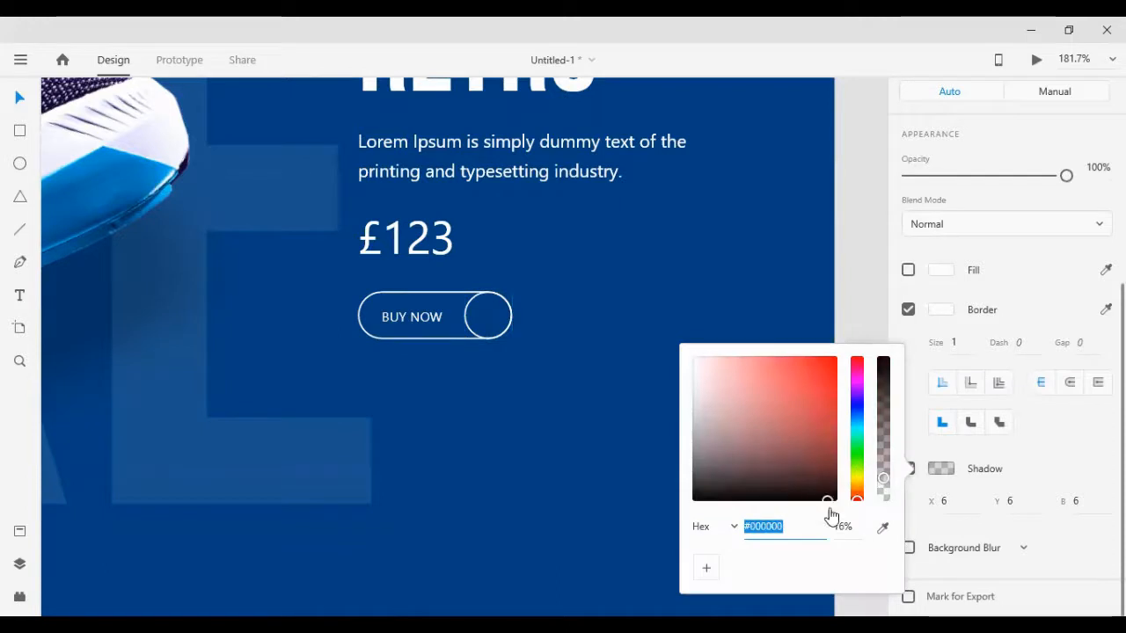
{"action": "left_click_drag", "start_coordinate": [882, 480], "coordinate": [880, 353]}
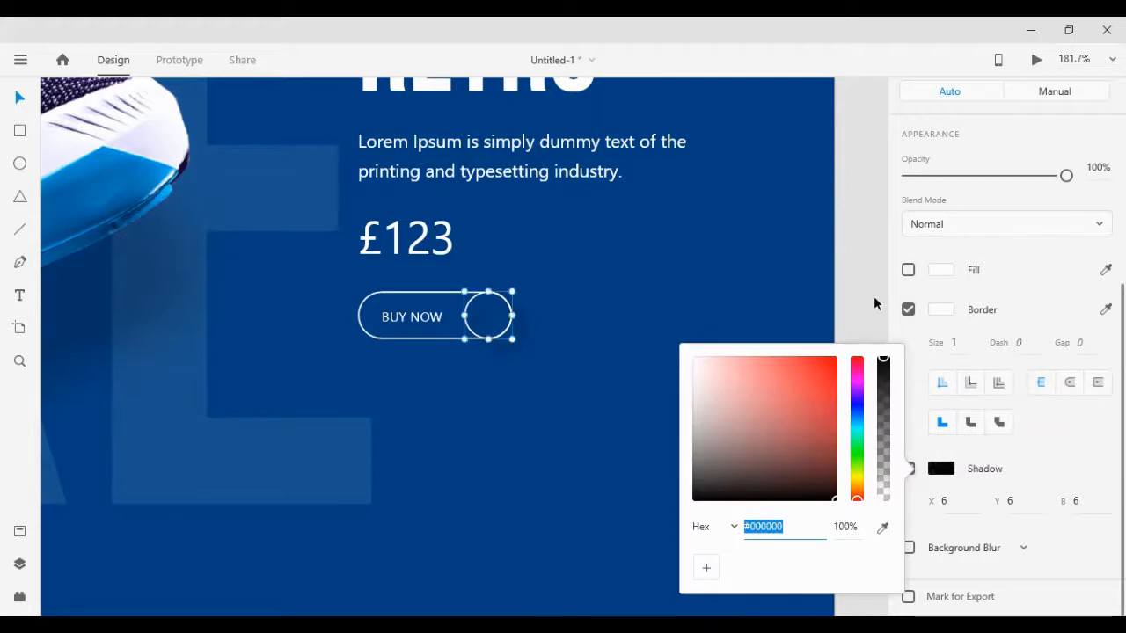
{"action": "left_click", "coordinate": [869, 295]}
Adjust the circle's shadow offsets to X 1 and Y -1
{"action": "left_click", "coordinate": [489, 334]}
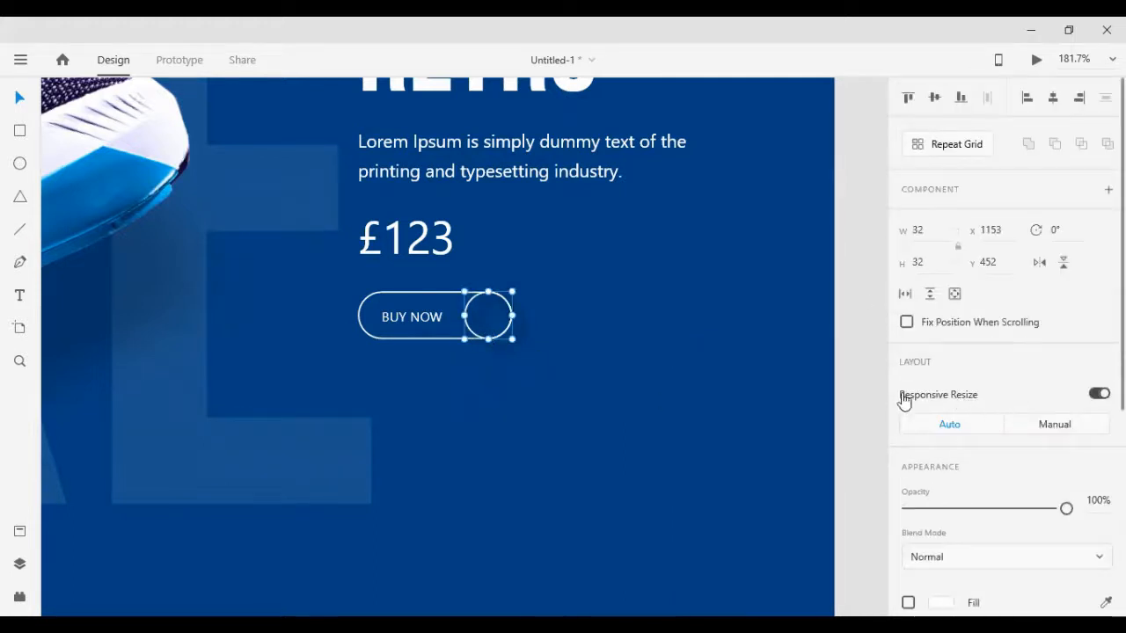
{"action": "left_click", "coordinate": [865, 393]}
{"action": "left_click", "coordinate": [485, 342]}
{"action": "scroll", "coordinate": [977, 498], "scroll_direction": "down", "scroll_amount": 5}
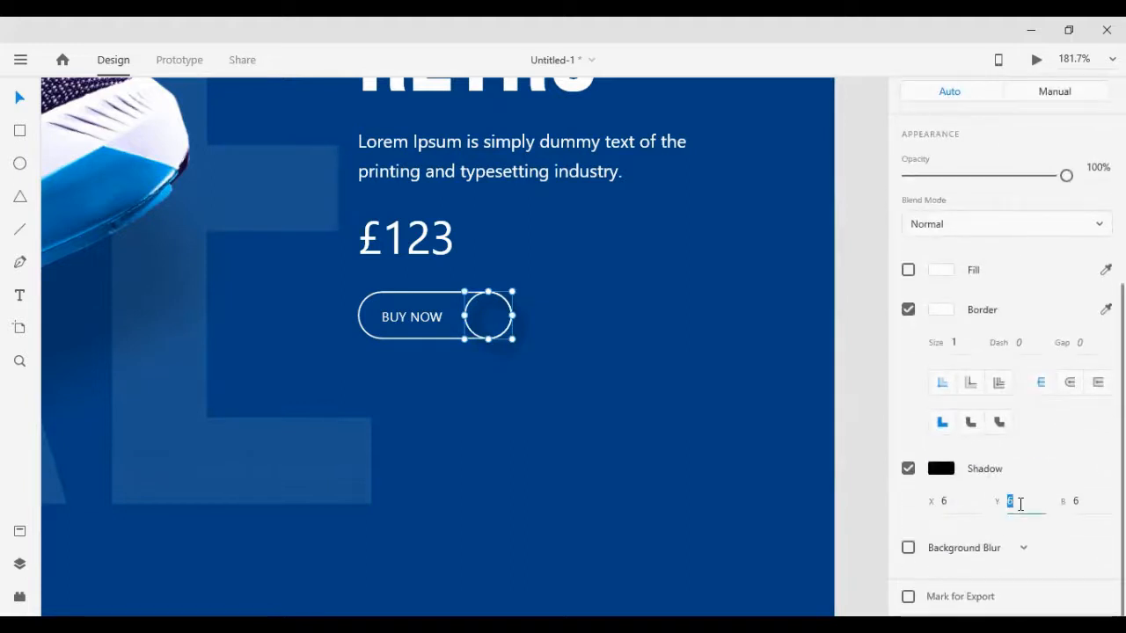
{"action": "key", "text": "Down"}
{"action": "key", "text": "Down"}
{"action": "key", "text": "Down"}
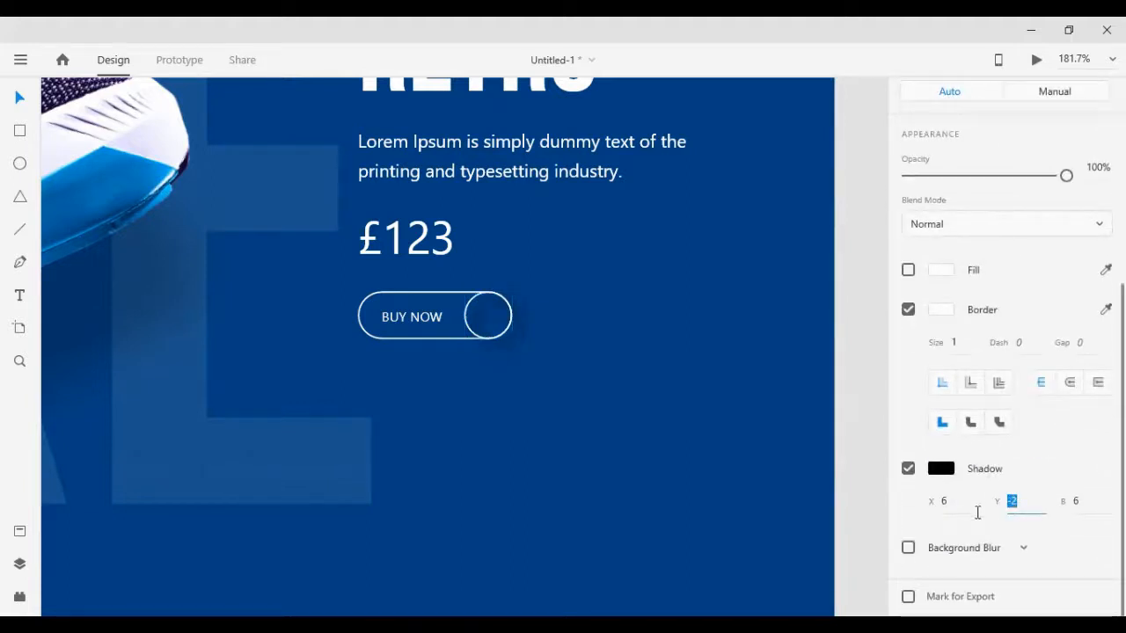
{"action": "left_click", "coordinate": [943, 502]}
{"action": "key", "text": "Up"}
{"action": "key", "text": "Up"}
{"action": "key", "text": "shift+Down"}
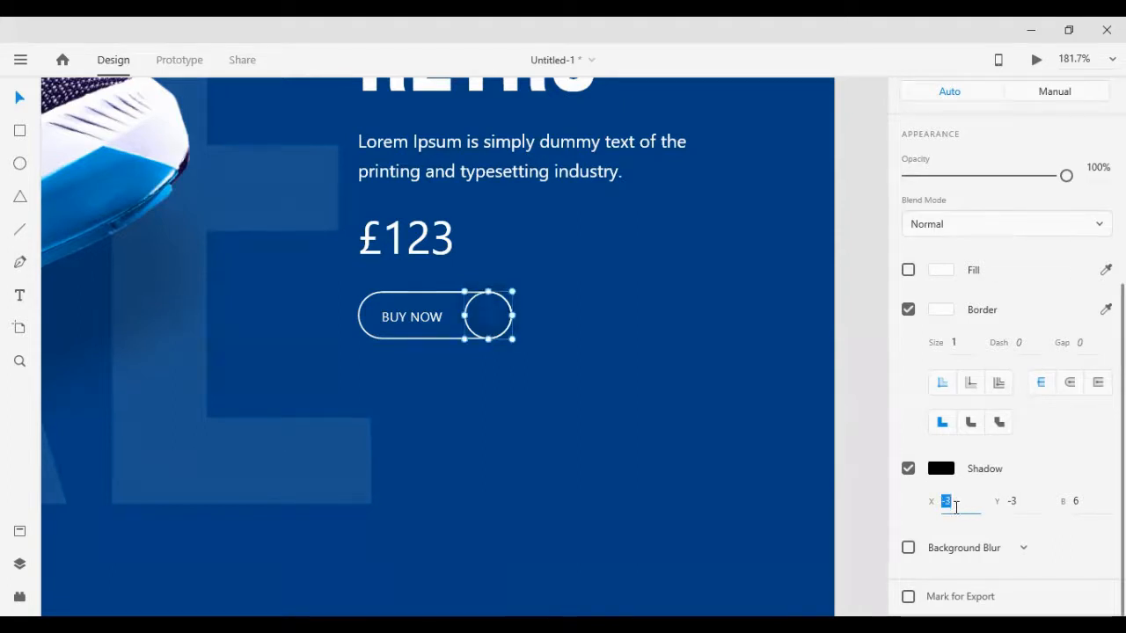
{"action": "key", "text": "Down"}
{"action": "key", "text": "Down"}
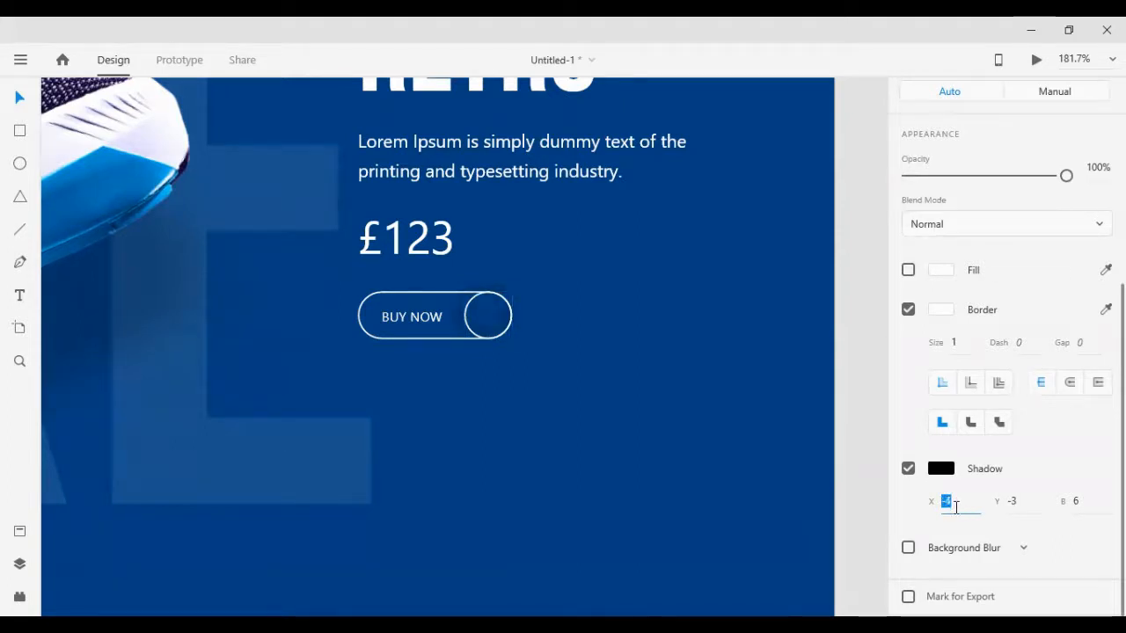
{"action": "key", "text": "Up"}
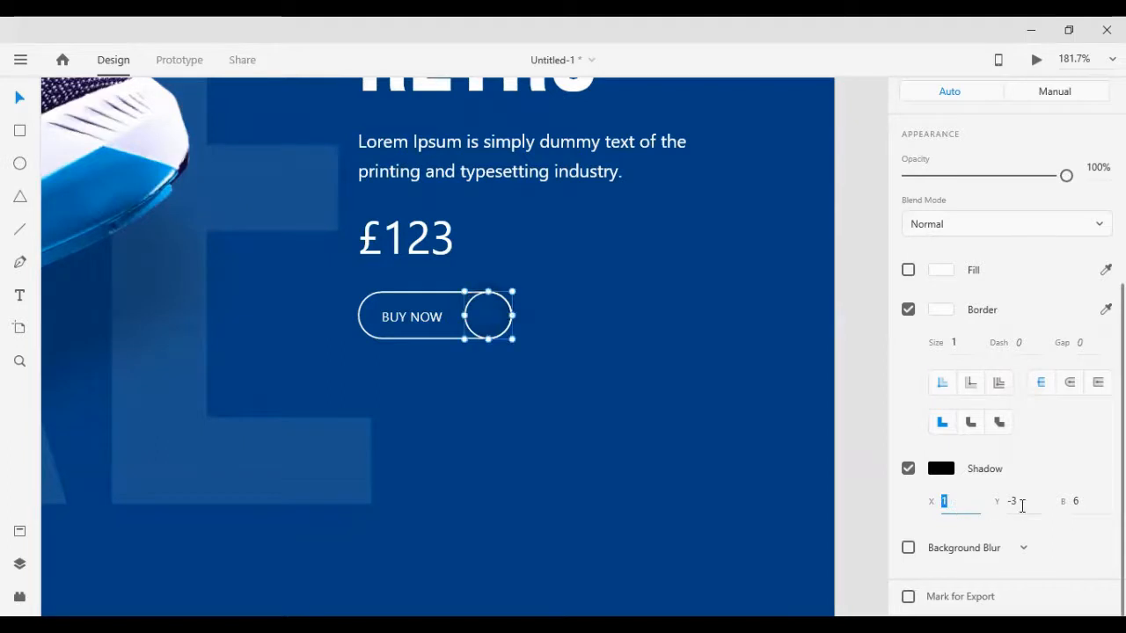
{"action": "left_click", "coordinate": [1018, 503]}
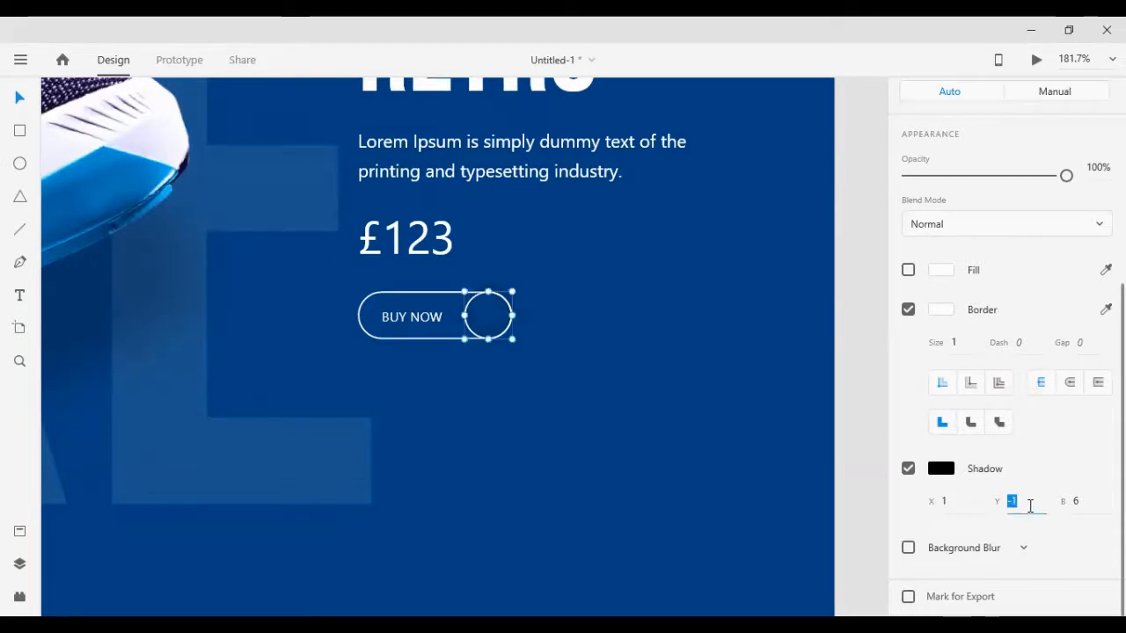
Increase the blur of the circle's shadow to soften it
{"action": "left_click", "coordinate": [1064, 503]}
{"action": "key", "text": "Up"}
{"action": "key", "text": "Up"}
{"action": "key", "text": "Up"}
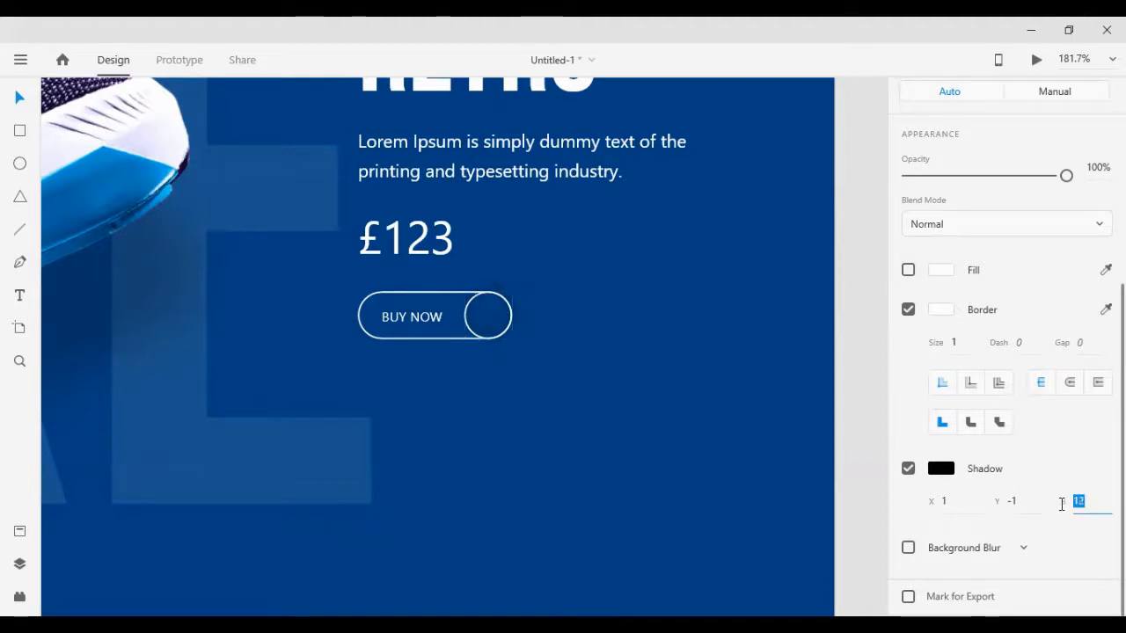
{"action": "key", "text": "Down"}
{"action": "left_click", "coordinate": [847, 450]}
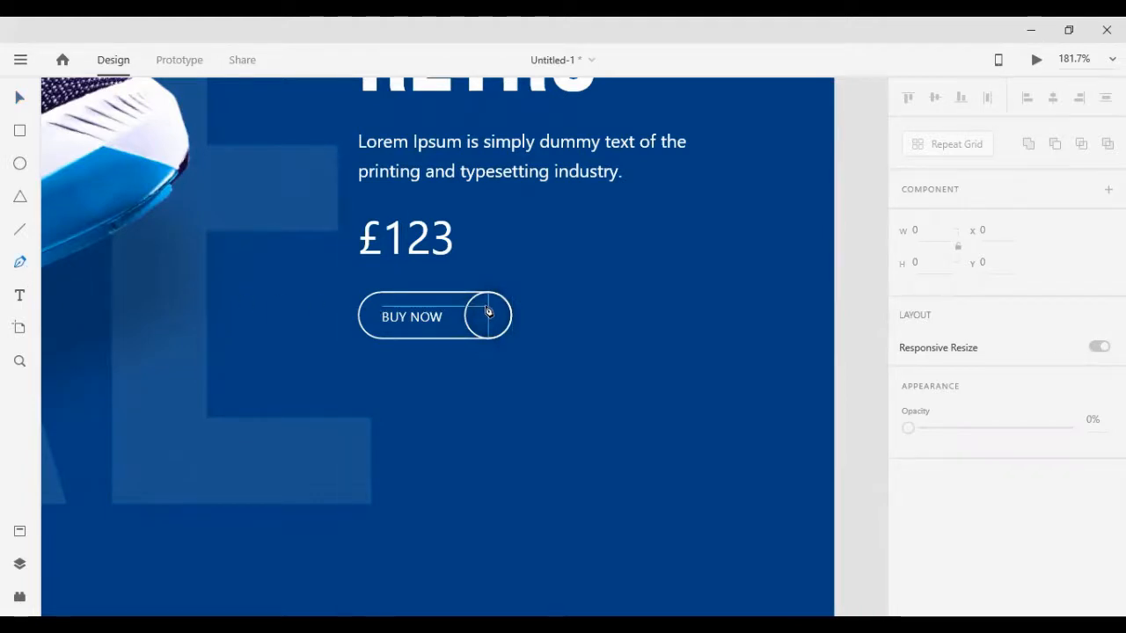
Draw a vertical line about 12 px long inside the circle with the Pen tool, centred horizontally at X 1169
{"action": "scroll", "coordinate": [490, 312], "scroll_direction": "up", "scroll_amount": 5}
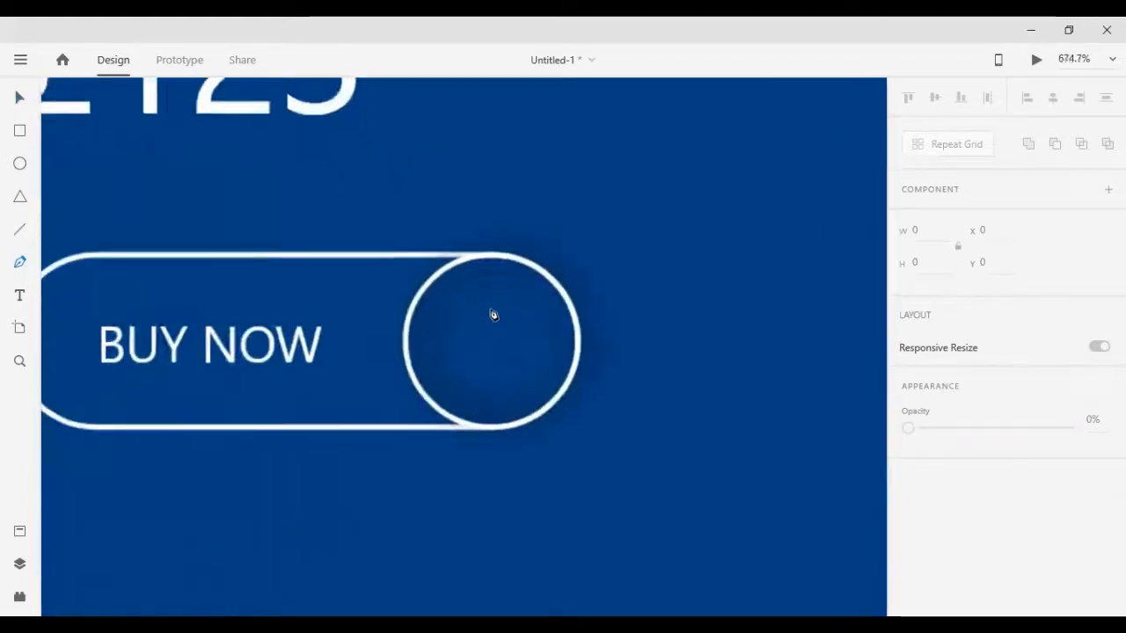
{"action": "scroll", "coordinate": [494, 317], "scroll_direction": "up", "scroll_amount": 2}
{"action": "left_click", "coordinate": [490, 305]}
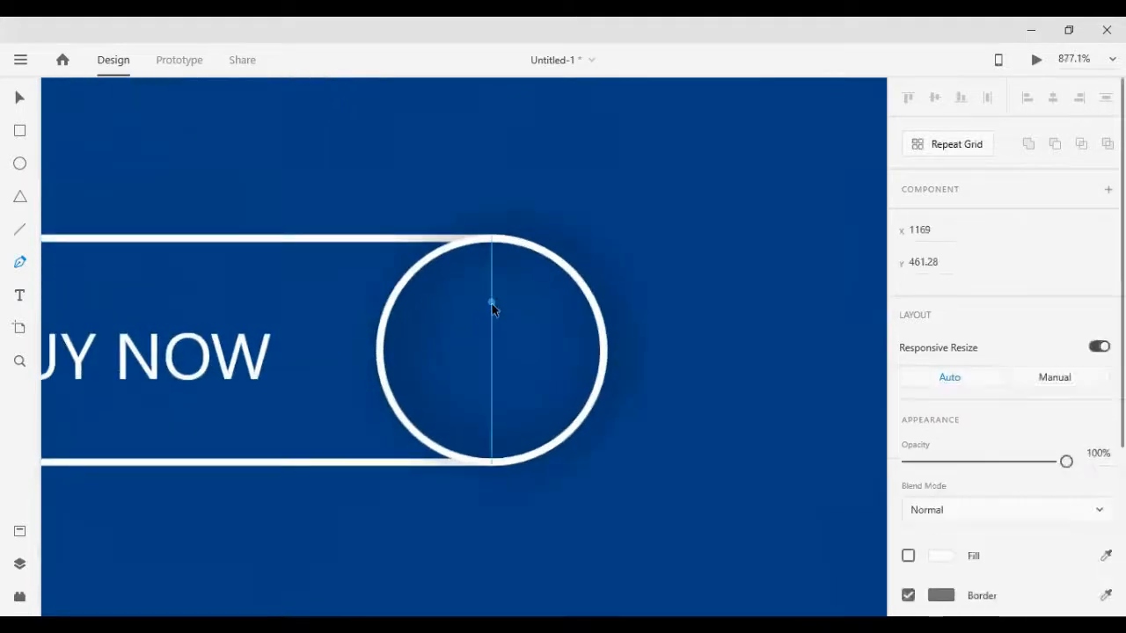
{"action": "left_click", "coordinate": [494, 392]}
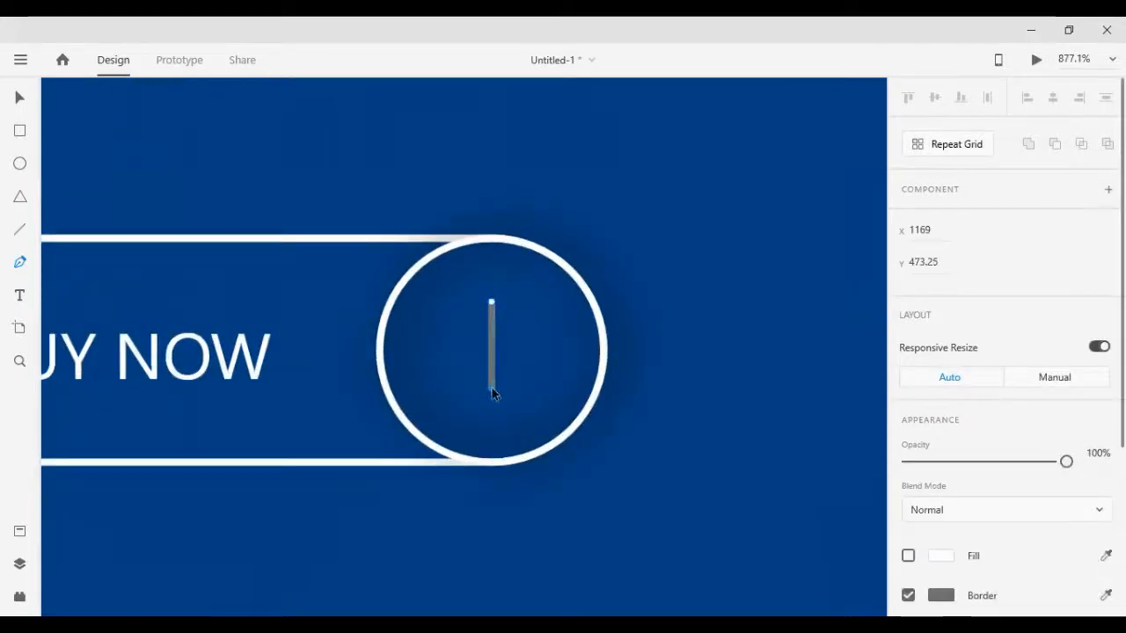
{"action": "left_click", "coordinate": [19, 97]}
Set the border colour of the short vertical line to white
{"action": "scroll", "coordinate": [949, 396], "scroll_direction": "down", "scroll_amount": 5}
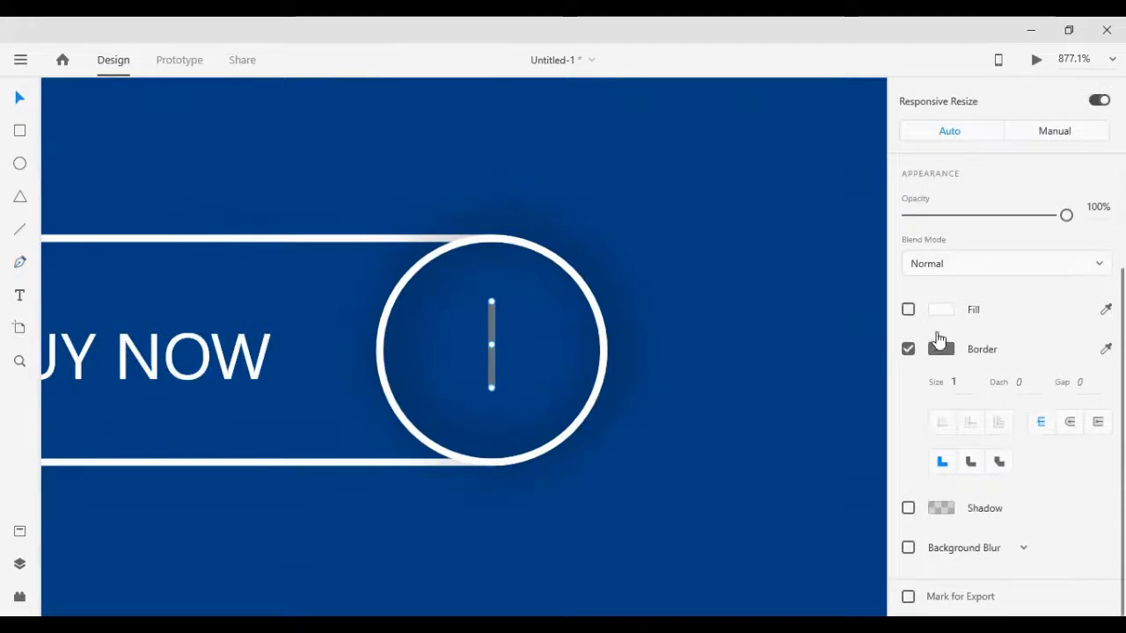
{"action": "left_click", "coordinate": [940, 349]}
{"action": "left_click_drag", "start_coordinate": [719, 324], "coordinate": [671, 221]}
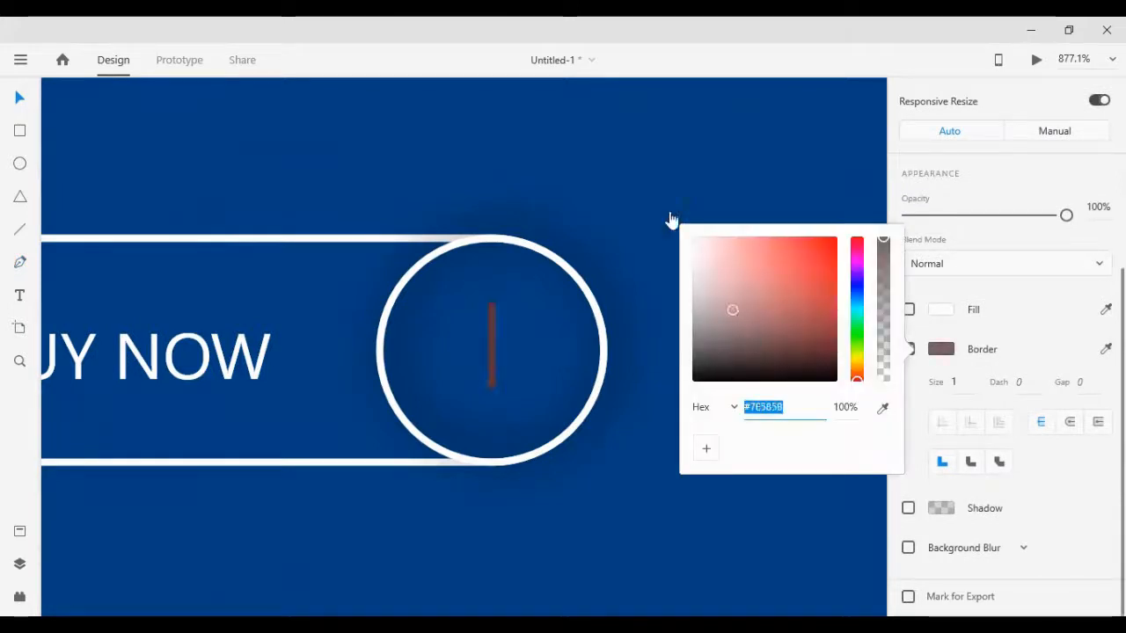
{"action": "left_click", "coordinate": [493, 371]}
Duplicate the white line, rotate one by 90° to form a plus sign, and align both lines at their middles and centres
{"action": "scroll", "coordinate": [1022, 291], "scroll_direction": "up", "scroll_amount": 5}
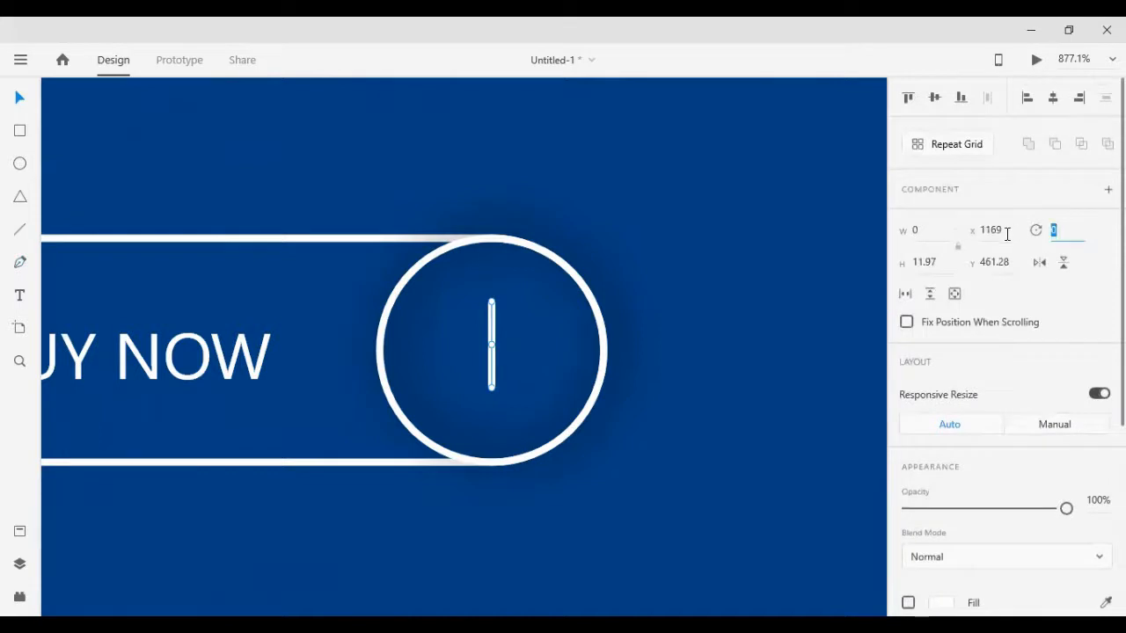
{"action": "type", "text": "90"}
{"action": "key", "text": "Return"}
{"action": "left_click", "coordinate": [491, 332], "text": "shift"}
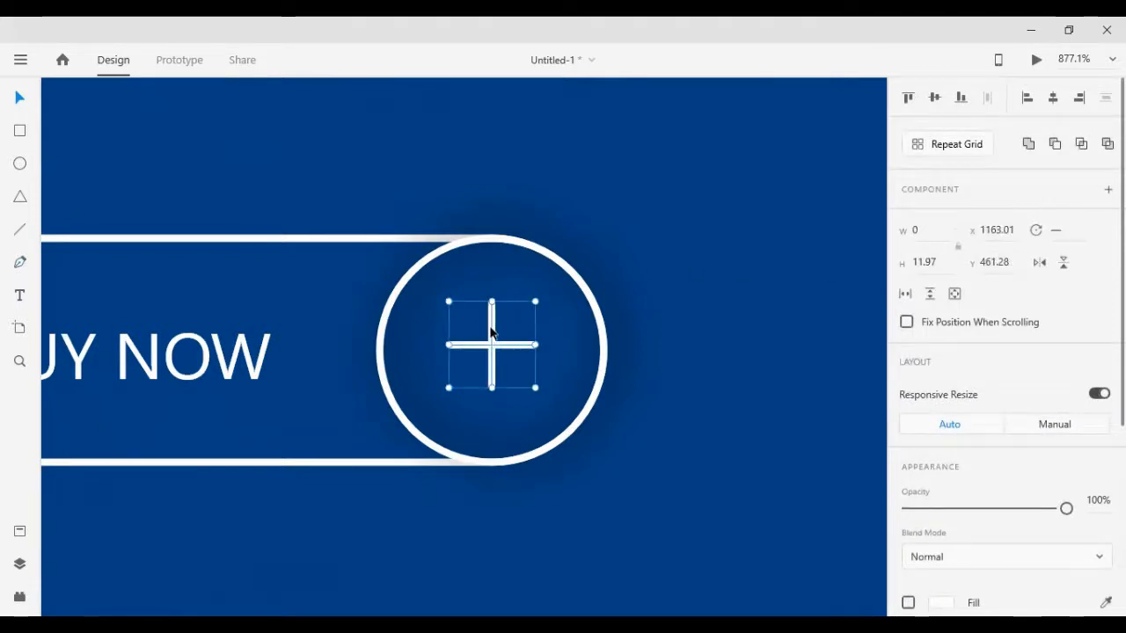
{"action": "left_click", "coordinate": [930, 99]}
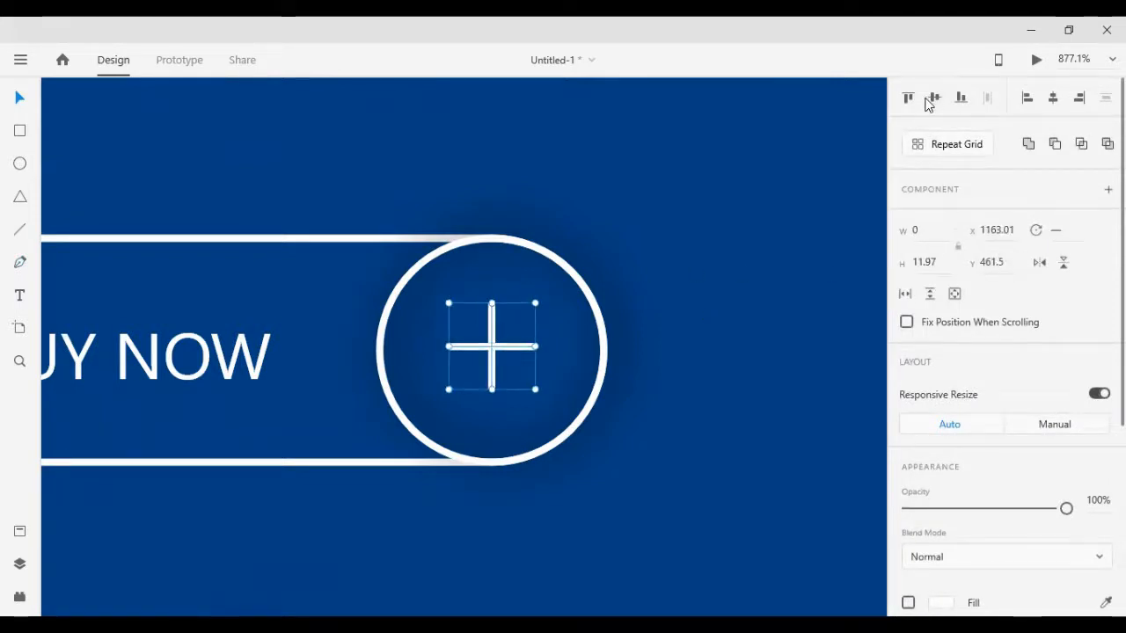
{"action": "left_click", "coordinate": [1051, 100]}
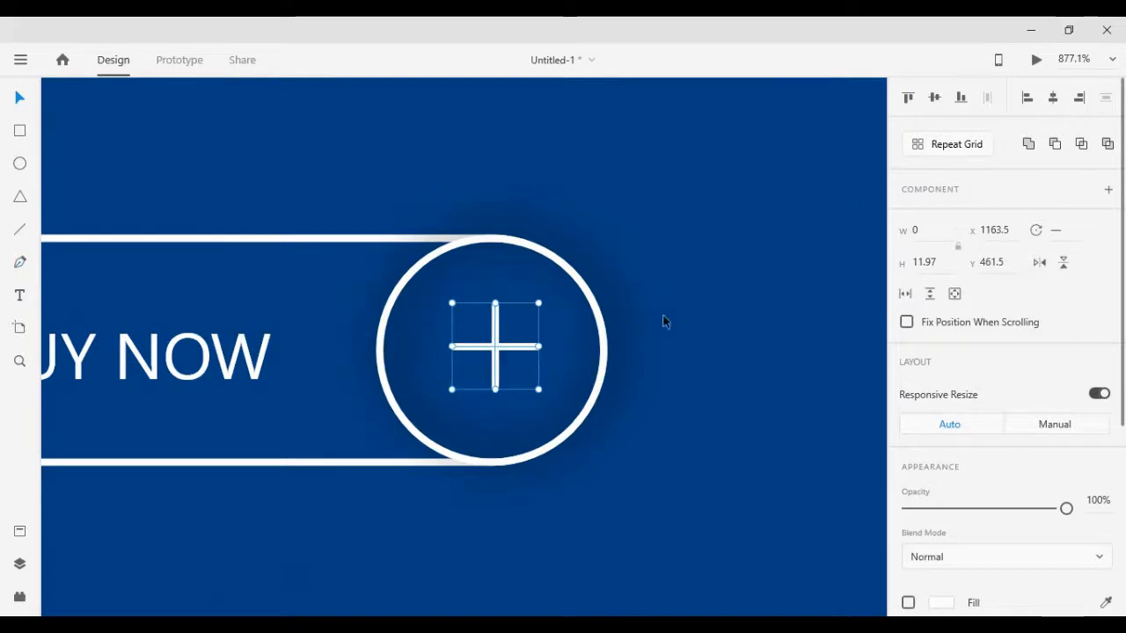
Group the two lines of the plus sign and centre the group horizontally and vertically within the circle
{"action": "left_click", "coordinate": [579, 417], "text": "shift"}
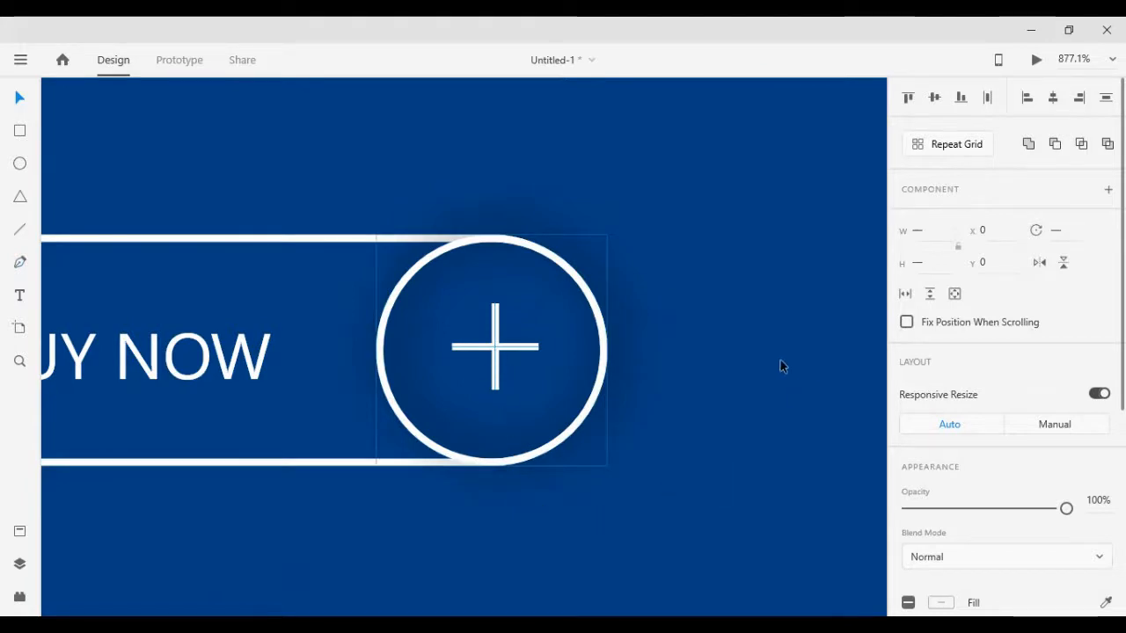
{"action": "scroll", "coordinate": [778, 366], "scroll_direction": "down", "scroll_amount": 15}
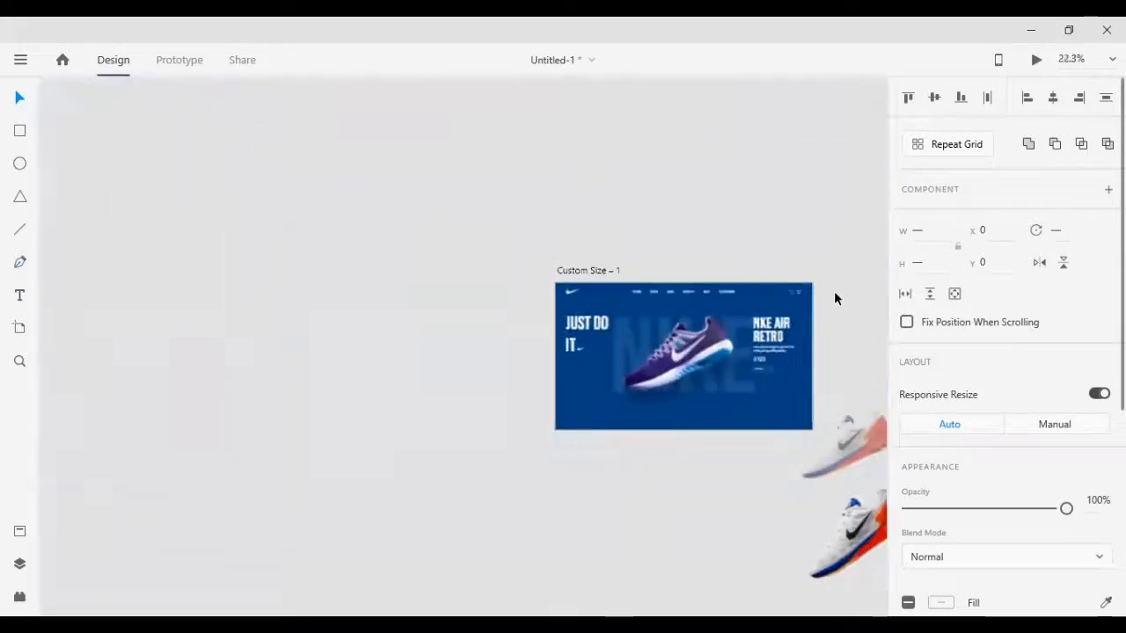
{"action": "left_click", "coordinate": [822, 335]}
{"action": "scroll", "coordinate": [824, 349], "scroll_direction": "left", "scroll_amount": 2}
{"action": "scroll", "coordinate": [781, 361], "scroll_direction": "right", "scroll_amount": 5}
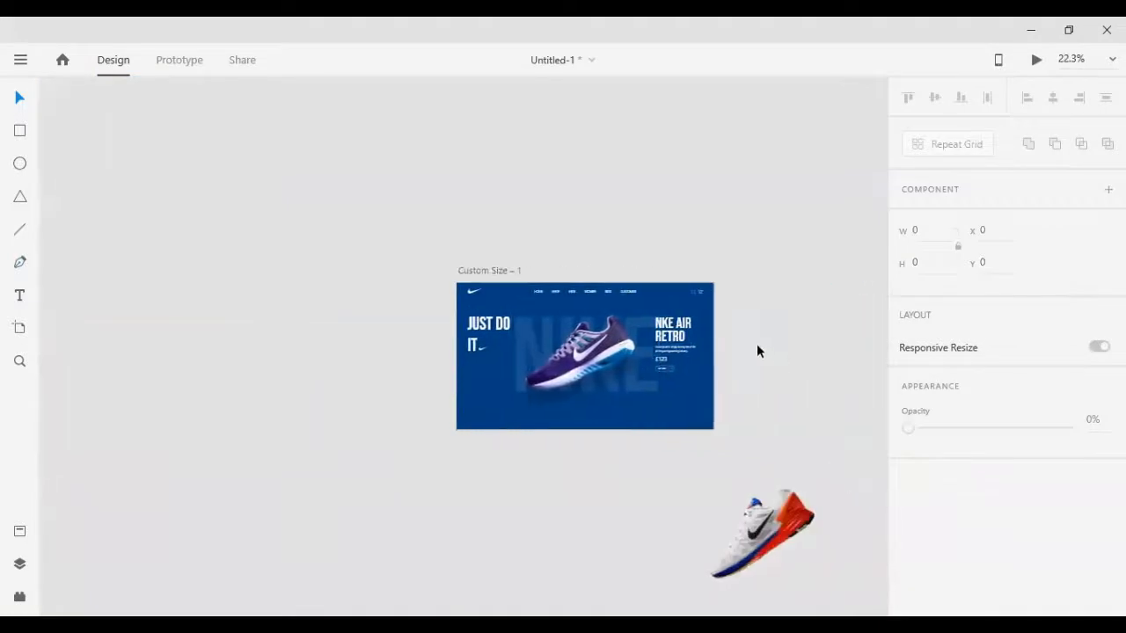
{"action": "scroll", "coordinate": [658, 329], "scroll_direction": "up", "scroll_amount": 8}
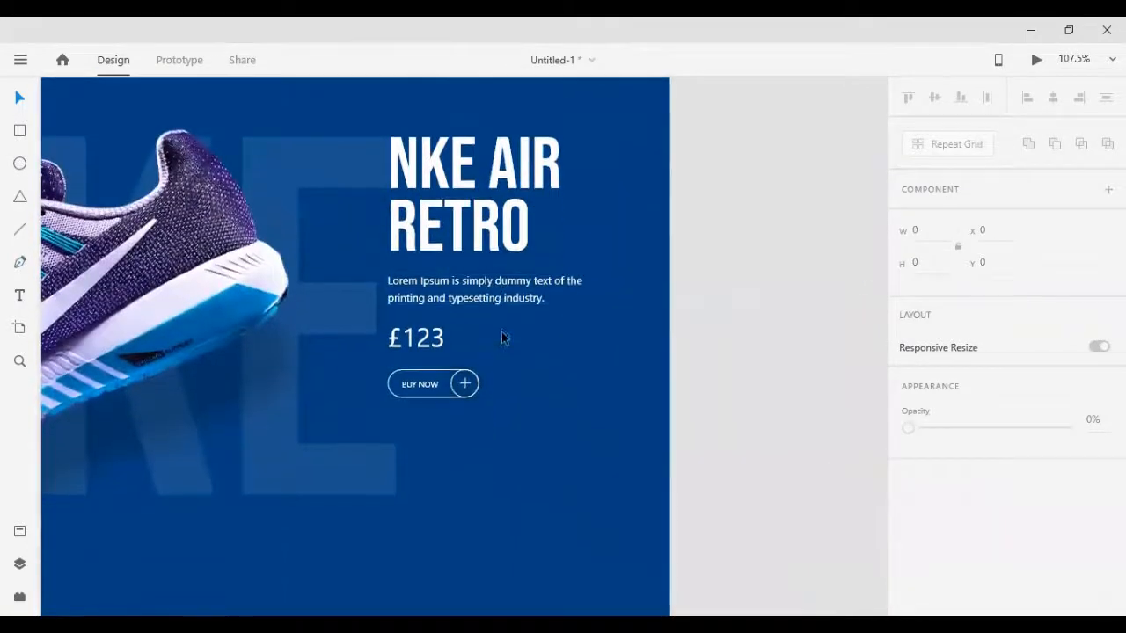
{"action": "scroll", "coordinate": [504, 338], "scroll_direction": "up", "scroll_amount": 6}
{"action": "left_click", "coordinate": [359, 370]}
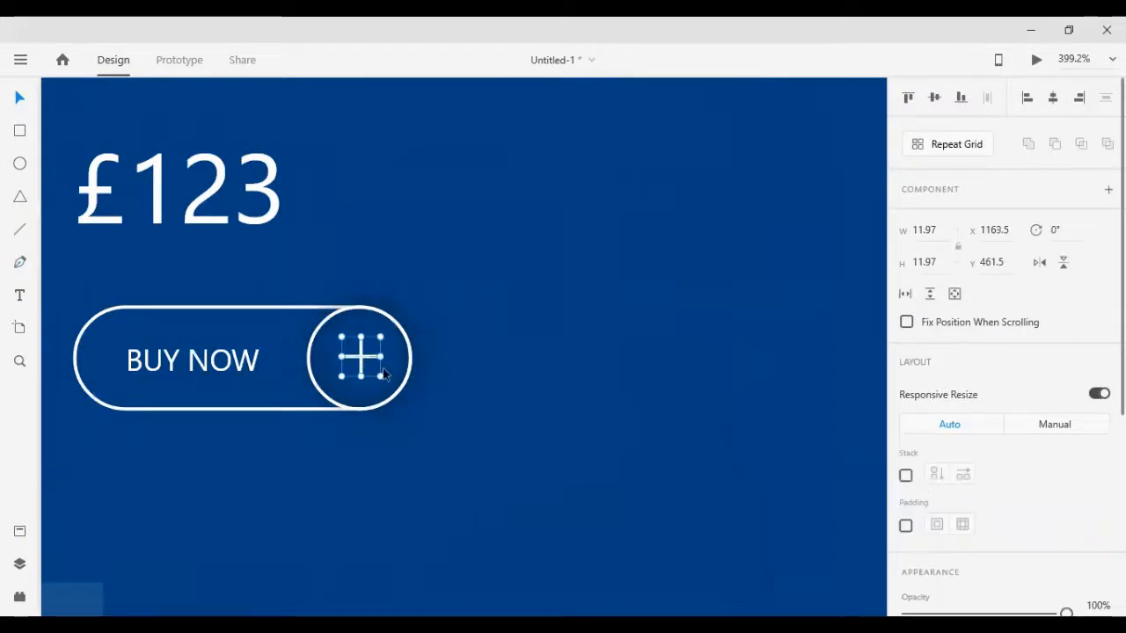
{"action": "left_click", "coordinate": [403, 386], "text": "shift"}
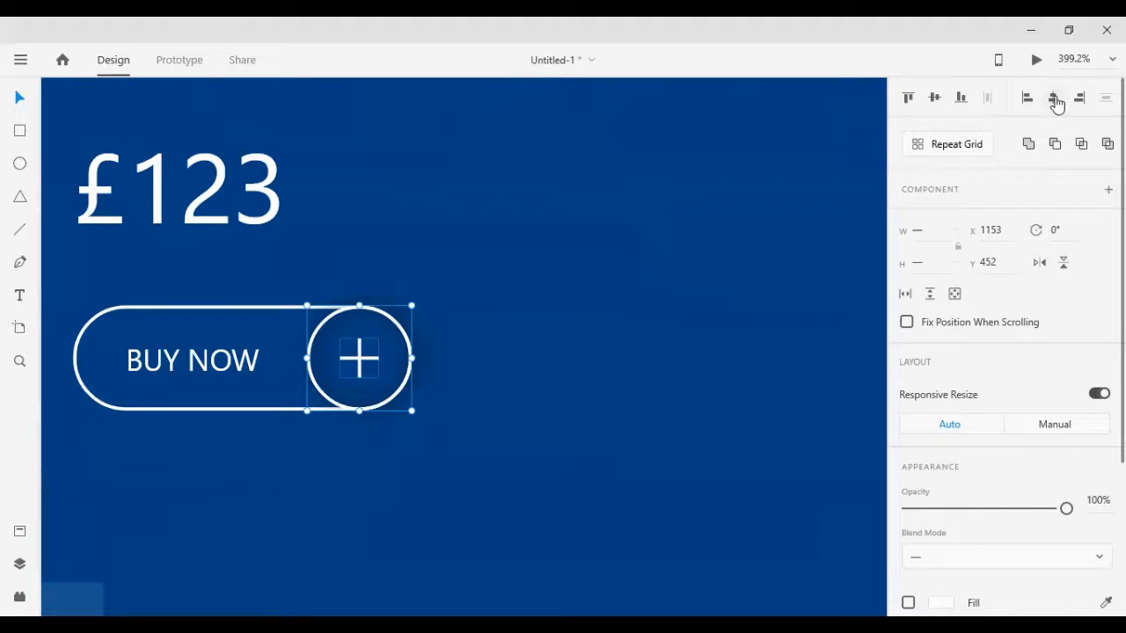
{"action": "left_click", "coordinate": [391, 416]}
Nudge the BUY NOW label slightly right inside the rounded button
{"action": "left_click", "coordinate": [200, 368]}
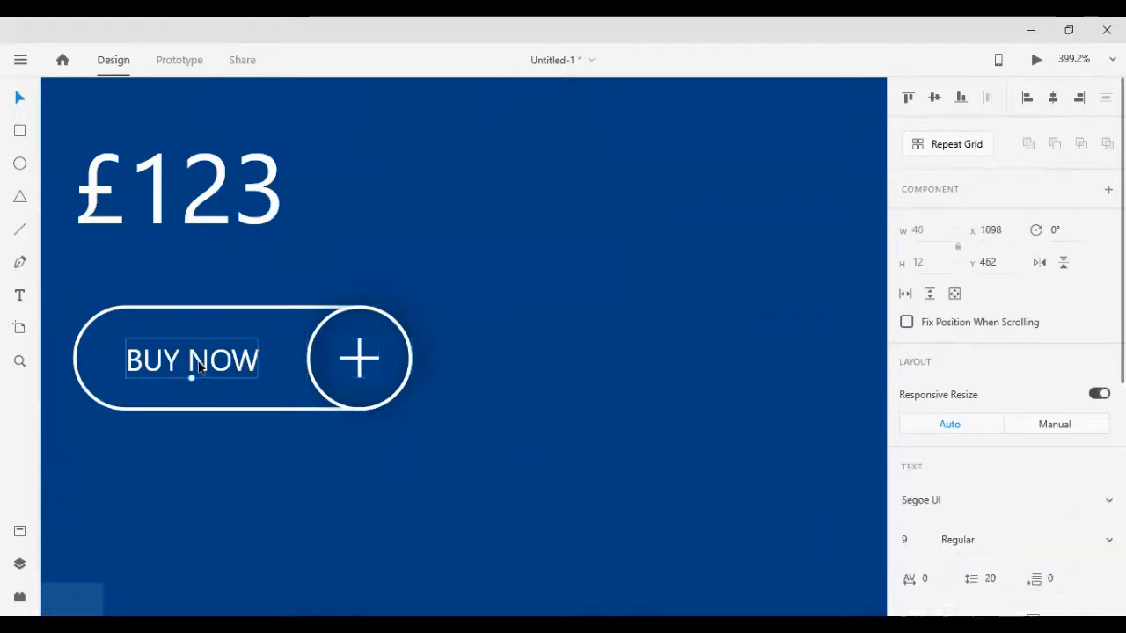
{"action": "left_click_drag", "start_coordinate": [199, 367], "coordinate": [201, 370]}
{"action": "left_click", "coordinate": [234, 470]}
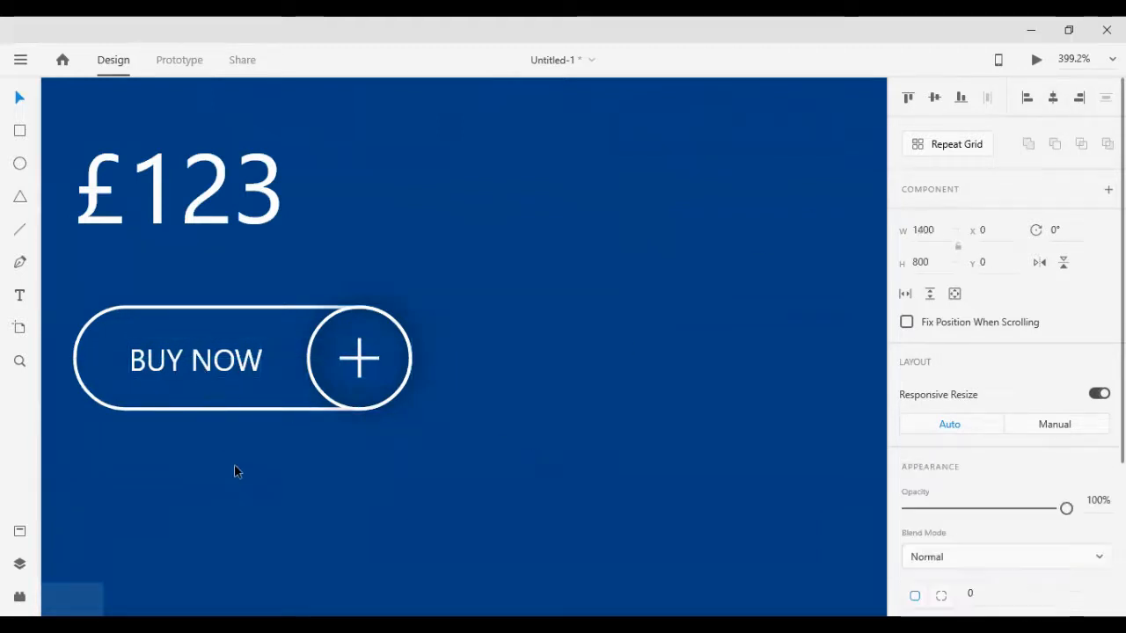
Give the rounded button outline an opaque black shadow with X and Y offsets of -1, like the circle's shadow
{"action": "left_click", "coordinate": [268, 414]}
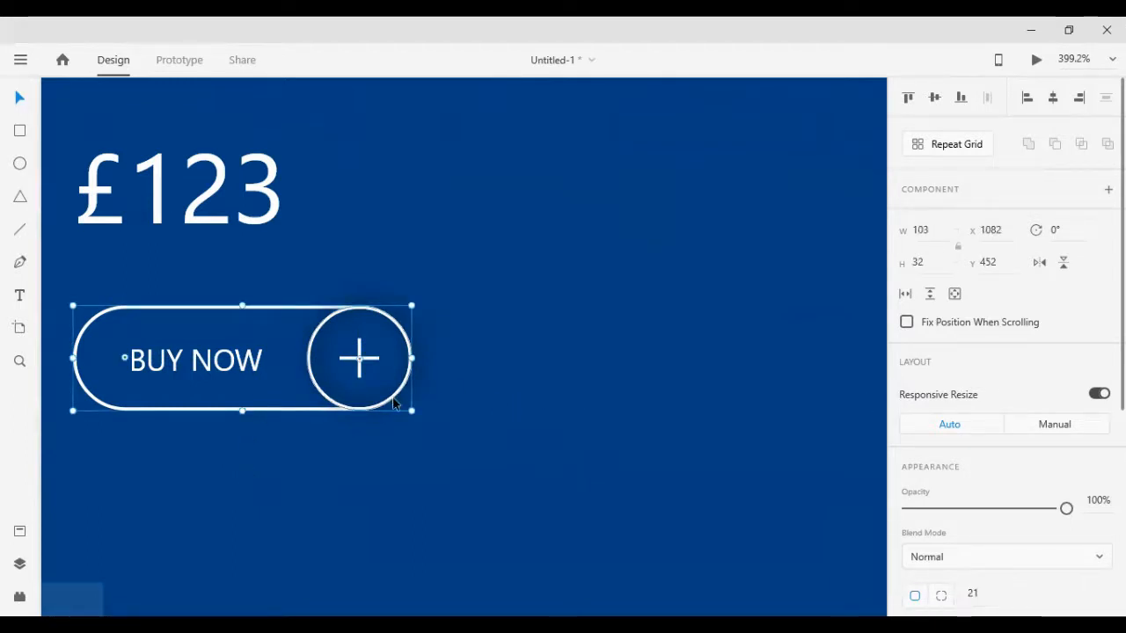
{"action": "scroll", "coordinate": [1000, 269], "scroll_direction": "down", "scroll_amount": 6}
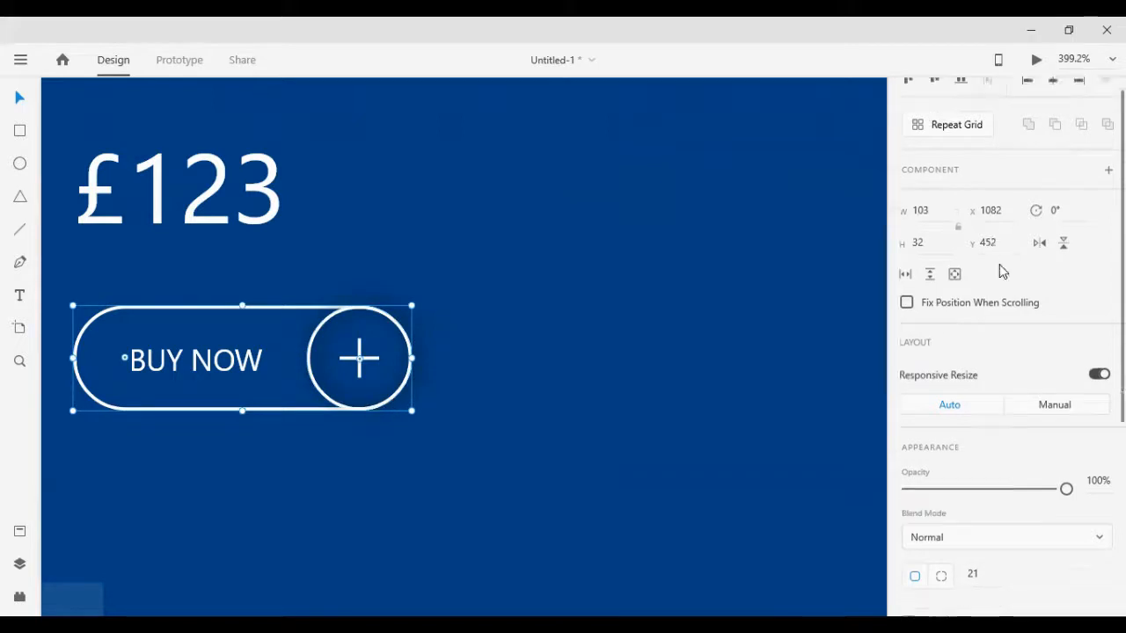
{"action": "double_click", "coordinate": [402, 355]}
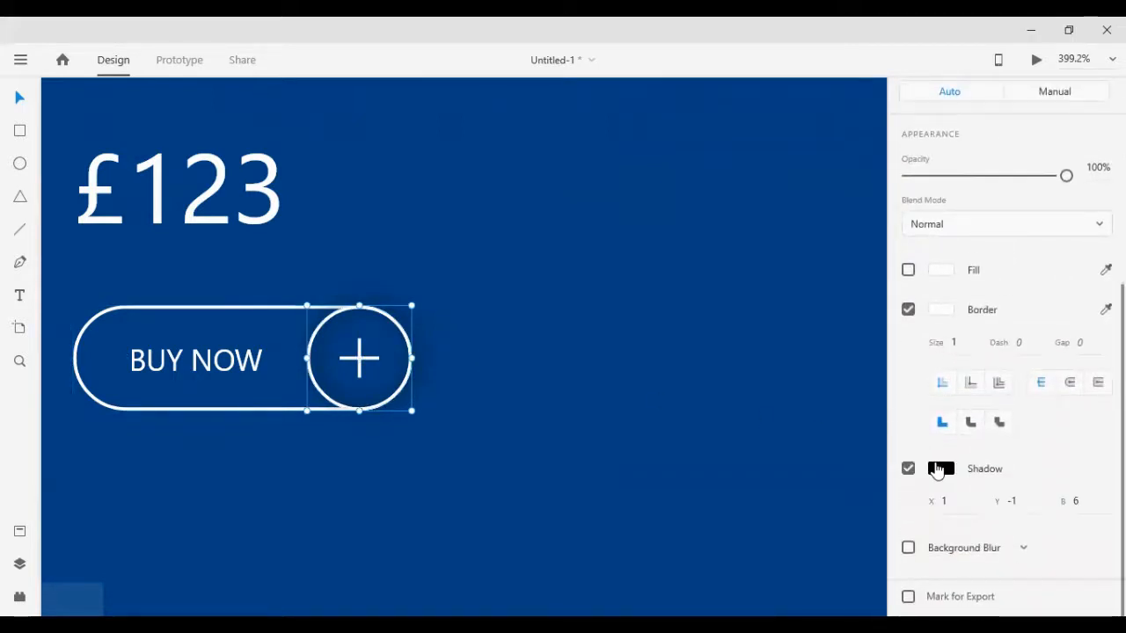
{"action": "left_click", "coordinate": [936, 469]}
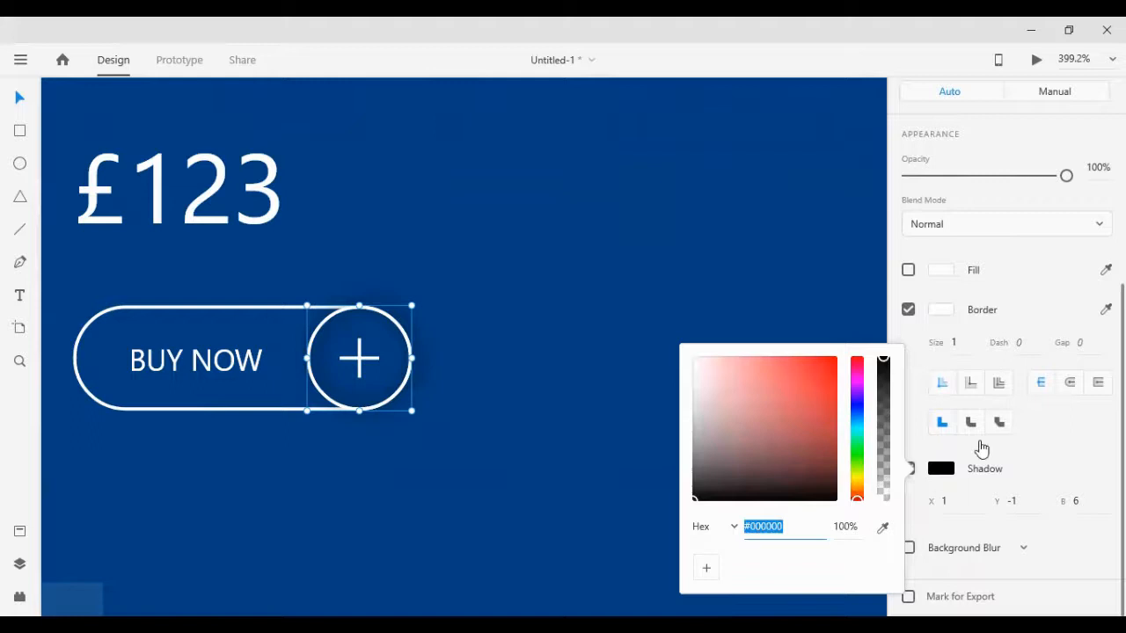
{"action": "left_click", "coordinate": [1048, 460]}
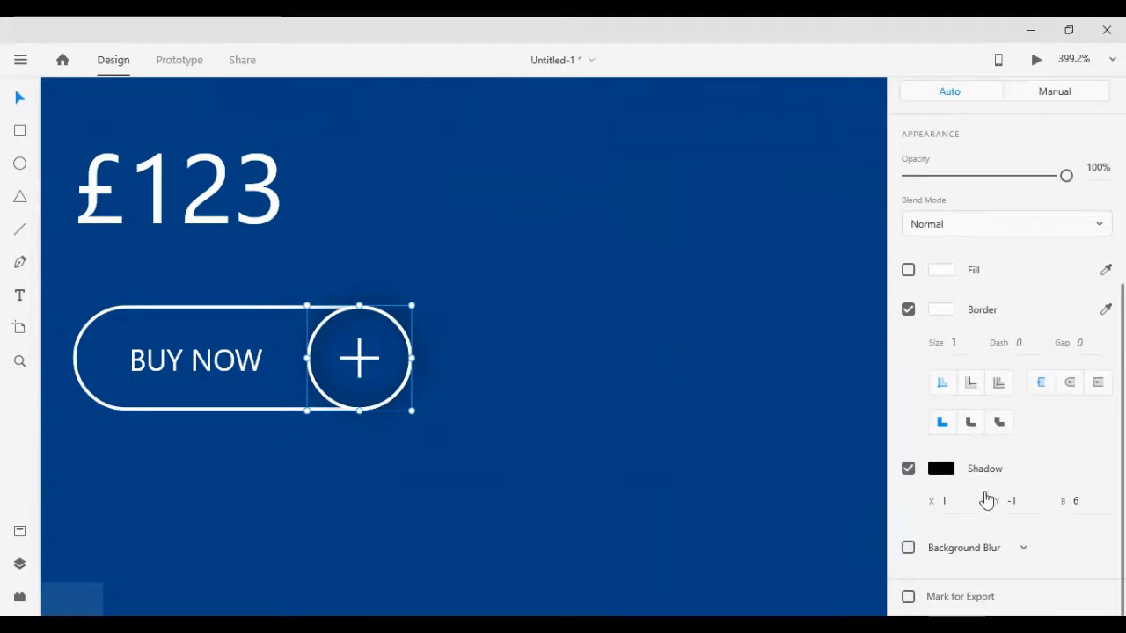
{"action": "left_click", "coordinate": [252, 409]}
{"action": "left_click", "coordinate": [908, 508]}
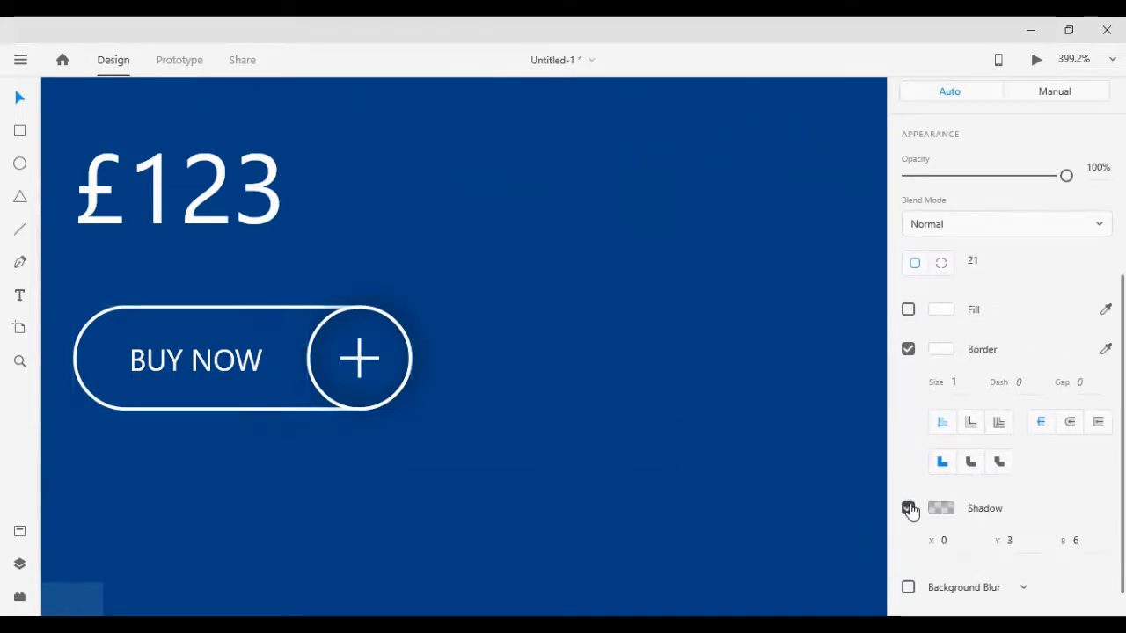
{"action": "scroll", "coordinate": [1007, 465], "scroll_direction": "down", "scroll_amount": 1}
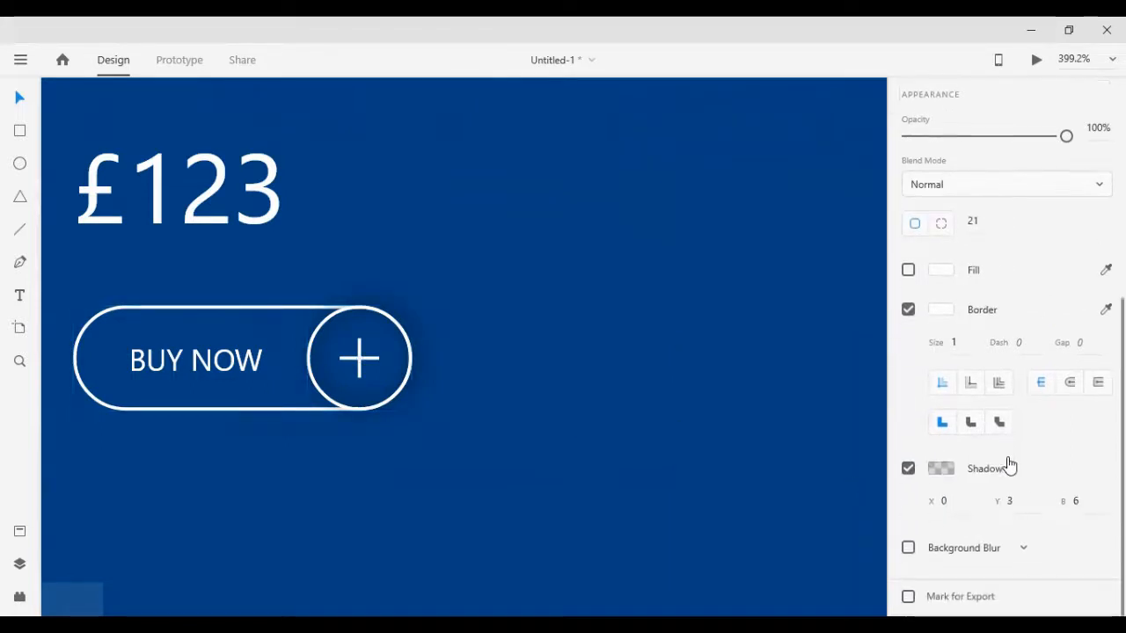
{"action": "left_click", "coordinate": [940, 469]}
{"action": "left_click_drag", "start_coordinate": [809, 452], "coordinate": [883, 353]}
{"action": "left_click", "coordinate": [1043, 432]}
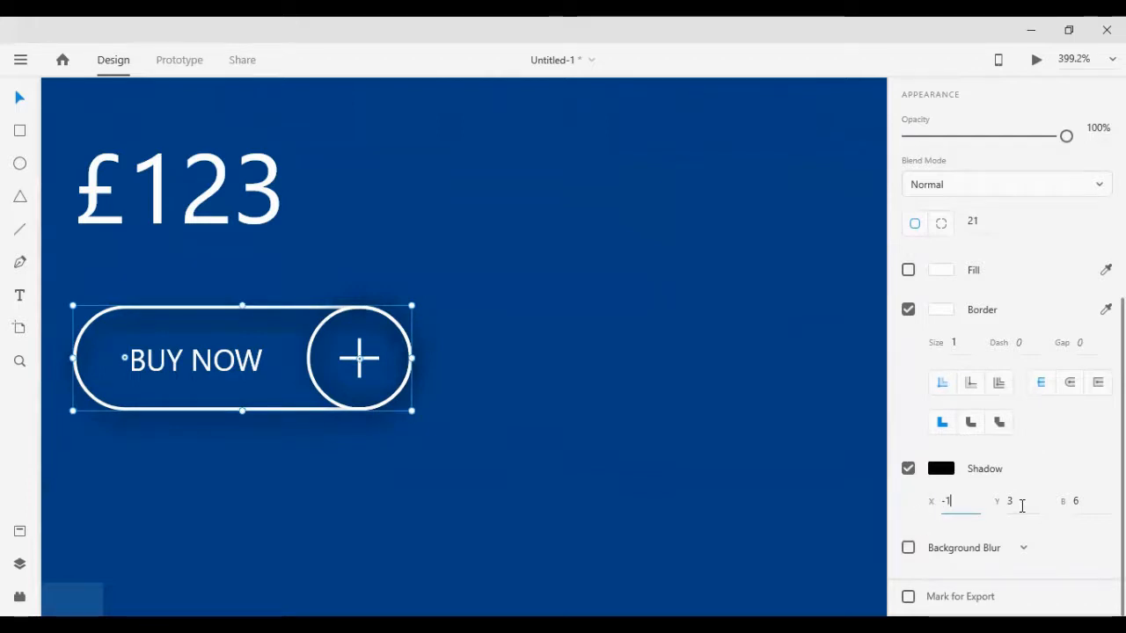
{"action": "key", "text": "Tab"}
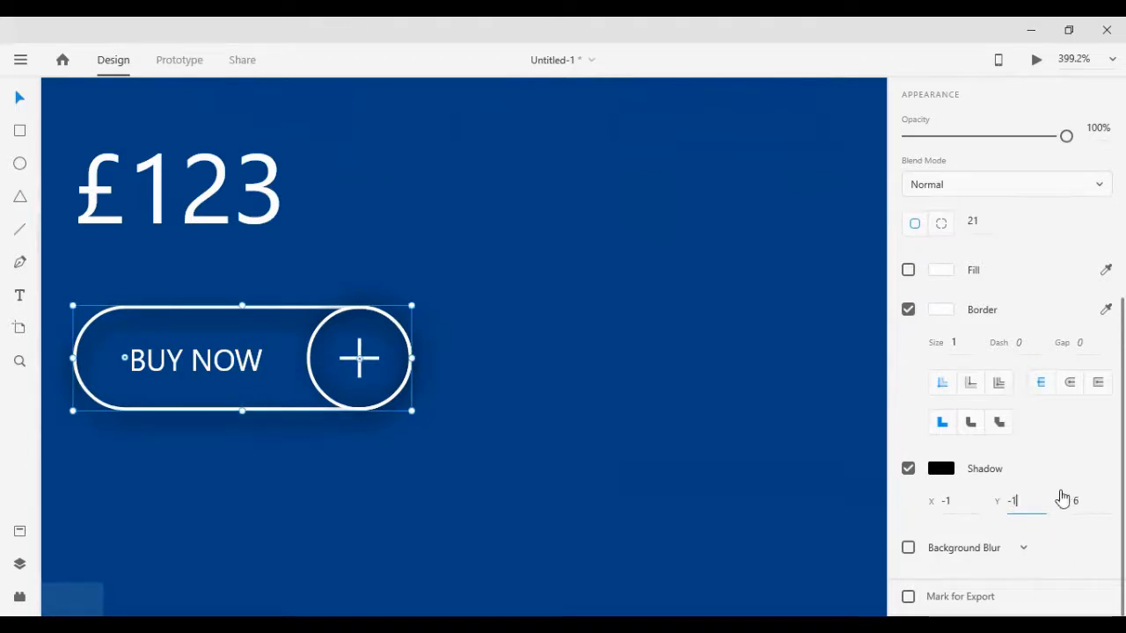
{"action": "left_click", "coordinate": [434, 416]}
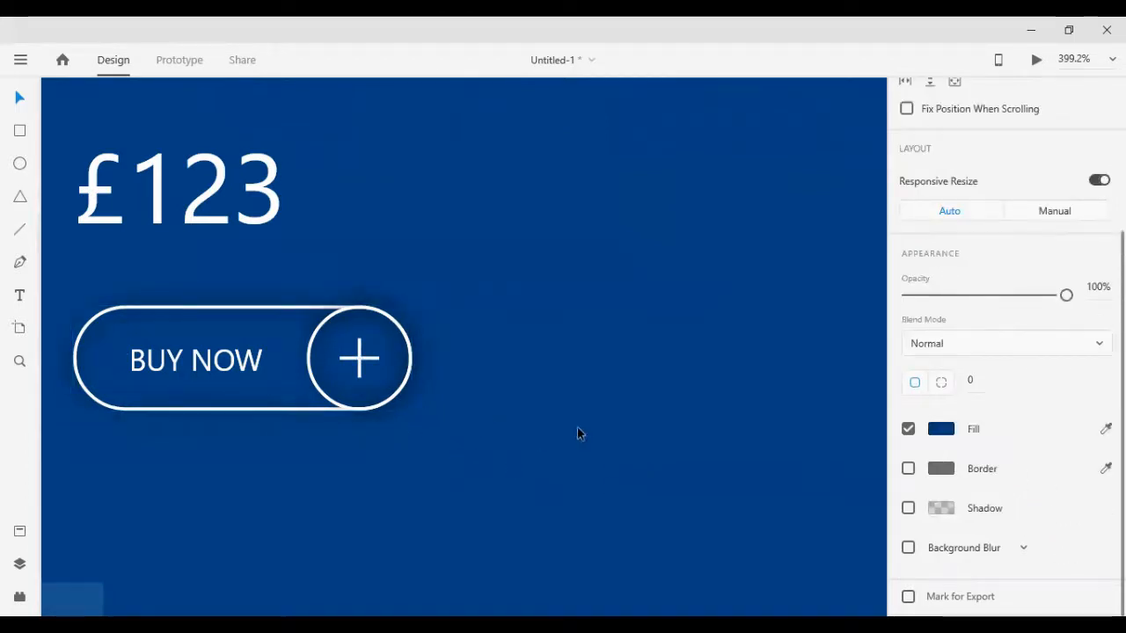
Turn off the shadow on the rounded outline of the BUY NOW button
{"action": "scroll", "coordinate": [518, 387], "scroll_direction": "down", "scroll_amount": 10}
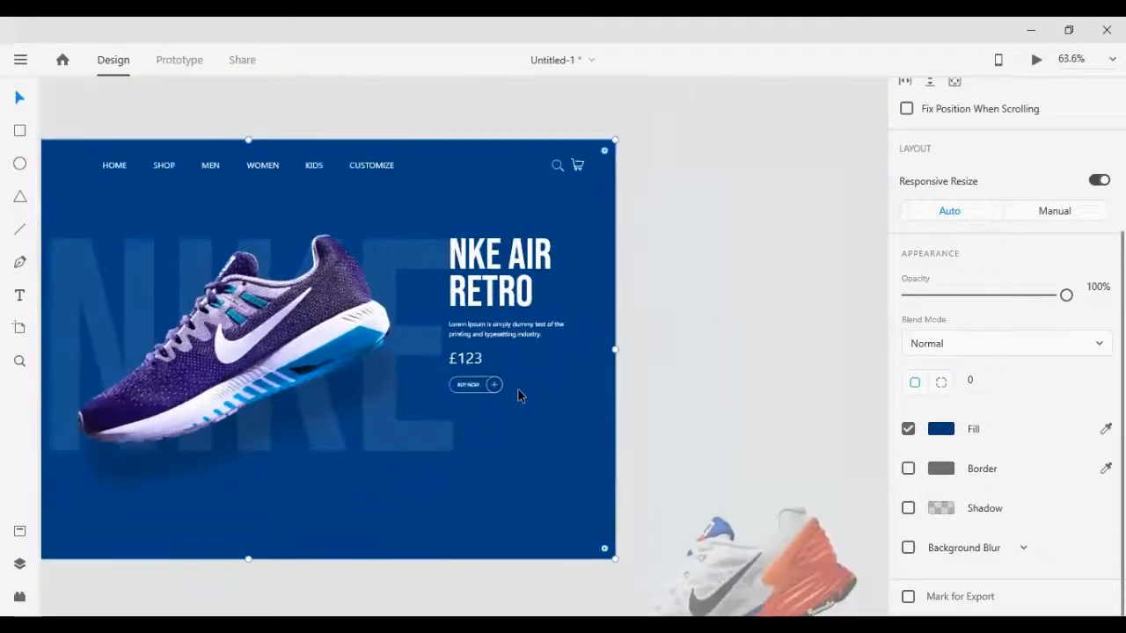
{"action": "scroll", "coordinate": [499, 401], "scroll_direction": "down", "scroll_amount": 1}
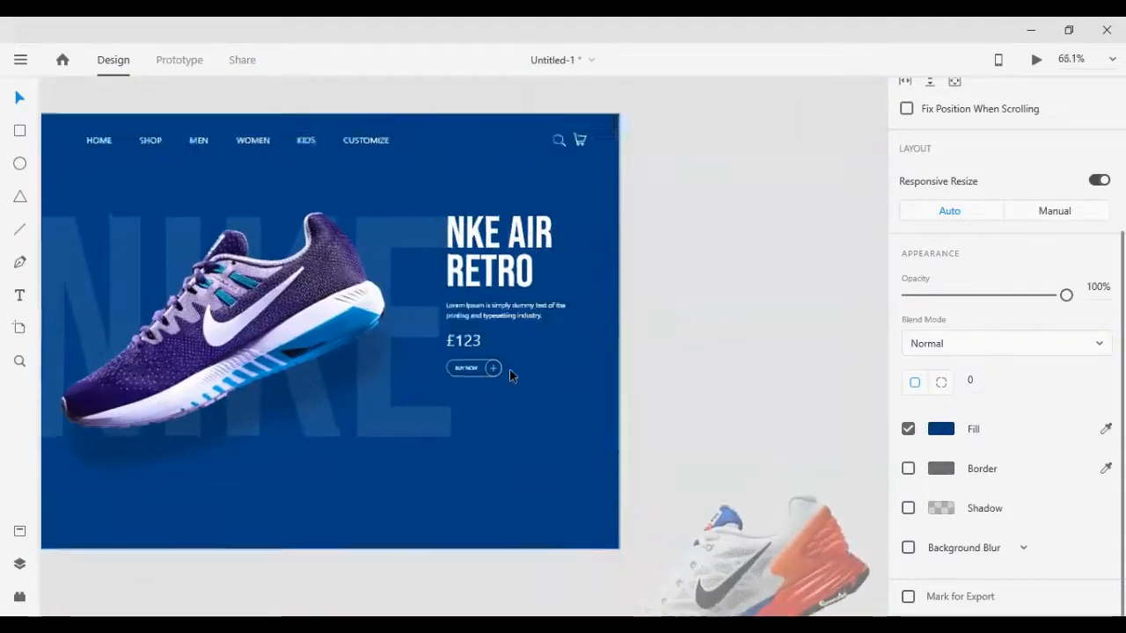
{"action": "scroll", "coordinate": [509, 369], "scroll_direction": "up", "scroll_amount": 10}
{"action": "left_click", "coordinate": [352, 417]}
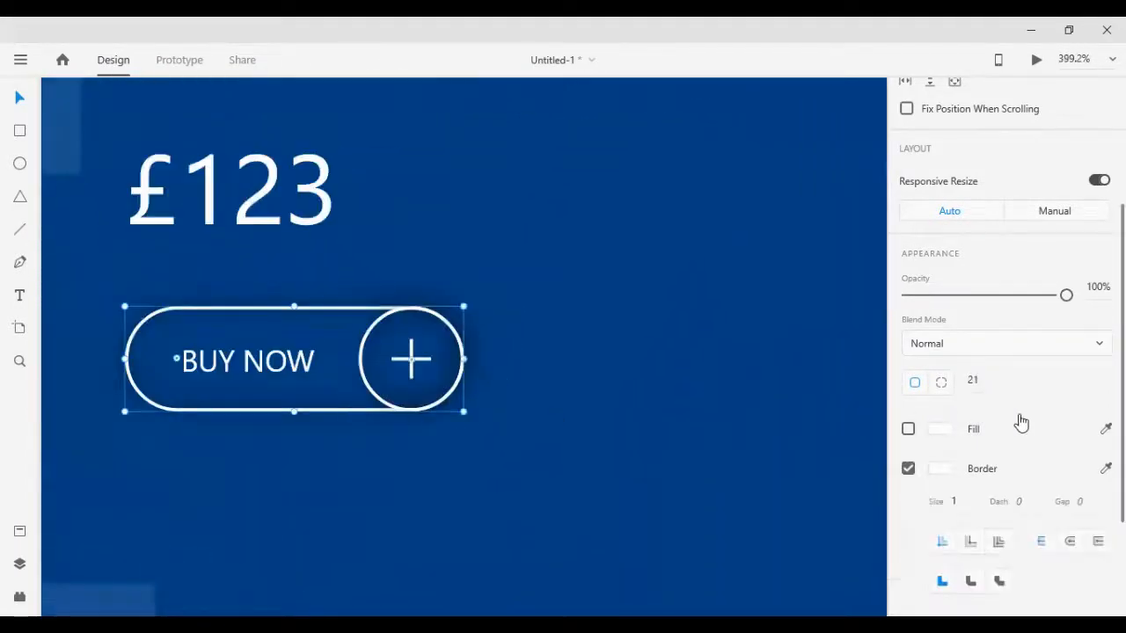
{"action": "scroll", "coordinate": [1020, 422], "scroll_direction": "down", "scroll_amount": 2}
{"action": "left_click", "coordinate": [914, 476]}
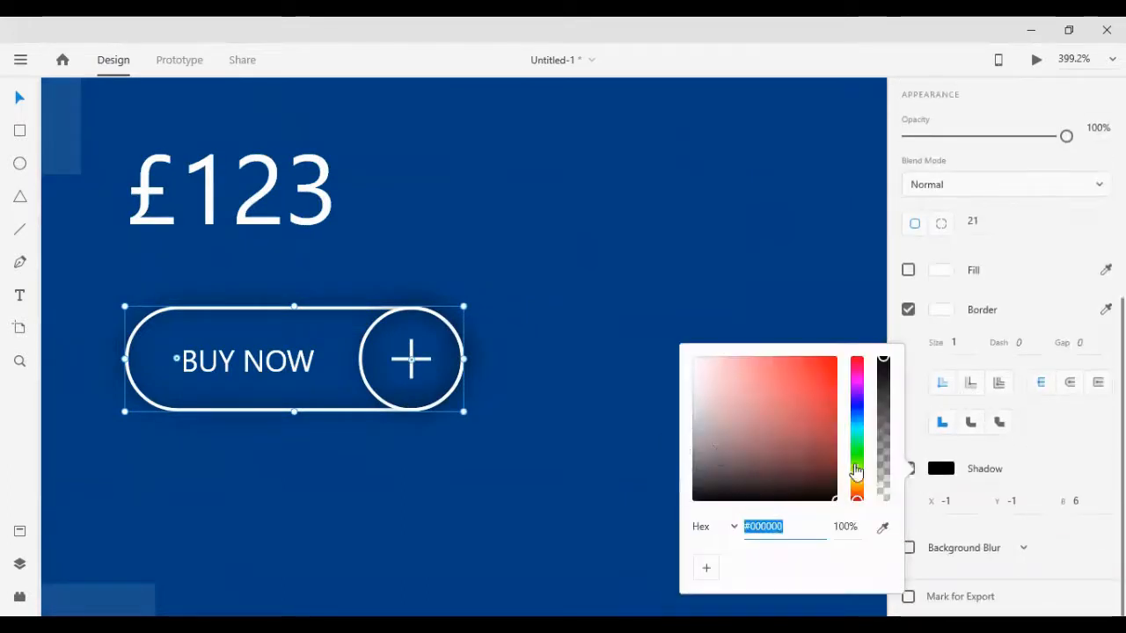
{"action": "left_click", "coordinate": [916, 532]}
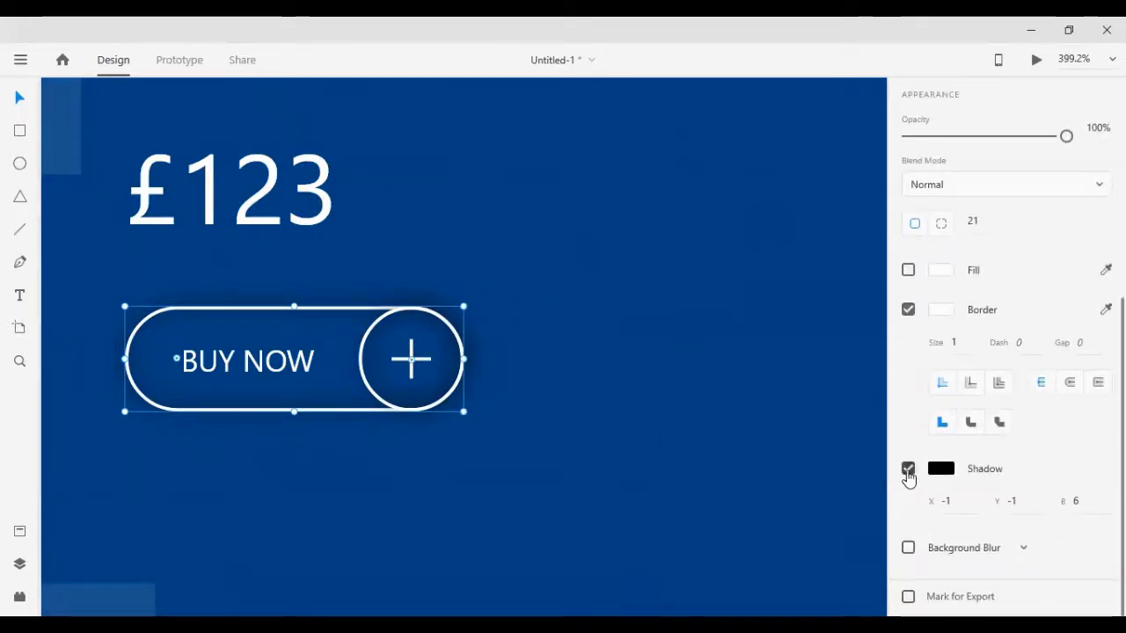
{"action": "left_click", "coordinate": [908, 470]}
Group the product heading, description, price and BUY NOW button, and align the group to the vertical middle of the blue background
{"action": "scroll", "coordinate": [564, 392], "scroll_direction": "down", "scroll_amount": 6}
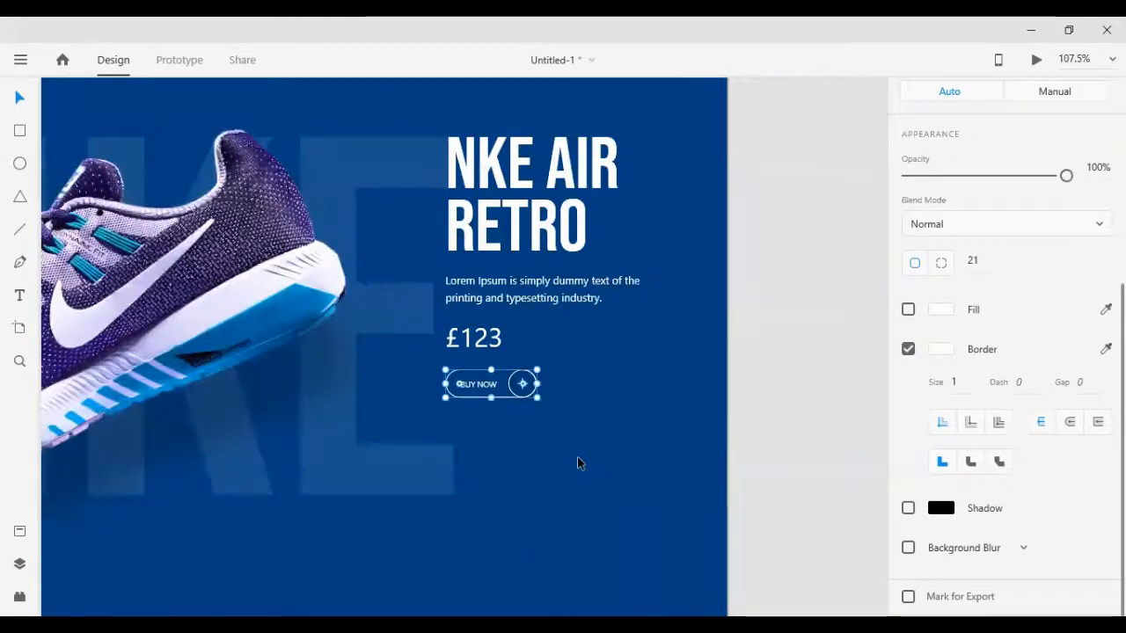
{"action": "scroll", "coordinate": [577, 457], "scroll_direction": "down", "scroll_amount": 4}
{"action": "left_click", "coordinate": [655, 423]}
{"action": "scroll", "coordinate": [662, 432], "scroll_direction": "down", "scroll_amount": 2}
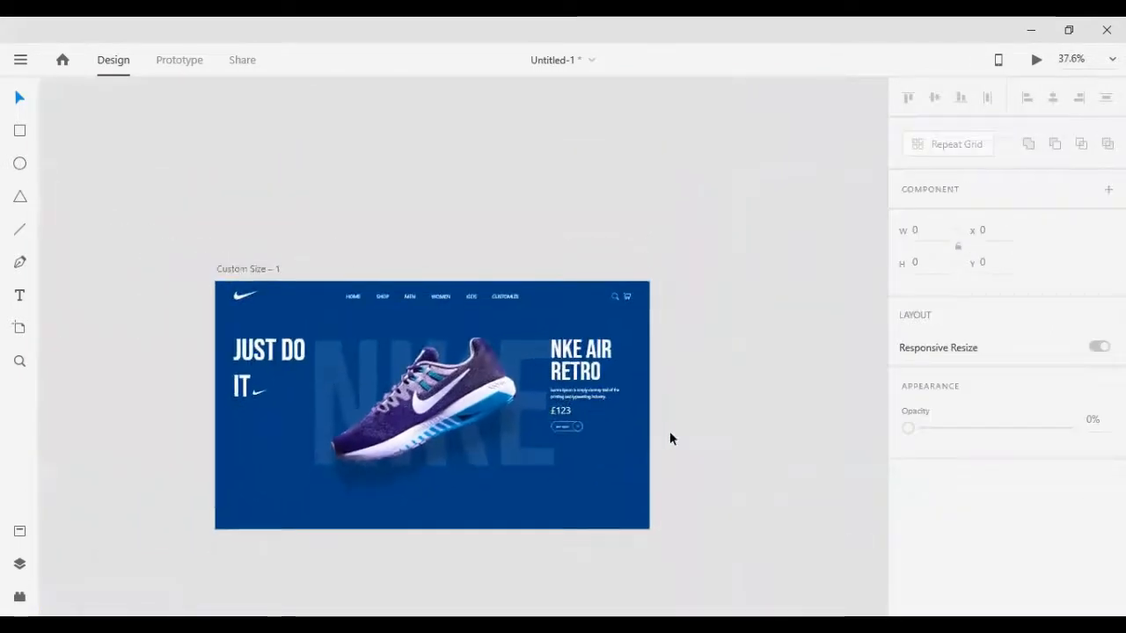
{"action": "scroll", "coordinate": [671, 440], "scroll_direction": "up", "scroll_amount": 3}
{"action": "scroll", "coordinate": [610, 402], "scroll_direction": "down", "scroll_amount": 1}
{"action": "left_click", "coordinate": [503, 362]}
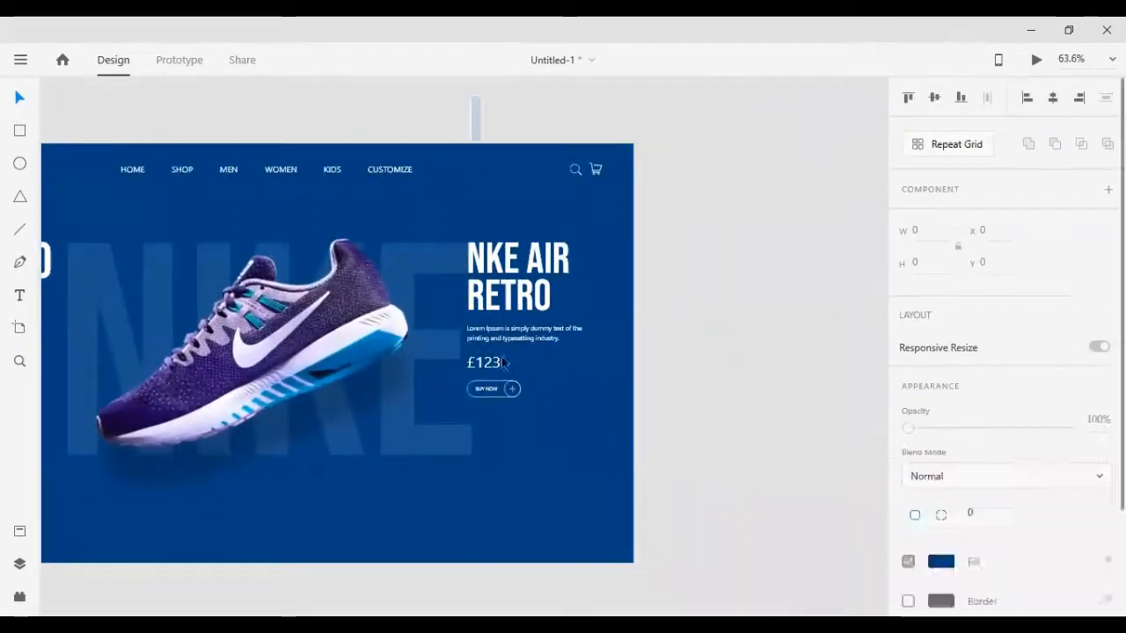
{"action": "left_click_drag", "start_coordinate": [503, 362], "coordinate": [522, 460]}
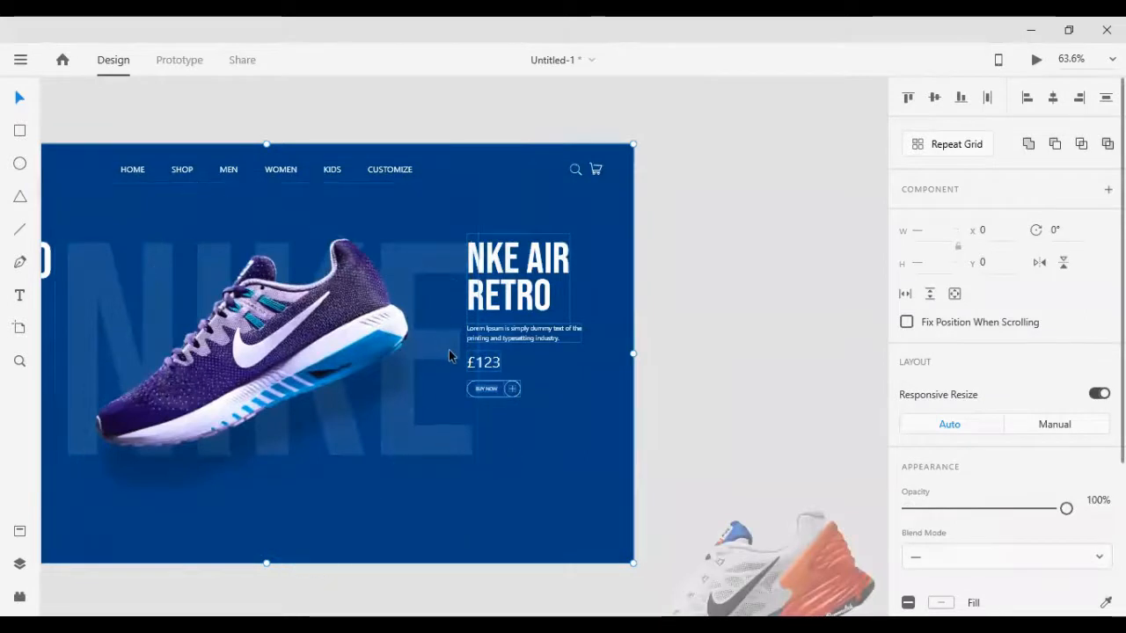
{"action": "left_click", "coordinate": [567, 423], "text": "shift"}
{"action": "key", "text": "ctrl+g"}
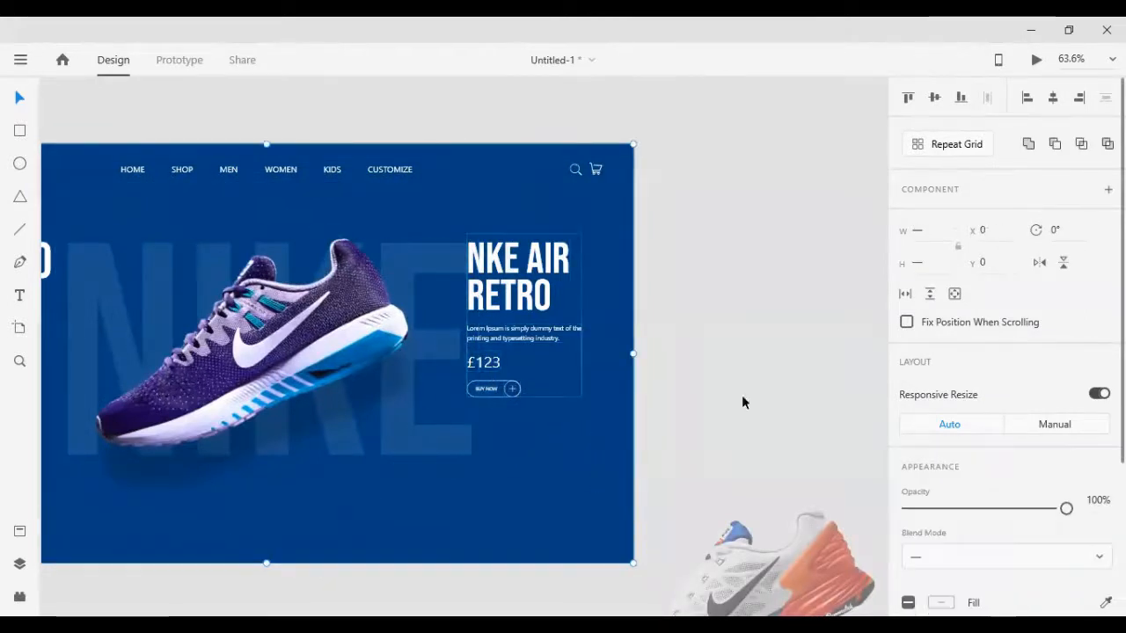
{"action": "left_click", "coordinate": [934, 98]}
{"action": "left_click", "coordinate": [753, 322]}
Move the product information group to X 1070 and Y 173
{"action": "left_click", "coordinate": [489, 329]}
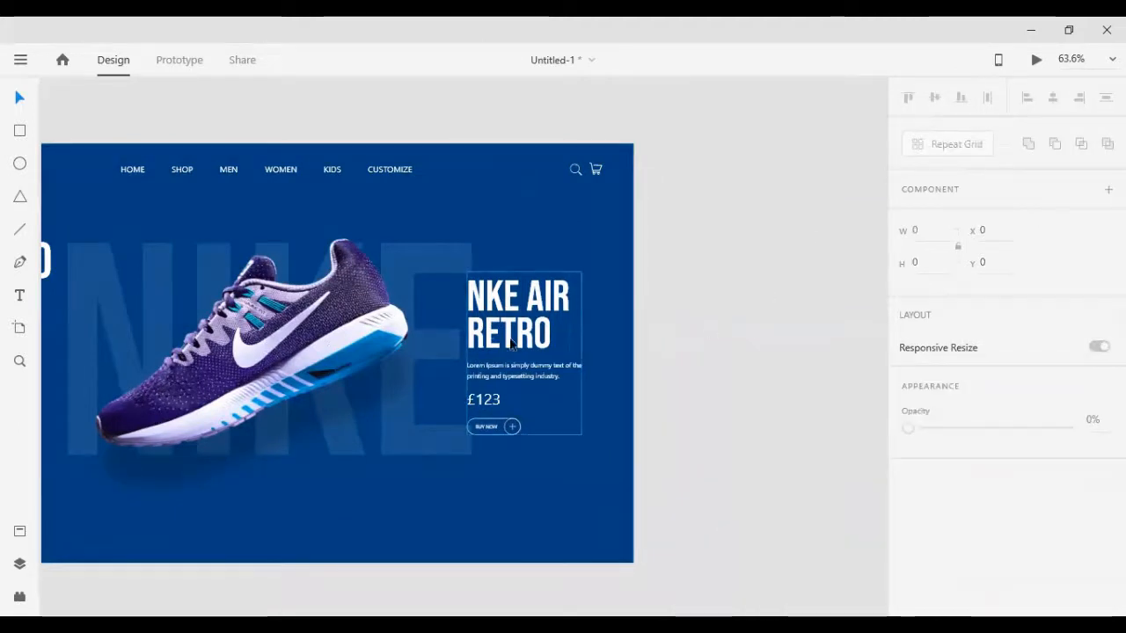
{"action": "key", "text": "Right"}
{"action": "key", "text": "Right"}
{"action": "key", "text": "Right"}
{"action": "key", "text": "Right"}
{"action": "key", "text": "Right"}
{"action": "key", "text": "Right"}
{"action": "key", "text": "Right"}
{"action": "key", "text": "Right"}
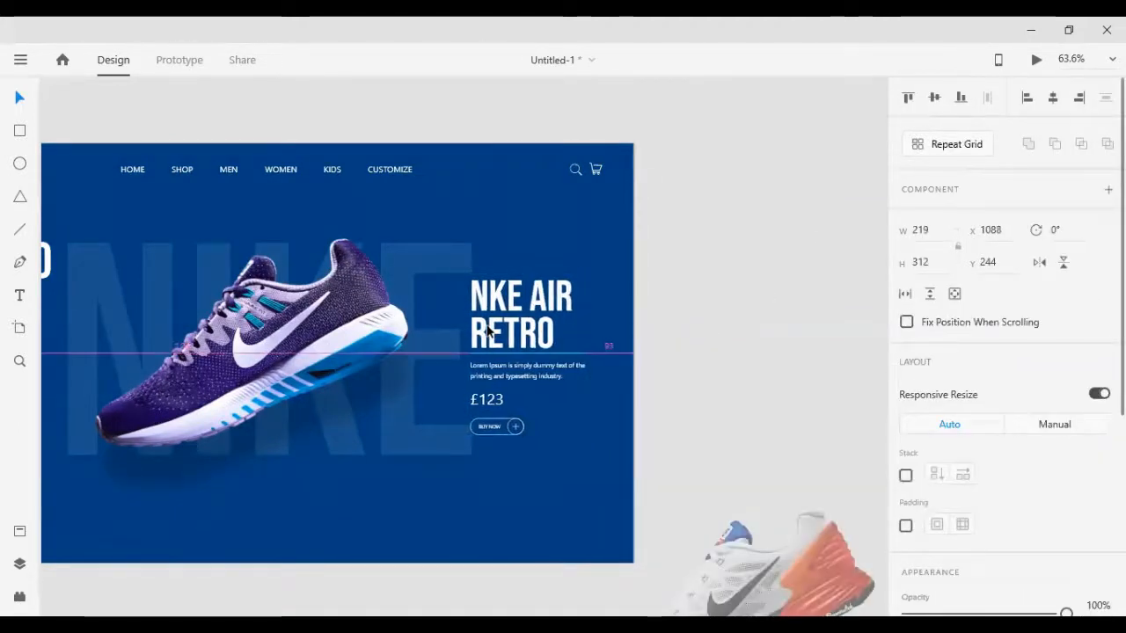
{"action": "key", "text": "Up"}
{"action": "key", "text": "shift+Up"}
{"action": "key", "text": "shift+Up"}
{"action": "key", "text": "shift+Up"}
{"action": "key", "text": "shift+Up"}
{"action": "key", "text": "shift+Up"}
{"action": "key", "text": "shift+Up"}
{"action": "key", "text": "shift+Up"}
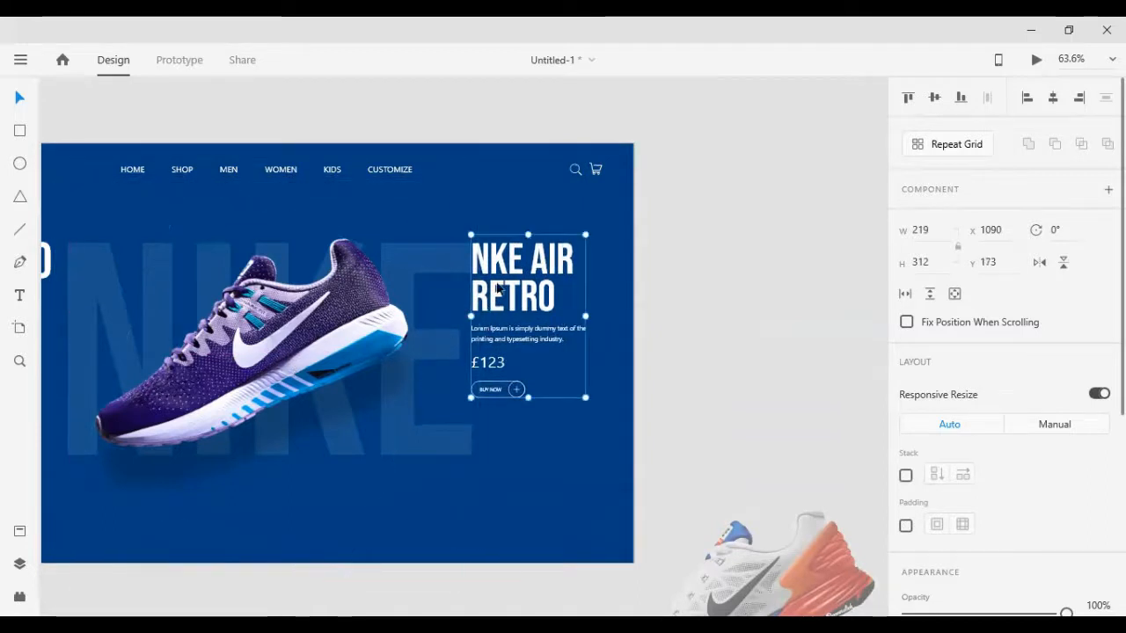
{"action": "key", "text": "shift+Left"}
{"action": "key", "text": "shift+Left"}
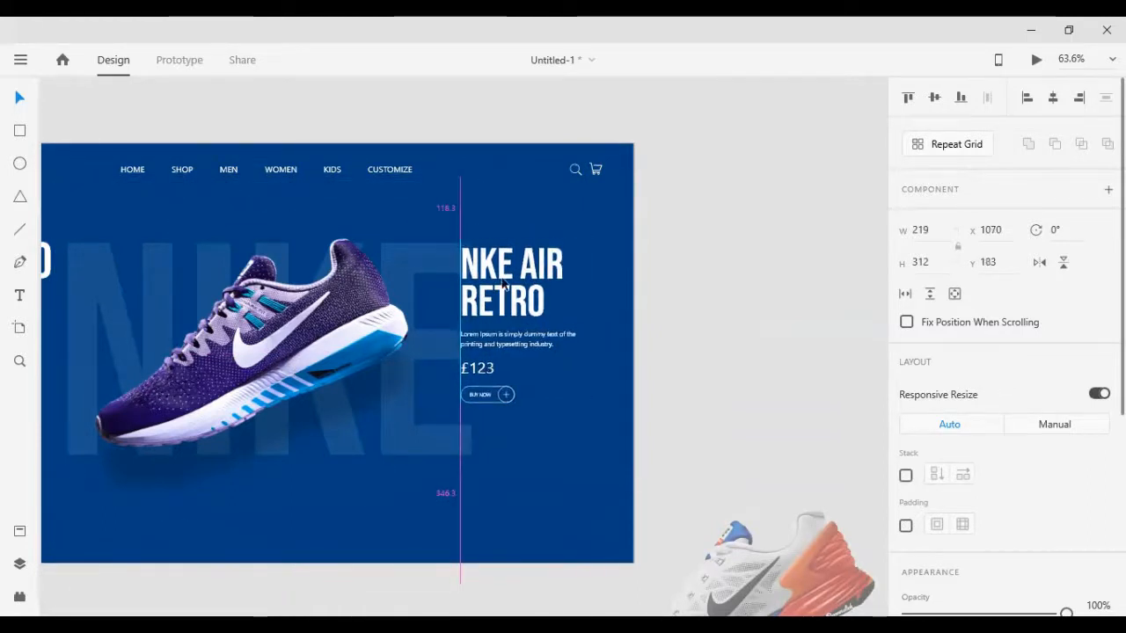
{"action": "left_click", "coordinate": [654, 304]}
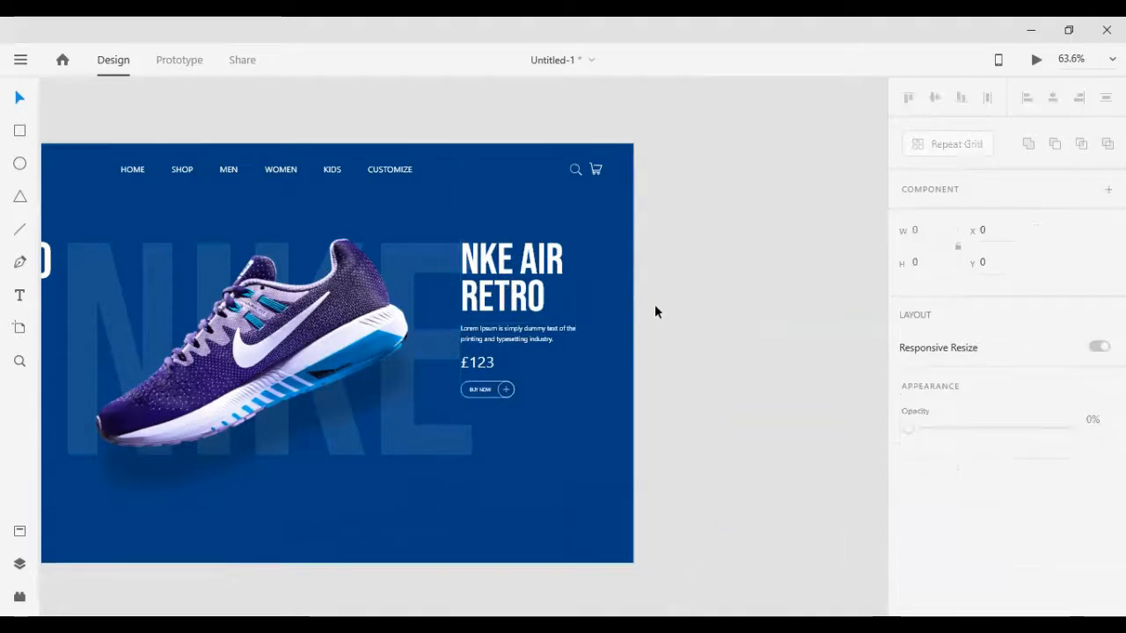
{"action": "left_click", "coordinate": [515, 289]}
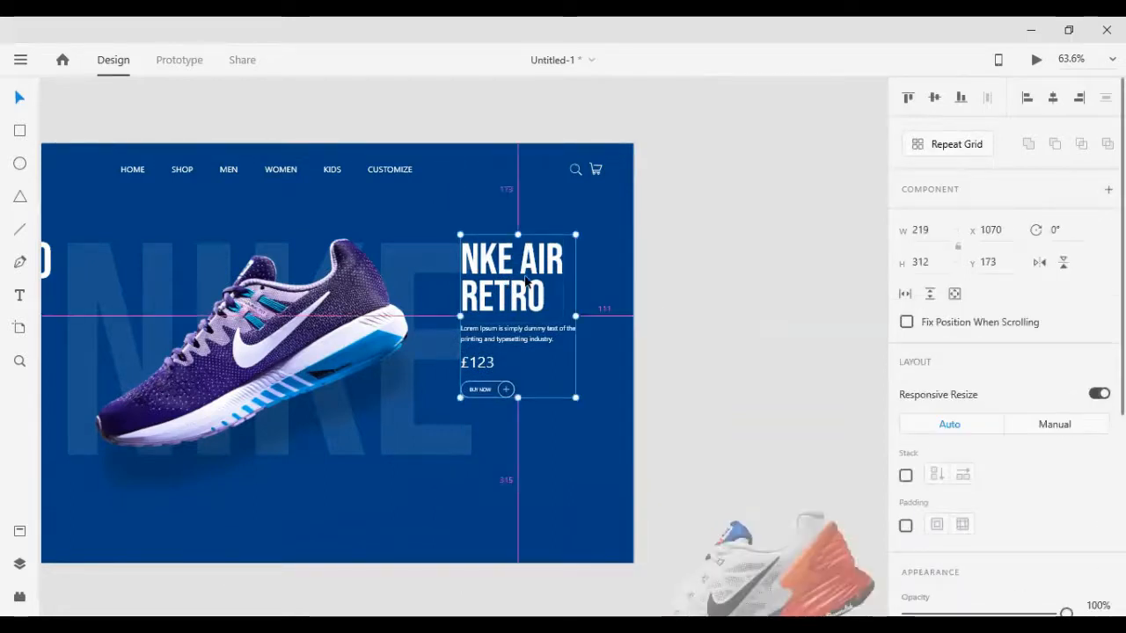
Place the white-and-orange shoe below the artboard and pull its smaller rotated copy clear of the artboard
{"action": "scroll", "coordinate": [526, 280], "scroll_direction": "down", "scroll_amount": 5}
{"action": "left_click", "coordinate": [608, 302]}
{"action": "scroll", "coordinate": [484, 359], "scroll_direction": "down", "scroll_amount": 1}
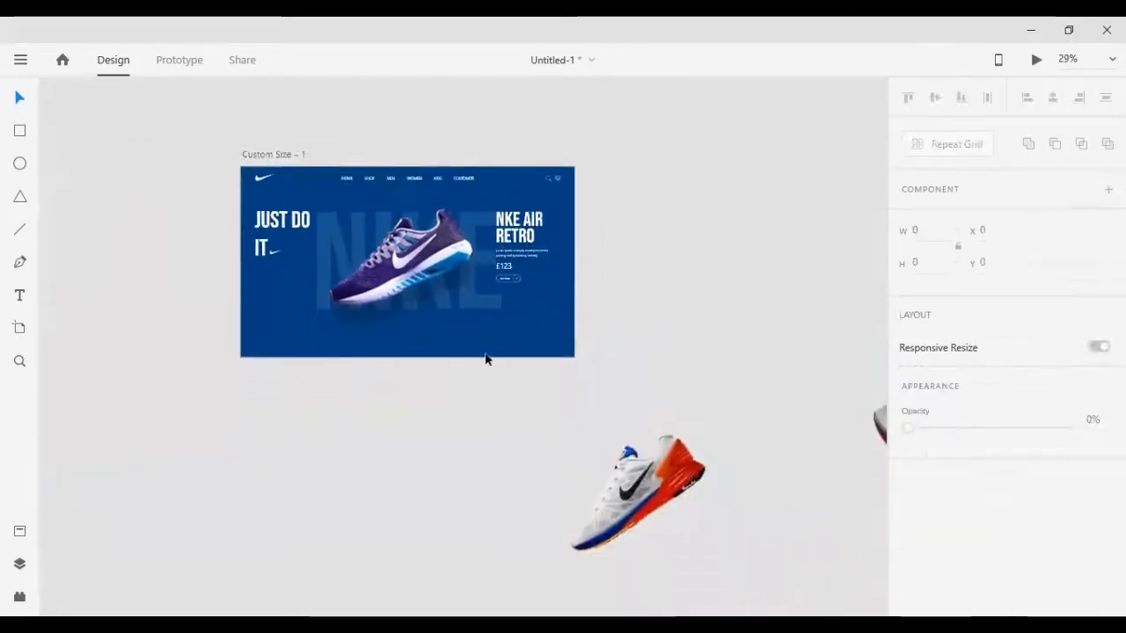
{"action": "scroll", "coordinate": [457, 387], "scroll_direction": "down", "scroll_amount": 1}
{"action": "left_click", "coordinate": [620, 429]}
{"action": "left_click_drag", "start_coordinate": [621, 429], "coordinate": [448, 460]}
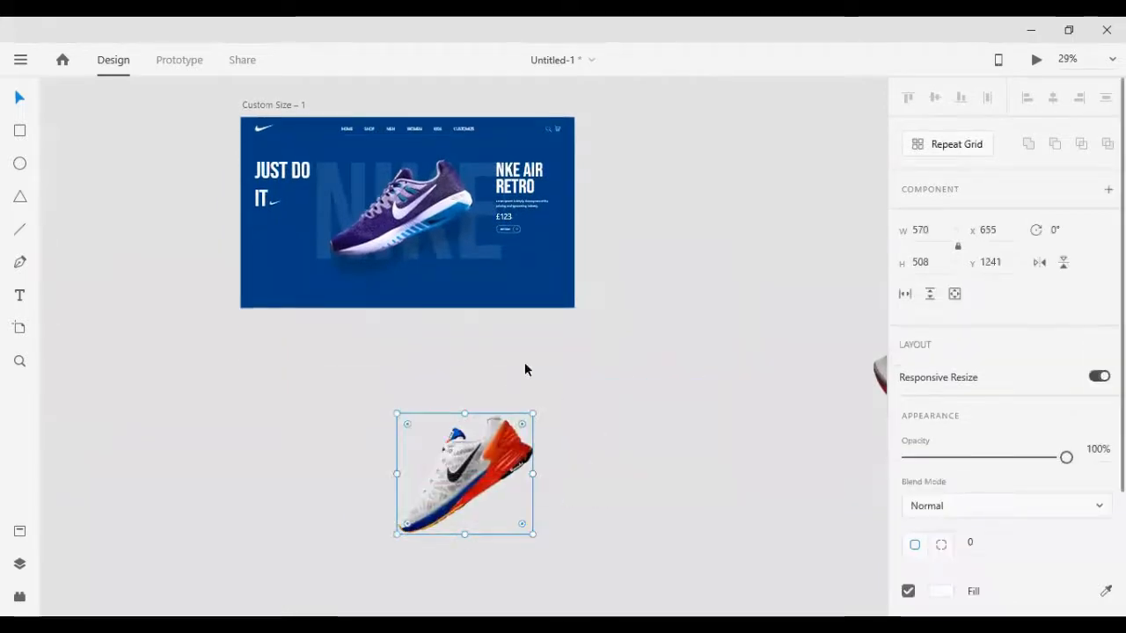
{"action": "left_click_drag", "start_coordinate": [574, 302], "coordinate": [663, 397]}
{"action": "scroll", "coordinate": [663, 397], "scroll_direction": "right", "scroll_amount": 1}
{"action": "scroll", "coordinate": [666, 402], "scroll_direction": "right", "scroll_amount": 4}
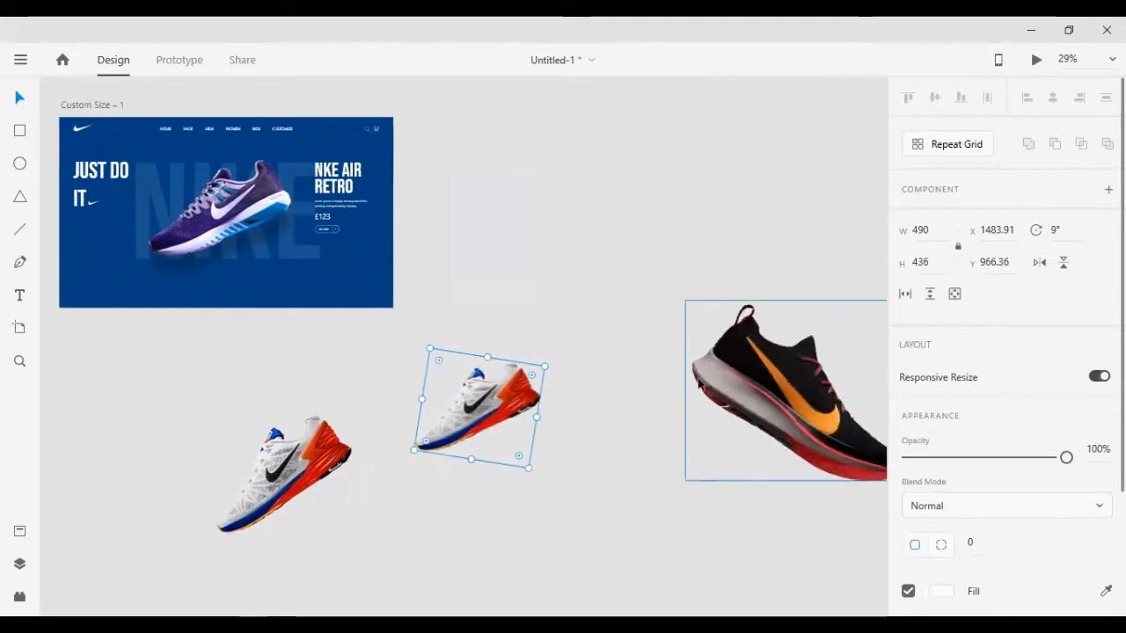
Bring the black-and-orange shoe closer to the artboard and move the dark blue-and-green shoe below the artboard's left end
{"action": "left_click_drag", "start_coordinate": [746, 396], "coordinate": [606, 390]}
{"action": "left_click", "coordinate": [879, 379]}
{"action": "left_click_drag", "start_coordinate": [879, 380], "coordinate": [141, 429]}
{"action": "scroll", "coordinate": [415, 290], "scroll_direction": "down", "scroll_amount": 3}
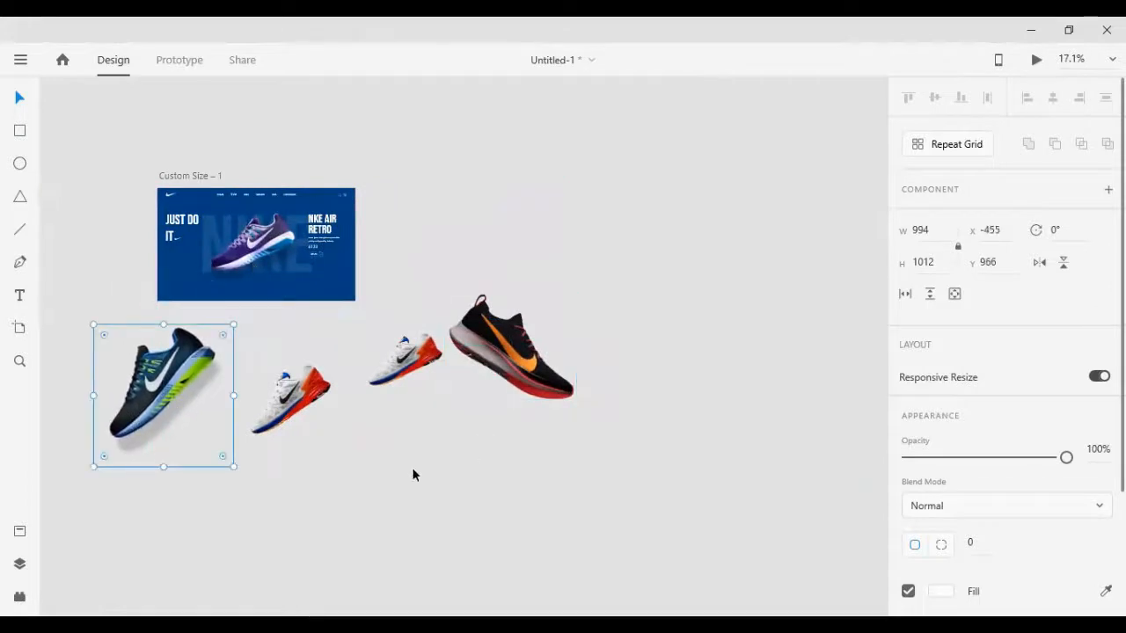
Shift the white-and-orange shoe up closer beneath the artboard and delete its smaller rotated copy
{"action": "left_click_drag", "start_coordinate": [290, 397], "coordinate": [314, 365]}
{"action": "left_click_drag", "start_coordinate": [393, 372], "coordinate": [506, 463]}
{"action": "key", "text": "Delete"}
Flip the black-and-orange shoe horizontally and arrange the three shoes in a row beneath the artboard
{"action": "left_click", "coordinate": [507, 383]}
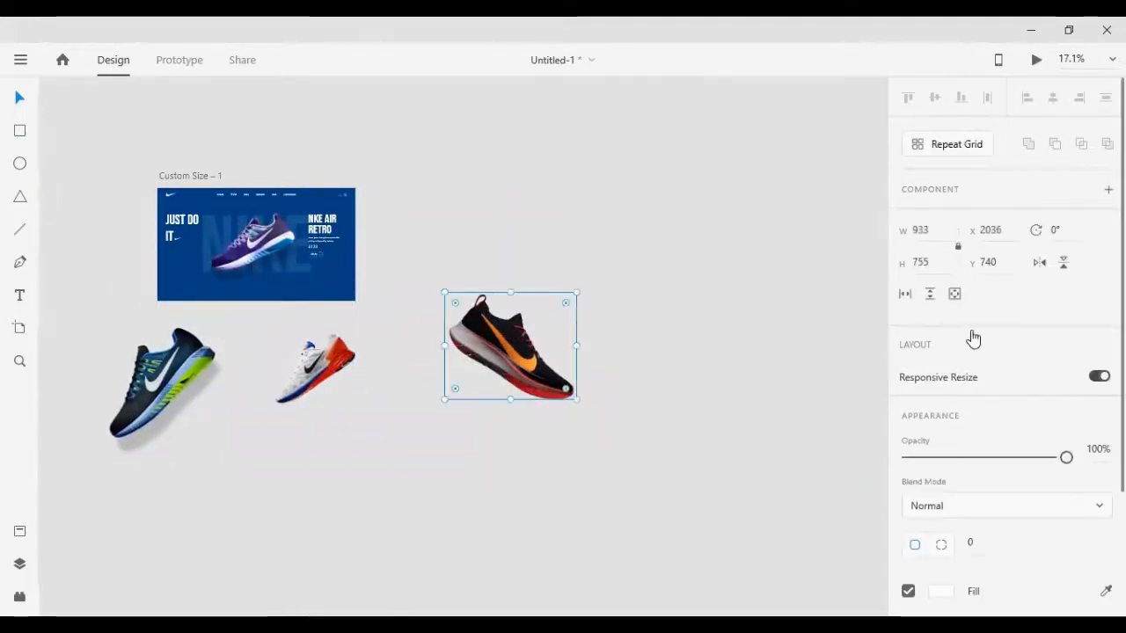
{"action": "left_click", "coordinate": [1039, 262]}
{"action": "left_click_drag", "start_coordinate": [506, 367], "coordinate": [434, 393]}
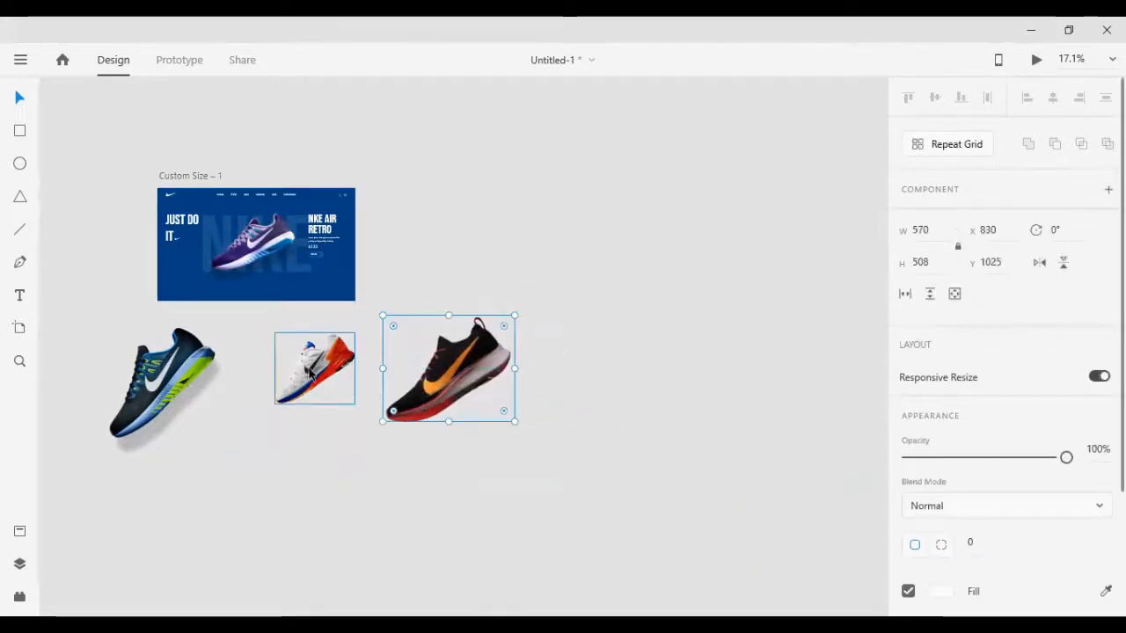
{"action": "left_click_drag", "start_coordinate": [317, 369], "coordinate": [327, 360]}
{"action": "left_click_drag", "start_coordinate": [156, 369], "coordinate": [177, 352]}
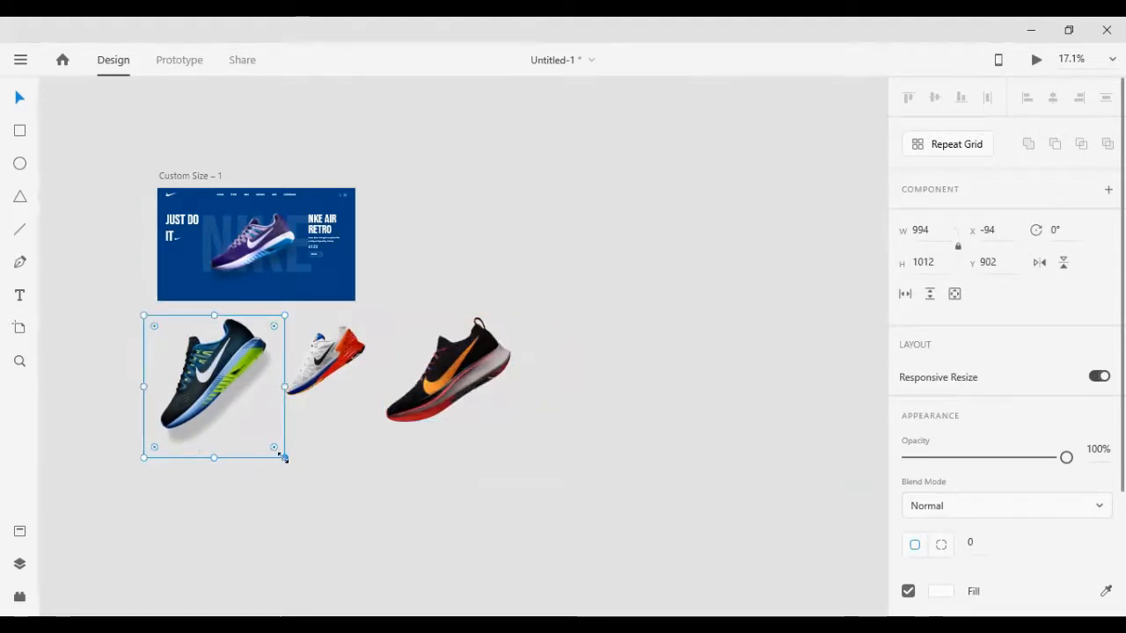
Shrink the three shoes and cluster them below the artboard, the white-and-orange one about 284 × 254 and the black-and-orange one about 374 × 303
{"action": "left_click_drag", "start_coordinate": [284, 457], "coordinate": [267, 354]}
{"action": "left_click_drag", "start_coordinate": [330, 390], "coordinate": [290, 372]}
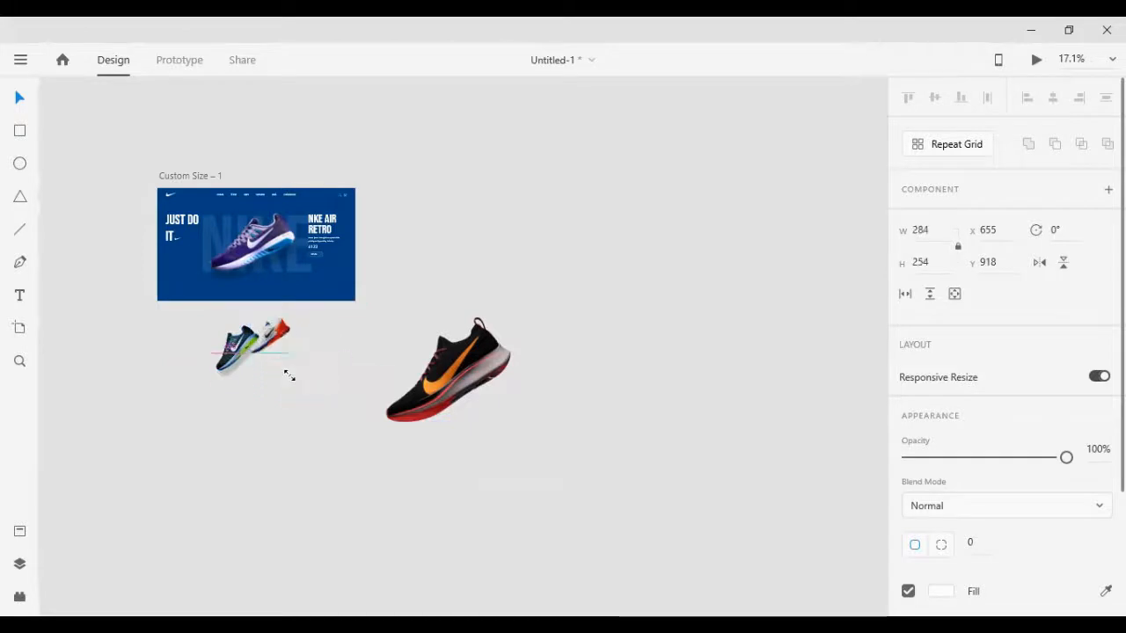
{"action": "left_click_drag", "start_coordinate": [475, 410], "coordinate": [262, 343]}
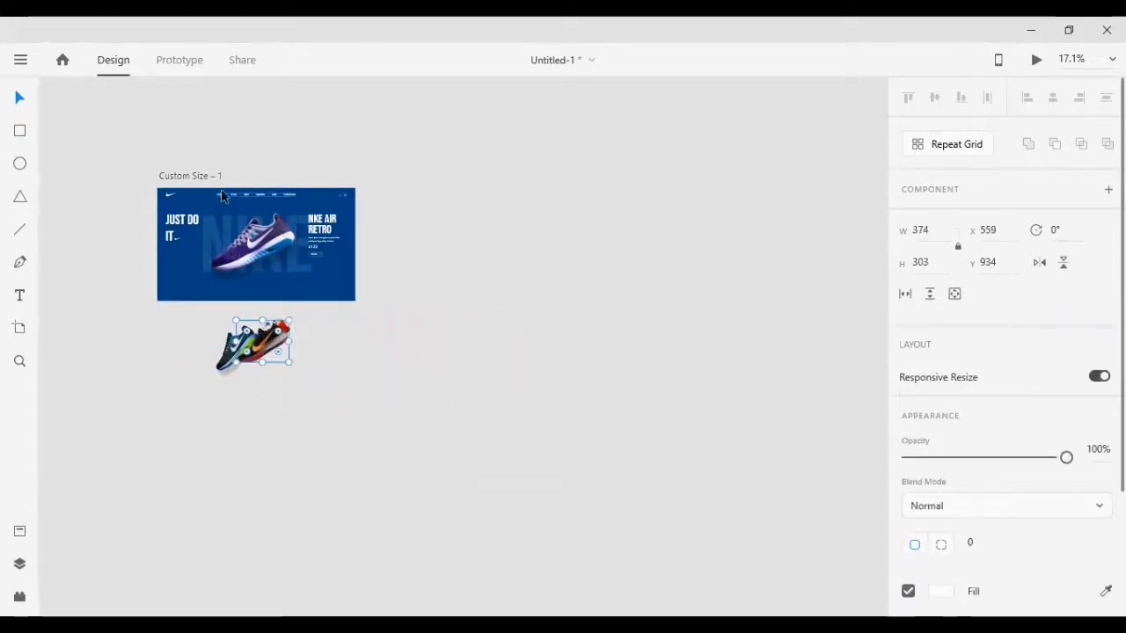
Draw a horizontal line about 25 long on the artboard's top edge above HOME with the Pen tool
{"action": "scroll", "coordinate": [205, 133], "scroll_direction": "up", "scroll_amount": 10}
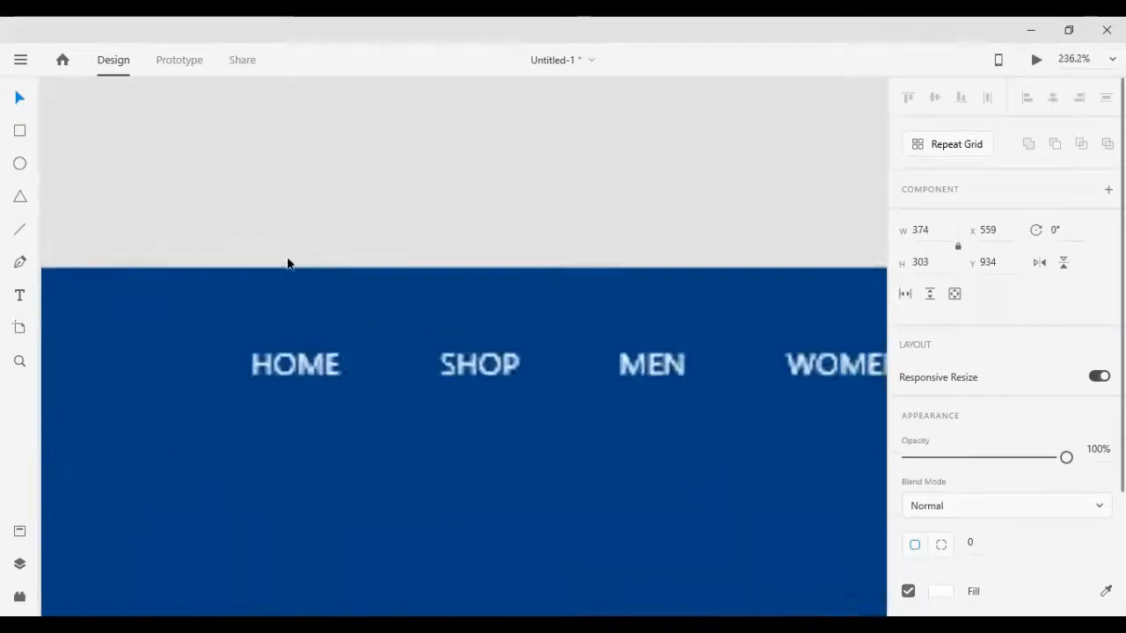
{"action": "left_click", "coordinate": [19, 261]}
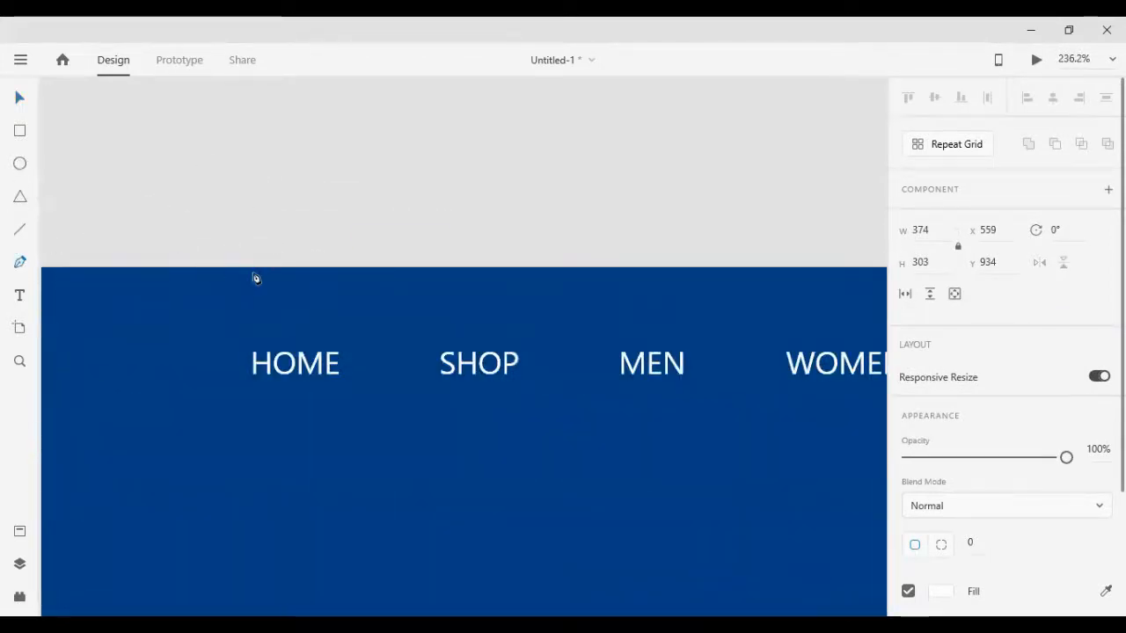
{"action": "left_click", "coordinate": [257, 266]}
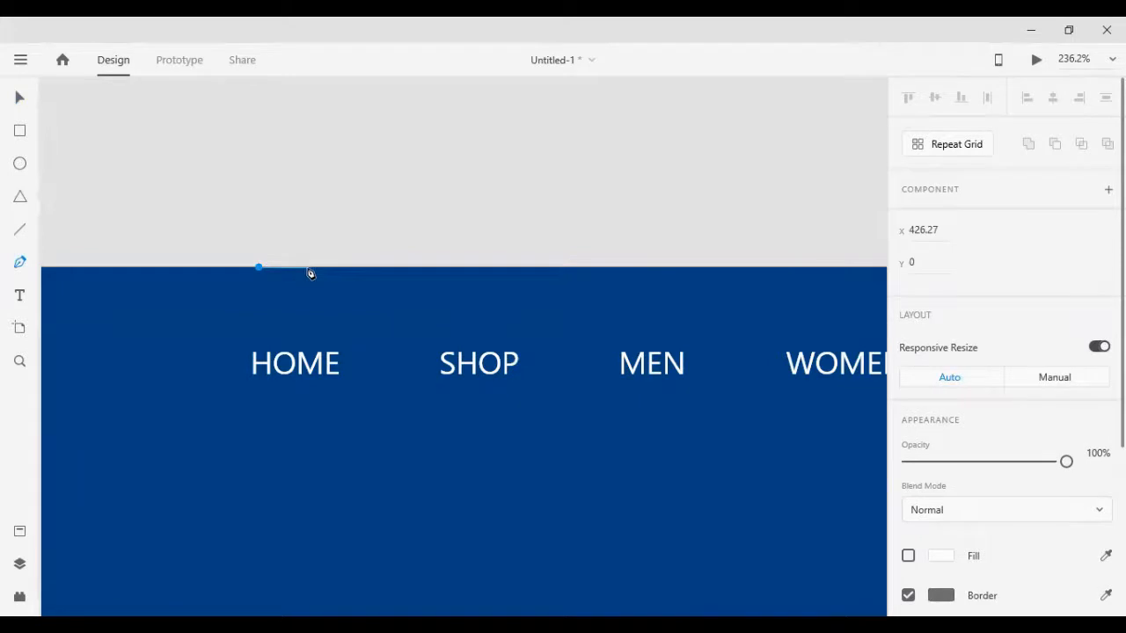
{"action": "left_click", "coordinate": [307, 267]}
{"action": "left_click", "coordinate": [20, 96]}
Set the border colour of the line above HOME to dark red #801515
{"action": "scroll", "coordinate": [1020, 463], "scroll_direction": "down", "scroll_amount": 3}
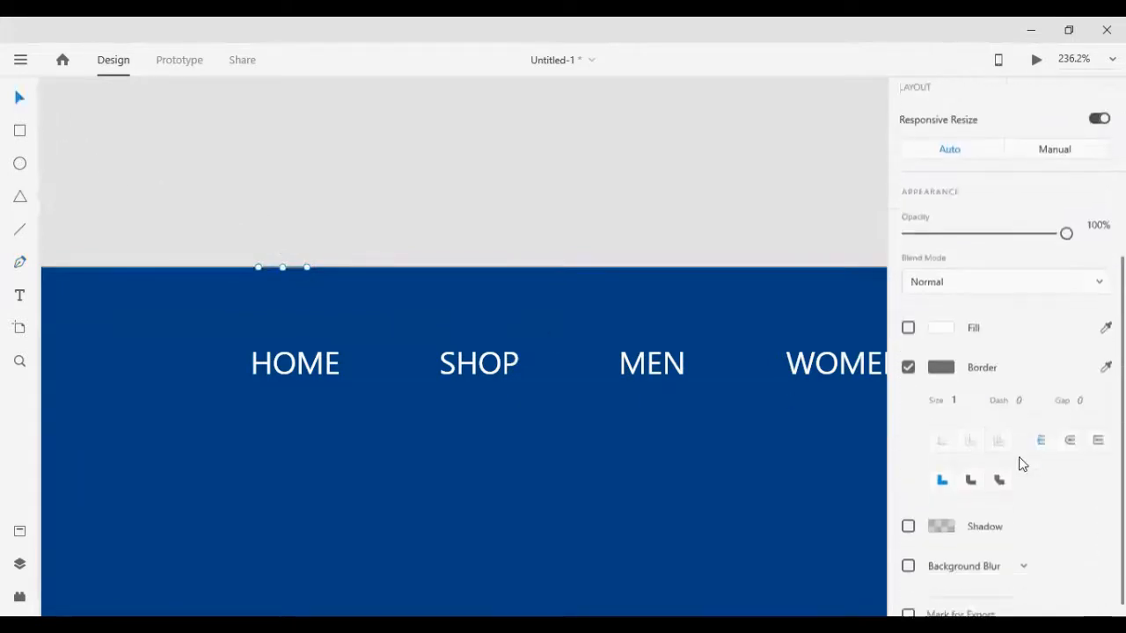
{"action": "left_click", "coordinate": [940, 350]}
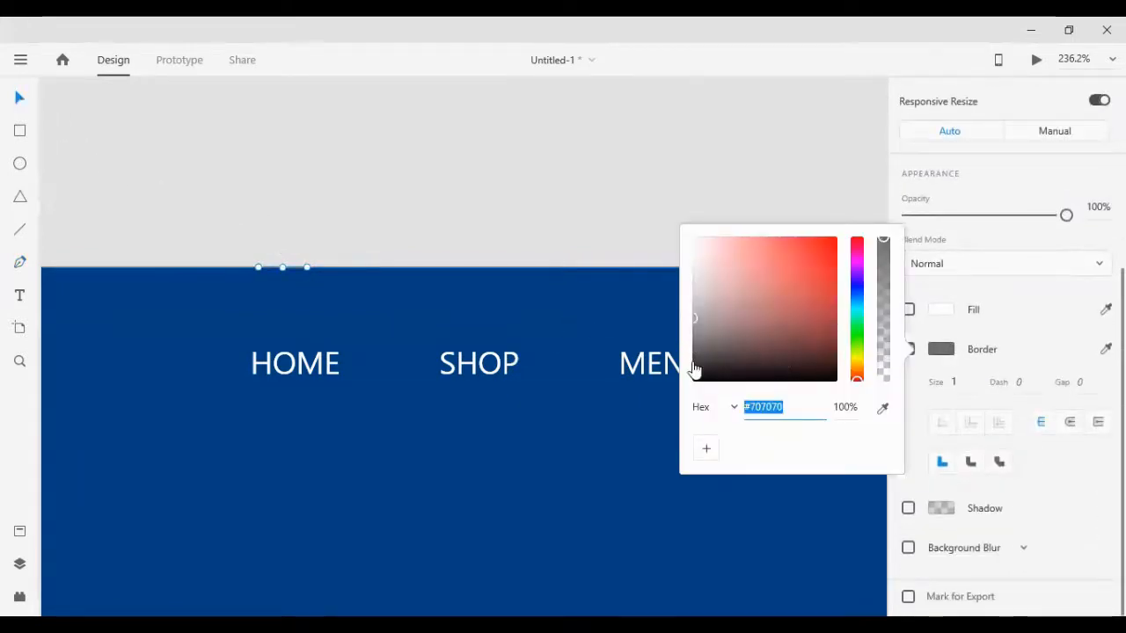
{"action": "scroll", "coordinate": [541, 394], "scroll_direction": "down", "scroll_amount": 8}
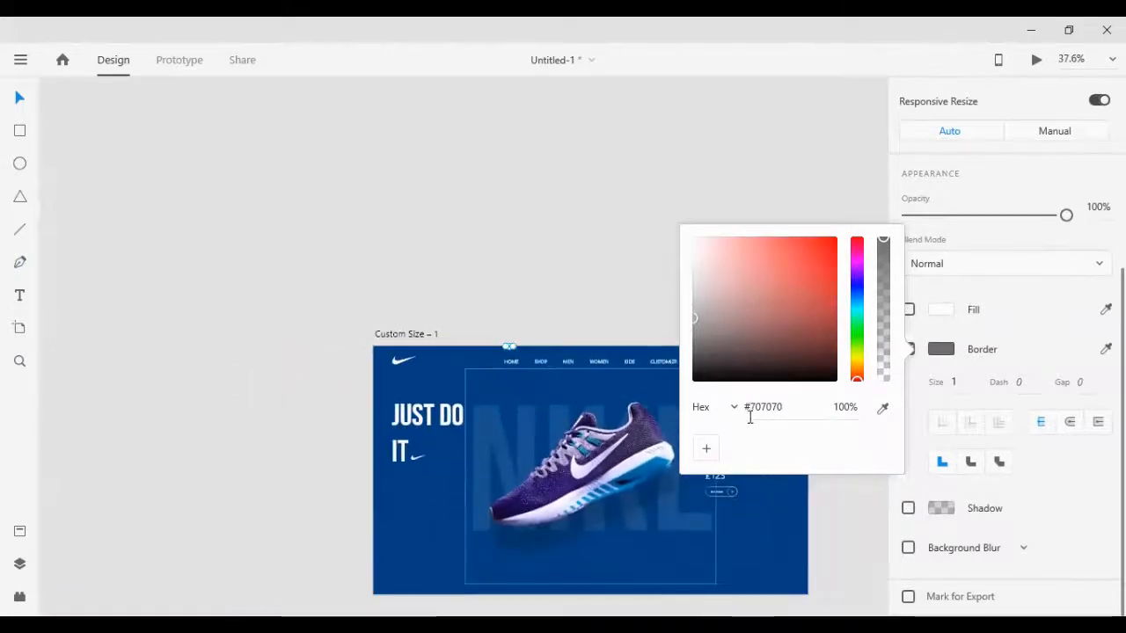
{"action": "left_click_drag", "start_coordinate": [771, 349], "coordinate": [812, 308]}
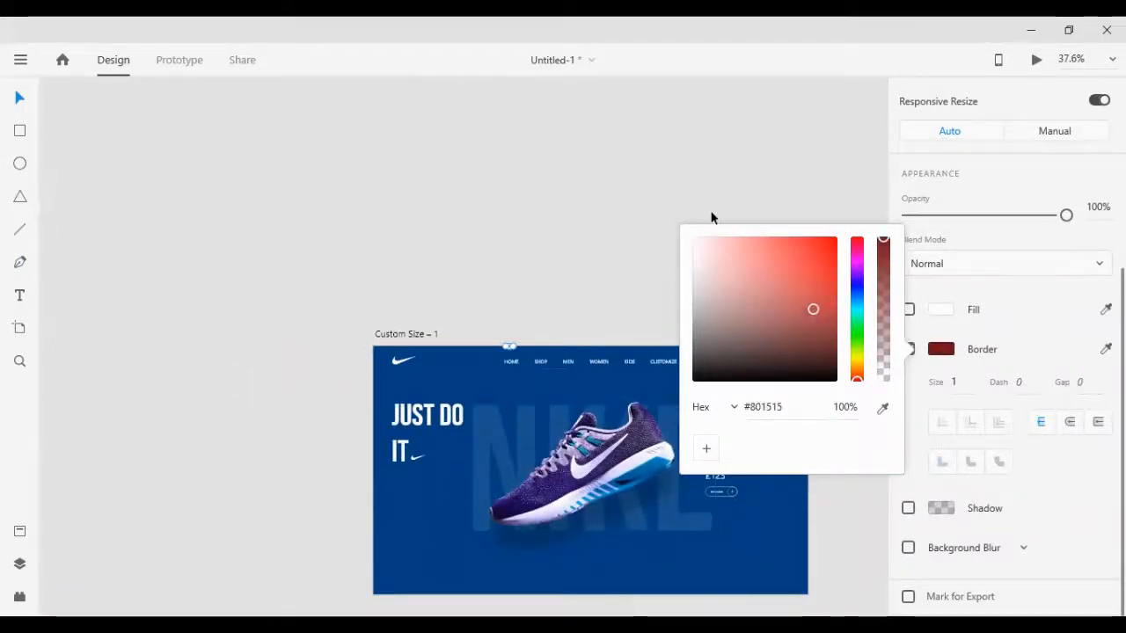
{"action": "left_click", "coordinate": [694, 227]}
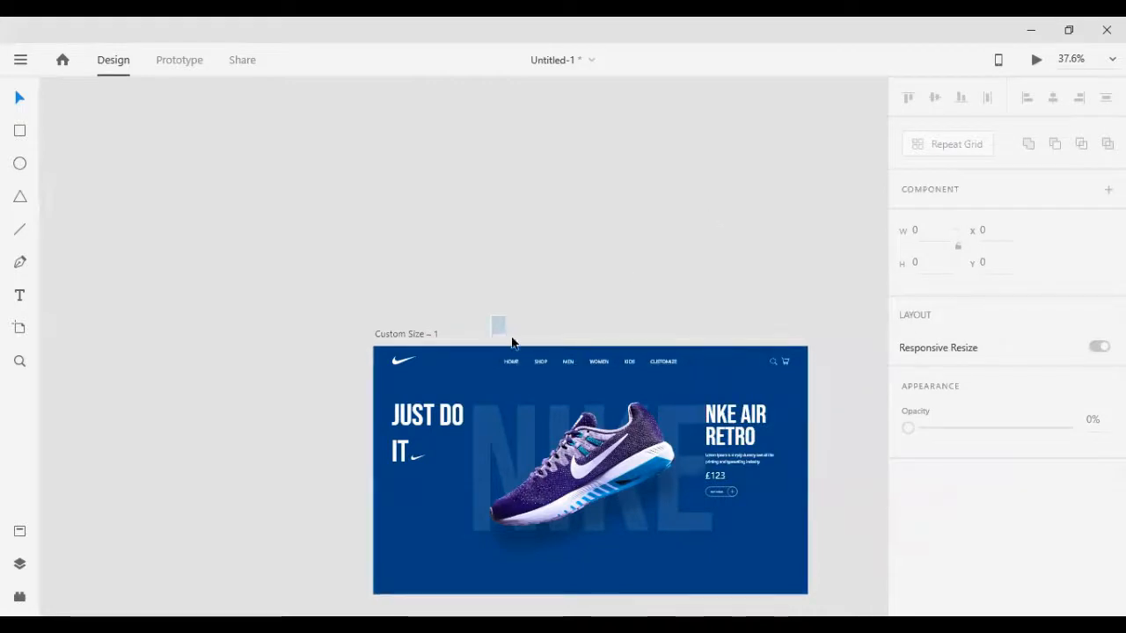
Reselect the short line above HOME and fill it with the lighter blue sampled from the large background NIKE lettering
{"action": "left_click_drag", "start_coordinate": [512, 342], "coordinate": [515, 352]}
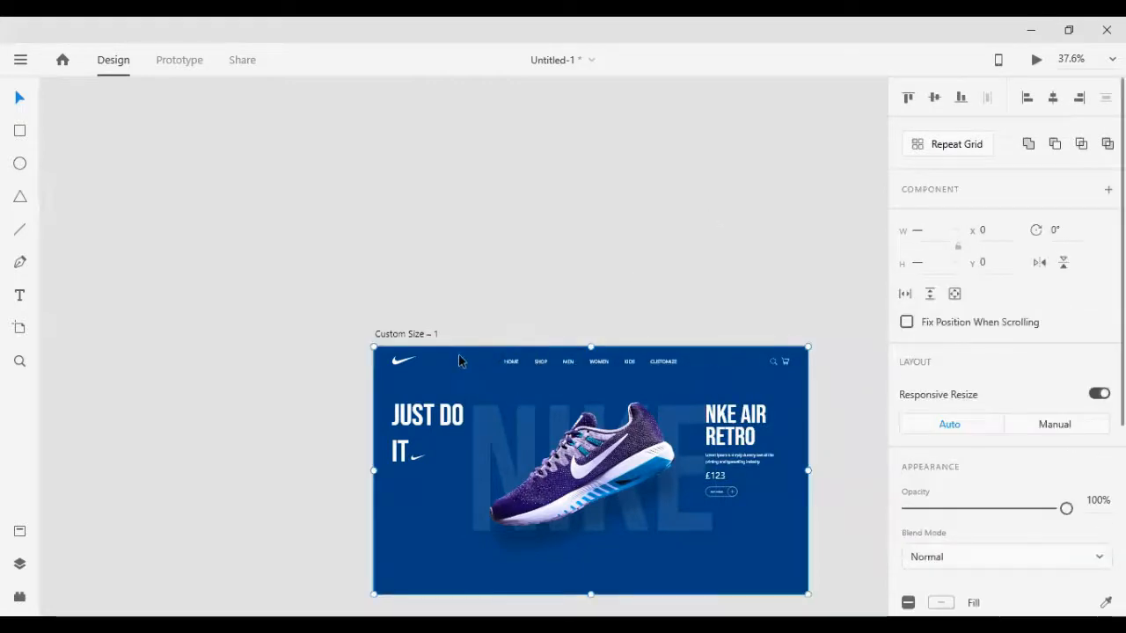
{"action": "scroll", "coordinate": [607, 268], "scroll_direction": "down", "scroll_amount": 2}
{"action": "scroll", "coordinate": [978, 423], "scroll_direction": "down", "scroll_amount": 1}
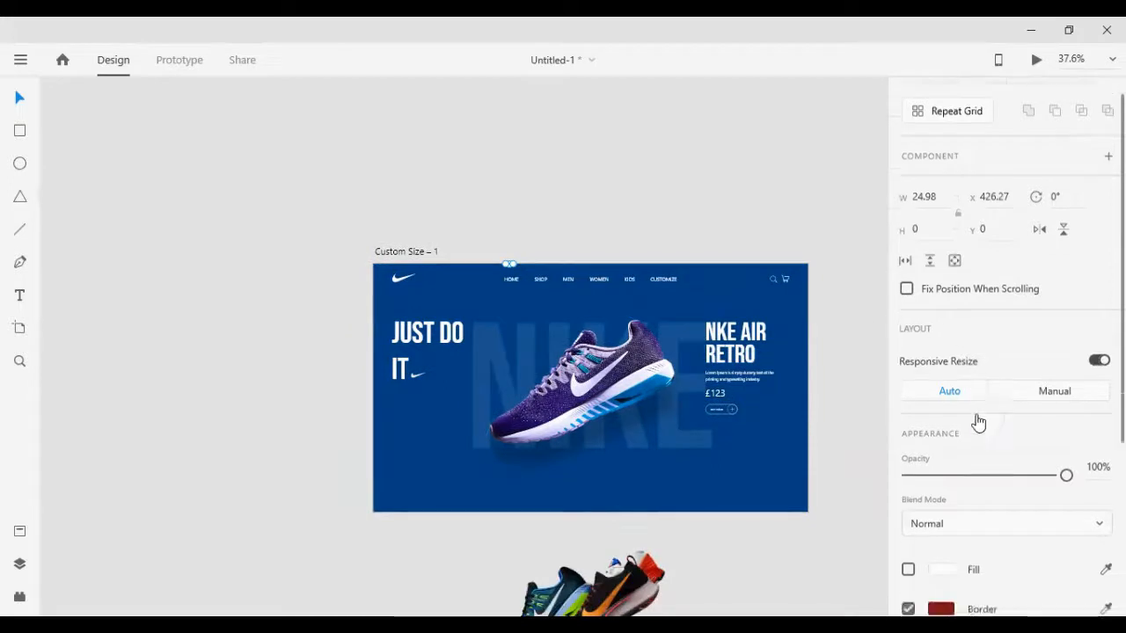
{"action": "scroll", "coordinate": [978, 423], "scroll_direction": "down", "scroll_amount": 3}
{"action": "left_click", "coordinate": [1104, 308]}
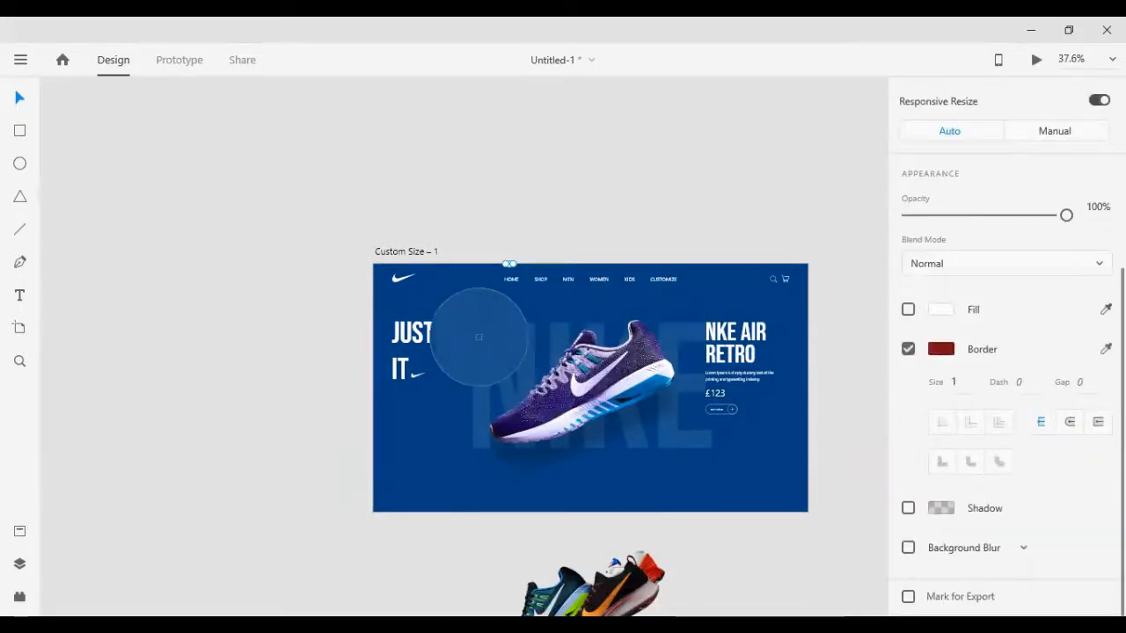
{"action": "left_click", "coordinate": [432, 297]}
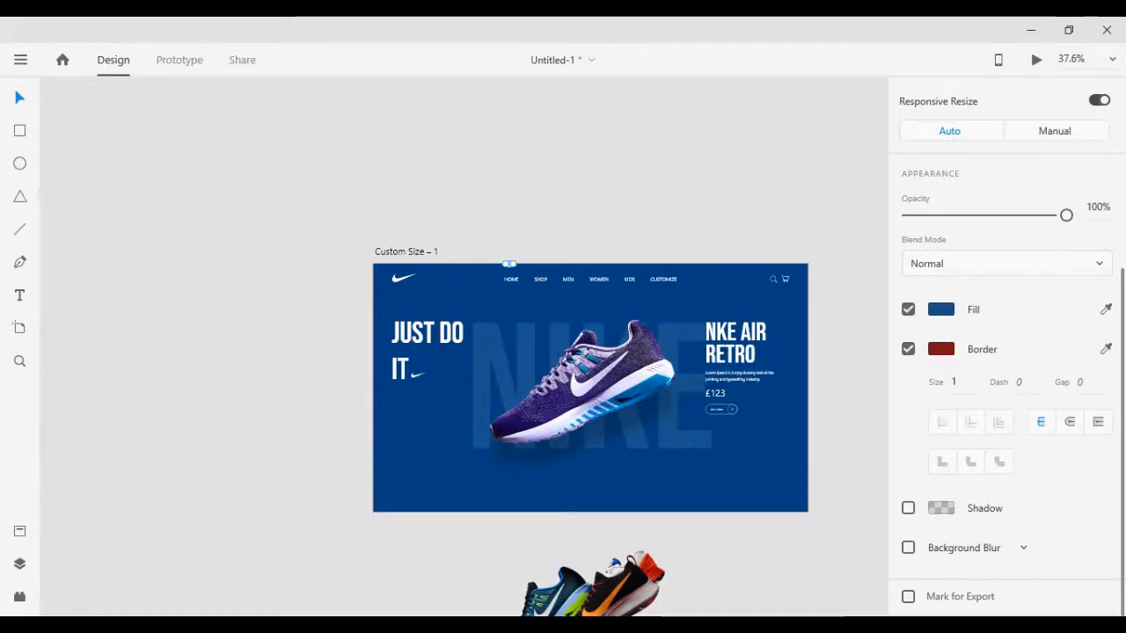
{"action": "left_click", "coordinate": [1104, 309]}
{"action": "left_click", "coordinate": [943, 353]}
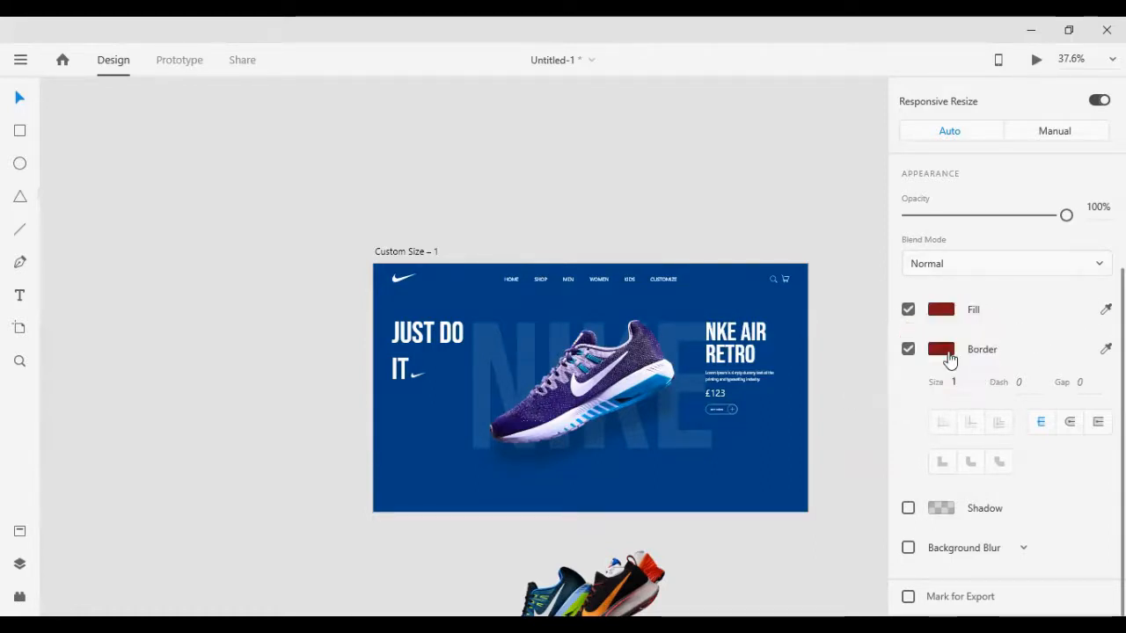
{"action": "key", "text": "ctrl+z"}
Match the line's border colour to its blue fill and set the border size to 11
{"action": "left_click", "coordinate": [1105, 349]}
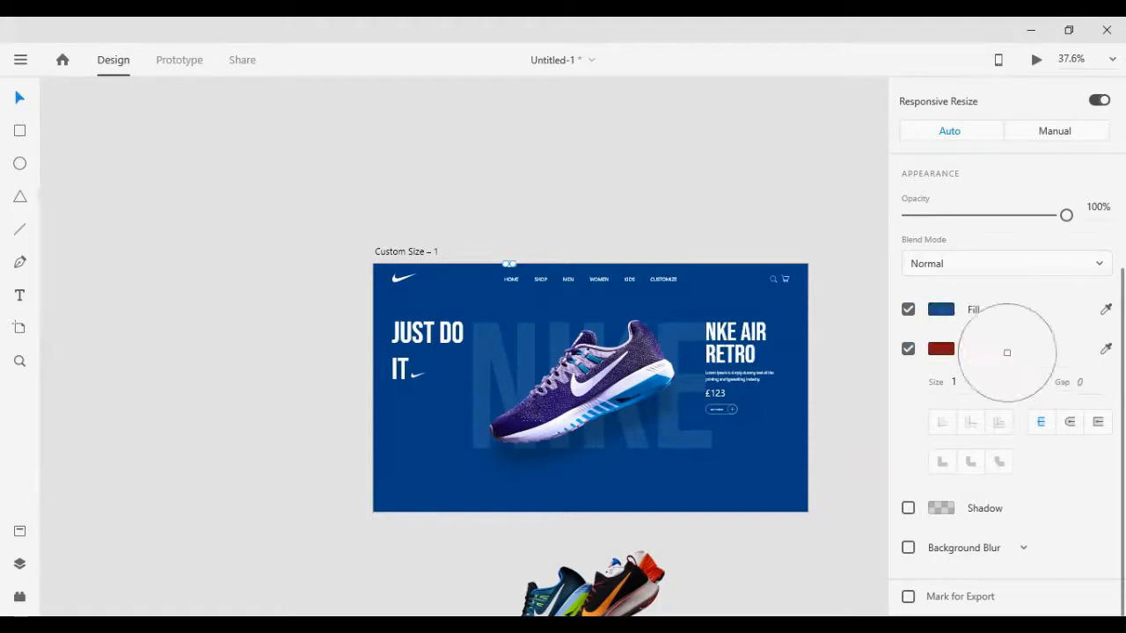
{"action": "left_click", "coordinate": [940, 310]}
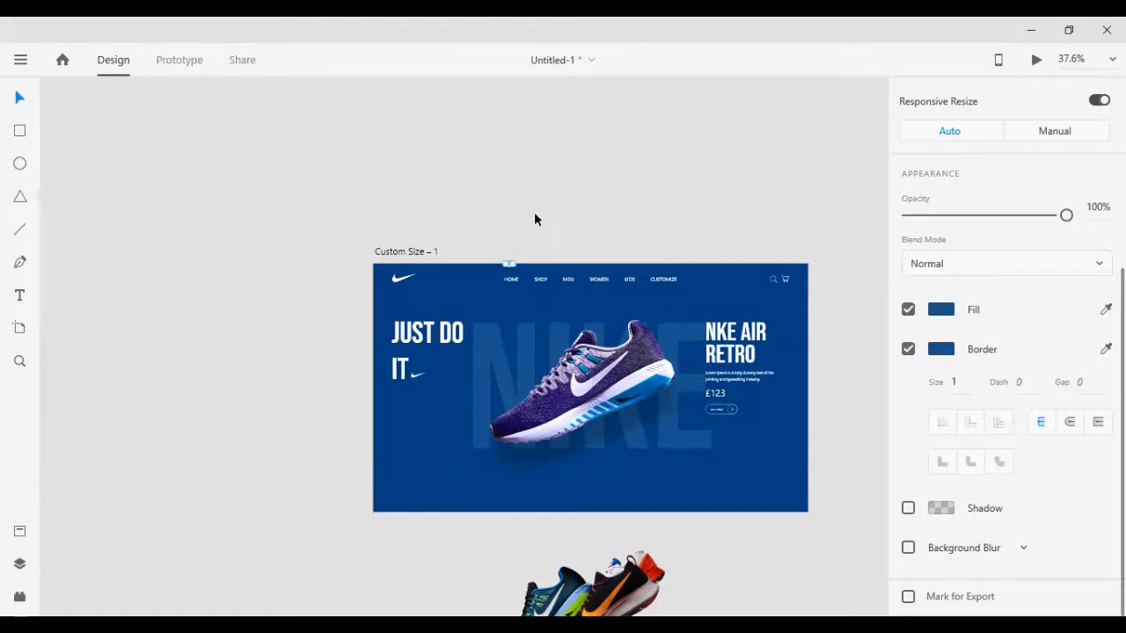
{"action": "scroll", "coordinate": [536, 230], "scroll_direction": "up", "scroll_amount": 5}
{"action": "scroll", "coordinate": [610, 320], "scroll_direction": "down", "scroll_amount": 1}
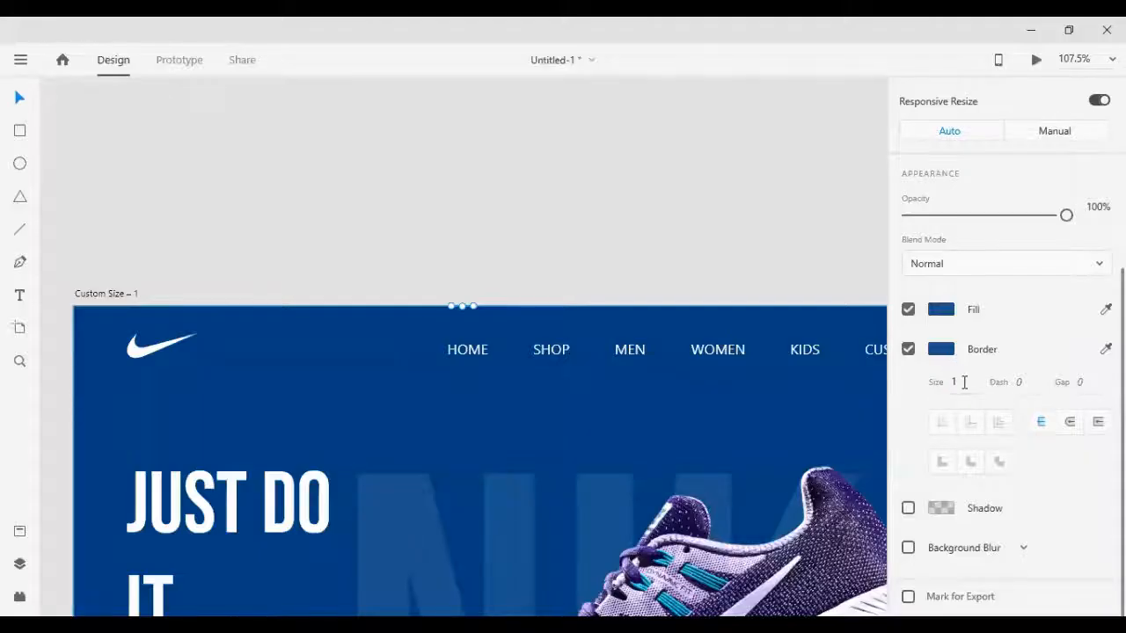
{"action": "left_click", "coordinate": [960, 383]}
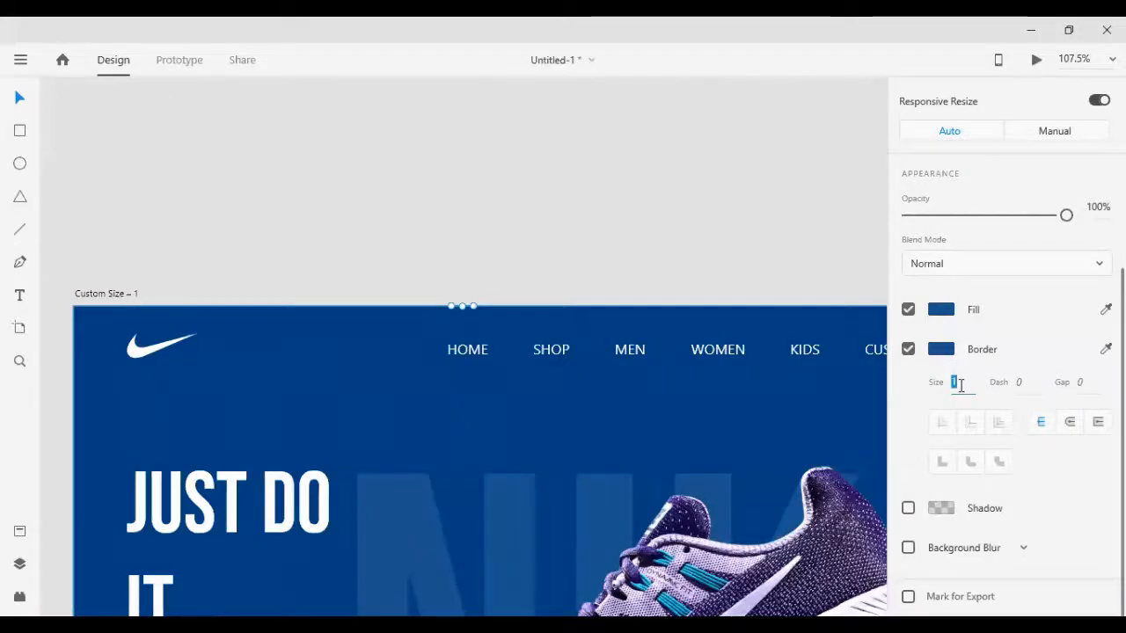
{"action": "left_click", "coordinate": [453, 212]}
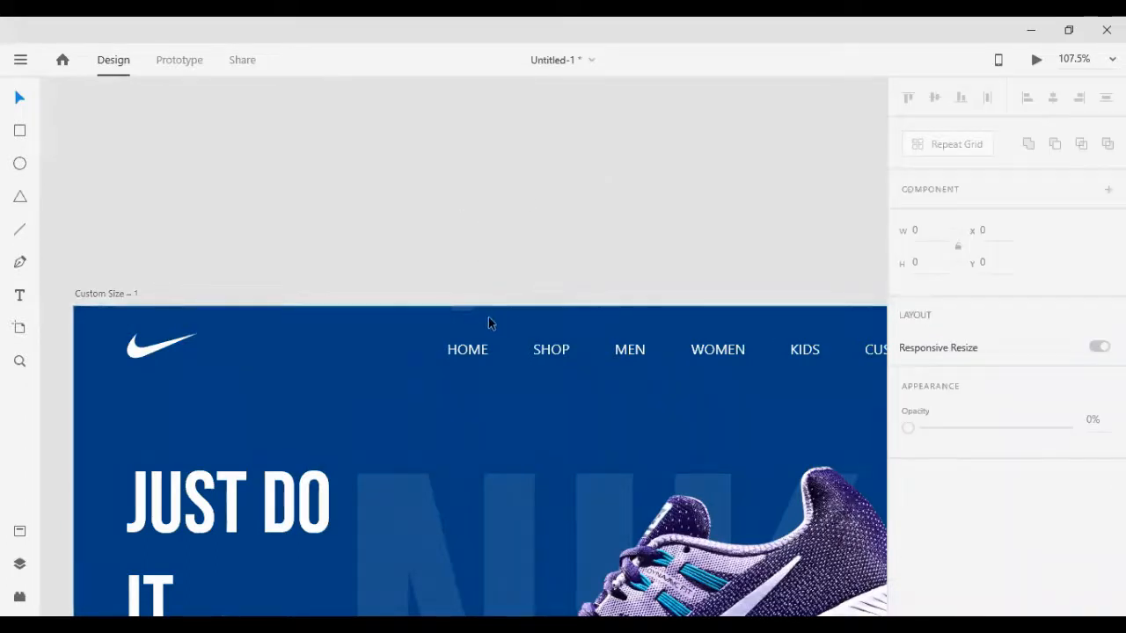
Ungroup the navigation menu items and move the short line above HOME down to Y 4
{"action": "left_click", "coordinate": [467, 309]}
{"action": "left_click", "coordinate": [467, 349]}
{"action": "right_click", "coordinate": [475, 349]}
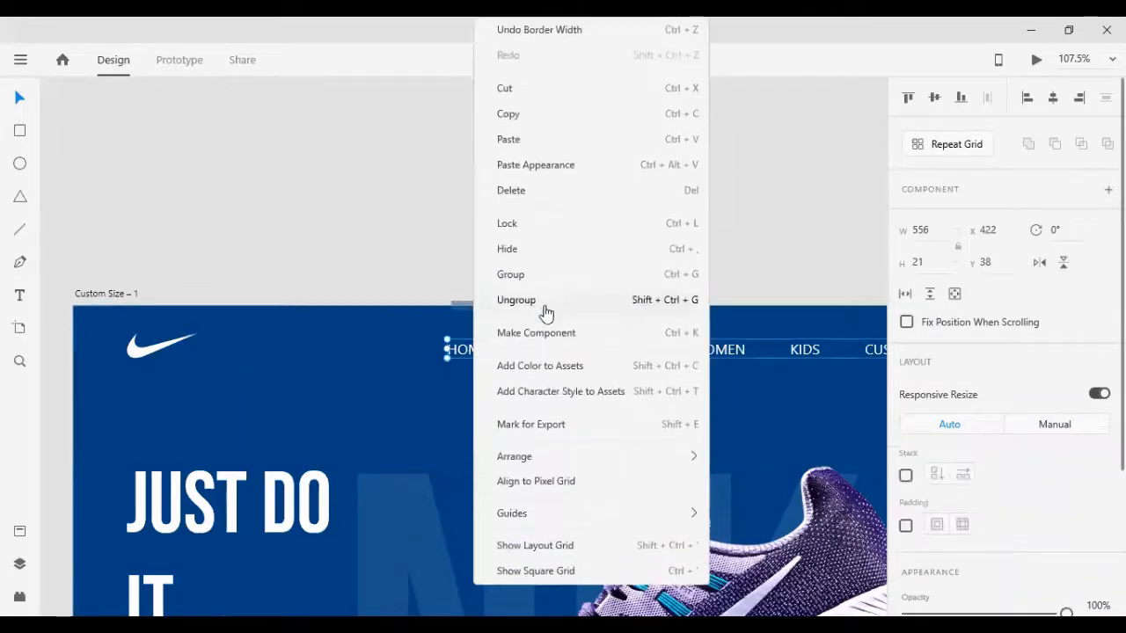
{"action": "left_click", "coordinate": [540, 300]}
{"action": "left_click", "coordinate": [524, 274]}
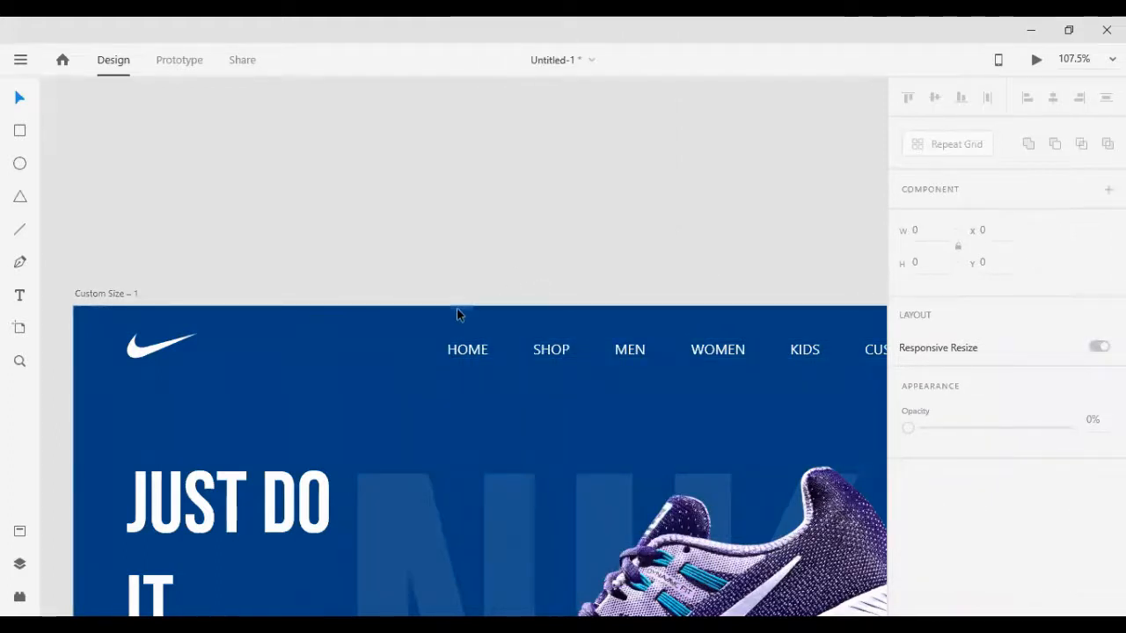
{"action": "left_click", "coordinate": [456, 307]}
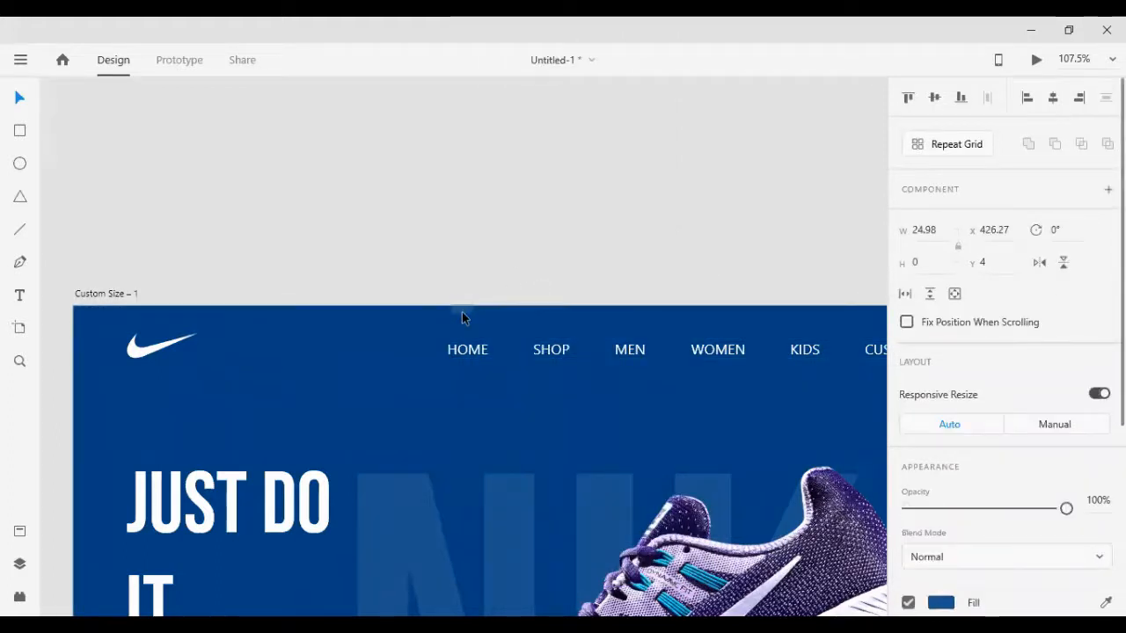
Set the line's border size to 5 and centre the line horizontally over the HOME text
{"action": "scroll", "coordinate": [1020, 375], "scroll_direction": "down", "scroll_amount": 5}
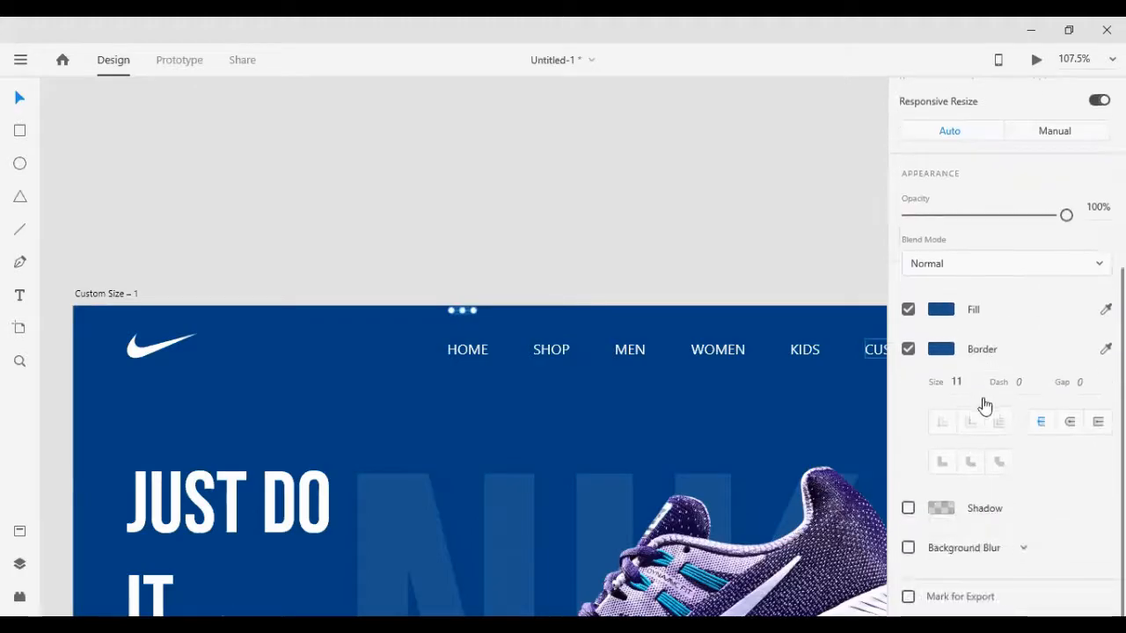
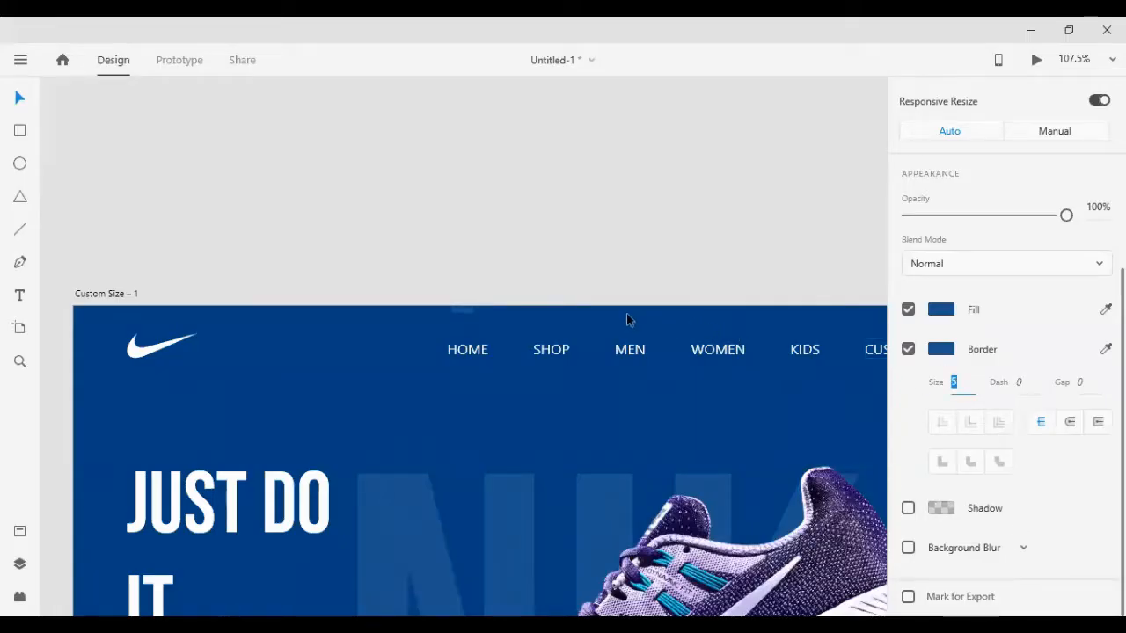
{"action": "left_click", "coordinate": [464, 349], "text": "shift"}
{"action": "scroll", "coordinate": [958, 176], "scroll_direction": "up", "scroll_amount": 5}
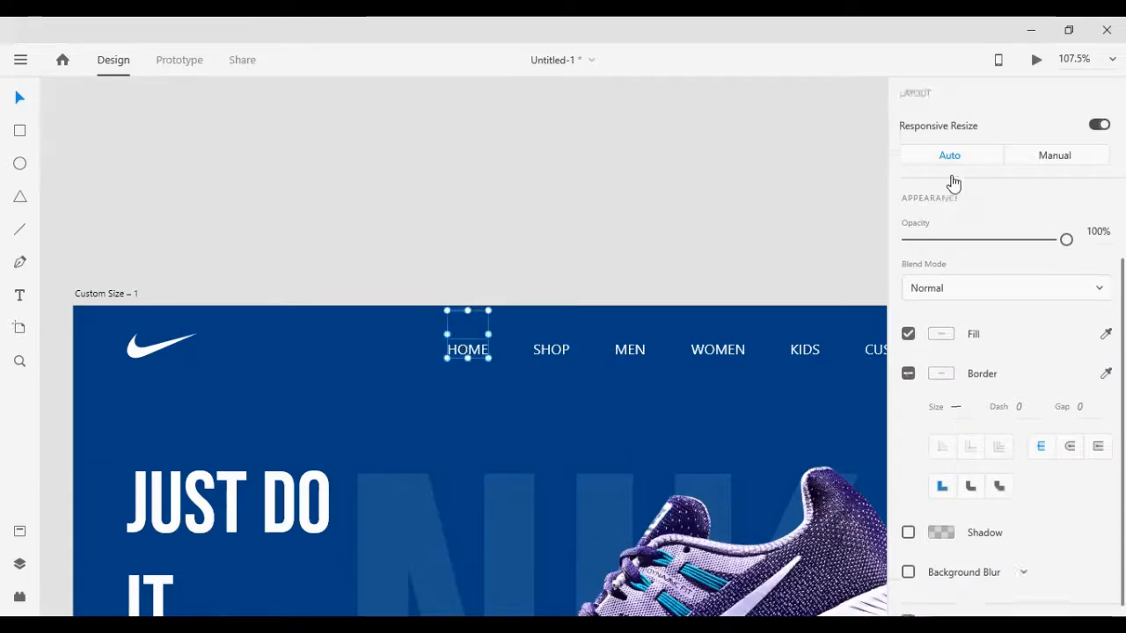
{"action": "left_click", "coordinate": [710, 164]}
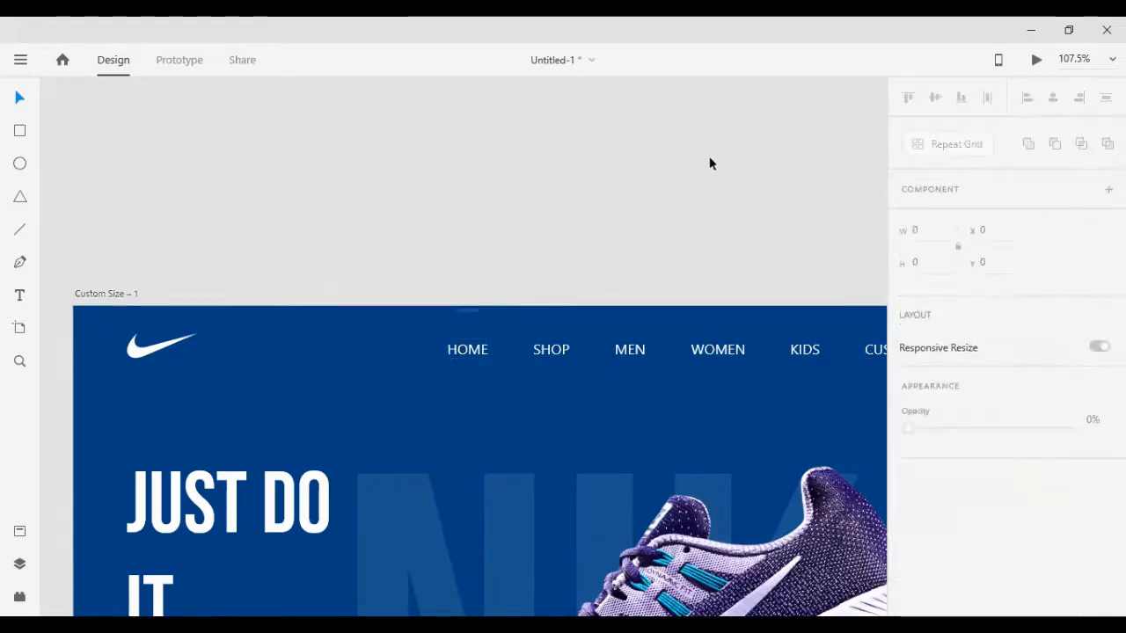
Draw a wide white rectangle along the artboard's bottom edge below the purple shoe and centre it horizontally on the blue background
{"action": "key", "text": "ctrl+0"}
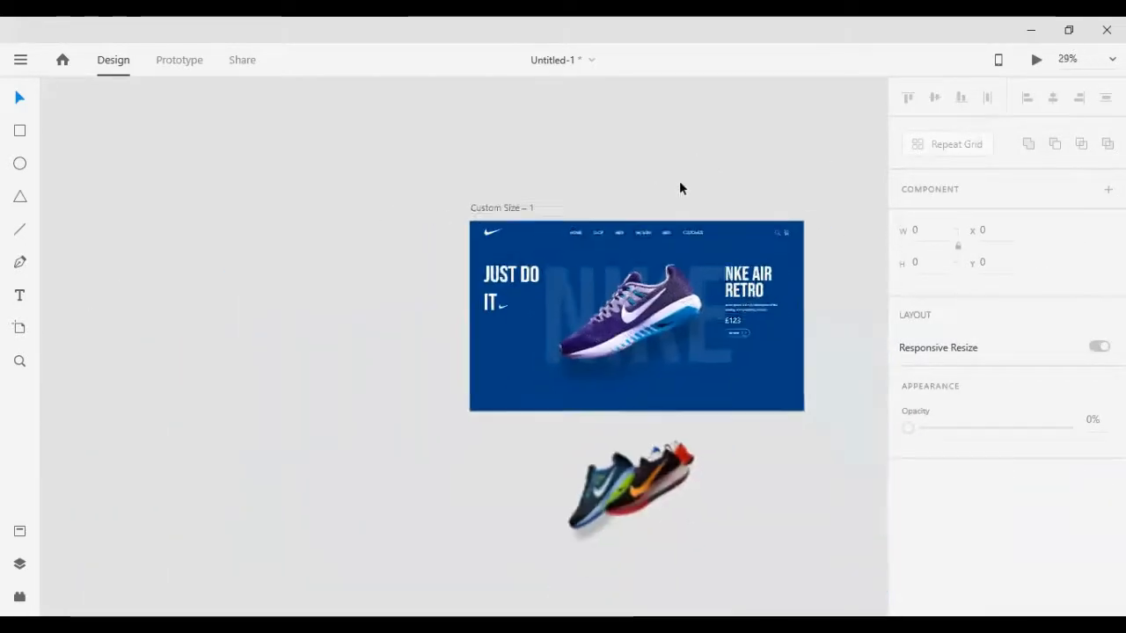
{"action": "scroll", "coordinate": [852, 301], "scroll_direction": "up", "scroll_amount": 5}
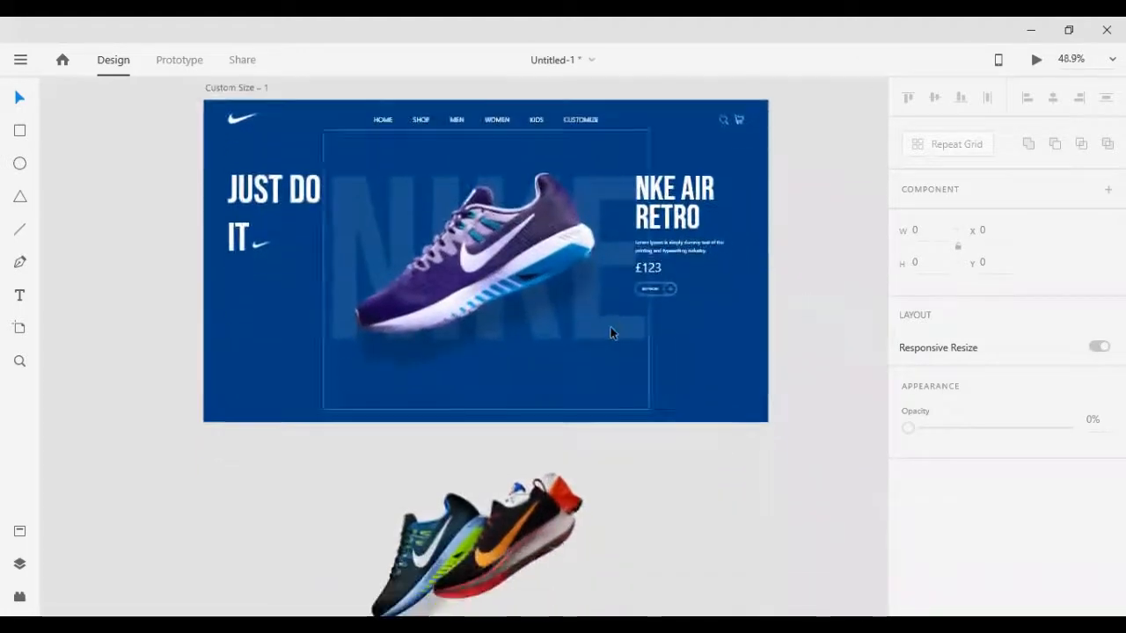
{"action": "scroll", "coordinate": [300, 419], "scroll_direction": "down", "scroll_amount": 2}
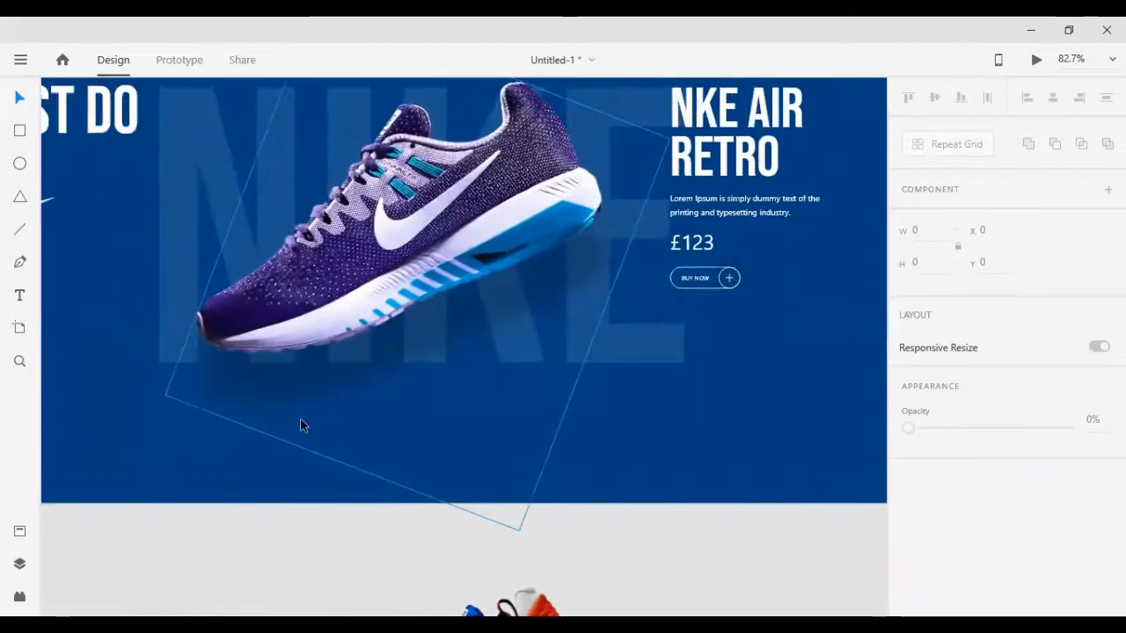
{"action": "scroll", "coordinate": [300, 420], "scroll_direction": "down", "scroll_amount": 2}
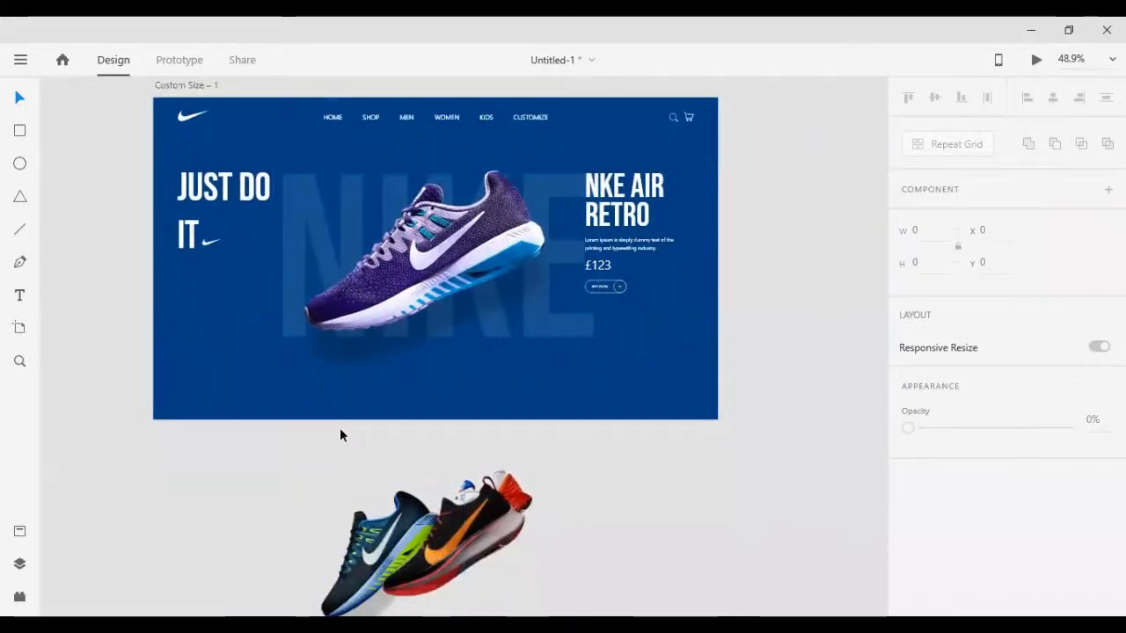
{"action": "scroll", "coordinate": [339, 434], "scroll_direction": "up", "scroll_amount": 2}
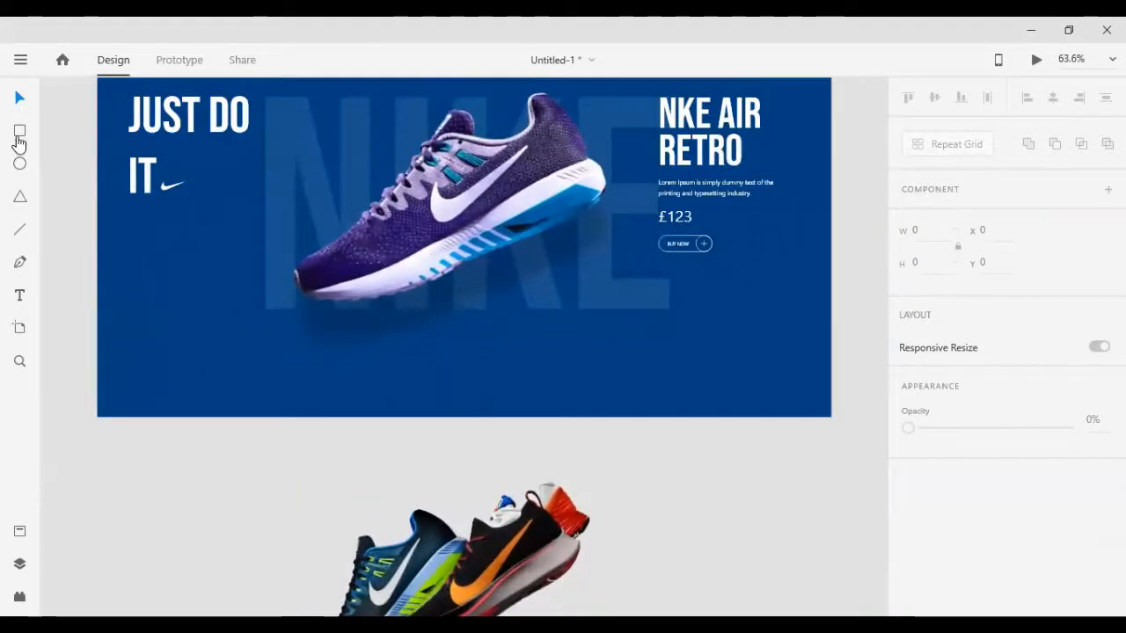
{"action": "left_click_drag", "start_coordinate": [209, 342], "coordinate": [735, 416]}
{"action": "left_click", "coordinate": [110, 320]}
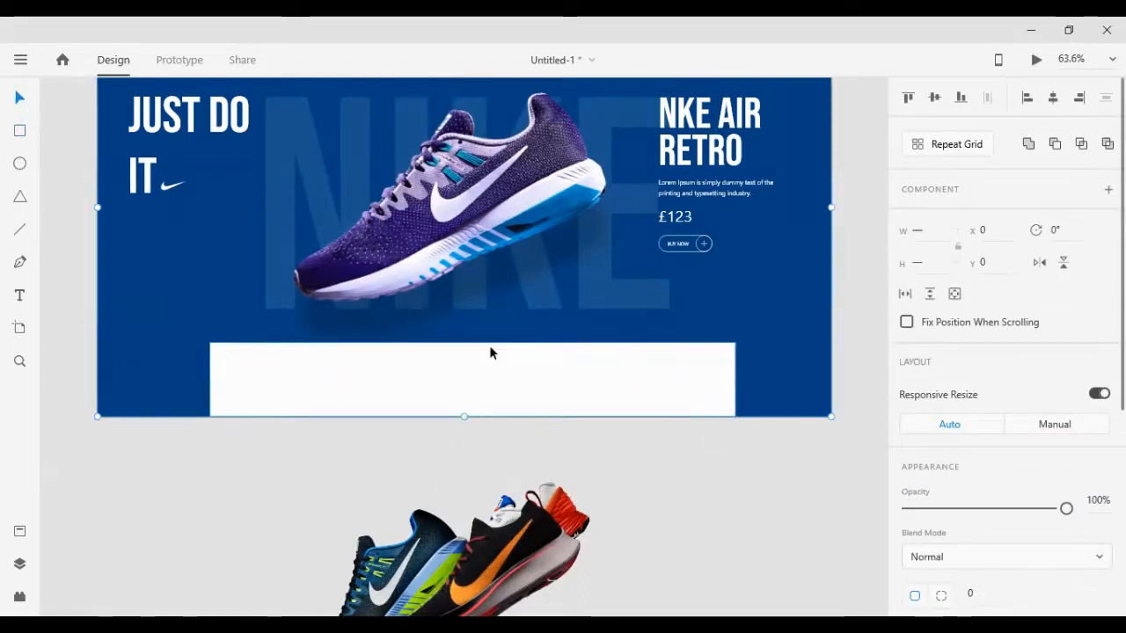
{"action": "left_click", "coordinate": [1050, 99]}
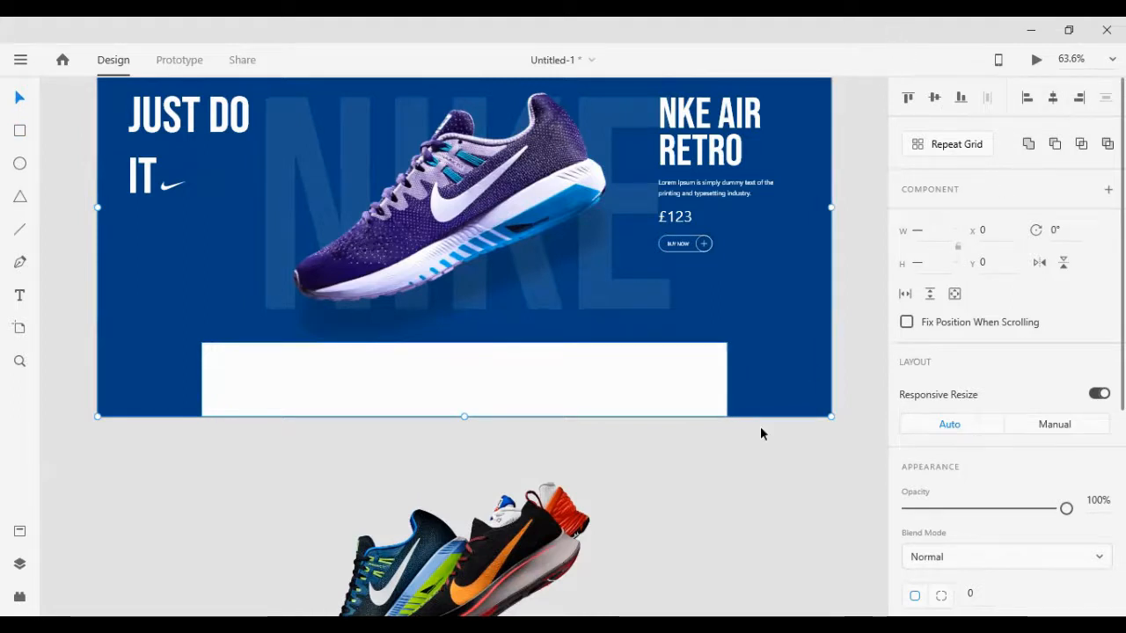
Switch the white bottom panel to individual corner radii and round its top-left corner to about 50
{"action": "left_click", "coordinate": [760, 425]}
{"action": "left_click", "coordinate": [608, 371]}
{"action": "scroll", "coordinate": [1061, 450], "scroll_direction": "down", "scroll_amount": 1}
{"action": "scroll", "coordinate": [1061, 451], "scroll_direction": "down", "scroll_amount": 4}
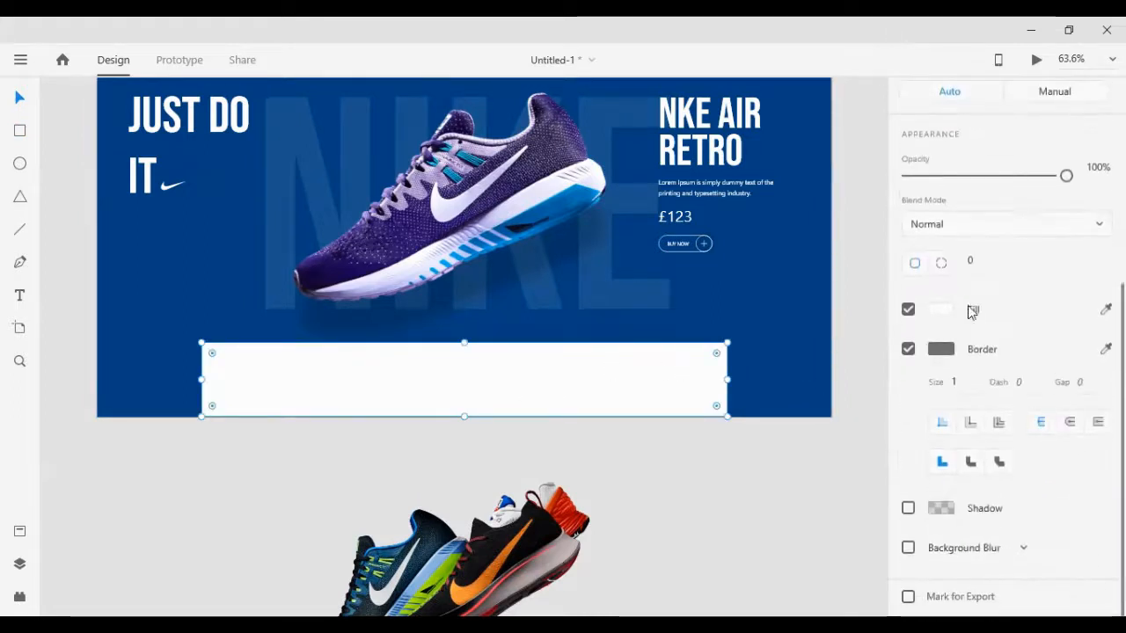
{"action": "left_click", "coordinate": [941, 264]}
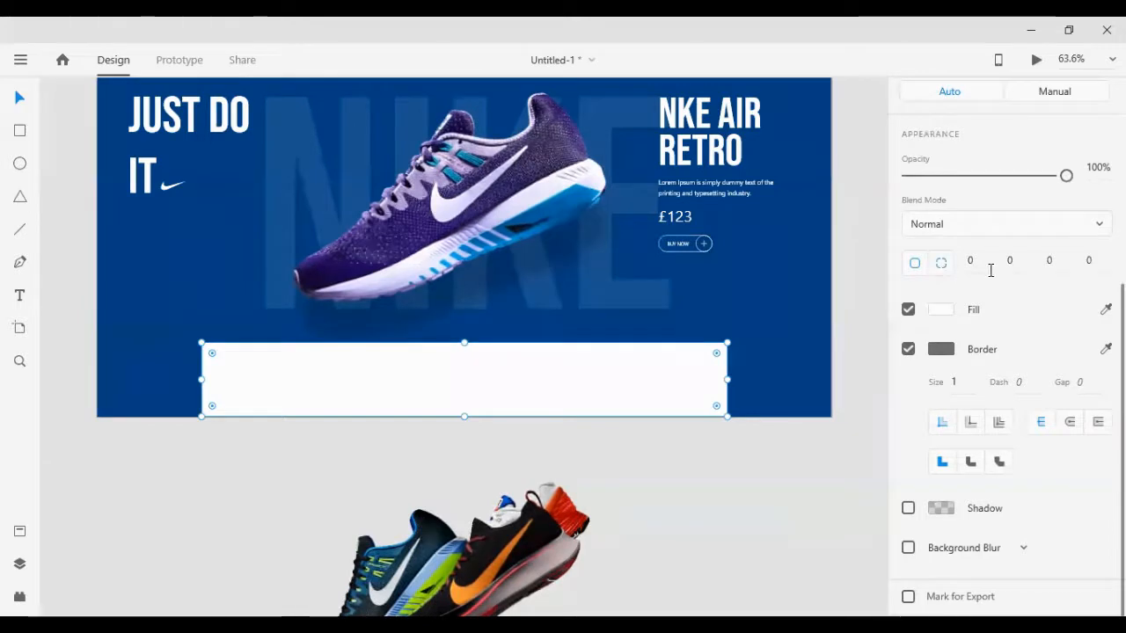
{"action": "left_click", "coordinate": [986, 267]}
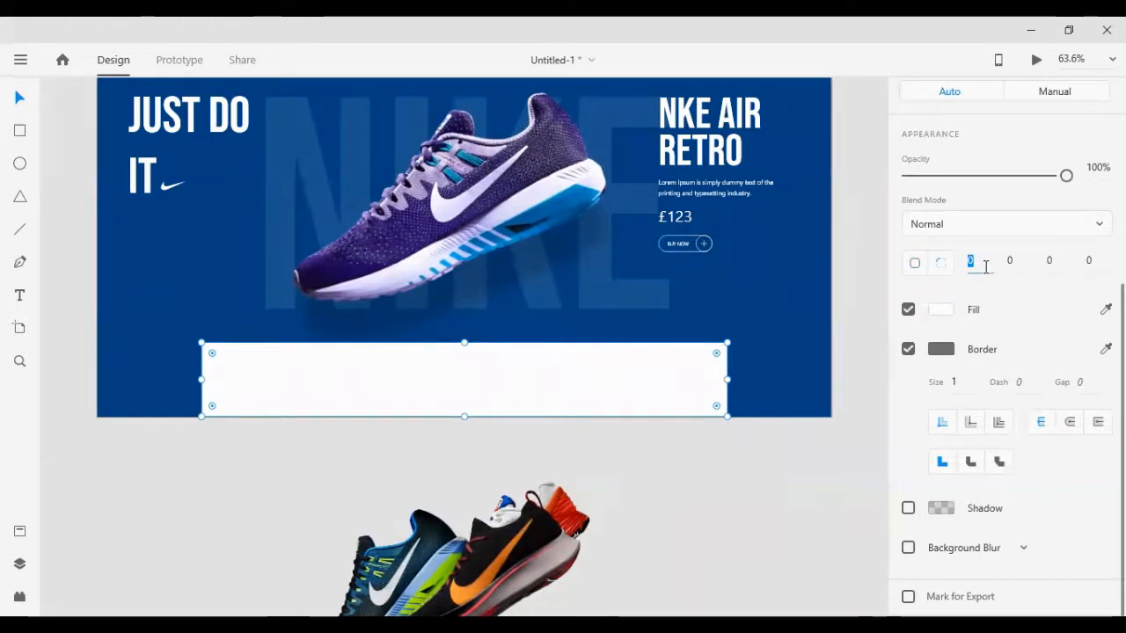
{"action": "type", "text": "1"}
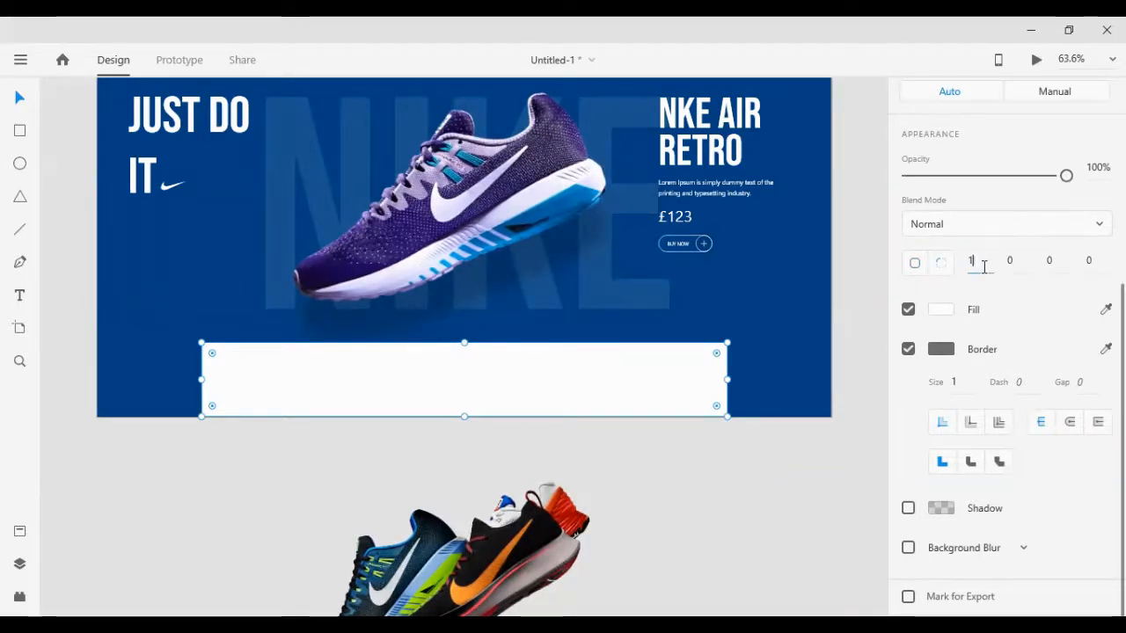
{"action": "type", "text": "2"}
{"action": "key", "text": "Return"}
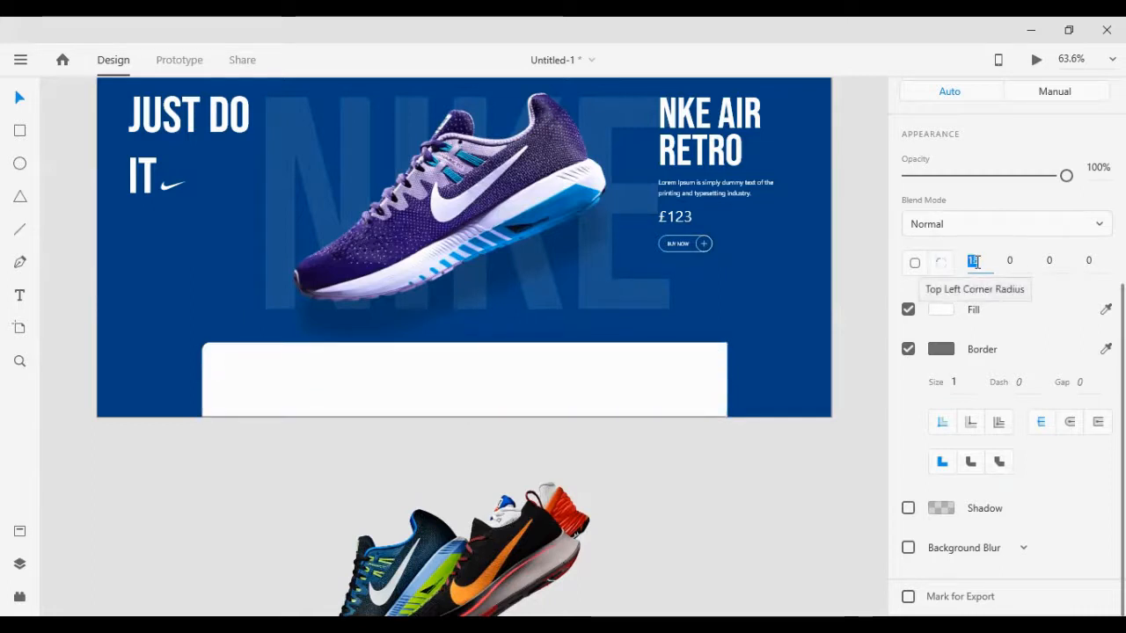
{"action": "key", "text": "Up"}
{"action": "key", "text": "Up"}
{"action": "key", "text": "Up"}
{"action": "key", "text": "Up"}
{"action": "key", "text": "Up"}
{"action": "key", "text": "Up"}
{"action": "key", "text": "Up"}
{"action": "key", "text": "Up"}
{"action": "key", "text": "Up"}
{"action": "key", "text": "Up"}
{"action": "key", "text": "Up"}
{"action": "key", "text": "Up"}
{"action": "key", "text": "Up"}
{"action": "key", "text": "Up"}
{"action": "key", "text": "Up"}
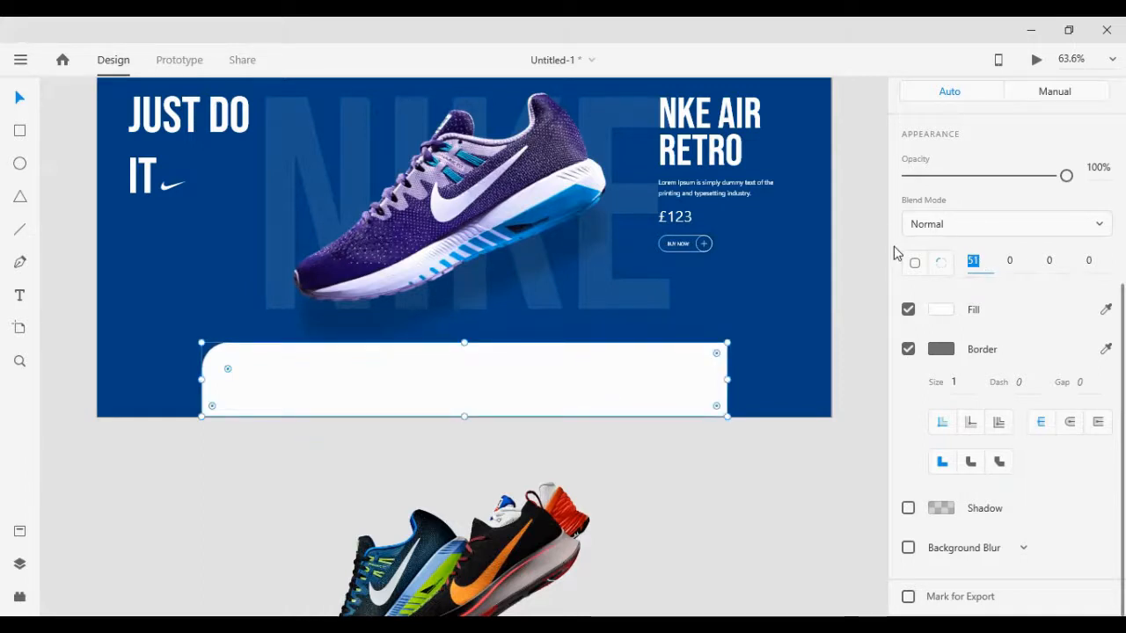
Round the white panel's top-right corner to 50 as well, keeping both bottom corners at 0
{"action": "left_click", "coordinate": [1094, 262]}
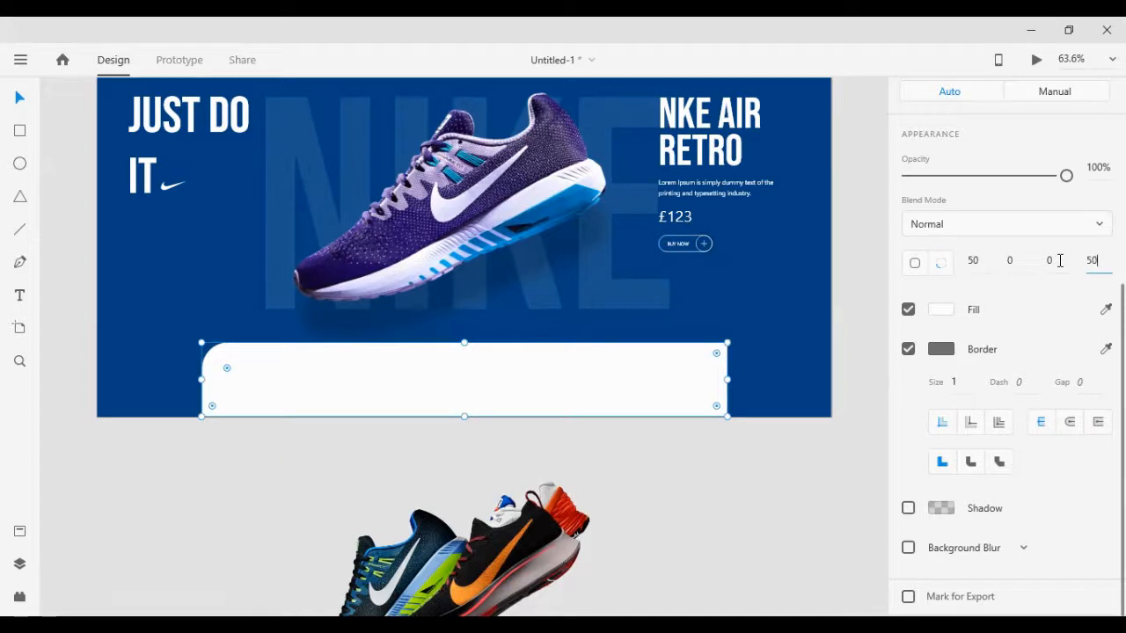
{"action": "key", "text": "Return"}
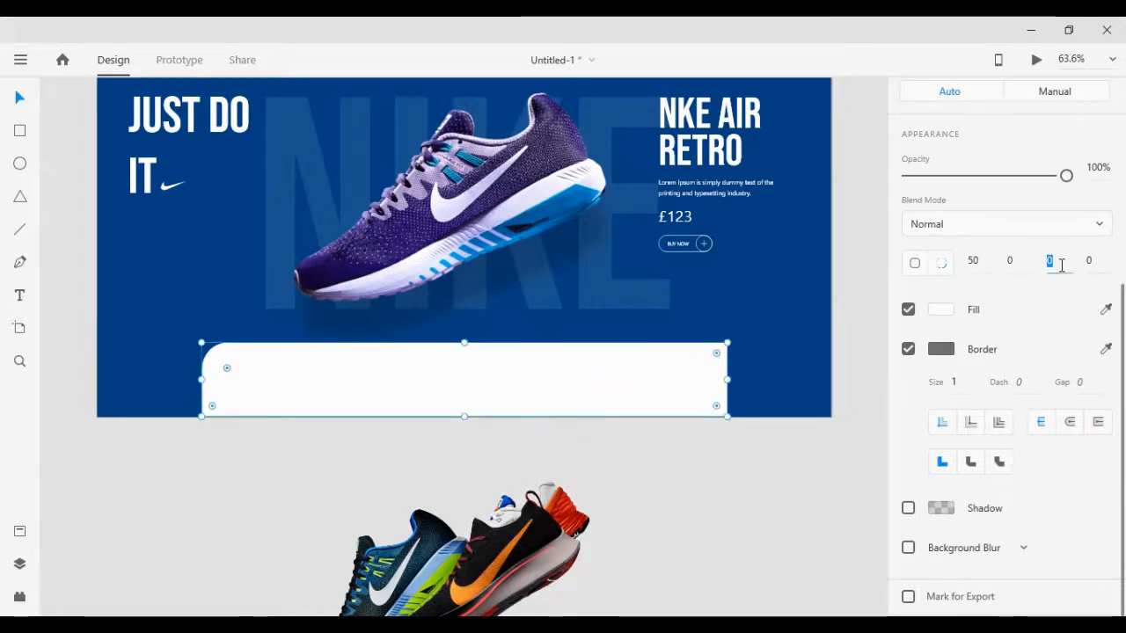
{"action": "left_click", "coordinate": [1018, 261]}
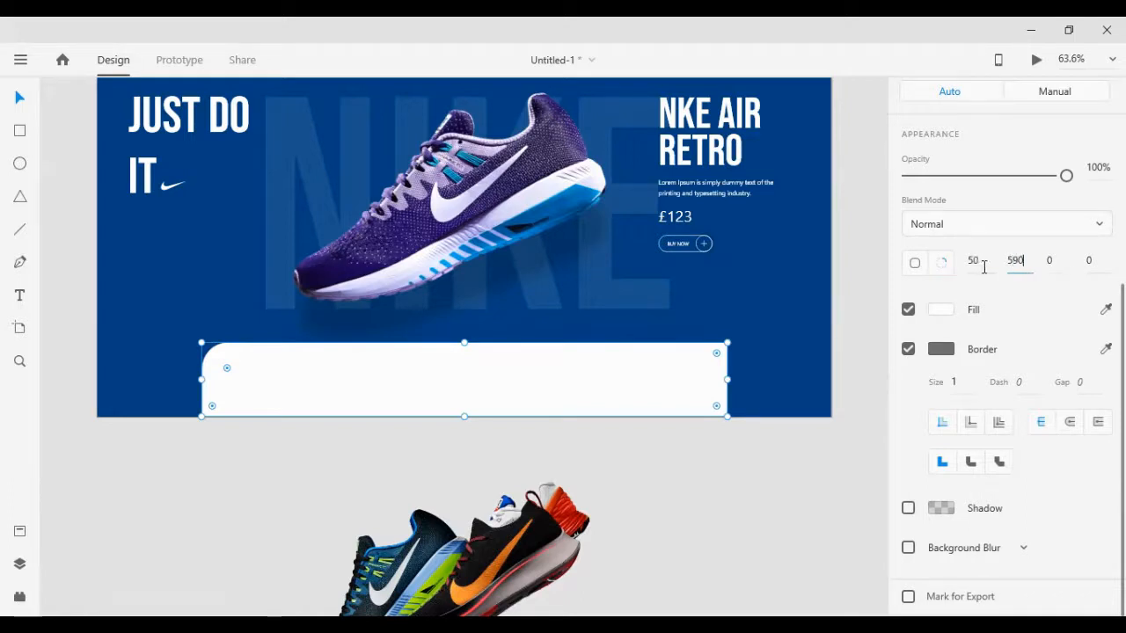
{"action": "type", "text": "50"}
{"action": "key", "text": "Return"}
{"action": "left_click", "coordinate": [639, 490]}
Remove the white panel's border and nudge the panel down to Y 658
{"action": "left_click", "coordinate": [603, 354]}
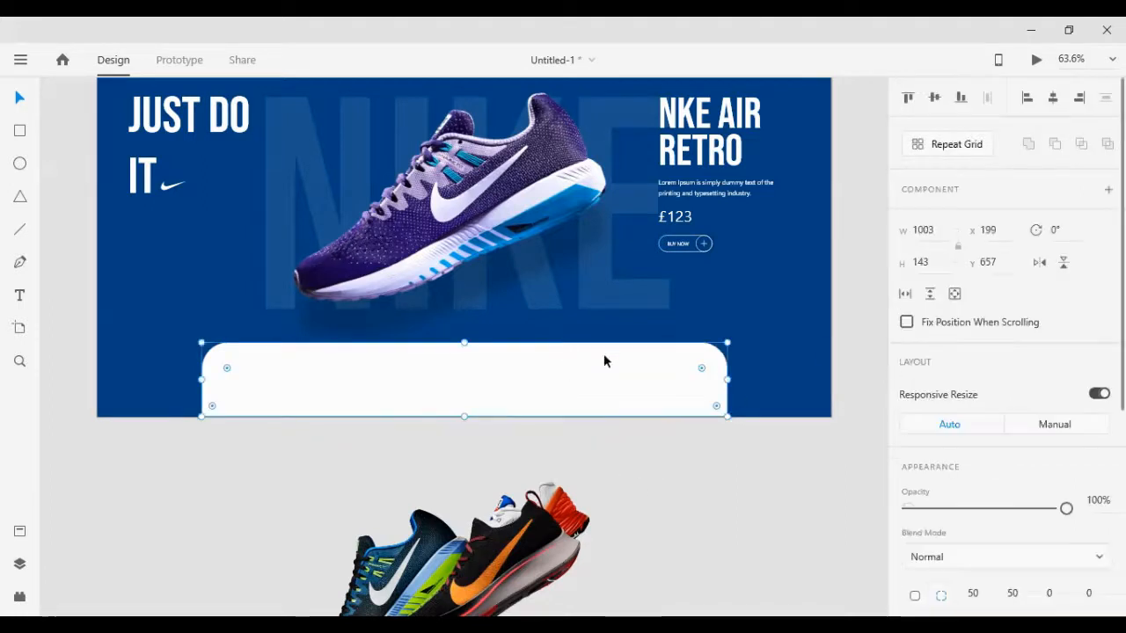
{"action": "scroll", "coordinate": [919, 367], "scroll_direction": "down", "scroll_amount": 5}
{"action": "left_click", "coordinate": [910, 353]}
{"action": "left_click", "coordinate": [800, 482]}
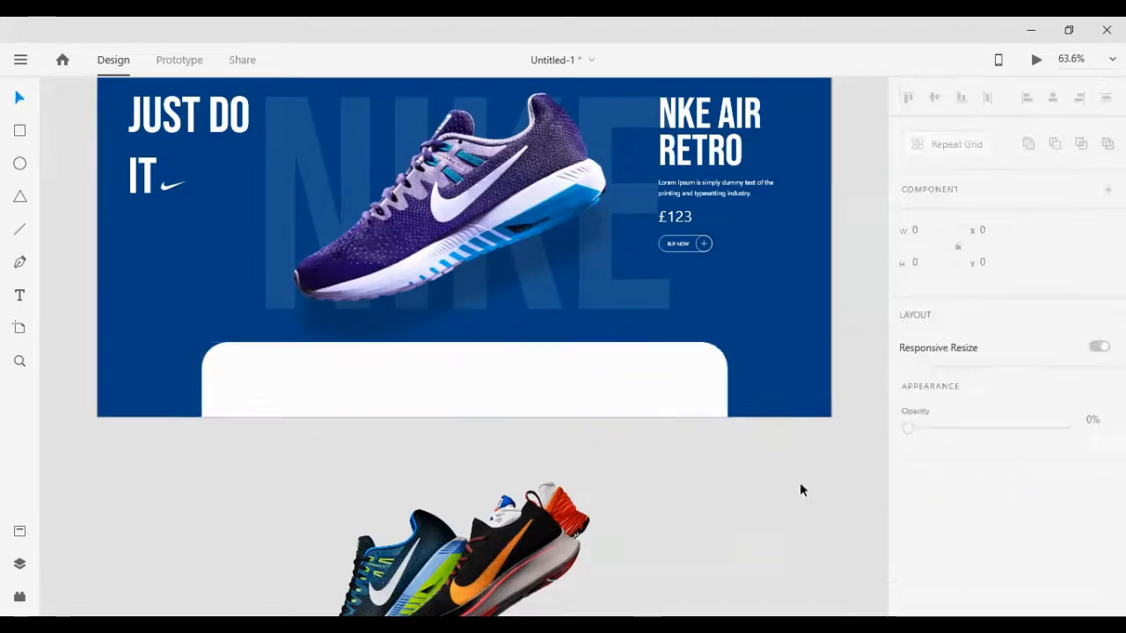
{"action": "left_click", "coordinate": [610, 350]}
{"action": "left_click", "coordinate": [745, 473]}
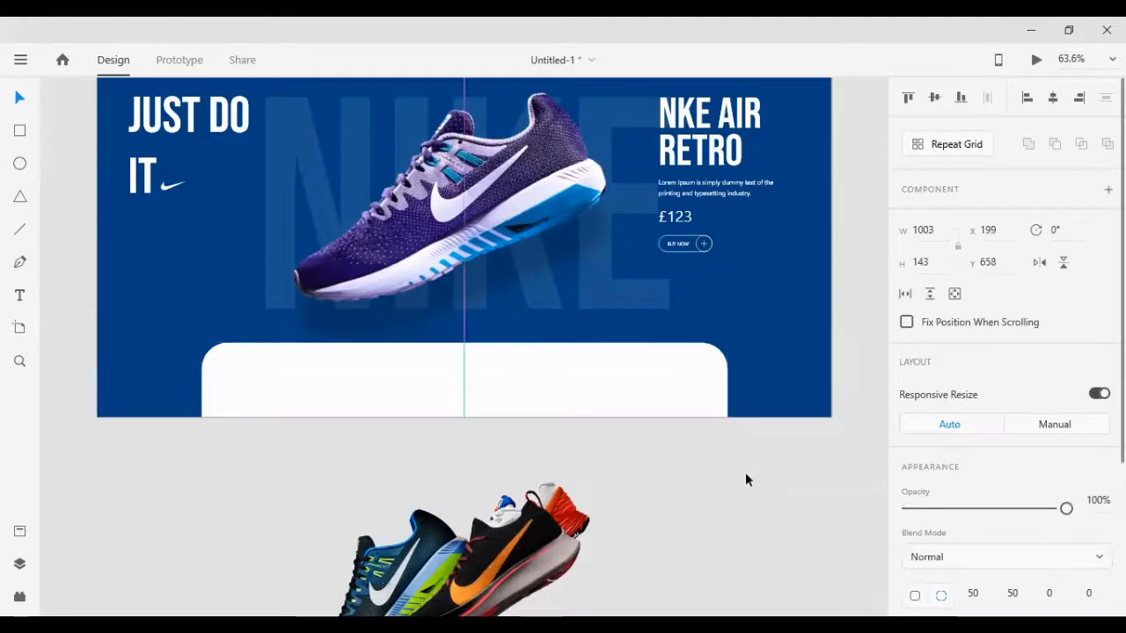
Shrink the blue-green shoe to about 123 × 125 on the white panel's left part and move the black-orange shoe up to the panel
{"action": "scroll", "coordinate": [689, 475], "scroll_direction": "down", "scroll_amount": 4}
{"action": "left_click_drag", "start_coordinate": [337, 468], "coordinate": [317, 274]}
{"action": "scroll", "coordinate": [423, 247], "scroll_direction": "up", "scroll_amount": 2}
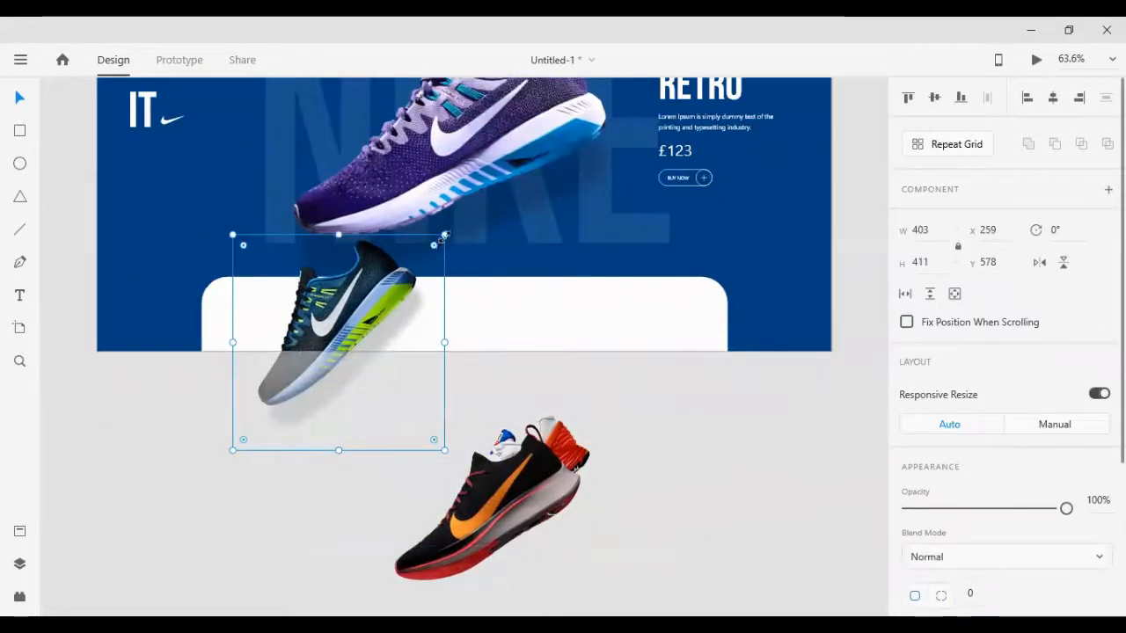
{"action": "left_click_drag", "start_coordinate": [444, 234], "coordinate": [379, 301]}
{"action": "left_click_drag", "start_coordinate": [342, 335], "coordinate": [291, 316]}
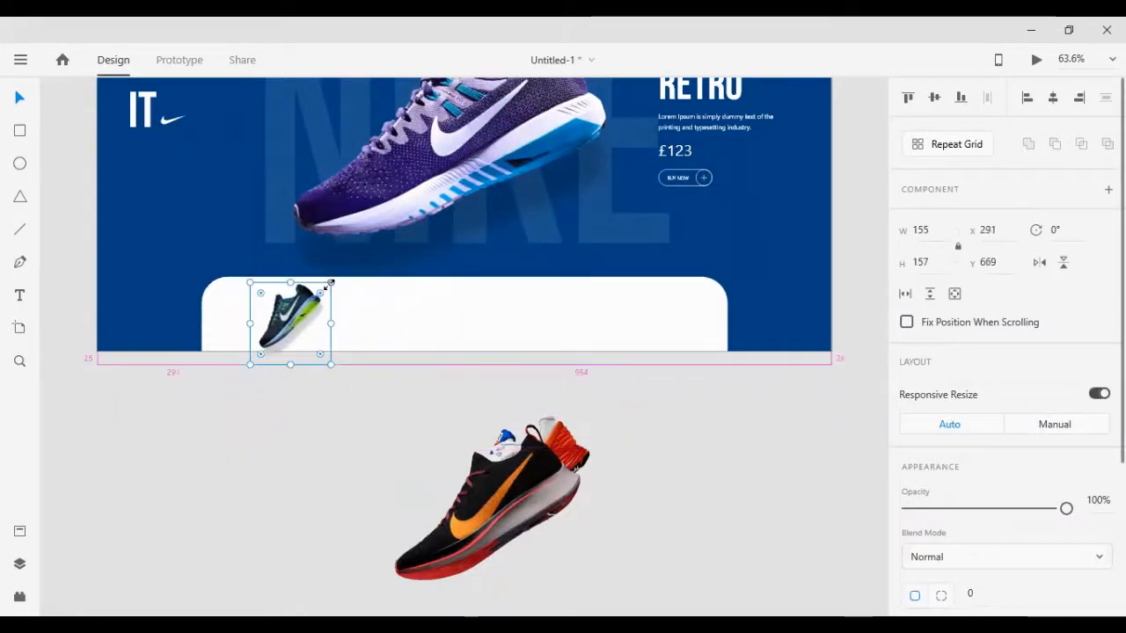
{"action": "left_click_drag", "start_coordinate": [329, 282], "coordinate": [323, 289]}
{"action": "left_click_drag", "start_coordinate": [496, 466], "coordinate": [476, 358]}
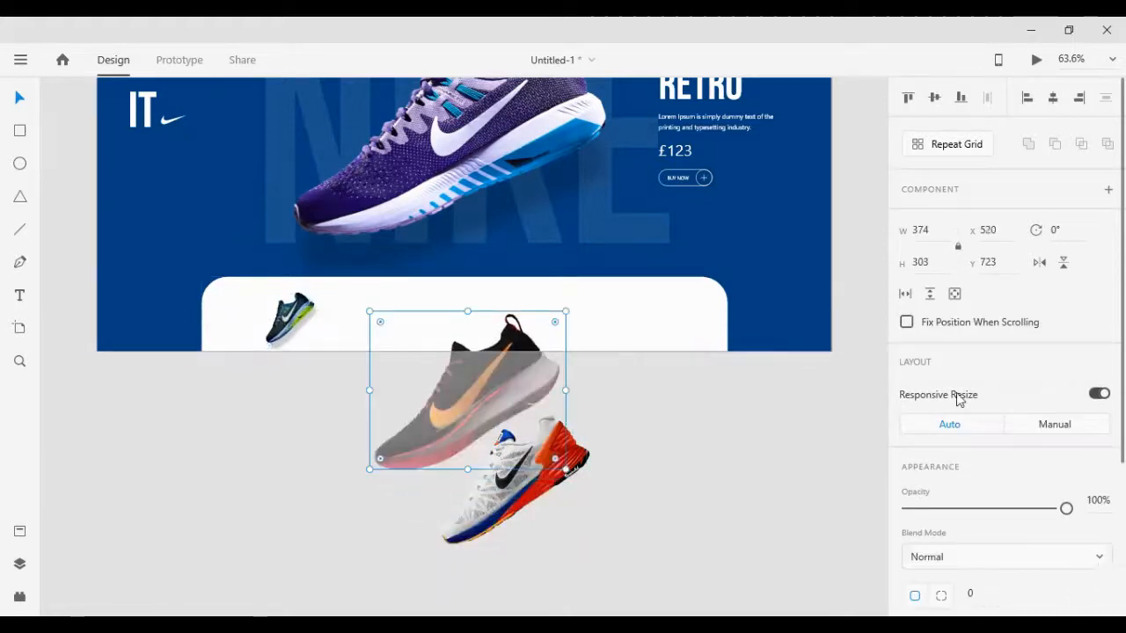
Set the white panel's top-left and top-right corner radii to 30
{"action": "left_click", "coordinate": [712, 326]}
{"action": "scroll", "coordinate": [1012, 438], "scroll_direction": "down", "scroll_amount": 1}
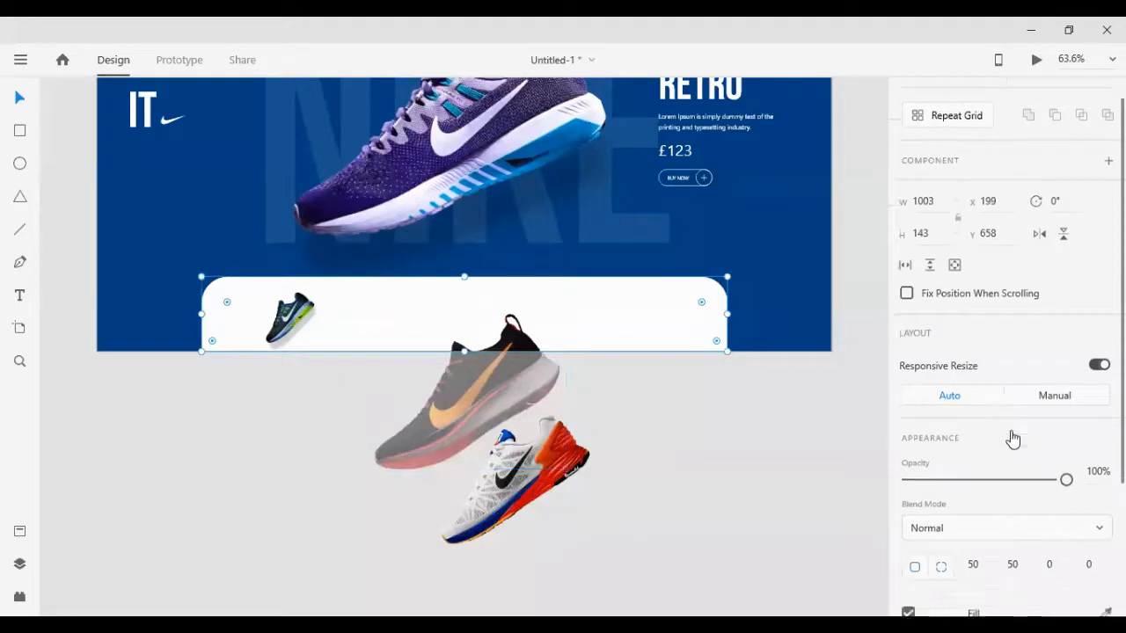
{"action": "scroll", "coordinate": [1012, 438], "scroll_direction": "down", "scroll_amount": 4}
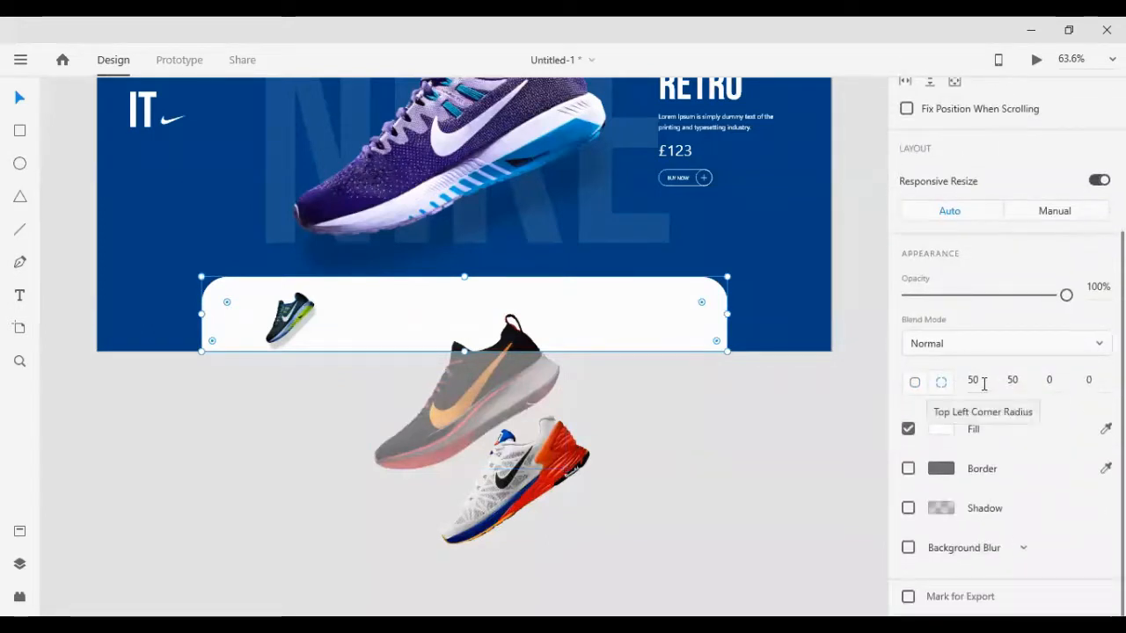
{"action": "left_click_drag", "start_coordinate": [984, 383], "coordinate": [952, 380]}
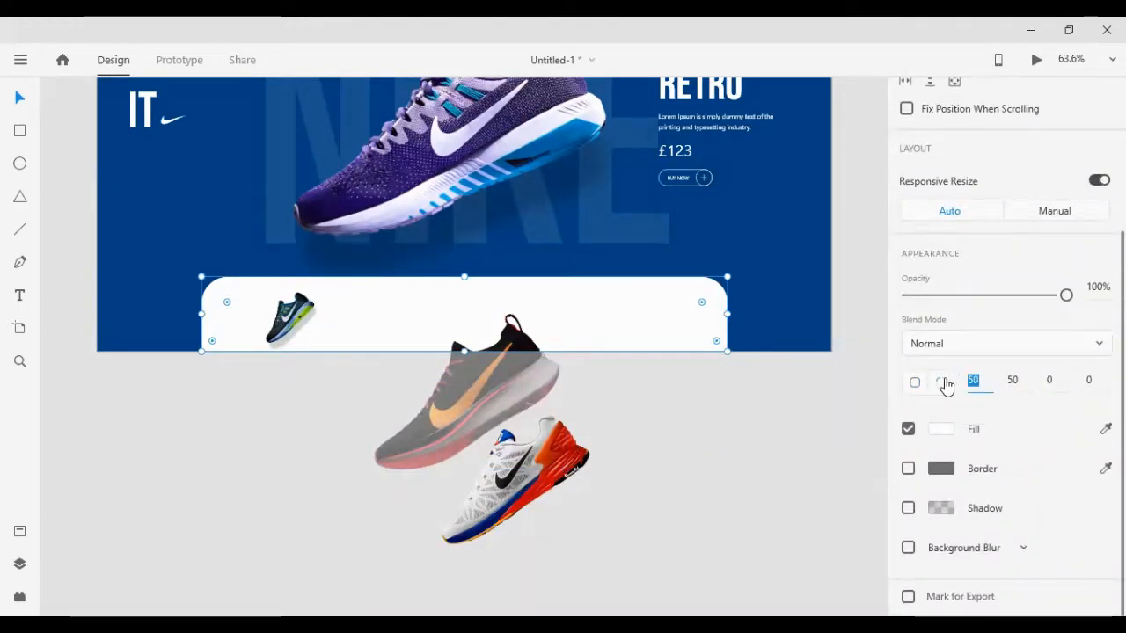
{"action": "type", "text": "3"}
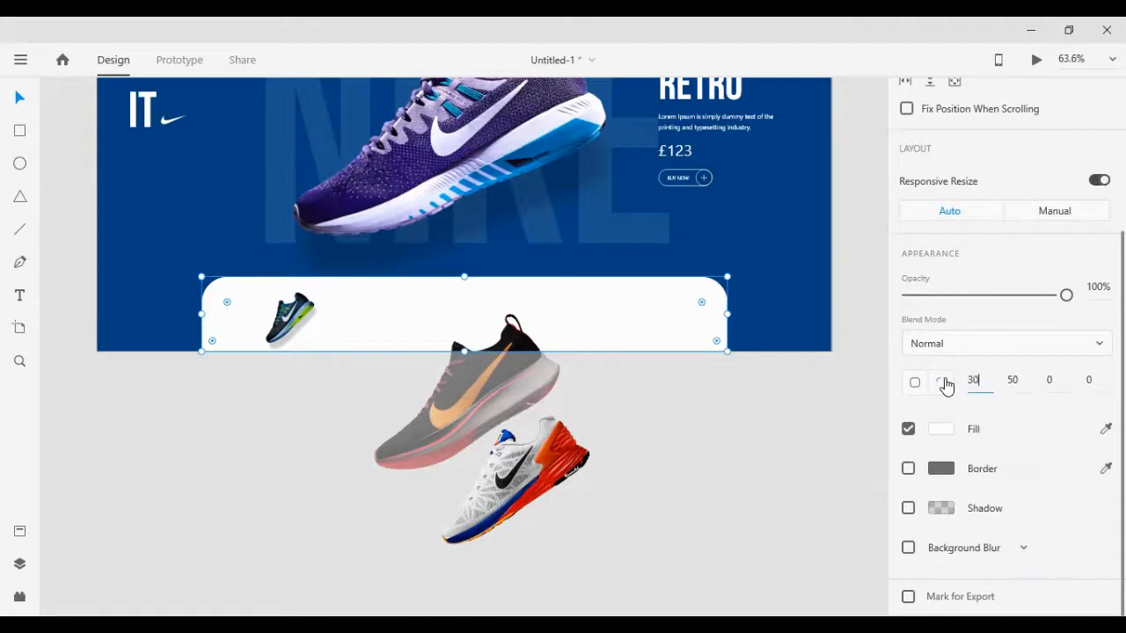
{"action": "key", "text": "Return"}
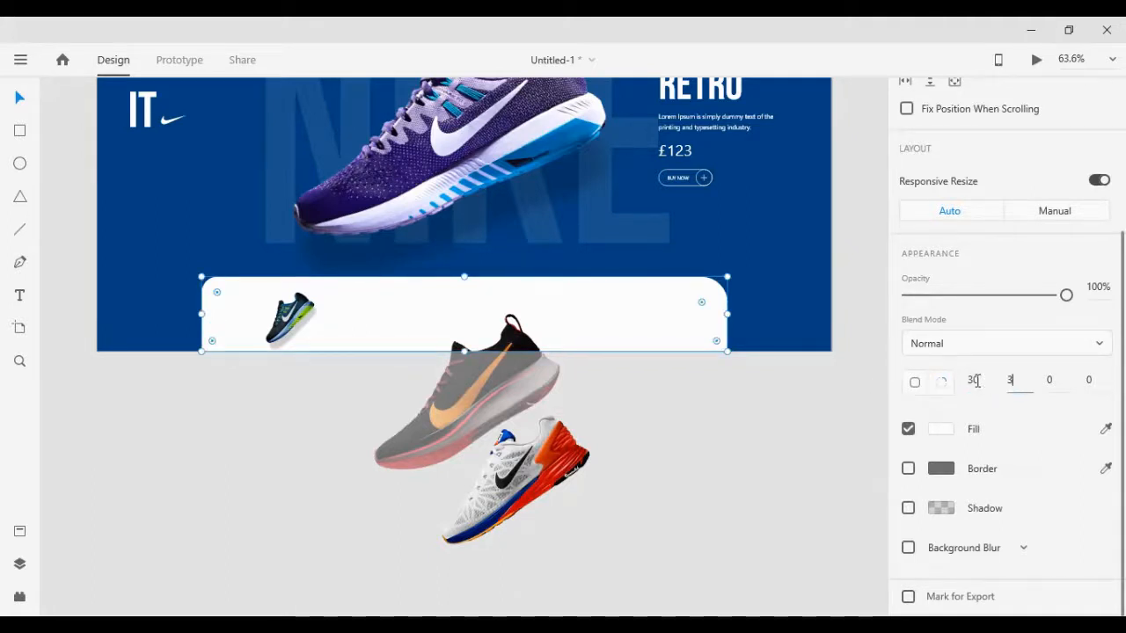
{"action": "key", "text": "Return"}
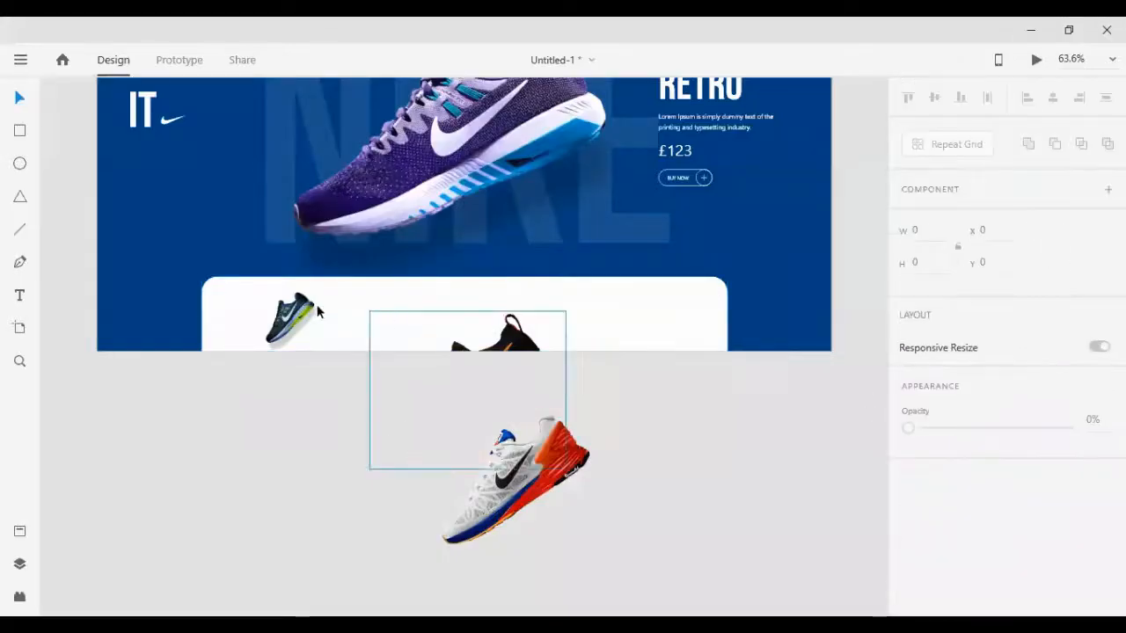
Shift the blue-green shoe slightly up and left, and shrink the black-orange shoe to about 130 × 106 to its right on the panel
{"action": "left_click", "coordinate": [280, 310]}
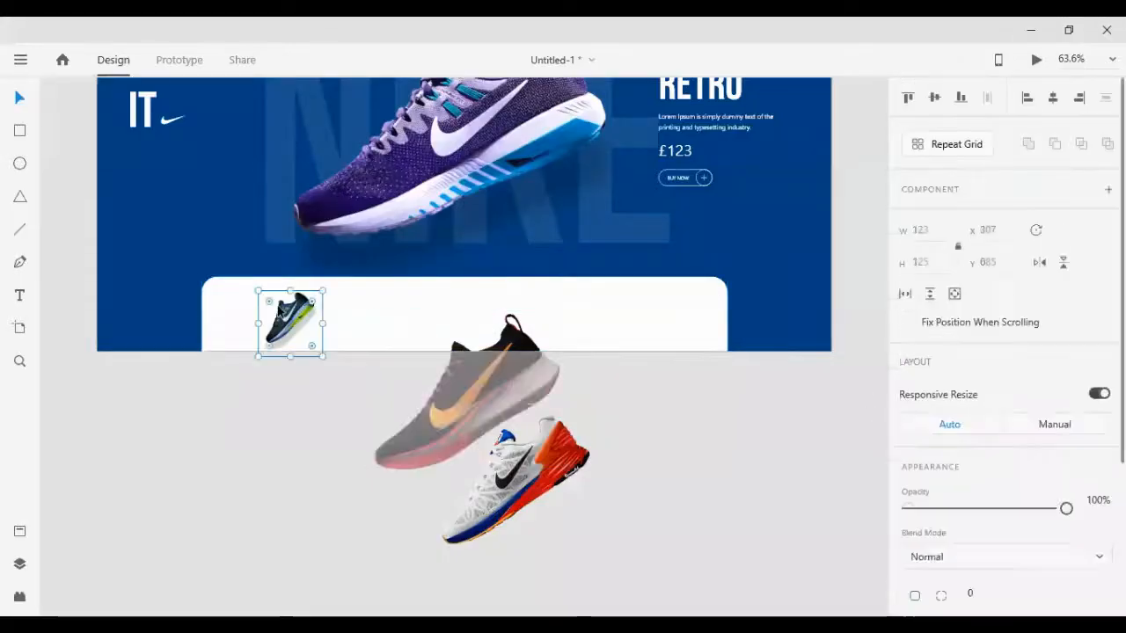
{"action": "left_click_drag", "start_coordinate": [279, 310], "coordinate": [257, 300]}
{"action": "left_click", "coordinate": [458, 400]}
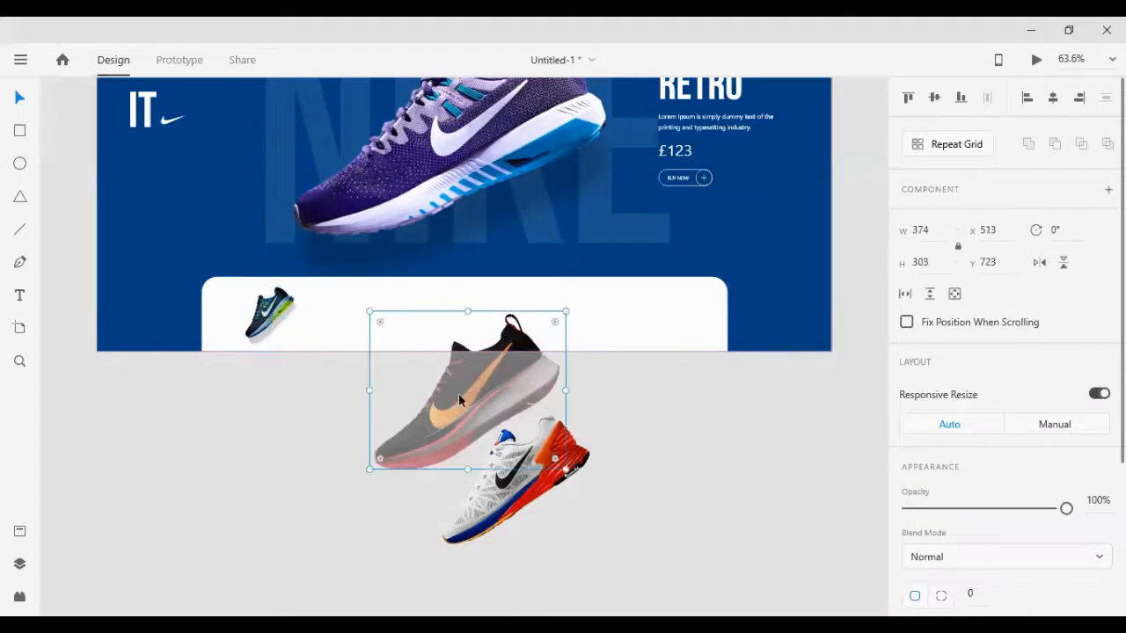
{"action": "left_click_drag", "start_coordinate": [458, 400], "coordinate": [415, 359]}
{"action": "left_click_drag", "start_coordinate": [521, 270], "coordinate": [407, 341]}
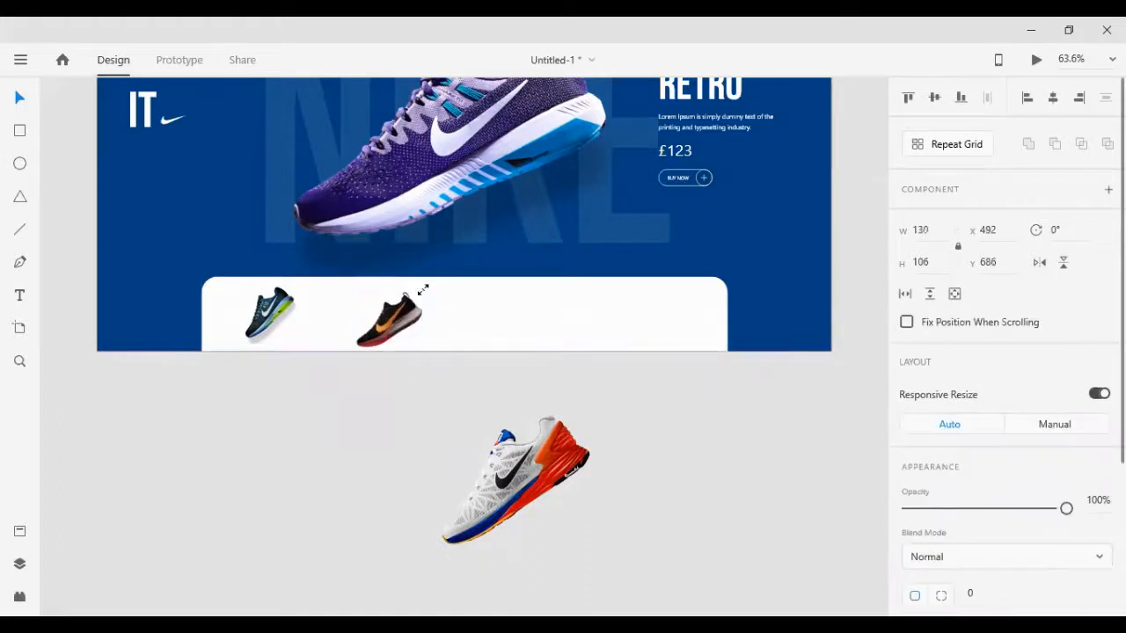
Shrink the white-orange shoe to about 117 × 104 toward the panel's right end and move the black-orange shoe just left of it
{"action": "left_click_drag", "start_coordinate": [514, 479], "coordinate": [484, 346]}
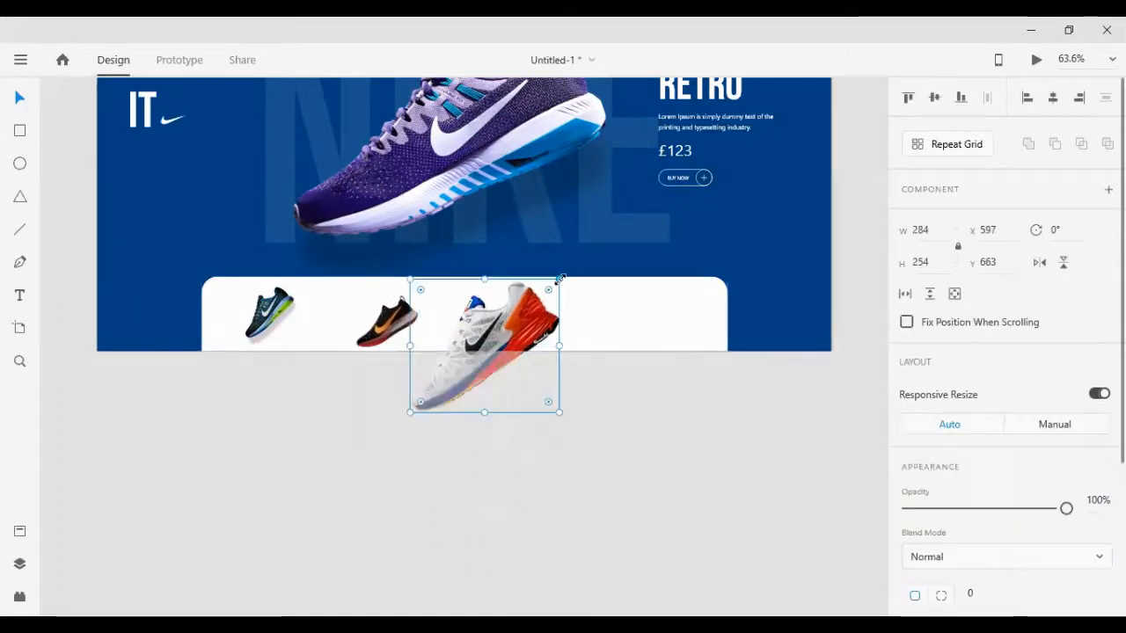
{"action": "left_click_drag", "start_coordinate": [560, 280], "coordinate": [590, 314]}
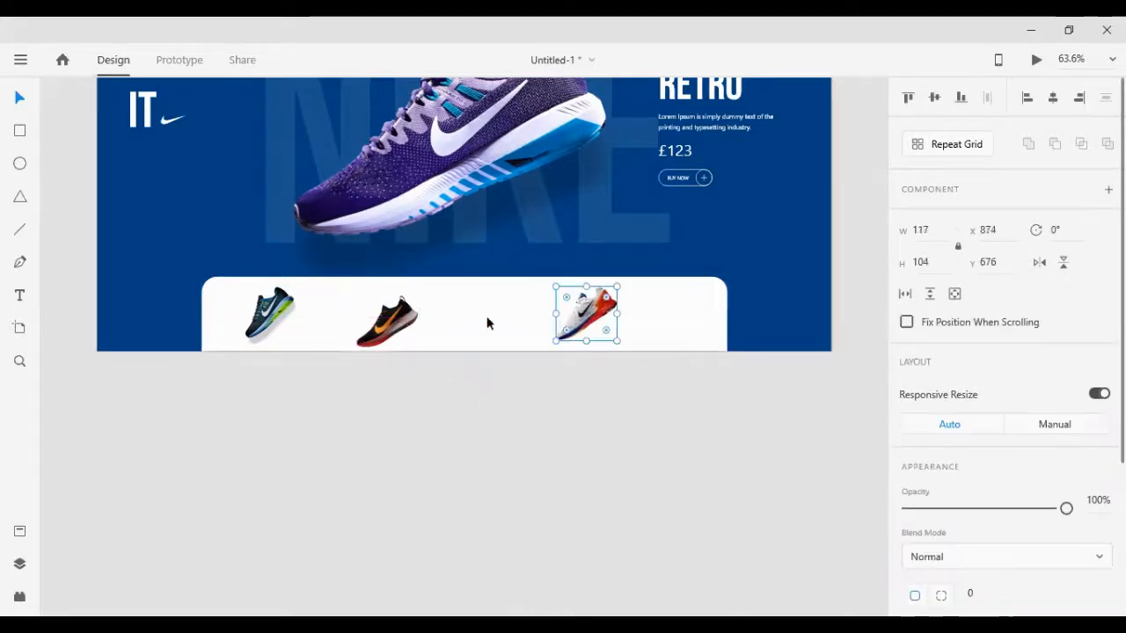
{"action": "left_click", "coordinate": [390, 331], "text": "shift"}
{"action": "left_click", "coordinate": [334, 381]}
{"action": "left_click_drag", "start_coordinate": [384, 332], "coordinate": [526, 304]}
{"action": "scroll", "coordinate": [696, 154], "scroll_direction": "up", "scroll_amount": 3}
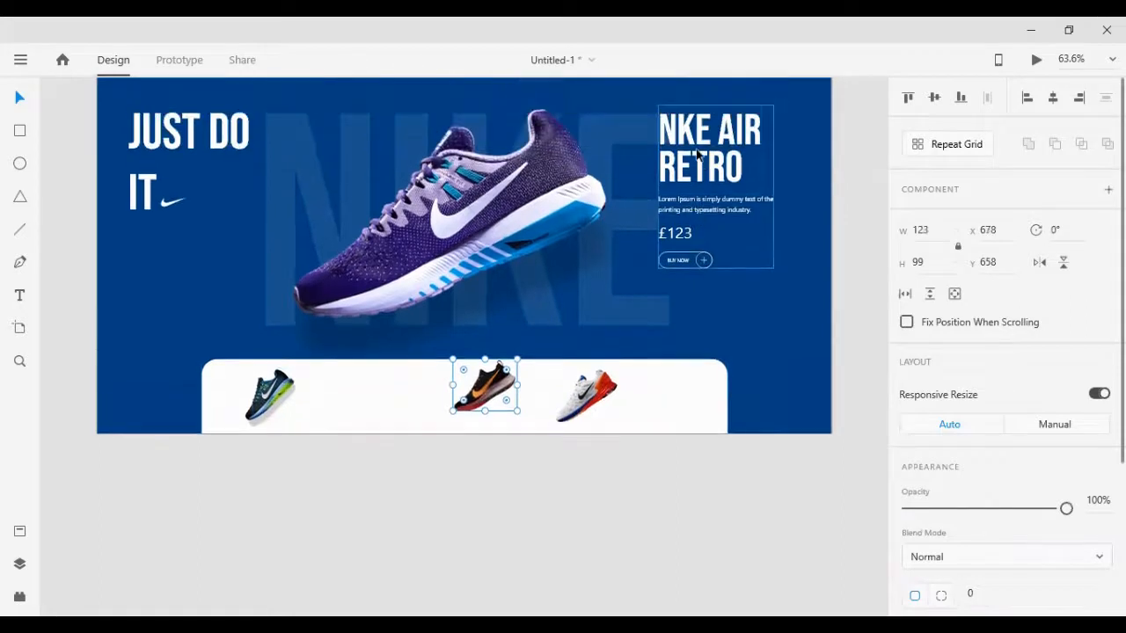
{"action": "double_click", "coordinate": [695, 149]}
{"action": "left_click_drag", "start_coordinate": [696, 149], "coordinate": [267, 469]}
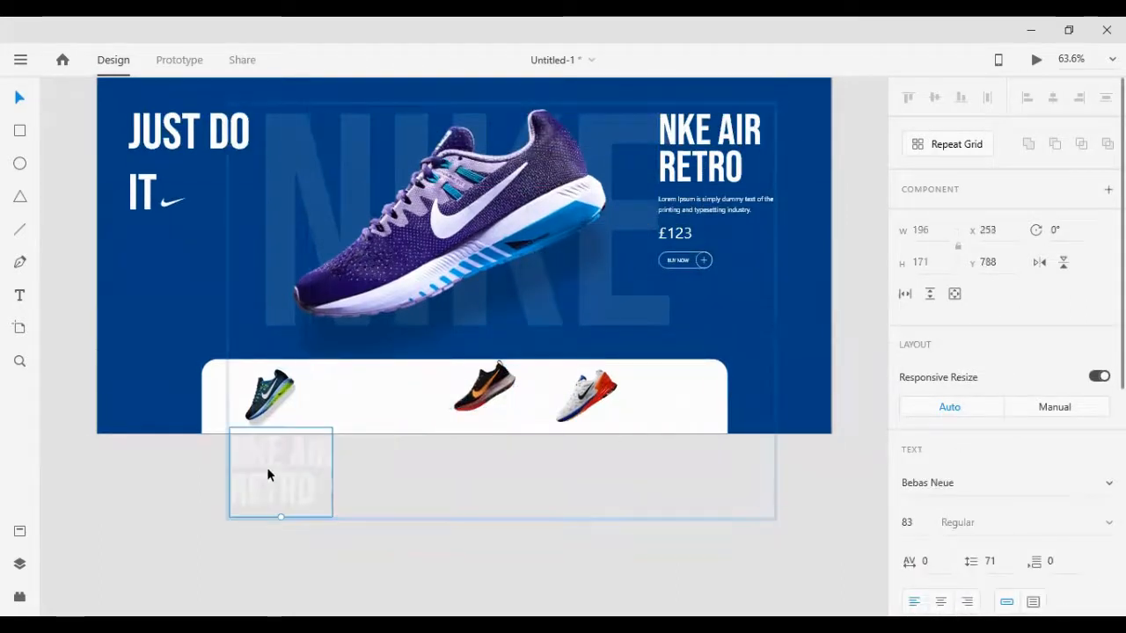
{"action": "key", "text": "ctrl+z"}
{"action": "left_click", "coordinate": [287, 467]}
Duplicate the NKE AIR RETRO text group to the empty area below the artboard and ungroup the copy
{"action": "left_click", "coordinate": [710, 206]}
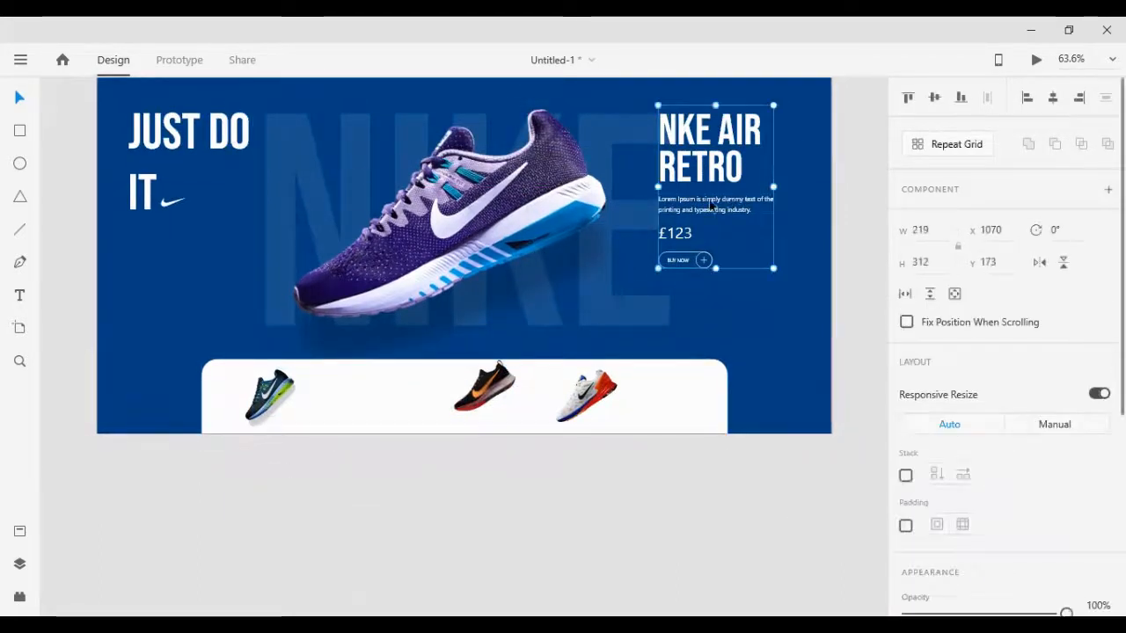
{"action": "left_click_drag", "start_coordinate": [703, 201], "coordinate": [150, 519]}
{"action": "scroll", "coordinate": [150, 522], "scroll_direction": "down", "scroll_amount": 2}
{"action": "right_click", "coordinate": [186, 448]}
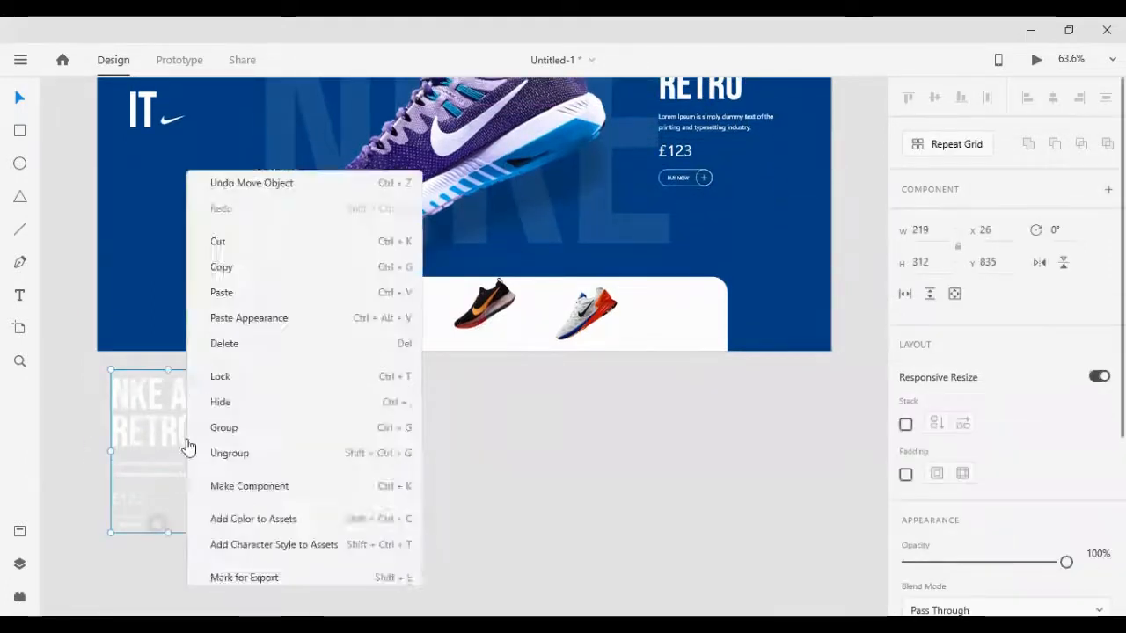
{"action": "left_click", "coordinate": [233, 301]}
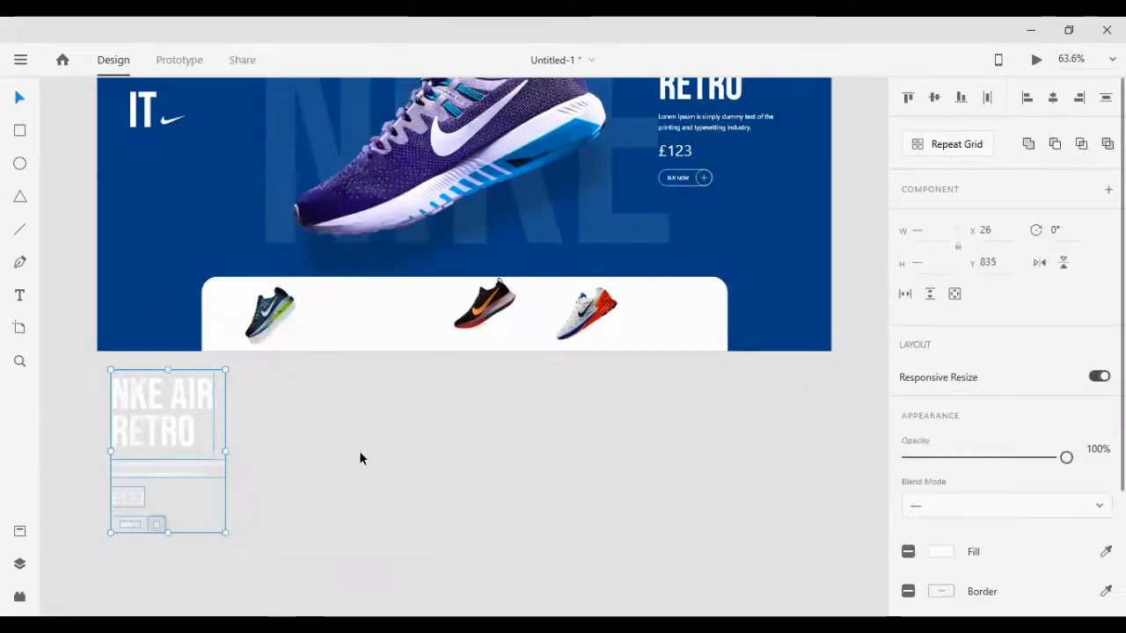
{"action": "left_click", "coordinate": [91, 397]}
{"action": "left_click", "coordinate": [144, 422]}
{"action": "left_click_drag", "start_coordinate": [143, 422], "coordinate": [362, 330]}
{"action": "left_click_drag", "start_coordinate": [156, 464], "coordinate": [282, 441]}
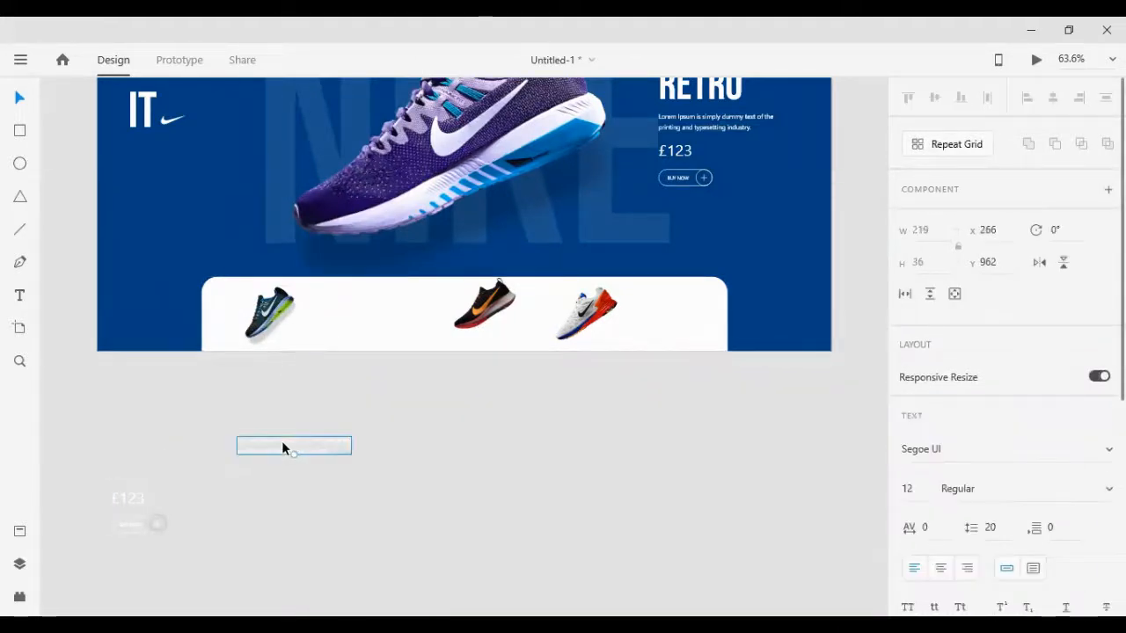
{"action": "key", "text": "ctrl+z"}
{"action": "key", "text": "ctrl+z"}
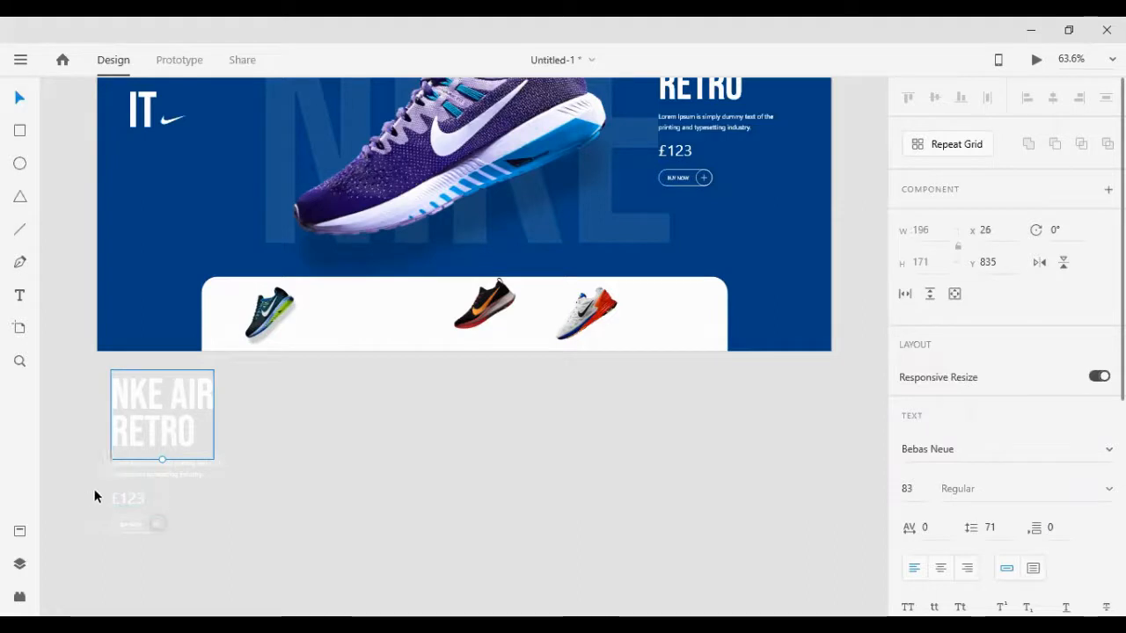
Move the copied heading, description and price beside the blue-green shoe and fill them with the dark purple sampled from the large shoe
{"action": "left_click_drag", "start_coordinate": [76, 413], "coordinate": [331, 380]}
{"action": "scroll", "coordinate": [1064, 411], "scroll_direction": "down", "scroll_amount": 4}
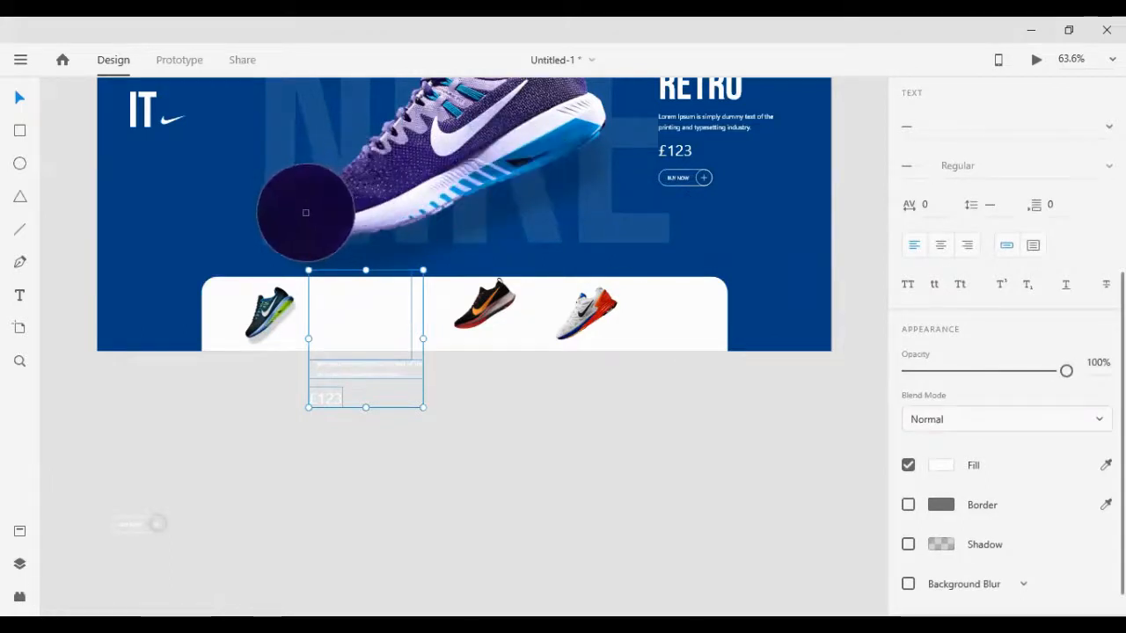
{"action": "left_click", "coordinate": [306, 212]}
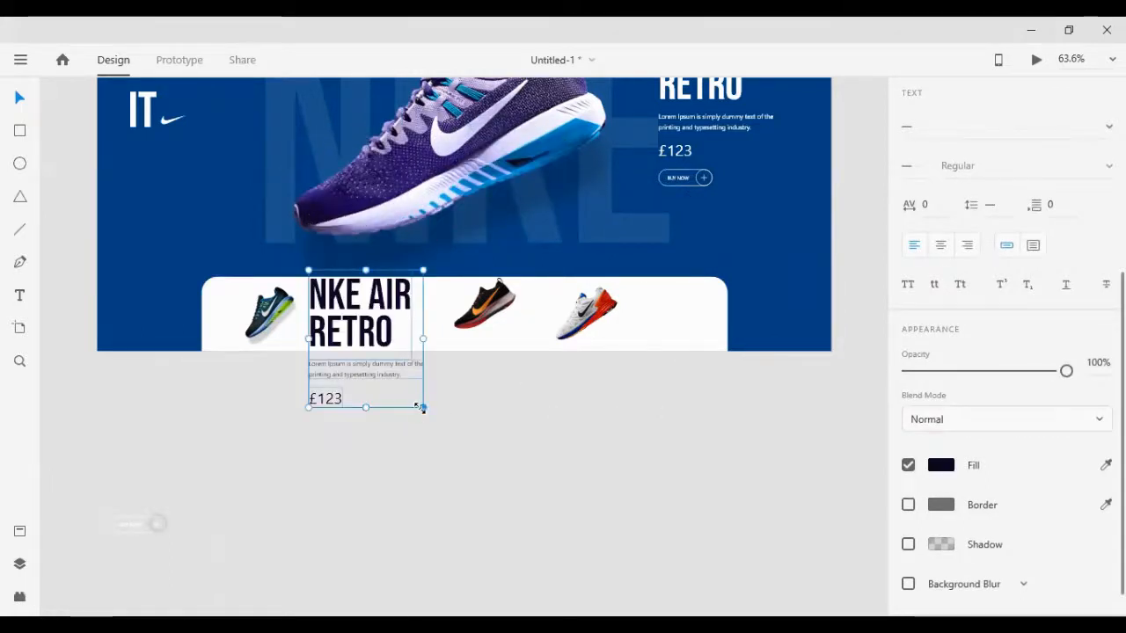
Shrink the copied heading, description and price together and place them beside the blue-green shoe at about X 398, Y 685
{"action": "left_click_drag", "start_coordinate": [422, 407], "coordinate": [313, 311]}
{"action": "scroll", "coordinate": [315, 309], "scroll_direction": "left", "scroll_amount": 3}
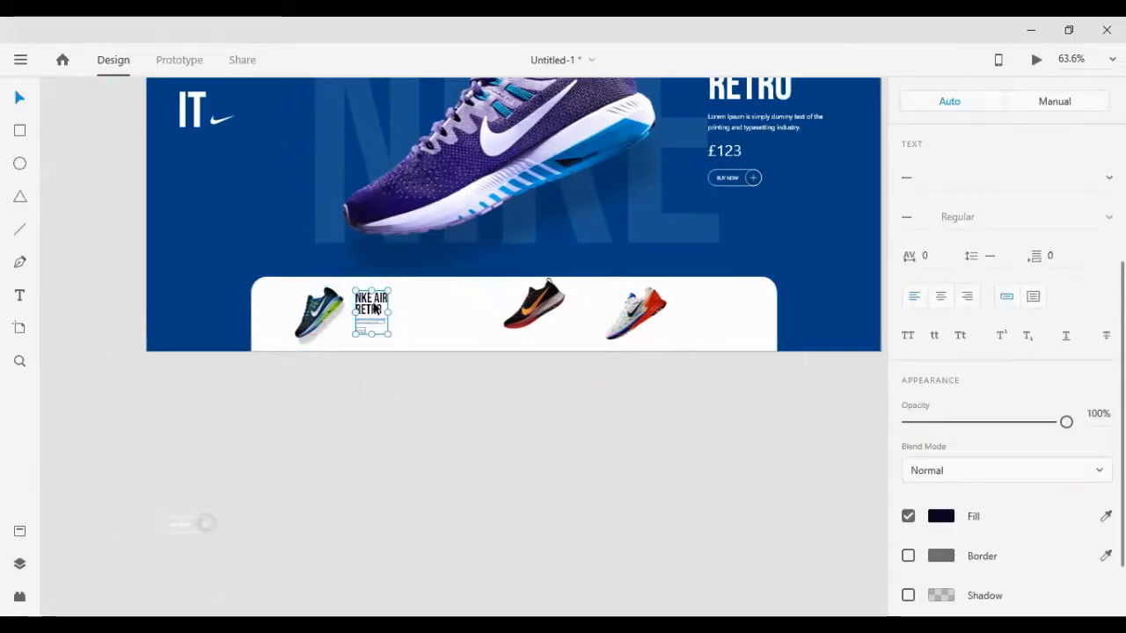
{"action": "scroll", "coordinate": [387, 295], "scroll_direction": "up", "scroll_amount": 2}
{"action": "scroll", "coordinate": [388, 299], "scroll_direction": "up", "scroll_amount": 5}
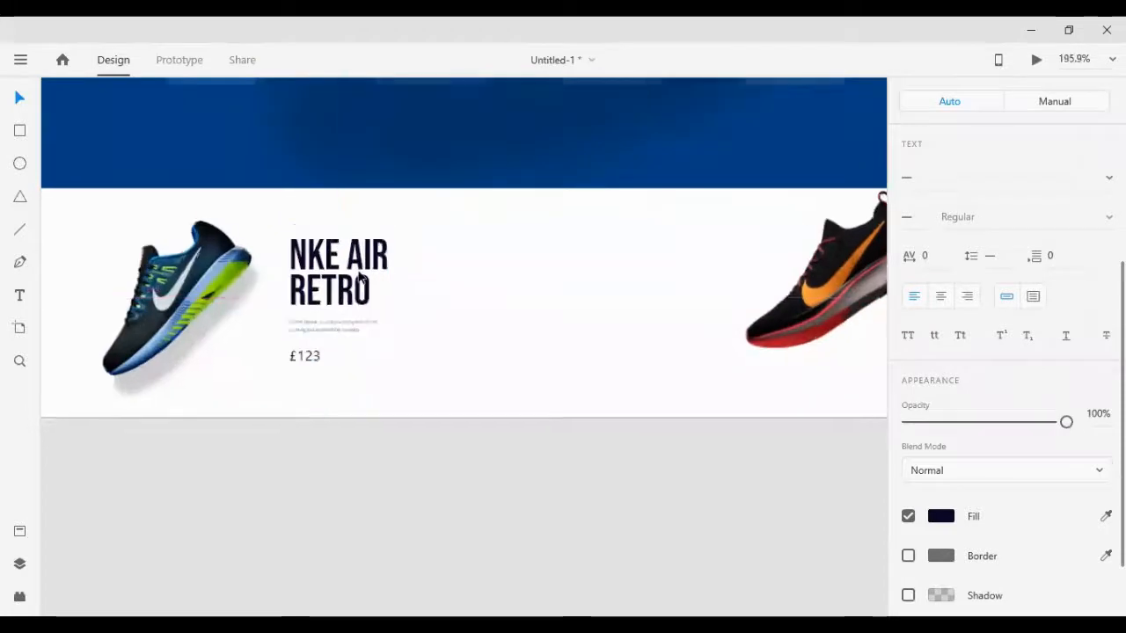
{"action": "left_click_drag", "start_coordinate": [358, 277], "coordinate": [366, 268]}
{"action": "key", "text": "Up"}
{"action": "key", "text": "Up"}
{"action": "key", "text": "Up"}
{"action": "key", "text": "Up"}
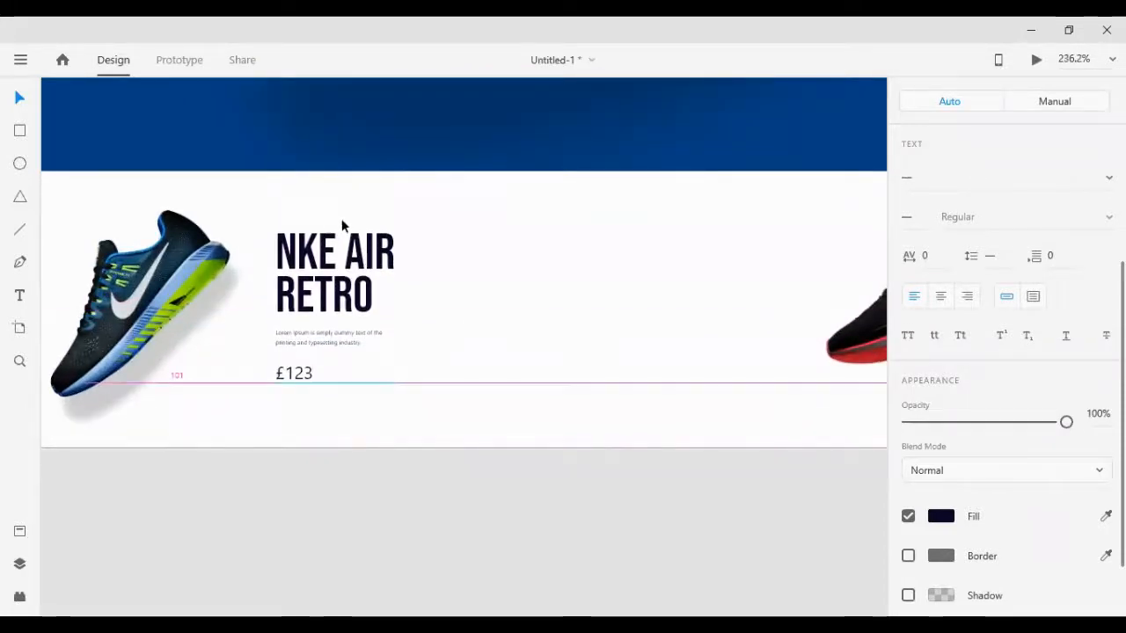
Add a horizontal guide to the artboard and align it with the top of the blue-green shoe
{"action": "scroll", "coordinate": [355, 203], "scroll_direction": "up", "scroll_amount": 2}
{"action": "scroll", "coordinate": [355, 204], "scroll_direction": "up", "scroll_amount": 3}
{"action": "scroll", "coordinate": [358, 205], "scroll_direction": "down", "scroll_amount": 10}
{"action": "scroll", "coordinate": [358, 201], "scroll_direction": "up", "scroll_amount": 5}
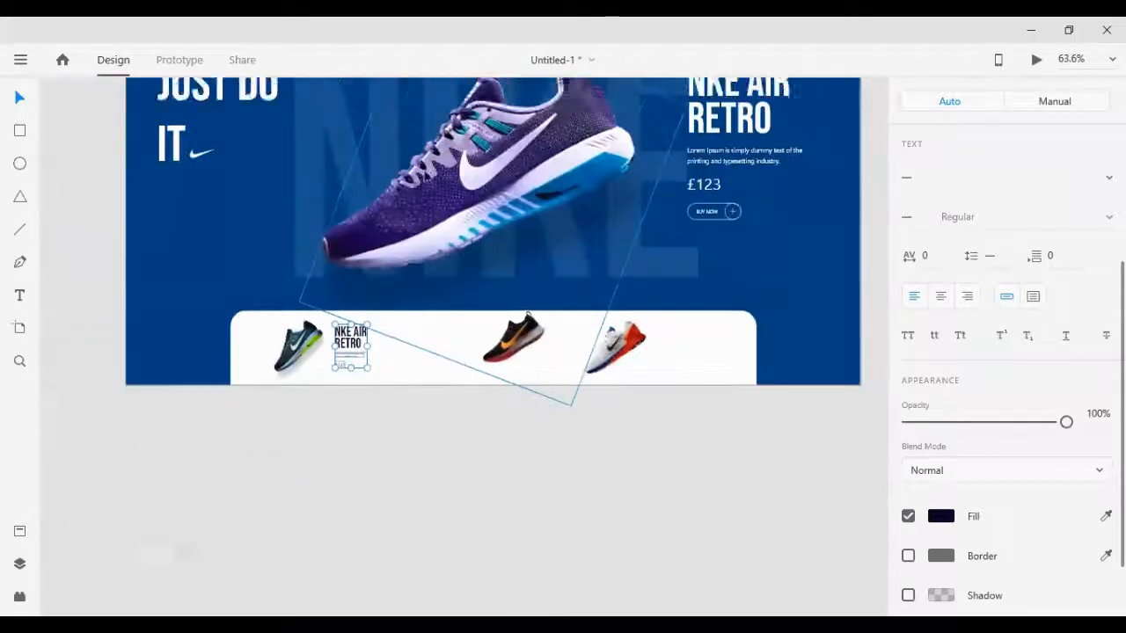
{"action": "left_click_drag", "start_coordinate": [406, 140], "coordinate": [361, 500]}
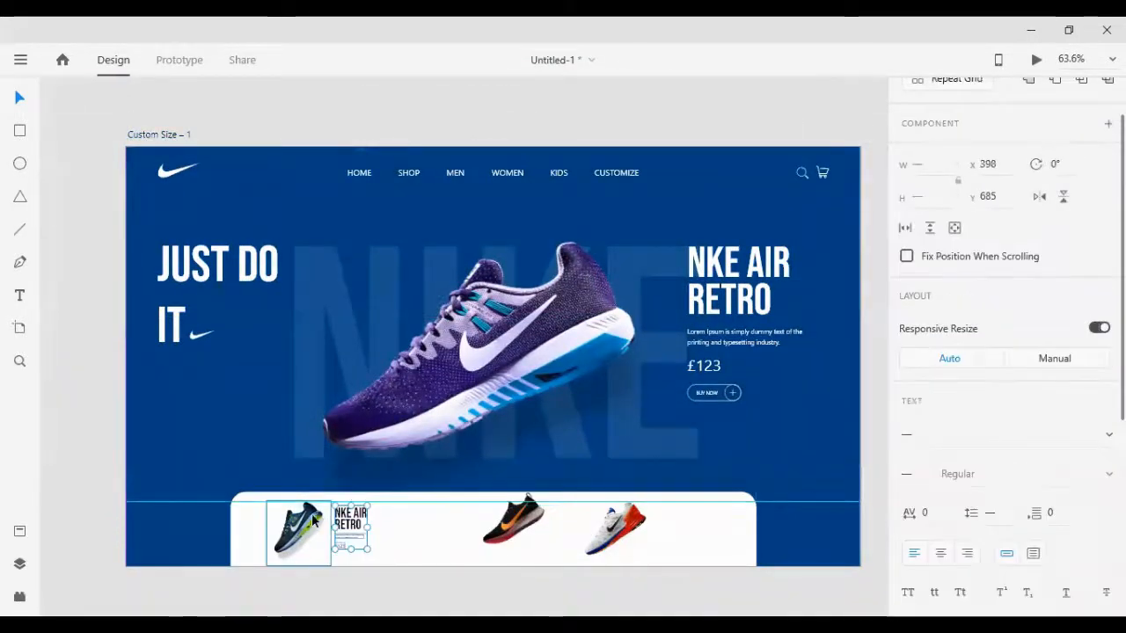
{"action": "scroll", "coordinate": [344, 516], "scroll_direction": "up", "scroll_amount": 10}
{"action": "scroll", "coordinate": [489, 380], "scroll_direction": "up", "scroll_amount": 1}
{"action": "scroll", "coordinate": [489, 381], "scroll_direction": "down", "scroll_amount": 1}
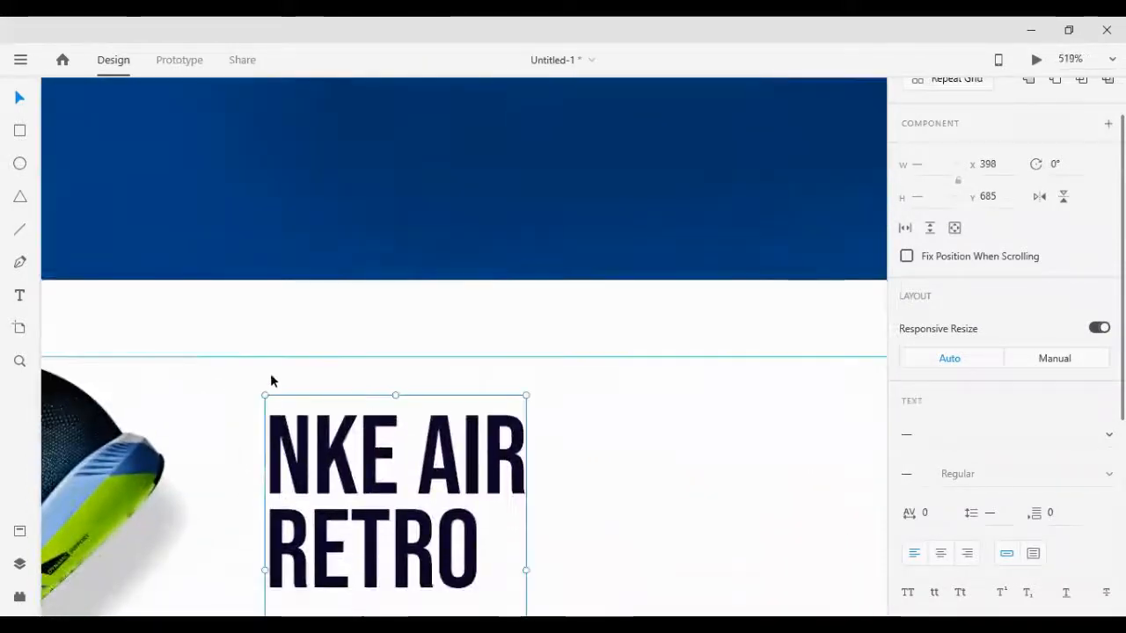
{"action": "scroll", "coordinate": [251, 393], "scroll_direction": "left", "scroll_amount": 2}
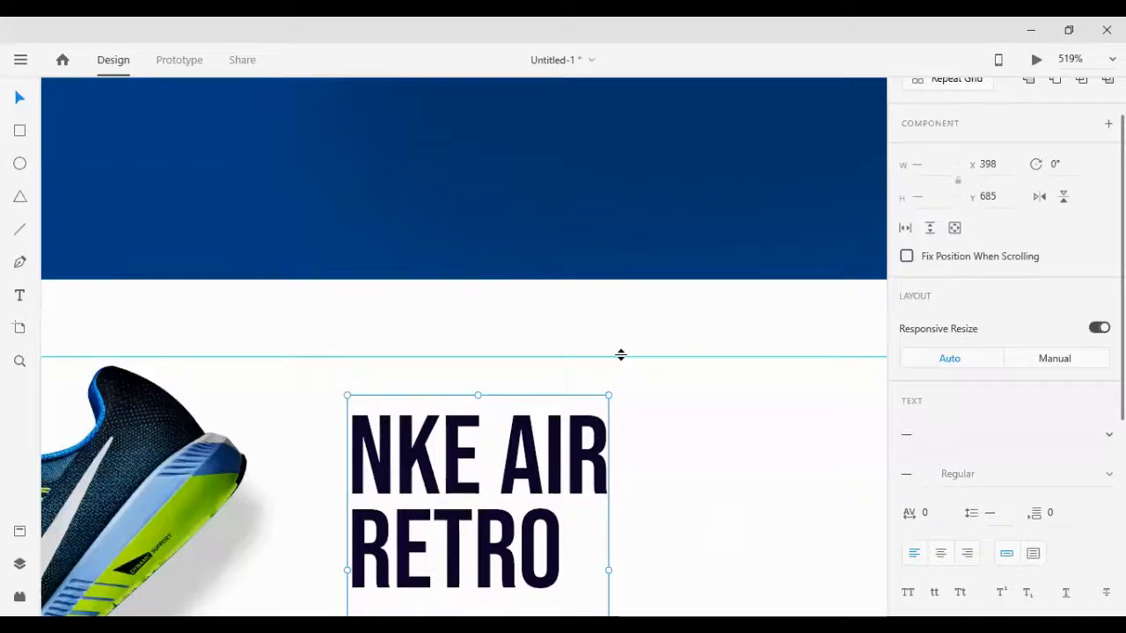
{"action": "left_click_drag", "start_coordinate": [622, 356], "coordinate": [622, 365]}
{"action": "scroll", "coordinate": [623, 365], "scroll_direction": "down", "scroll_amount": 2}
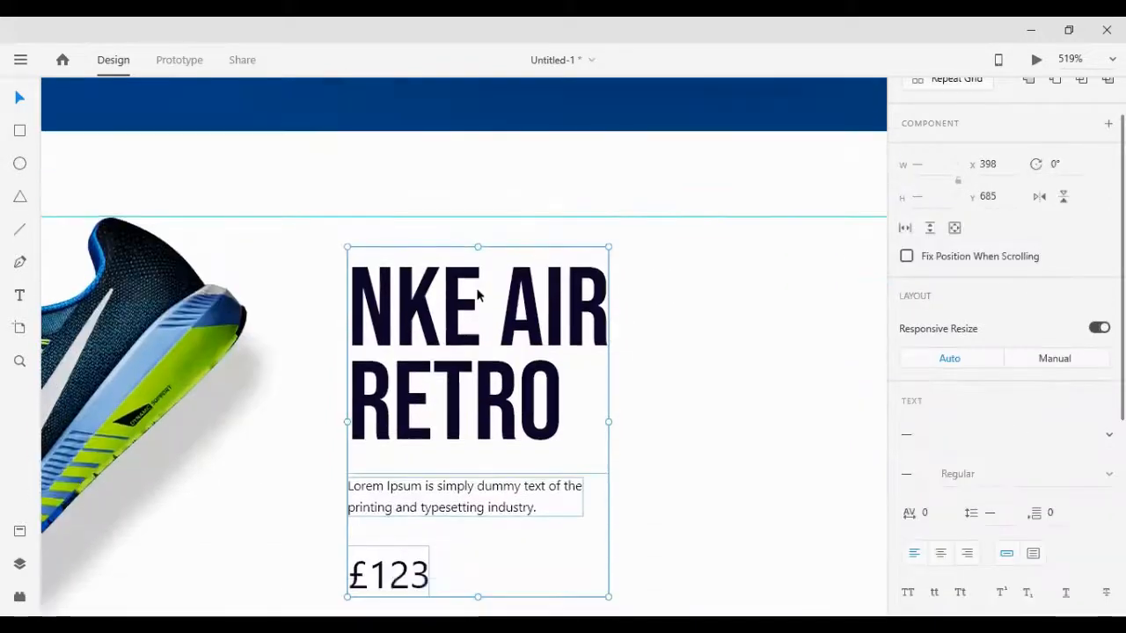
Move the text block up to Y 673 at X 398 so the top of the heading lines up with the guide
{"action": "key", "text": "shift+Up"}
{"action": "key", "text": "Up"}
{"action": "key", "text": "shift+Left"}
{"action": "key", "text": "shift+Left"}
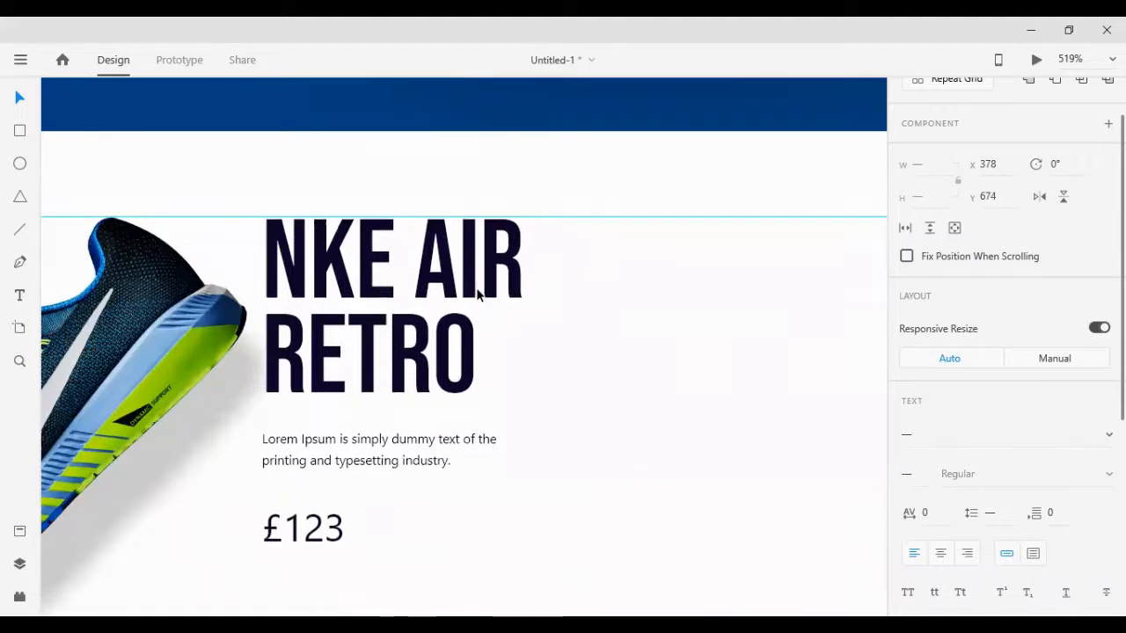
{"action": "key", "text": "shift+Right"}
{"action": "key", "text": "shift+Right"}
{"action": "key", "text": "Up"}
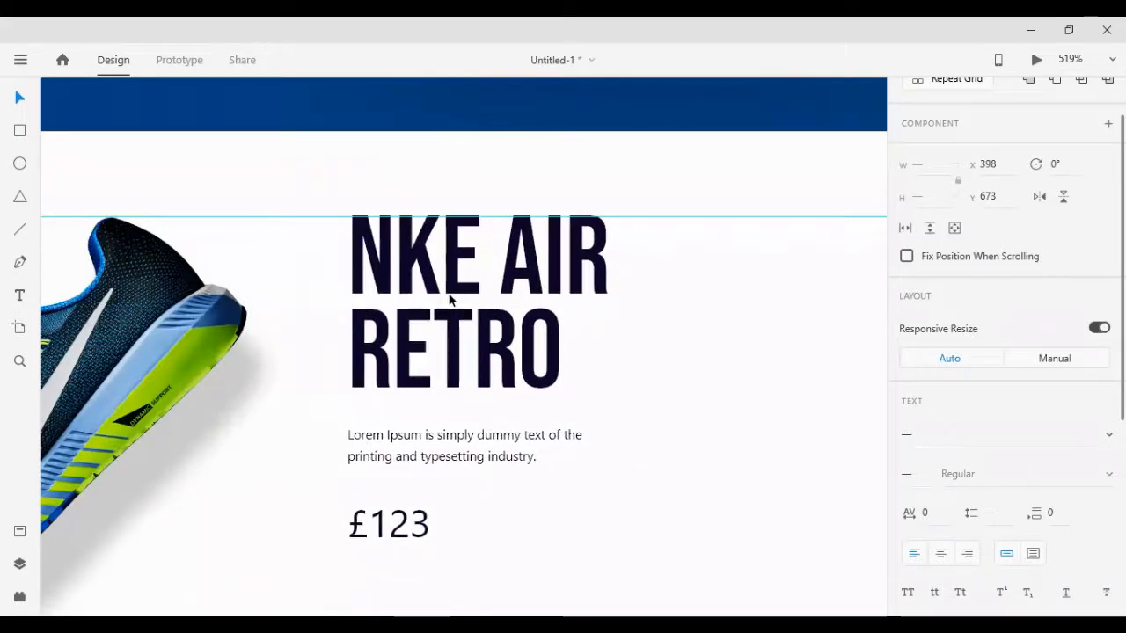
Fill the small heading, description and price with the dark blue sampled from the artboard background above the panel
{"action": "scroll", "coordinate": [674, 364], "scroll_direction": "down", "scroll_amount": 1}
{"action": "scroll", "coordinate": [1075, 450], "scroll_direction": "down", "scroll_amount": 5}
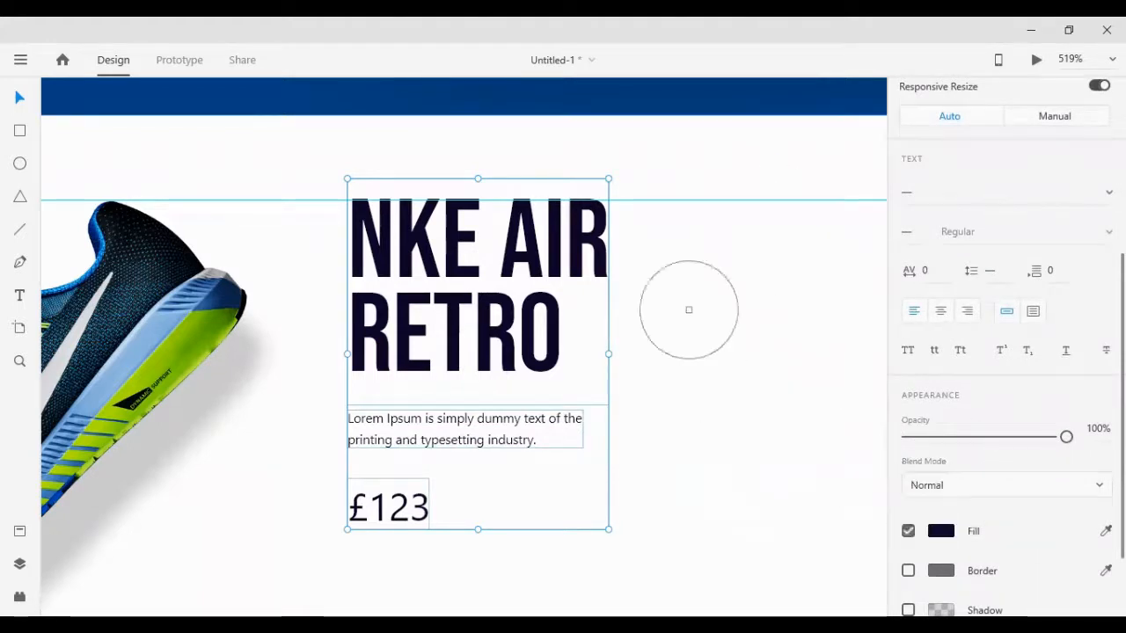
{"action": "left_click", "coordinate": [530, 241]}
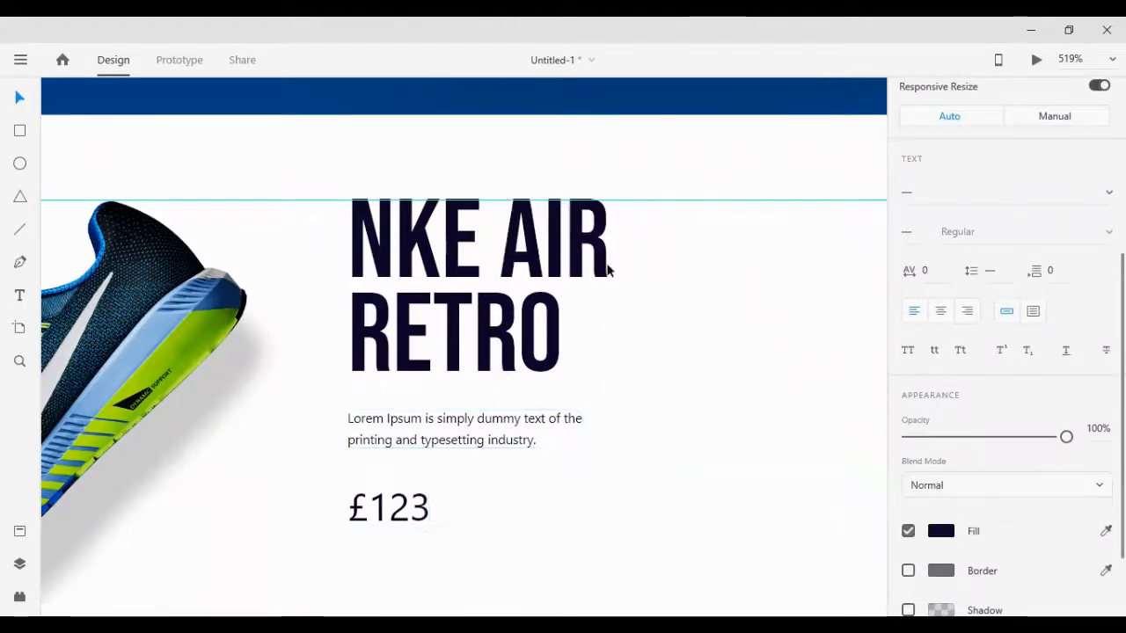
{"action": "scroll", "coordinate": [608, 271], "scroll_direction": "up", "scroll_amount": 5}
{"action": "scroll", "coordinate": [1100, 442], "scroll_direction": "down", "scroll_amount": 3}
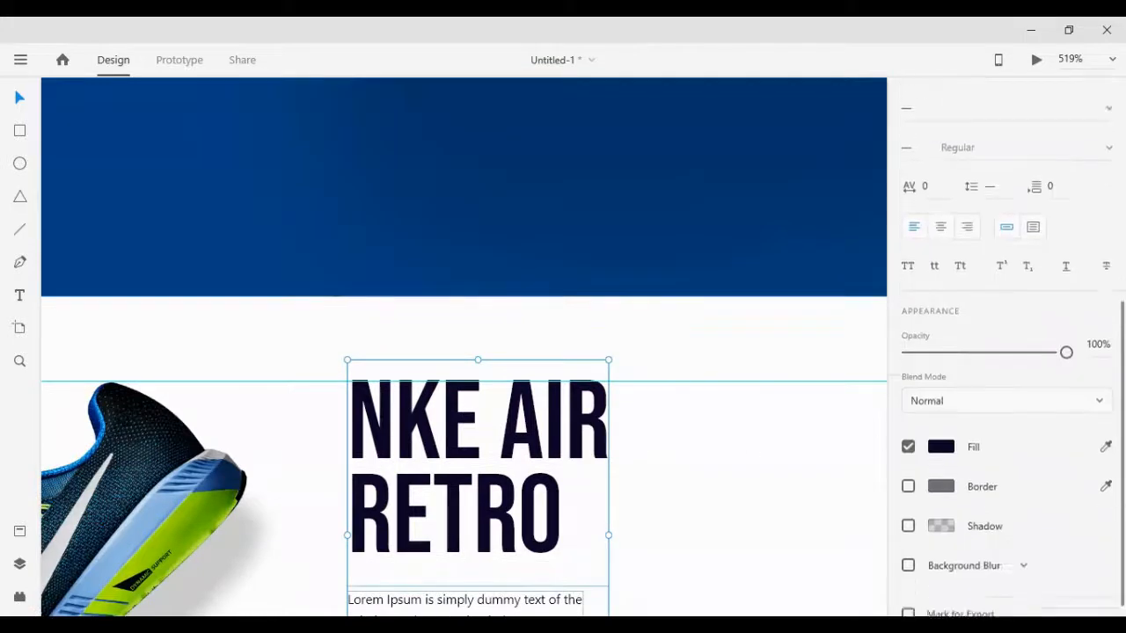
{"action": "left_click", "coordinate": [643, 100]}
{"action": "scroll", "coordinate": [662, 352], "scroll_direction": "down", "scroll_amount": 5}
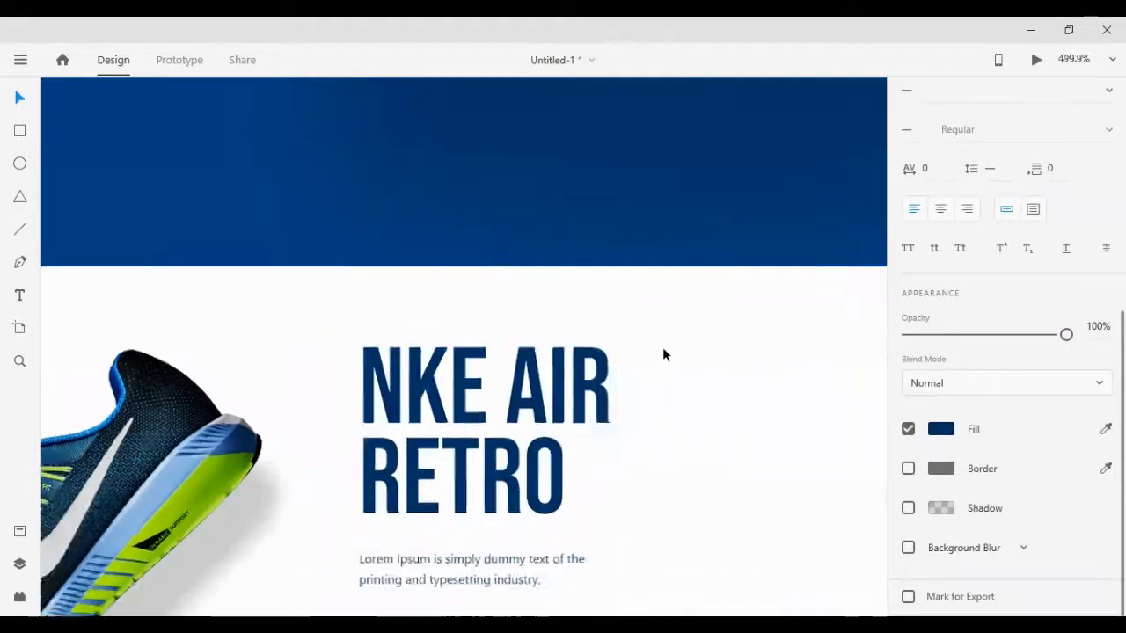
{"action": "scroll", "coordinate": [633, 356], "scroll_direction": "down", "scroll_amount": 1}
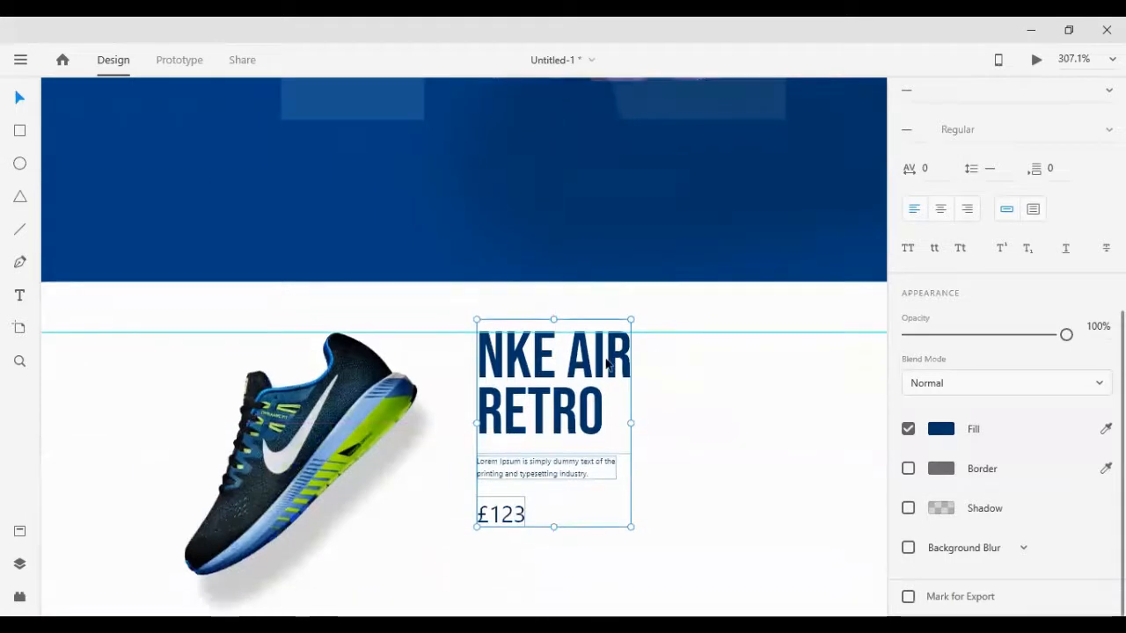
{"action": "left_click", "coordinate": [563, 478]}
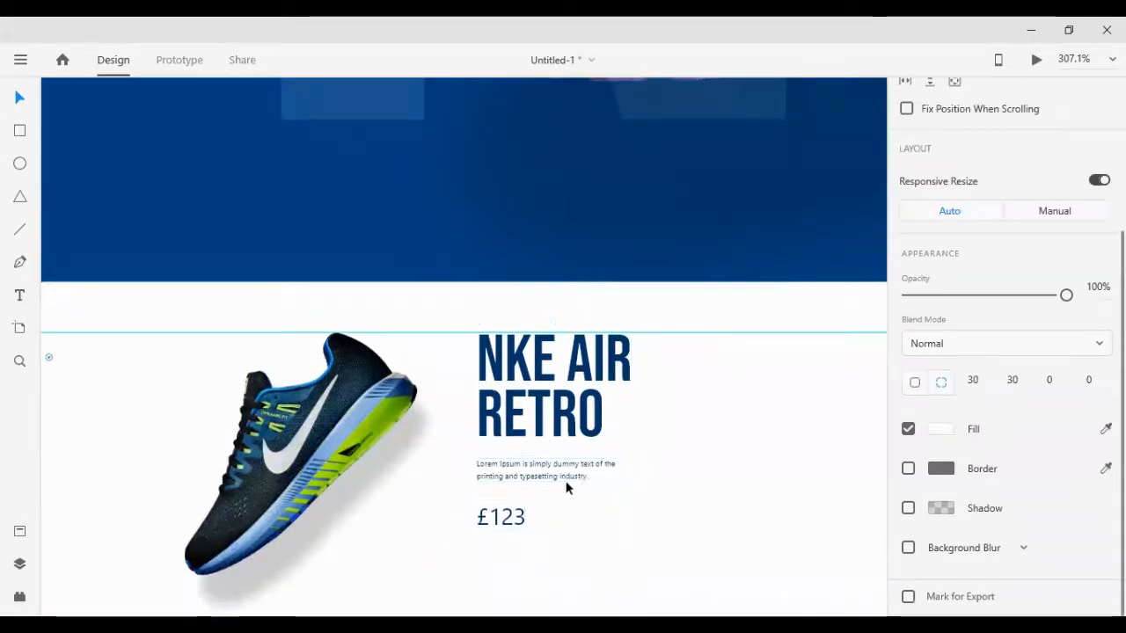
{"action": "right_click", "coordinate": [563, 478]}
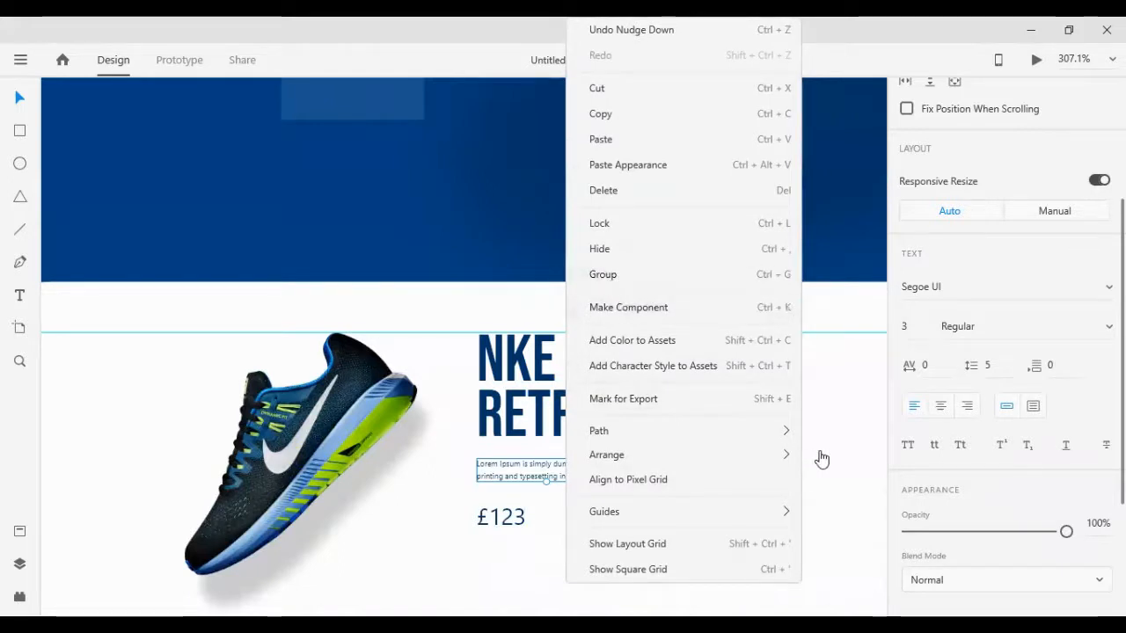
{"action": "key", "text": "Escape"}
{"action": "left_click", "coordinate": [780, 517]}
{"action": "left_click", "coordinate": [575, 474]}
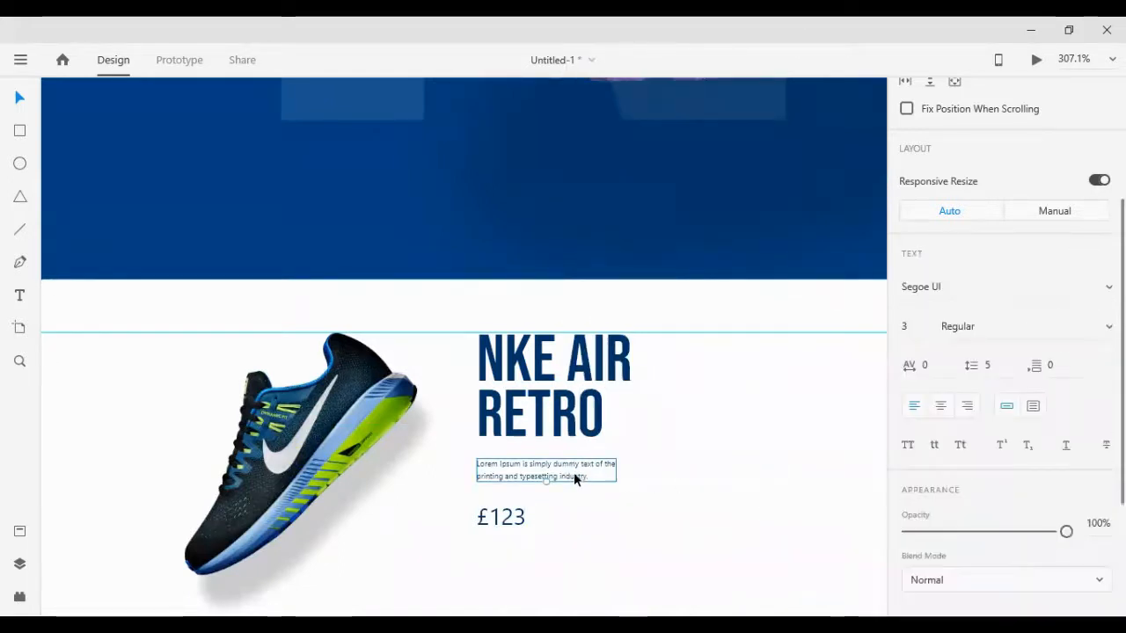
{"action": "key", "text": "ctrl+z"}
{"action": "key", "text": "ctrl+z"}
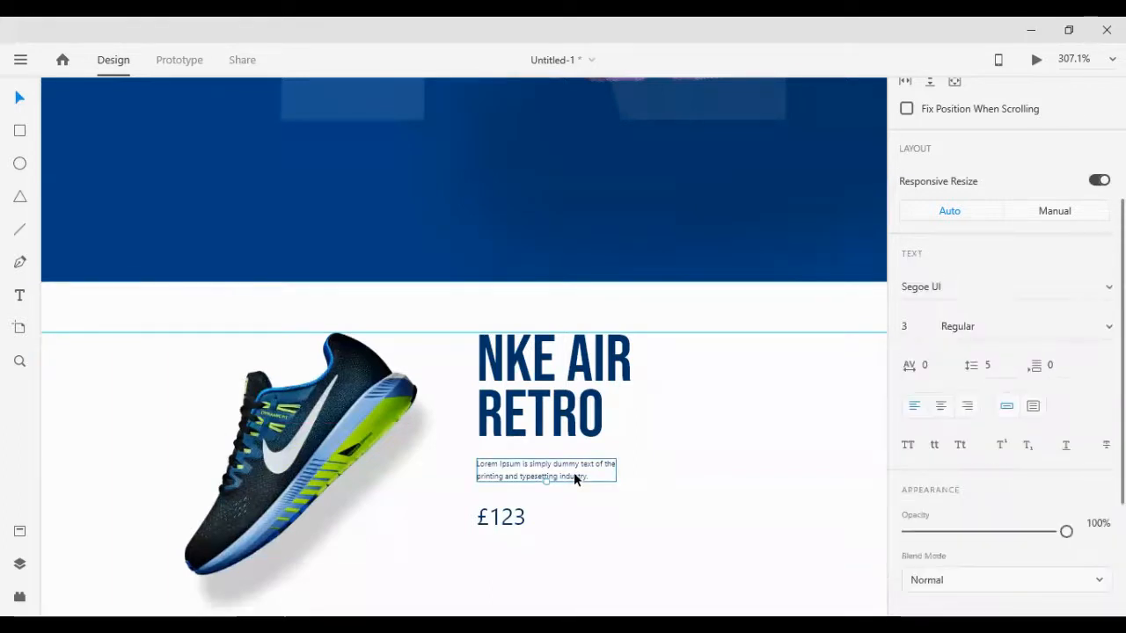
Move the small description up about 5 px so it sits close beneath the heading
{"action": "key", "text": "shift+Up"}
{"action": "key", "text": "Down"}
{"action": "key", "text": "Down"}
{"action": "key", "text": "Down"}
{"action": "key", "text": "Down"}
{"action": "key", "text": "Down"}
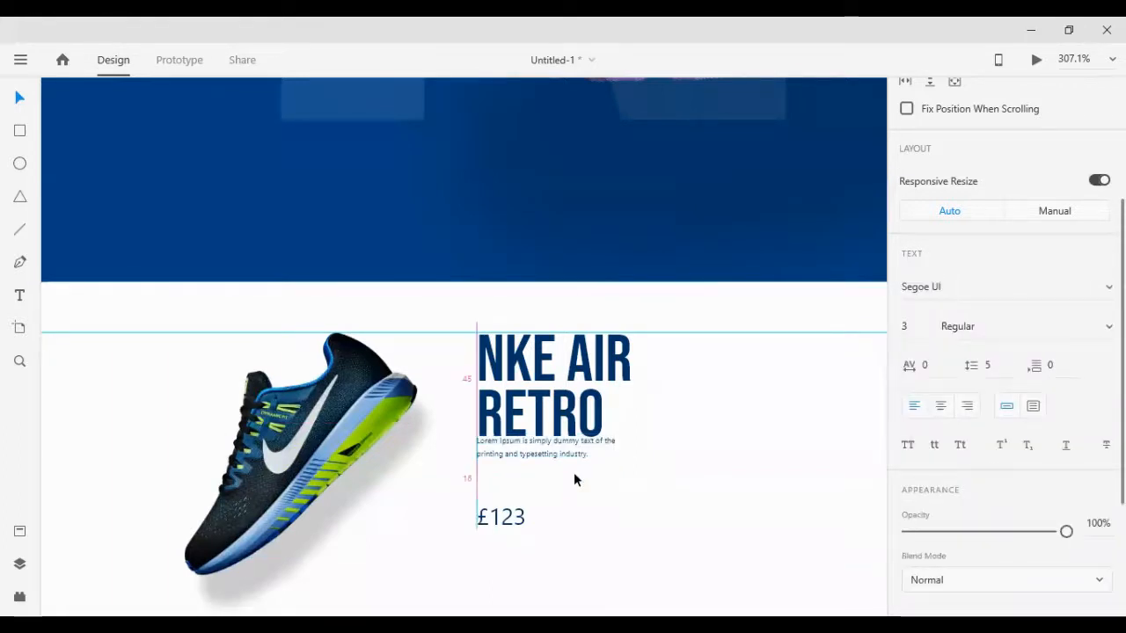
Move the small £123 price up so it sits just beneath the description
{"action": "left_click", "coordinate": [502, 523]}
{"action": "key", "text": "shift+Up"}
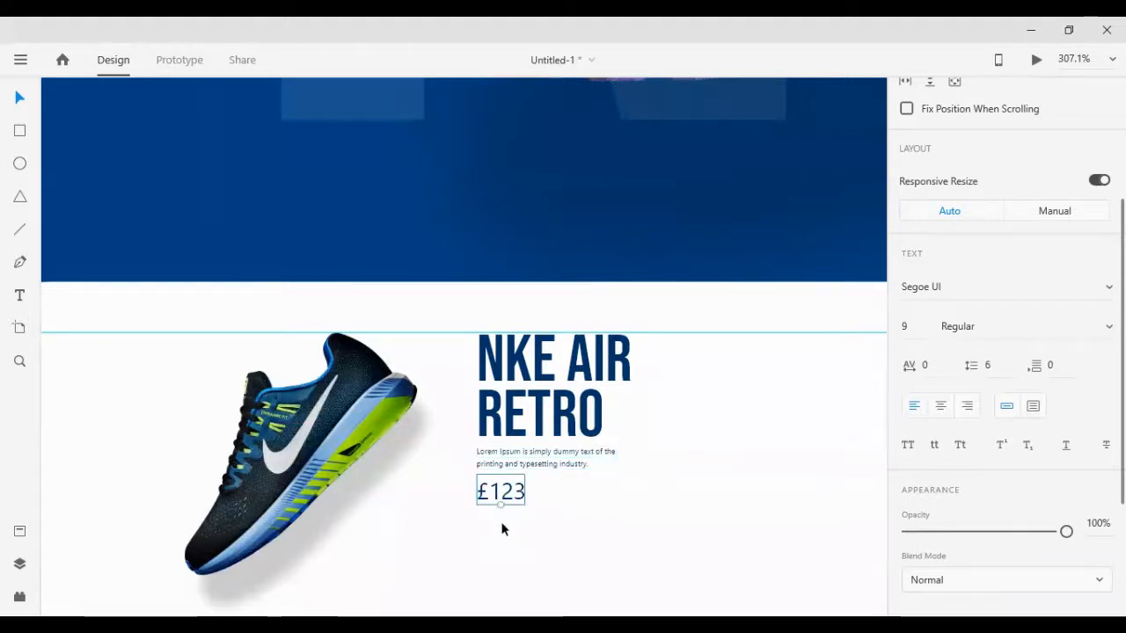
{"action": "key", "text": "shift+Up"}
{"action": "key", "text": "Down"}
{"action": "key", "text": "Down"}
{"action": "key", "text": "Down"}
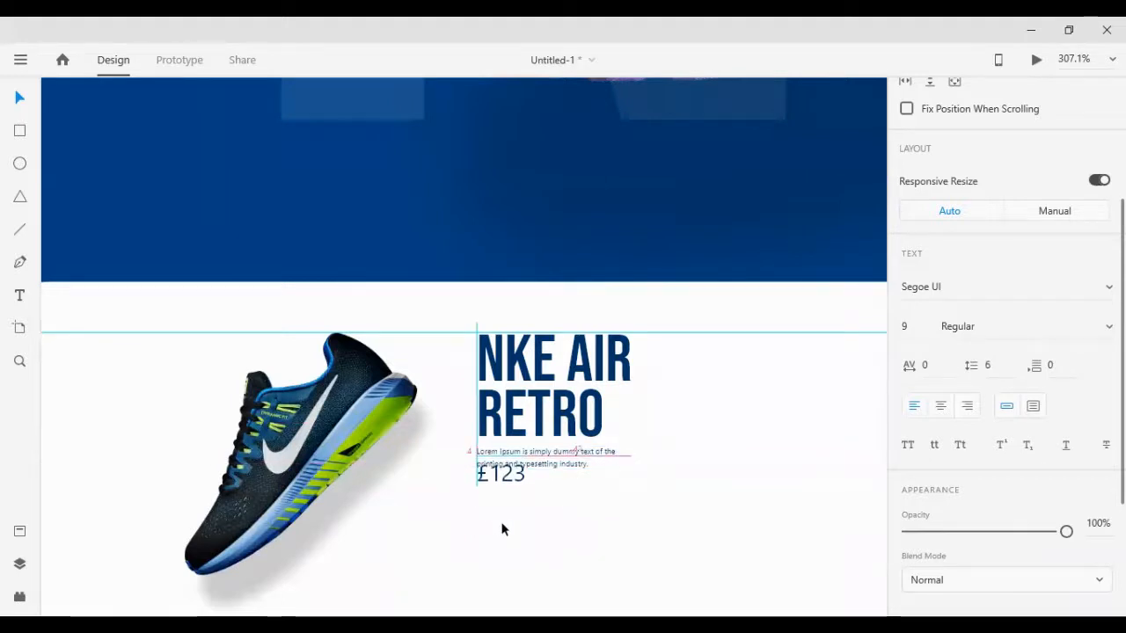
{"action": "key", "text": "Down"}
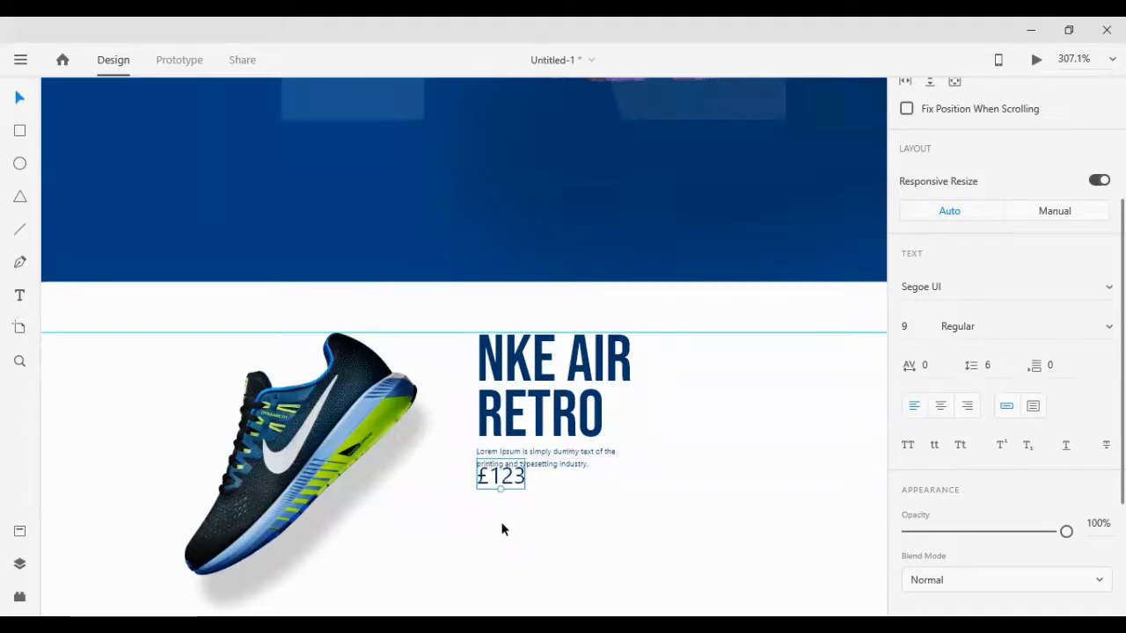
{"action": "key", "text": "Down"}
{"action": "key", "text": "Down"}
{"action": "key", "text": "Down"}
{"action": "key", "text": "Down"}
{"action": "key", "text": "Down"}
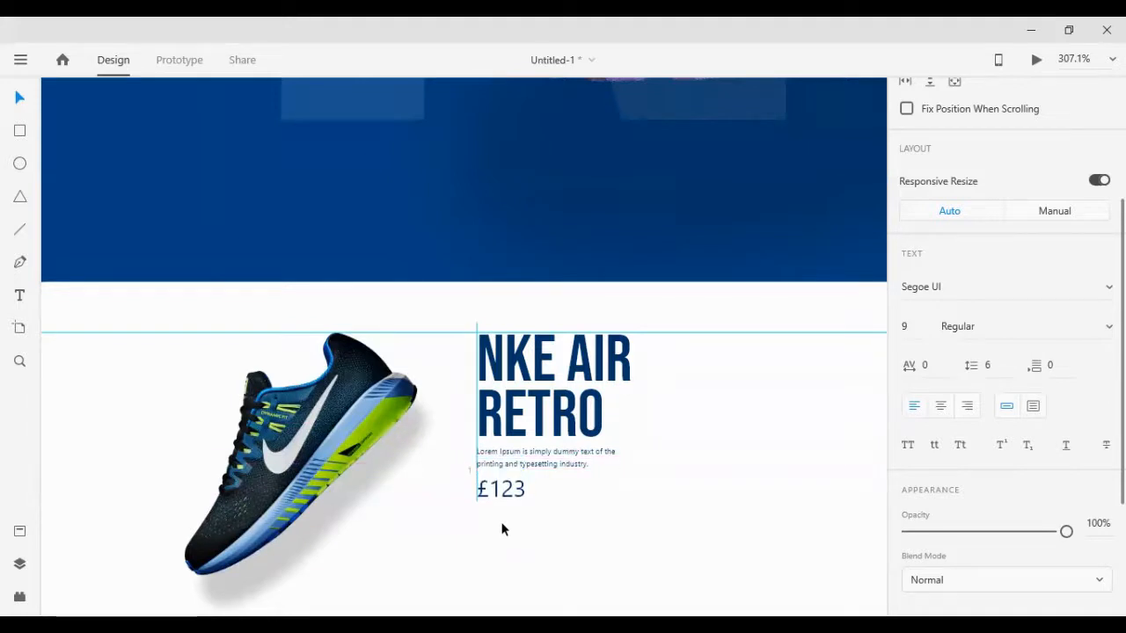
Delete the leftover copied BUY NOW label lying below the artboard, keeping the round plus button
{"action": "scroll", "coordinate": [722, 490], "scroll_direction": "down", "scroll_amount": 3}
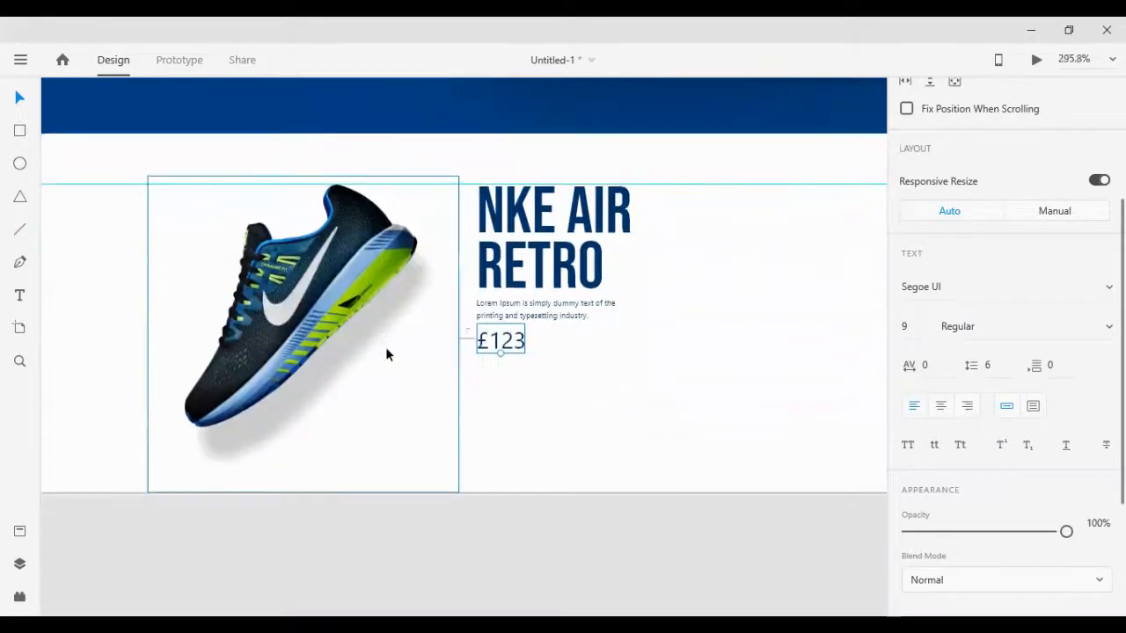
{"action": "scroll", "coordinate": [385, 347], "scroll_direction": "down", "scroll_amount": 5}
{"action": "scroll", "coordinate": [203, 366], "scroll_direction": "down", "scroll_amount": 3}
{"action": "left_click_drag", "start_coordinate": [77, 422], "coordinate": [123, 493]}
{"action": "key", "text": "Delete"}
Move the leftover round plus button from below the artboard onto the panel beside the small price, at X 427, Y 735
{"action": "left_click_drag", "start_coordinate": [119, 428], "coordinate": [277, 522]}
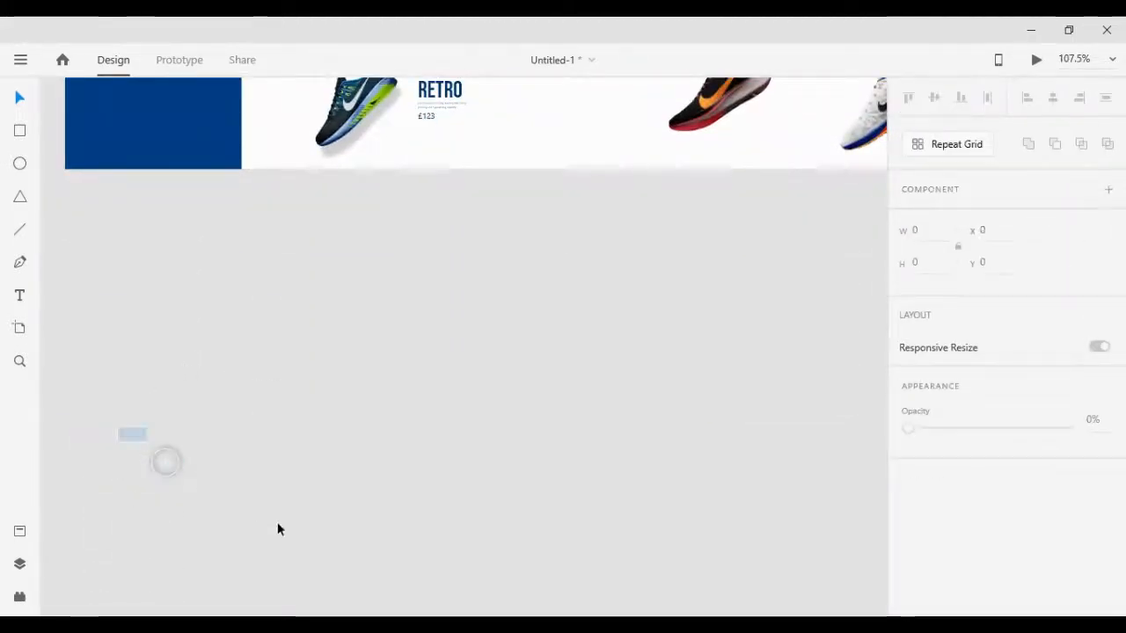
{"action": "key", "text": "shift+Up"}
{"action": "key", "text": "shift+Up"}
{"action": "key", "text": "shift+Up"}
{"action": "key", "text": "shift+Up"}
{"action": "key", "text": "shift+Up"}
{"action": "key", "text": "shift+Up"}
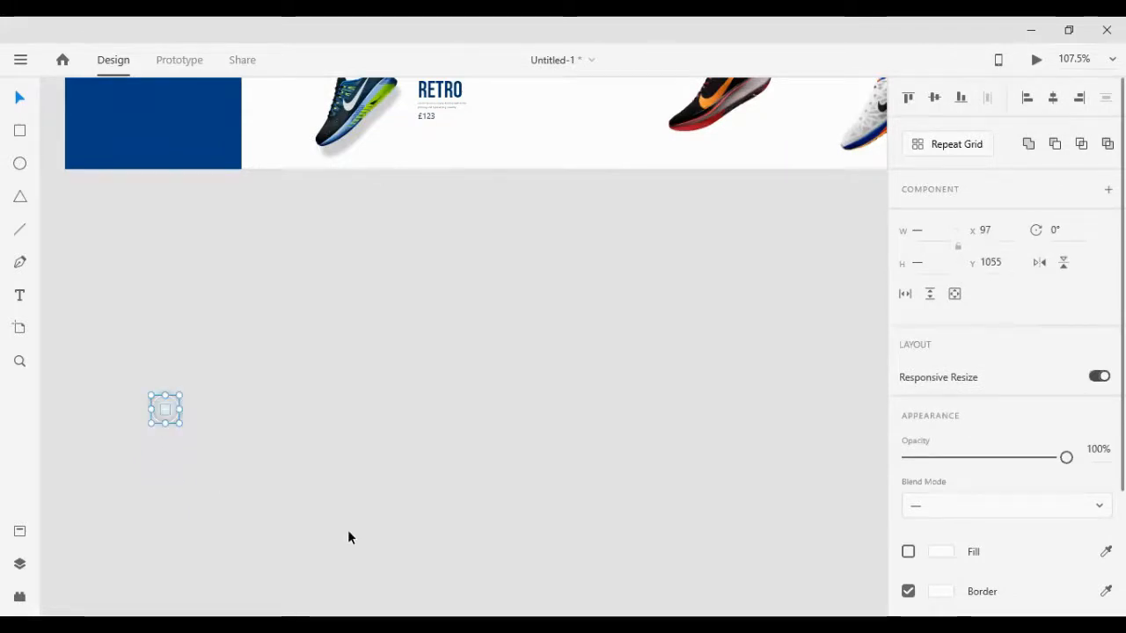
{"action": "key", "text": "shift+Up"}
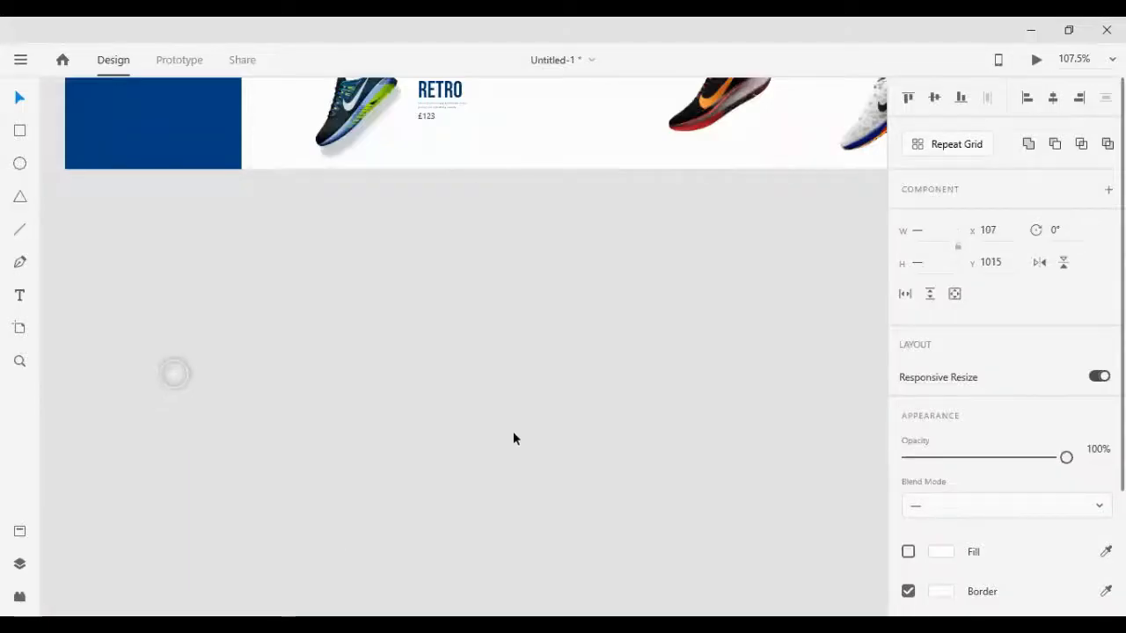
{"action": "key", "text": "shift+Right"}
{"action": "key", "text": "shift+Right"}
{"action": "key", "text": "shift+Right"}
{"action": "key", "text": "shift+Right"}
{"action": "key", "text": "shift+Right"}
{"action": "key", "text": "shift+Right"}
{"action": "key", "text": "shift+Right"}
{"action": "key", "text": "shift+Right"}
{"action": "key", "text": "shift+Right"}
{"action": "key", "text": "shift+Right"}
{"action": "key", "text": "shift+Right"}
{"action": "key", "text": "shift+Right"}
{"action": "key", "text": "shift+Right"}
{"action": "key", "text": "shift+Right"}
{"action": "key", "text": "shift+Right"}
{"action": "key", "text": "shift+Right"}
{"action": "key", "text": "shift+Right"}
{"action": "key", "text": "shift+Right"}
{"action": "key", "text": "shift+Right"}
{"action": "key", "text": "shift+Right"}
{"action": "key", "text": "shift+Up"}
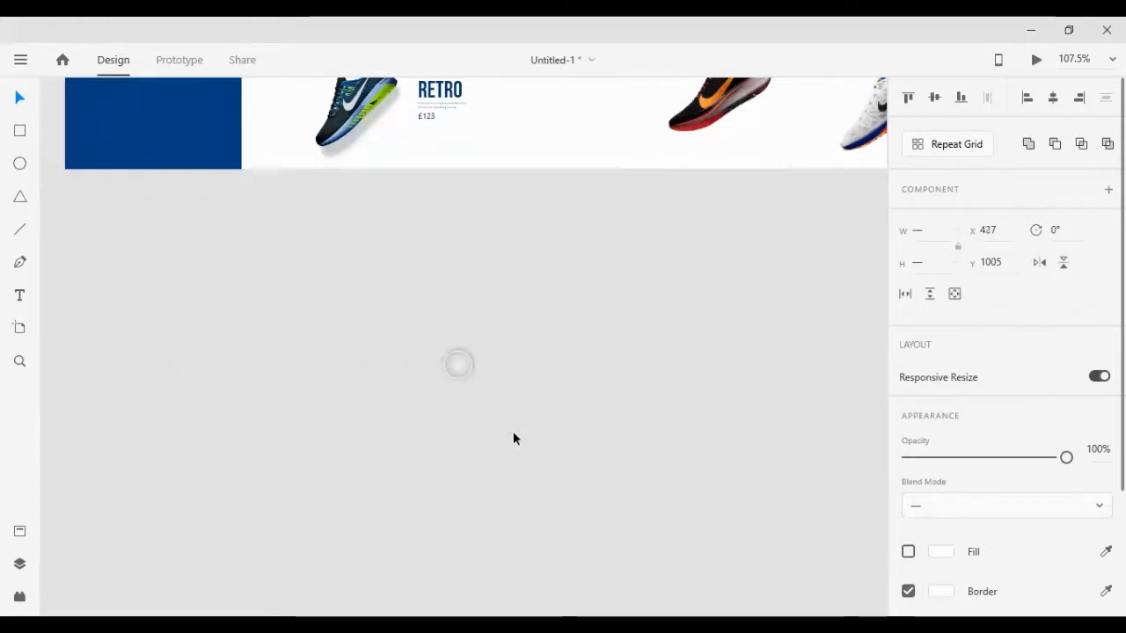
{"action": "key", "text": "shift+Up"}
{"action": "key", "text": "shift+Up"}
{"action": "key", "text": "shift+Up"}
{"action": "key", "text": "shift+Up"}
{"action": "key", "text": "shift+Up"}
{"action": "key", "text": "shift+Up"}
{"action": "key", "text": "shift+Up"}
{"action": "key", "text": "shift+Up"}
{"action": "key", "text": "shift+Up"}
{"action": "key", "text": "shift+Up"}
{"action": "key", "text": "shift+Up"}
{"action": "key", "text": "shift+Up"}
{"action": "key", "text": "shift+Up"}
{"action": "key", "text": "shift+Up"}
{"action": "key", "text": "shift+Up"}
{"action": "key", "text": "shift+Up"}
{"action": "key", "text": "shift+Up"}
{"action": "key", "text": "shift+Up"}
{"action": "key", "text": "shift+Up"}
{"action": "key", "text": "shift+Up"}
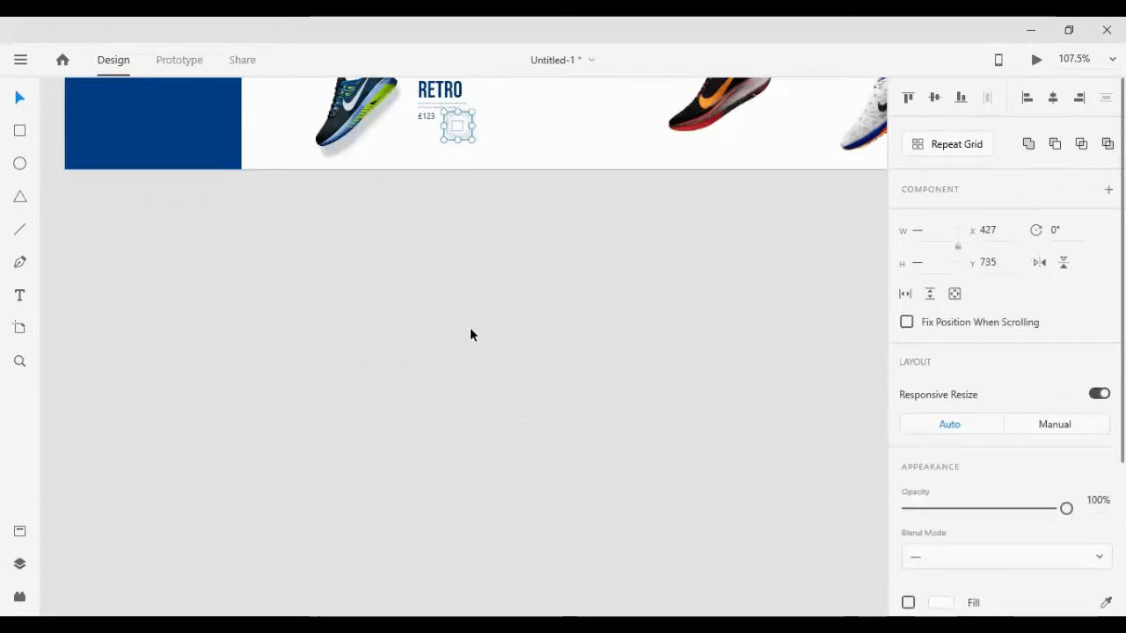
Fill the round plus button with the dark blue sampled from the small £123 price
{"action": "scroll", "coordinate": [466, 180], "scroll_direction": "up", "scroll_amount": 5}
{"action": "scroll", "coordinate": [369, 257], "scroll_direction": "up", "scroll_amount": 3}
{"action": "scroll", "coordinate": [423, 214], "scroll_direction": "up", "scroll_amount": 2}
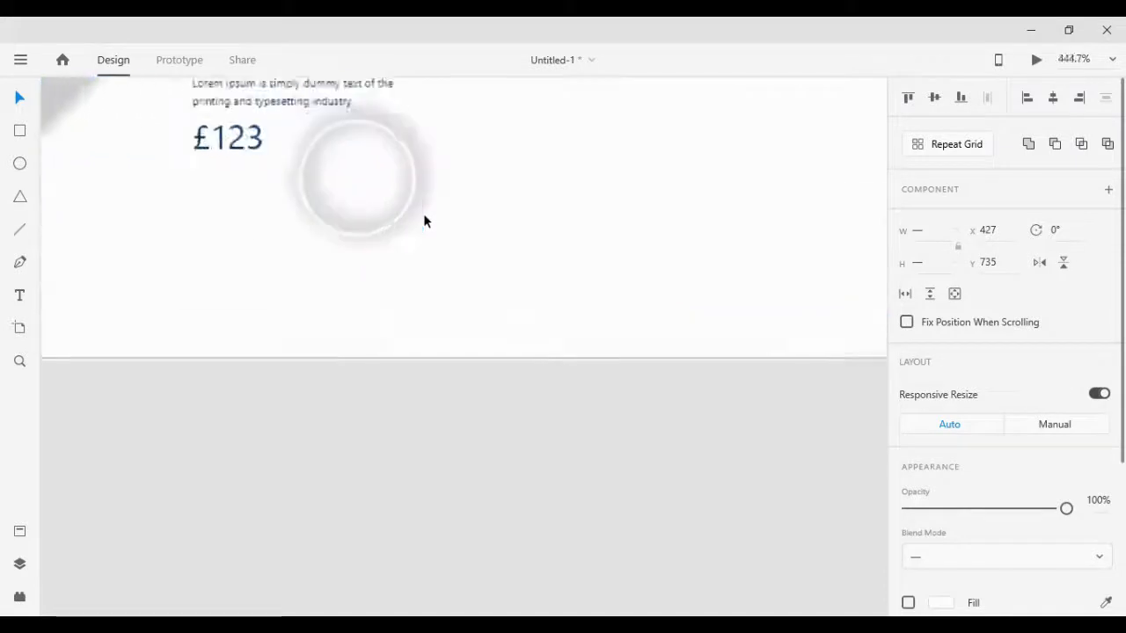
{"action": "scroll", "coordinate": [423, 214], "scroll_direction": "up", "scroll_amount": 1}
{"action": "scroll", "coordinate": [1051, 419], "scroll_direction": "down", "scroll_amount": 2}
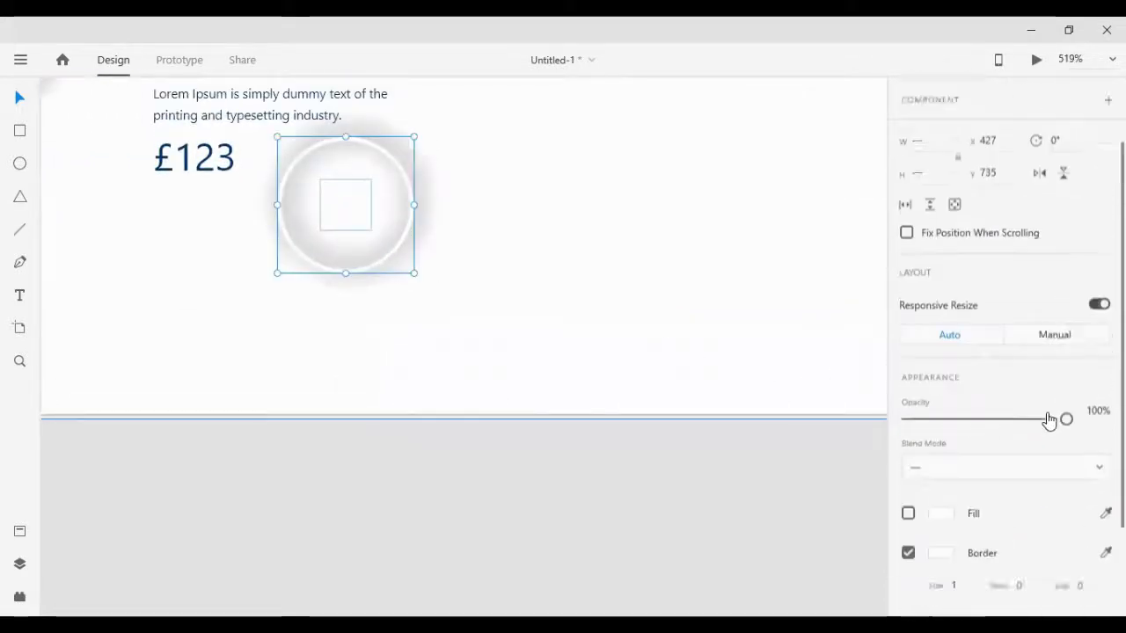
{"action": "scroll", "coordinate": [1050, 419], "scroll_direction": "up", "scroll_amount": 2}
{"action": "scroll", "coordinate": [1050, 419], "scroll_direction": "down", "scroll_amount": 4}
{"action": "left_click", "coordinate": [1105, 481]}
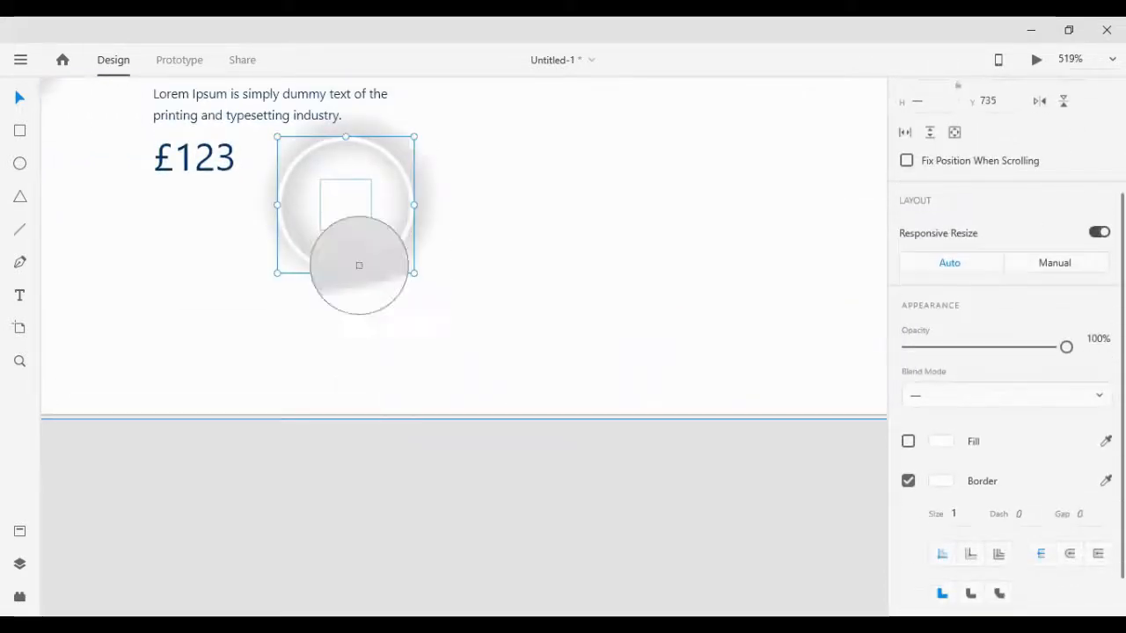
{"action": "left_click", "coordinate": [198, 166]}
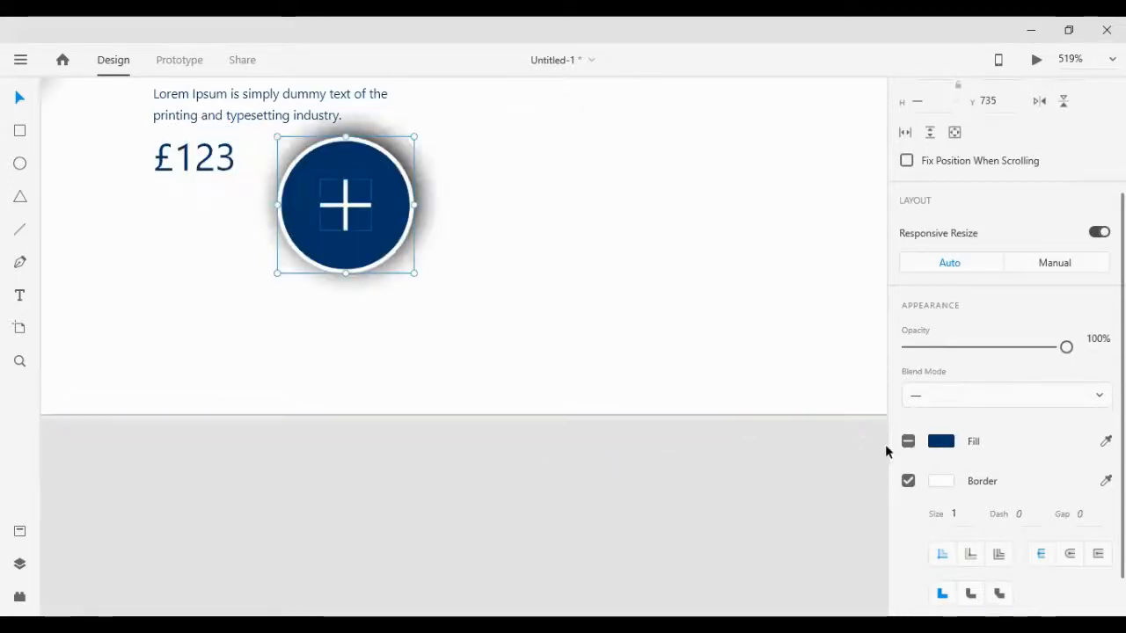
Give the round plus button and its plus sign a dark blue border matching their fill, and turn the fill off
{"action": "left_click", "coordinate": [1105, 481]}
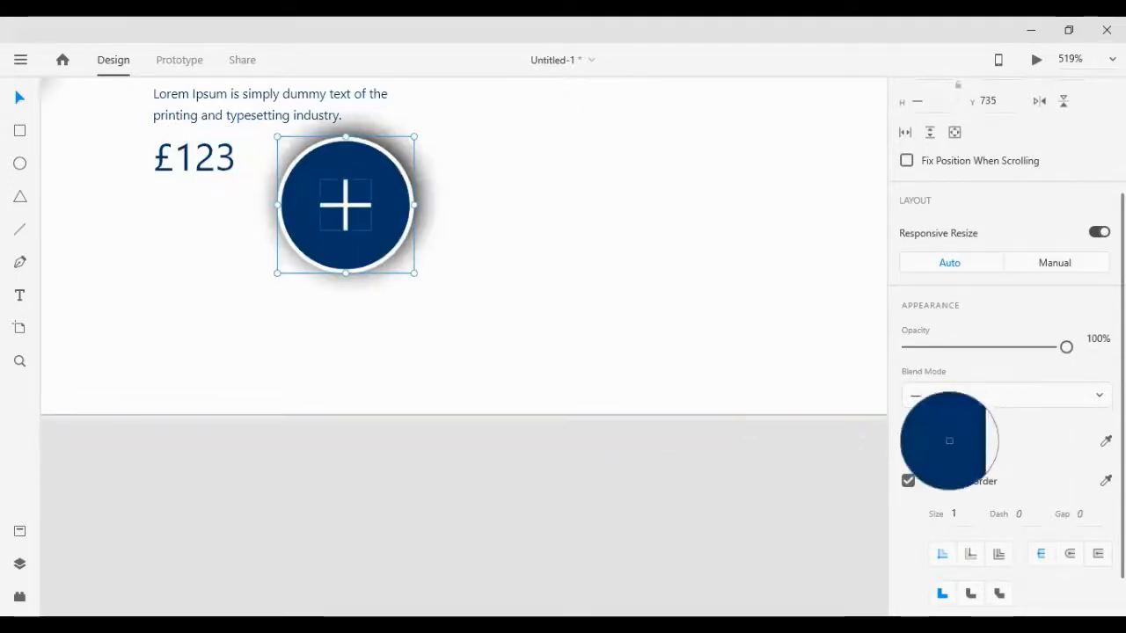
{"action": "left_click", "coordinate": [941, 441]}
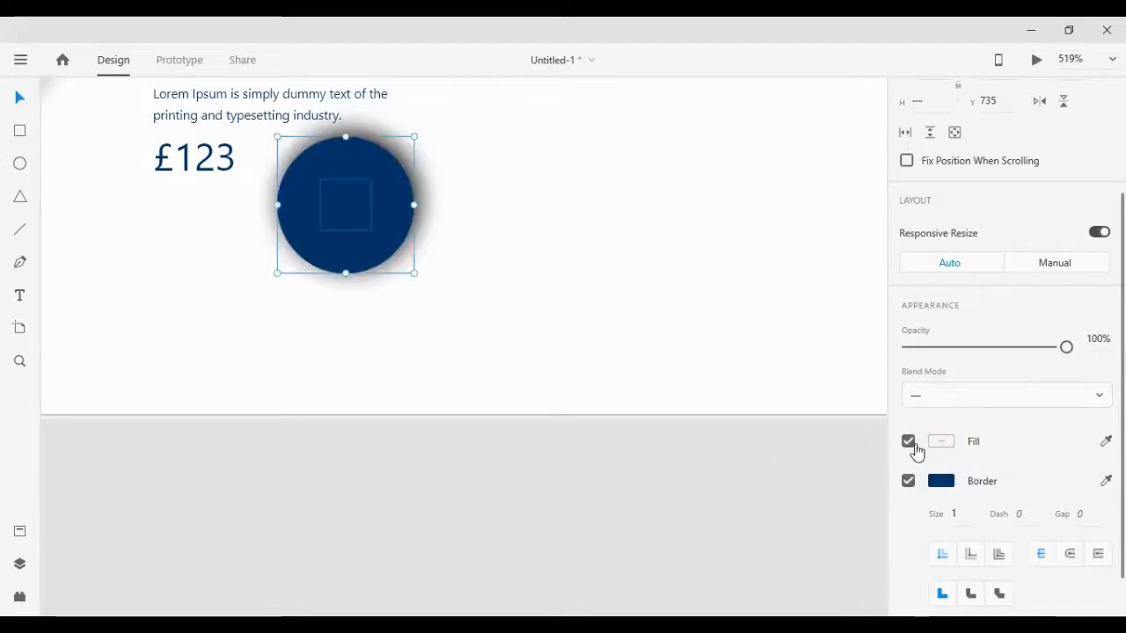
{"action": "left_click", "coordinate": [908, 442]}
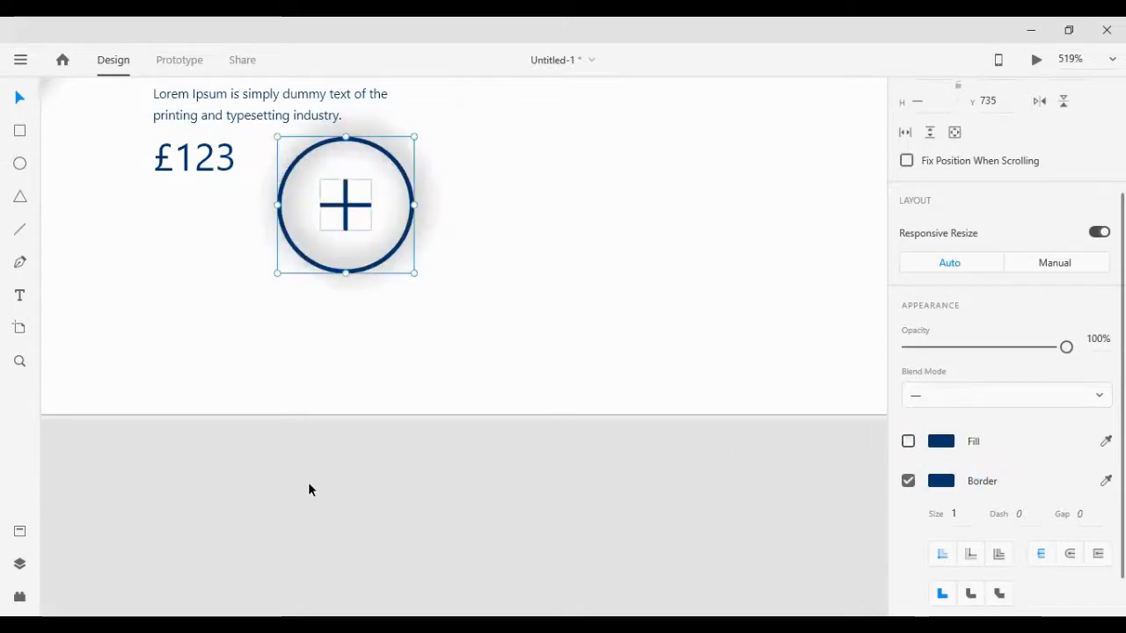
Shrink the round plus button to roughly the height of the small £123 price and position it beside the price at Y 734
{"action": "left_click_drag", "start_coordinate": [413, 274], "coordinate": [334, 233]}
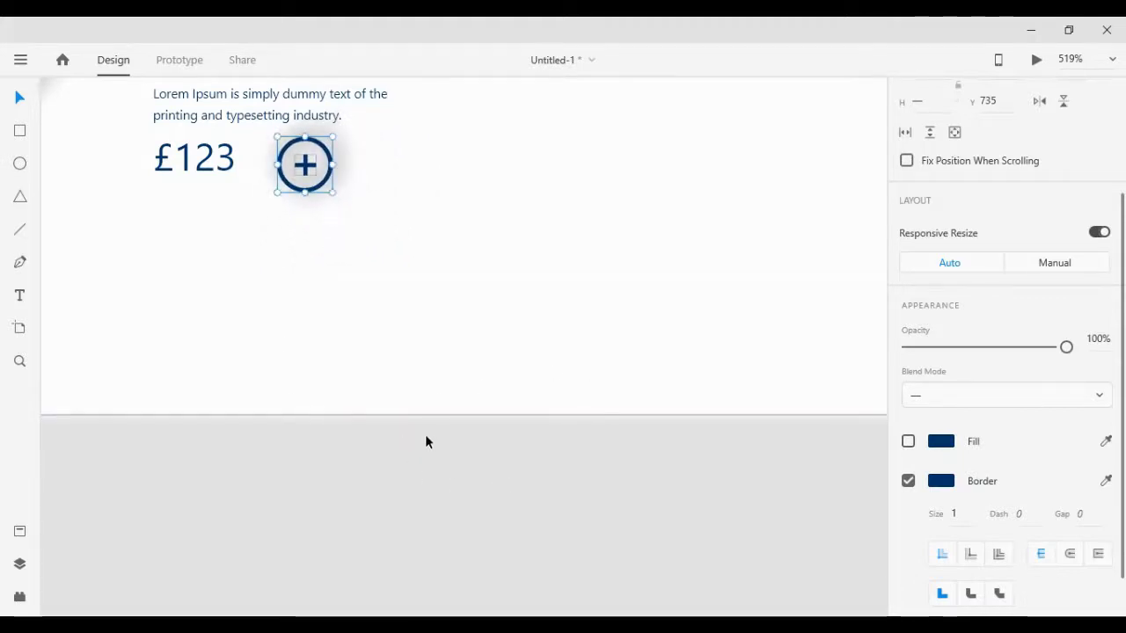
{"action": "key", "text": "shift+Left"}
{"action": "key", "text": "Right"}
{"action": "key", "text": "Right"}
{"action": "key", "text": "Right"}
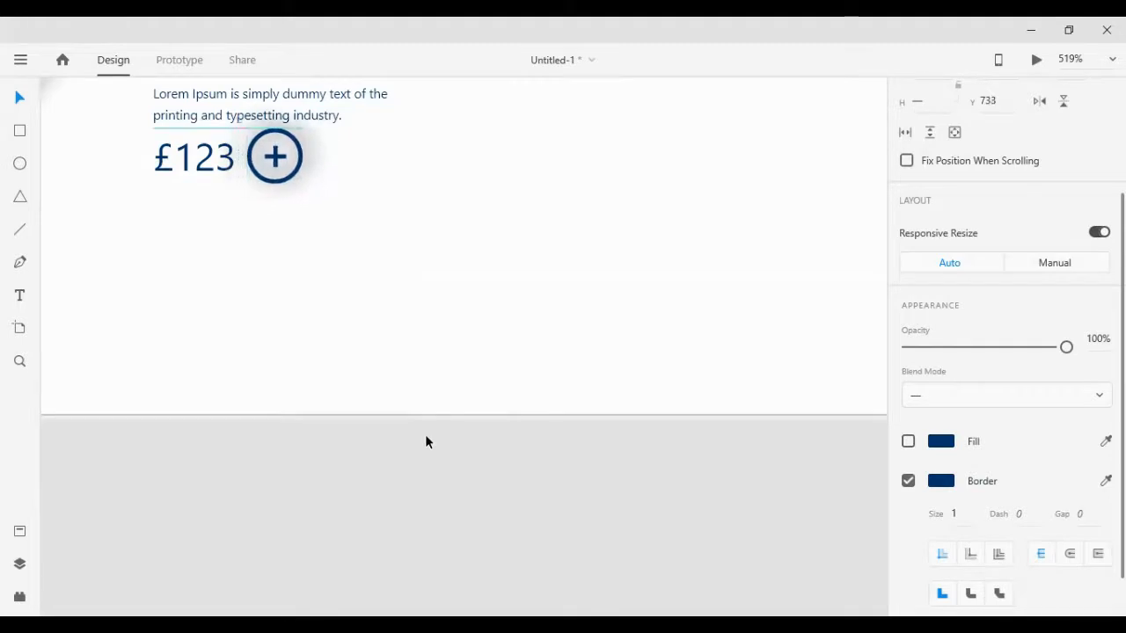
{"action": "key", "text": "Up"}
{"action": "key", "text": "Right"}
{"action": "key", "text": "shift+Down"}
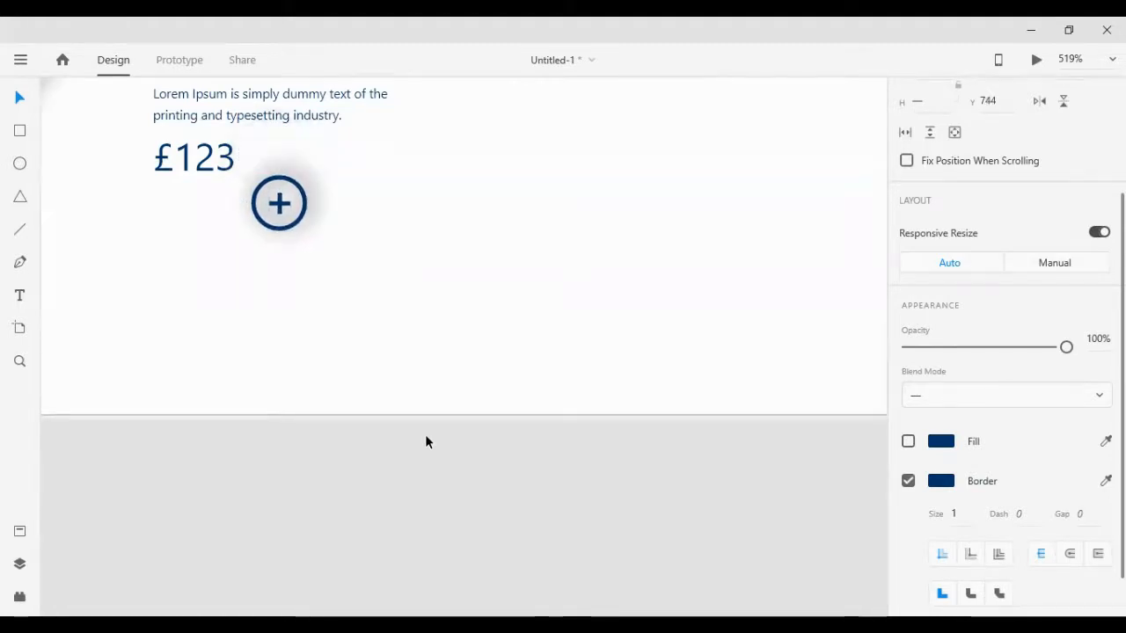
{"action": "key", "text": "shift+Up"}
{"action": "key", "text": "Right"}
{"action": "key", "text": "Right"}
{"action": "key", "text": "Right"}
{"action": "key", "text": "Right"}
{"action": "key", "text": "Right"}
{"action": "key", "text": "Right"}
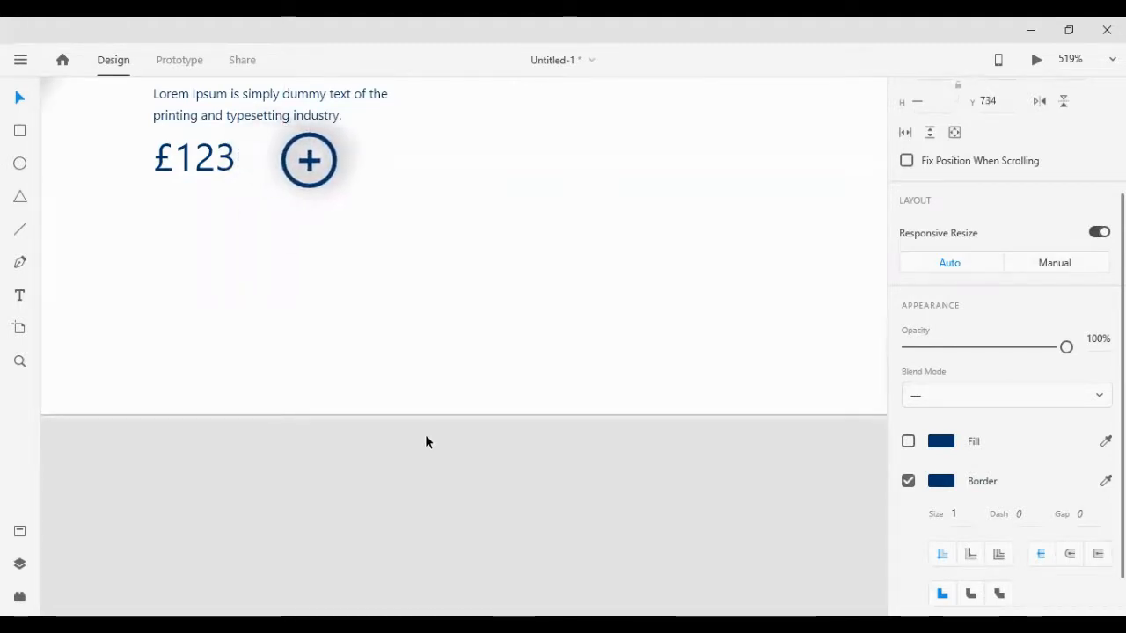
Select only the outer circle of the small plus button and set its shadow blur to 1
{"action": "scroll", "coordinate": [424, 433], "scroll_direction": "down", "scroll_amount": 5}
{"action": "scroll", "coordinate": [444, 274], "scroll_direction": "down", "scroll_amount": 2}
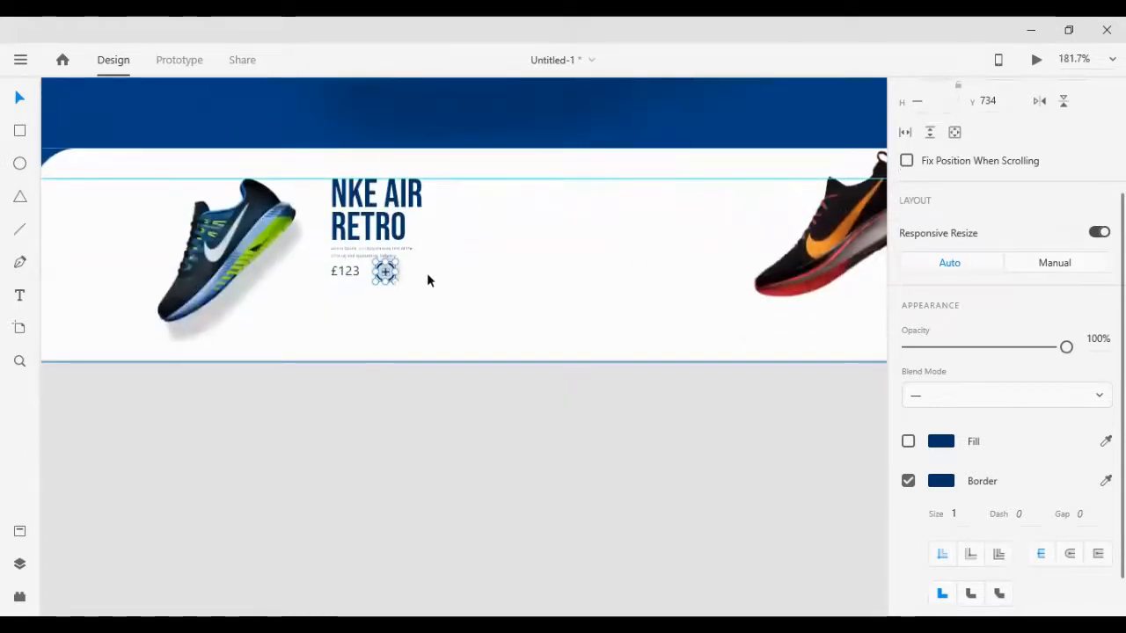
{"action": "scroll", "coordinate": [407, 272], "scroll_direction": "up", "scroll_amount": 6}
{"action": "scroll", "coordinate": [958, 372], "scroll_direction": "down", "scroll_amount": 2}
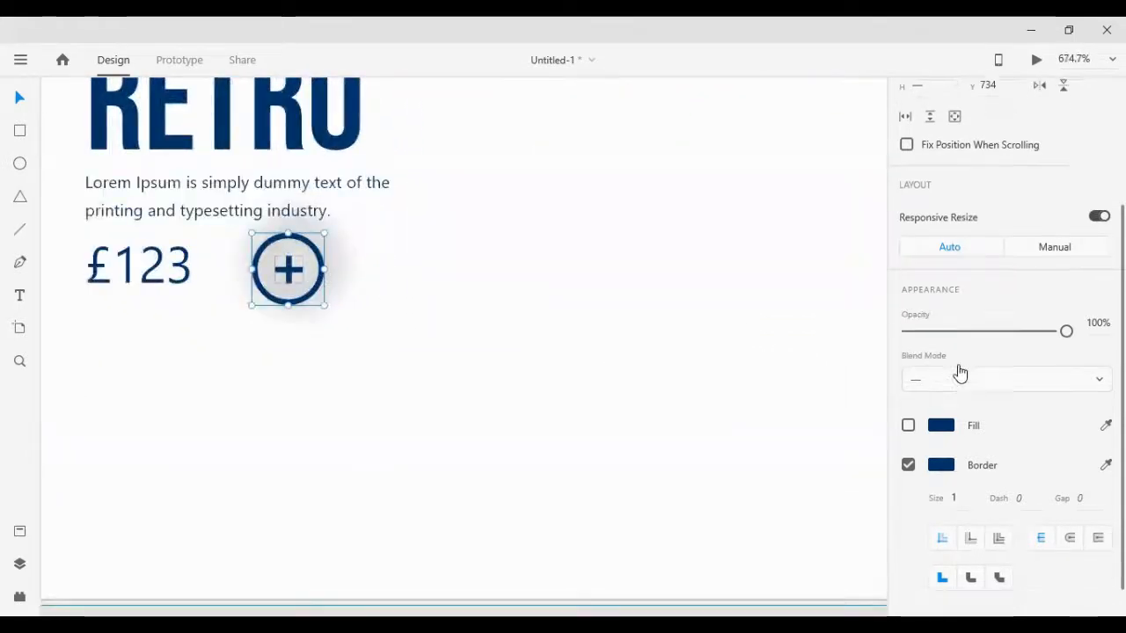
{"action": "left_click", "coordinate": [440, 272]}
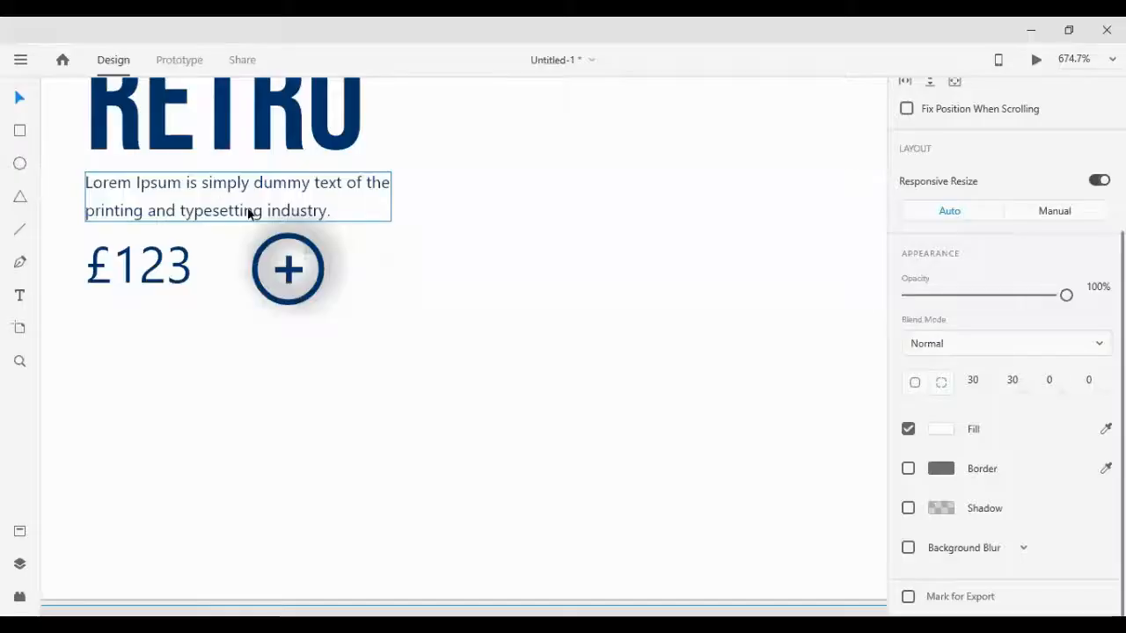
{"action": "left_click", "coordinate": [321, 267]}
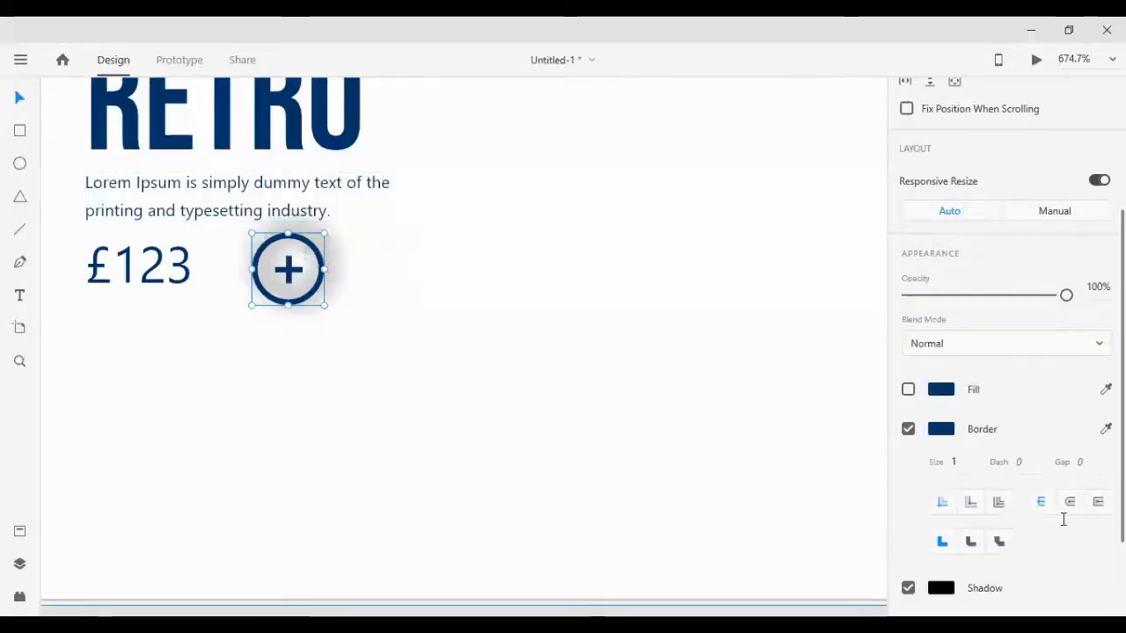
{"action": "scroll", "coordinate": [1055, 510], "scroll_direction": "down", "scroll_amount": 2}
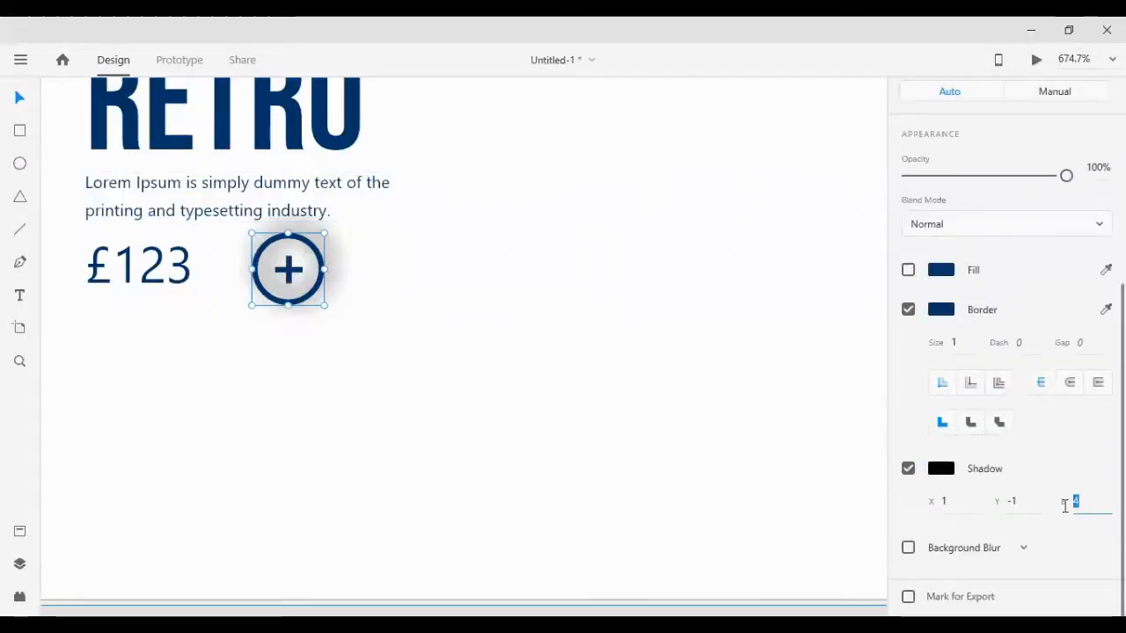
{"action": "key", "text": "Down"}
{"action": "key", "text": "Down"}
{"action": "key", "text": "Down"}
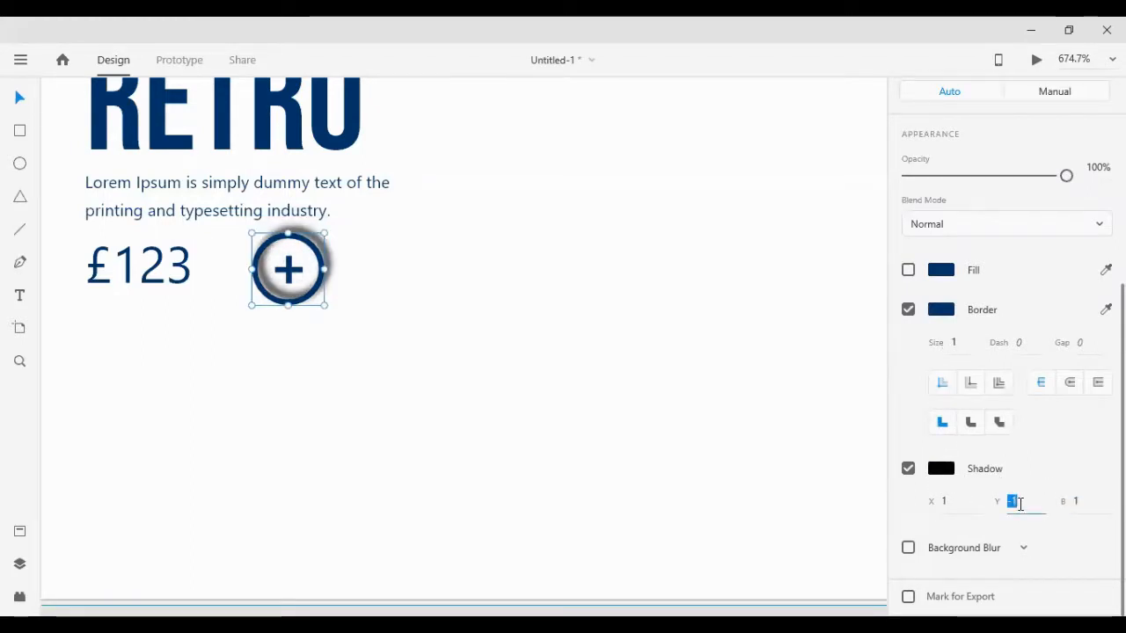
Set the plus button circle's shadow offsets to X 0 and Y 0
{"action": "key", "text": "Up"}
{"action": "key", "text": "Up"}
{"action": "key", "text": "Up"}
{"action": "key", "text": "Up"}
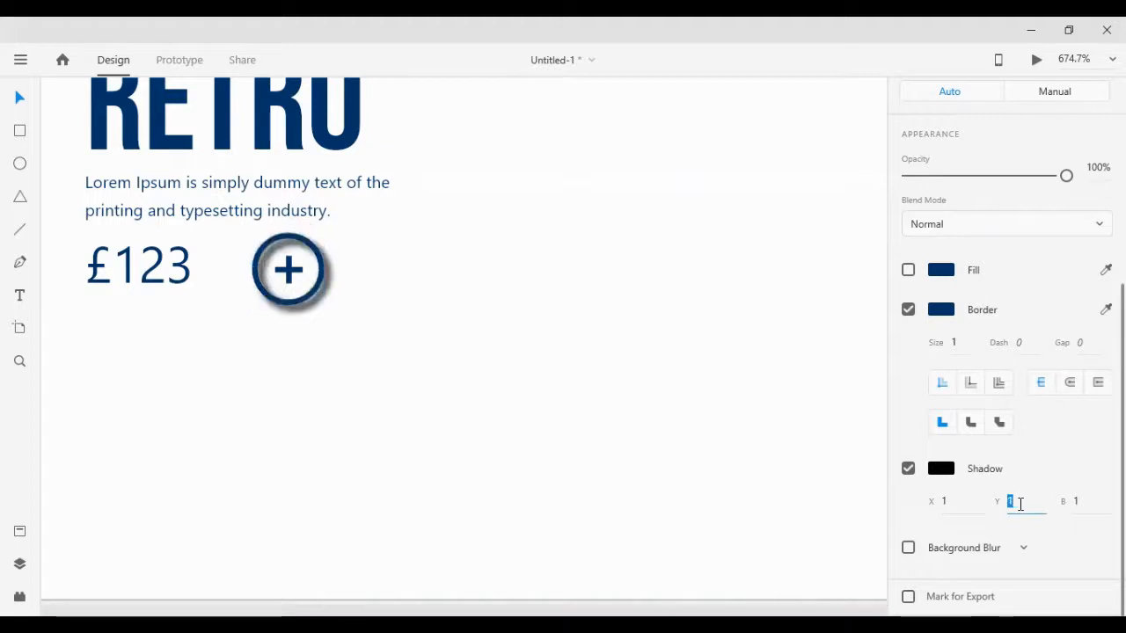
{"action": "key", "text": "Down"}
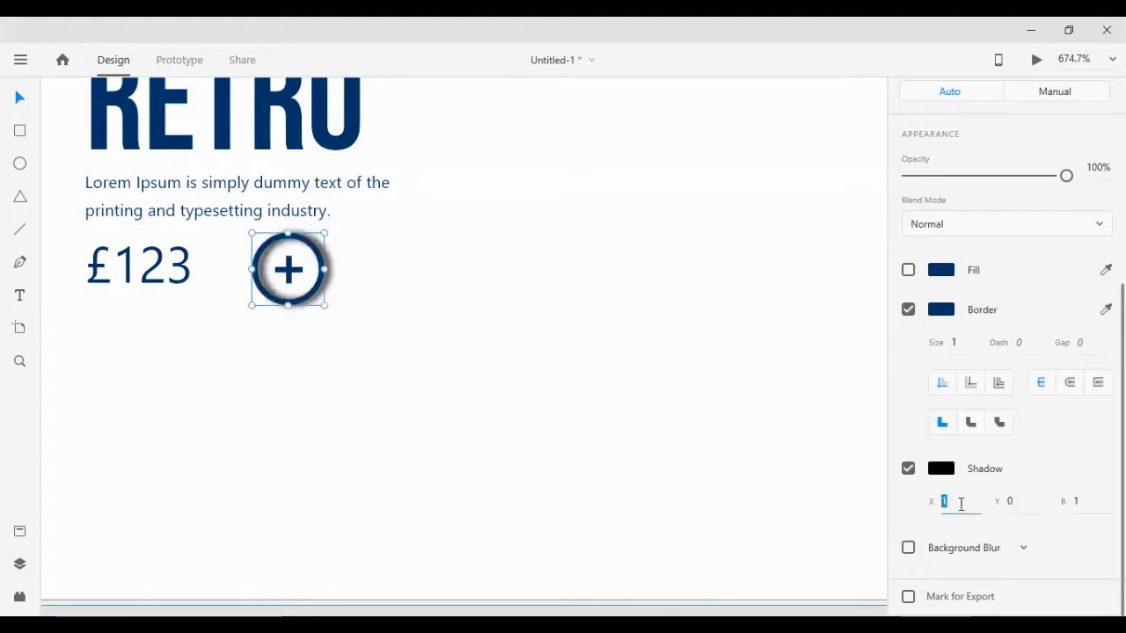
{"action": "key", "text": "Down"}
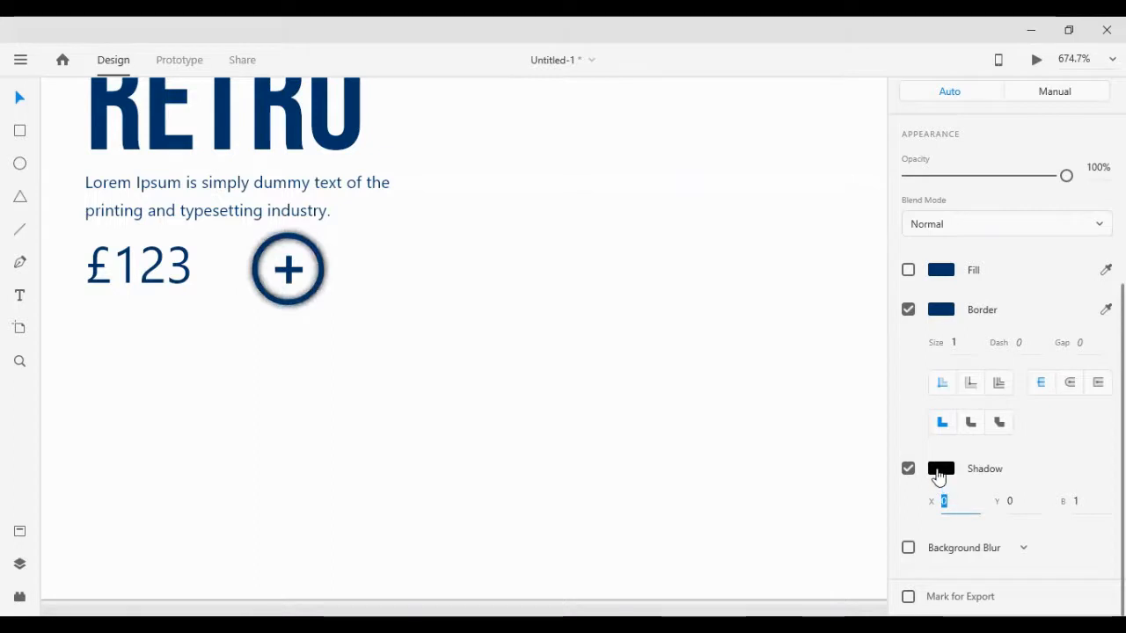
Lower the circle's black shadow opacity to about 38% and set its blur to 2
{"action": "left_click", "coordinate": [938, 475]}
{"action": "left_click_drag", "start_coordinate": [883, 378], "coordinate": [884, 436]}
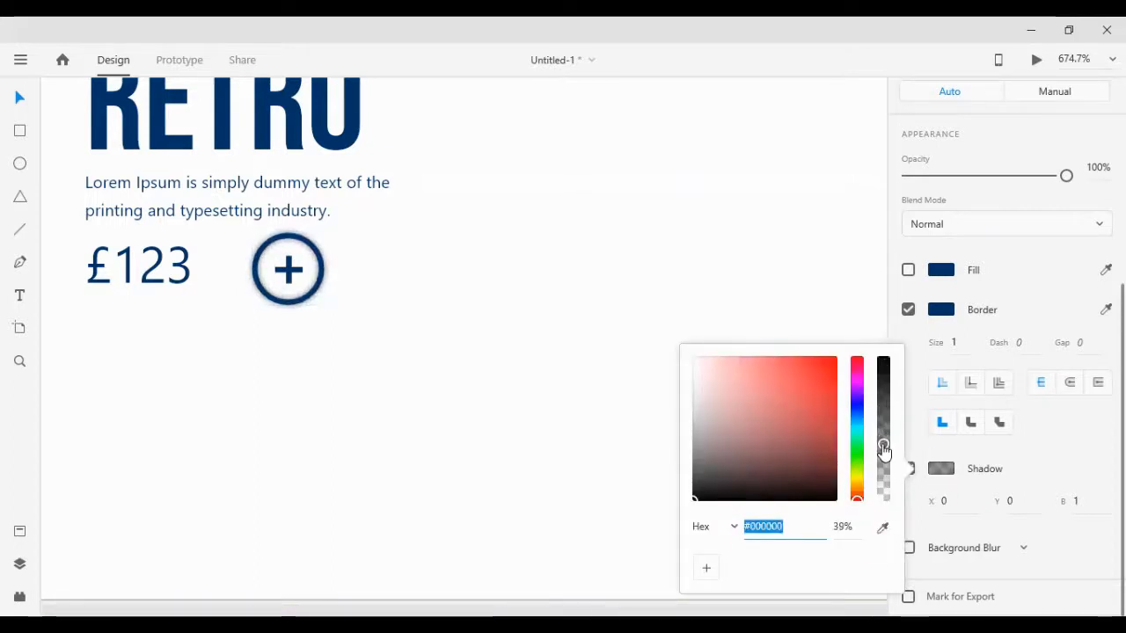
{"action": "left_click", "coordinate": [1094, 507]}
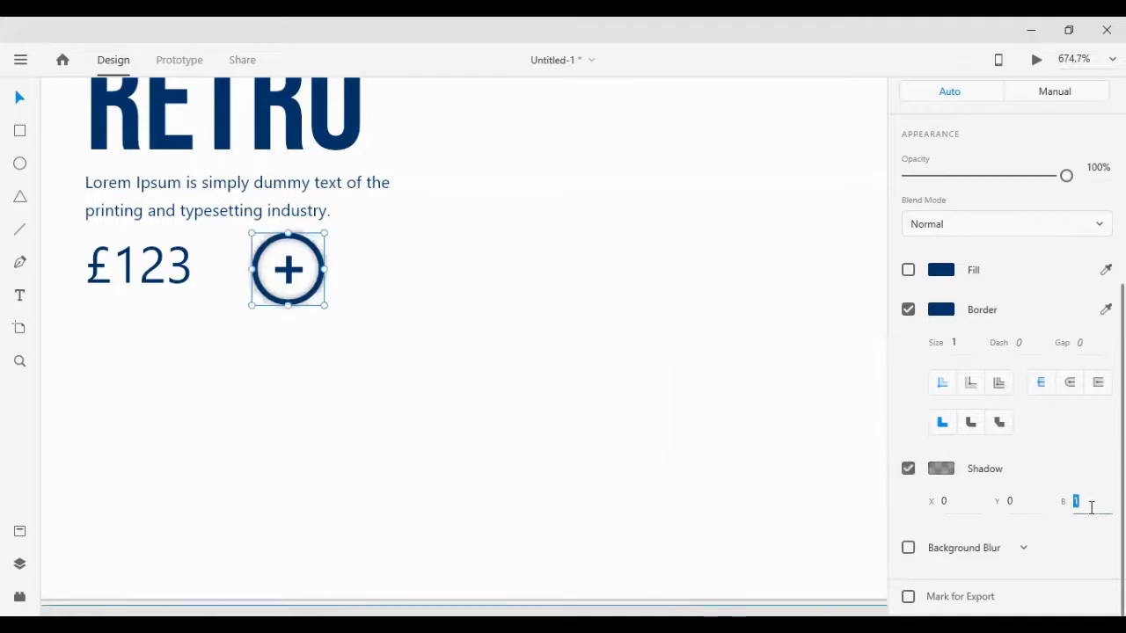
{"action": "key", "text": "Up"}
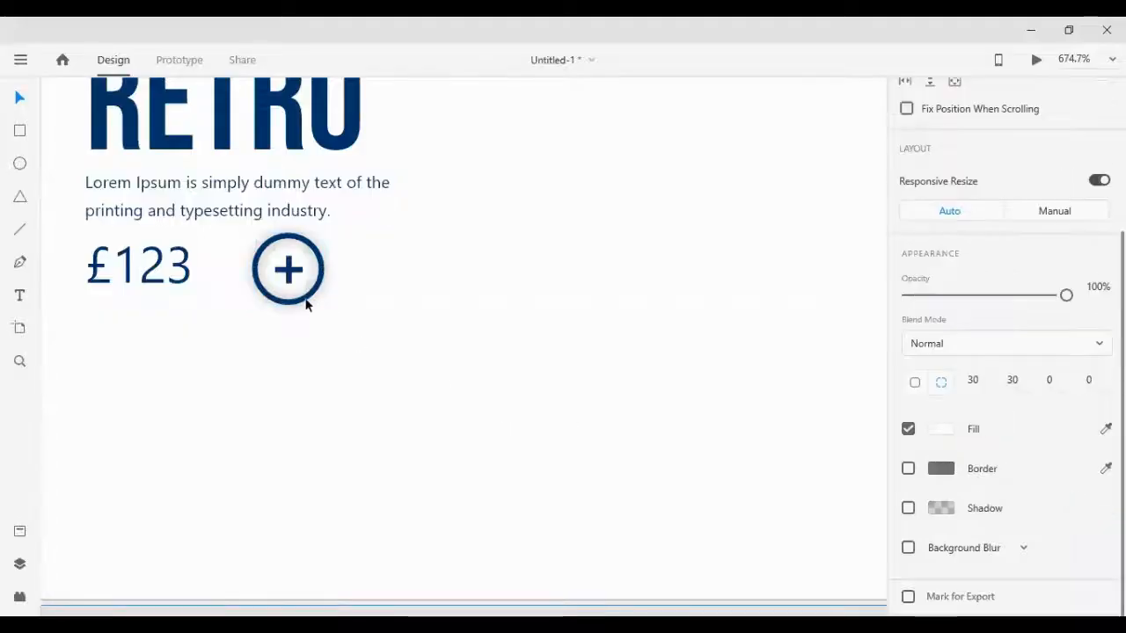
Reduce the plus button circle's shadow opacity to 30%
{"action": "left_click", "coordinate": [307, 303]}
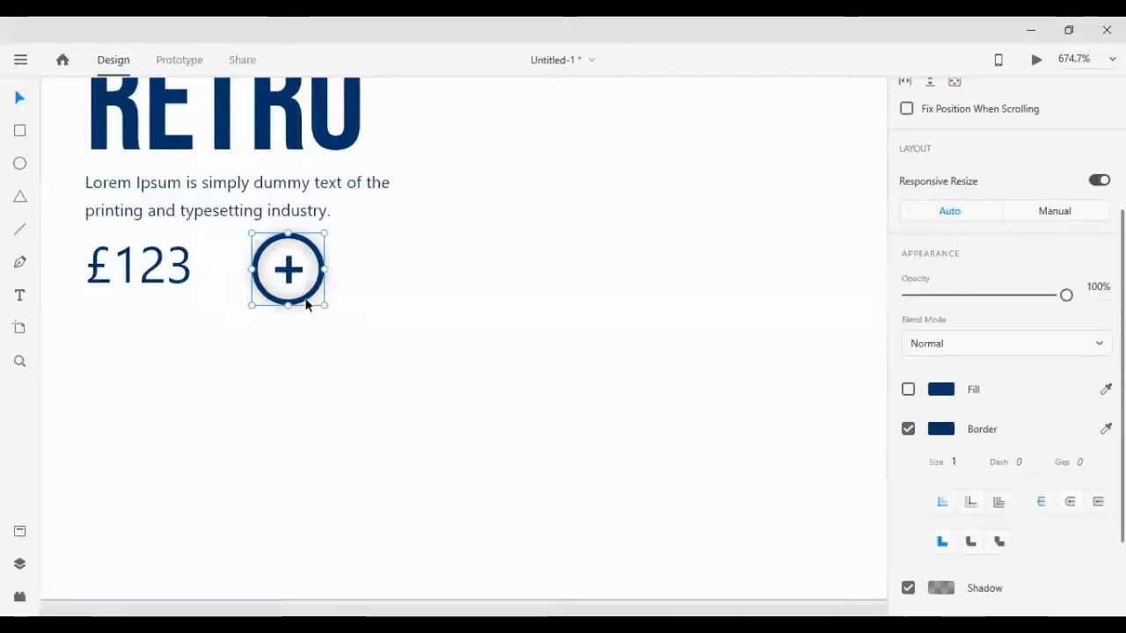
{"action": "scroll", "coordinate": [972, 396], "scroll_direction": "down", "scroll_amount": 3}
{"action": "left_click", "coordinate": [941, 469]}
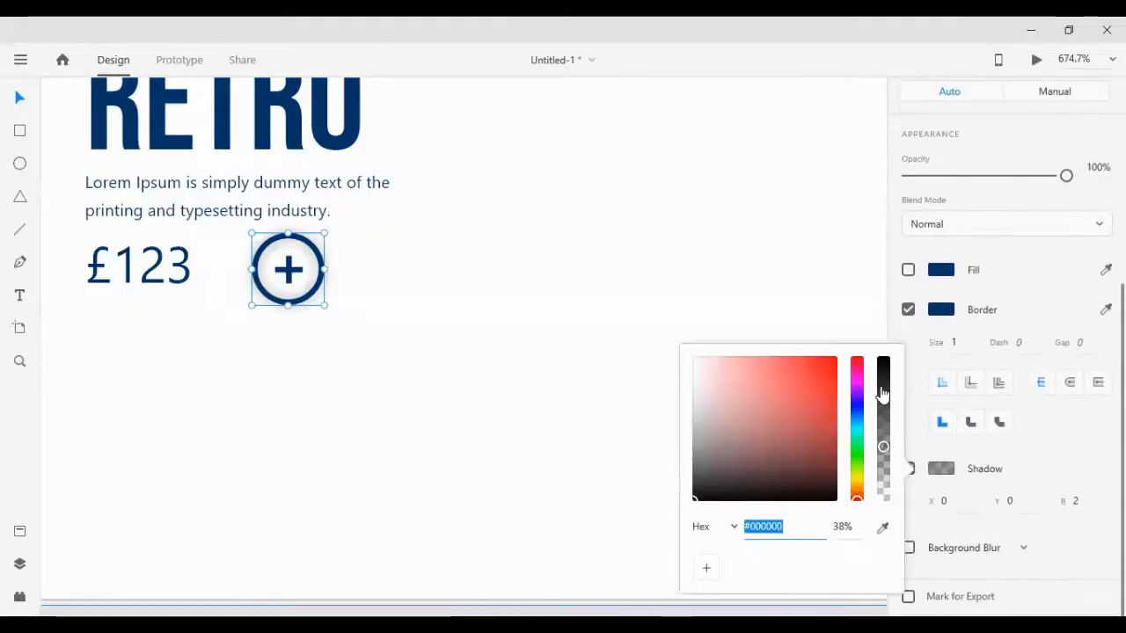
{"action": "left_click_drag", "start_coordinate": [885, 451], "coordinate": [887, 462]}
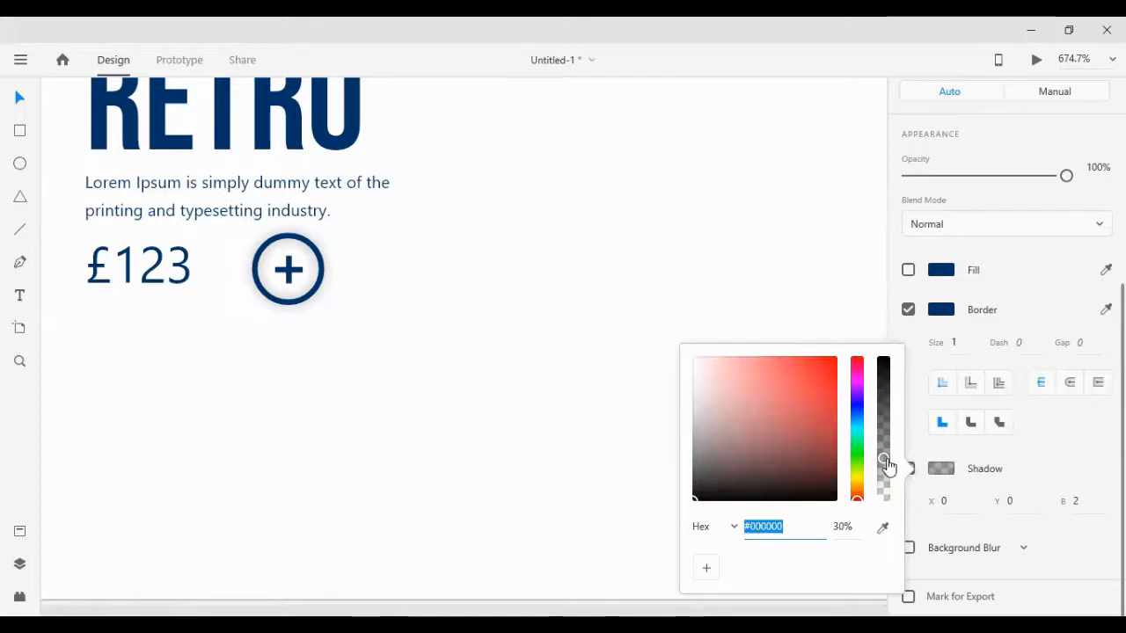
{"action": "left_click", "coordinate": [542, 384]}
Group the NKE AIR RETRO title, its description, the £123 price and the round plus button
{"action": "scroll", "coordinate": [456, 334], "scroll_direction": "down", "scroll_amount": 10}
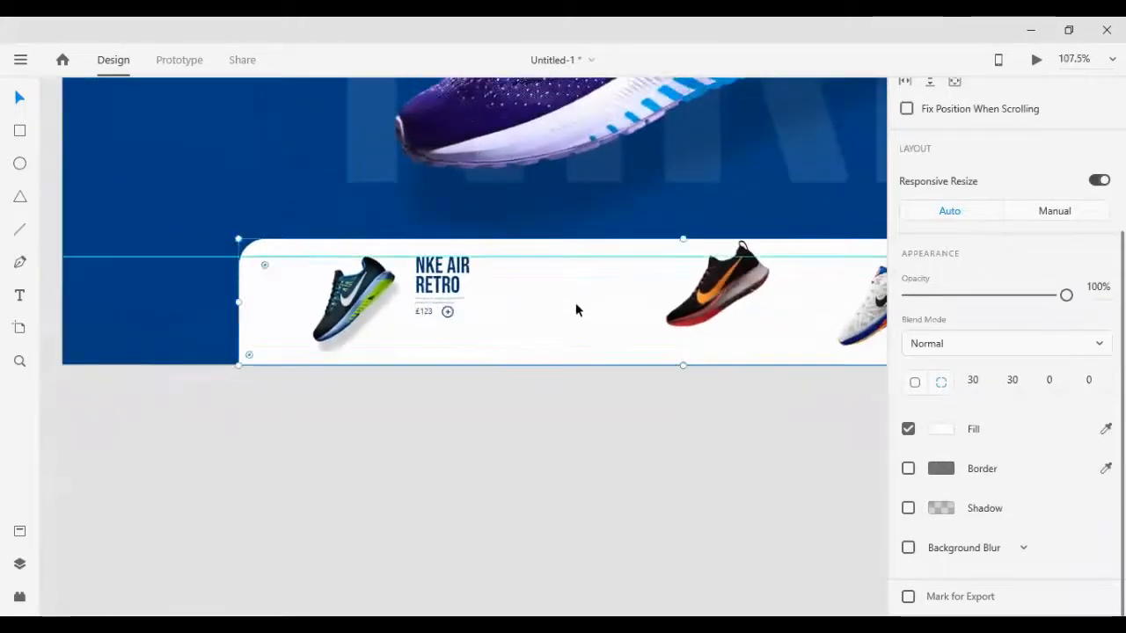
{"action": "scroll", "coordinate": [507, 291], "scroll_direction": "up", "scroll_amount": 3}
{"action": "left_click_drag", "start_coordinate": [353, 436], "coordinate": [442, 230]}
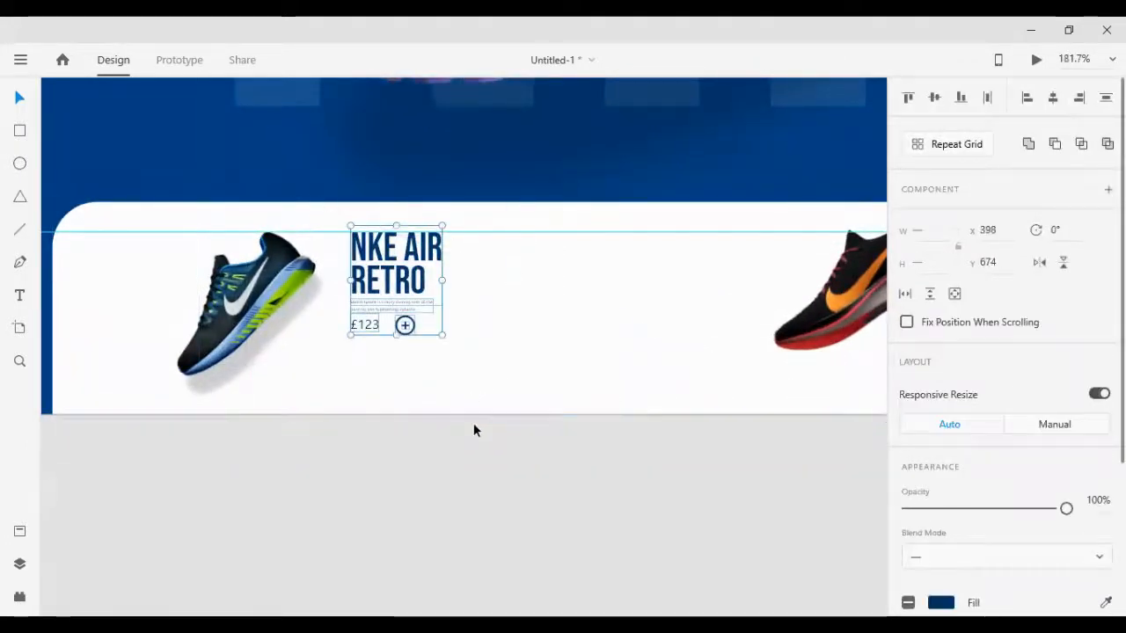
{"action": "key", "text": "ctrl+g"}
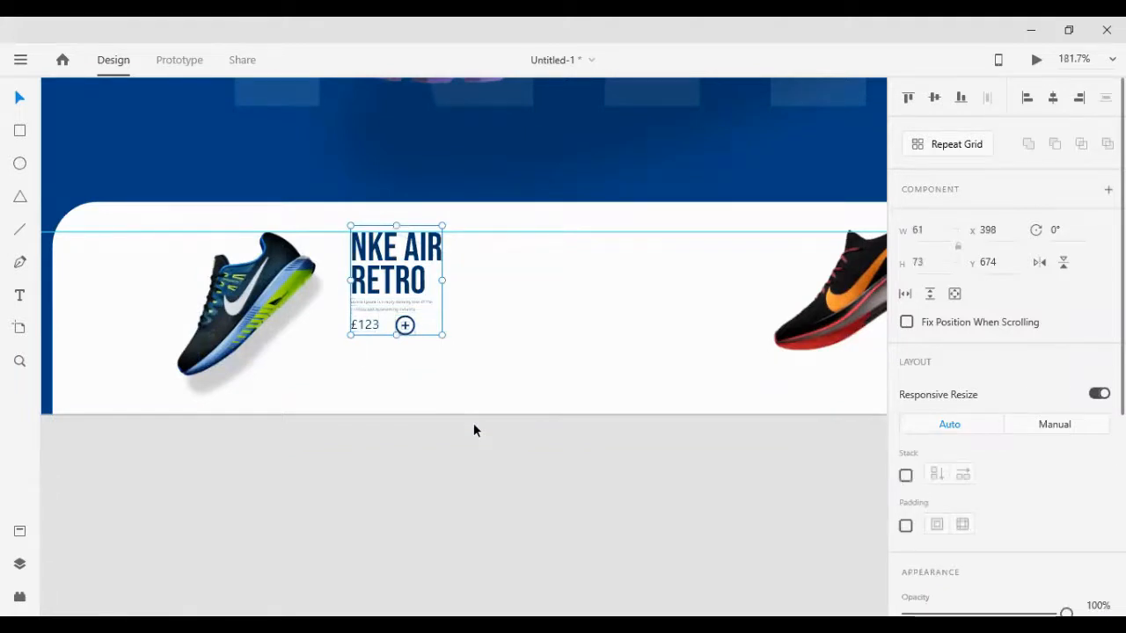
Nudge the grouped shoe details down to Y 685
{"action": "key", "text": "Down"}
{"action": "key", "text": "Down"}
{"action": "key", "text": "Down"}
{"action": "key", "text": "Down"}
{"action": "key", "text": "Down"}
{"action": "key", "text": "Down"}
{"action": "key", "text": "Down"}
{"action": "key", "text": "Down"}
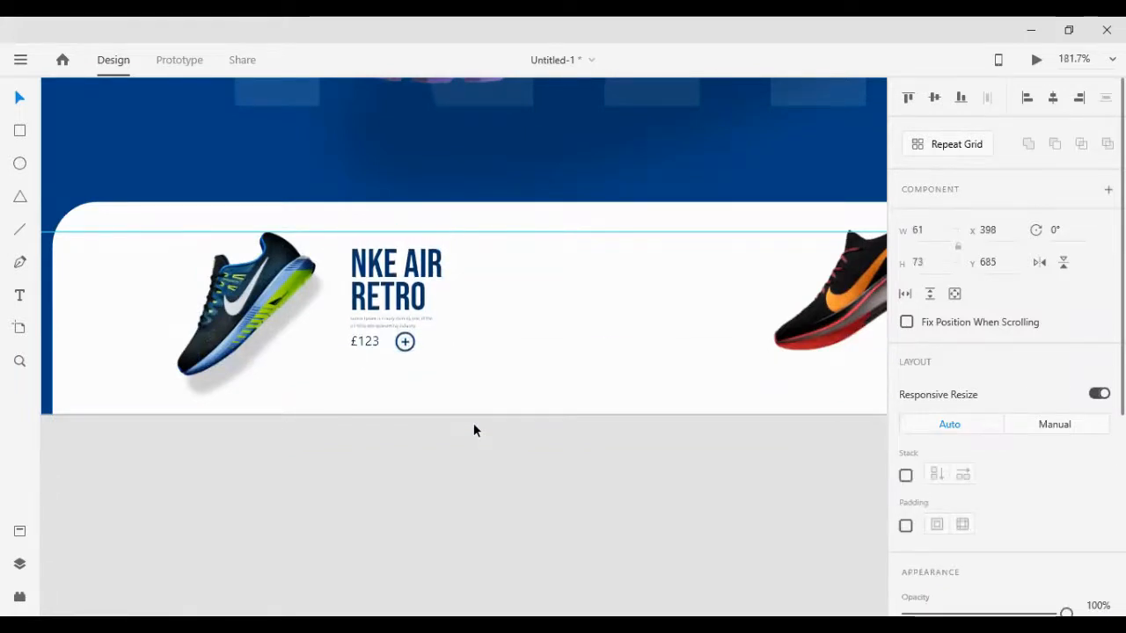
Align the grouped shoe details vertically to the middle of the blue and green shoe image
{"action": "left_click", "coordinate": [246, 307], "text": "shift"}
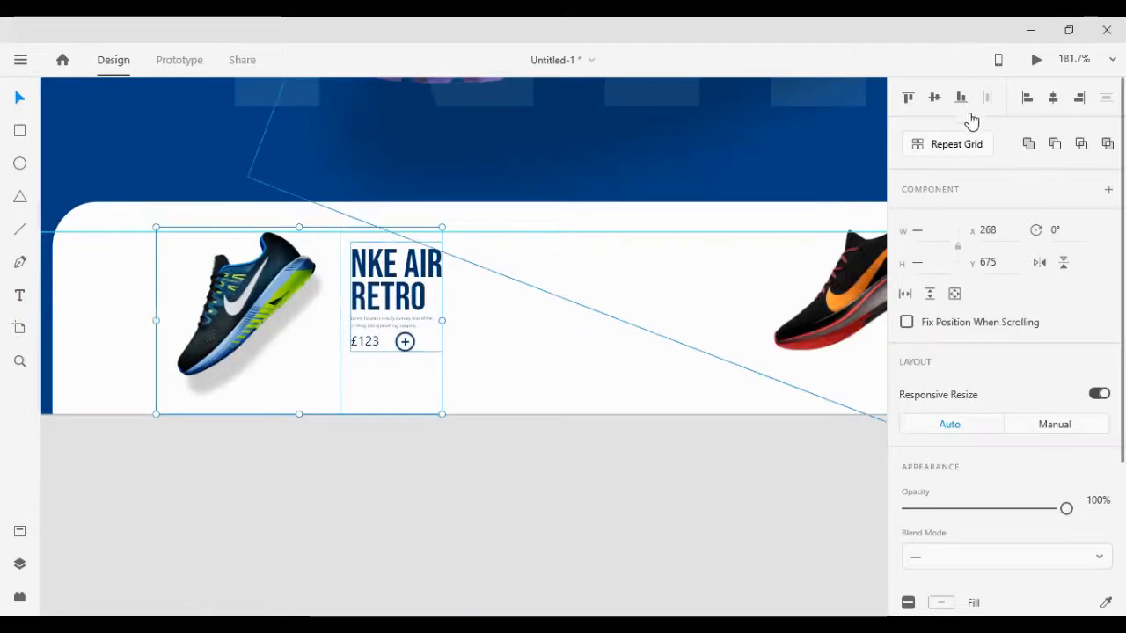
{"action": "left_click", "coordinate": [497, 437]}
{"action": "left_click", "coordinate": [405, 352]}
{"action": "left_click", "coordinate": [246, 308], "text": "shift"}
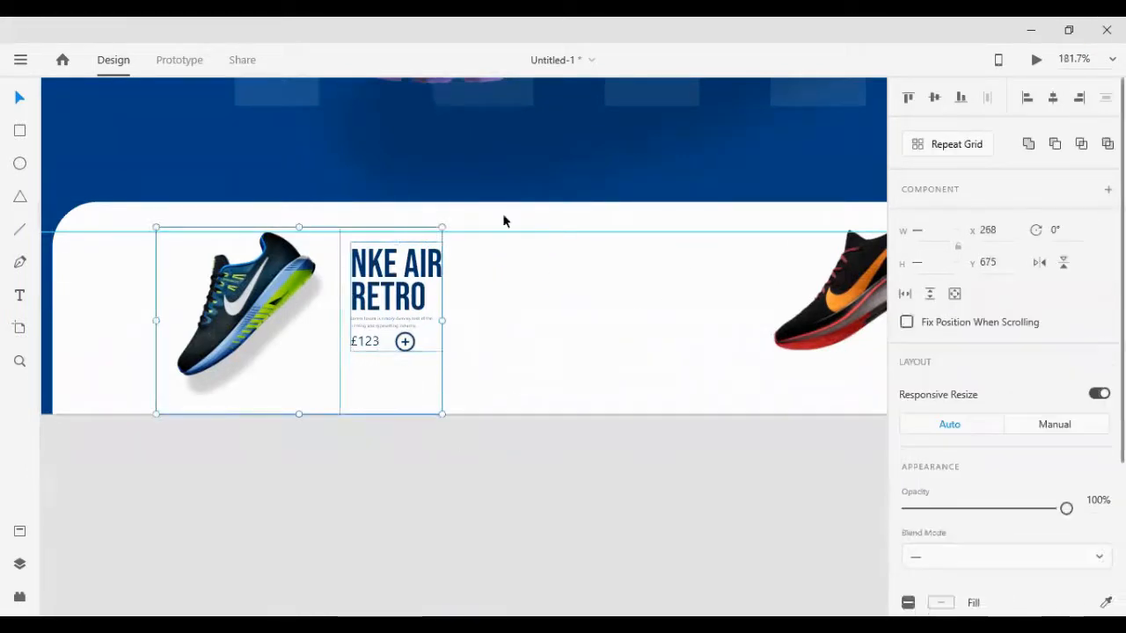
{"action": "left_click", "coordinate": [936, 100]}
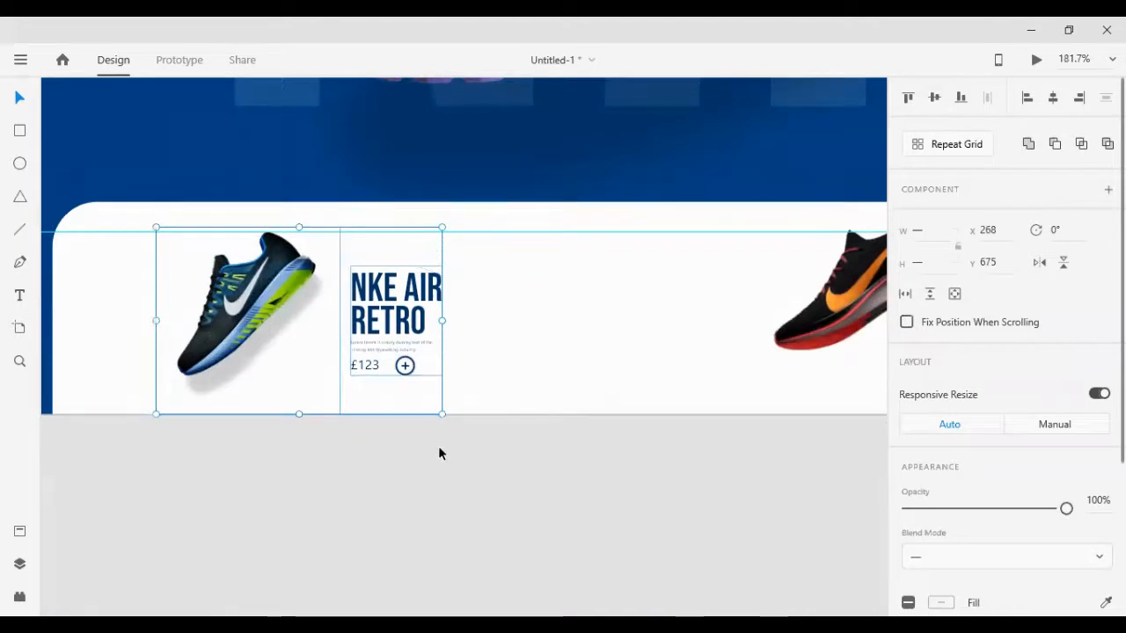
Reposition the grouped details horizontally beside the blue and green shoe, at X 402
{"action": "left_click", "coordinate": [418, 433]}
{"action": "left_click", "coordinate": [407, 325]}
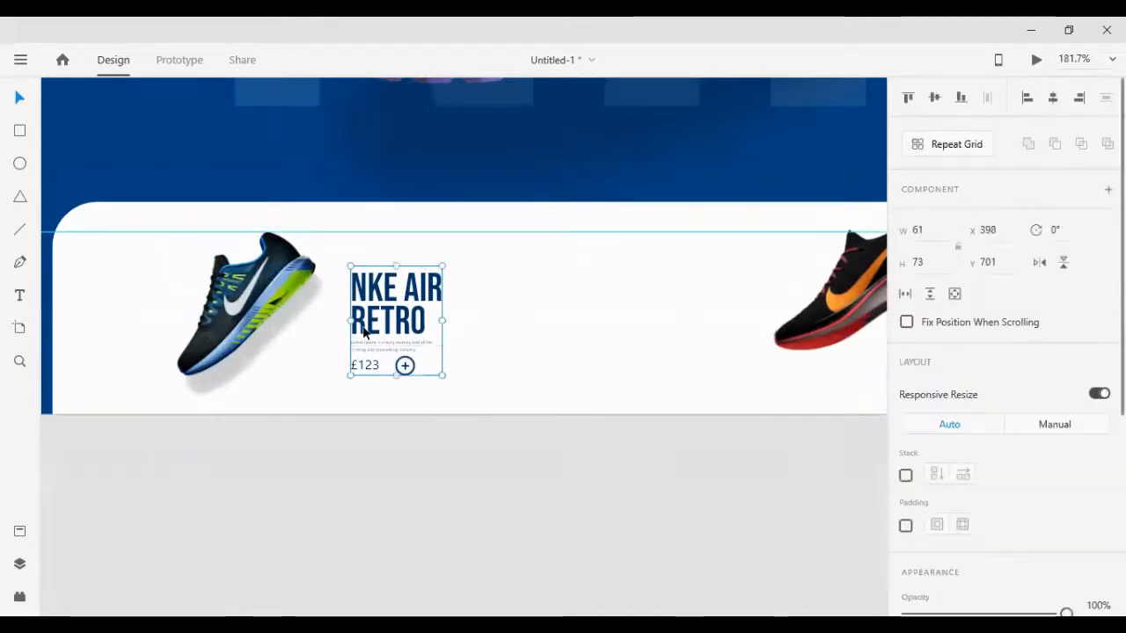
{"action": "left_click_drag", "start_coordinate": [407, 326], "coordinate": [364, 329]}
{"action": "key", "text": "Right"}
{"action": "key", "text": "Right"}
{"action": "key", "text": "Right"}
{"action": "key", "text": "Right"}
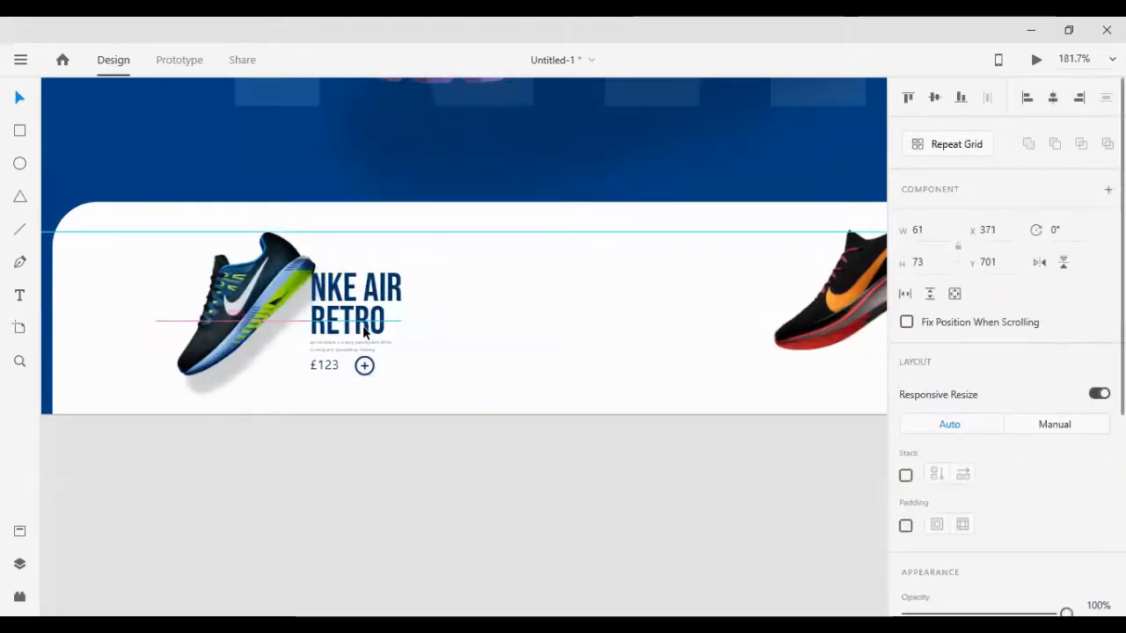
{"action": "key", "text": "shift+Right"}
{"action": "key", "text": "shift+Right"}
{"action": "key", "text": "shift+Right"}
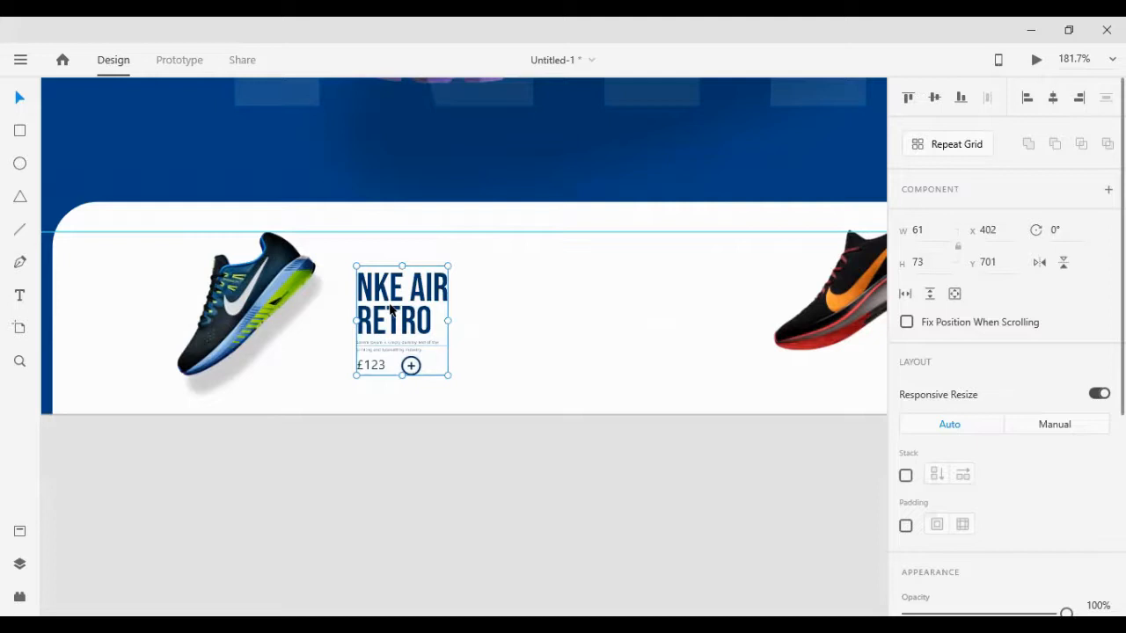
Move the grouped details to the right of the black and orange shoe, and shift that shoe to X 595, Y 671
{"action": "left_click_drag", "start_coordinate": [390, 308], "coordinate": [860, 294]}
{"action": "scroll", "coordinate": [860, 294], "scroll_direction": "right", "scroll_amount": 3}
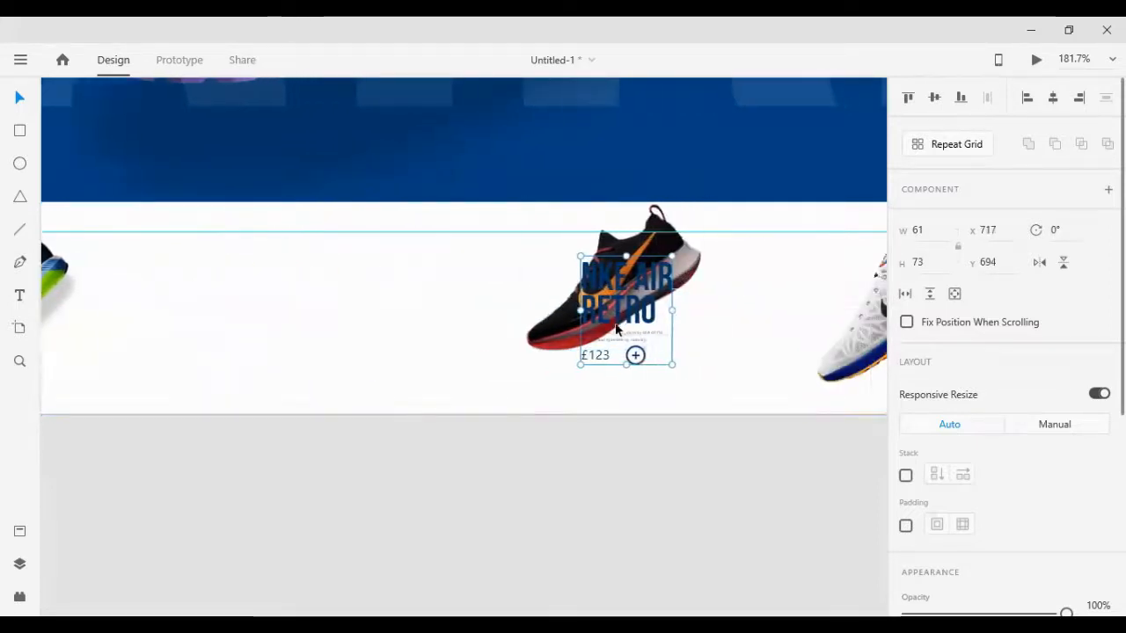
{"action": "left_click_drag", "start_coordinate": [616, 322], "coordinate": [497, 321]}
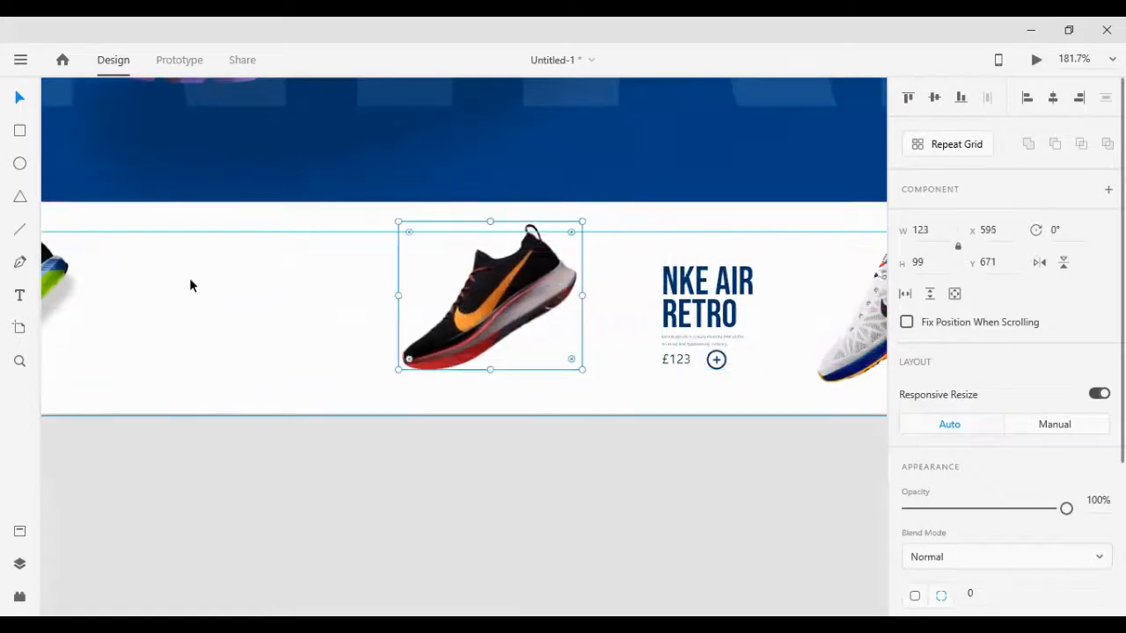
{"action": "scroll", "coordinate": [204, 295], "scroll_direction": "up", "scroll_amount": 1}
{"action": "scroll", "coordinate": [204, 295], "scroll_direction": "left", "scroll_amount": 1}
{"action": "scroll", "coordinate": [204, 295], "scroll_direction": "left", "scroll_amount": 1}
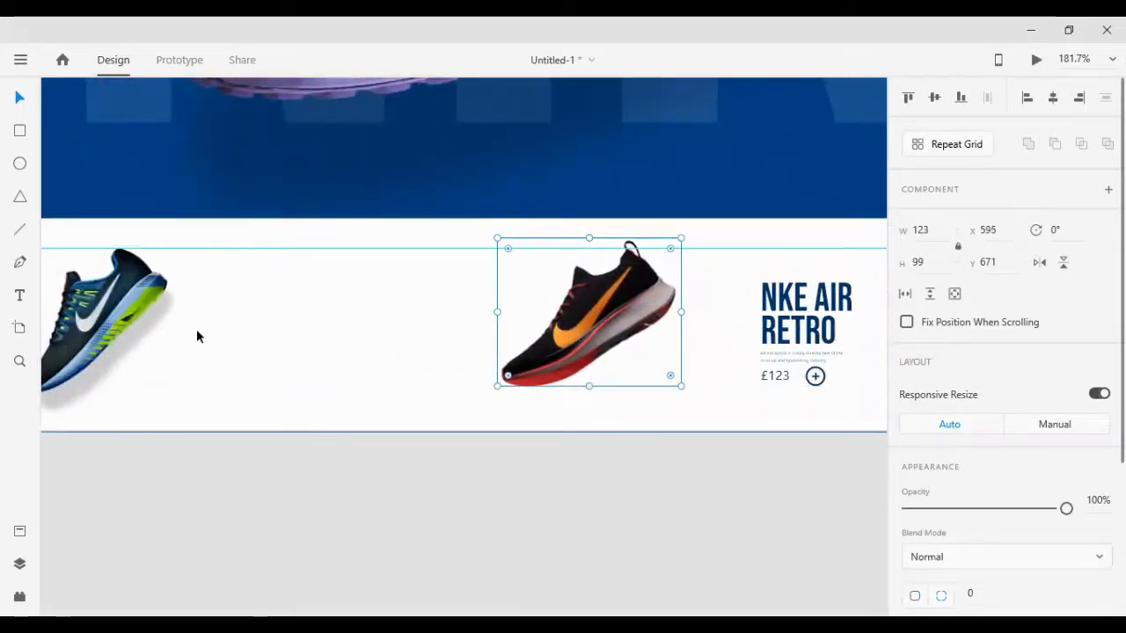
Undo the last moves of the grouped details and the black and orange shoe
{"action": "key", "text": "ctrl+z"}
{"action": "key", "text": "ctrl+z"}
{"action": "key", "text": "ctrl+z"}
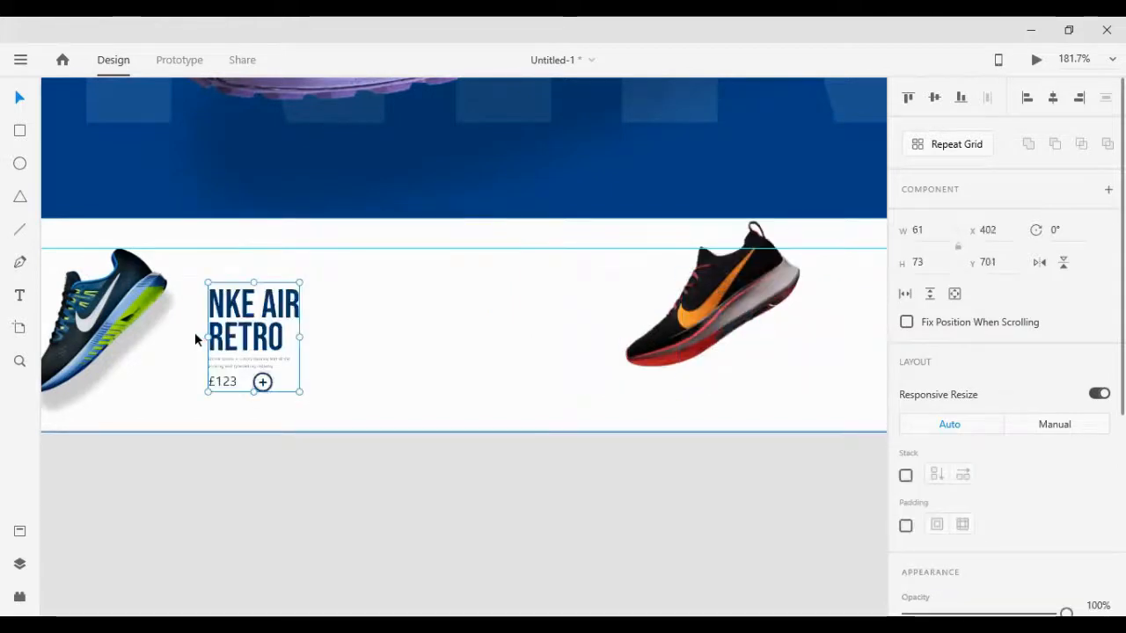
Move the black and orange shoe to about X 593, Y 677 and place a copy of the grouped details beside it at X 727, Y 689
{"action": "left_click", "coordinate": [140, 305]}
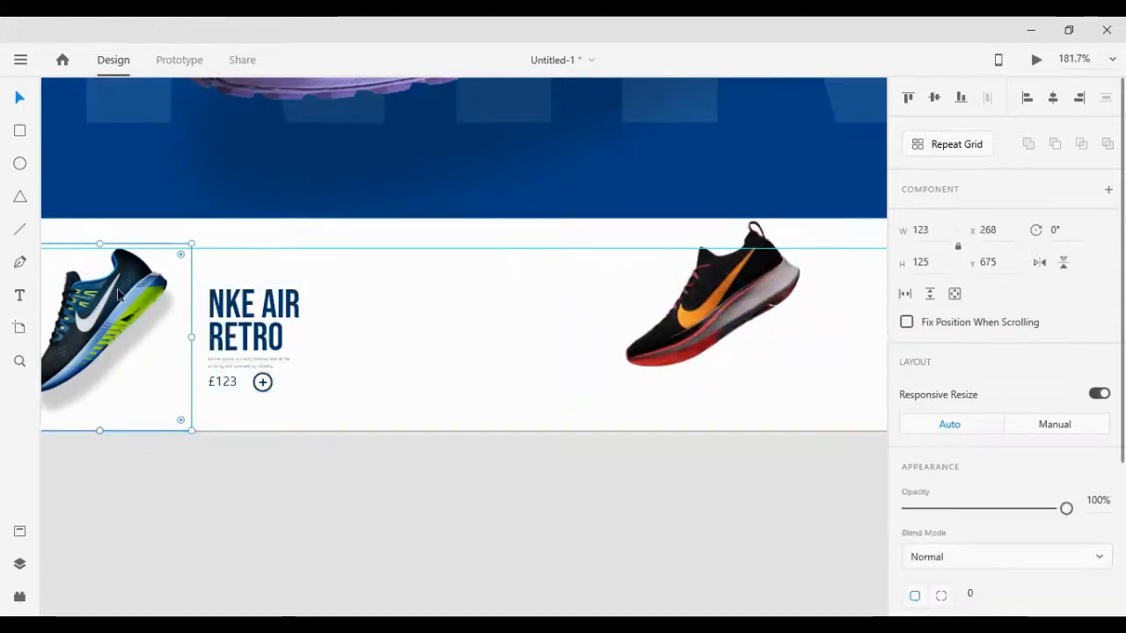
{"action": "left_click", "coordinate": [260, 341]}
{"action": "left_click_drag", "start_coordinate": [261, 341], "coordinate": [560, 326]}
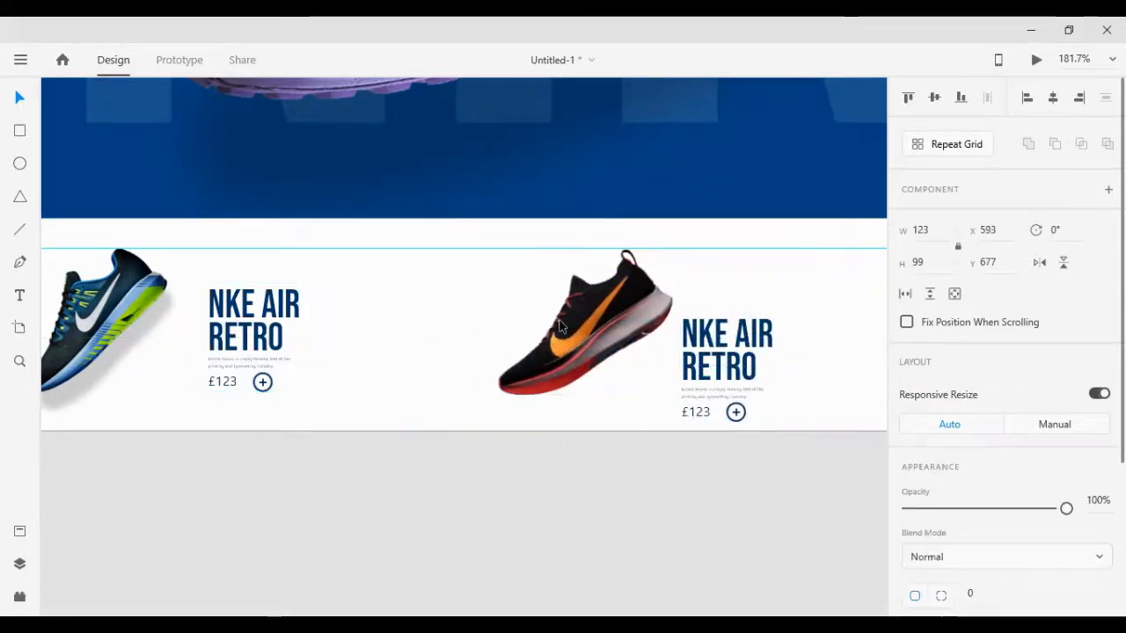
{"action": "left_click", "coordinate": [704, 382]}
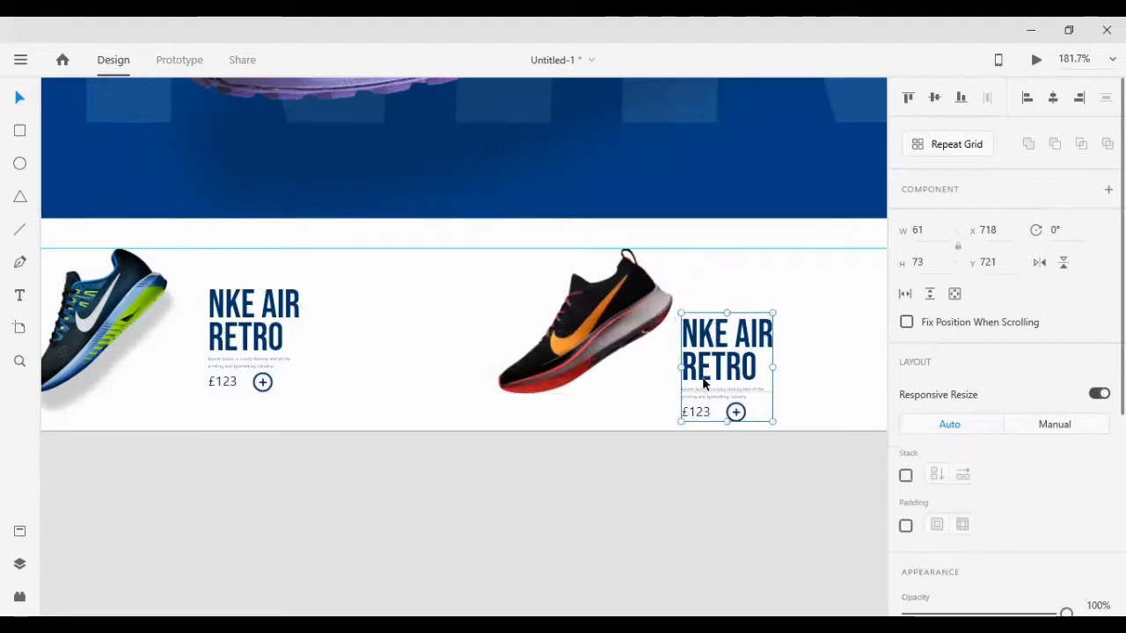
{"action": "left_click_drag", "start_coordinate": [704, 383], "coordinate": [716, 334]}
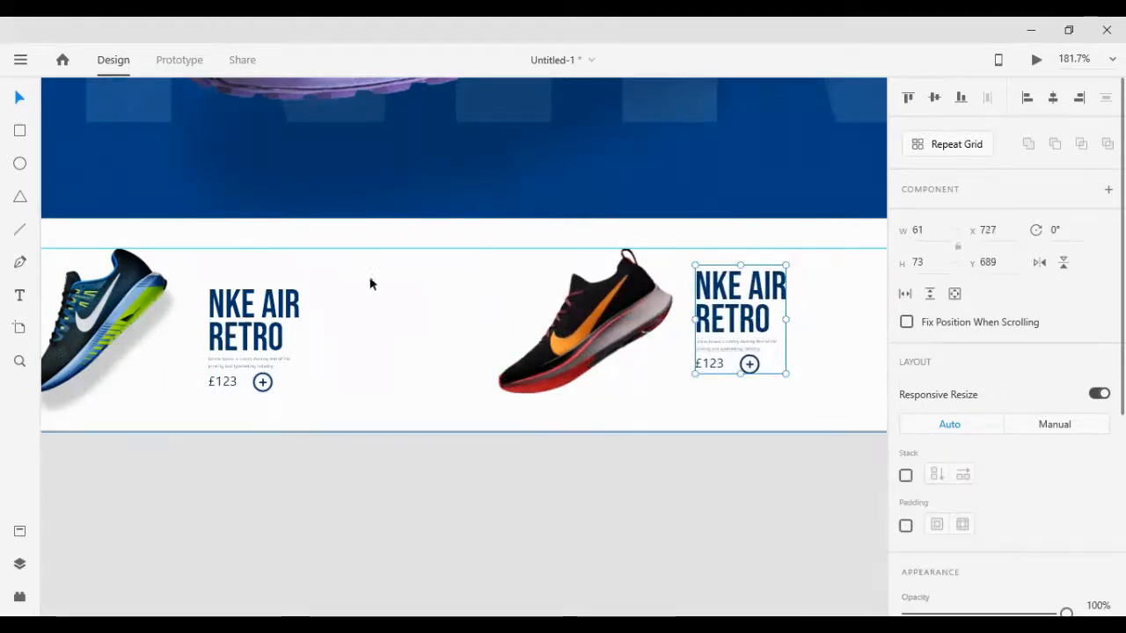
Lower the horizontal guide slightly above the small shoes and check the combined selection of the black and orange shoe and its details
{"action": "left_click_drag", "start_coordinate": [365, 249], "coordinate": [358, 250]}
{"action": "left_click", "coordinate": [738, 308]}
{"action": "left_click", "coordinate": [567, 359]}
{"action": "left_click", "coordinate": [739, 307]}
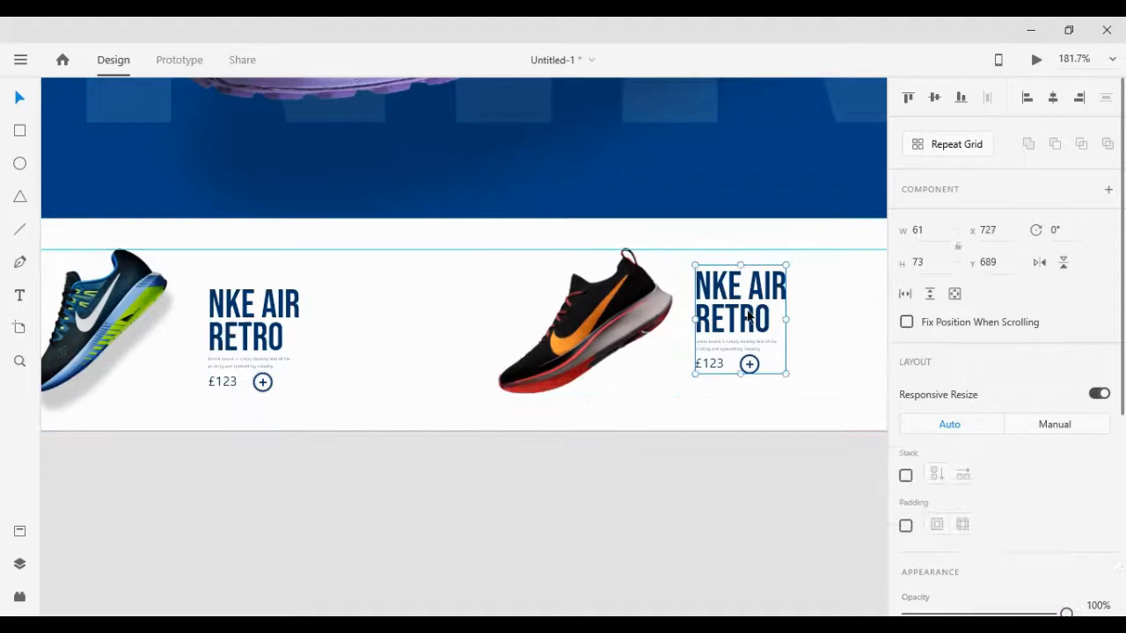
{"action": "left_click", "coordinate": [655, 326], "text": "shift"}
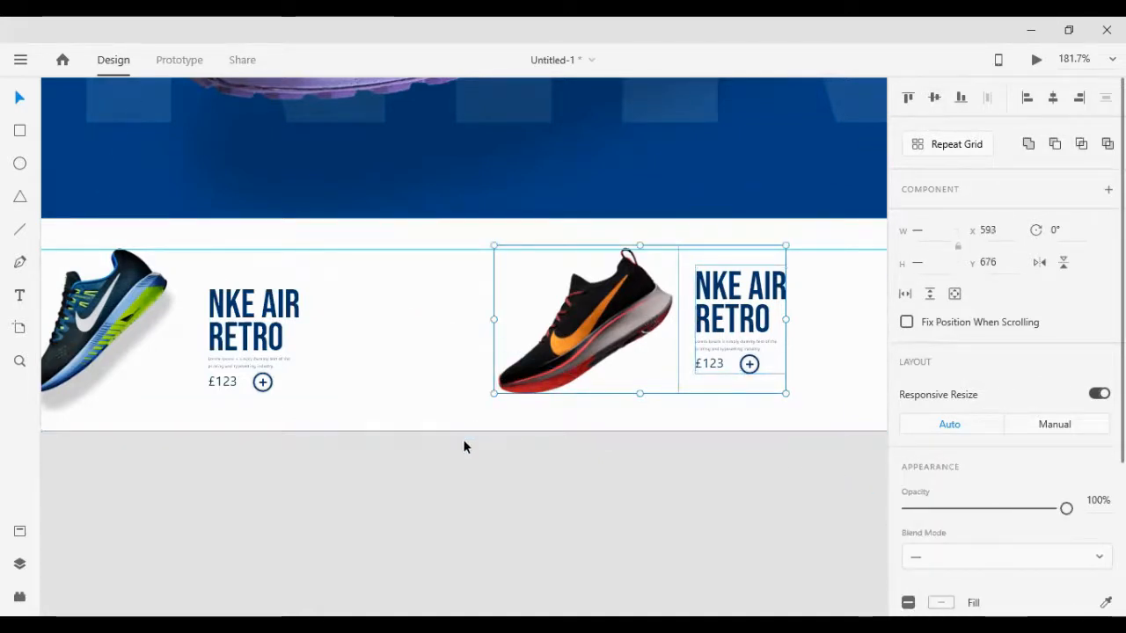
{"action": "left_click", "coordinate": [466, 445]}
Nudge the grouped details beside the black and orange shoe down to Y 701
{"action": "left_click", "coordinate": [745, 343]}
{"action": "key", "text": "Down"}
{"action": "key", "text": "Down"}
{"action": "key", "text": "Down"}
{"action": "key", "text": "Down"}
{"action": "key", "text": "Down"}
{"action": "key", "text": "Down"}
{"action": "key", "text": "Down"}
{"action": "key", "text": "Down"}
{"action": "key", "text": "Down"}
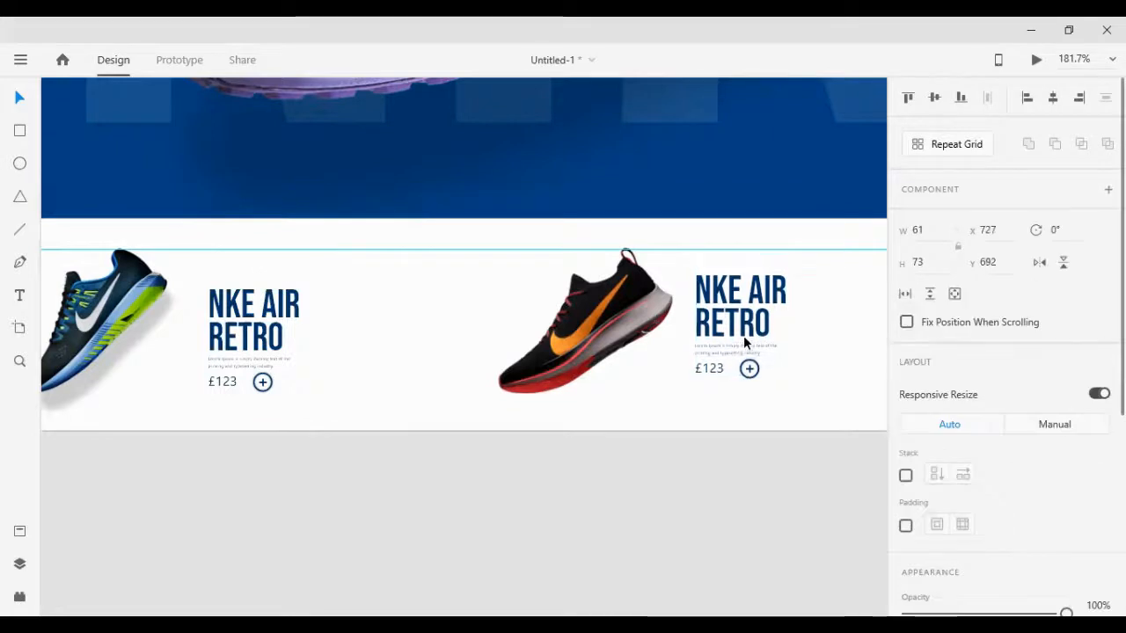
{"action": "key", "text": "Down"}
{"action": "key", "text": "Down"}
{"action": "key", "text": "Down"}
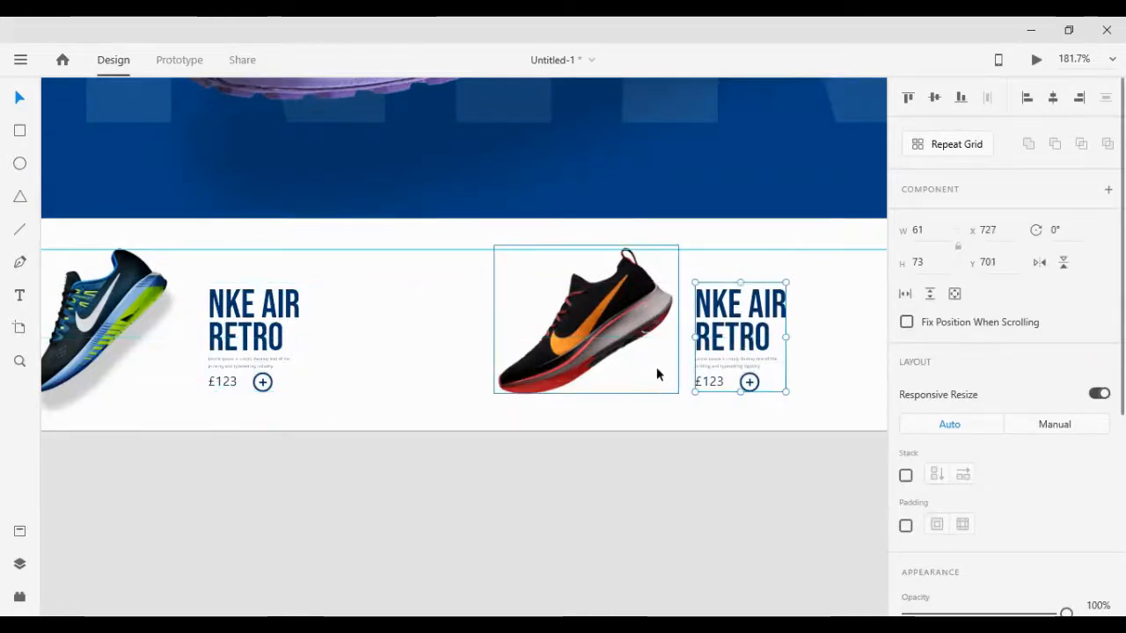
Place a copy of the grouped details beside the white and orange shoe at X 1015, Y 701
{"action": "scroll", "coordinate": [659, 372], "scroll_direction": "right", "scroll_amount": 5}
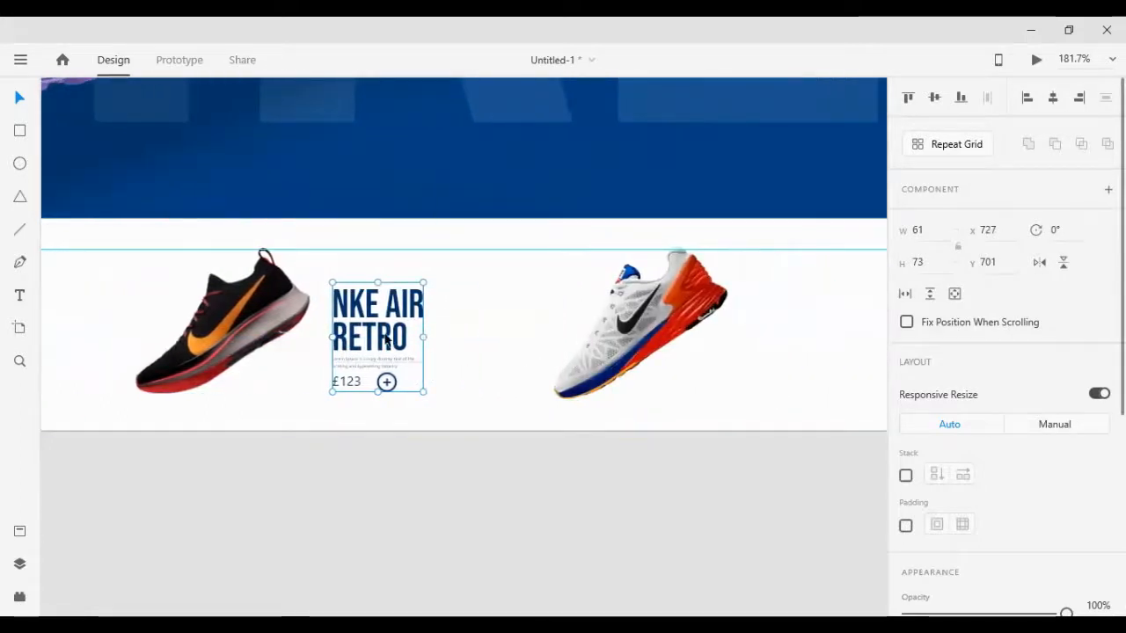
{"action": "left_click_drag", "start_coordinate": [424, 334], "coordinate": [817, 340]}
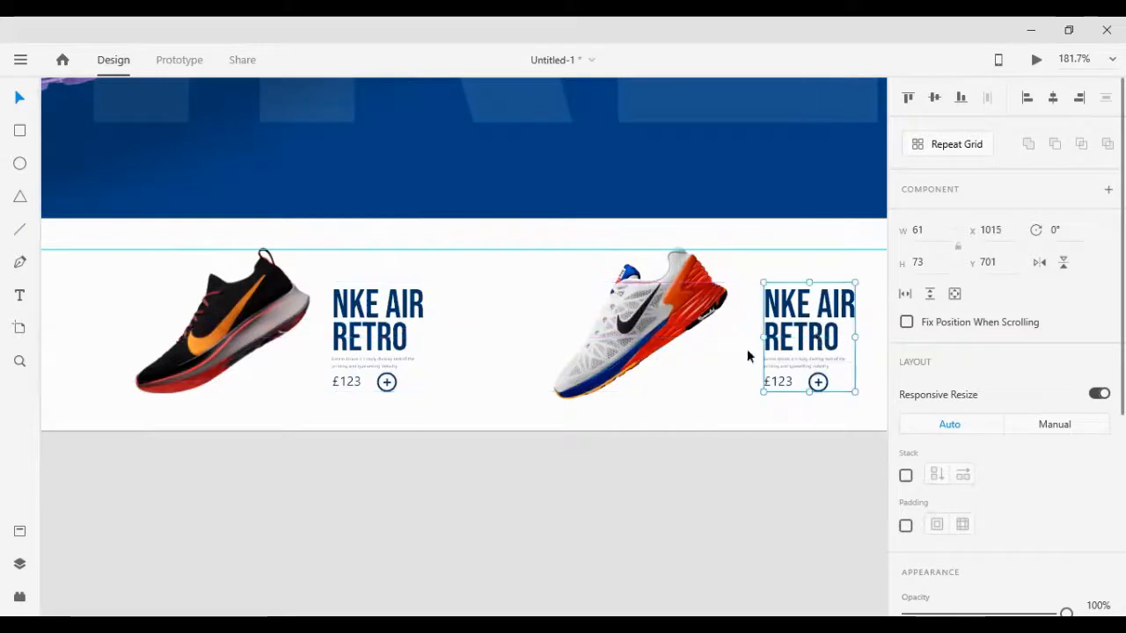
Gauge the gap beside the blue and green shoe by shifting its grouped details to X 372 and back to X 402
{"action": "scroll", "coordinate": [160, 366], "scroll_direction": "up", "scroll_amount": 1}
{"action": "scroll", "coordinate": [162, 370], "scroll_direction": "left", "scroll_amount": 4}
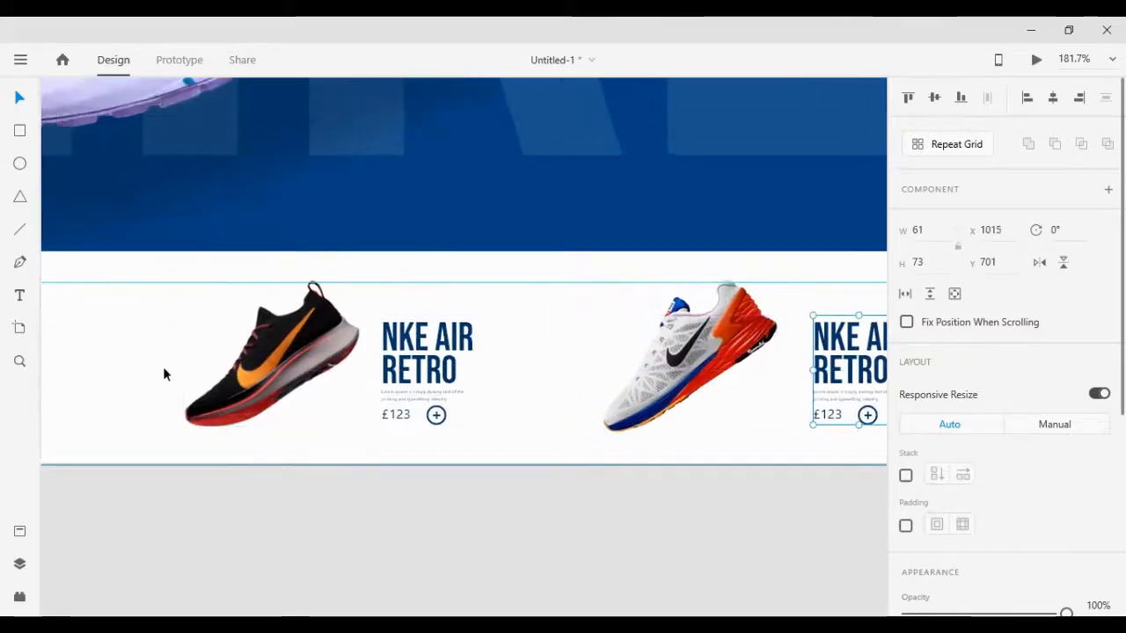
{"action": "left_click", "coordinate": [209, 368], "text": "shift"}
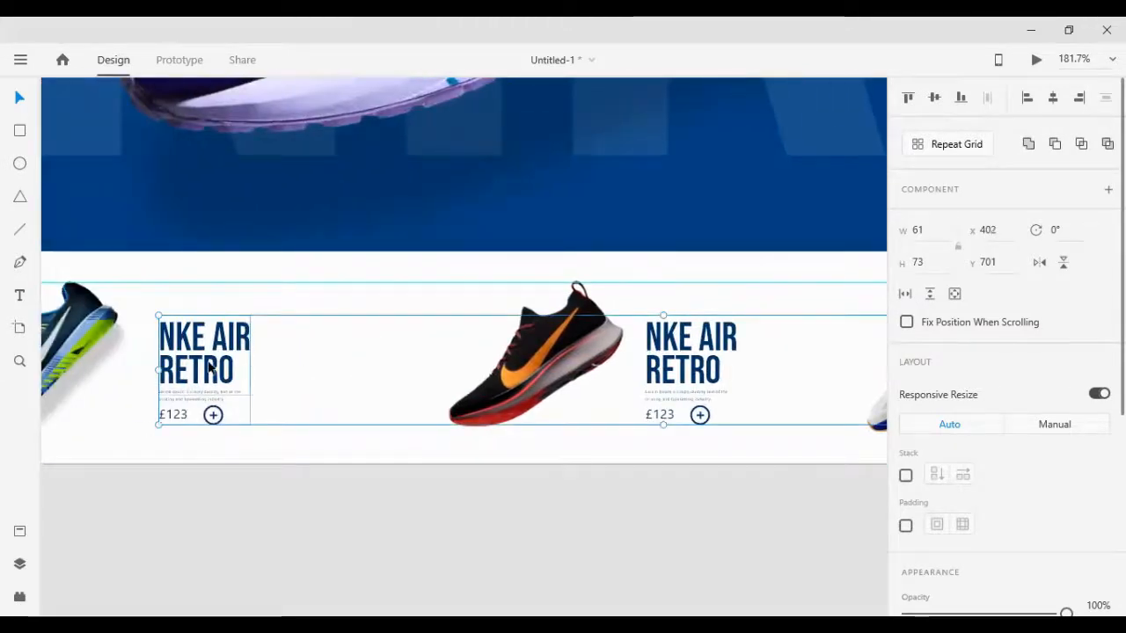
{"action": "left_click", "coordinate": [187, 380]}
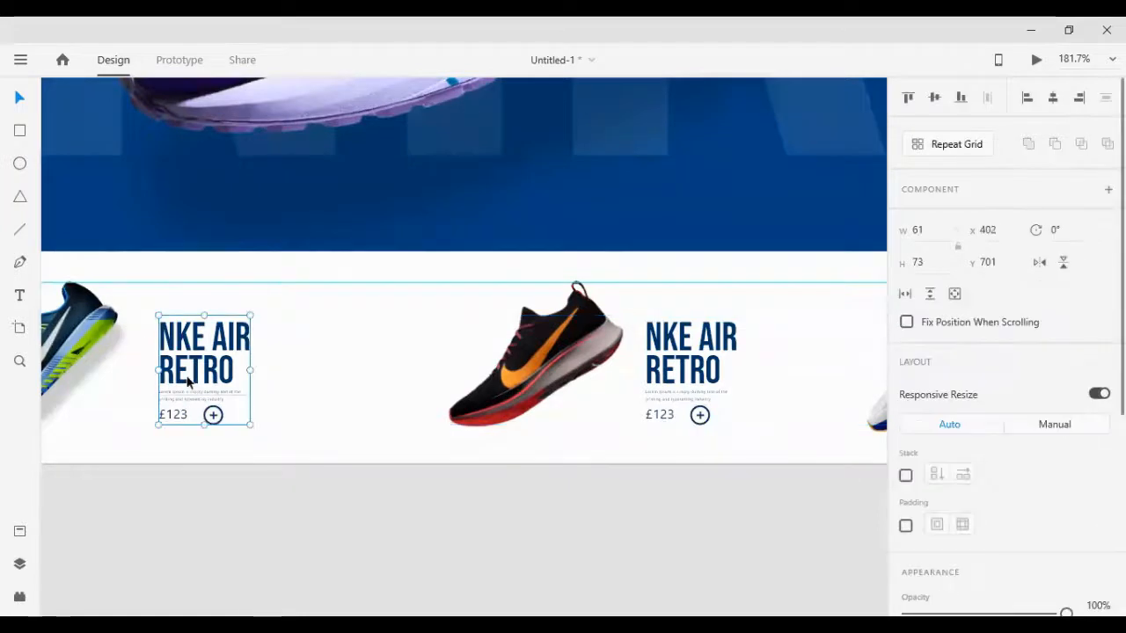
{"action": "key", "text": "shift+Left"}
{"action": "key", "text": "shift+Left"}
{"action": "key", "text": "shift+Left"}
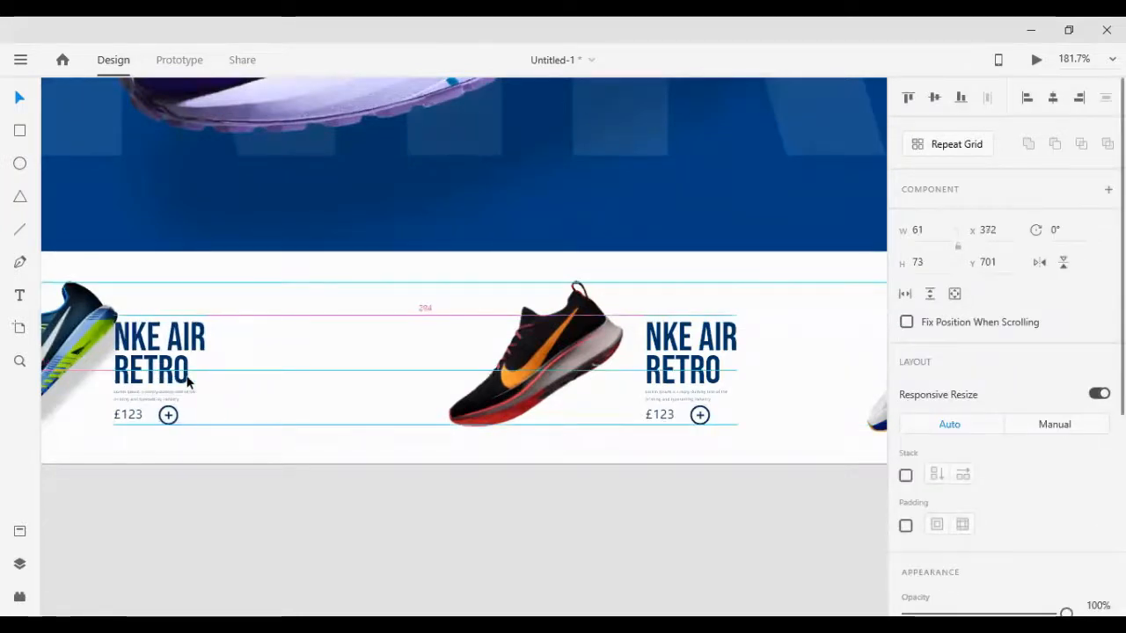
{"action": "key", "text": "shift+Right"}
{"action": "key", "text": "shift+Right"}
{"action": "key", "text": "shift+Right"}
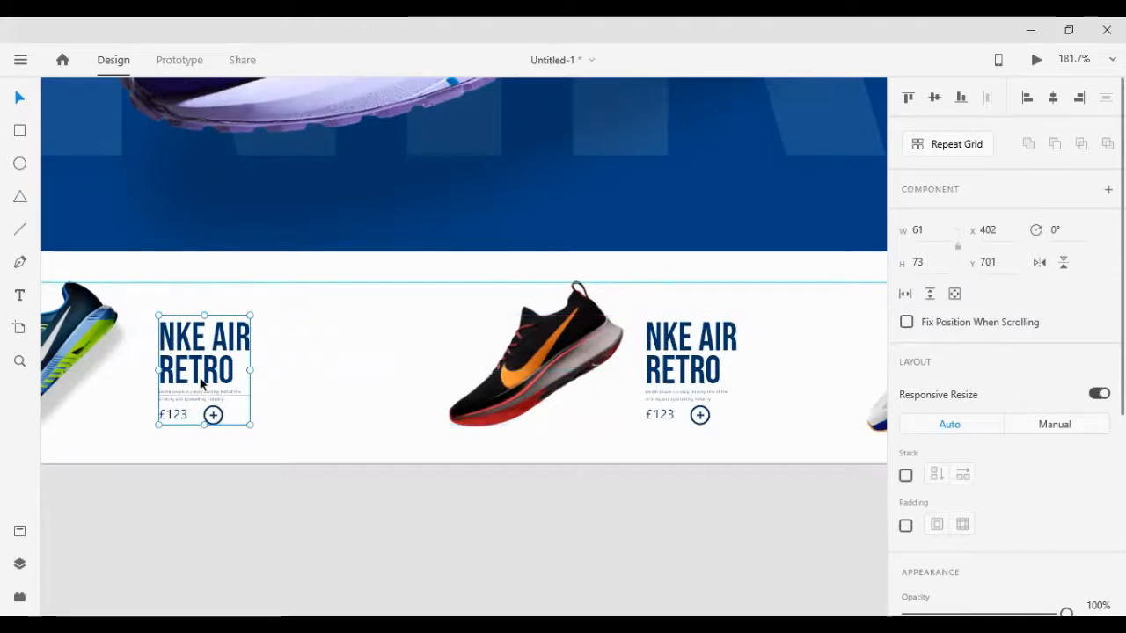
Space the grouped details 30 pixels from the edge of the black and orange shoe, at X 740
{"action": "left_click", "coordinate": [652, 373]}
{"action": "key", "text": "shift+Left"}
{"action": "key", "text": "shift+Left"}
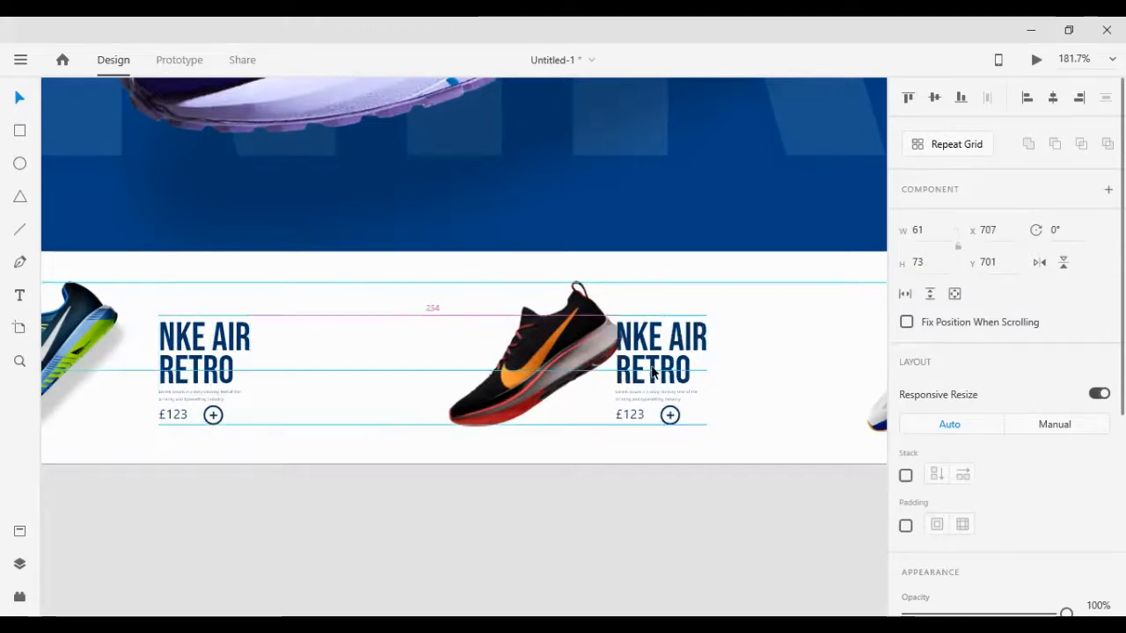
{"action": "key", "text": "Right"}
{"action": "key", "text": "Right"}
{"action": "key", "text": "Right"}
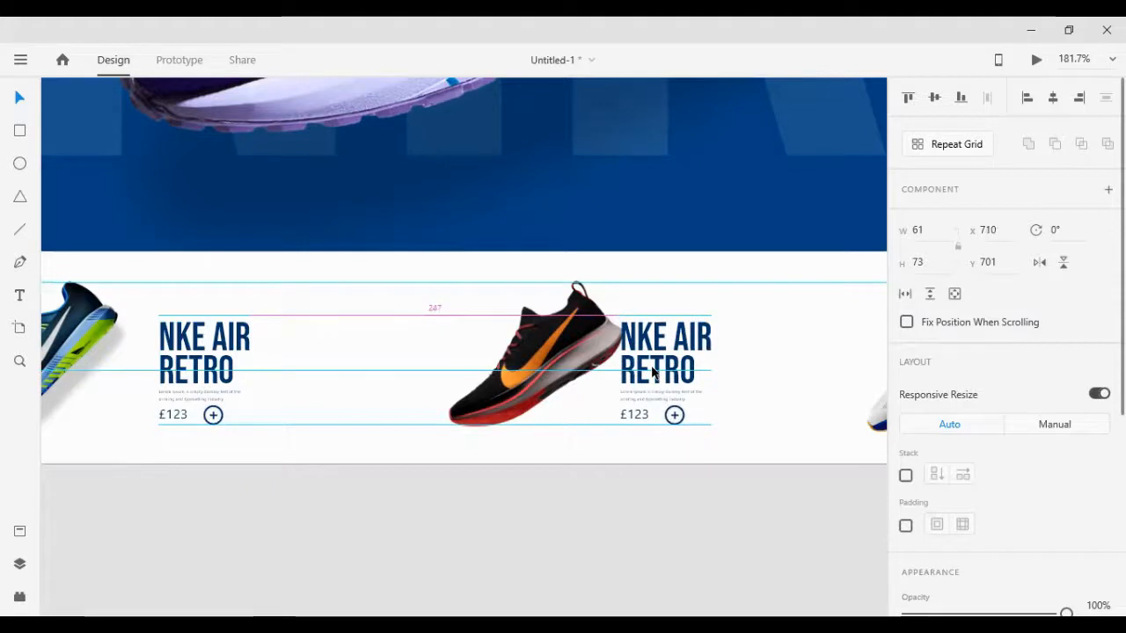
{"action": "key", "text": "shift+Right"}
{"action": "key", "text": "shift+Right"}
{"action": "key", "text": "shift+Right"}
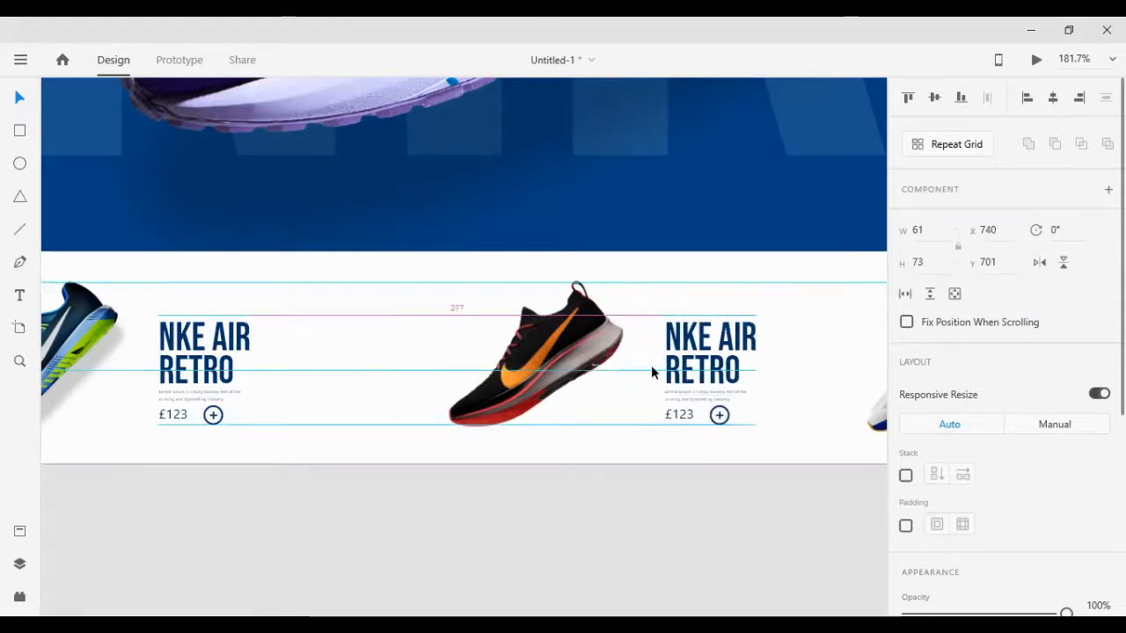
Space the grouped details 30 pixels from the edge of the white and orange shoe, at X 1020
{"action": "scroll", "coordinate": [705, 371], "scroll_direction": "right", "scroll_amount": 6}
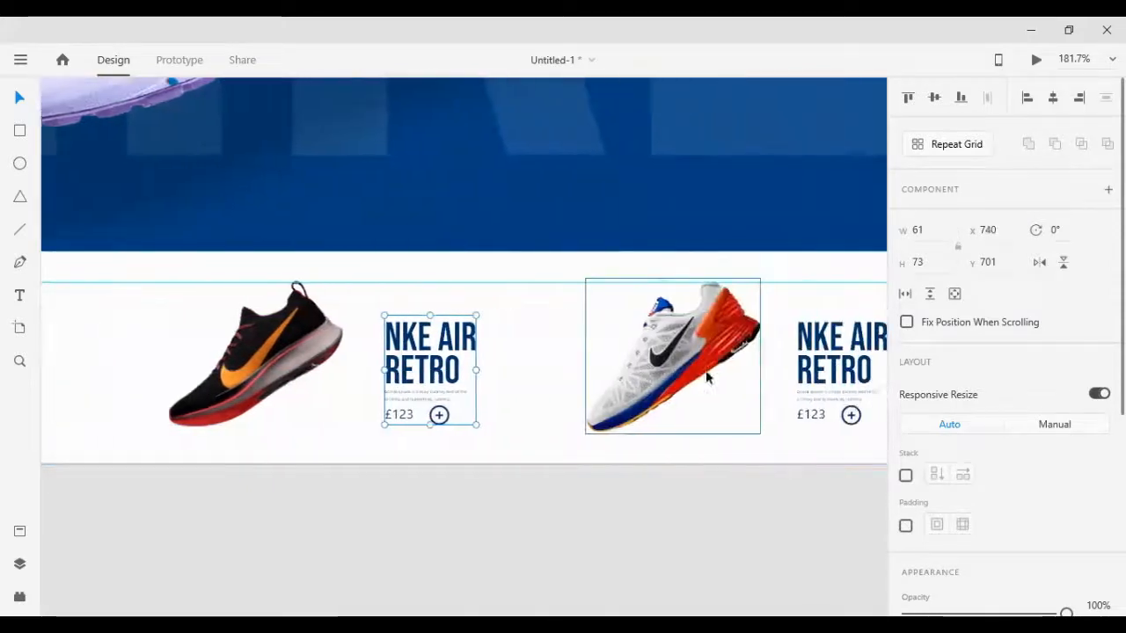
{"action": "left_click", "coordinate": [754, 359]}
{"action": "key", "text": "shift+Left"}
{"action": "key", "text": "shift+Left"}
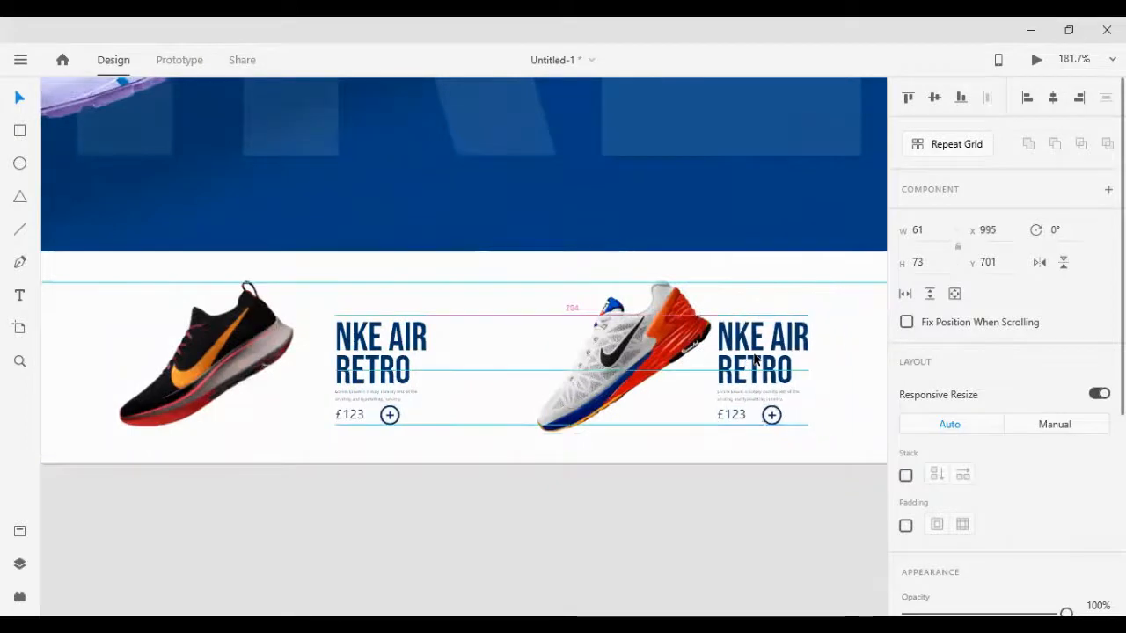
{"action": "key", "text": "Left"}
{"action": "key", "text": "Left"}
{"action": "key", "text": "Left"}
{"action": "key", "text": "Left"}
{"action": "key", "text": "Left"}
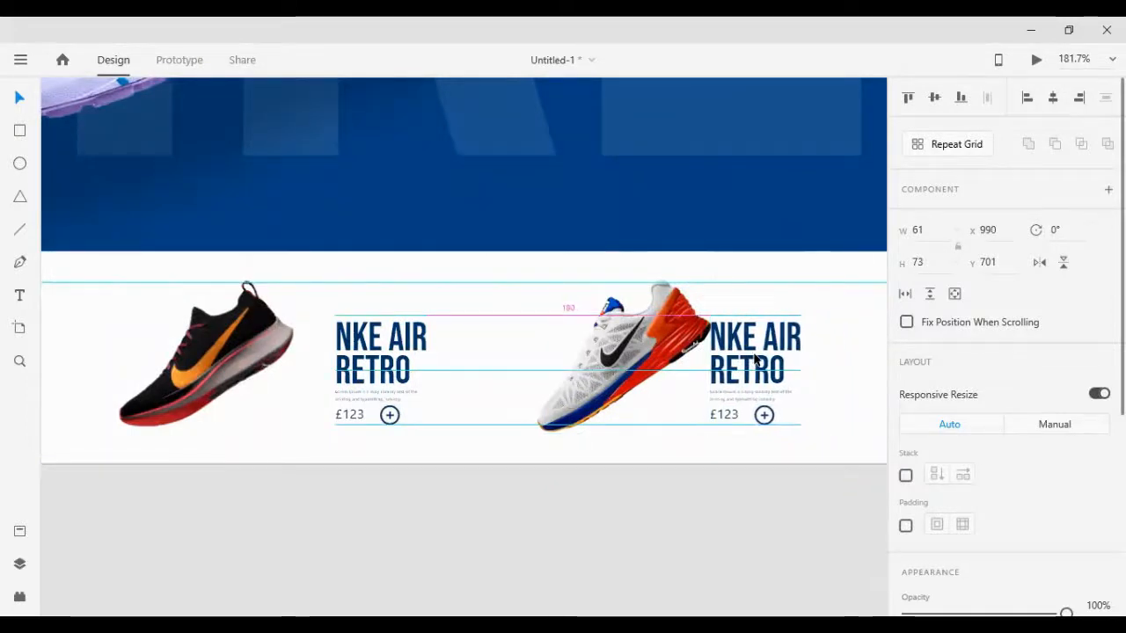
{"action": "key", "text": "shift+Right"}
{"action": "key", "text": "shift+Right"}
{"action": "key", "text": "shift+Right"}
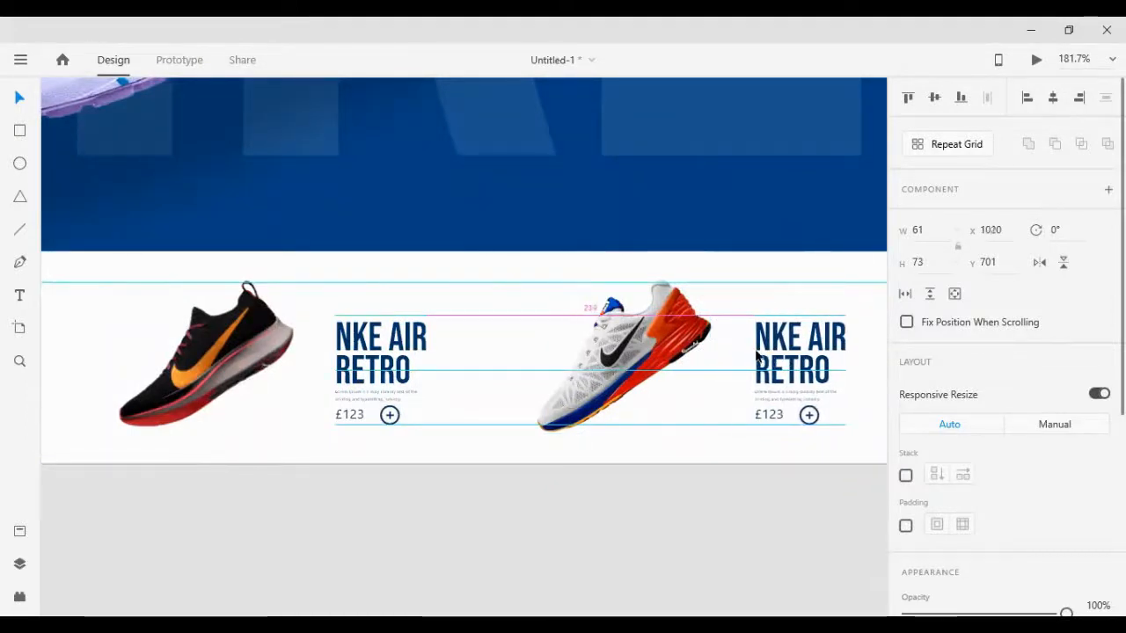
Group the white and orange shoe with its details, leaving the large hero elements and background out of the selection
{"action": "scroll", "coordinate": [641, 264], "scroll_direction": "down", "scroll_amount": 5}
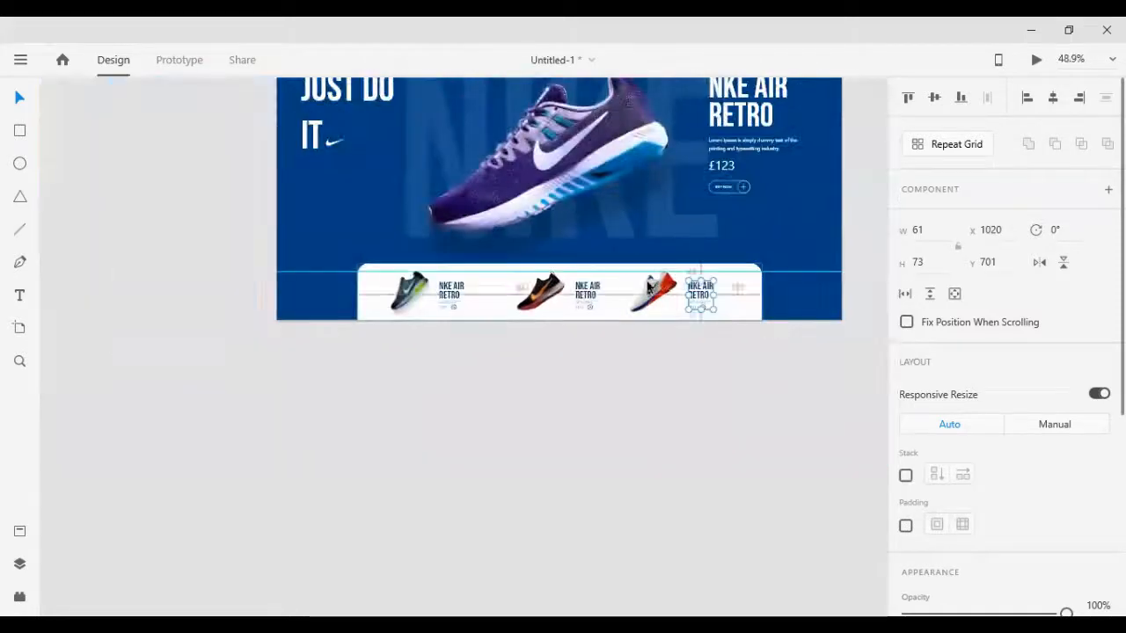
{"action": "scroll", "coordinate": [688, 363], "scroll_direction": "up", "scroll_amount": 3}
{"action": "left_click", "coordinate": [681, 374]}
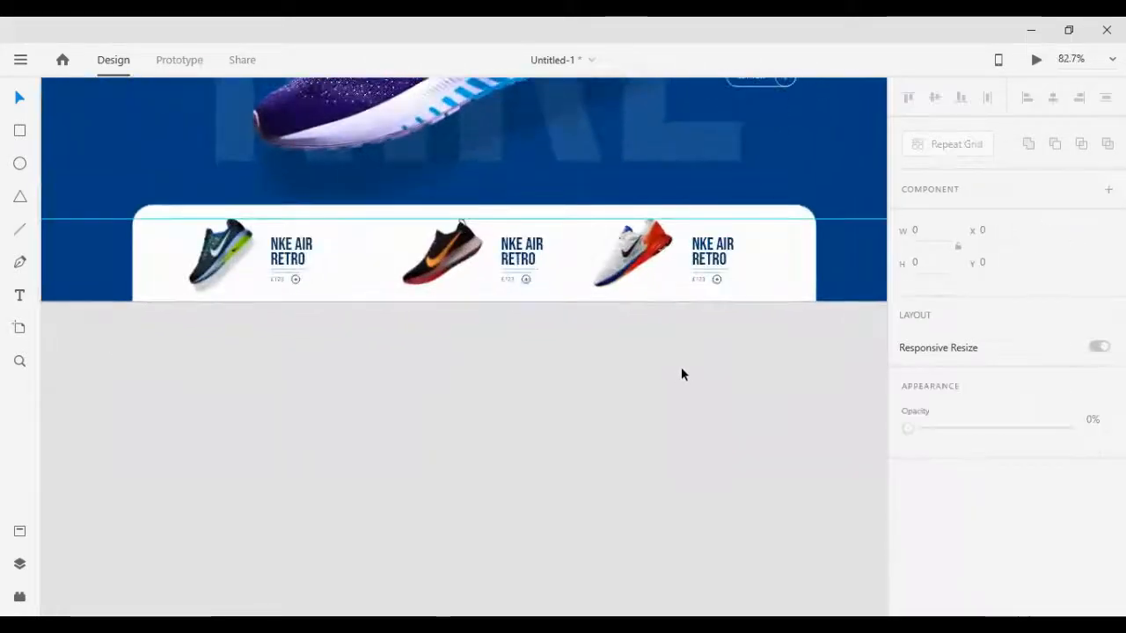
{"action": "left_click_drag", "start_coordinate": [641, 332], "coordinate": [729, 244]}
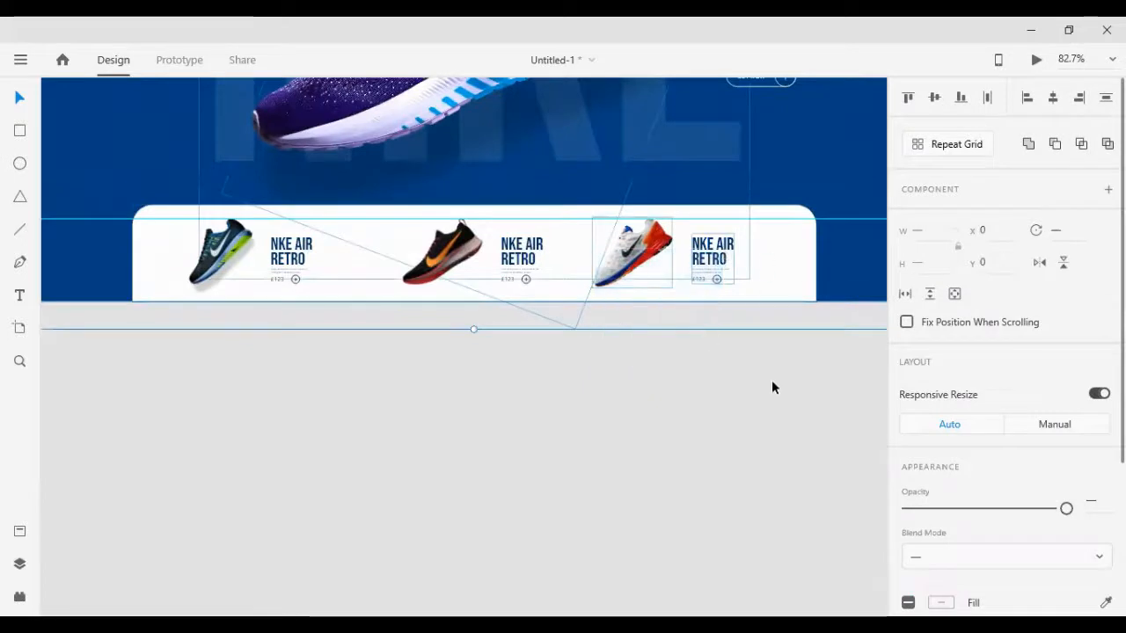
{"action": "left_click_drag", "start_coordinate": [788, 390], "coordinate": [763, 259]}
{"action": "left_click", "coordinate": [579, 129], "text": "shift"}
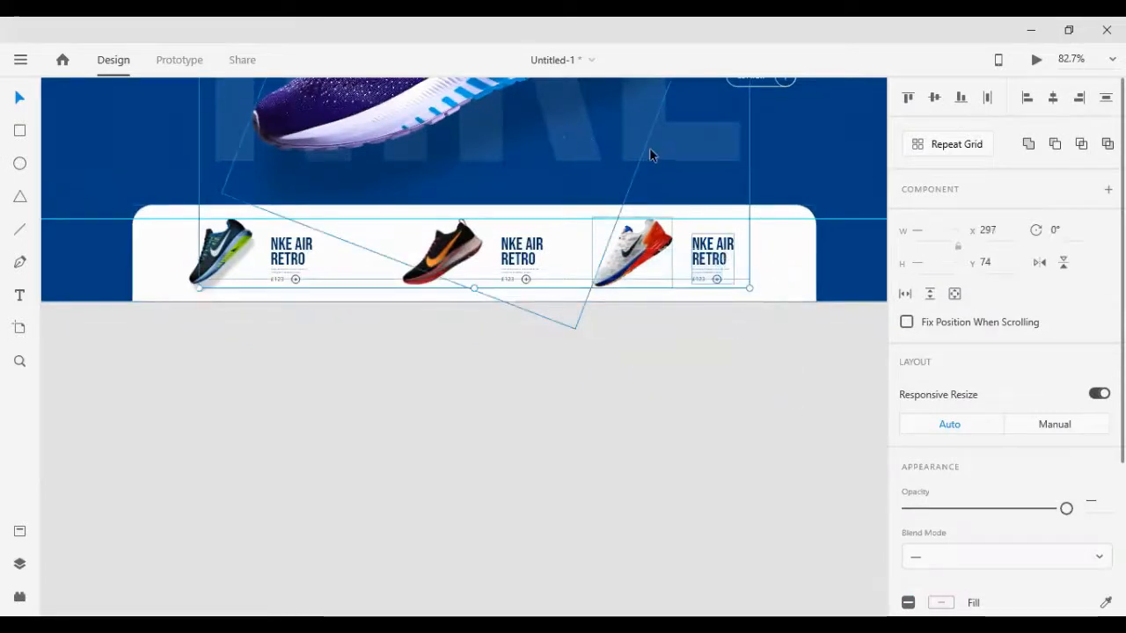
{"action": "left_click", "coordinate": [683, 161], "text": "shift"}
{"action": "key", "text": "ctrl+g"}
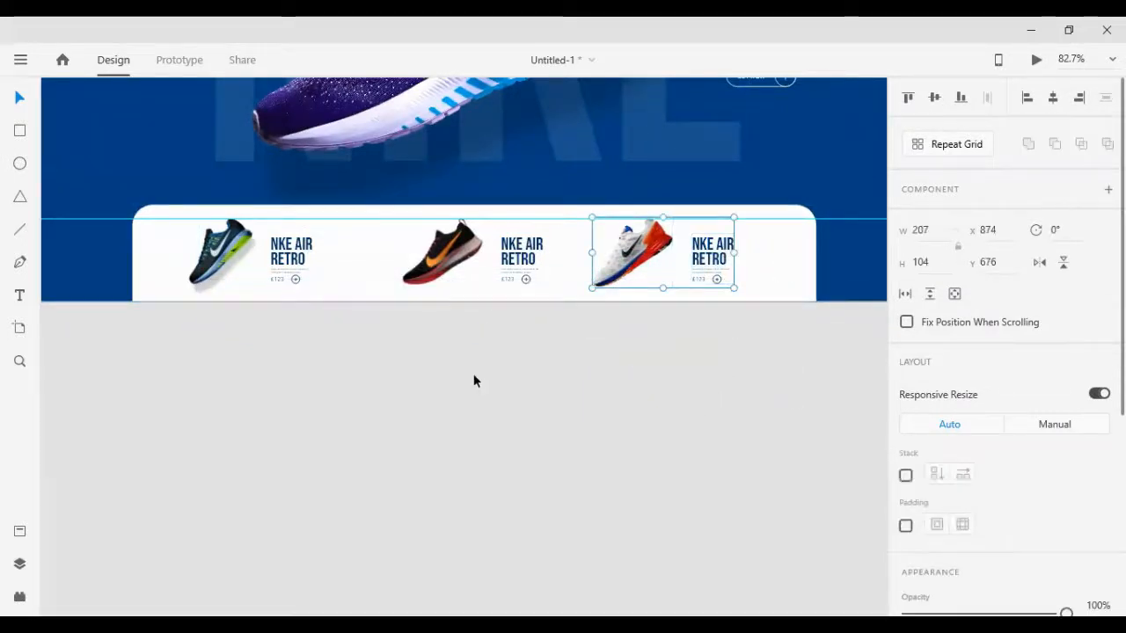
Group the black and orange shoe with its details, and the blue and green shoe with its details
{"action": "left_click", "coordinate": [442, 252]}
{"action": "left_click", "coordinate": [504, 247], "text": "shift"}
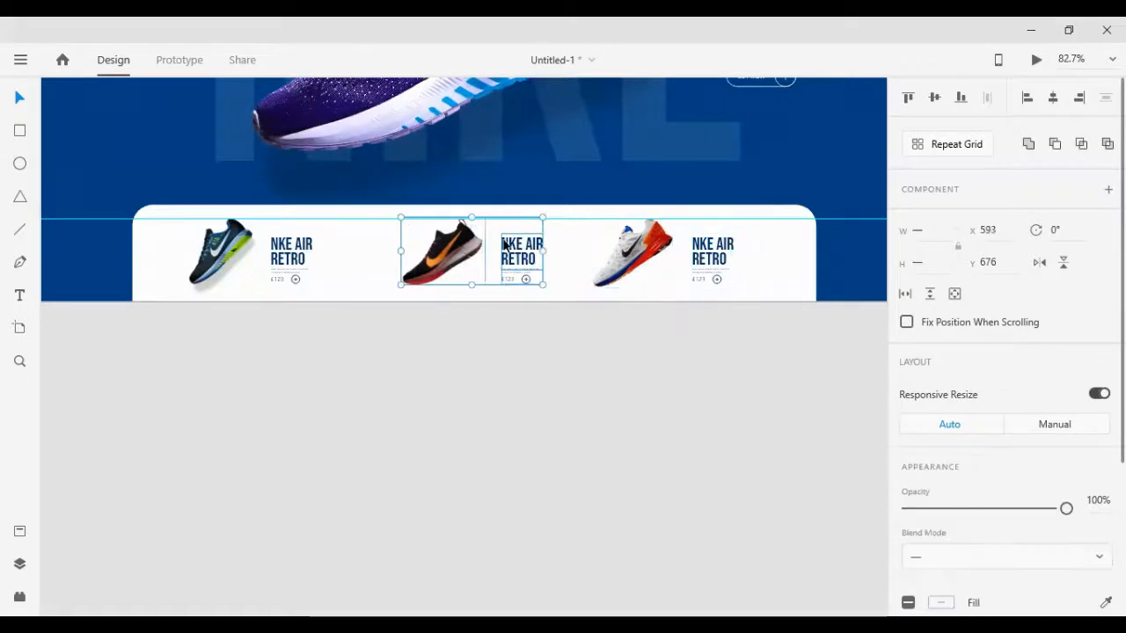
{"action": "key", "text": "ctrl+g"}
{"action": "left_click", "coordinate": [220, 254]}
{"action": "left_click", "coordinate": [297, 257], "text": "shift"}
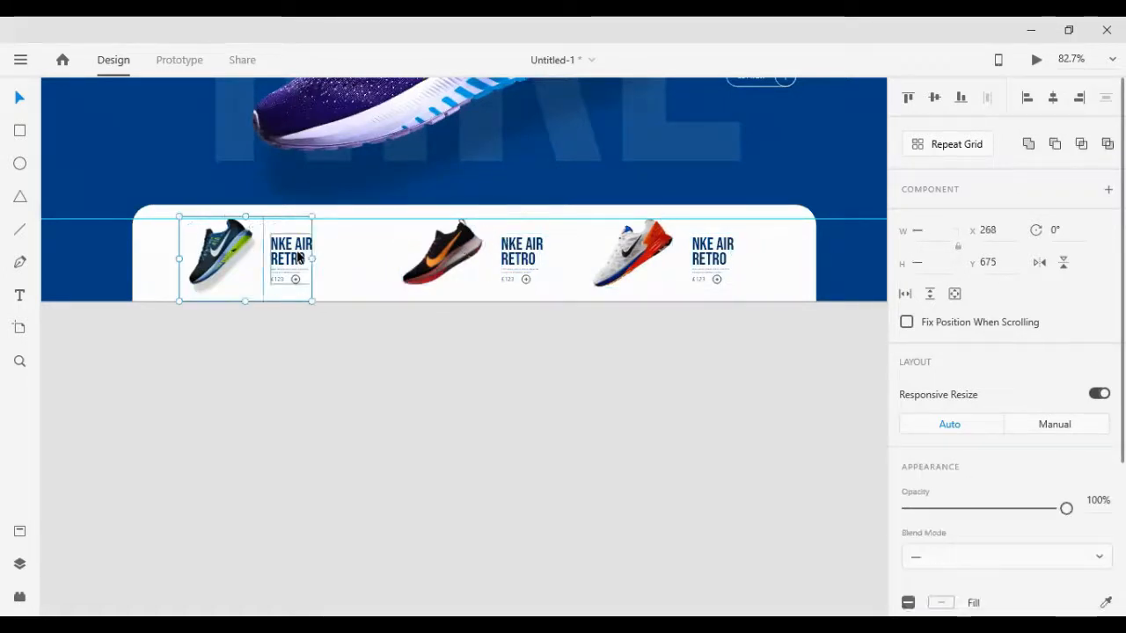
{"action": "key", "text": "ctrl+g"}
Try aligning the three shoe groups to their vertical middle, undo it, and distribute them evenly in the horizontal direction
{"action": "left_click", "coordinate": [430, 262], "text": "shift"}
{"action": "left_click", "coordinate": [660, 272], "text": "shift"}
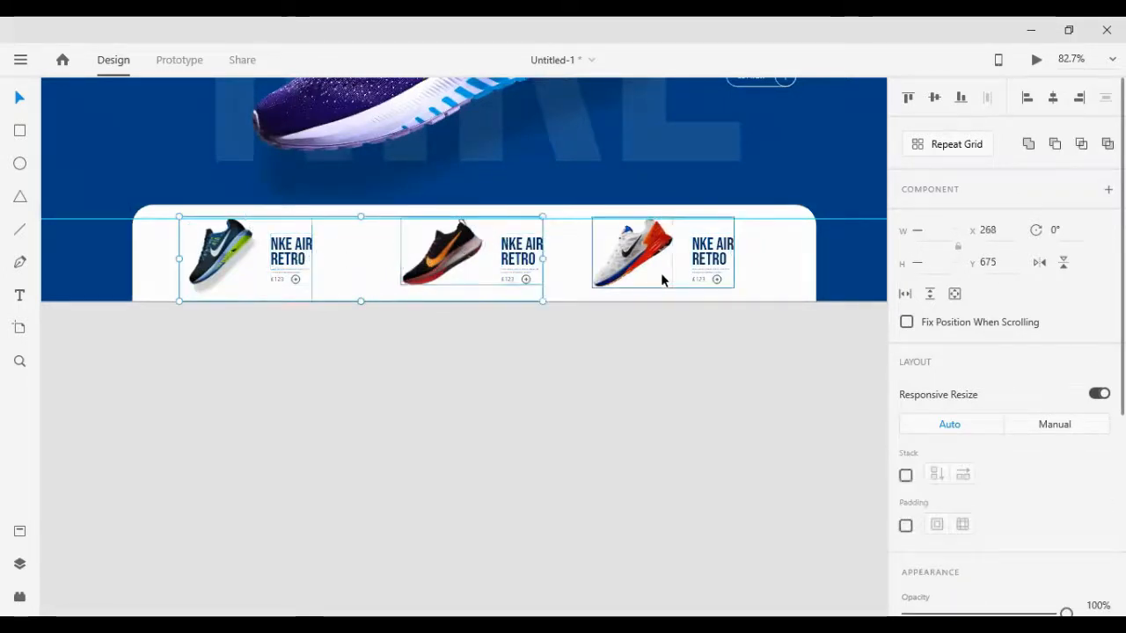
{"action": "left_click", "coordinate": [932, 100]}
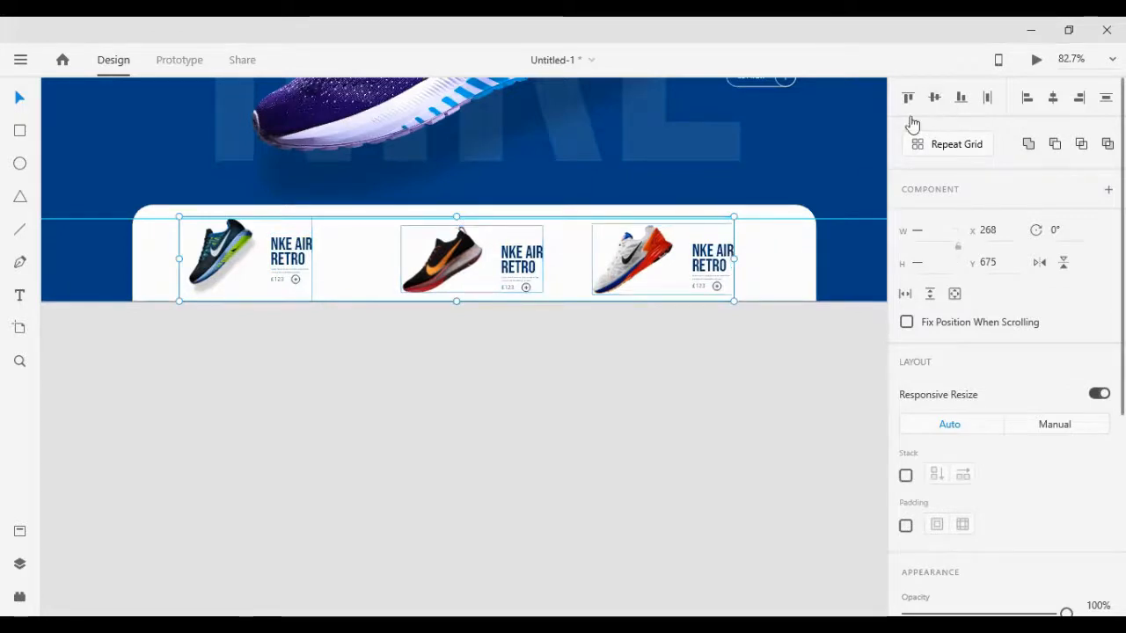
{"action": "left_click", "coordinate": [668, 351]}
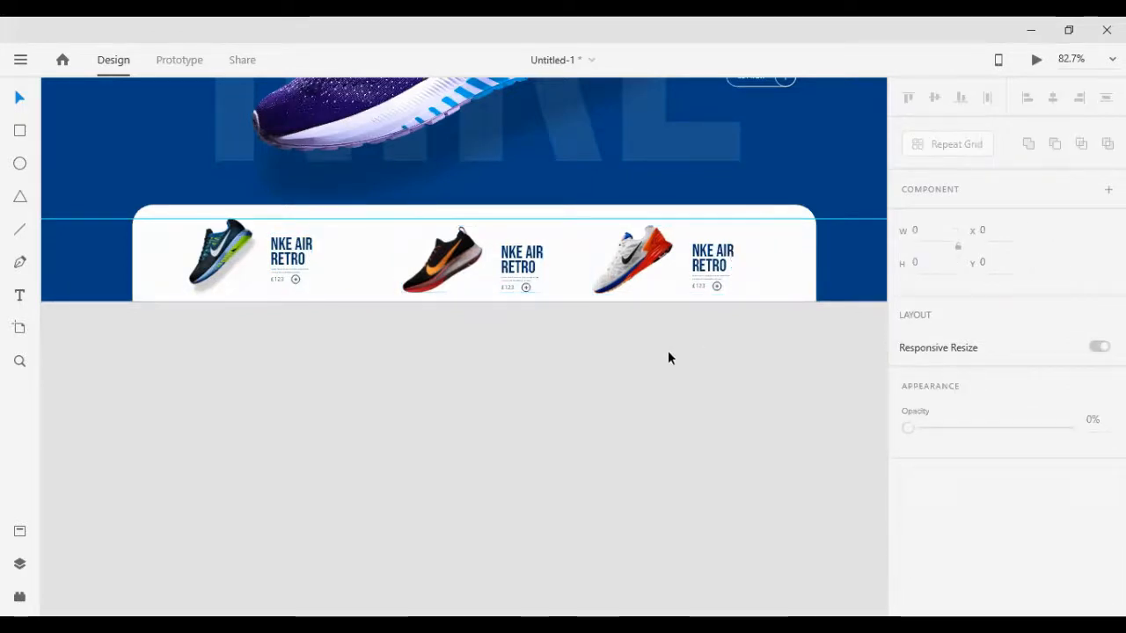
{"action": "key", "text": "ctrl+z"}
{"action": "left_click", "coordinate": [984, 99]}
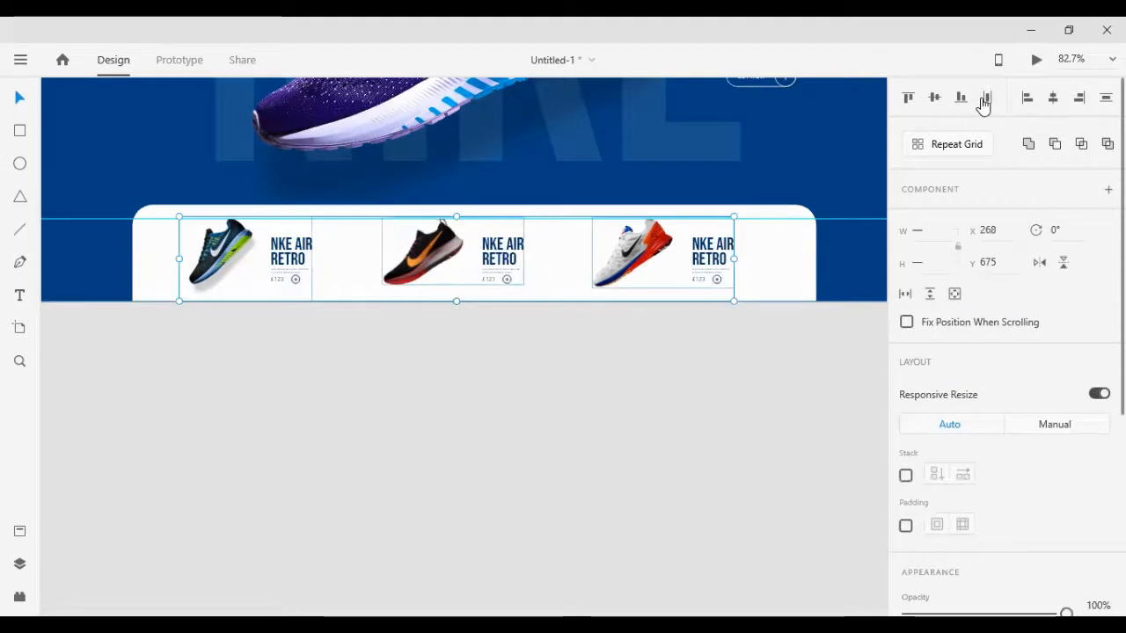
Group the three shoe-and-details groups into one row and centre it horizontally on the rounded white panel
{"action": "key", "text": "ctrl+g"}
{"action": "left_click", "coordinate": [764, 266], "text": "shift"}
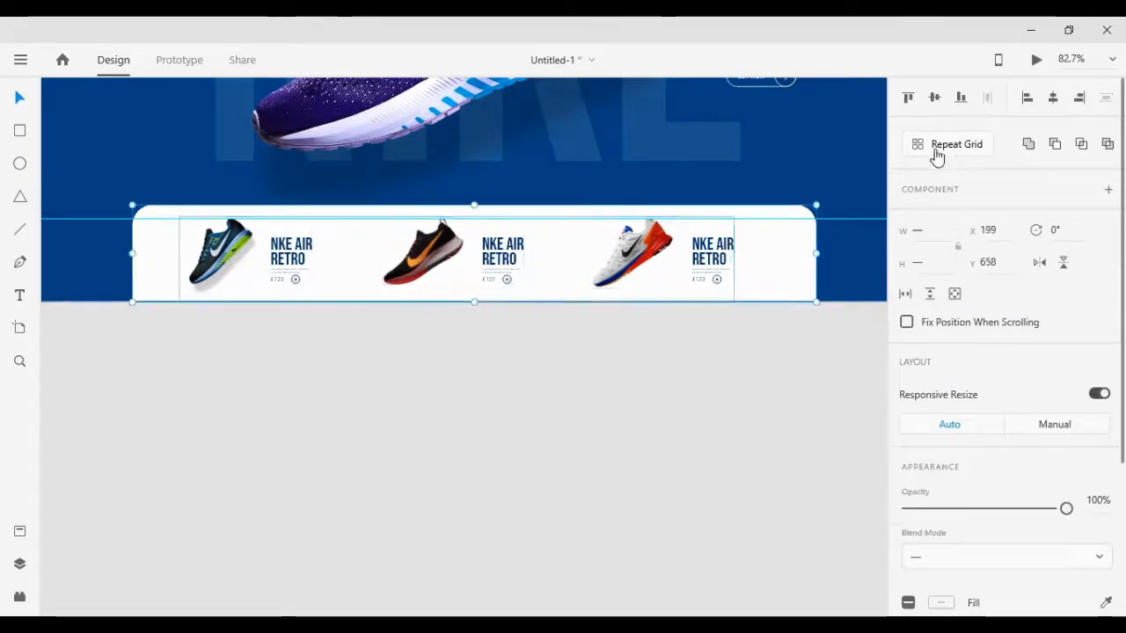
{"action": "left_click", "coordinate": [1053, 99]}
{"action": "left_click", "coordinate": [669, 405]}
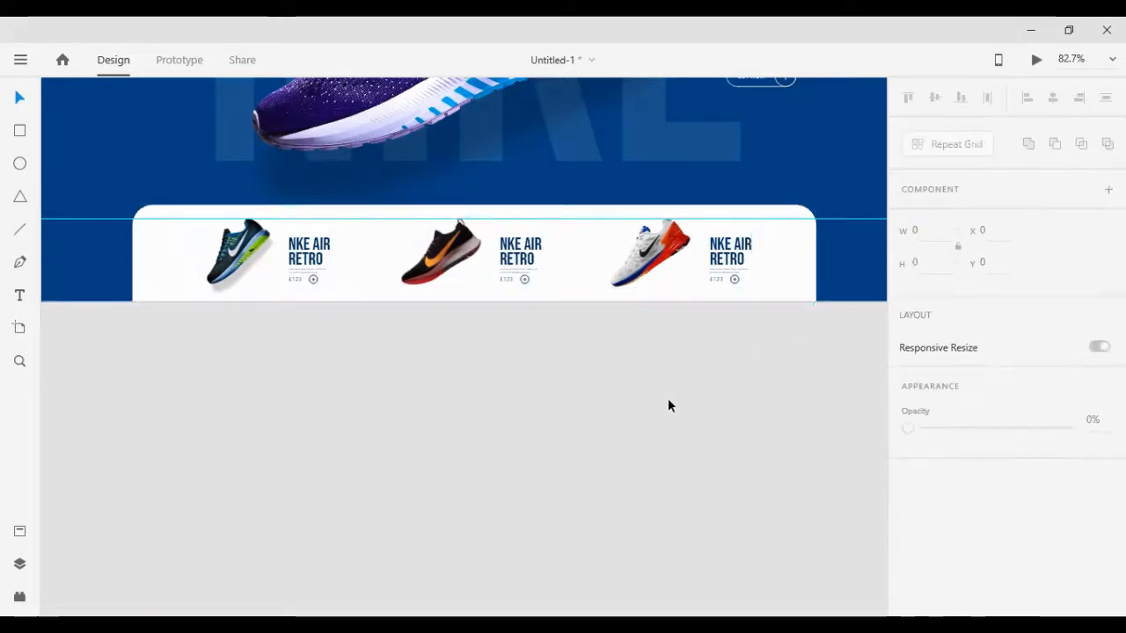
{"action": "scroll", "coordinate": [657, 391], "scroll_direction": "down", "scroll_amount": 5}
{"action": "scroll", "coordinate": [762, 315], "scroll_direction": "up", "scroll_amount": 2}
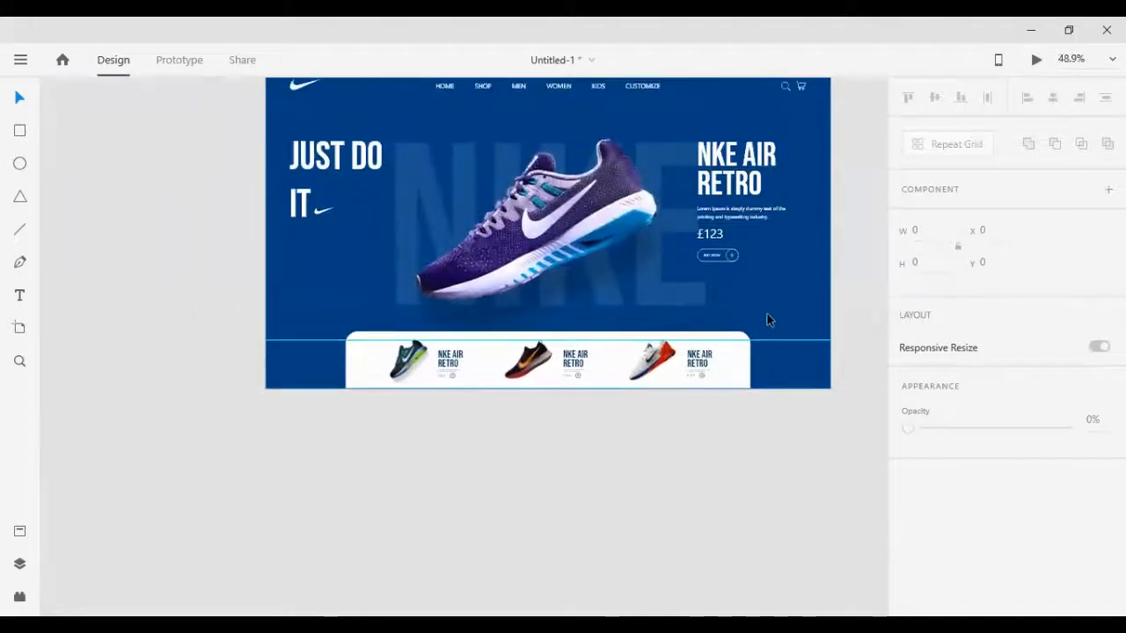
Undo and redo the shoe row's horizontal centring to compare its position inside the white panel
{"action": "left_click", "coordinate": [381, 365]}
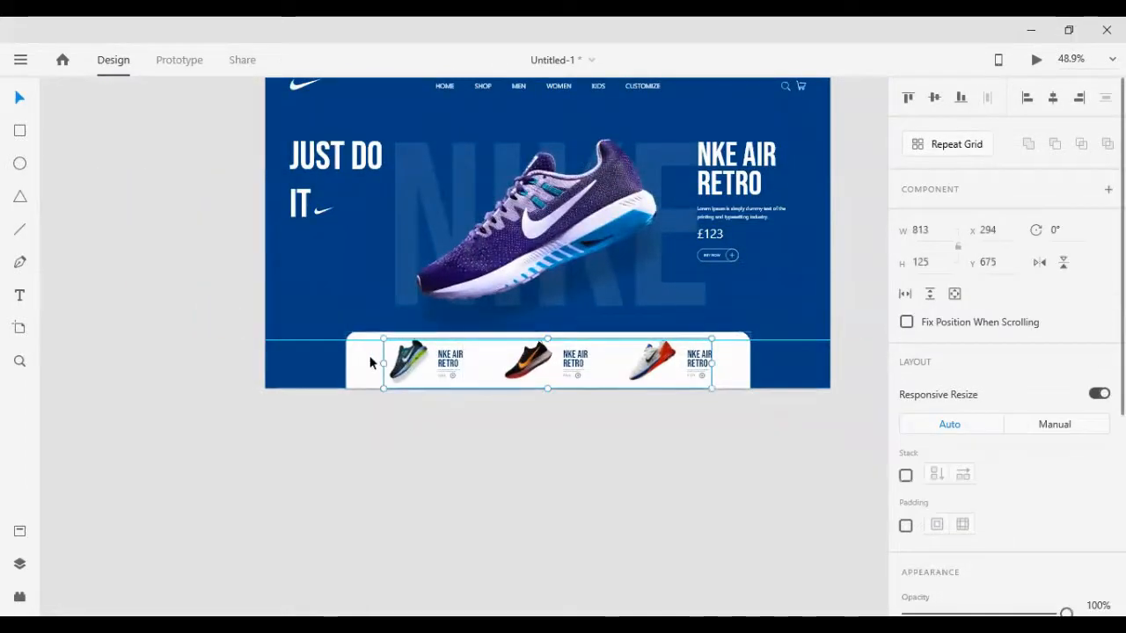
{"action": "left_click", "coordinate": [314, 370]}
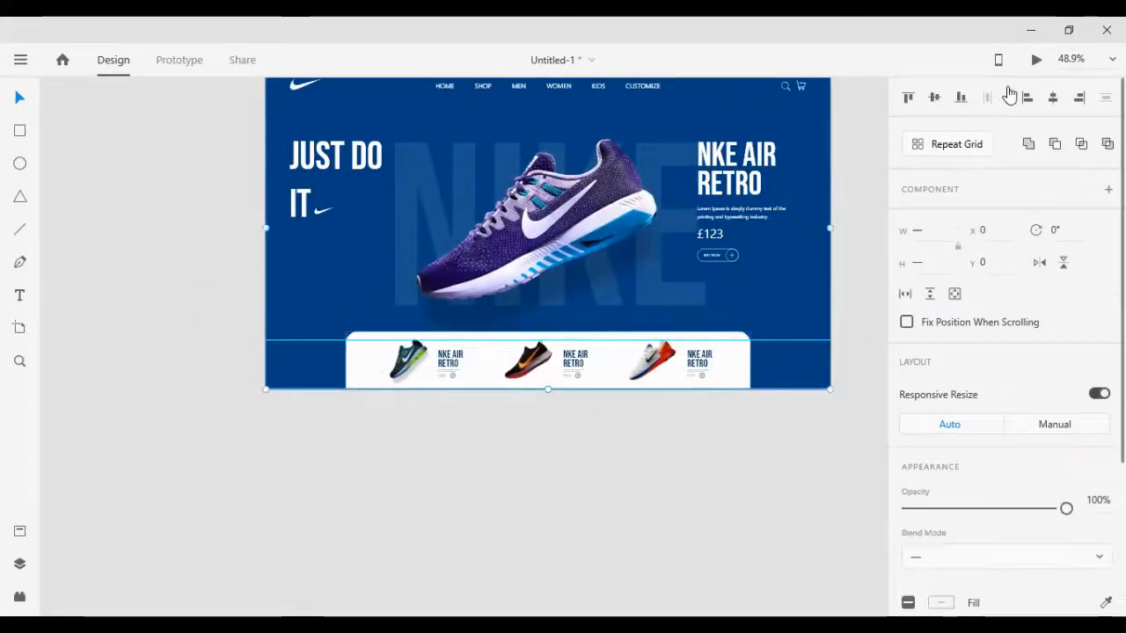
{"action": "left_click", "coordinate": [564, 446]}
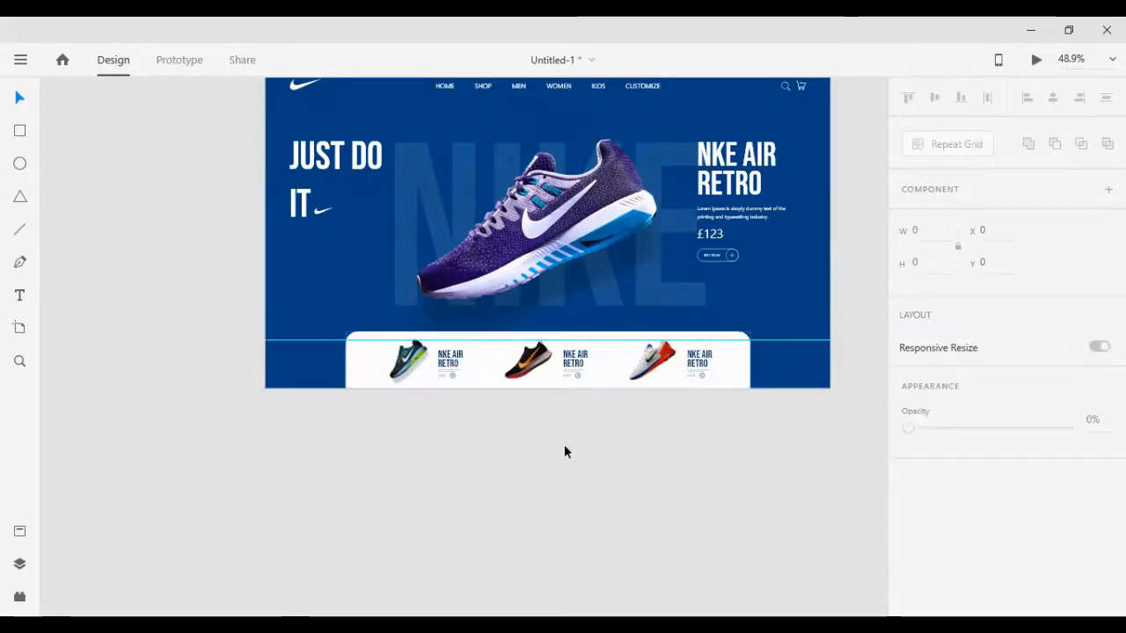
{"action": "key", "text": "ctrl+z"}
{"action": "key", "text": "ctrl+z"}
{"action": "left_click", "coordinate": [561, 444]}
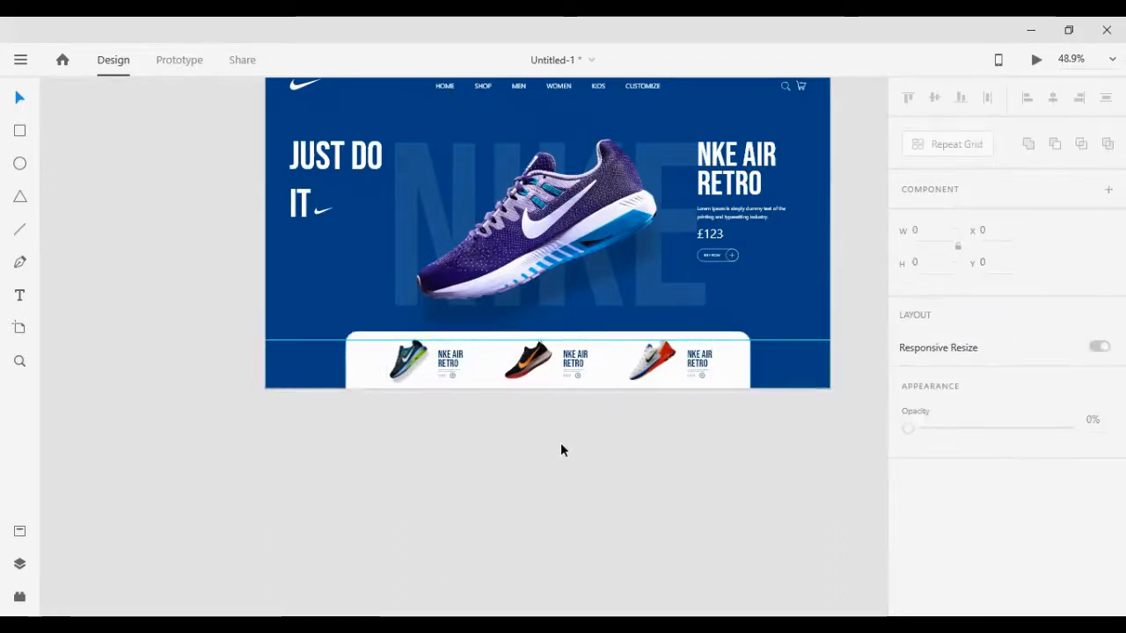
{"action": "key", "text": "ctrl+z"}
{"action": "left_click", "coordinate": [561, 444]}
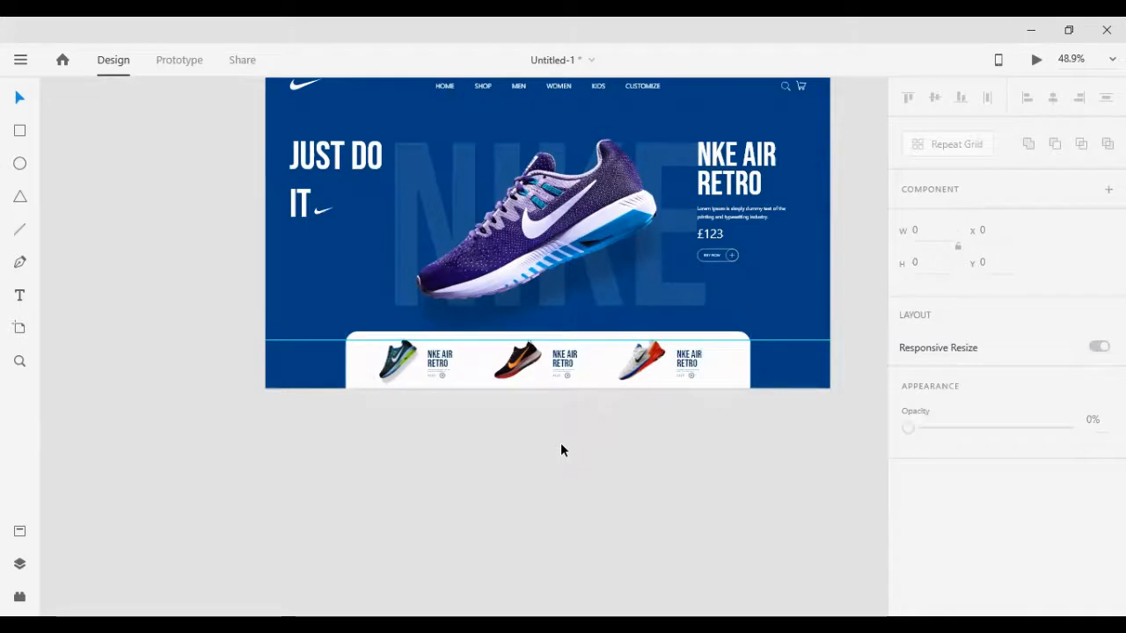
{"action": "key", "text": "ctrl+shift+z"}
{"action": "left_click", "coordinate": [556, 457]}
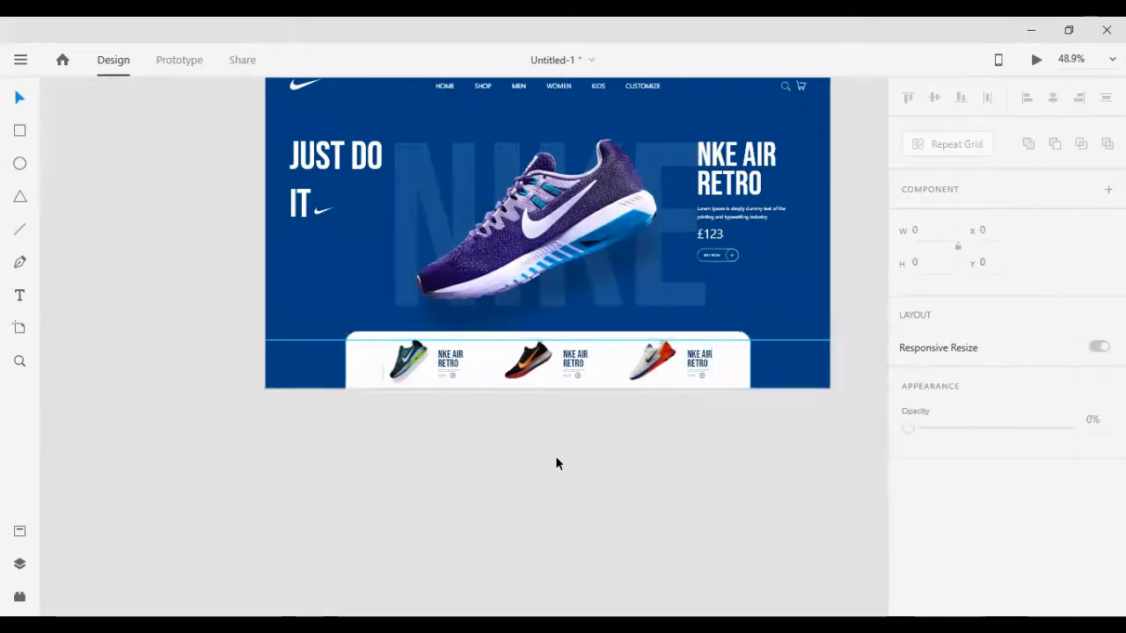
Ungroup the centred shoe row back into its three separate shoe-and-details groups
{"action": "right_click", "coordinate": [664, 365]}
{"action": "left_click", "coordinate": [715, 301]}
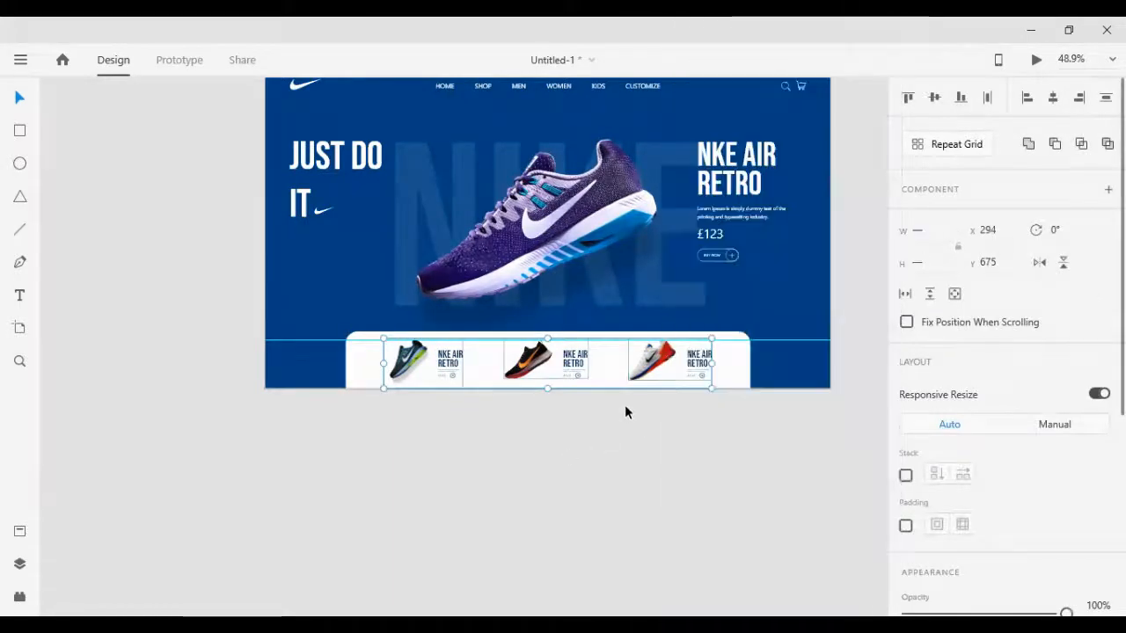
{"action": "left_click", "coordinate": [624, 404]}
{"action": "scroll", "coordinate": [420, 286], "scroll_direction": "up", "scroll_amount": 1}
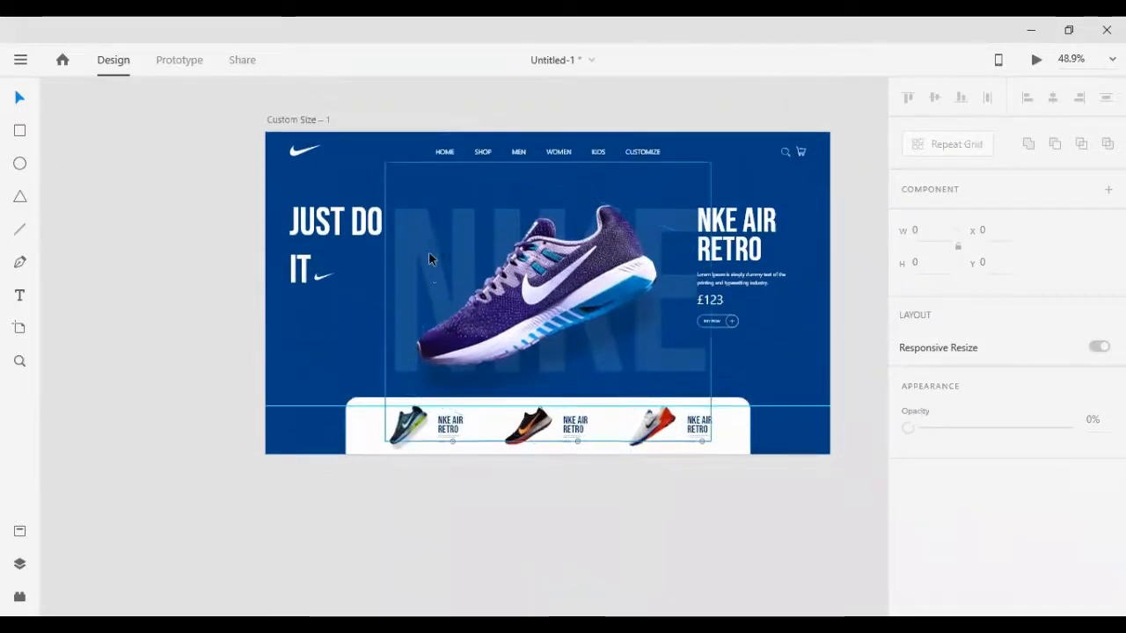
{"action": "scroll", "coordinate": [611, 363], "scroll_direction": "up", "scroll_amount": 5}
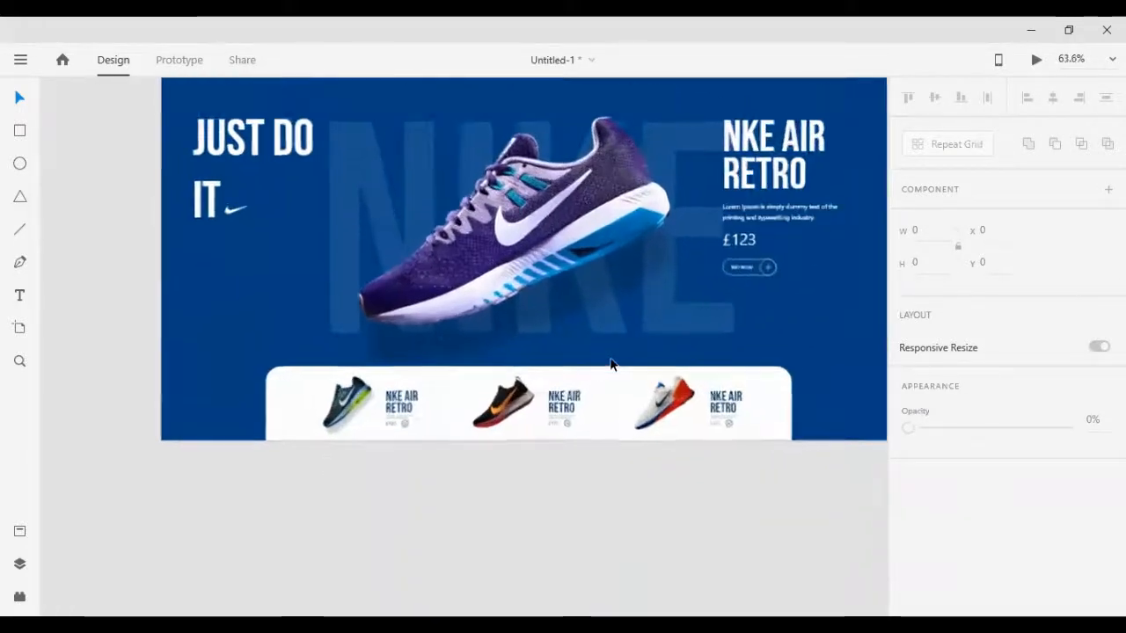
{"action": "scroll", "coordinate": [636, 351], "scroll_direction": "down", "scroll_amount": 3}
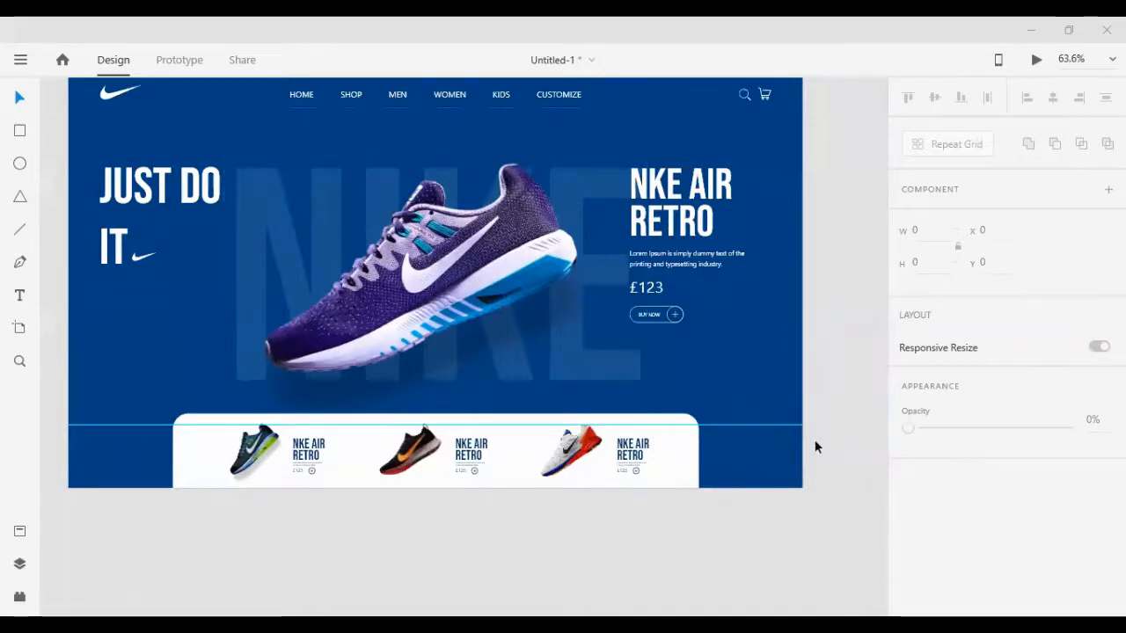
{"action": "scroll", "coordinate": [815, 447], "scroll_direction": "up", "scroll_amount": 1}
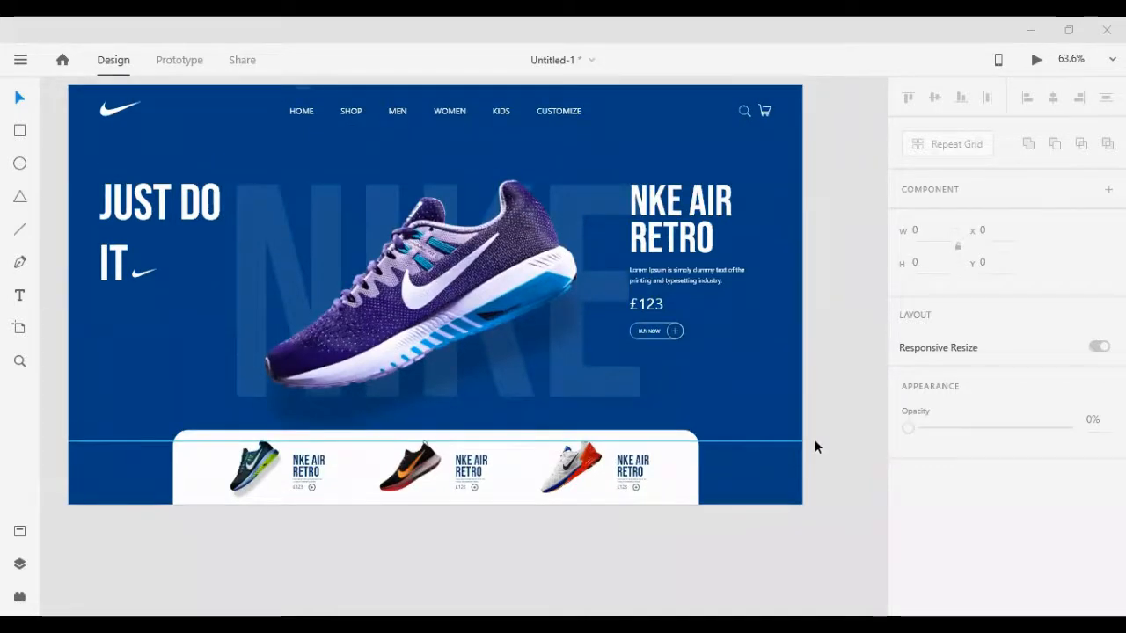
{"action": "scroll", "coordinate": [814, 447], "scroll_direction": "up", "scroll_amount": 1}
{"action": "scroll", "coordinate": [815, 447], "scroll_direction": "down", "scroll_amount": 1}
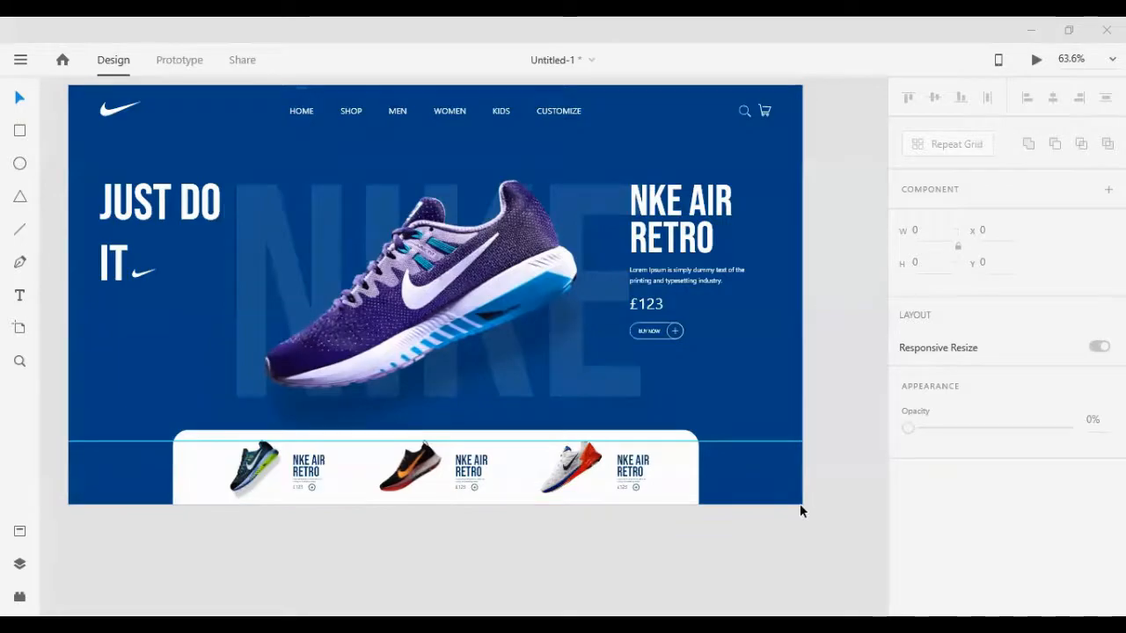
Paste the grouped Facebook, Twitter and Instagram icons and align the group to the artboard's vertical middle
{"action": "scroll", "coordinate": [547, 386], "scroll_direction": "down", "scroll_amount": 3}
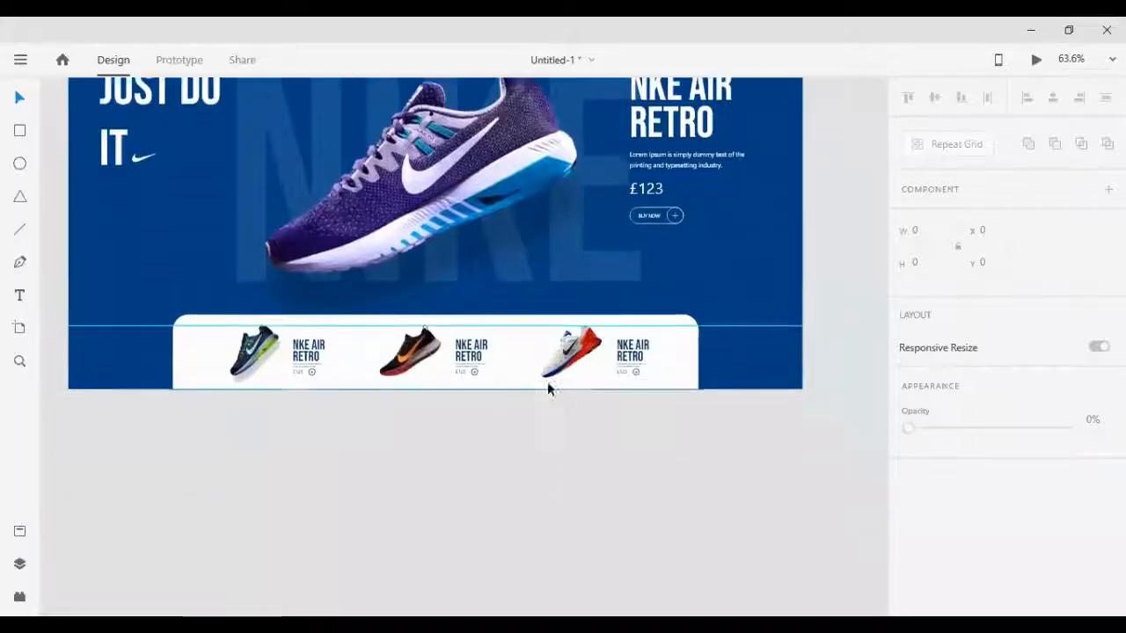
{"action": "scroll", "coordinate": [527, 395], "scroll_direction": "down", "scroll_amount": 1}
{"action": "key", "text": "ctrl+v"}
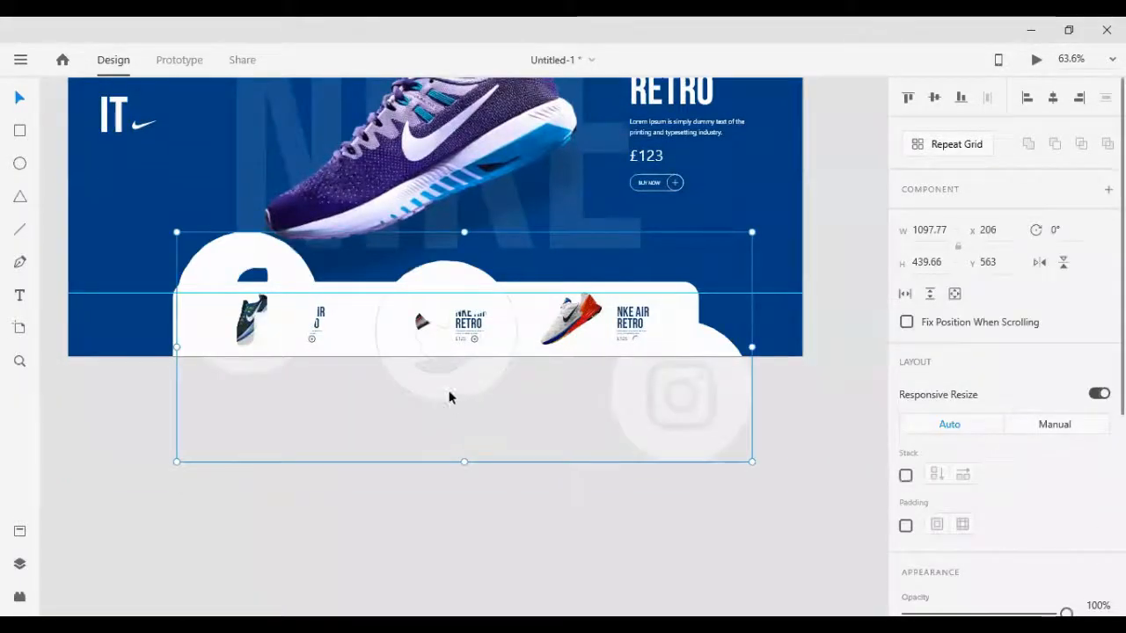
{"action": "left_click_drag", "start_coordinate": [450, 397], "coordinate": [415, 497]}
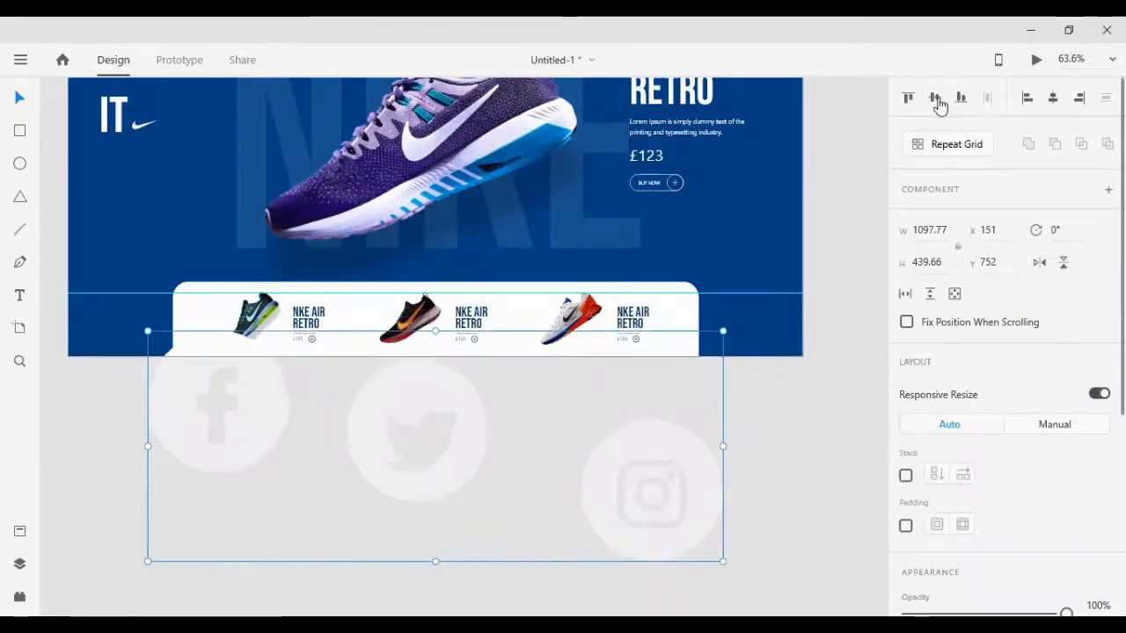
{"action": "left_click", "coordinate": [935, 102]}
{"action": "scroll", "coordinate": [853, 272], "scroll_direction": "up", "scroll_amount": 2}
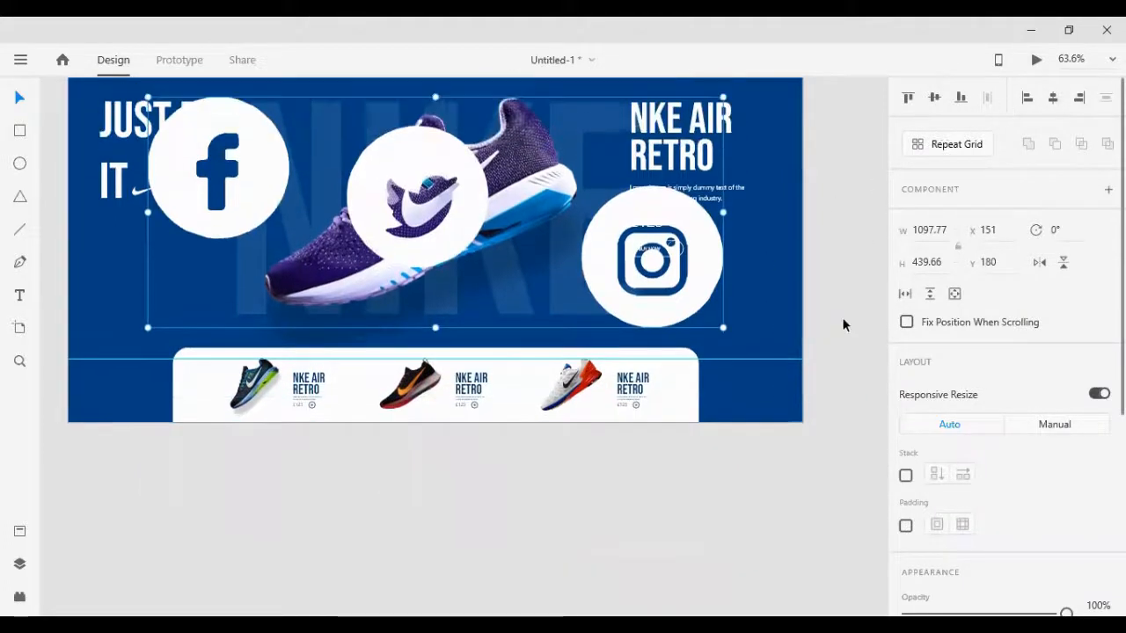
Ungroup the social icons, select all three circles and align them to their shared vertical middle
{"action": "right_click", "coordinate": [698, 334]}
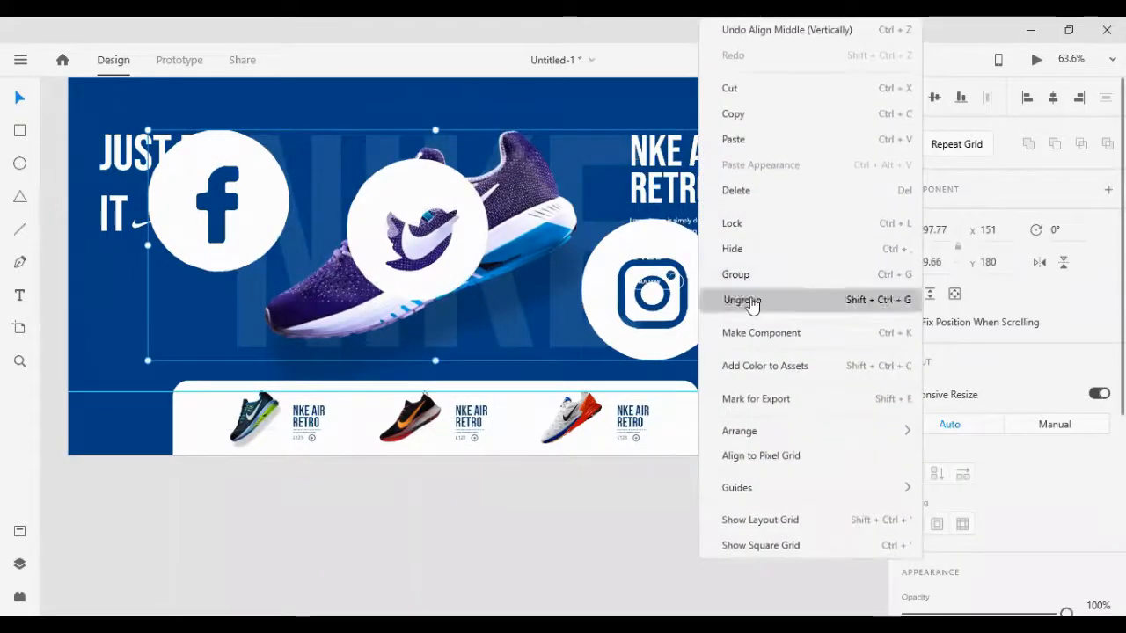
{"action": "left_click", "coordinate": [746, 304]}
{"action": "left_click", "coordinate": [660, 304]}
{"action": "left_click", "coordinate": [461, 277], "text": "shift"}
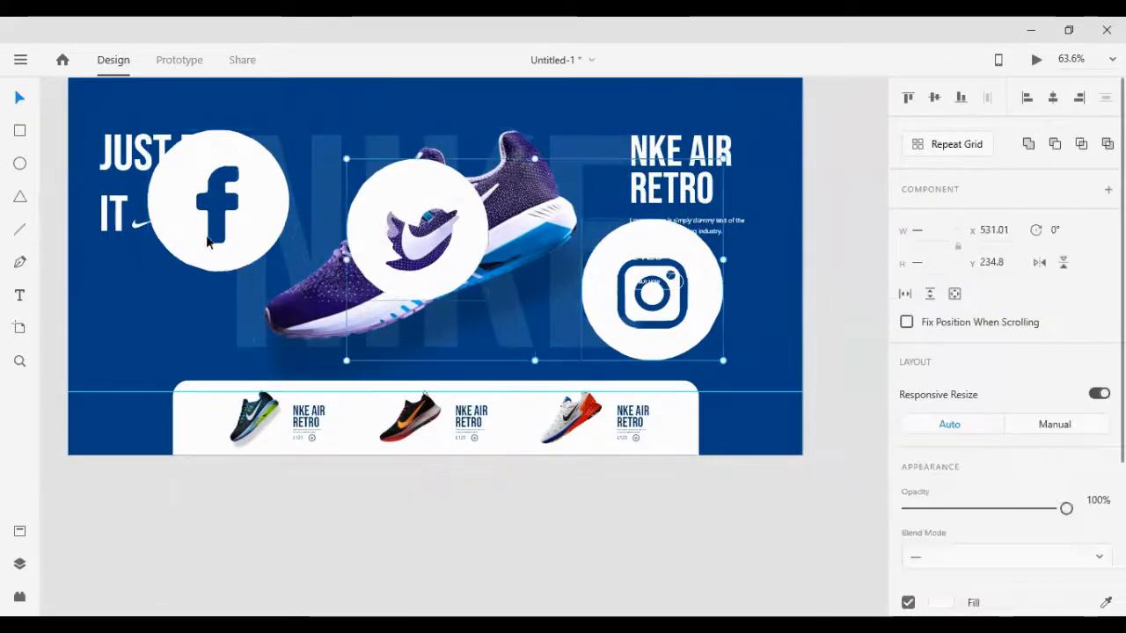
{"action": "left_click", "coordinate": [247, 243], "text": "shift"}
{"action": "left_click", "coordinate": [934, 98]}
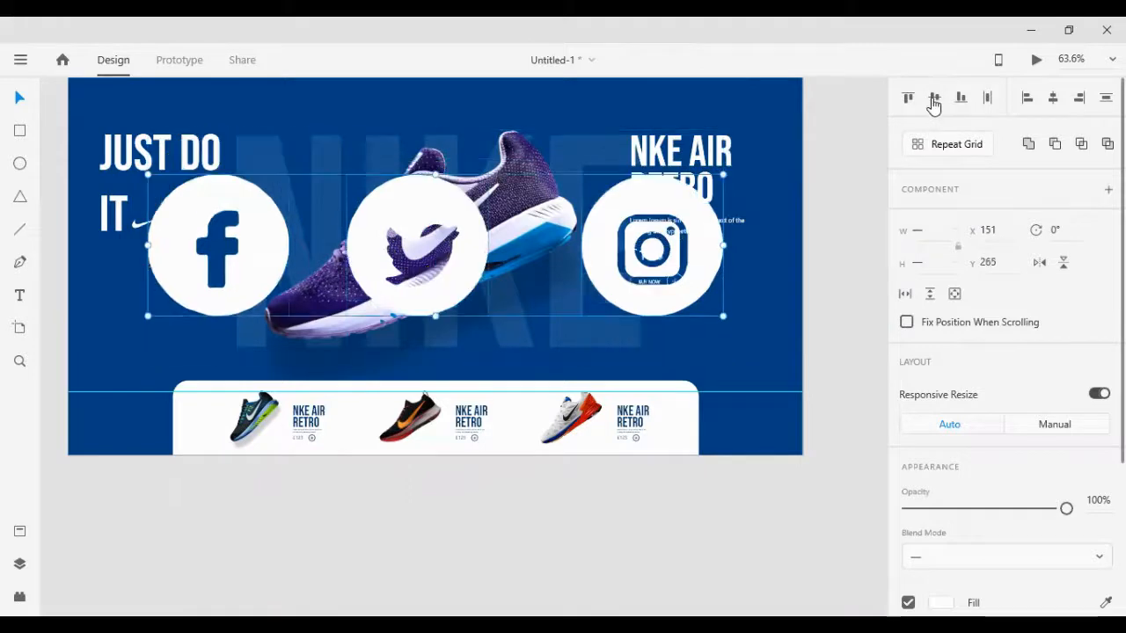
Shrink the three social icons to about 23 pixels each and place the row beside the white panel at X 59, Y 667.3
{"action": "left_click_drag", "start_coordinate": [655, 288], "coordinate": [660, 332]}
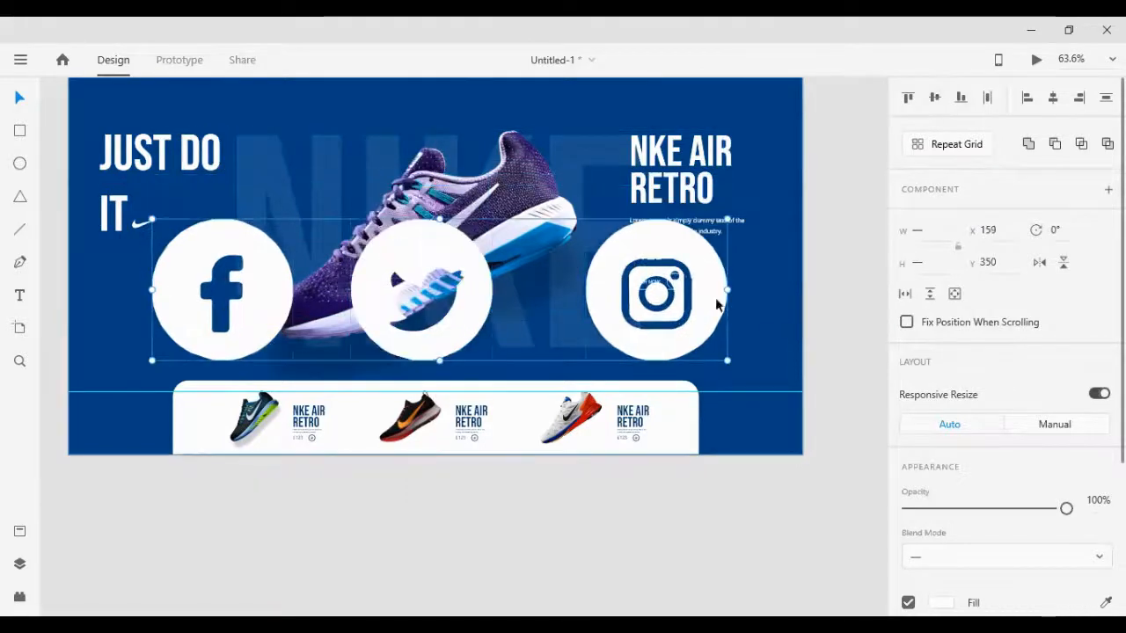
{"action": "left_click_drag", "start_coordinate": [729, 218], "coordinate": [200, 343]}
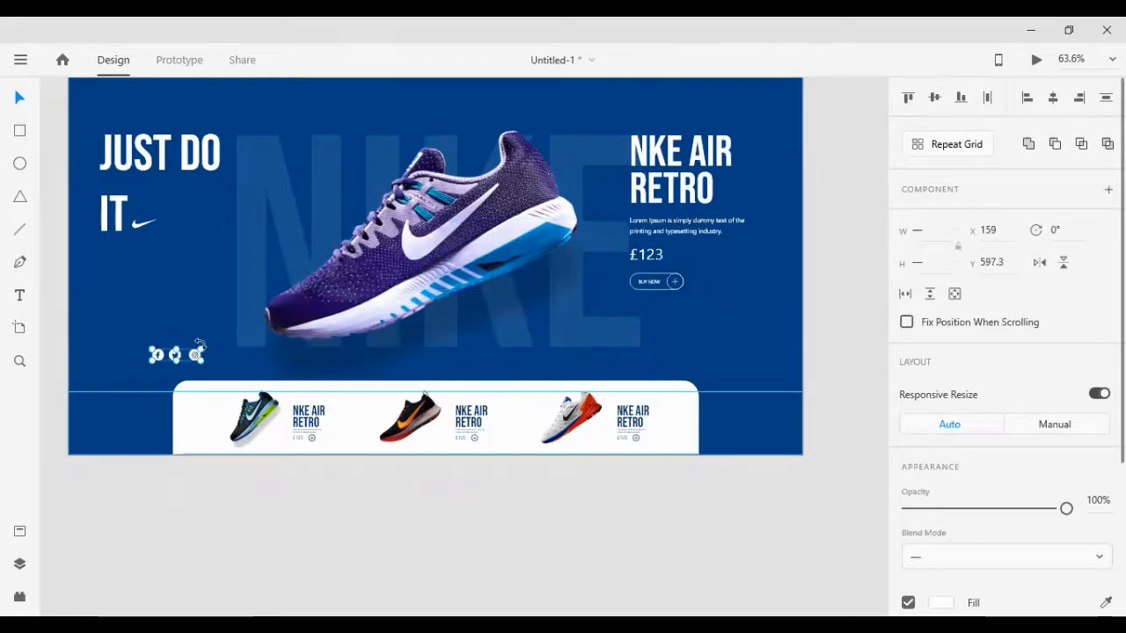
{"action": "key", "text": "shift+Down"}
{"action": "key", "text": "shift+Down"}
{"action": "key", "text": "shift+Left"}
{"action": "key", "text": "shift+Left"}
{"action": "key", "text": "shift+Left"}
{"action": "key", "text": "shift+Left"}
{"action": "key", "text": "shift+Left"}
{"action": "key", "text": "shift+Left"}
{"action": "key", "text": "shift+Left"}
{"action": "key", "text": "shift+Down"}
{"action": "key", "text": "shift+Down"}
{"action": "key", "text": "shift+Down"}
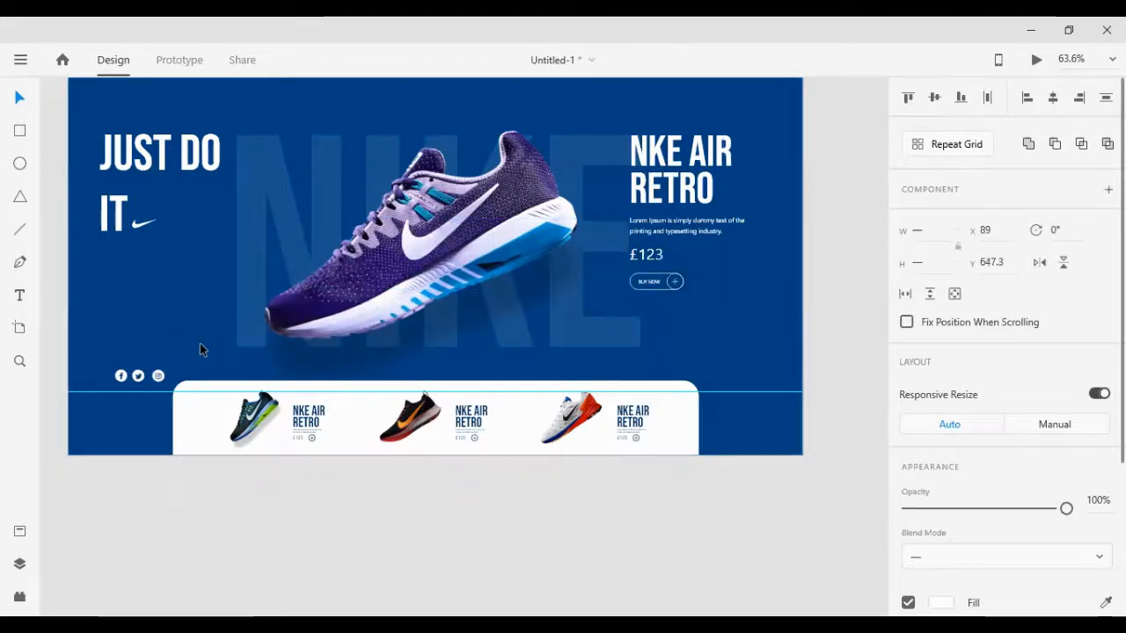
{"action": "key", "text": "shift+Down"}
{"action": "key", "text": "shift+Down"}
{"action": "key", "text": "shift+Left"}
{"action": "key", "text": "shift+Left"}
{"action": "key", "text": "shift+Left"}
Stack the Twitter icon above the Facebook icon and the Instagram icon above Twitter to form a vertical column
{"action": "scroll", "coordinate": [141, 408], "scroll_direction": "up", "scroll_amount": 5}
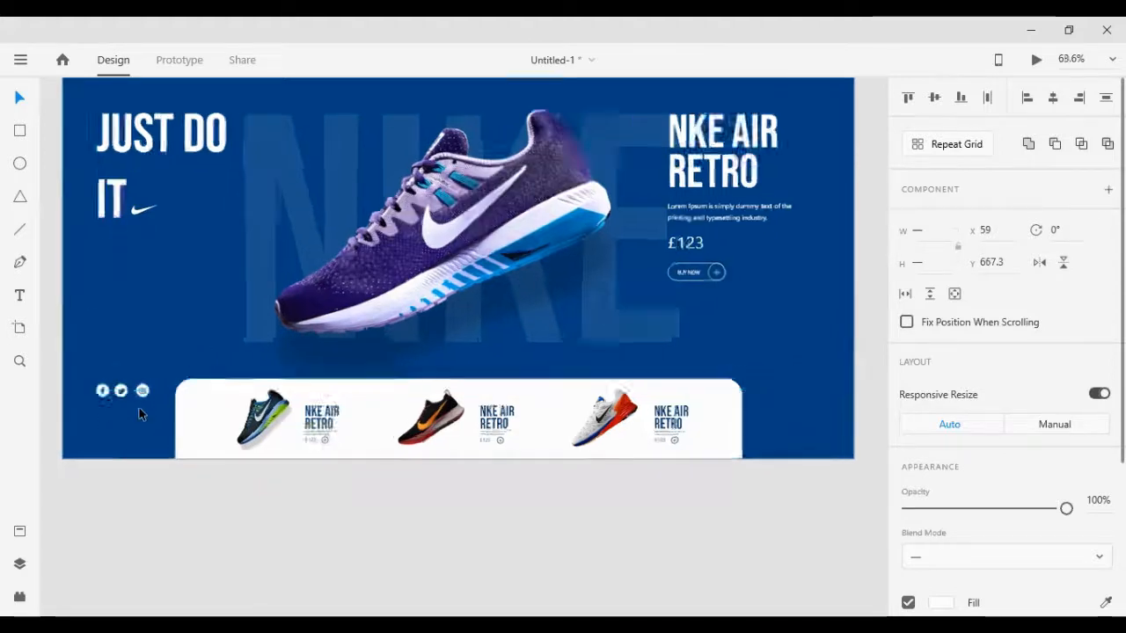
{"action": "scroll", "coordinate": [145, 409], "scroll_direction": "down", "scroll_amount": 2}
{"action": "scroll", "coordinate": [126, 443], "scroll_direction": "left", "scroll_amount": 4}
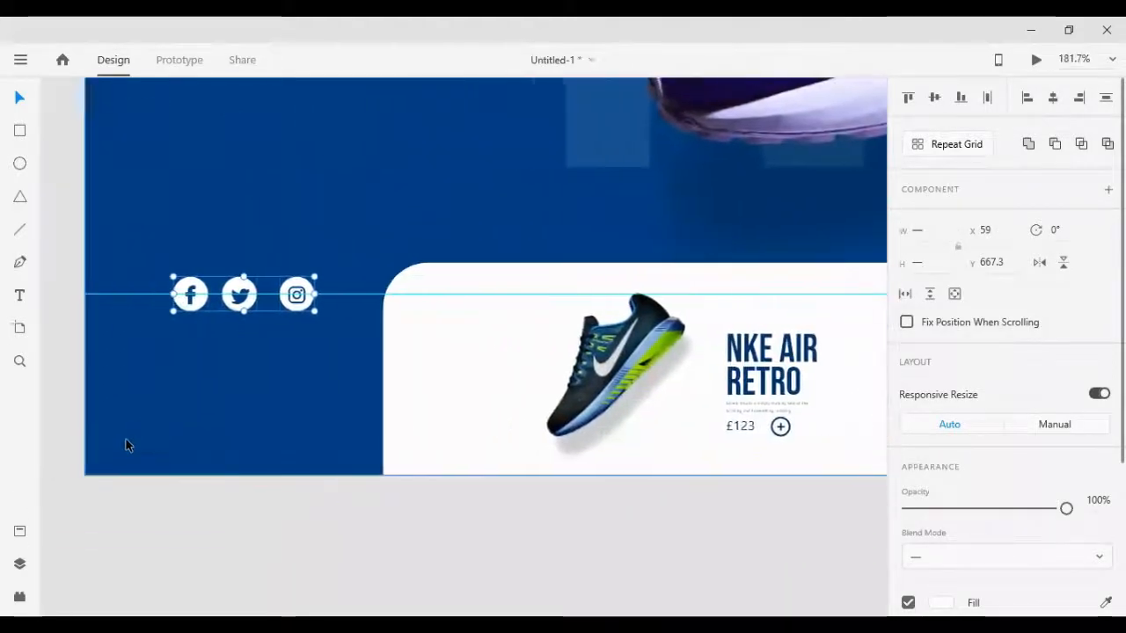
{"action": "left_click", "coordinate": [153, 518]}
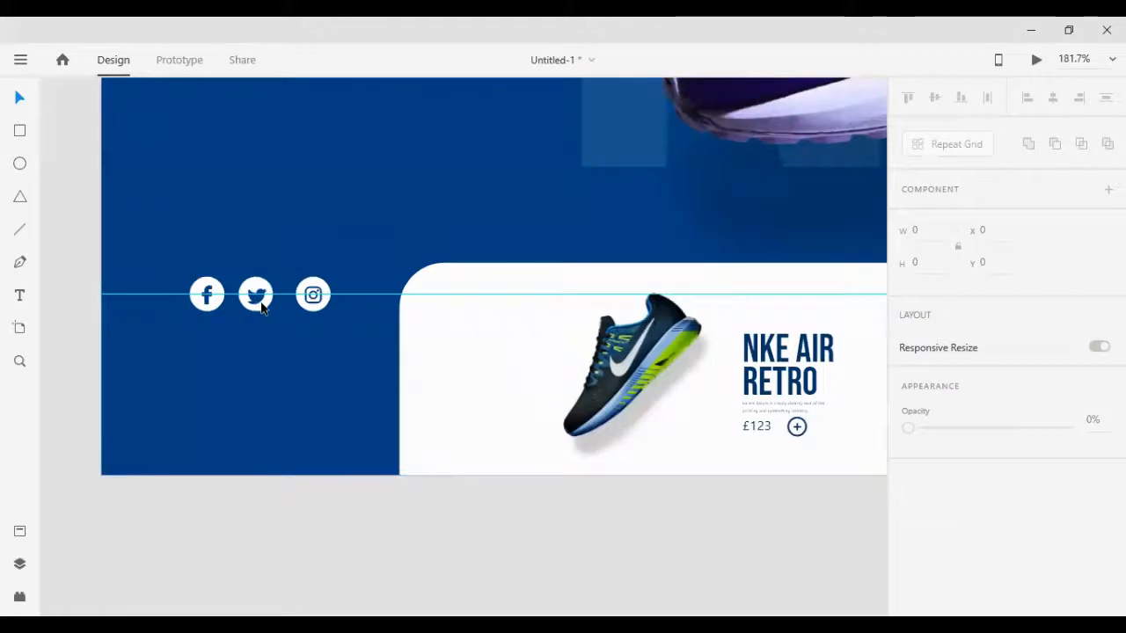
{"action": "left_click_drag", "start_coordinate": [255, 303], "coordinate": [213, 262]}
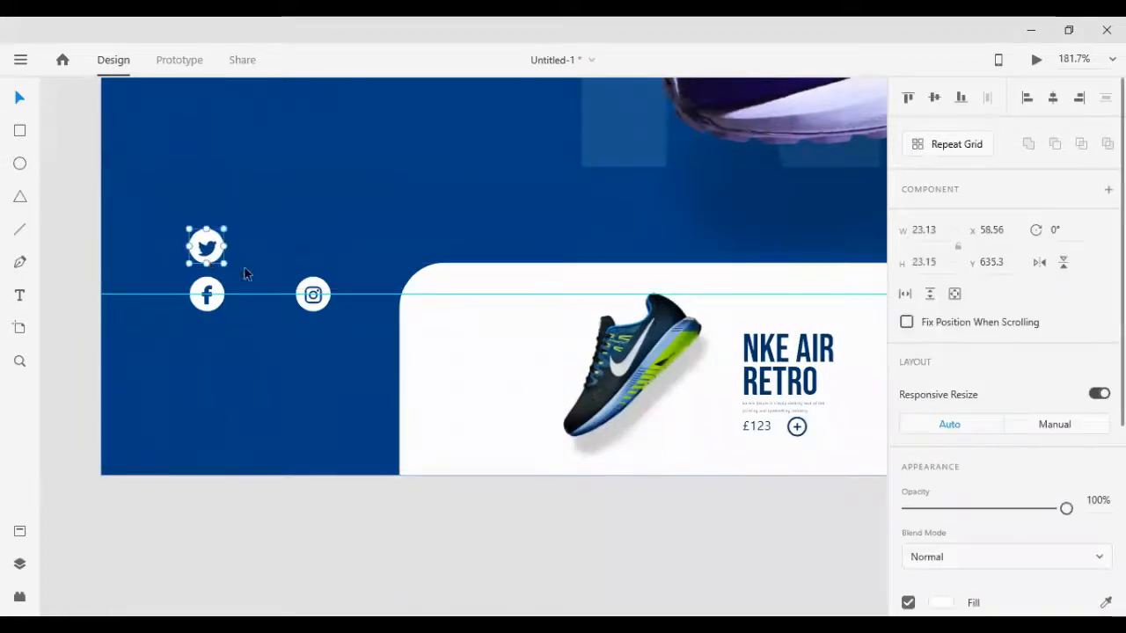
{"action": "left_click_drag", "start_coordinate": [318, 284], "coordinate": [208, 203]}
Select all three stacked social icons and distribute them evenly in the vertical direction
{"action": "left_click", "coordinate": [215, 255], "text": "shift"}
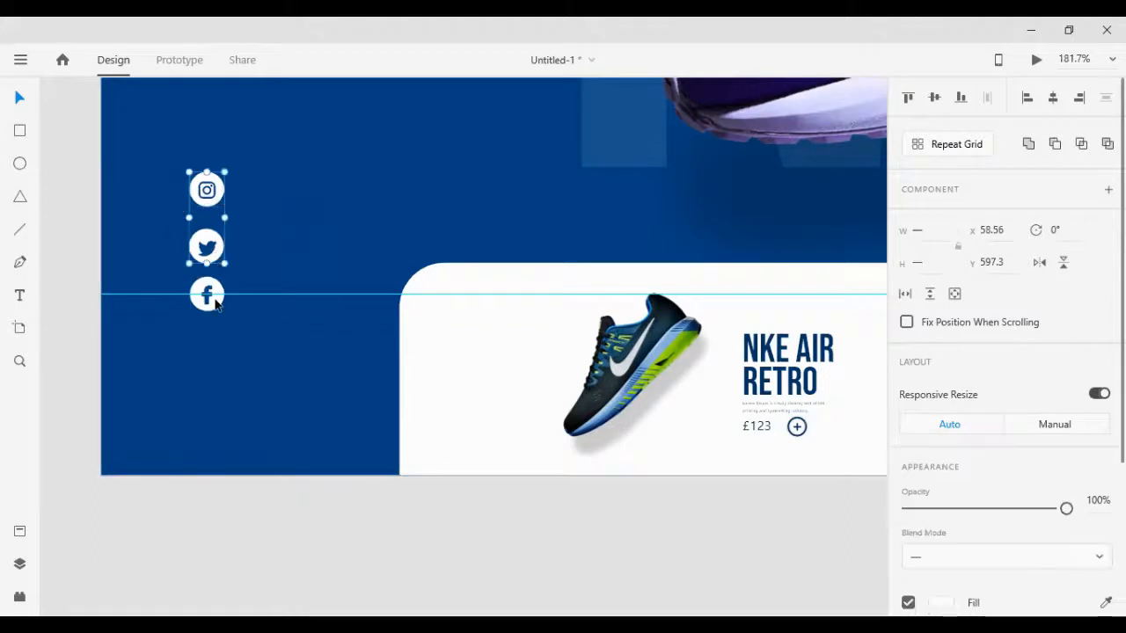
{"action": "left_click", "coordinate": [216, 297], "text": "shift"}
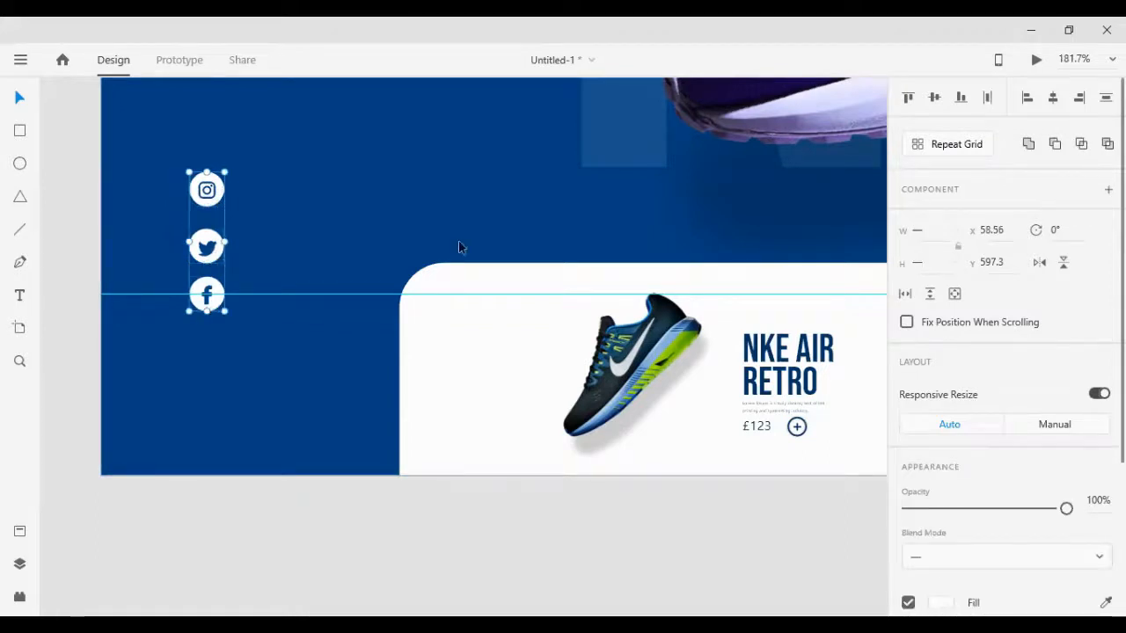
{"action": "left_click", "coordinate": [1100, 100]}
Move the column of social icons straight up to Y 517, between the headline and the white panel
{"action": "scroll", "coordinate": [322, 311], "scroll_direction": "up", "scroll_amount": 2}
{"action": "scroll", "coordinate": [322, 299], "scroll_direction": "up", "scroll_amount": 5}
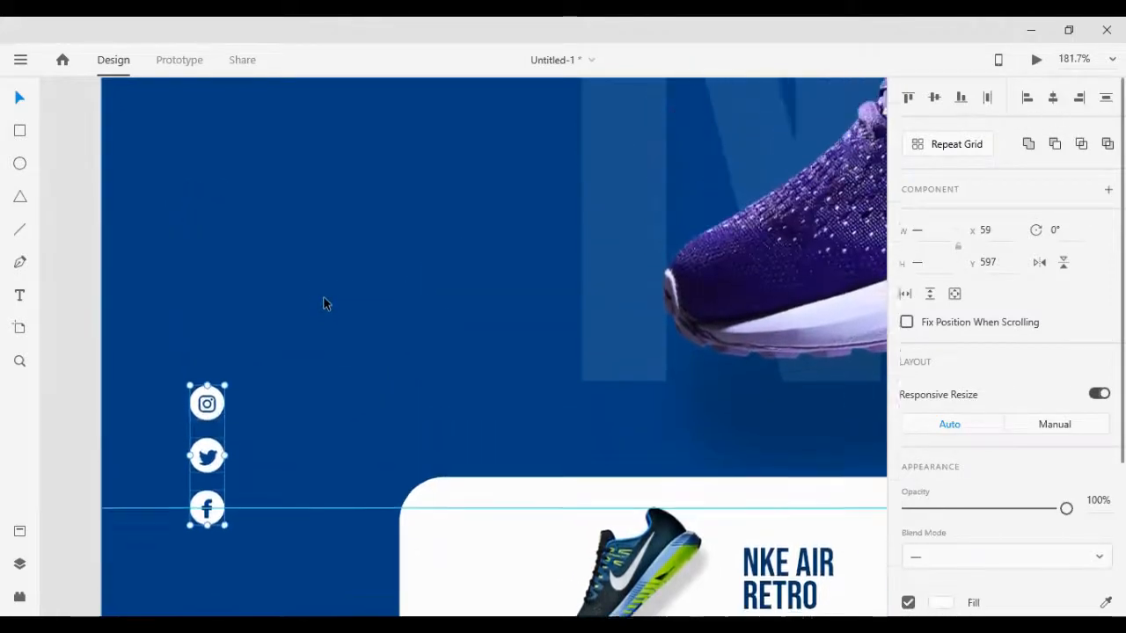
{"action": "scroll", "coordinate": [316, 347], "scroll_direction": "down", "scroll_amount": 4}
{"action": "key", "text": "shift+Up"}
{"action": "key", "text": "shift+Up"}
{"action": "key", "text": "shift+Up"}
{"action": "key", "text": "shift+Up"}
{"action": "key", "text": "shift+Up"}
{"action": "key", "text": "shift+Up"}
{"action": "key", "text": "shift+Up"}
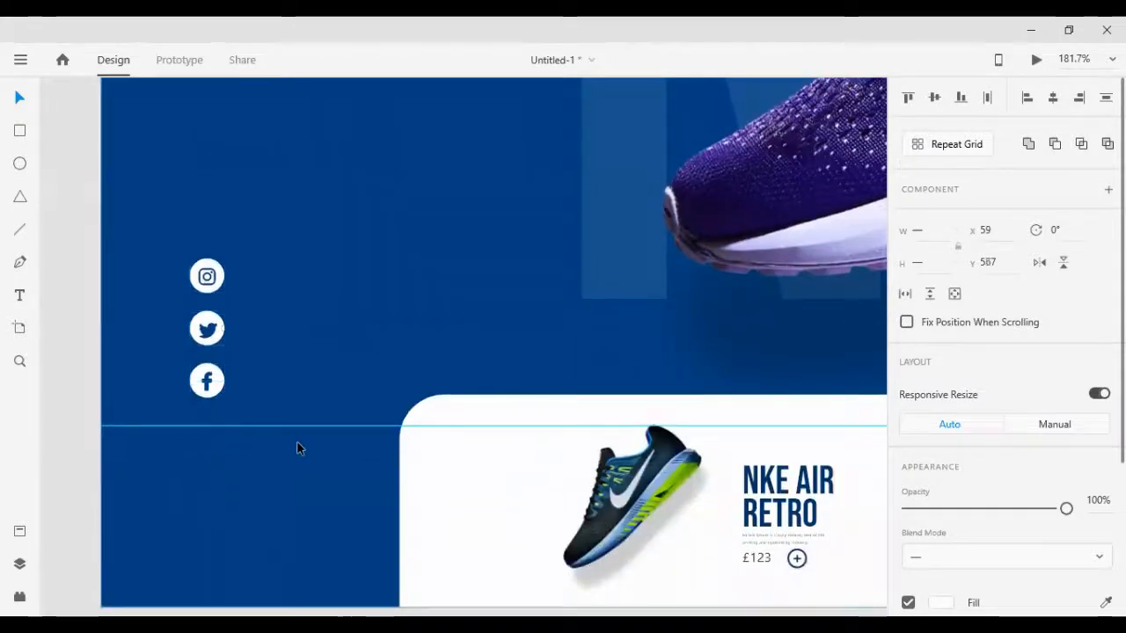
{"action": "scroll", "coordinate": [305, 434], "scroll_direction": "up", "scroll_amount": 3}
{"action": "scroll", "coordinate": [305, 434], "scroll_direction": "up", "scroll_amount": 2}
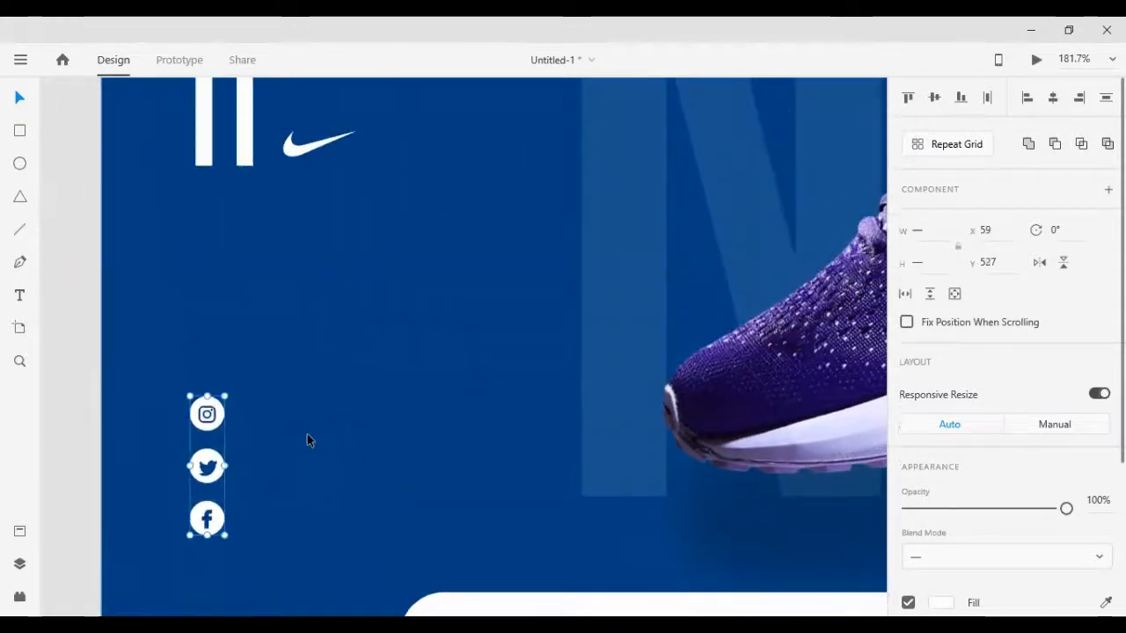
{"action": "key", "text": "shift+Up"}
{"action": "scroll", "coordinate": [268, 445], "scroll_direction": "down", "scroll_amount": 1}
{"action": "scroll", "coordinate": [268, 446], "scroll_direction": "down", "scroll_amount": 1}
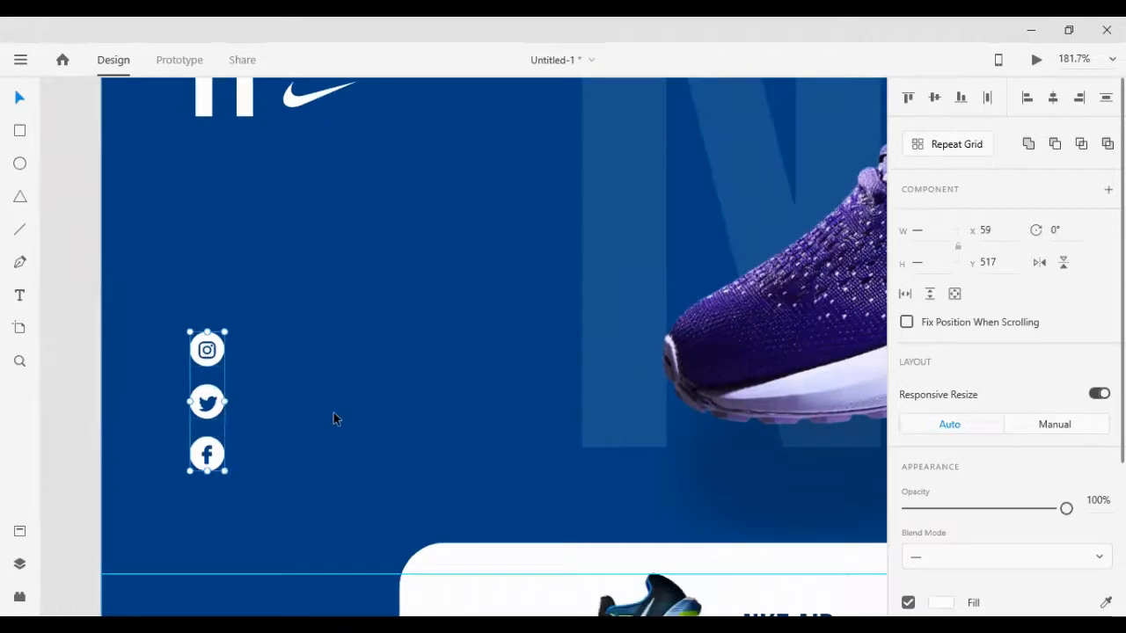
Set the opacity of the three selected social icons to 60%
{"action": "scroll", "coordinate": [1085, 369], "scroll_direction": "down", "scroll_amount": 3}
{"action": "left_click", "coordinate": [1095, 290]}
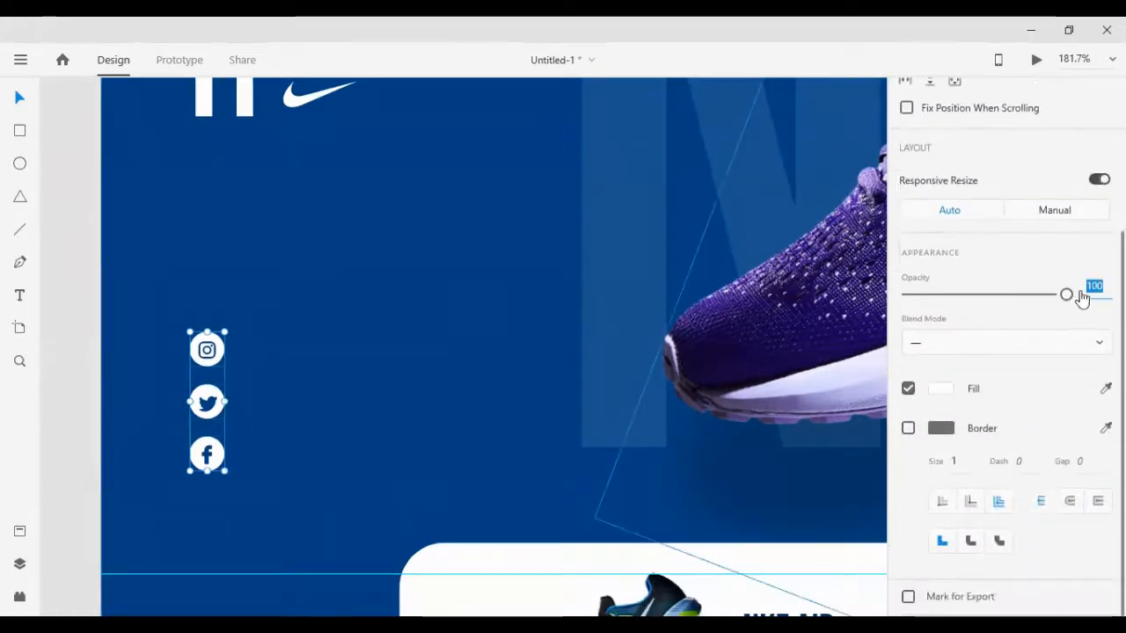
{"action": "type", "text": "60"}
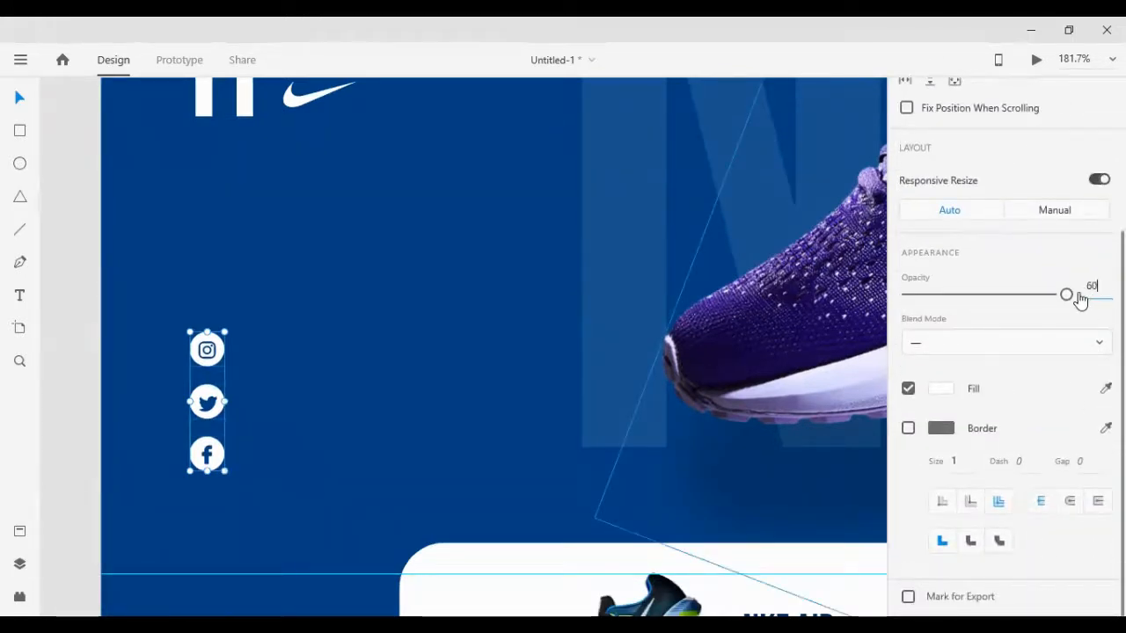
{"action": "key", "text": "Return"}
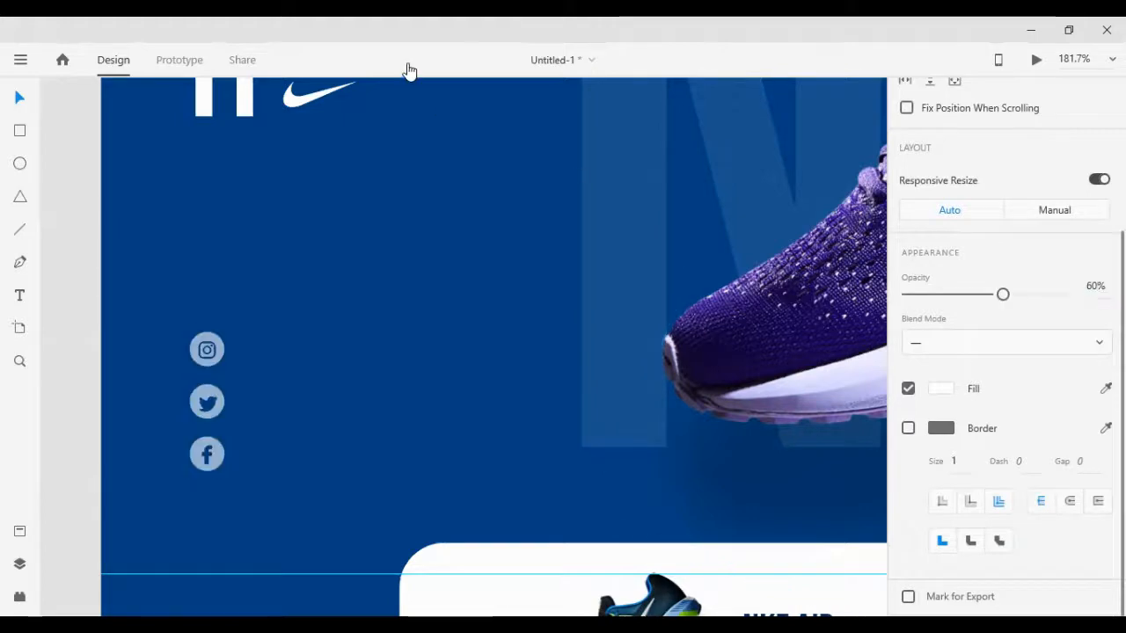
Deselect the social icons and examine the whole landing page layout, from the navigation bar down to the three-shoe panel
{"action": "scroll", "coordinate": [581, 296], "scroll_direction": "down", "scroll_amount": 8}
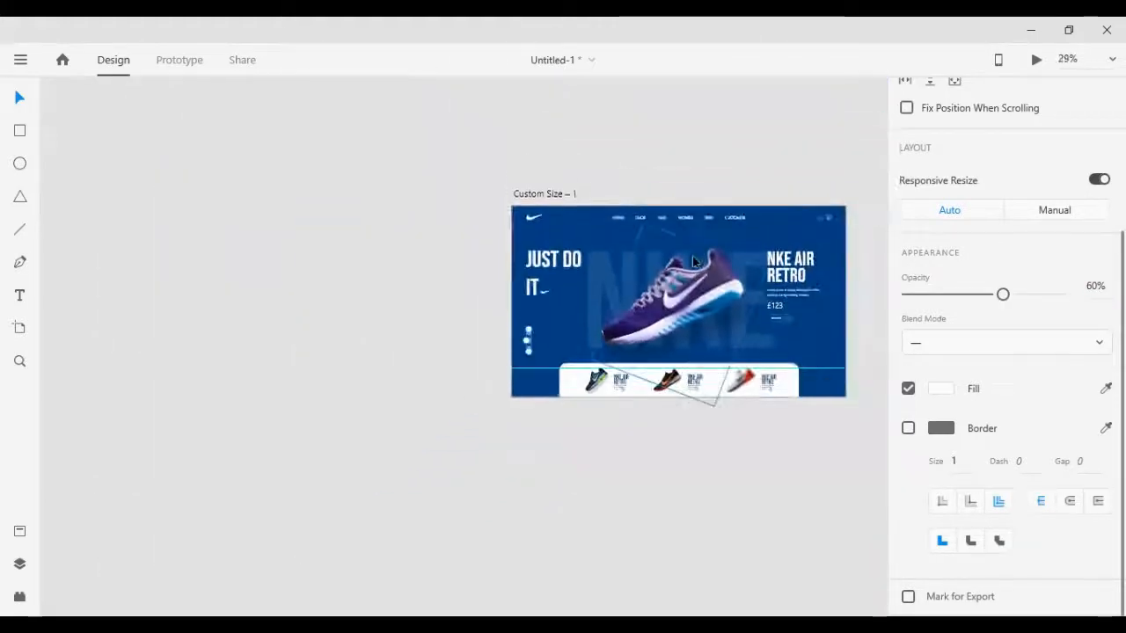
{"action": "scroll", "coordinate": [696, 256], "scroll_direction": "right", "scroll_amount": 2}
{"action": "scroll", "coordinate": [671, 241], "scroll_direction": "up", "scroll_amount": 4}
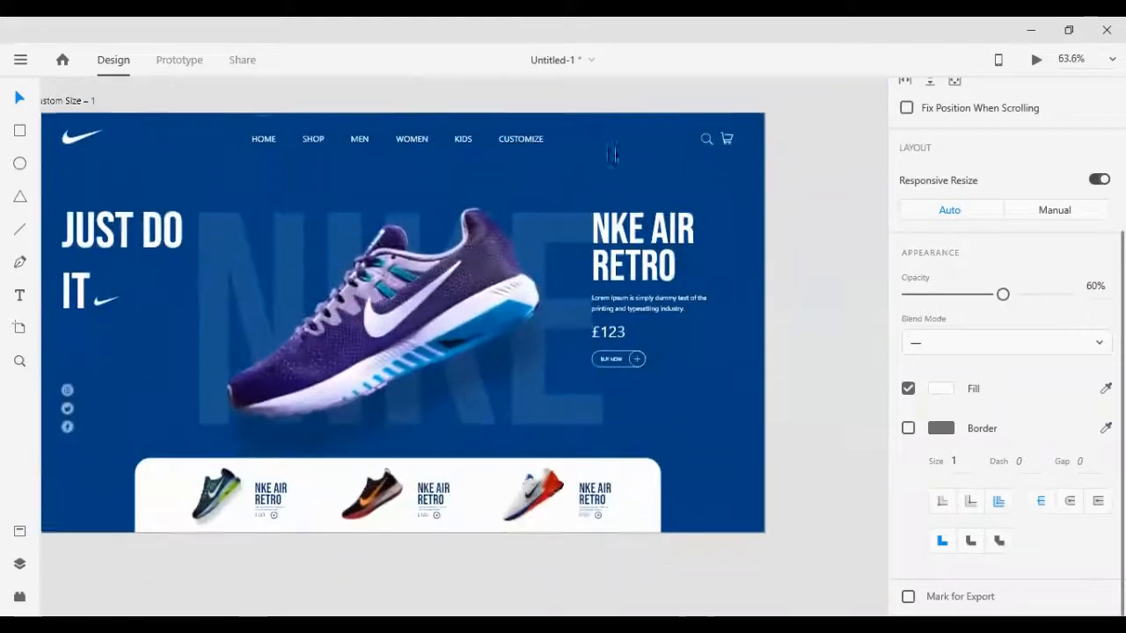
{"action": "scroll", "coordinate": [515, 290], "scroll_direction": "down", "scroll_amount": 1}
{"action": "scroll", "coordinate": [498, 314], "scroll_direction": "left", "scroll_amount": 1}
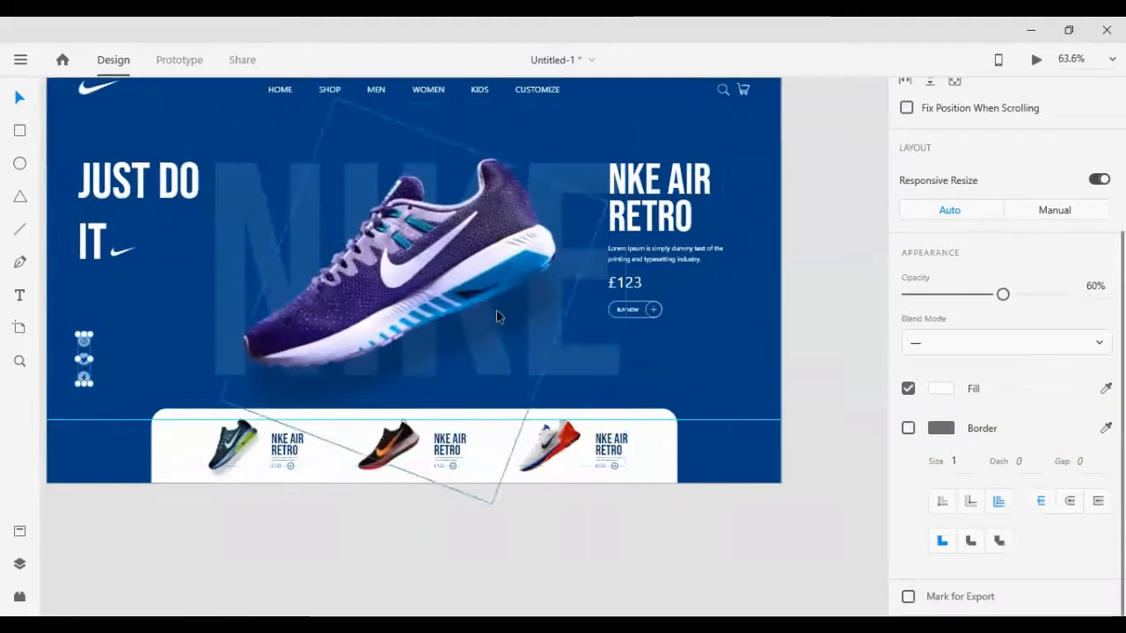
{"action": "left_click", "coordinate": [841, 313]}
{"action": "scroll", "coordinate": [842, 309], "scroll_direction": "up", "scroll_amount": 1}
{"action": "scroll", "coordinate": [842, 310], "scroll_direction": "left", "scroll_amount": 1}
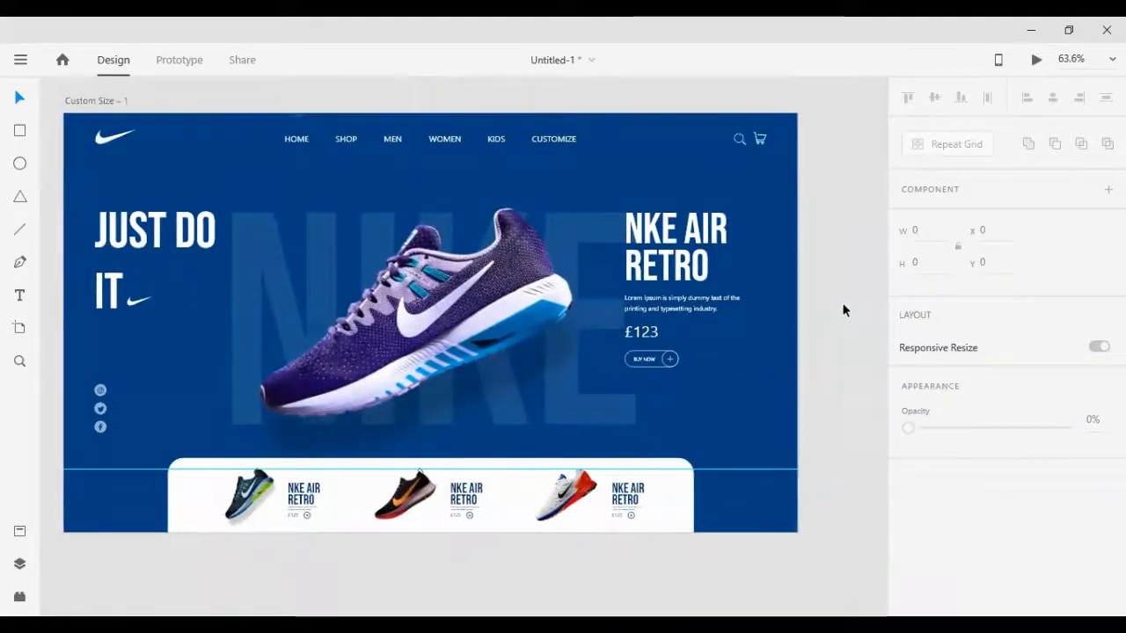
{"action": "scroll", "coordinate": [843, 310], "scroll_direction": "down", "scroll_amount": 1}
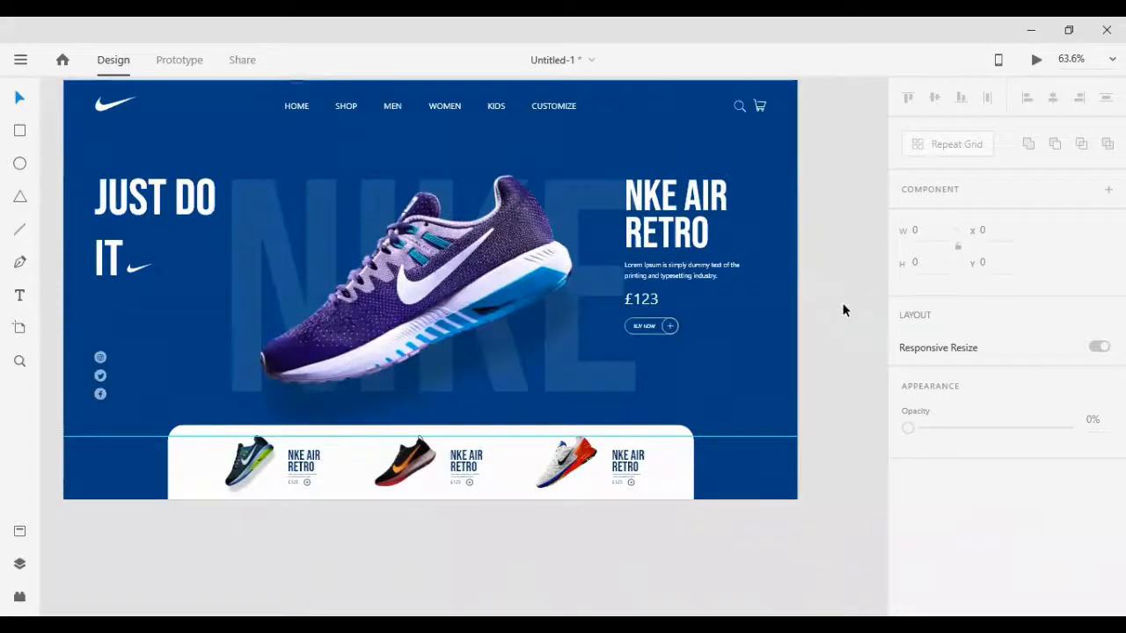